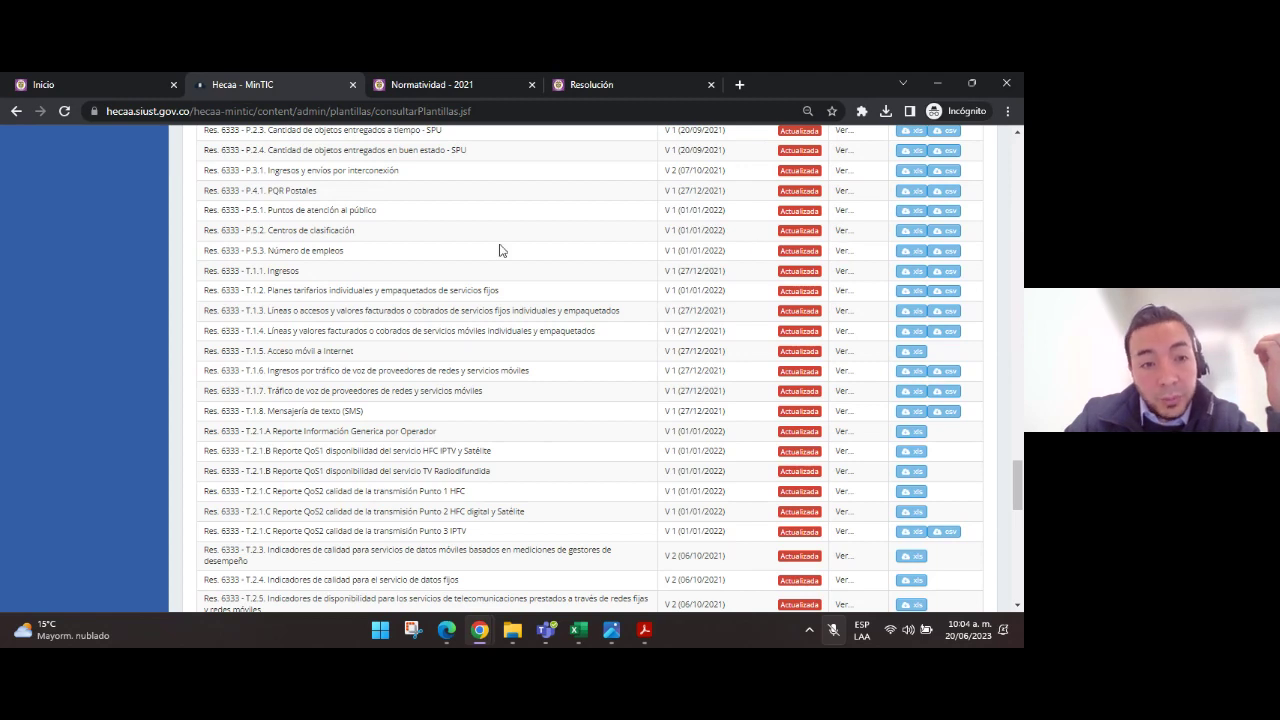
Step: Download the Res. 6333 T.1.1. Ingresos template as xls, save it, and open it in Excel
{"action": "left_click_drag", "start_coordinate": [232, 270], "coordinate": [334, 270]}
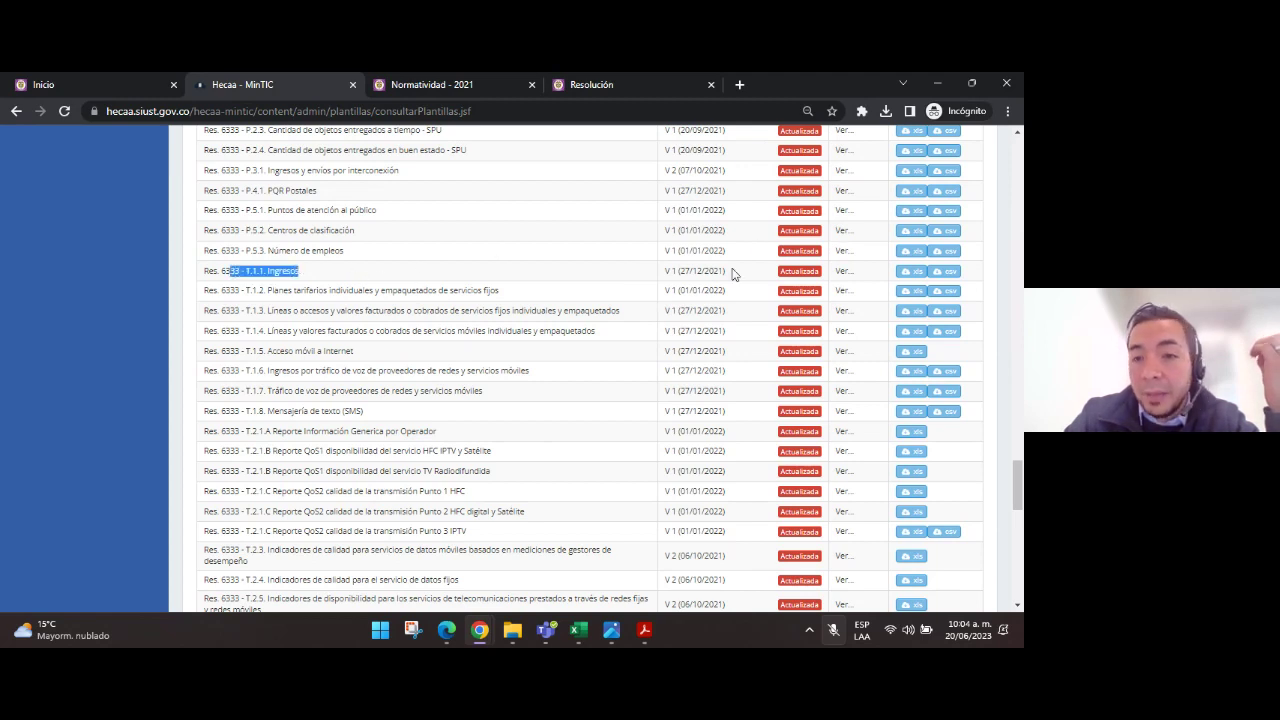
{"action": "left_click", "coordinate": [910, 273]}
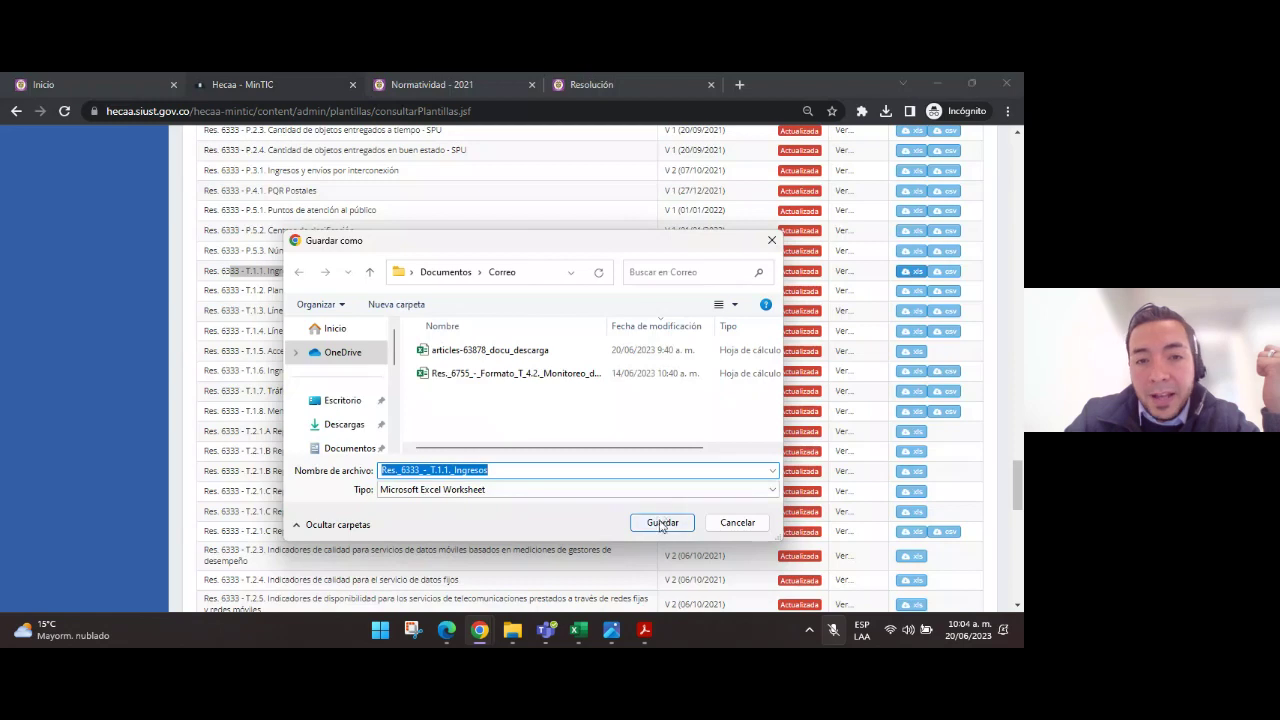
{"action": "left_click", "coordinate": [661, 523]}
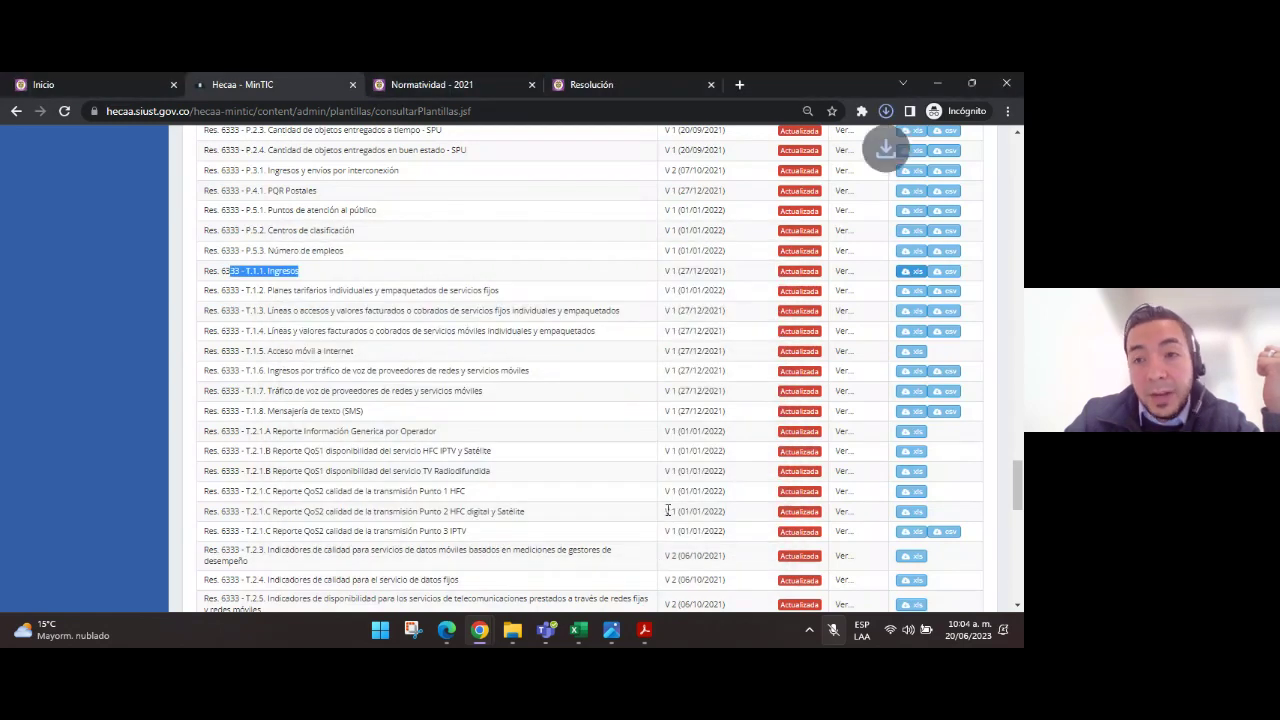
{"action": "mouse_move", "coordinate": [720, 205]}
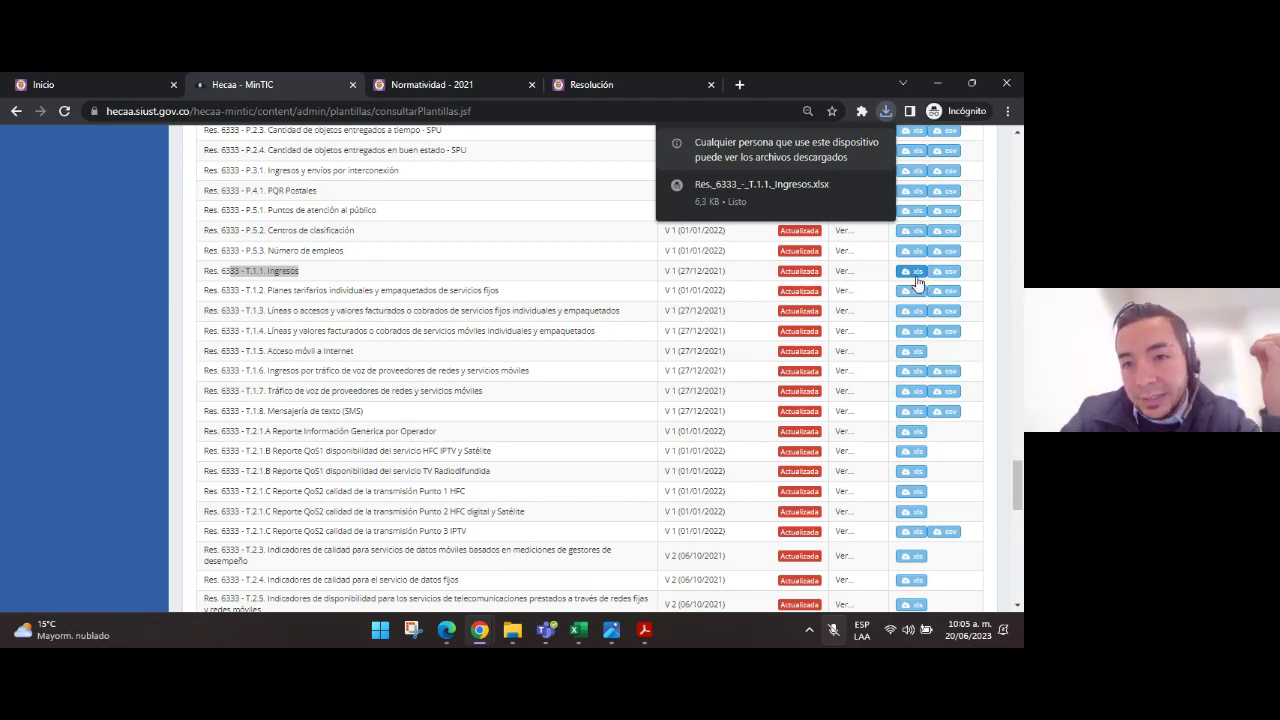
{"action": "mouse_move", "coordinate": [762, 186]}
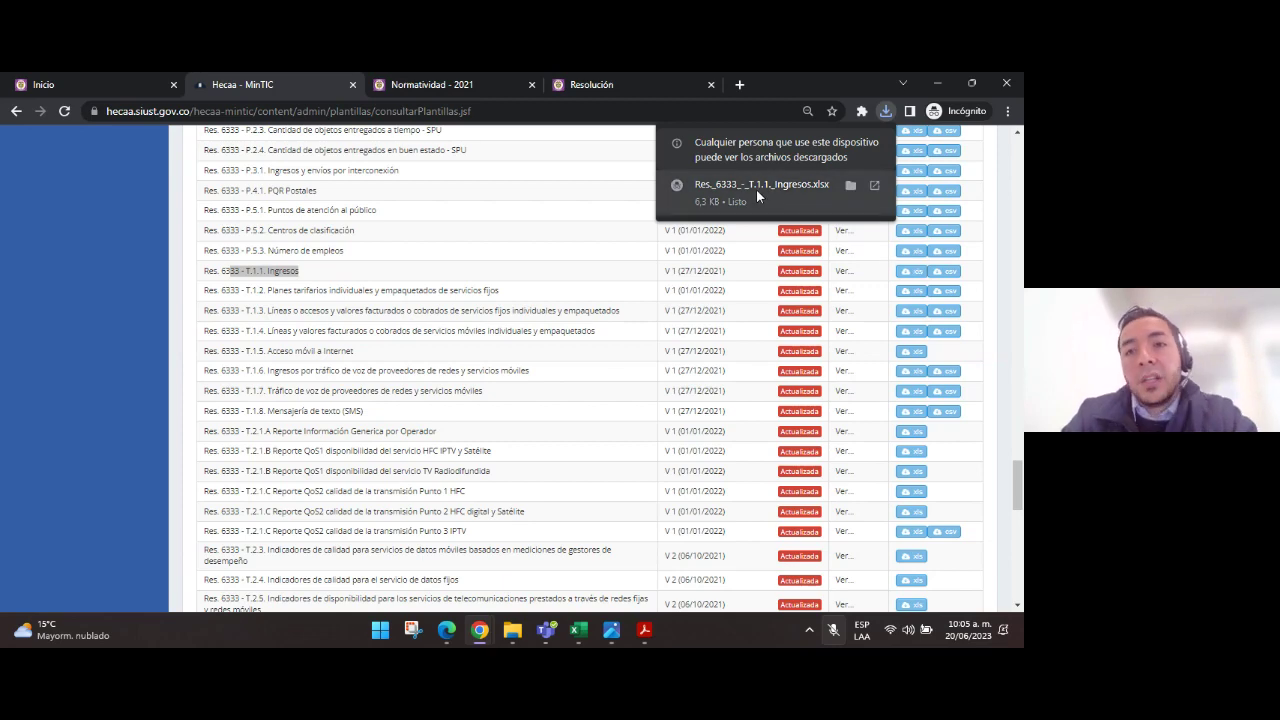
{"action": "left_click", "coordinate": [741, 200]}
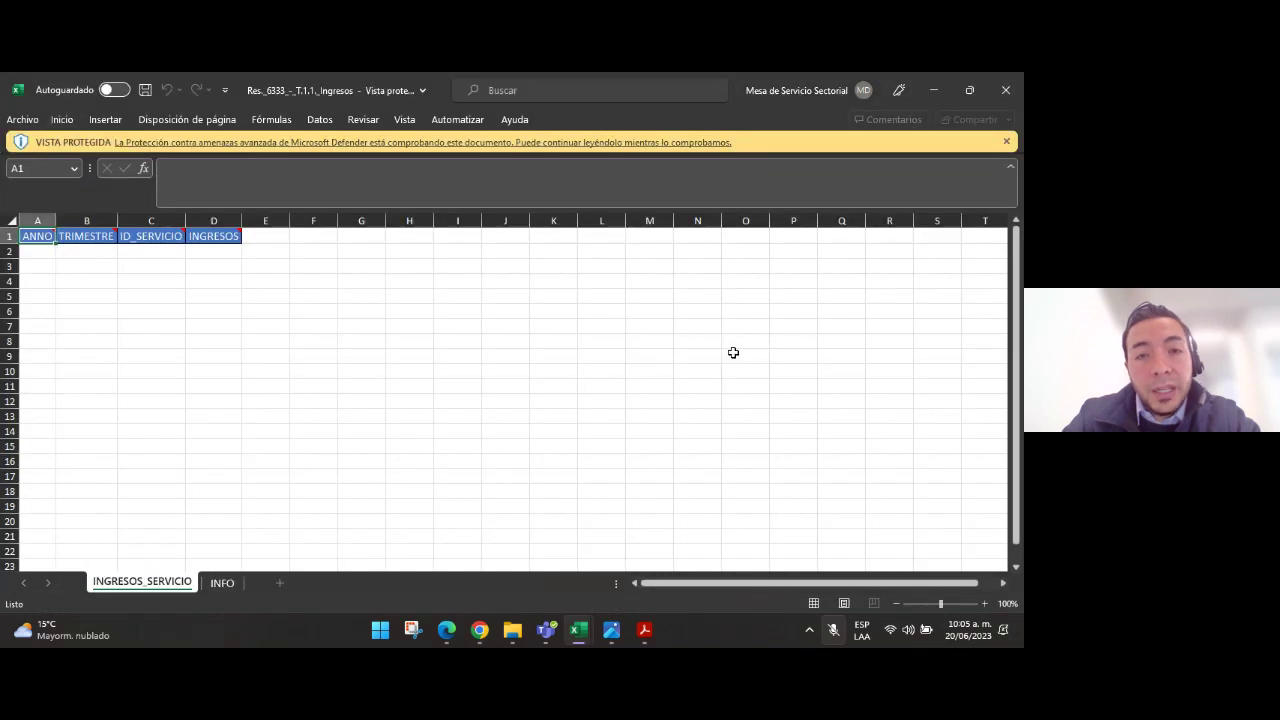
Step: Enable editing on the Ingresos workbook and read the ANNO and TRIMESTRE header notes
{"action": "left_click", "coordinate": [645, 141]}
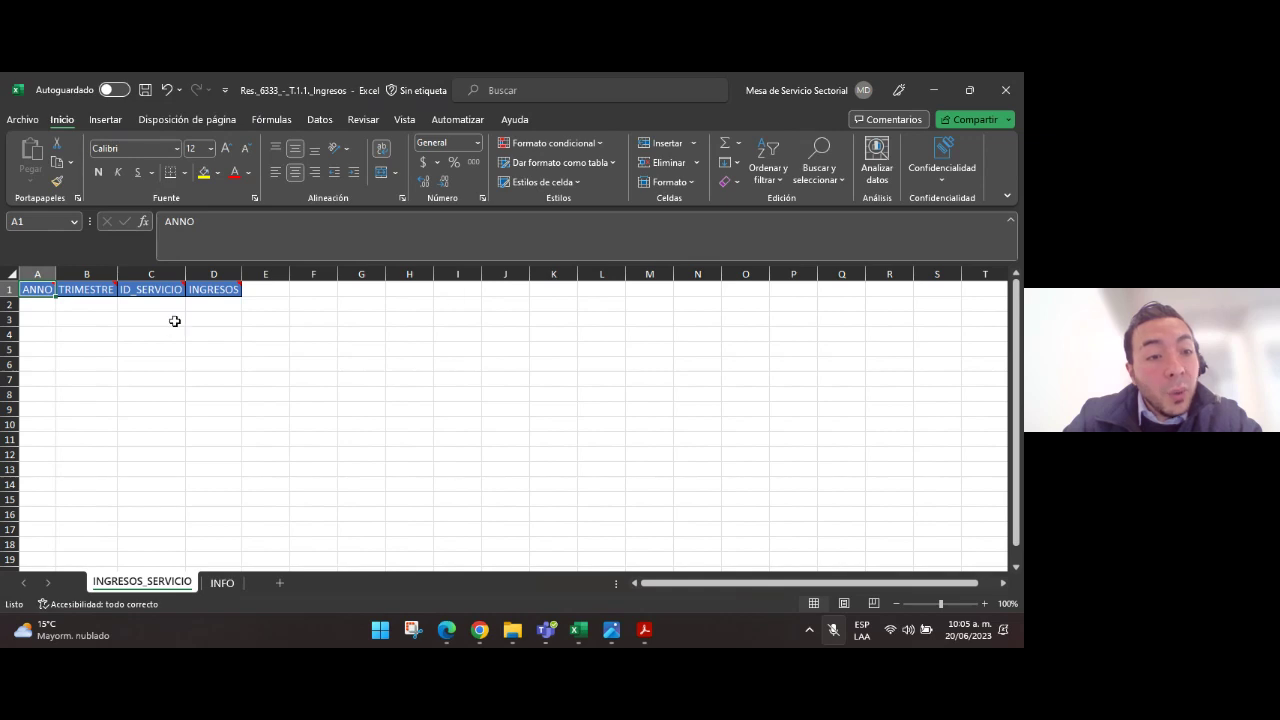
{"action": "left_click", "coordinate": [50, 318]}
{"action": "left_click", "coordinate": [96, 306]}
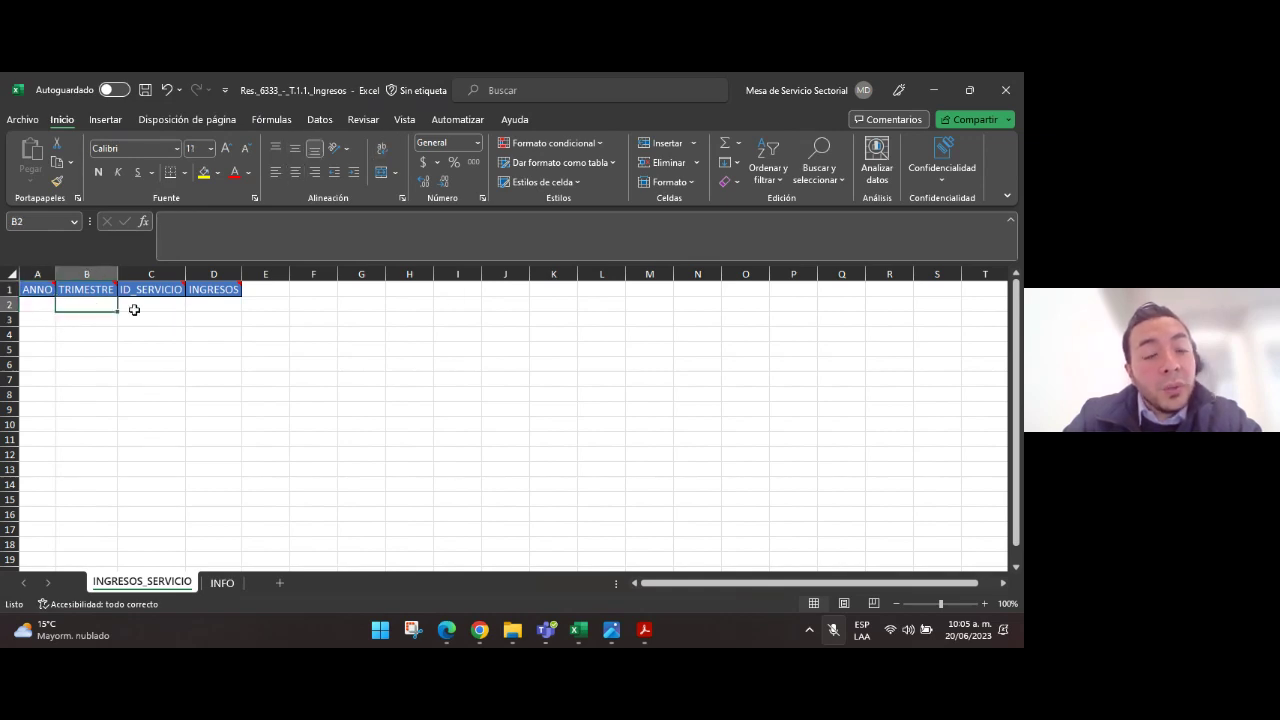
{"action": "left_click", "coordinate": [162, 309]}
{"action": "left_click", "coordinate": [216, 311]}
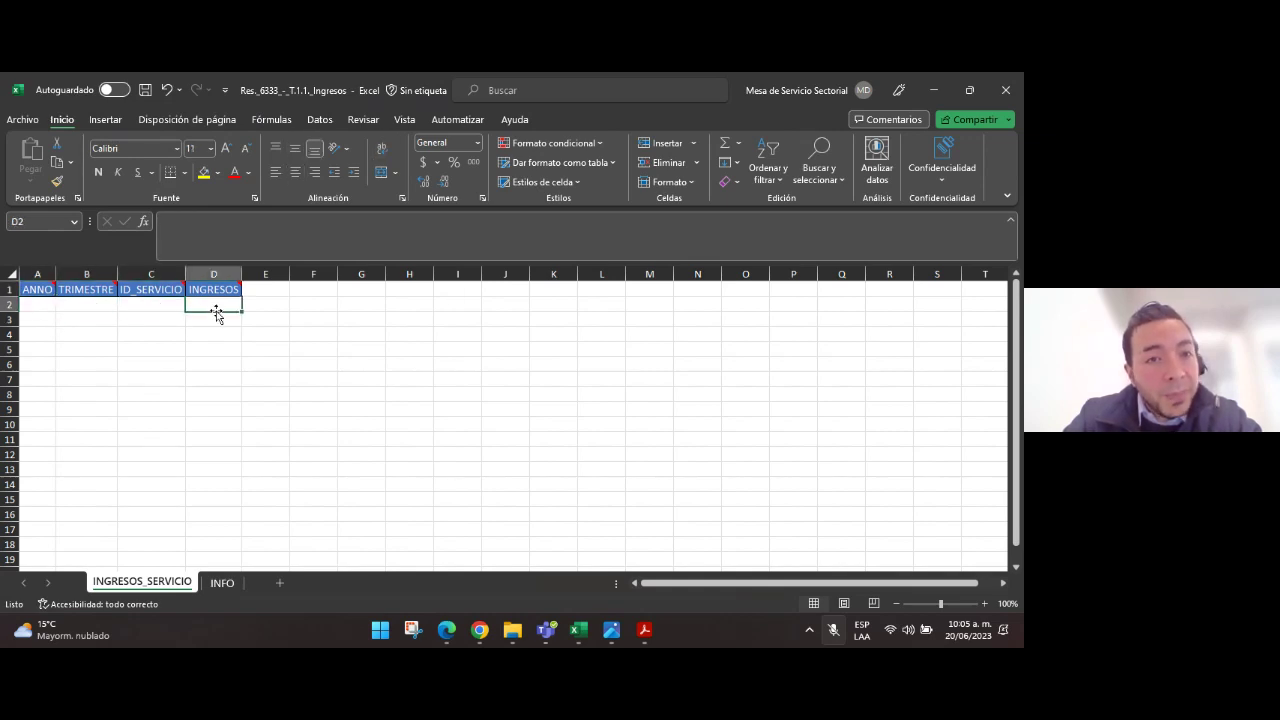
{"action": "left_click", "coordinate": [191, 363]}
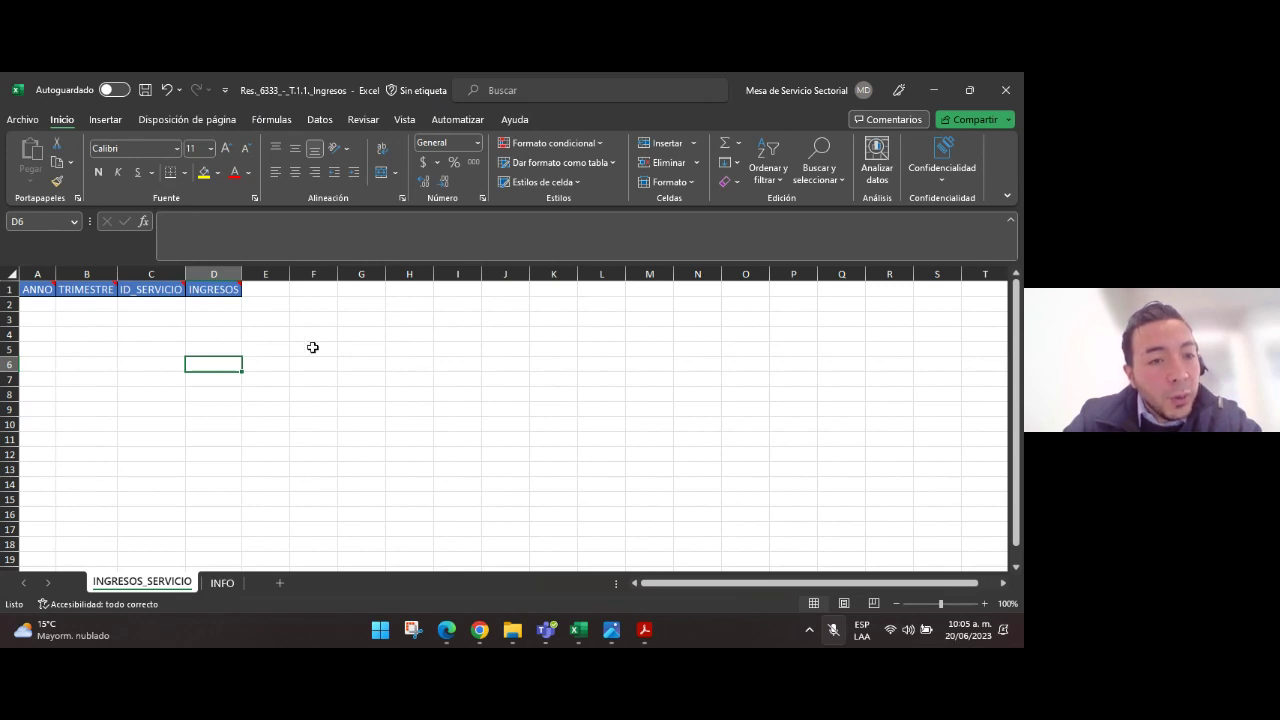
{"action": "mouse_move", "coordinate": [45, 291]}
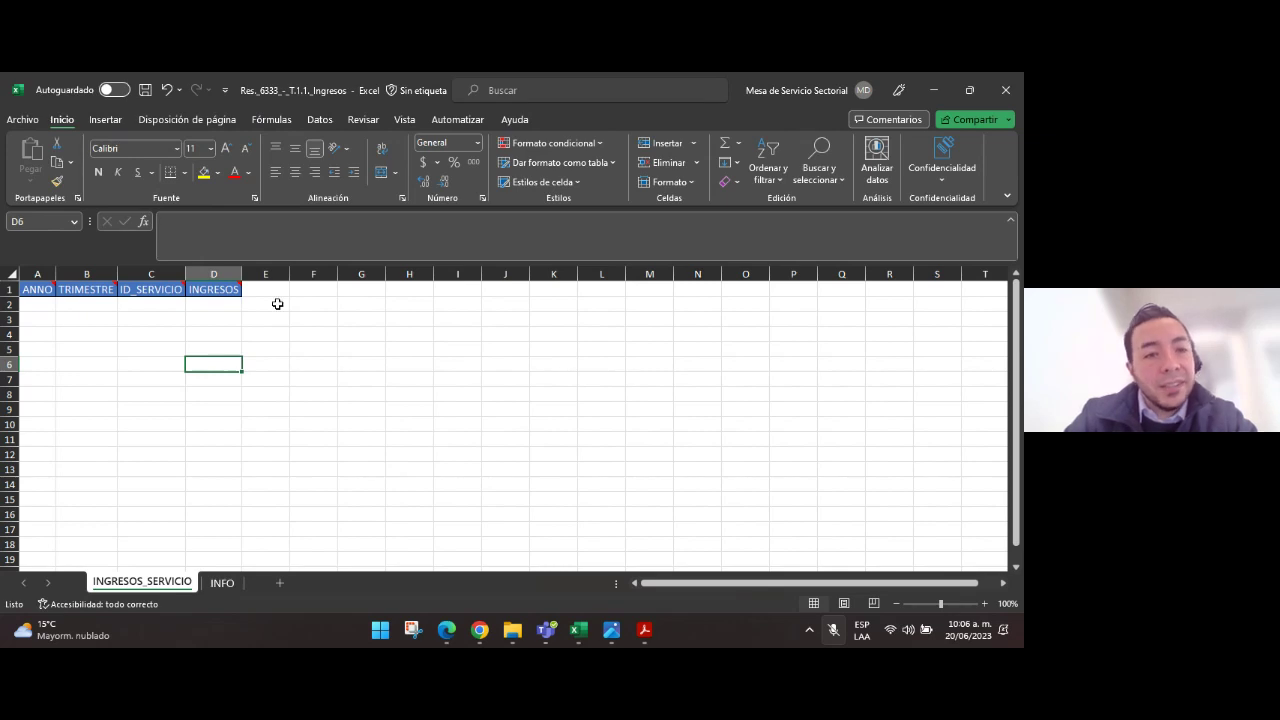
{"action": "mouse_move", "coordinate": [101, 292]}
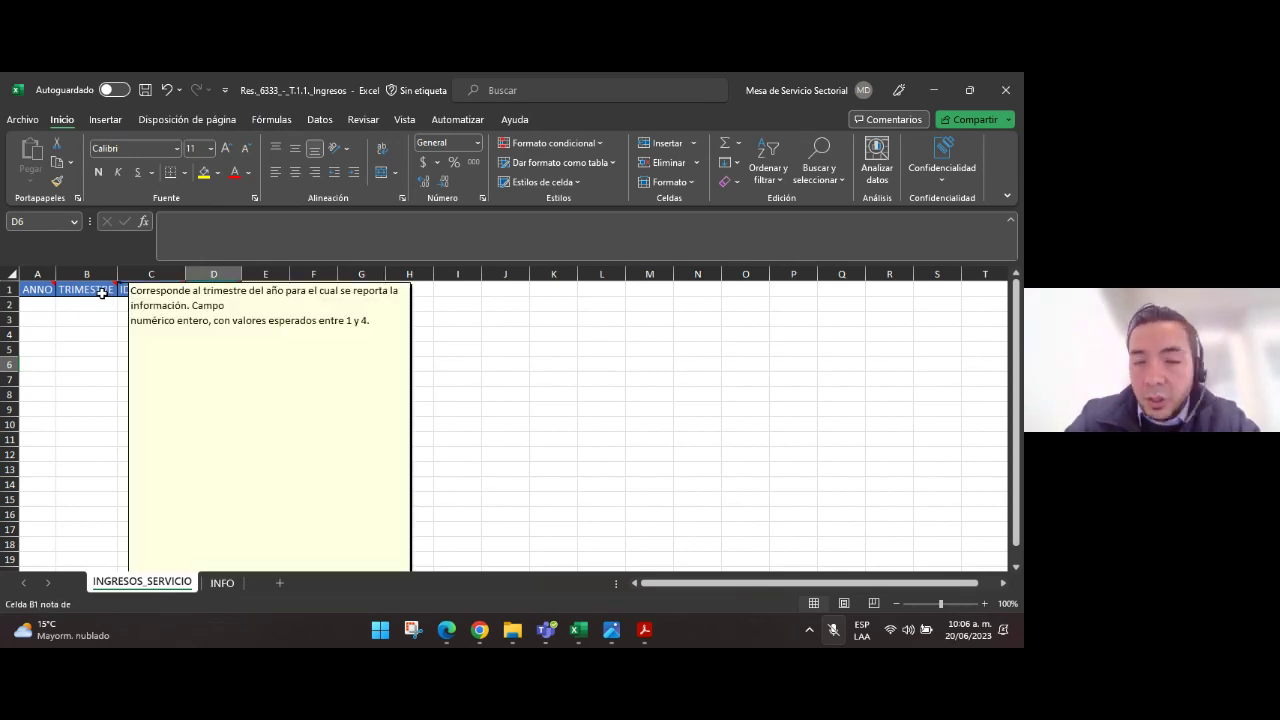
Step: Enter year 2023 in A2 and quarter 1 in B2
{"action": "left_click", "coordinate": [34, 299]}
{"action": "type", "text": "20"}
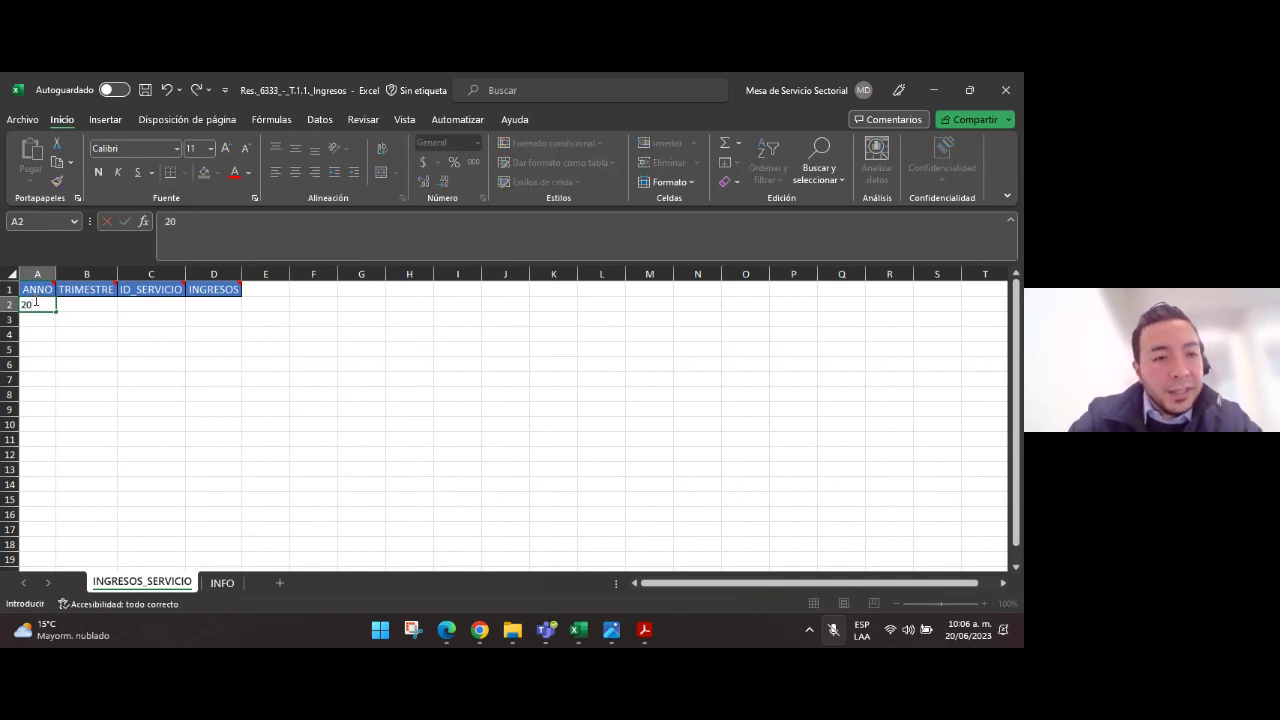
{"action": "type", "text": "23"}
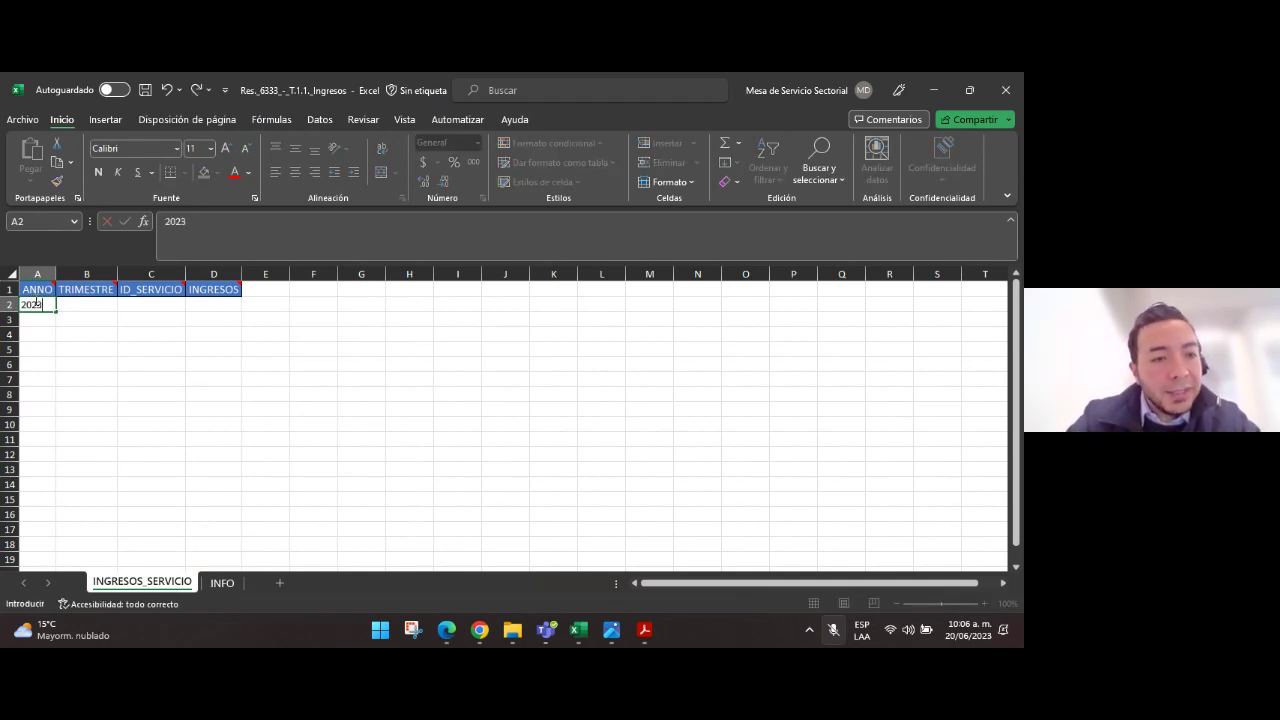
{"action": "left_click", "coordinate": [93, 300]}
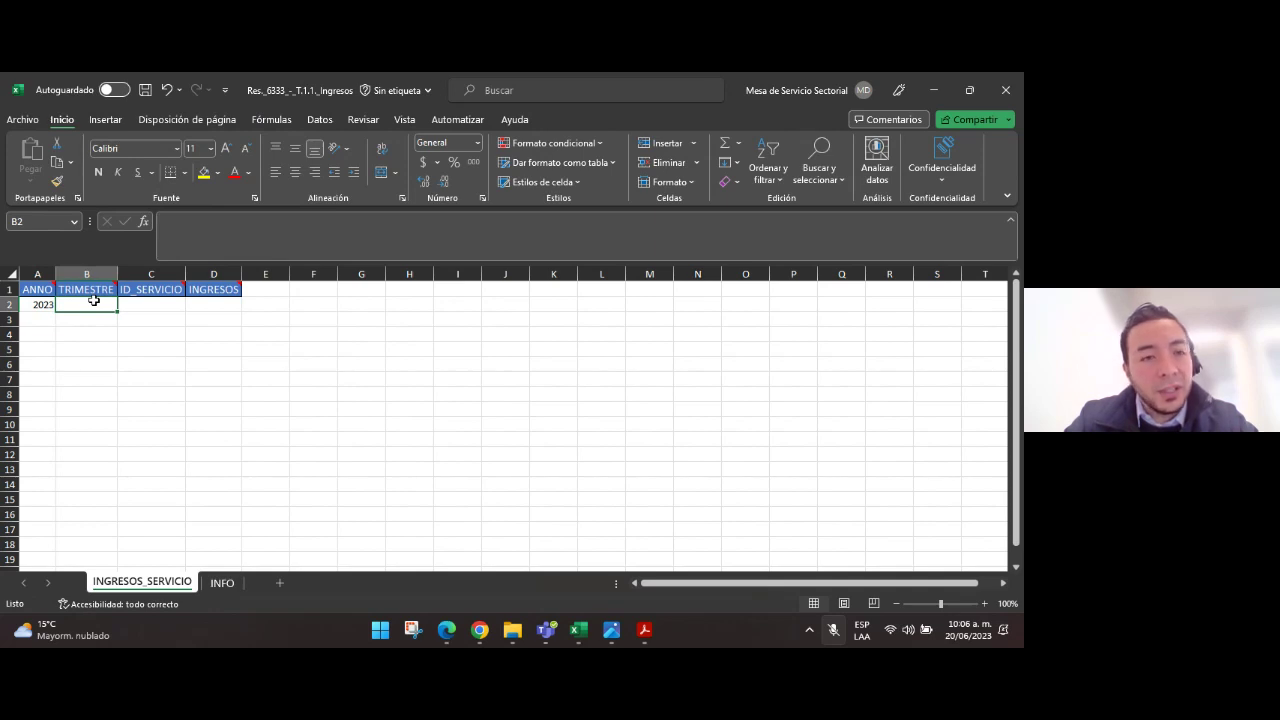
{"action": "type", "text": "1"}
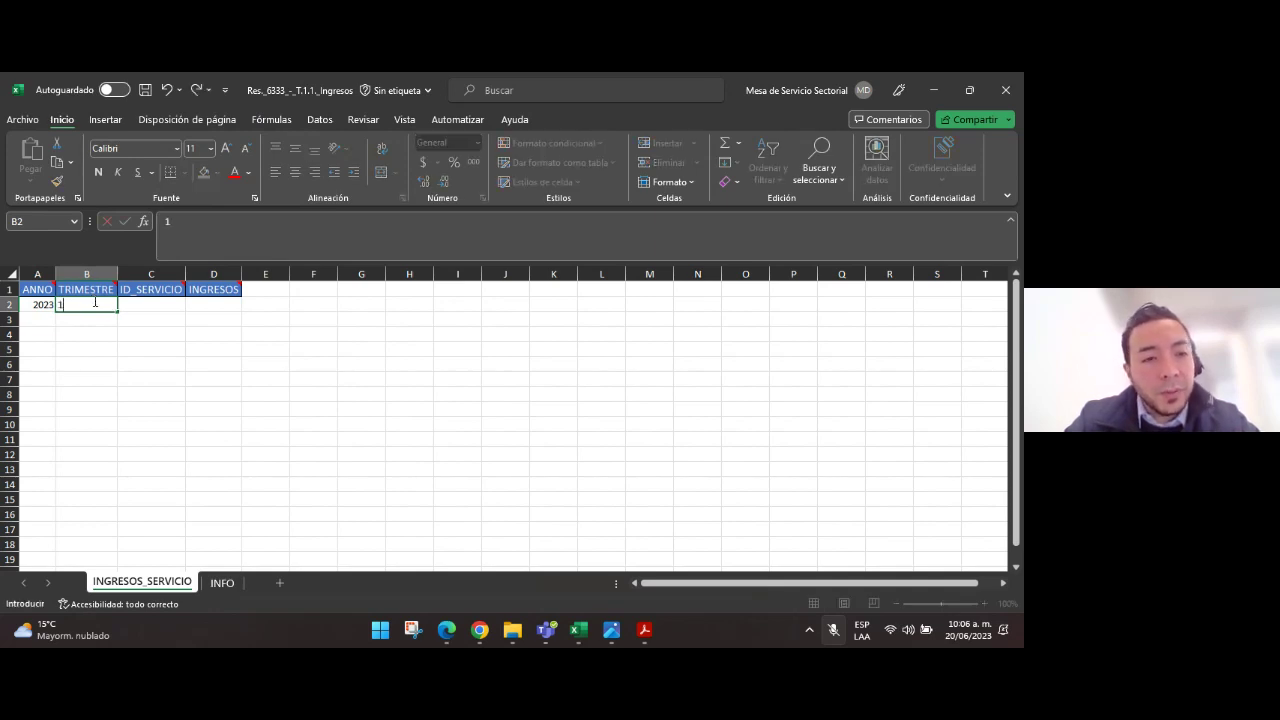
{"action": "left_click", "coordinate": [165, 303]}
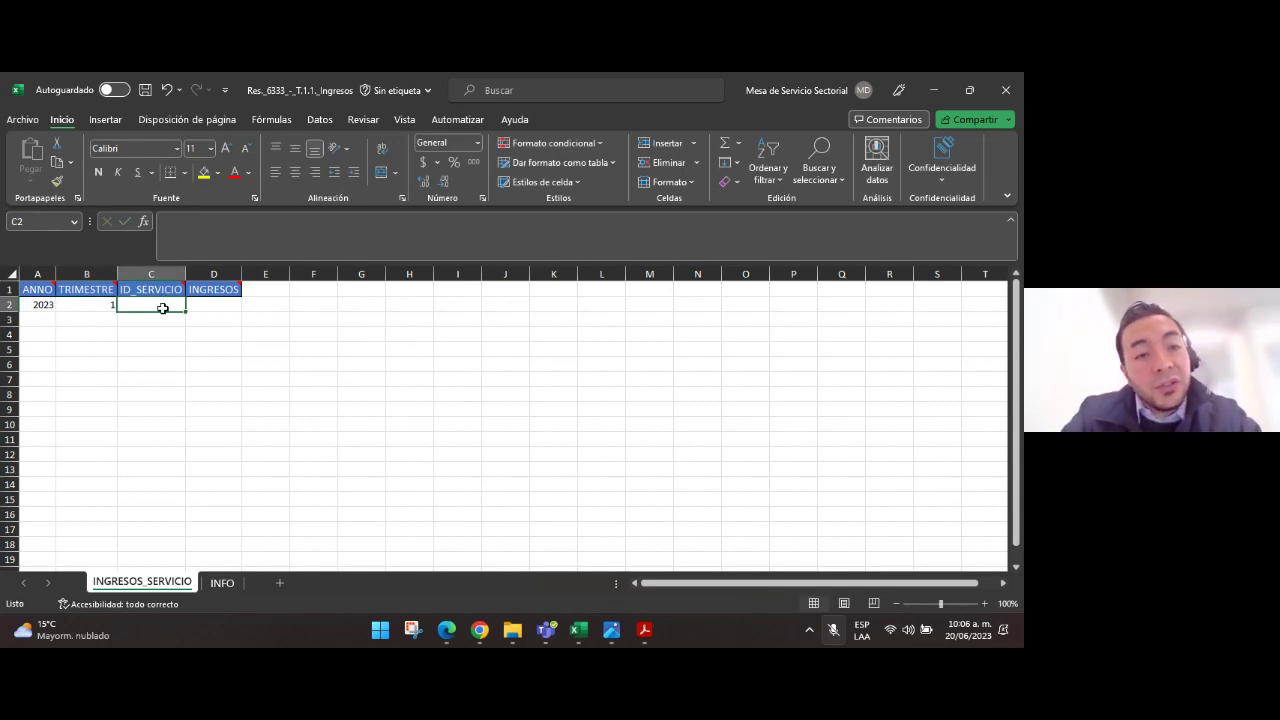
{"action": "mouse_move", "coordinate": [168, 298]}
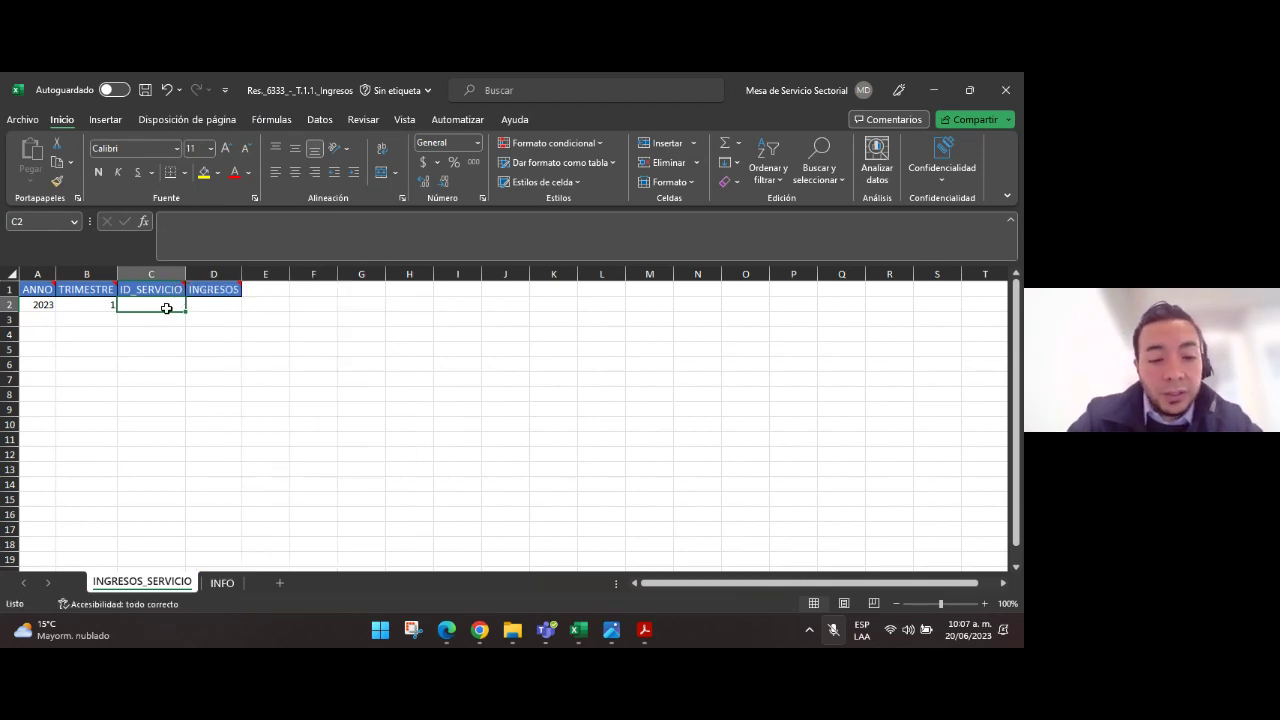
{"action": "type", "text": "1"}
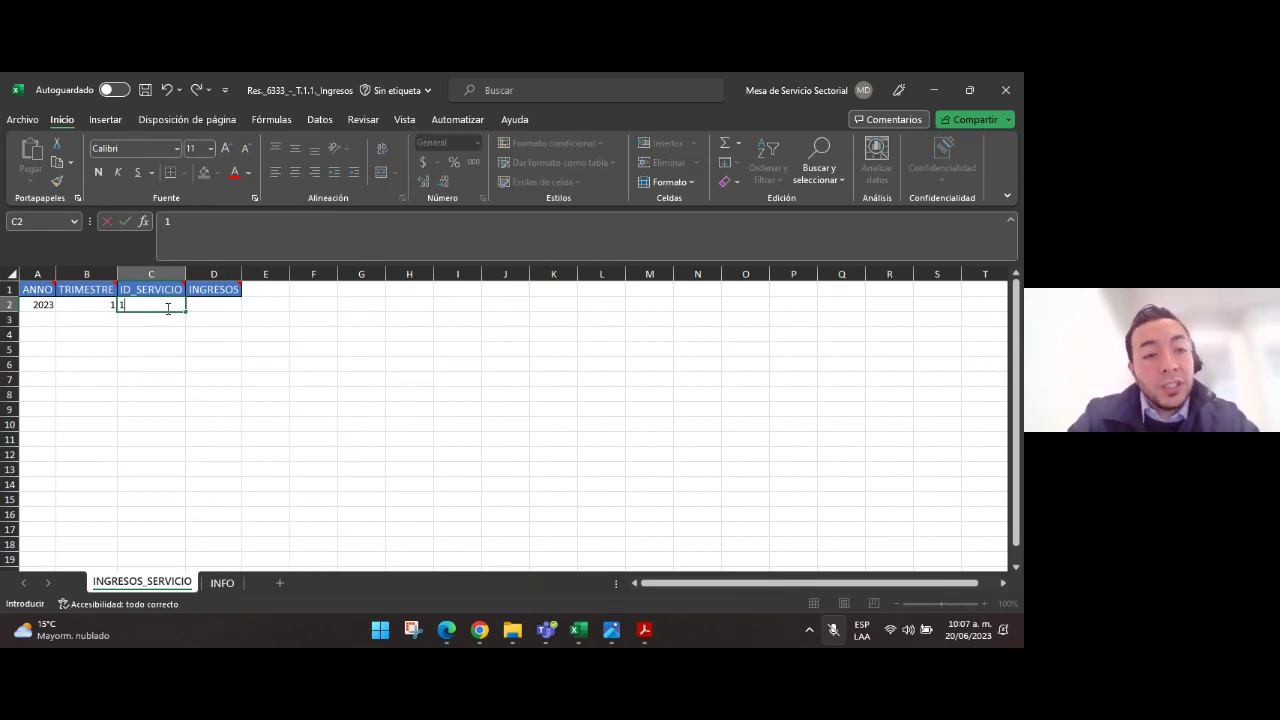
{"action": "key", "text": "BackSpace"}
{"action": "type", "text": "inte"}
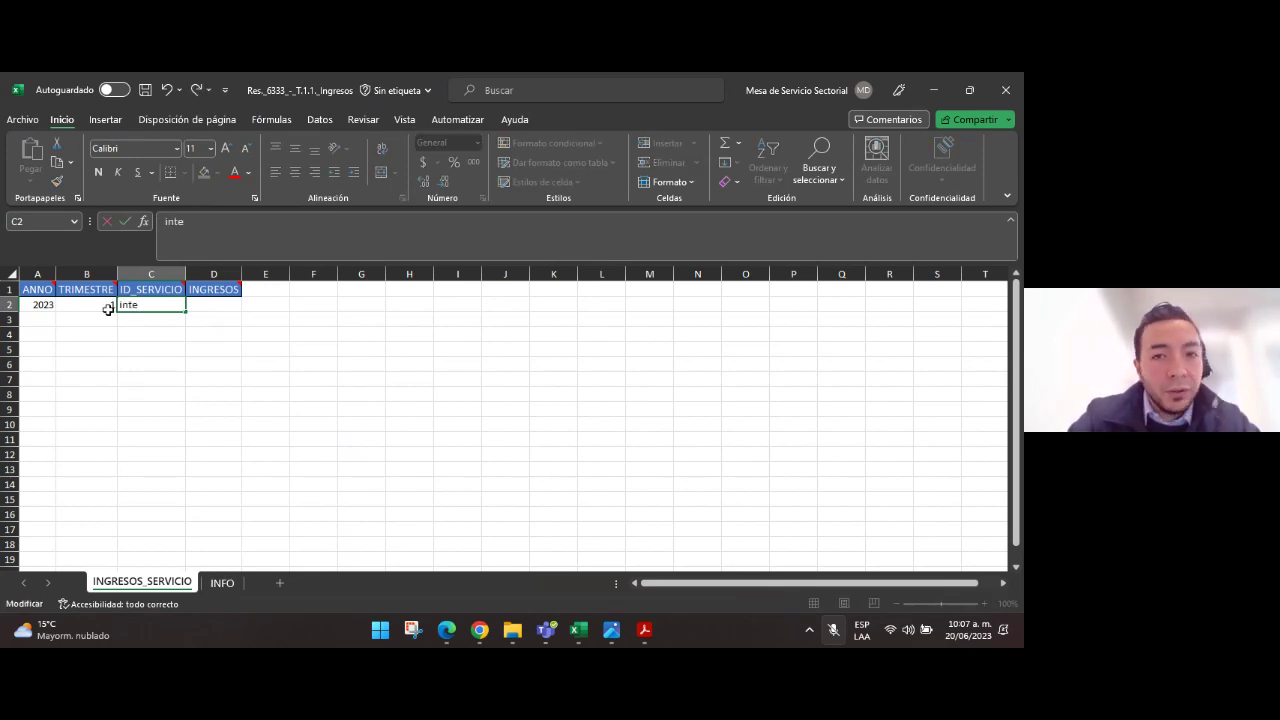
{"action": "key", "text": "BackSpace"}
{"action": "key", "text": "BackSpace"}
{"action": "key", "text": "BackSpace"}
{"action": "key", "text": "BackSpace"}
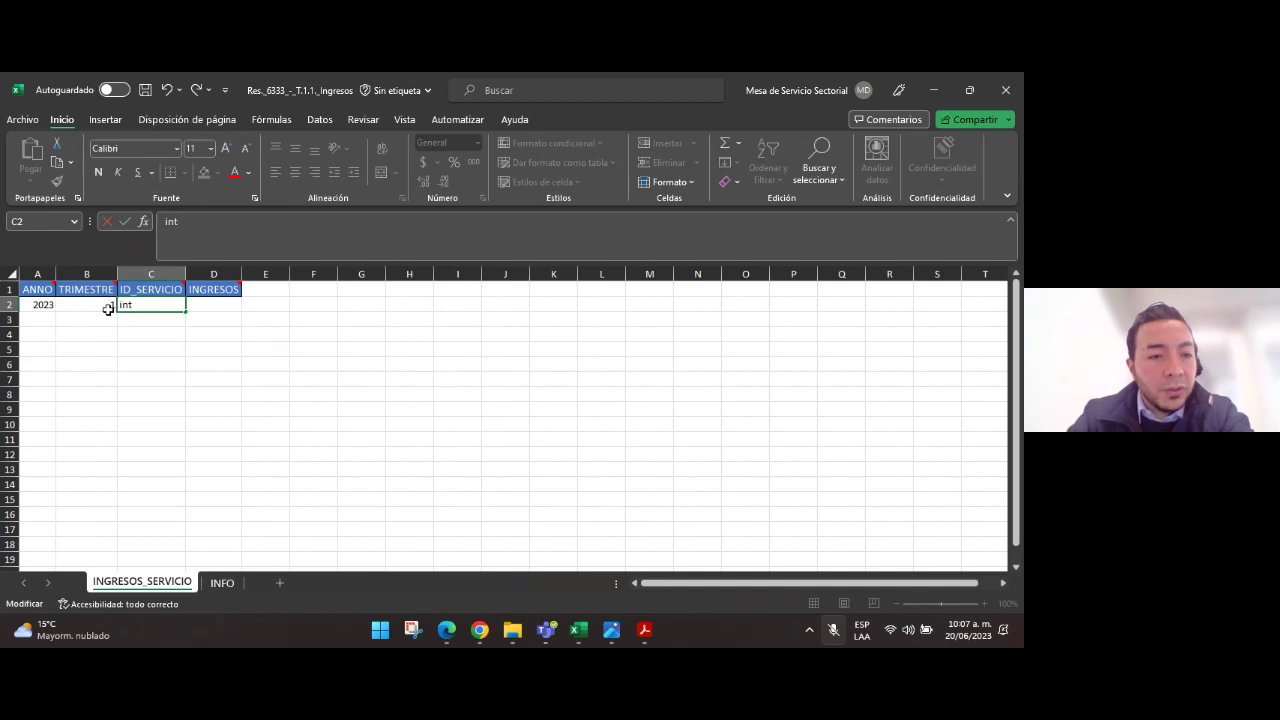
{"action": "type", "text": "inter"}
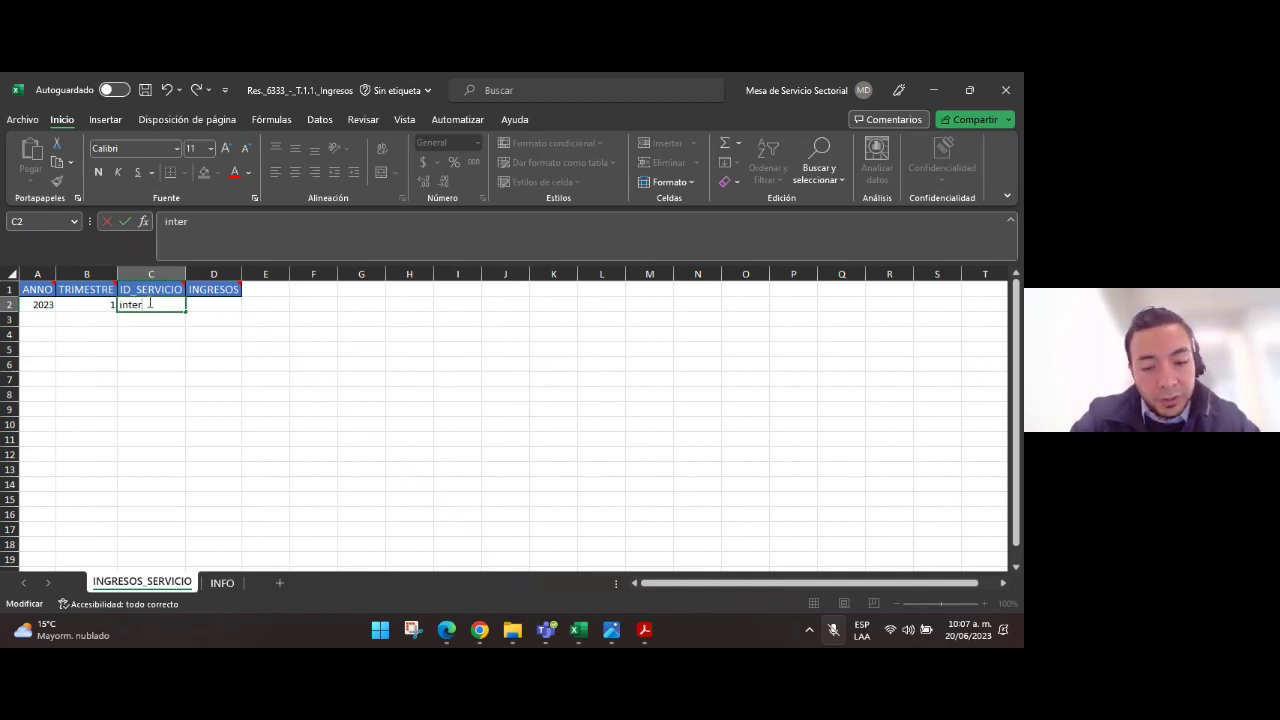
{"action": "type", "text": "net fu"}
{"action": "key", "text": "BackSpace"}
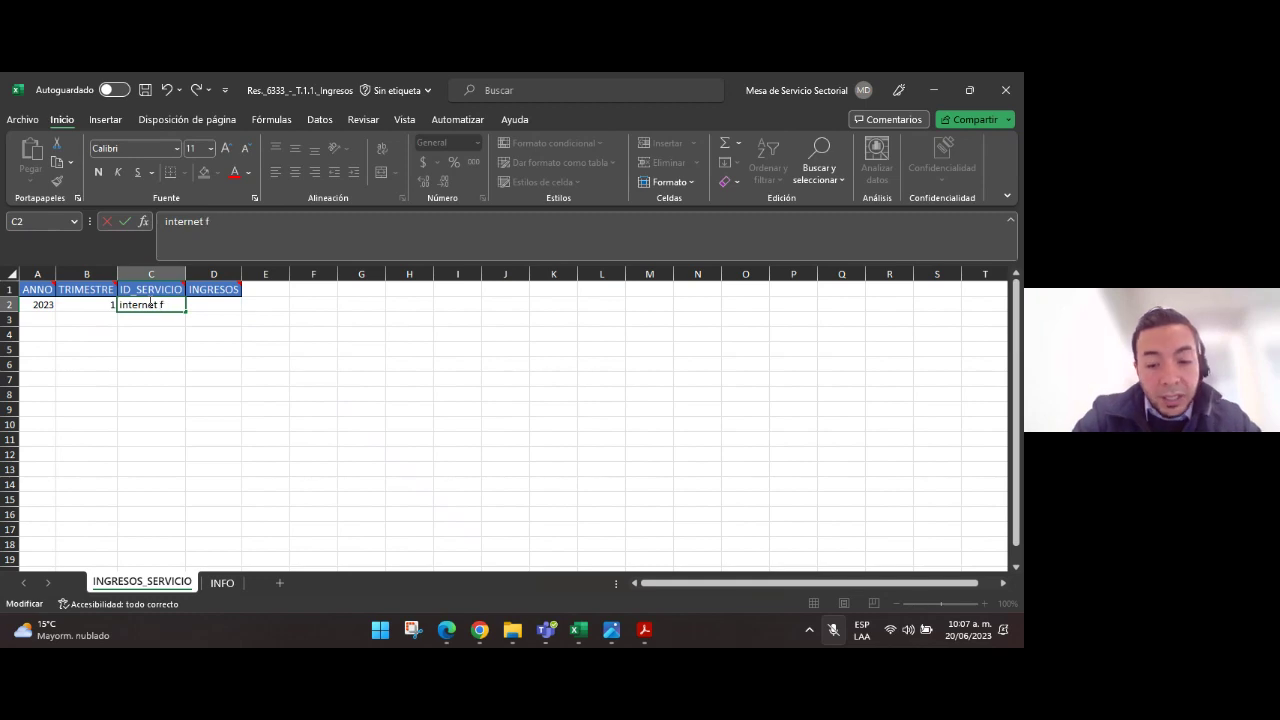
{"action": "type", "text": "ijo"}
{"action": "key", "text": "Tab"}
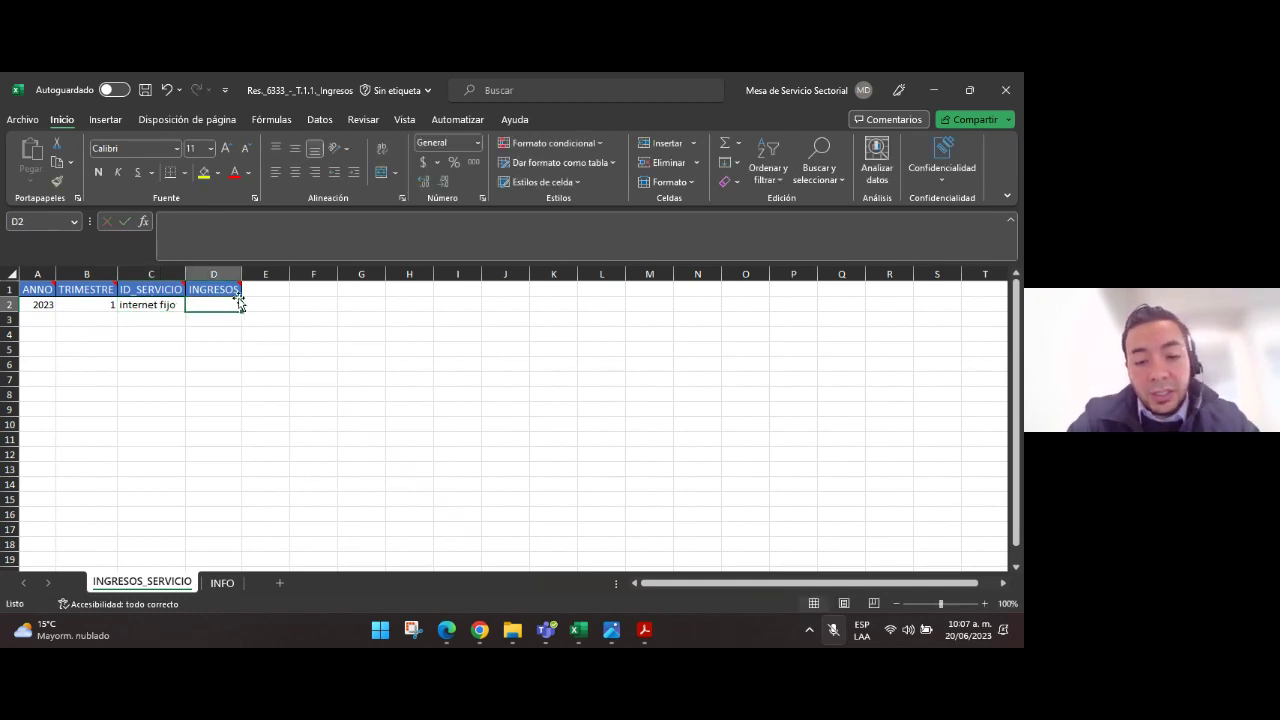
{"action": "type", "text": "28377478484"}
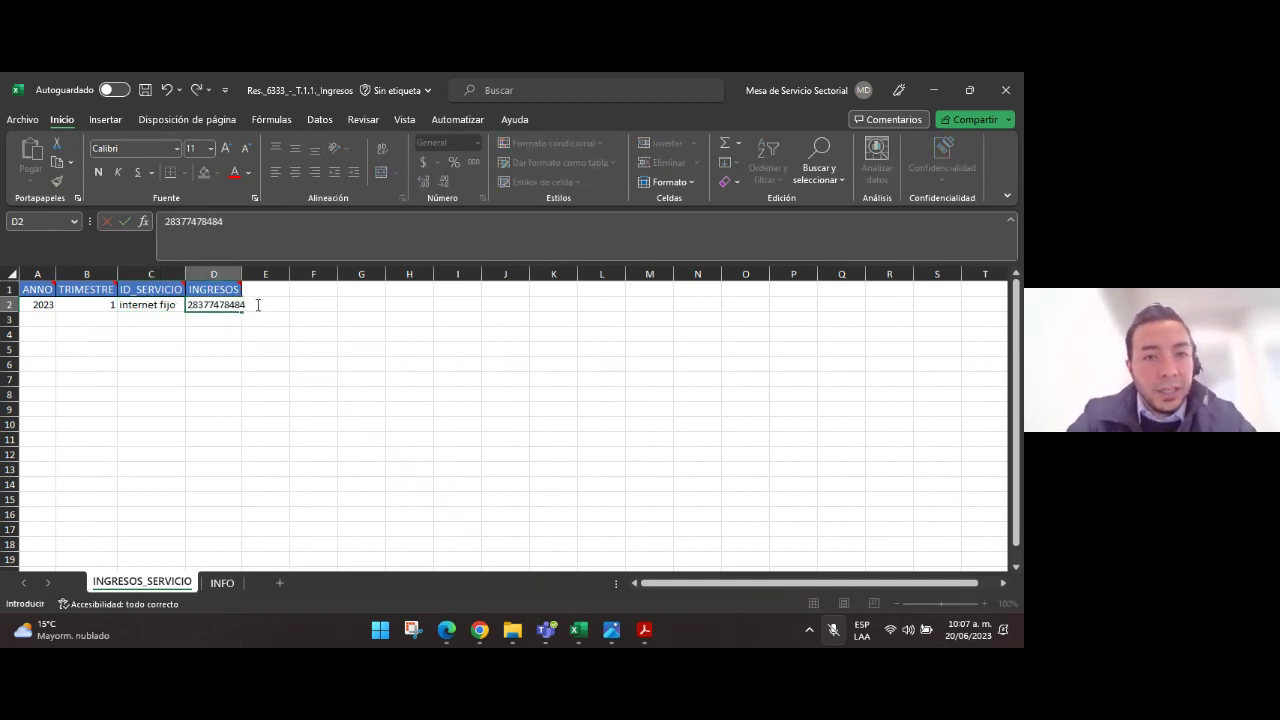
{"action": "left_click", "coordinate": [389, 320]}
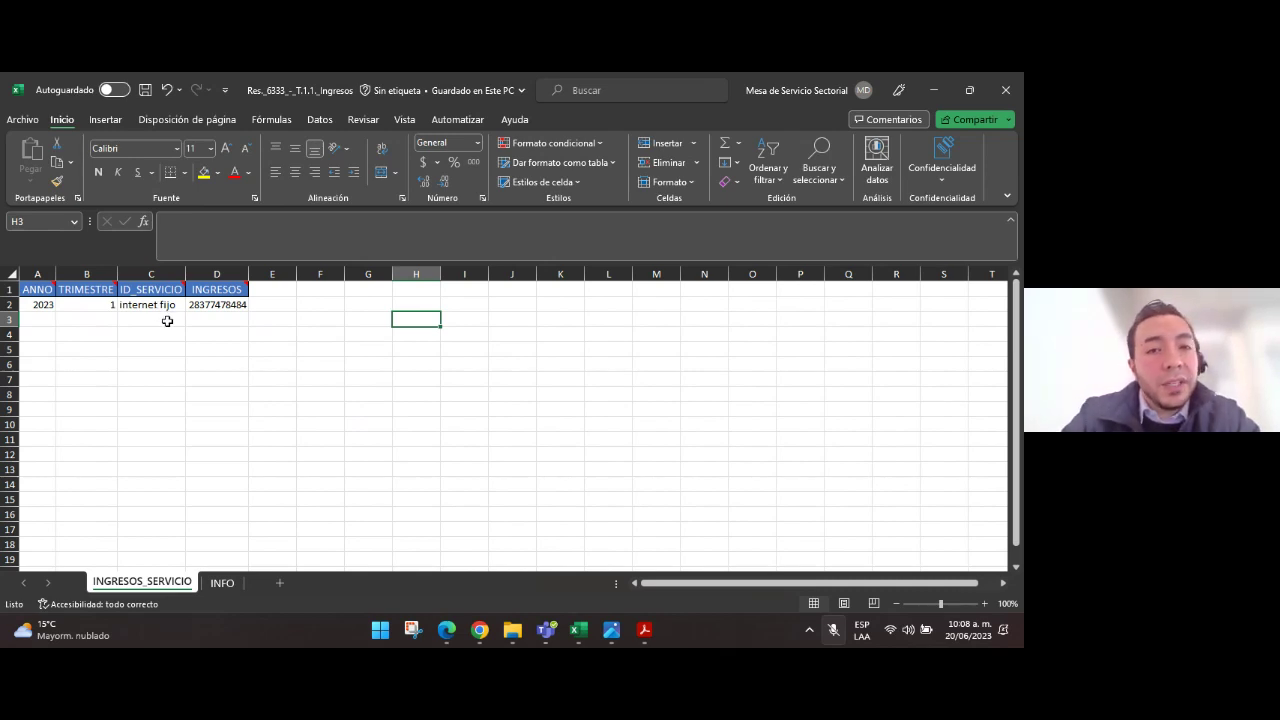
{"action": "left_click", "coordinate": [159, 319]}
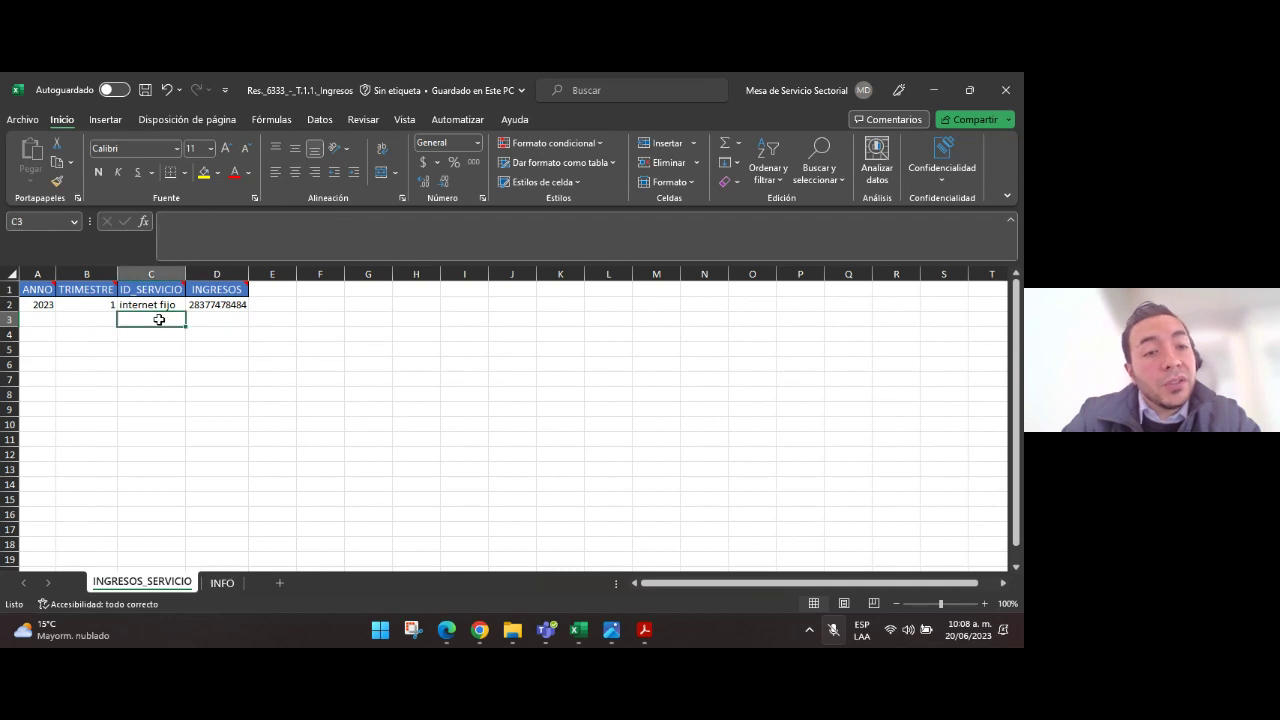
{"action": "left_click", "coordinate": [42, 305]}
{"action": "mouse_move", "coordinate": [179, 289]}
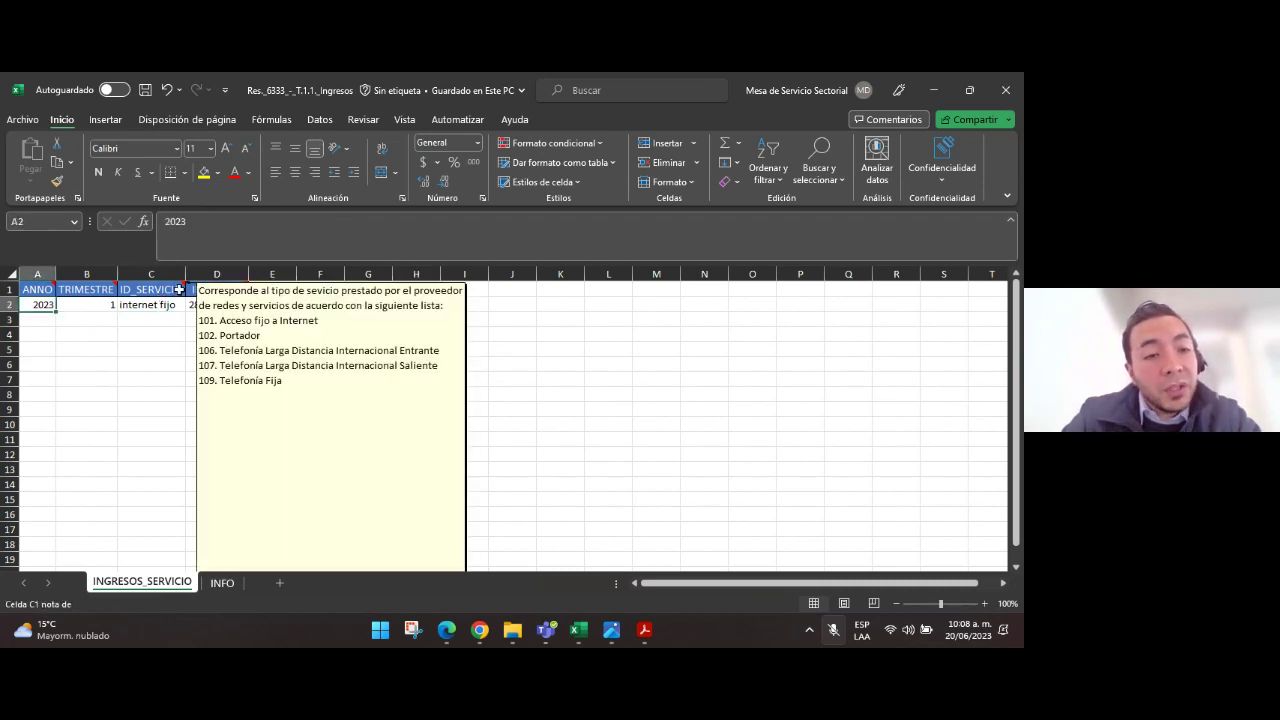
{"action": "left_click_drag", "start_coordinate": [38, 305], "coordinate": [87, 305]}
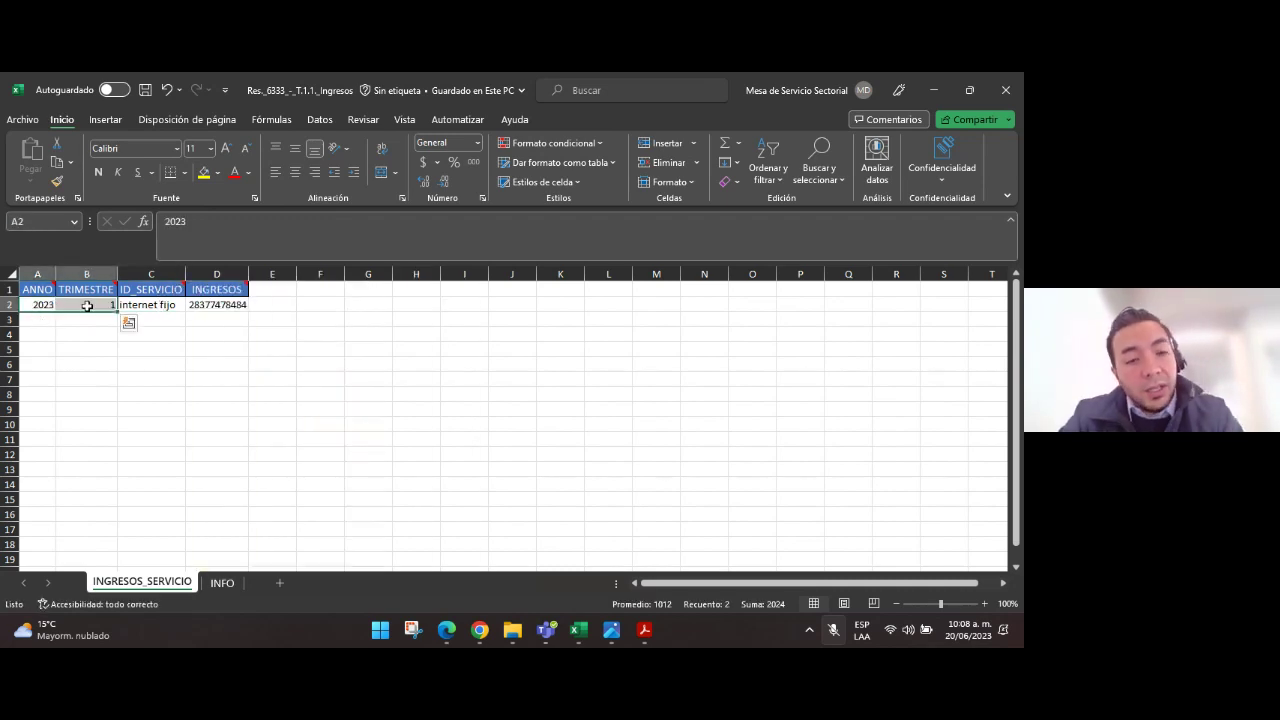
{"action": "key", "text": "ctrl+c"}
{"action": "left_click", "coordinate": [43, 319]}
{"action": "key", "text": "ctrl+v"}
{"action": "left_click", "coordinate": [159, 319]}
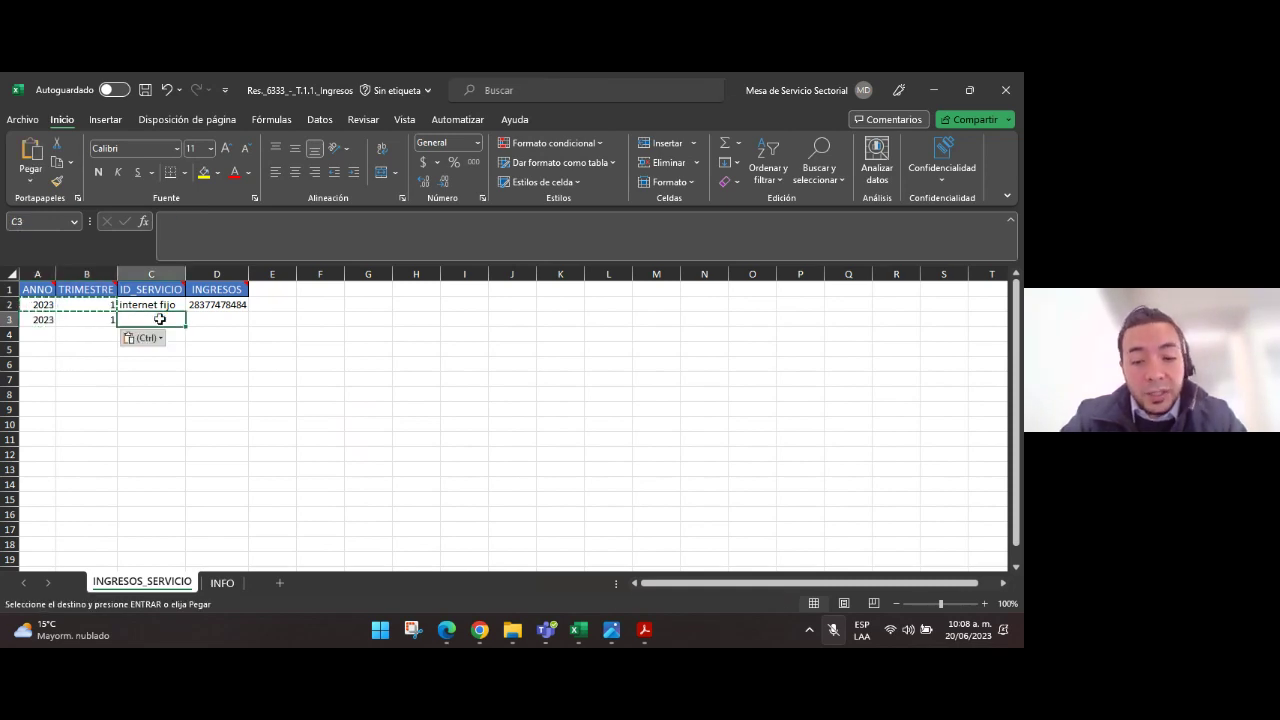
{"action": "type", "text": "102"}
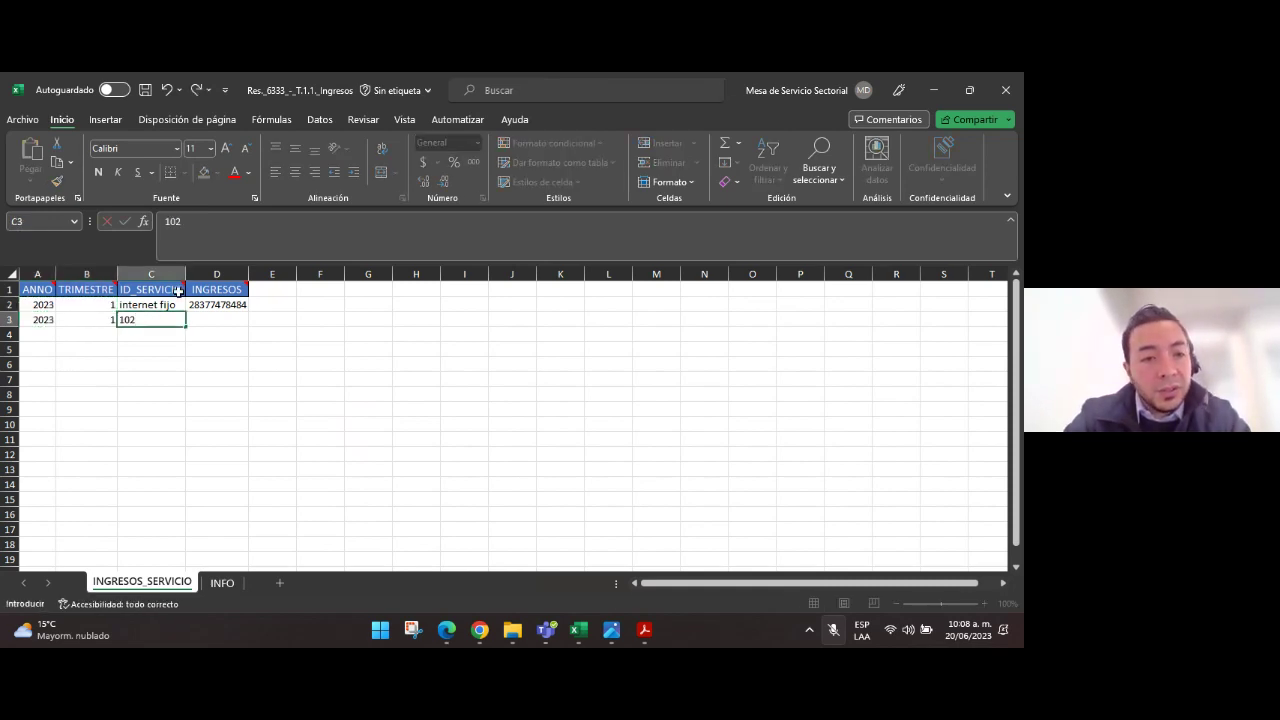
{"action": "left_click", "coordinate": [220, 320]}
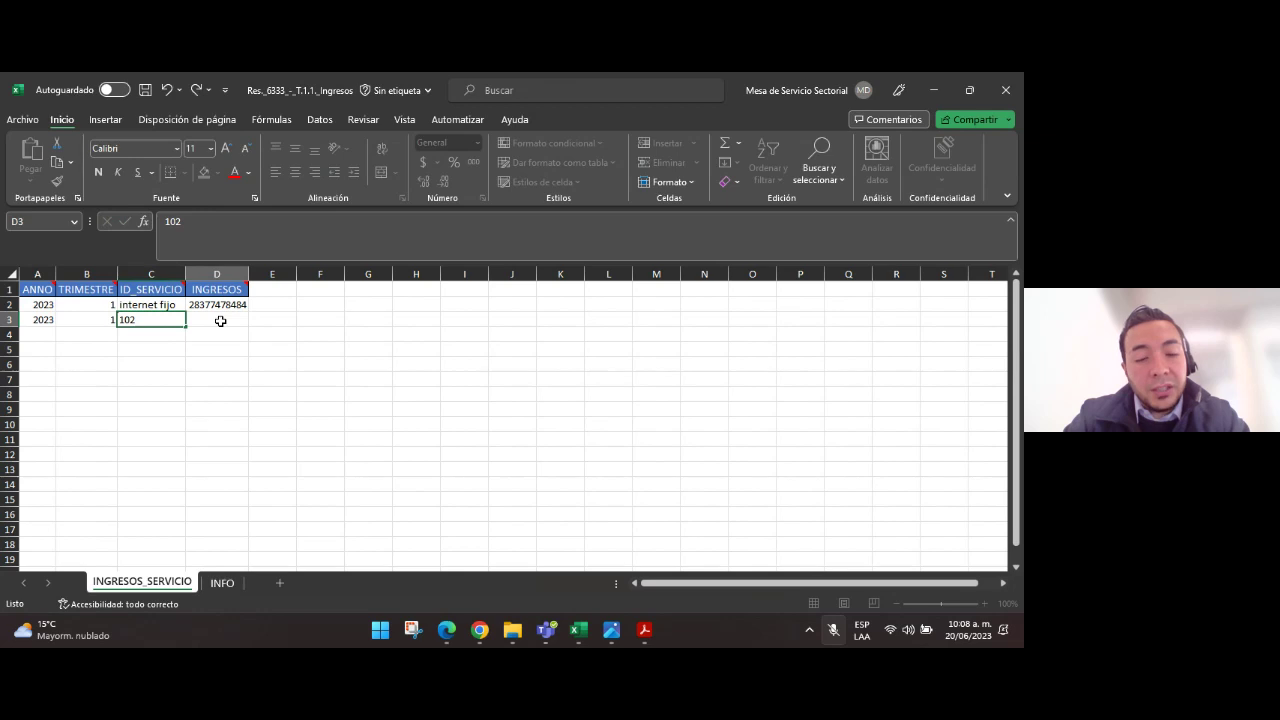
{"action": "type", "text": "2343"}
{"action": "key", "text": "Return"}
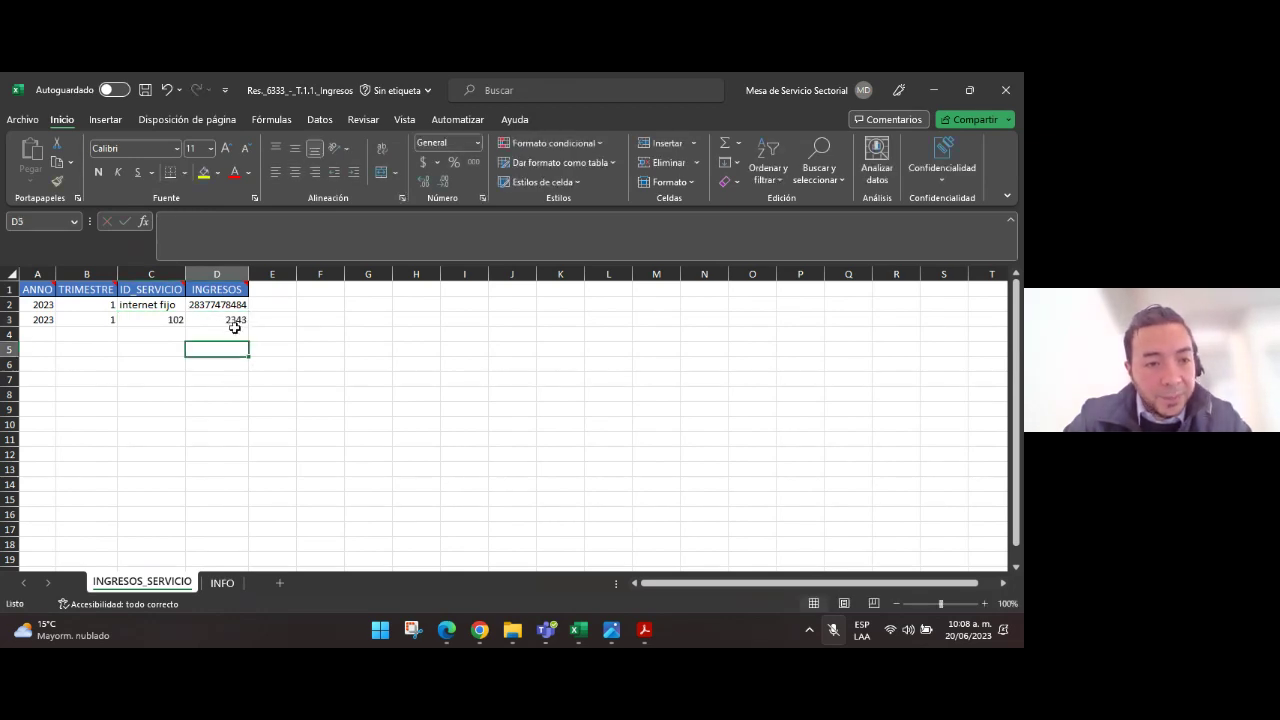
{"action": "left_click_drag", "start_coordinate": [231, 323], "coordinate": [44, 320]}
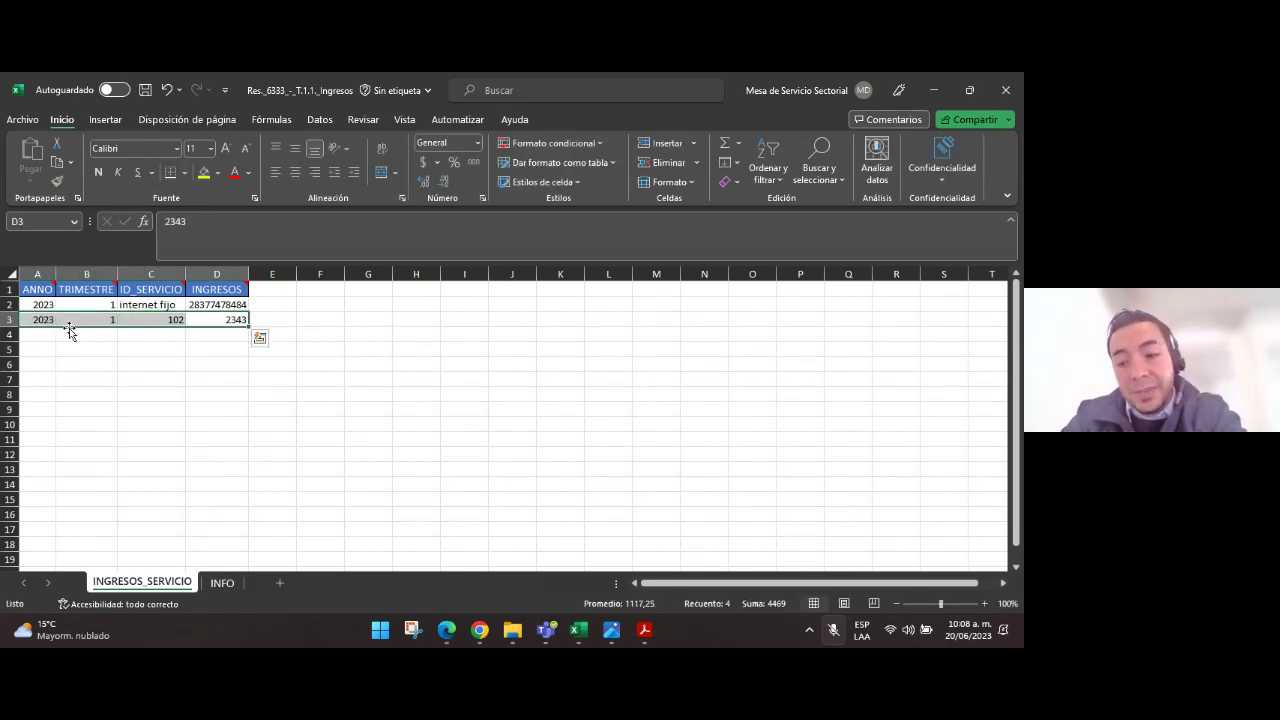
{"action": "key", "text": "BackSpace"}
{"action": "left_click", "coordinate": [155, 322]}
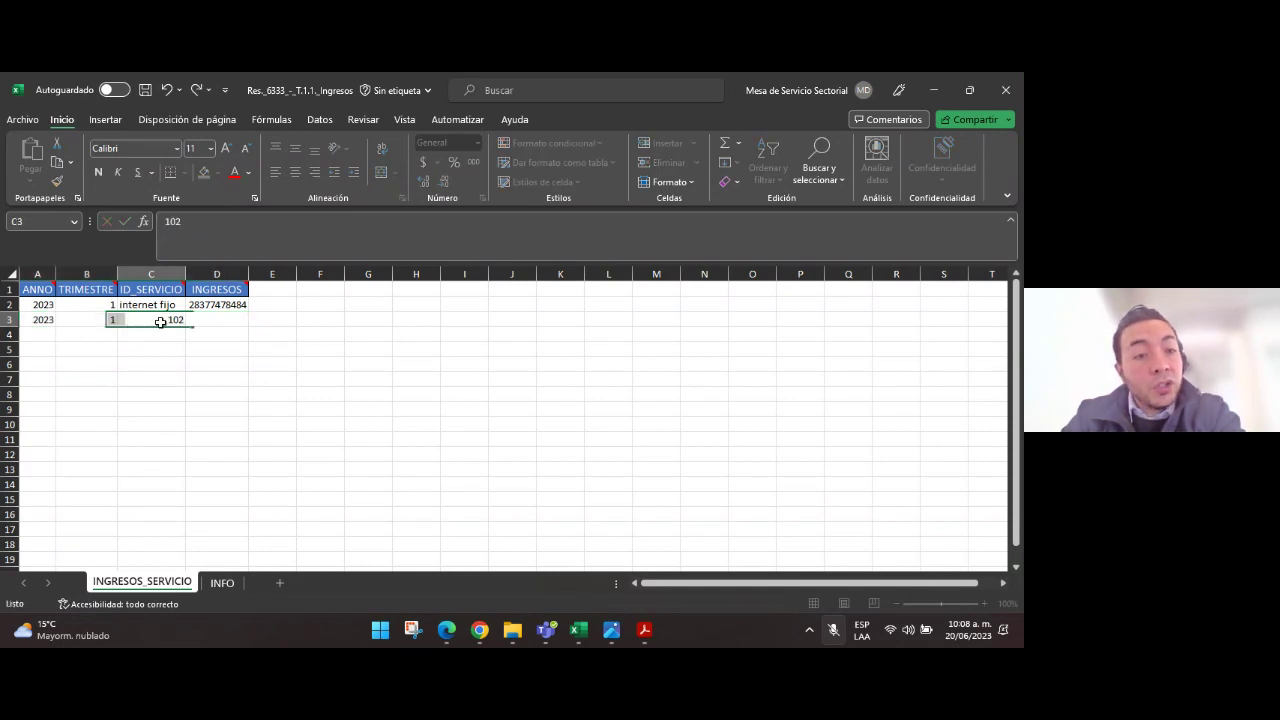
{"action": "key", "text": "BackSpace"}
{"action": "key", "text": "Left"}
{"action": "key", "text": "BackSpace"}
{"action": "key", "text": "Left"}
{"action": "key", "text": "BackSpace"}
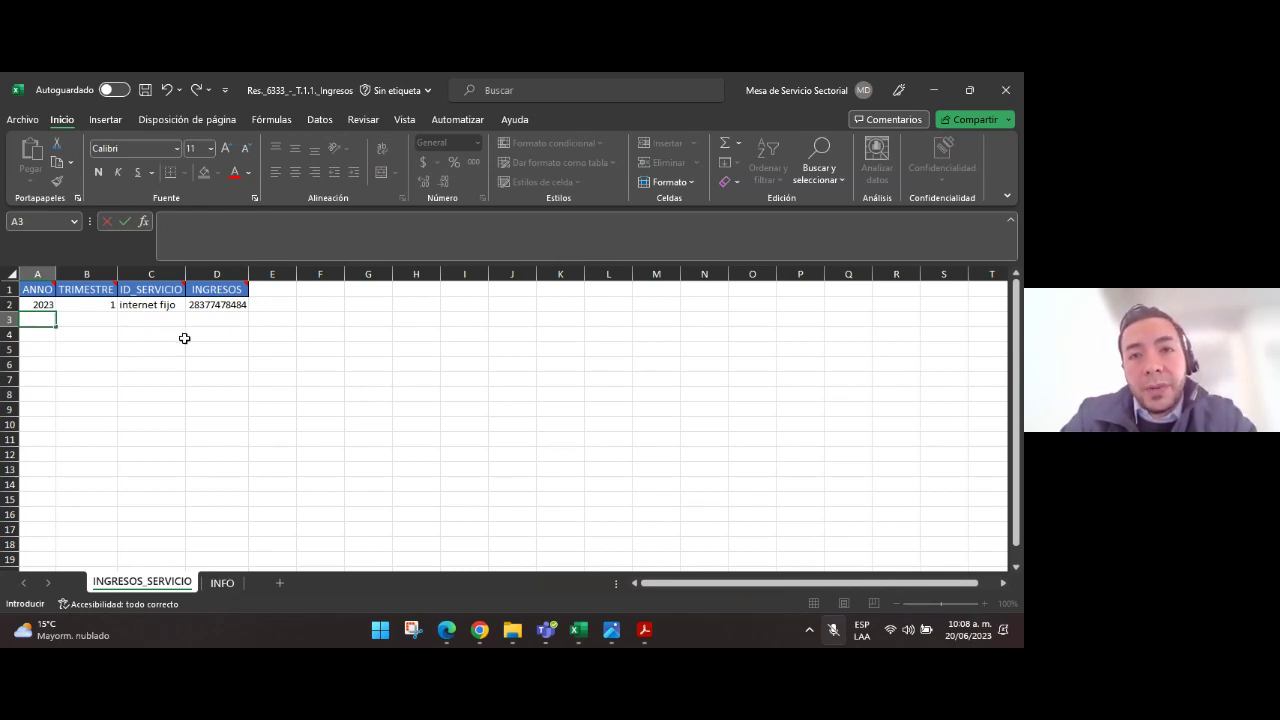
Step: Finish the Ingresos workbook with only its 2023 internet fijo row, then switch to Chrome
{"action": "left_click", "coordinate": [210, 304]}
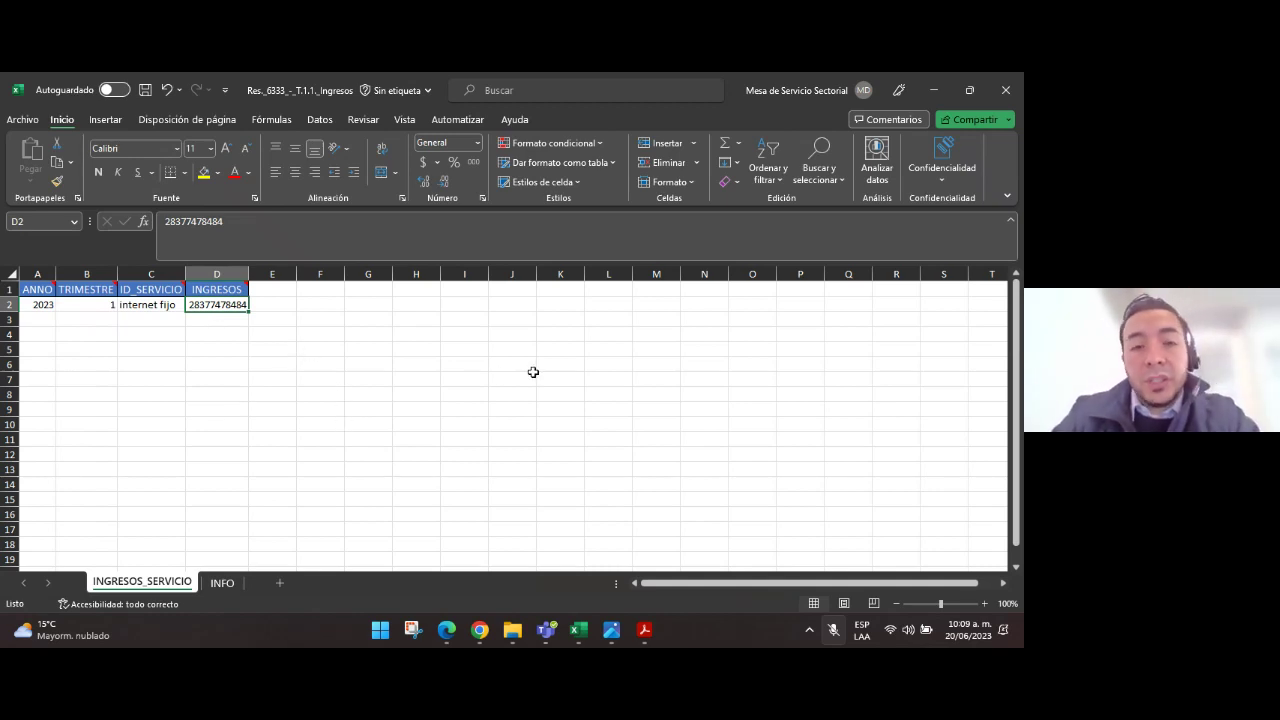
{"action": "left_click", "coordinate": [707, 350]}
{"action": "left_click", "coordinate": [484, 627]}
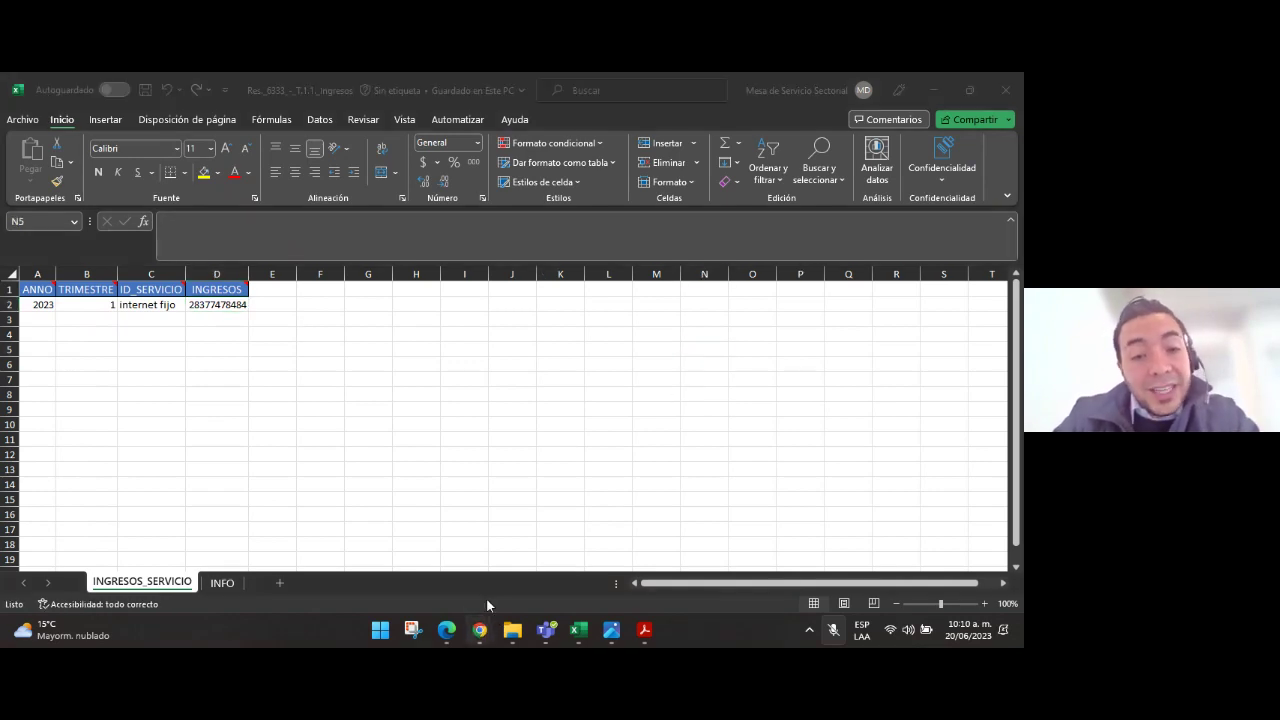
Step: Return to the HECAA Plantillas list and look over the Res. 6990 template names
{"action": "left_click", "coordinate": [546, 513]}
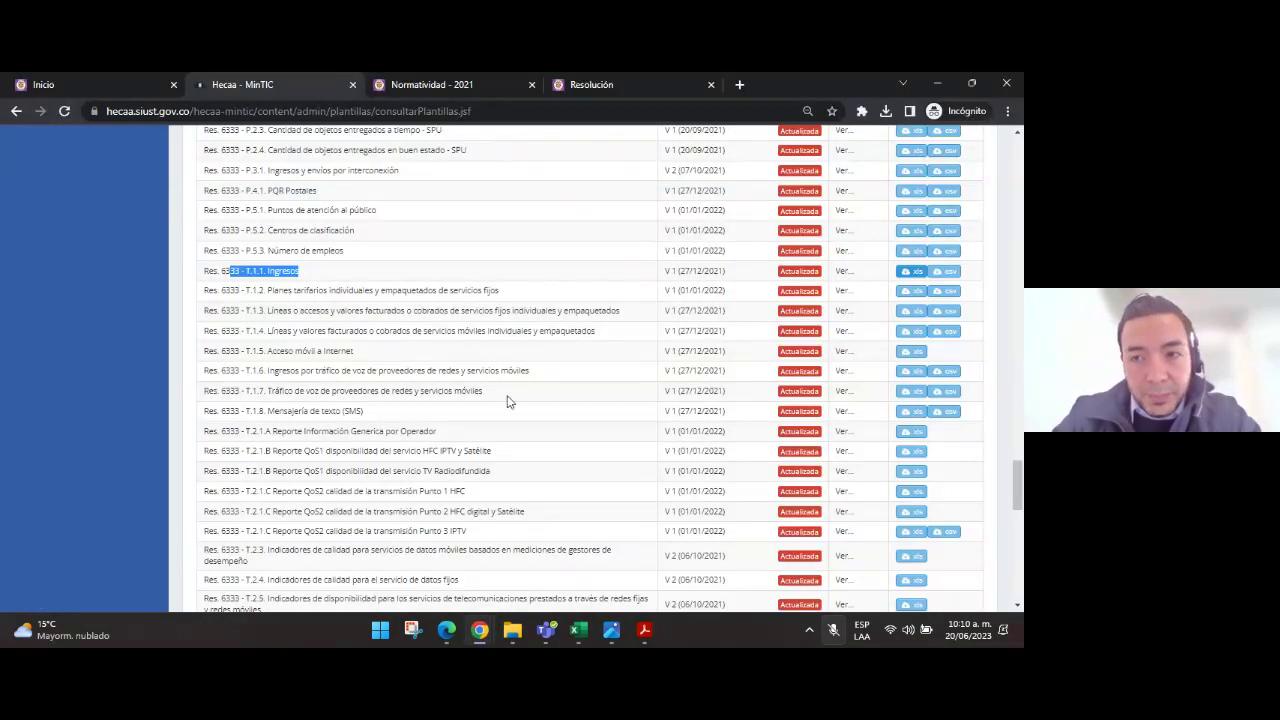
{"action": "scroll", "coordinate": [507, 402], "scroll_direction": "down", "scroll_amount": 10}
{"action": "scroll", "coordinate": [507, 402], "scroll_direction": "down", "scroll_amount": 15}
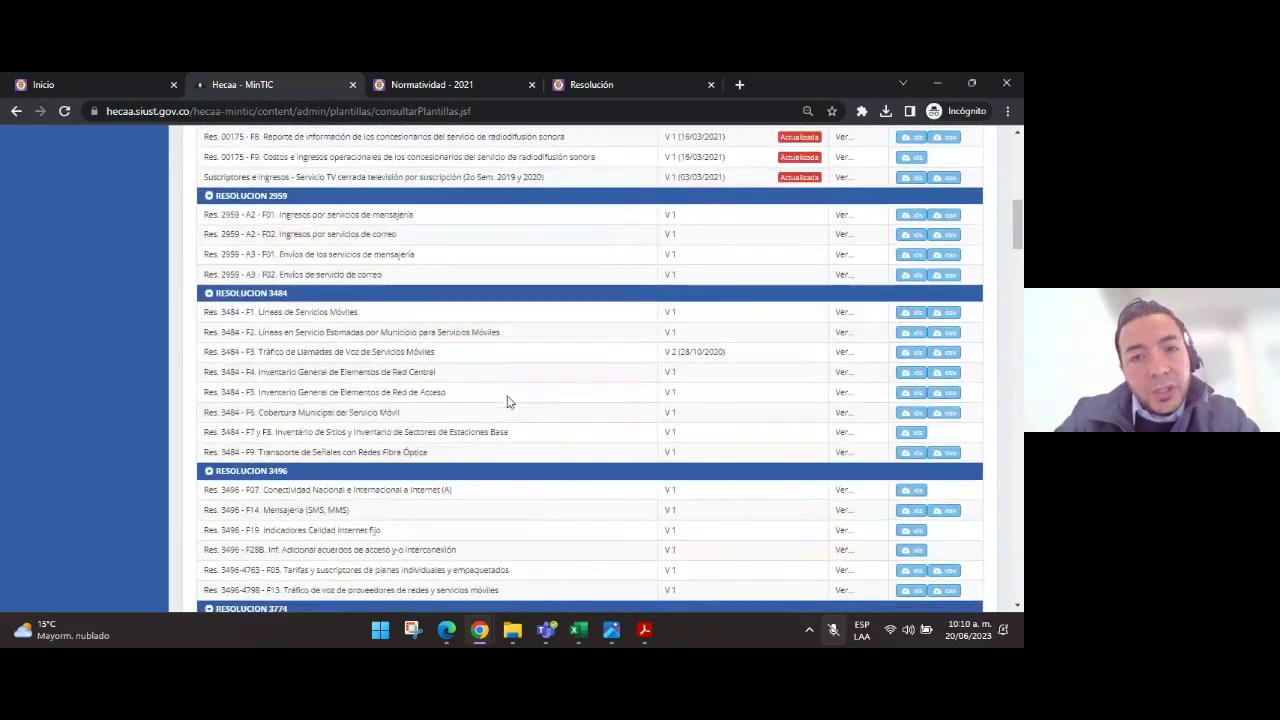
{"action": "scroll", "coordinate": [507, 402], "scroll_direction": "down", "scroll_amount": 20}
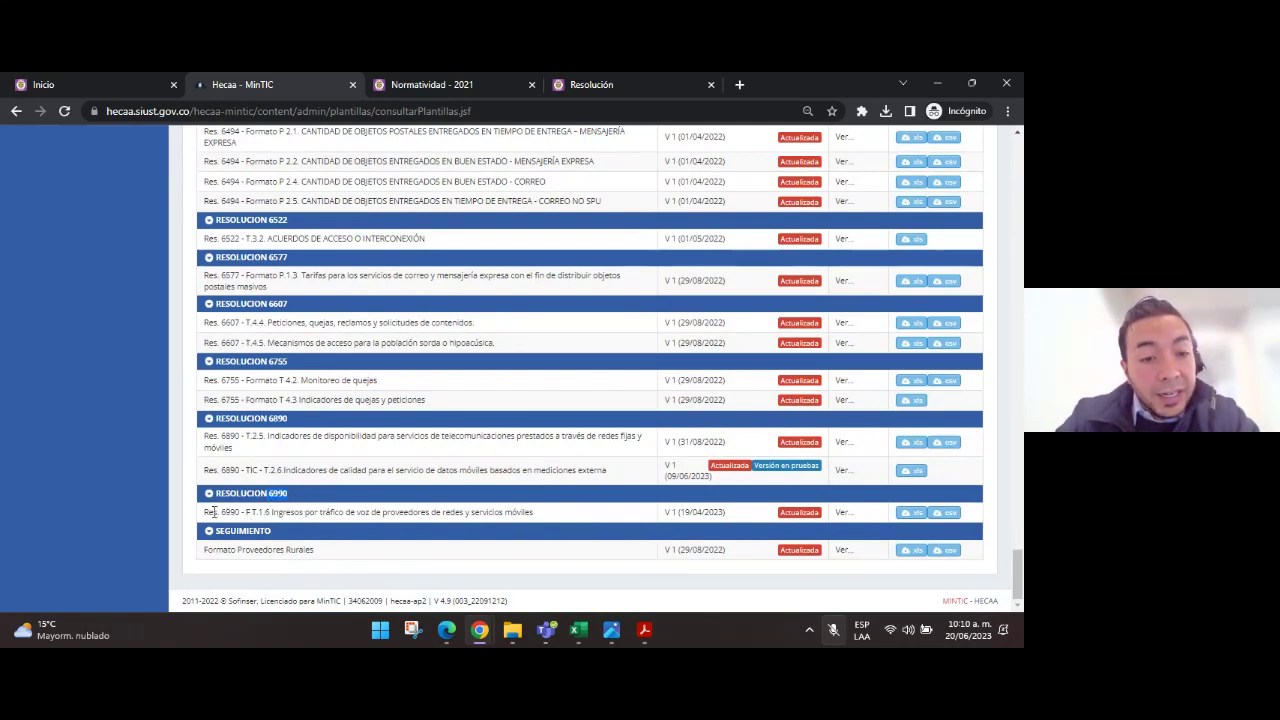
{"action": "left_click_drag", "start_coordinate": [203, 512], "coordinate": [292, 512]}
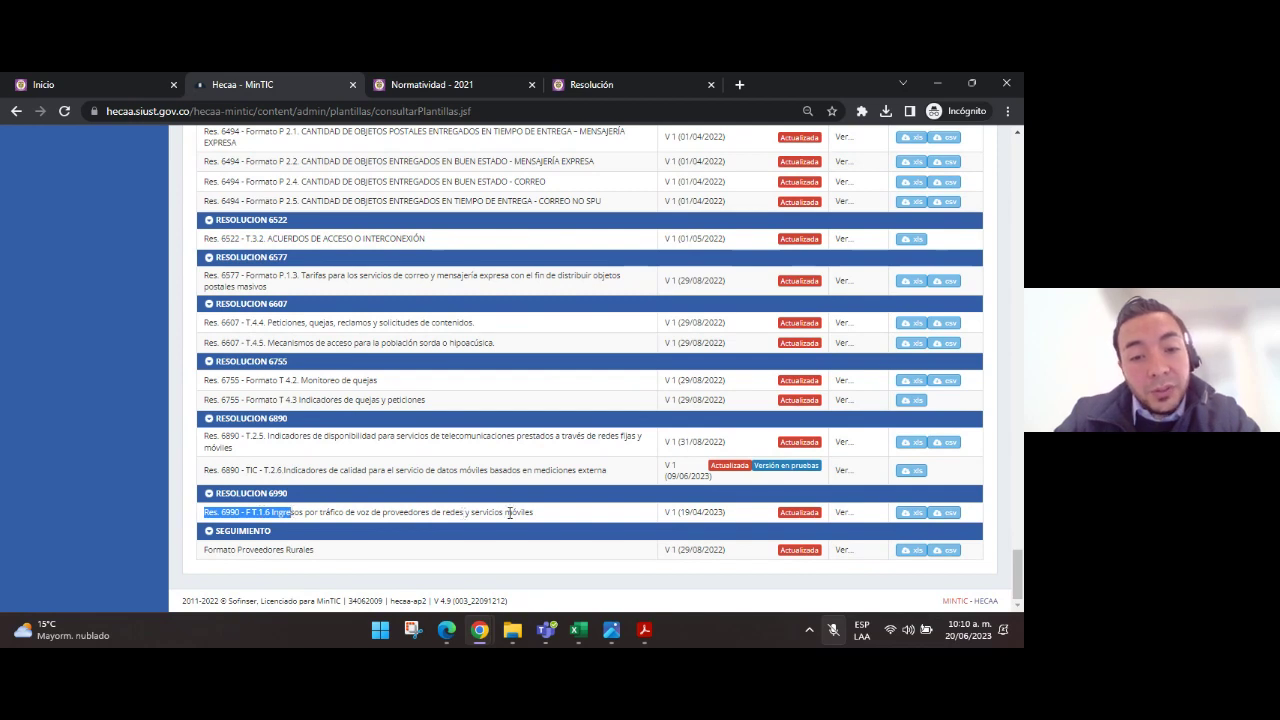
{"action": "left_click", "coordinate": [547, 518]}
{"action": "left_click_drag", "start_coordinate": [547, 518], "coordinate": [441, 514]}
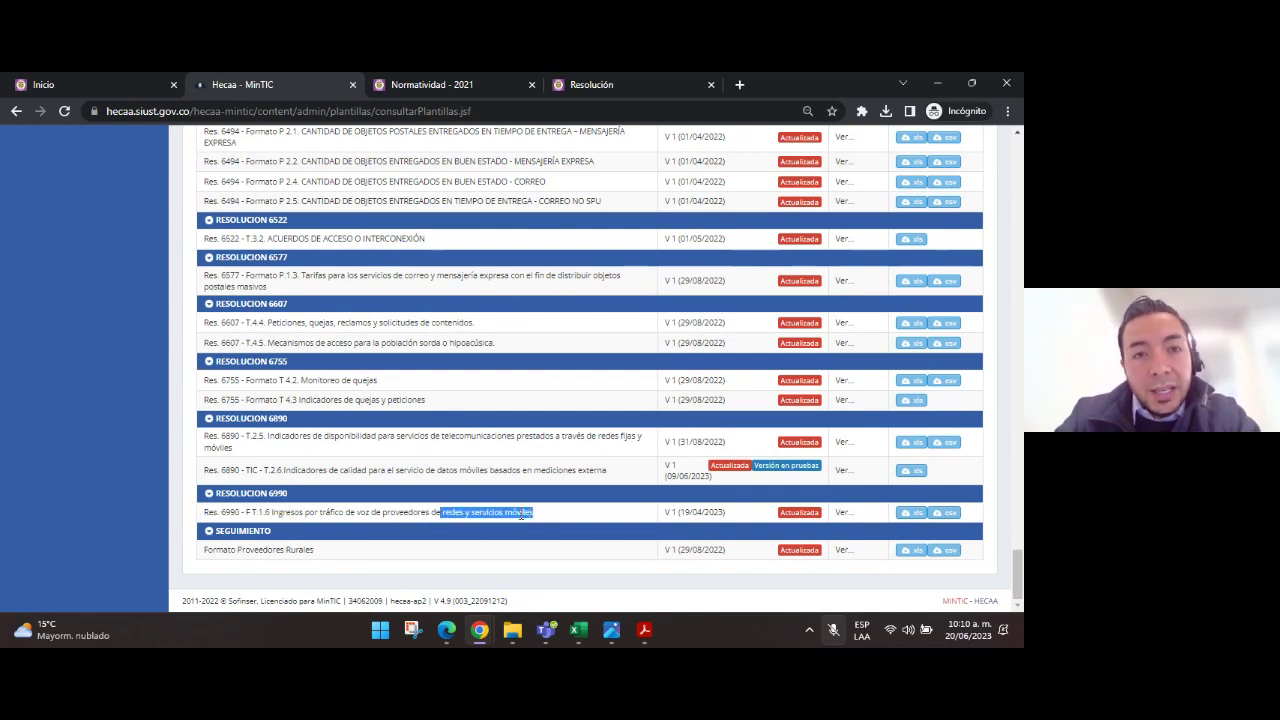
{"action": "scroll", "coordinate": [512, 503], "scroll_direction": "up", "scroll_amount": 10}
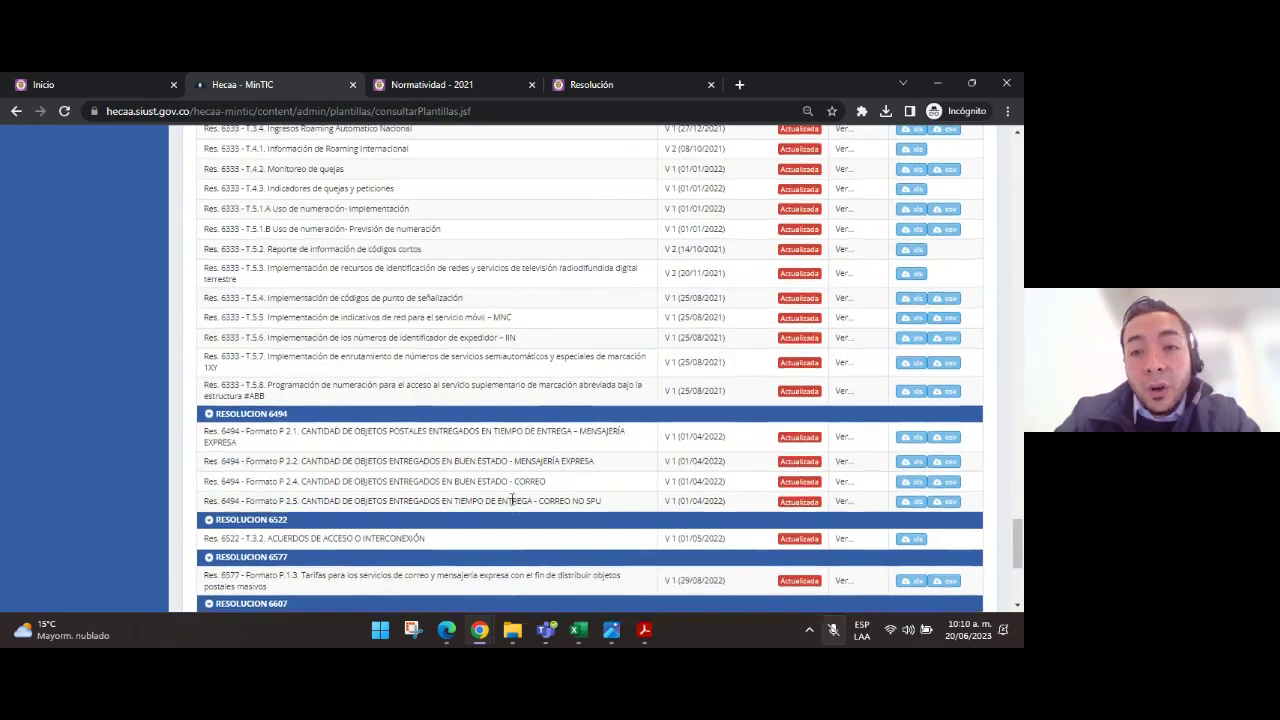
{"action": "scroll", "coordinate": [512, 497], "scroll_direction": "down", "scroll_amount": 10}
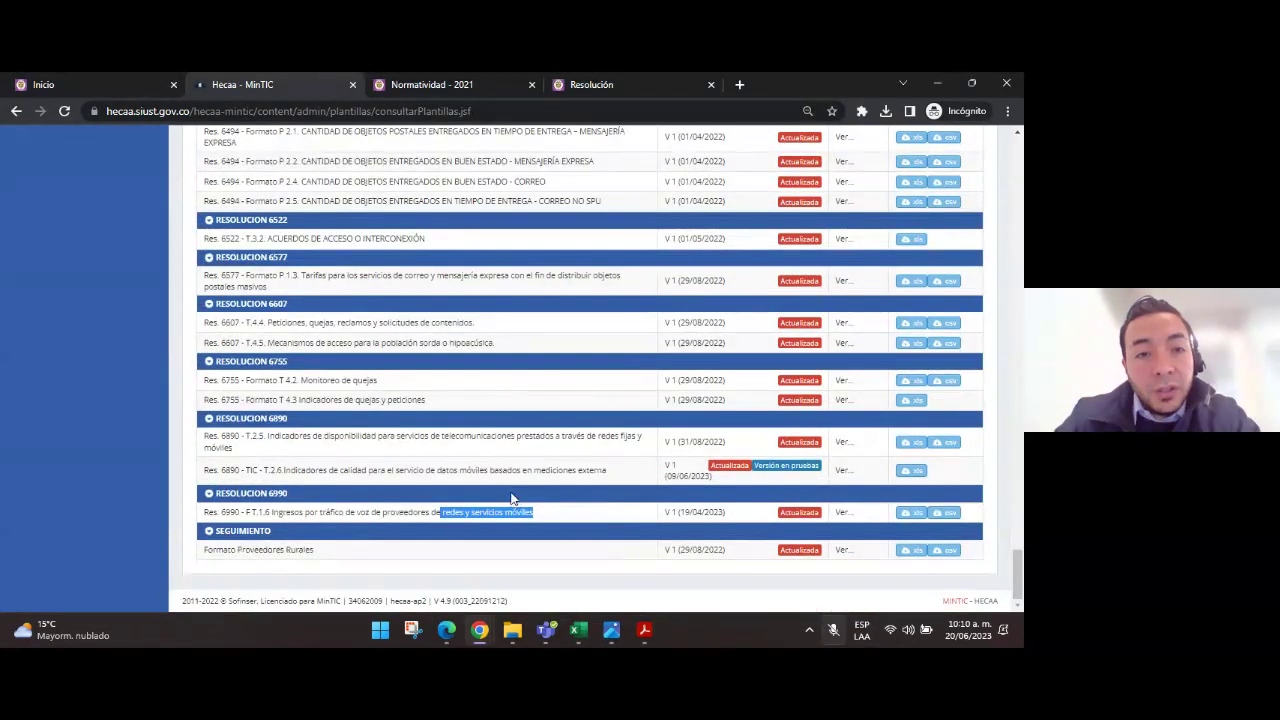
Step: Collapse the Resolución 6522, 6577, 6607, 6494, 6890 and 6990 groups and scroll to the top
{"action": "left_click", "coordinate": [209, 220]}
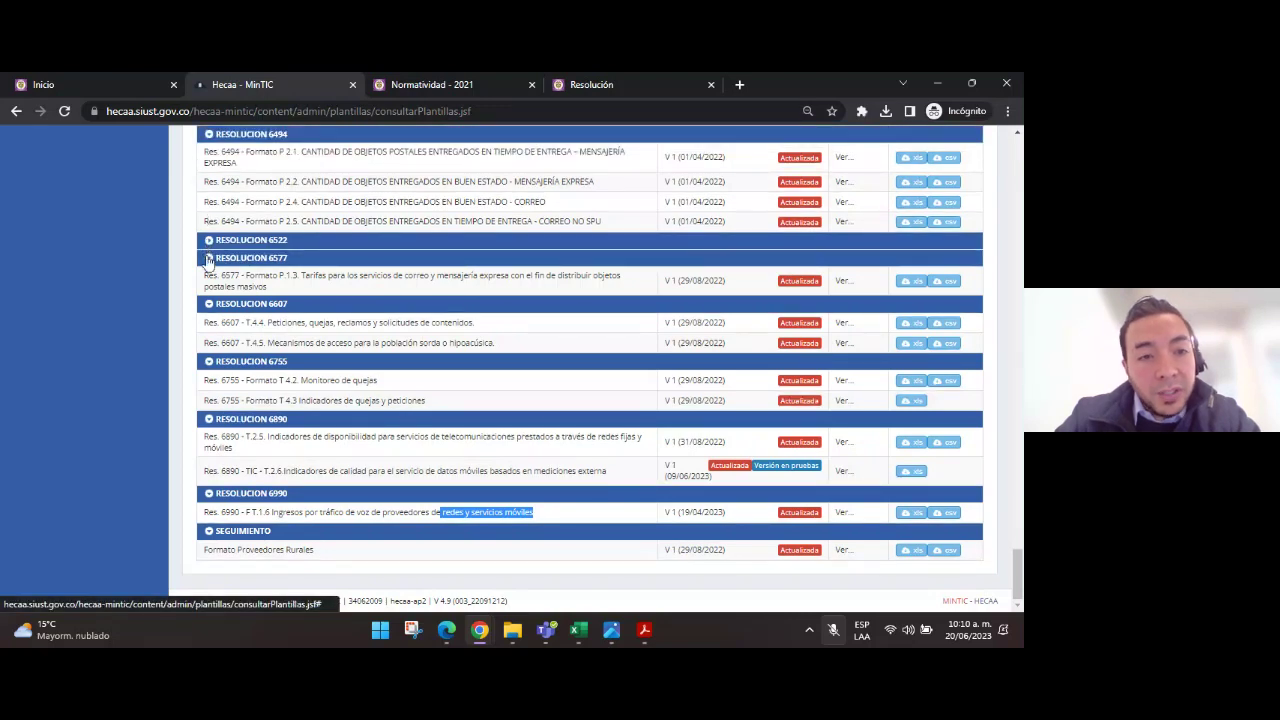
{"action": "left_click", "coordinate": [209, 260]}
{"action": "left_click", "coordinate": [209, 304]}
{"action": "left_click", "coordinate": [206, 203]}
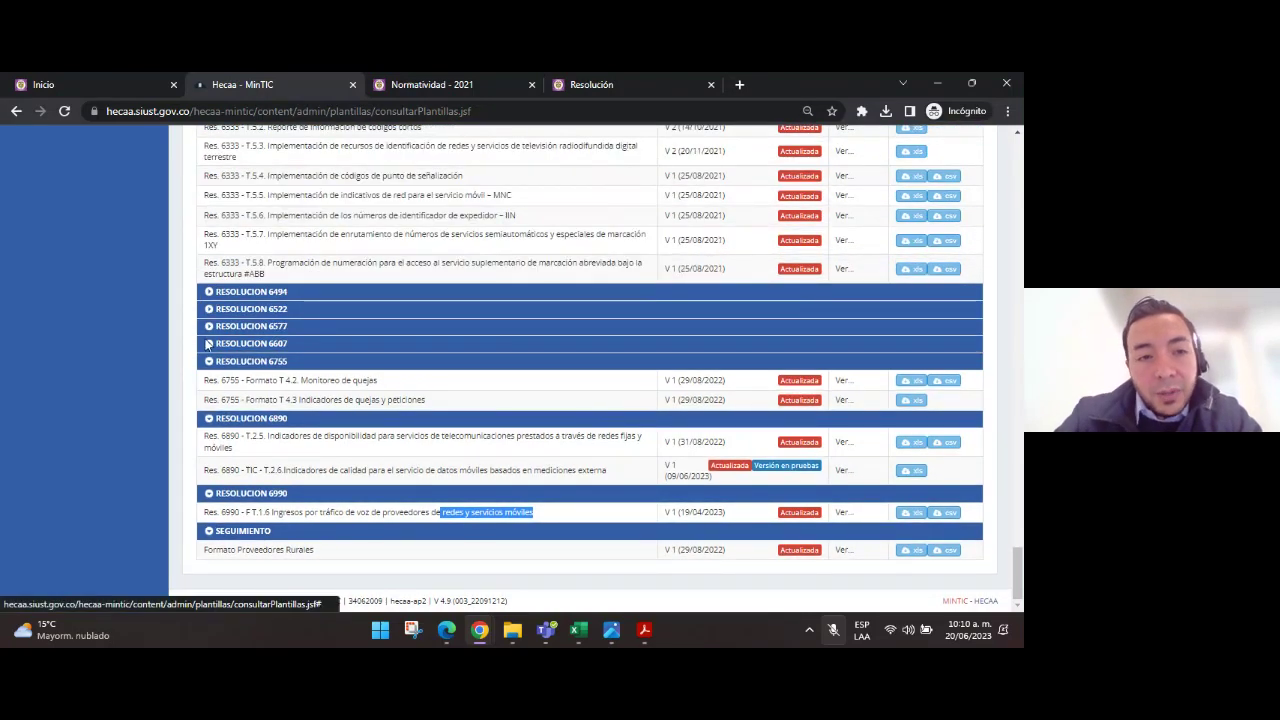
{"action": "left_click", "coordinate": [208, 419]}
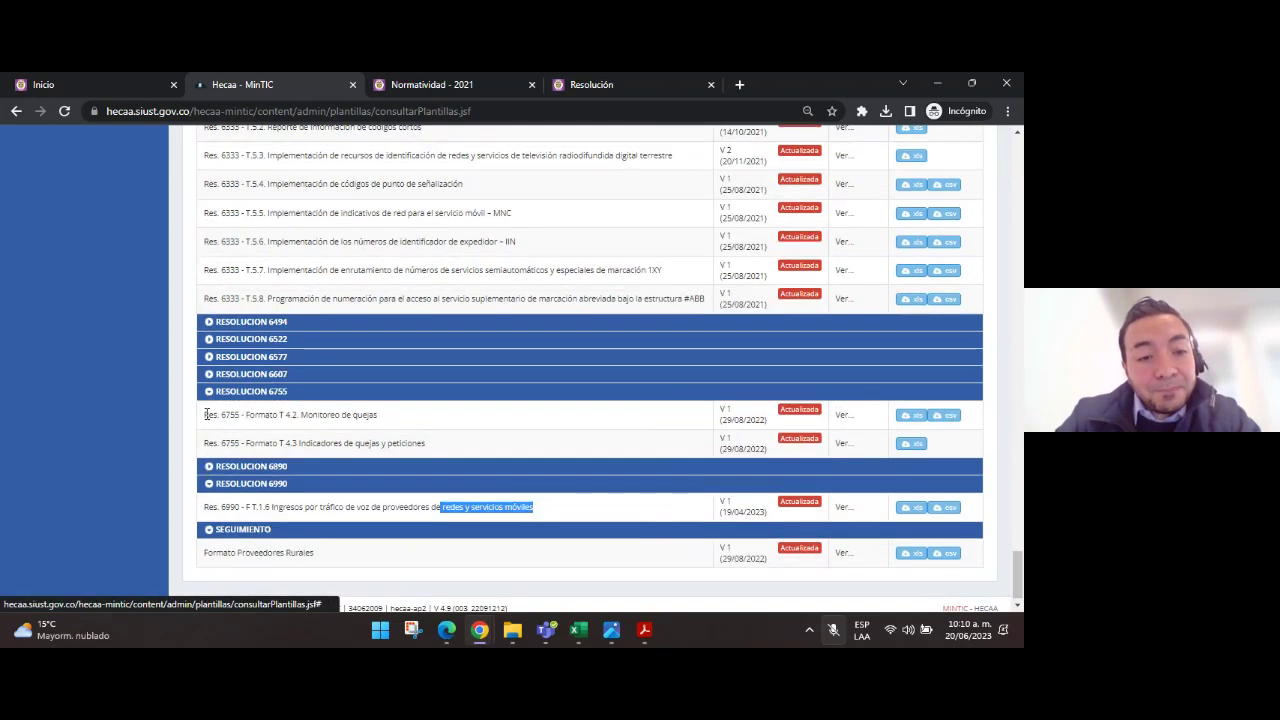
{"action": "left_click", "coordinate": [211, 491]}
{"action": "scroll", "coordinate": [352, 385], "scroll_direction": "up", "scroll_amount": 6}
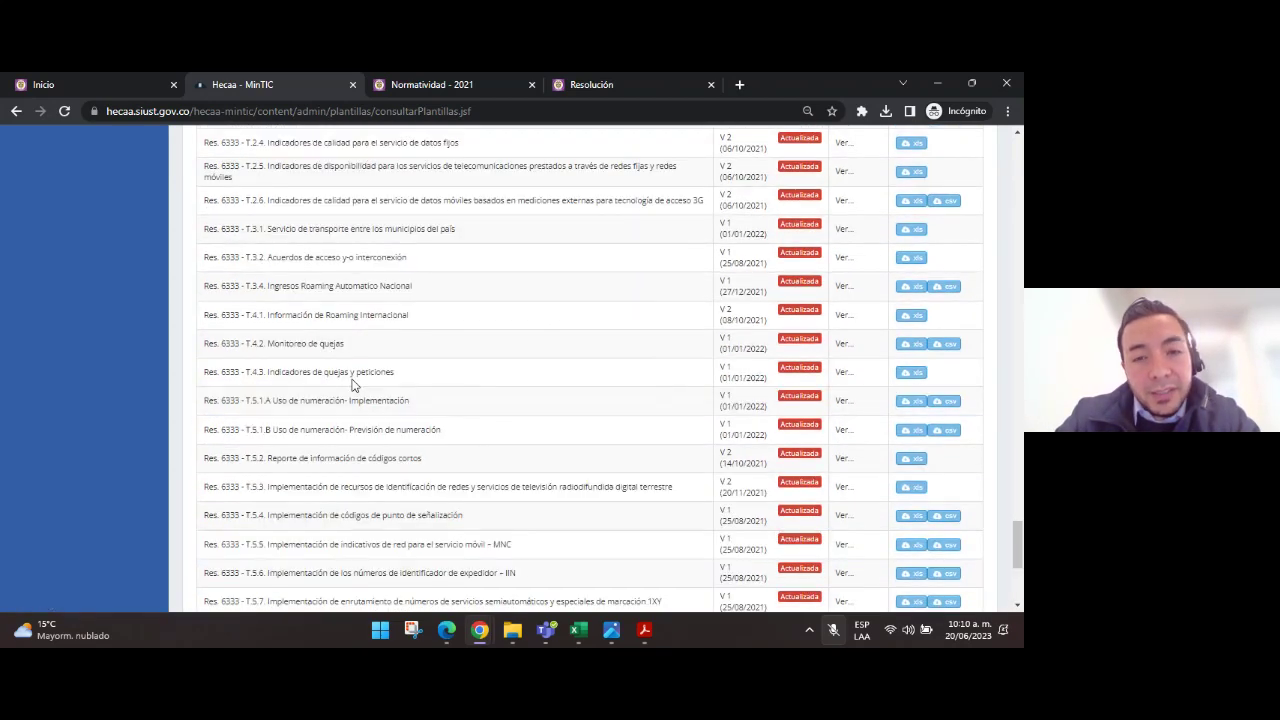
{"action": "scroll", "coordinate": [352, 385], "scroll_direction": "down", "scroll_amount": 10}
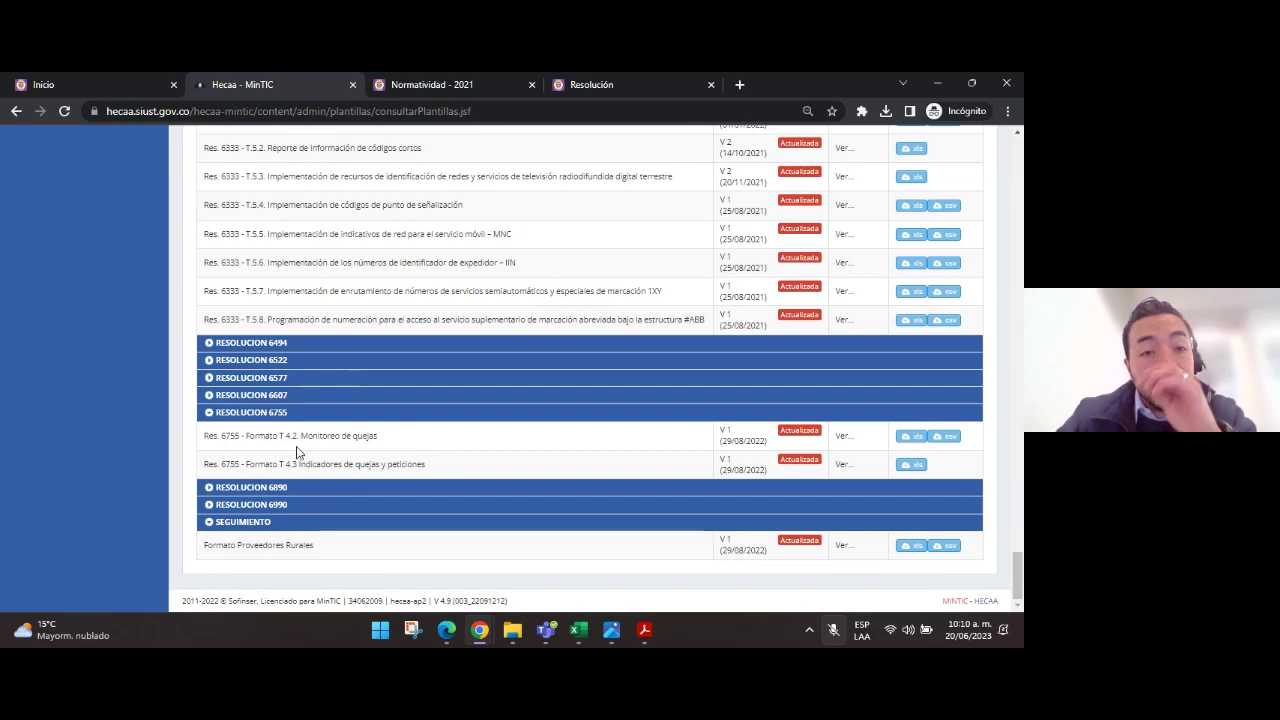
{"action": "scroll", "coordinate": [300, 458], "scroll_direction": "up", "scroll_amount": 15}
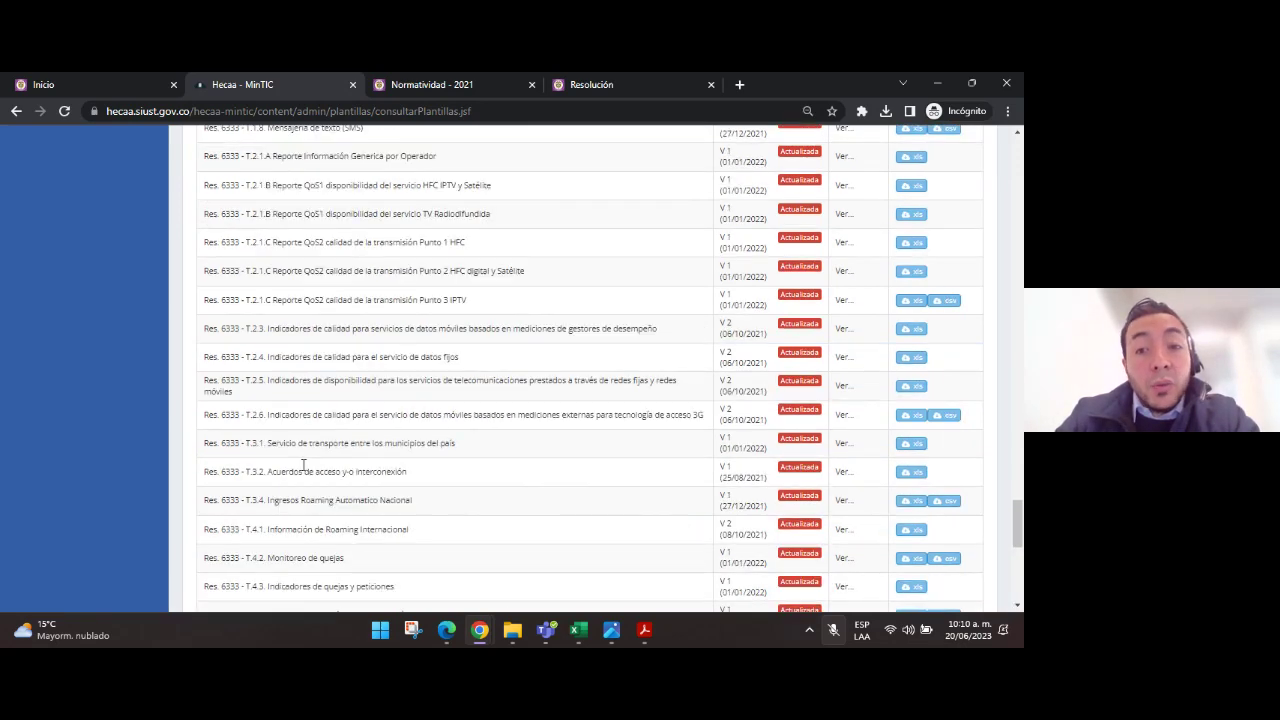
{"action": "scroll", "coordinate": [303, 465], "scroll_direction": "up", "scroll_amount": 5}
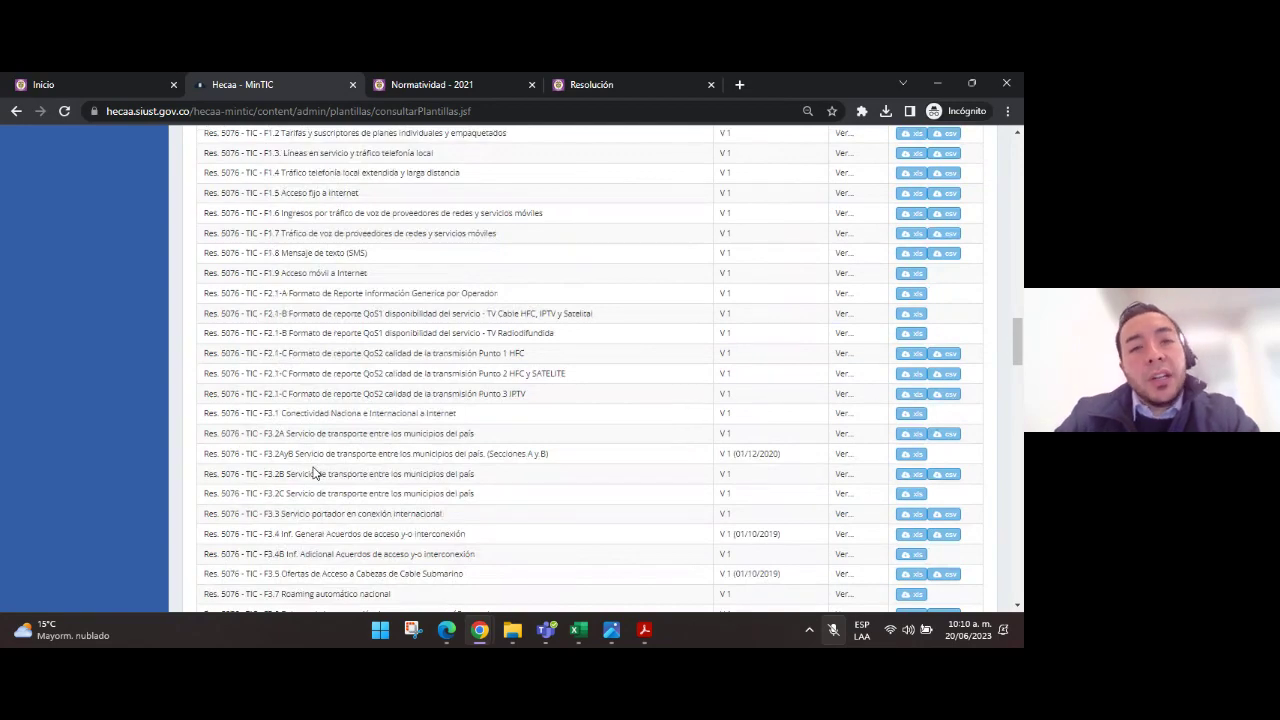
{"action": "scroll", "coordinate": [313, 472], "scroll_direction": "up", "scroll_amount": 15}
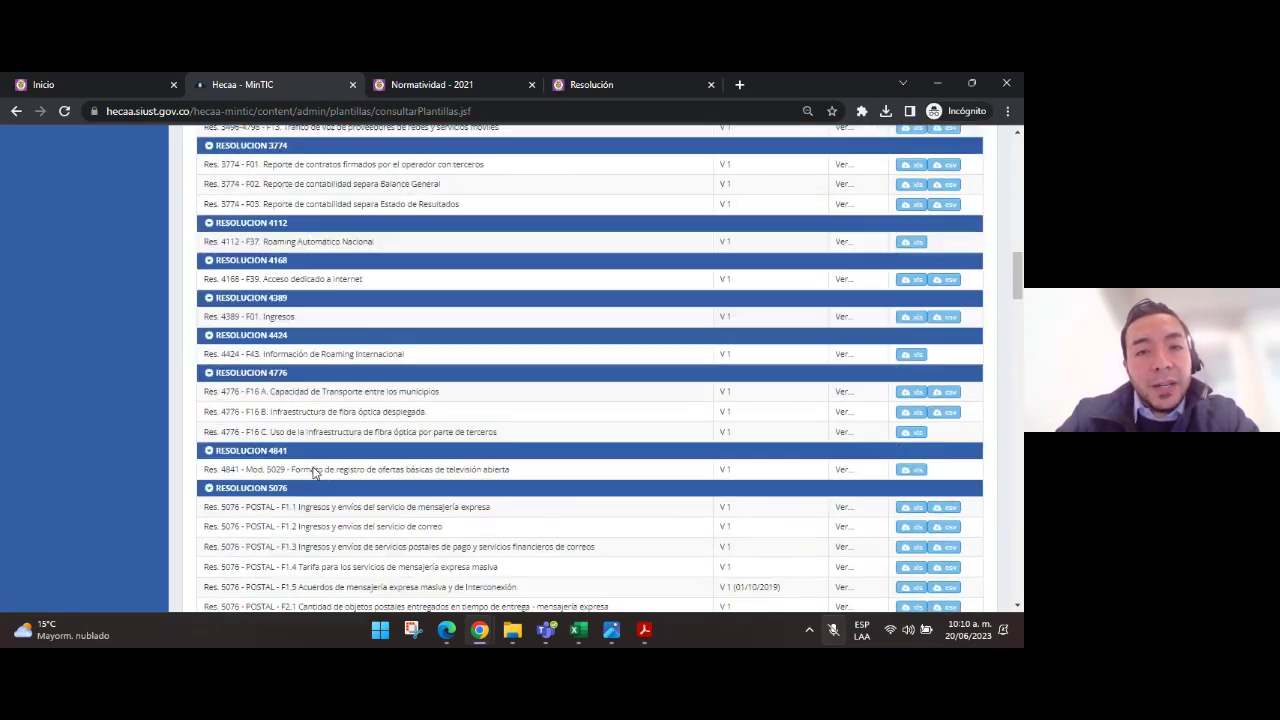
{"action": "scroll", "coordinate": [313, 472], "scroll_direction": "up", "scroll_amount": 15}
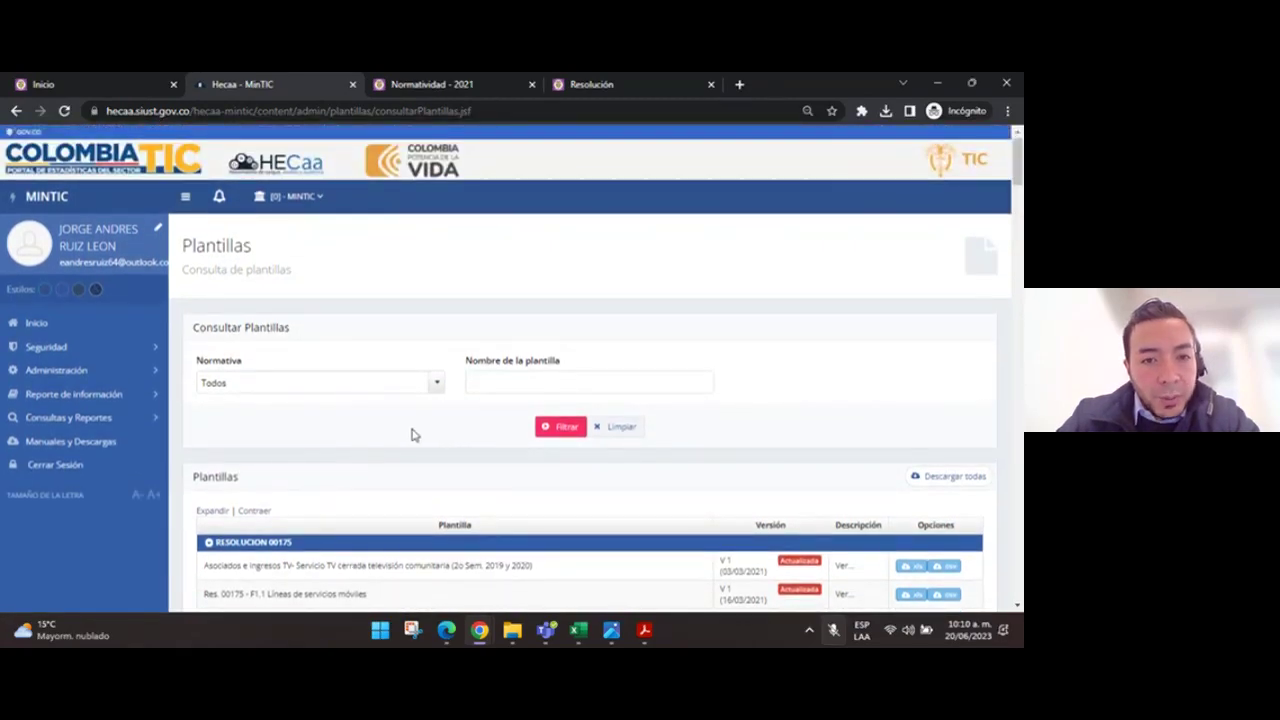
Step: Switch the reporting entity to the EMPRESA PRUEBA REPORTE POSTALES test entity
{"action": "left_click", "coordinate": [125, 399]}
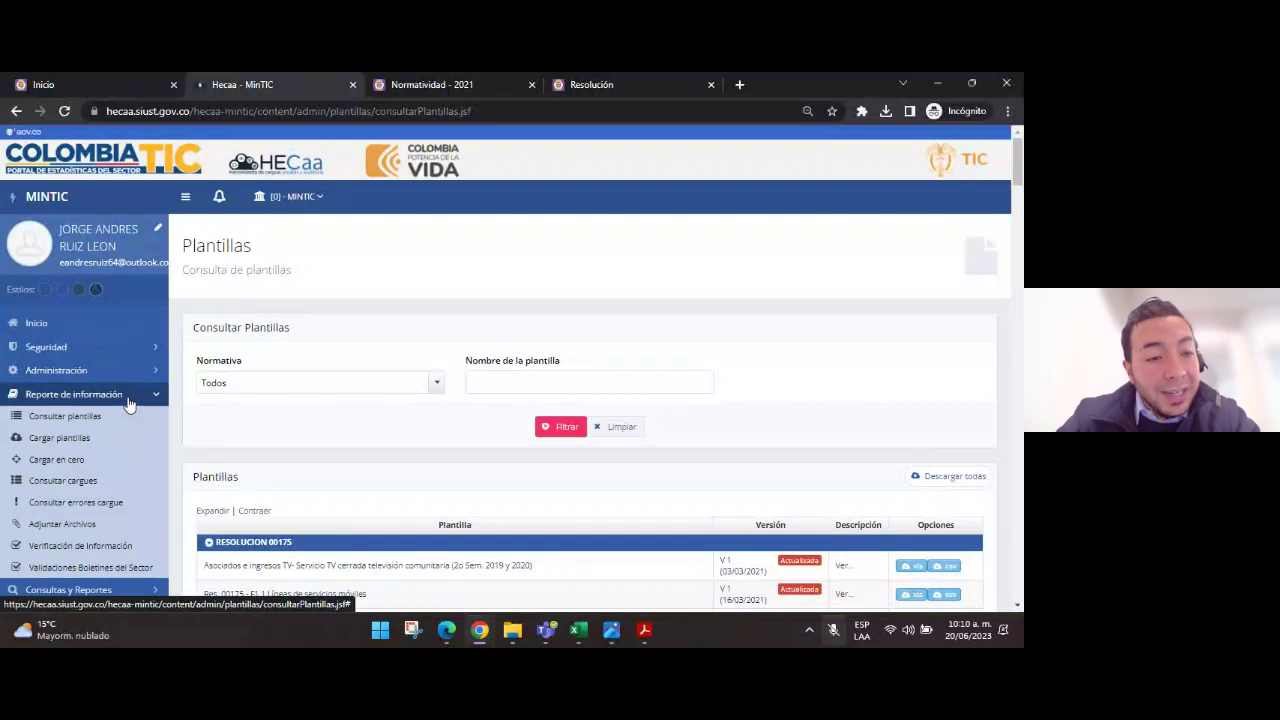
{"action": "left_click", "coordinate": [58, 443]}
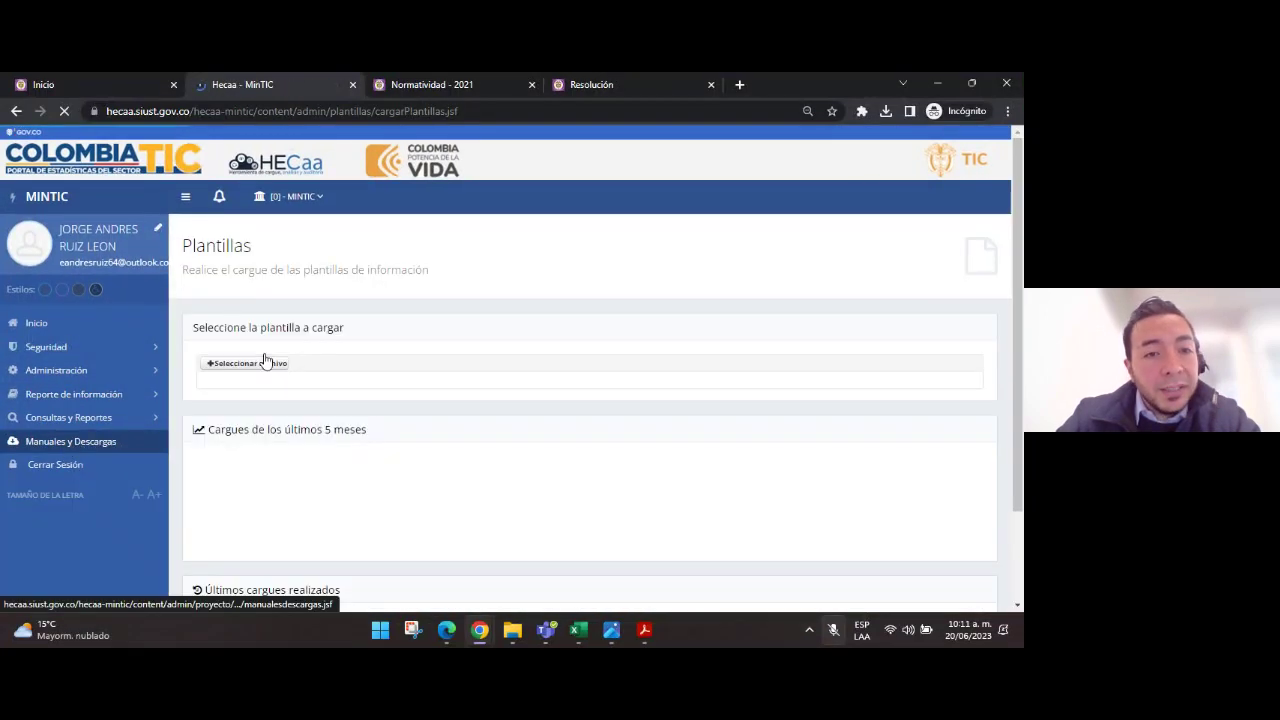
{"action": "left_click", "coordinate": [312, 199]}
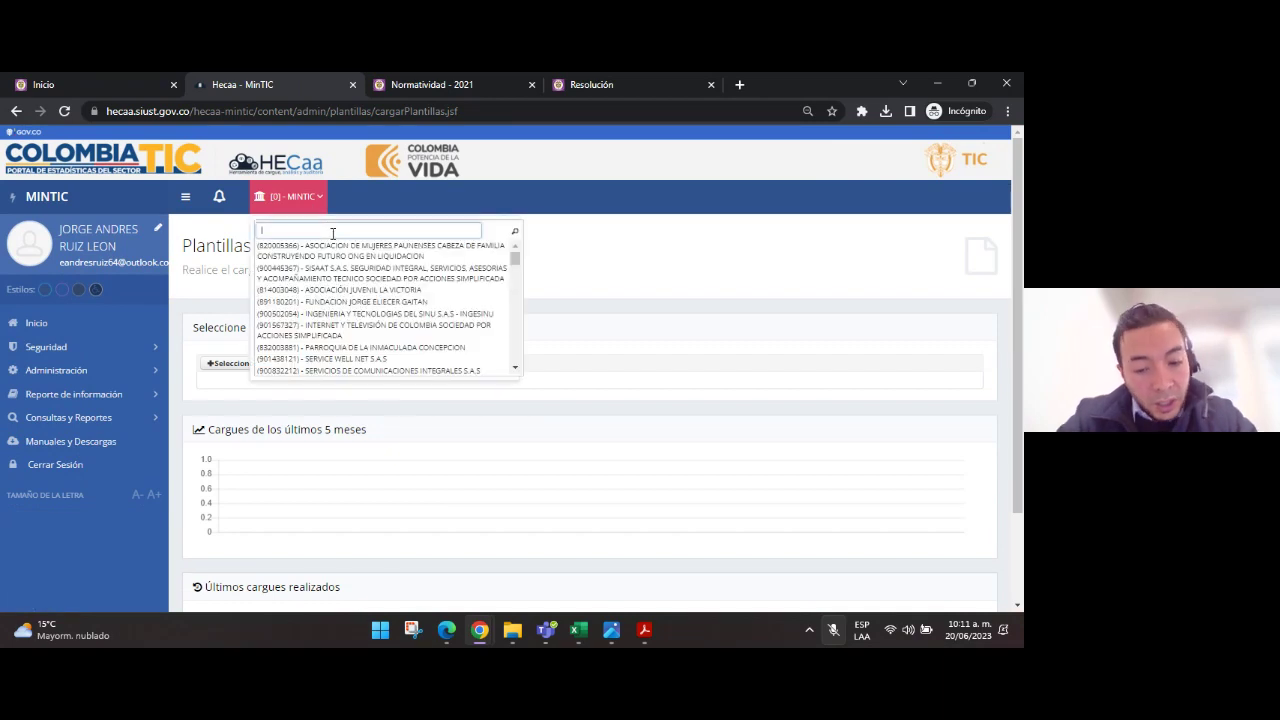
{"action": "type", "text": "123456789"}
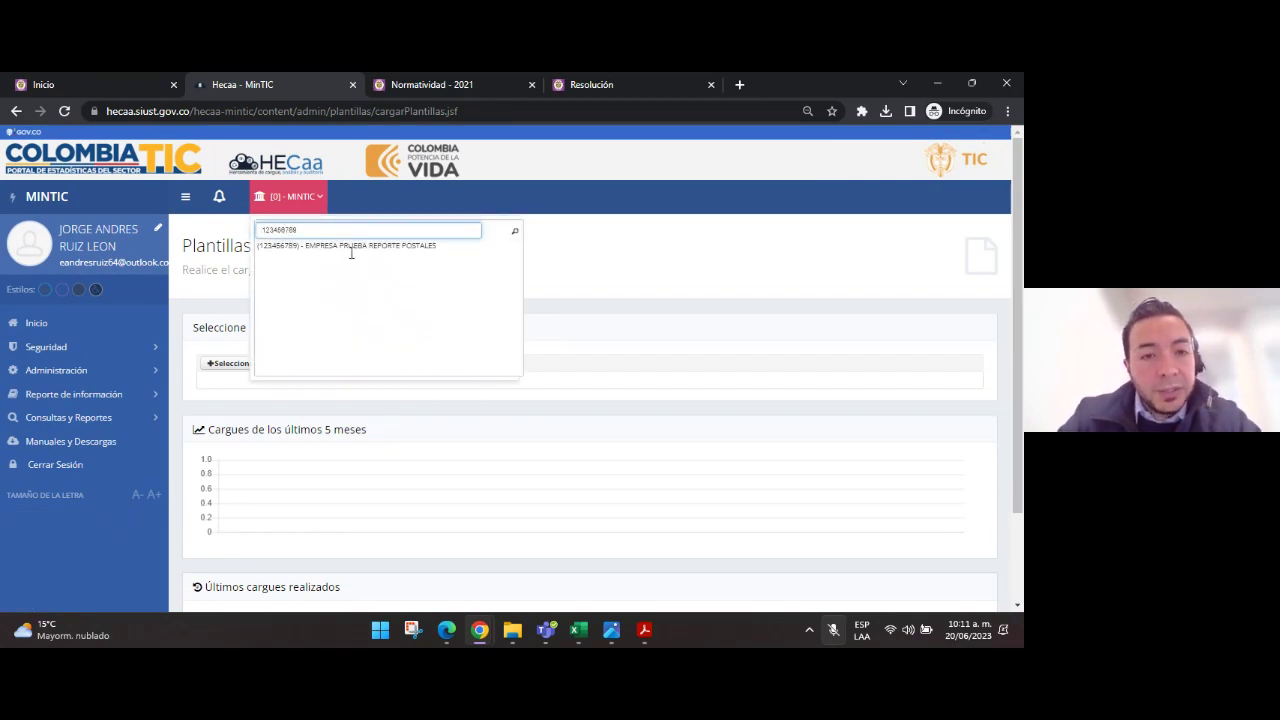
{"action": "left_click", "coordinate": [352, 247]}
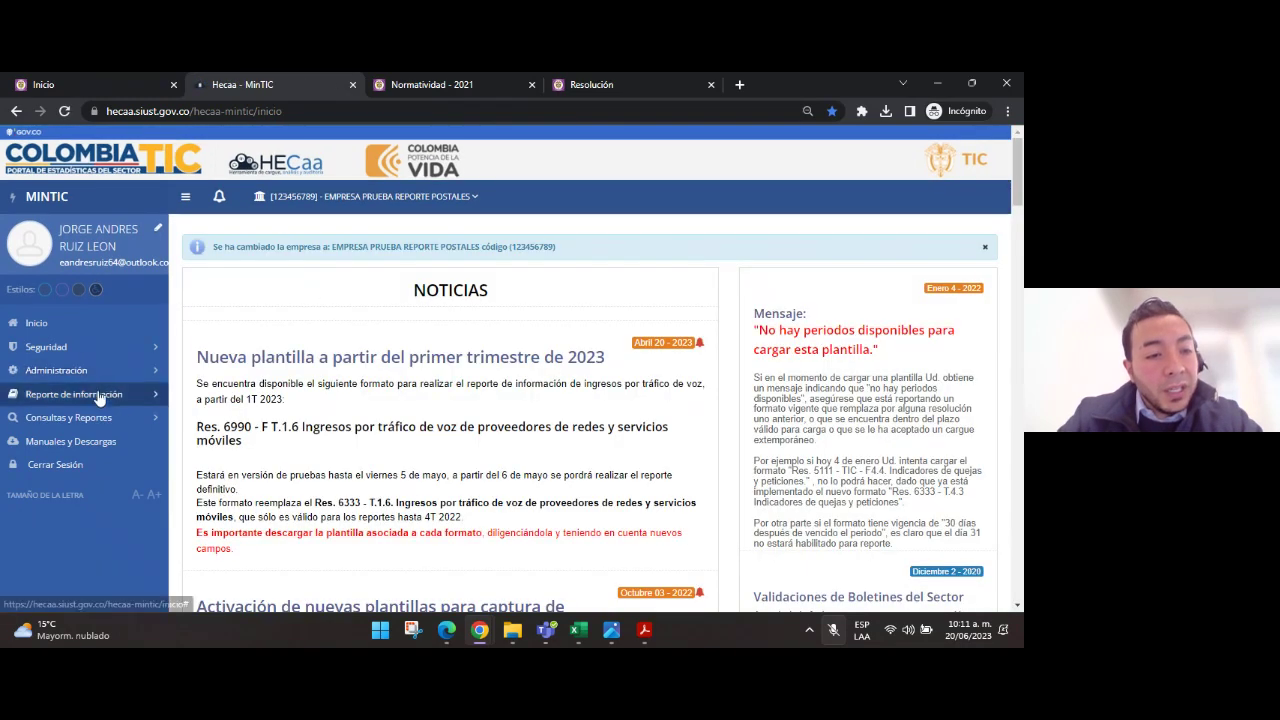
Step: Open Cargar plantillas under Reporte de información and read the page's instructions
{"action": "left_click", "coordinate": [80, 394]}
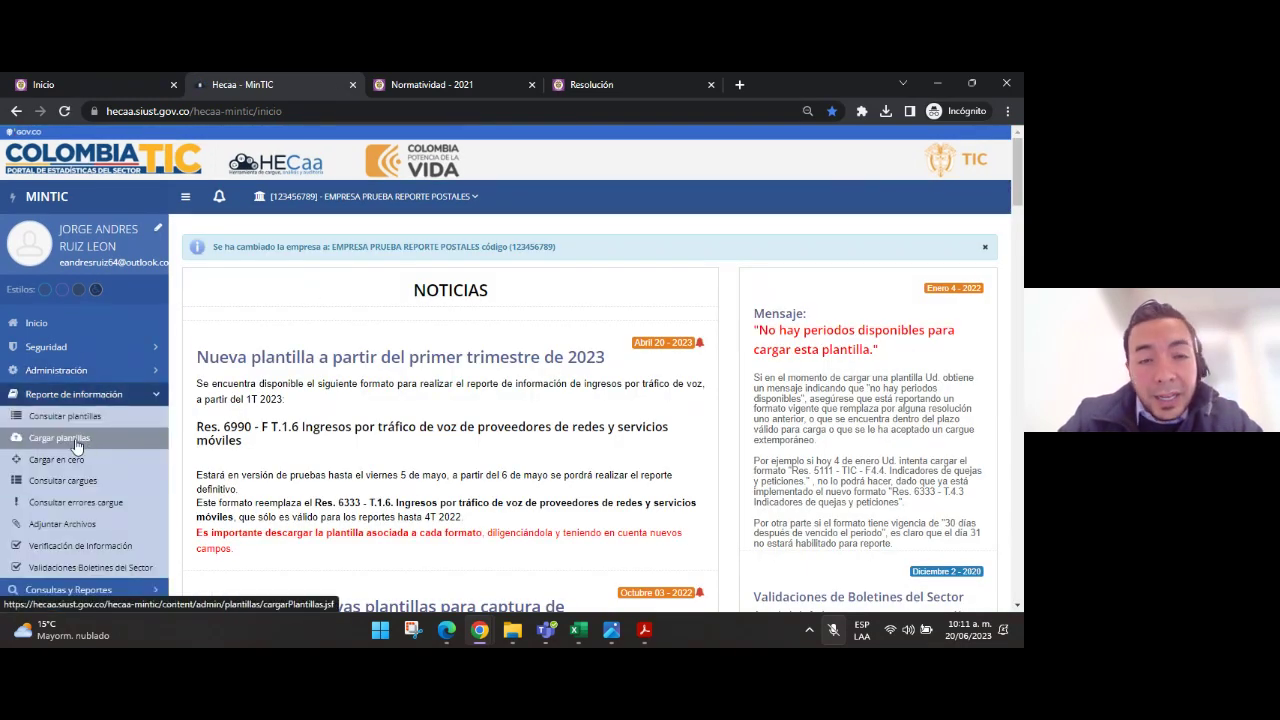
{"action": "left_click", "coordinate": [75, 438]}
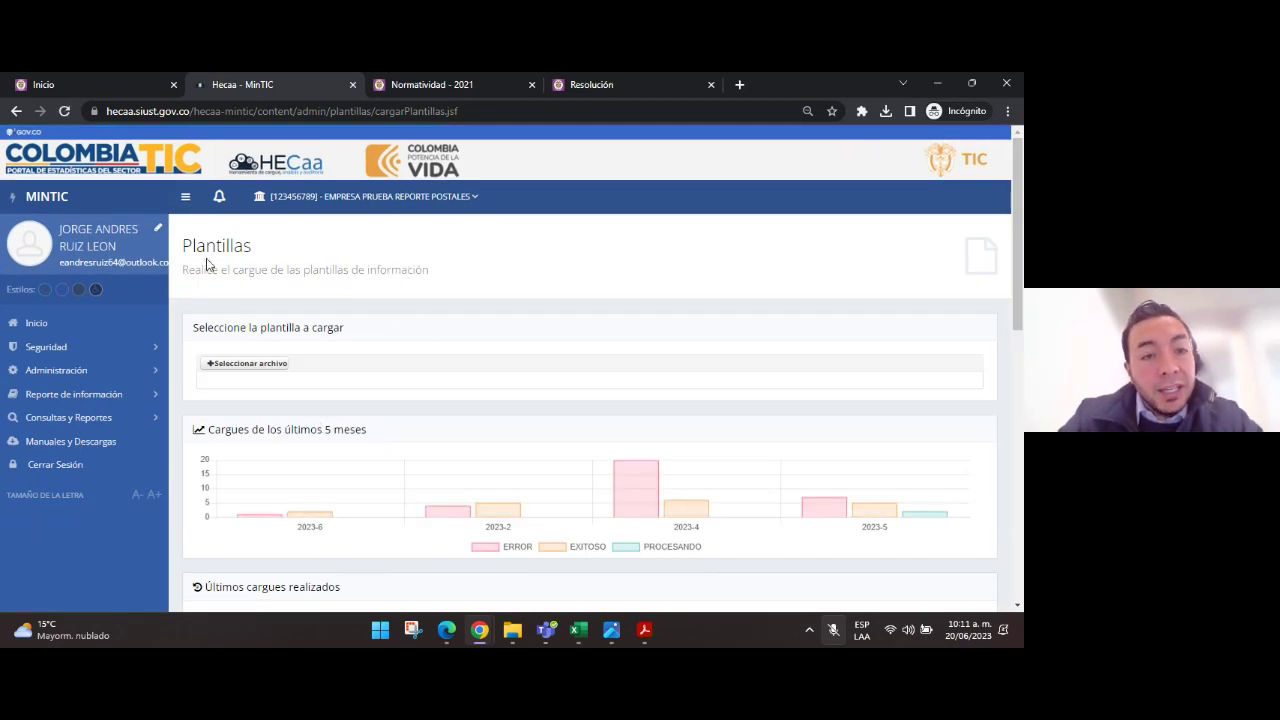
{"action": "left_click_drag", "start_coordinate": [181, 244], "coordinate": [286, 255]}
{"action": "left_click_drag", "start_coordinate": [189, 270], "coordinate": [446, 276]}
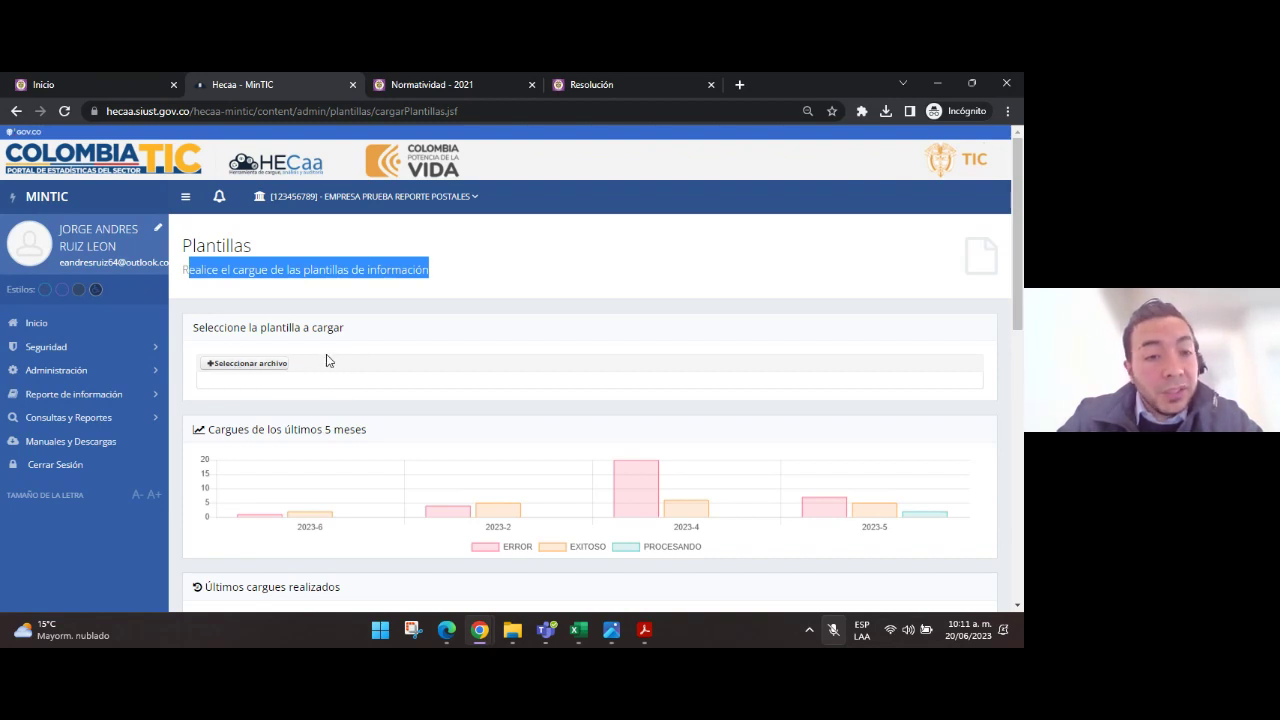
Step: Select Res._6333_-_T.1.1._Ingresos.xlsx from Documentos > Correo as the upload file
{"action": "left_click", "coordinate": [236, 366]}
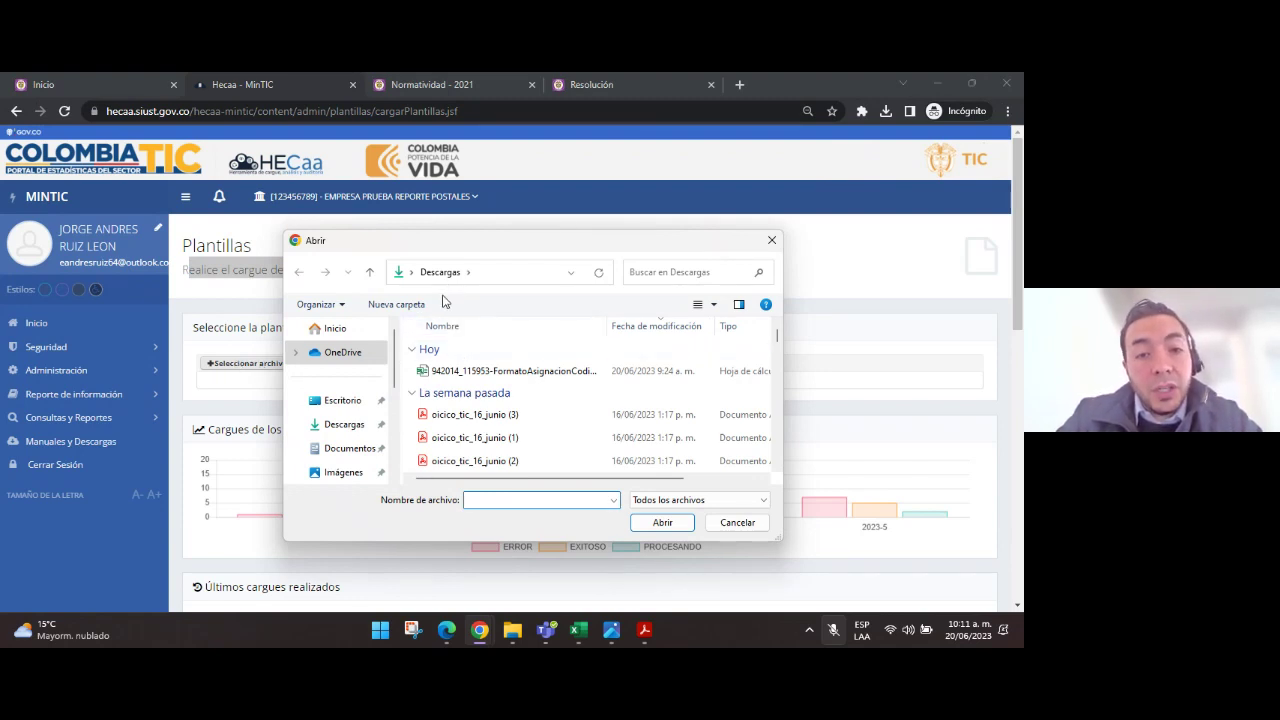
{"action": "scroll", "coordinate": [438, 380], "scroll_direction": "down", "scroll_amount": 2}
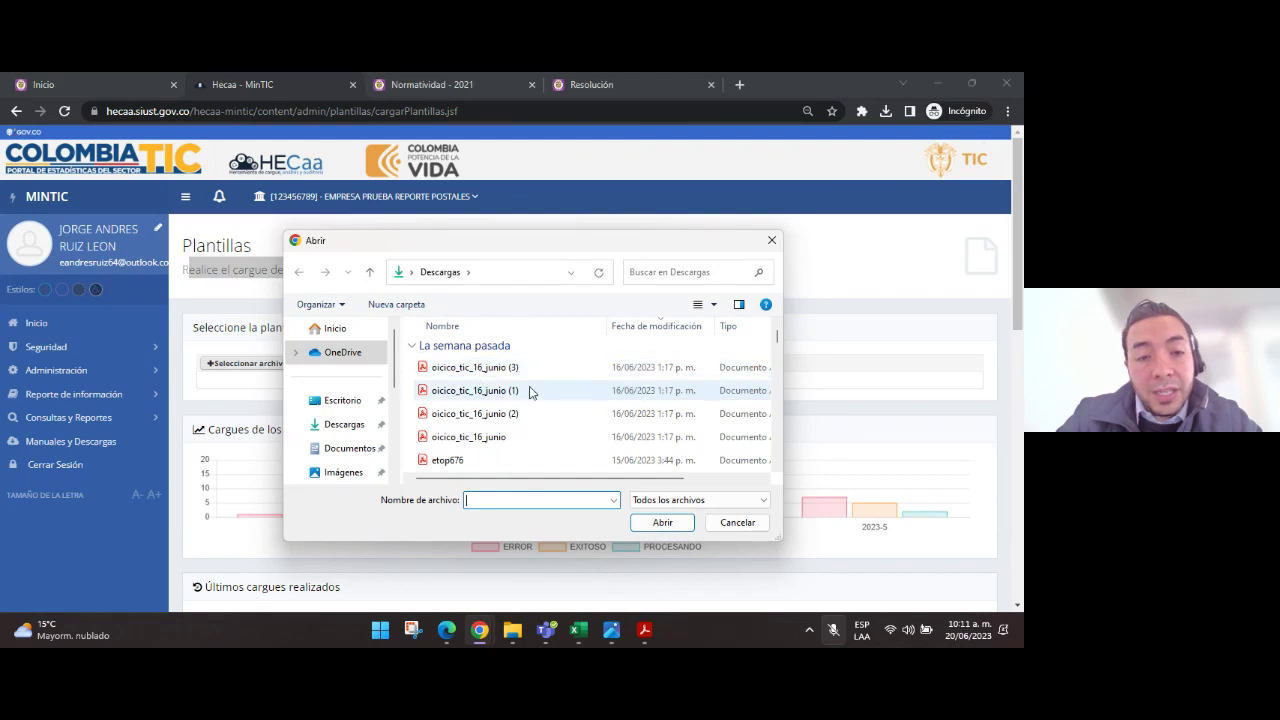
{"action": "scroll", "coordinate": [520, 385], "scroll_direction": "up", "scroll_amount": 2}
{"action": "scroll", "coordinate": [360, 400], "scroll_direction": "down", "scroll_amount": 4}
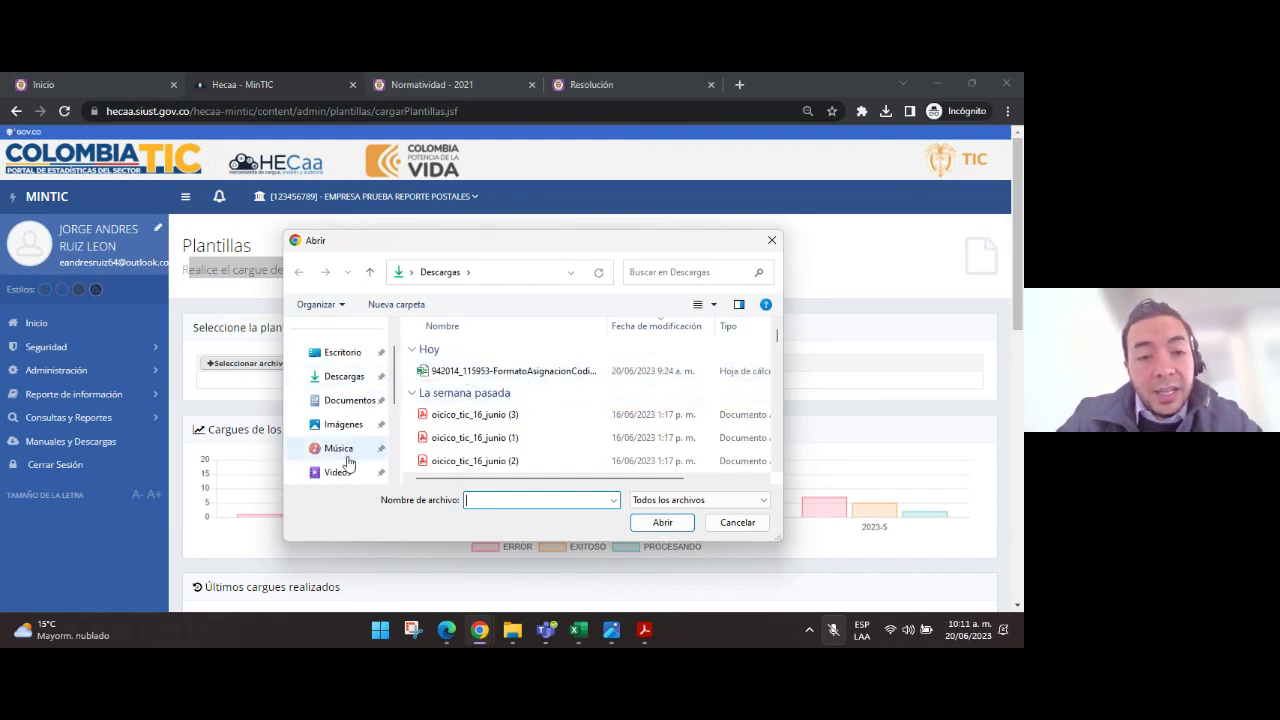
{"action": "left_click", "coordinate": [368, 447]}
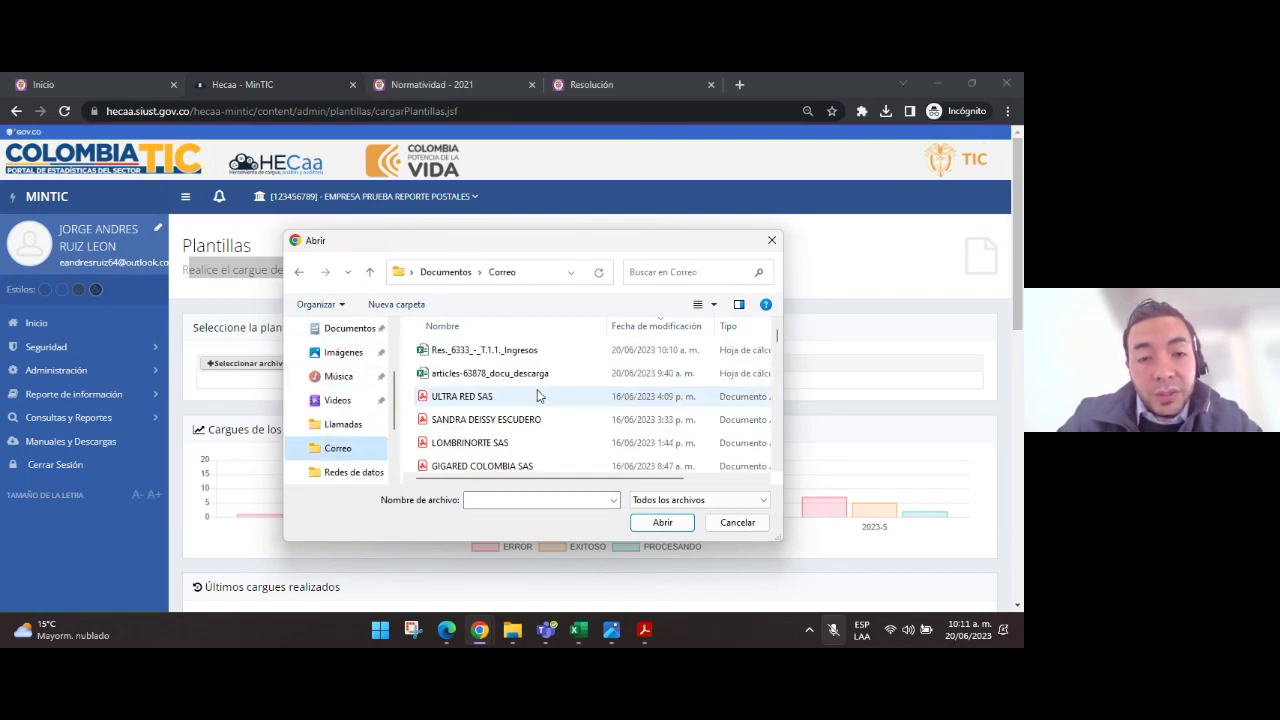
{"action": "double_click", "coordinate": [497, 350]}
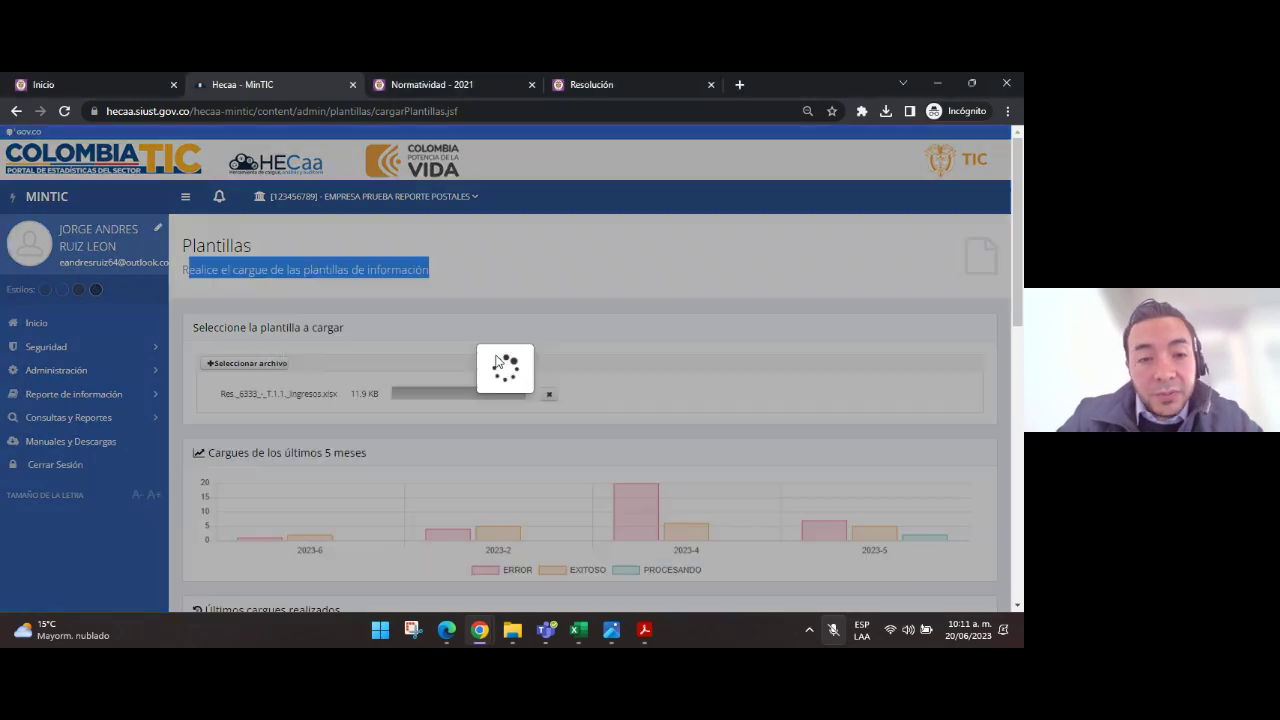
{"action": "scroll", "coordinate": [497, 360], "scroll_direction": "down", "scroll_amount": 1}
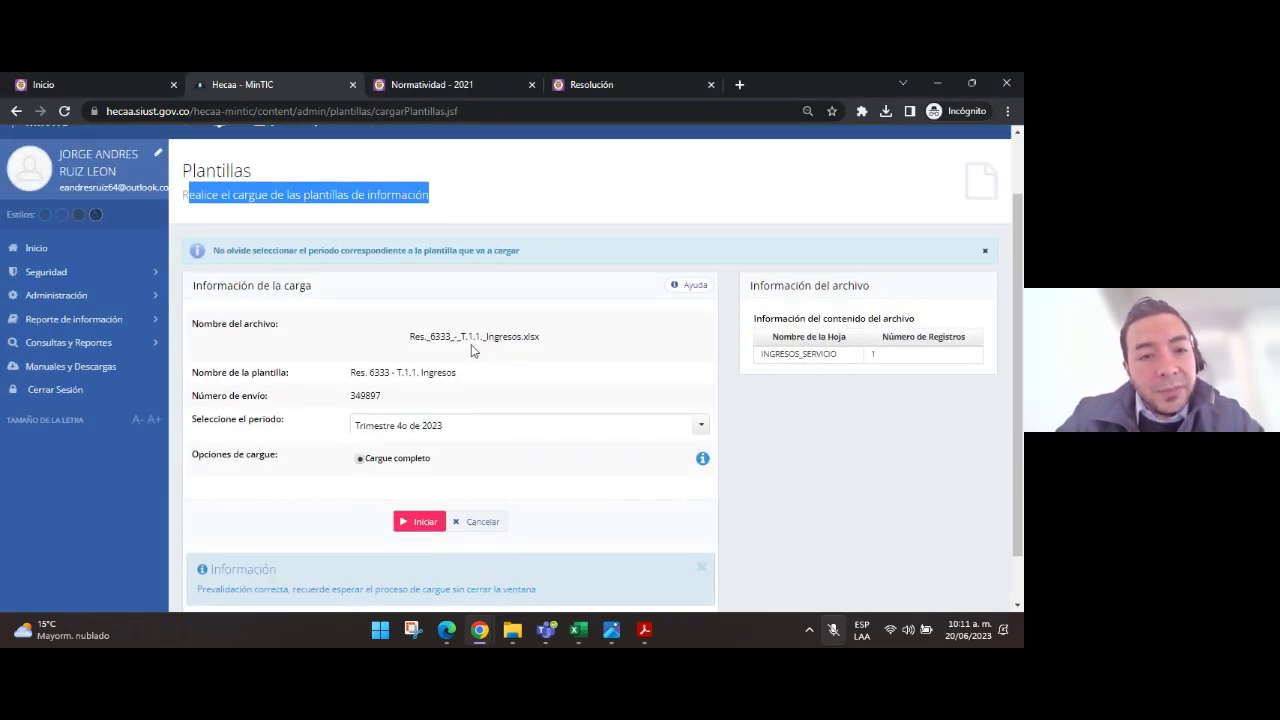
{"action": "left_click_drag", "start_coordinate": [402, 336], "coordinate": [547, 341]}
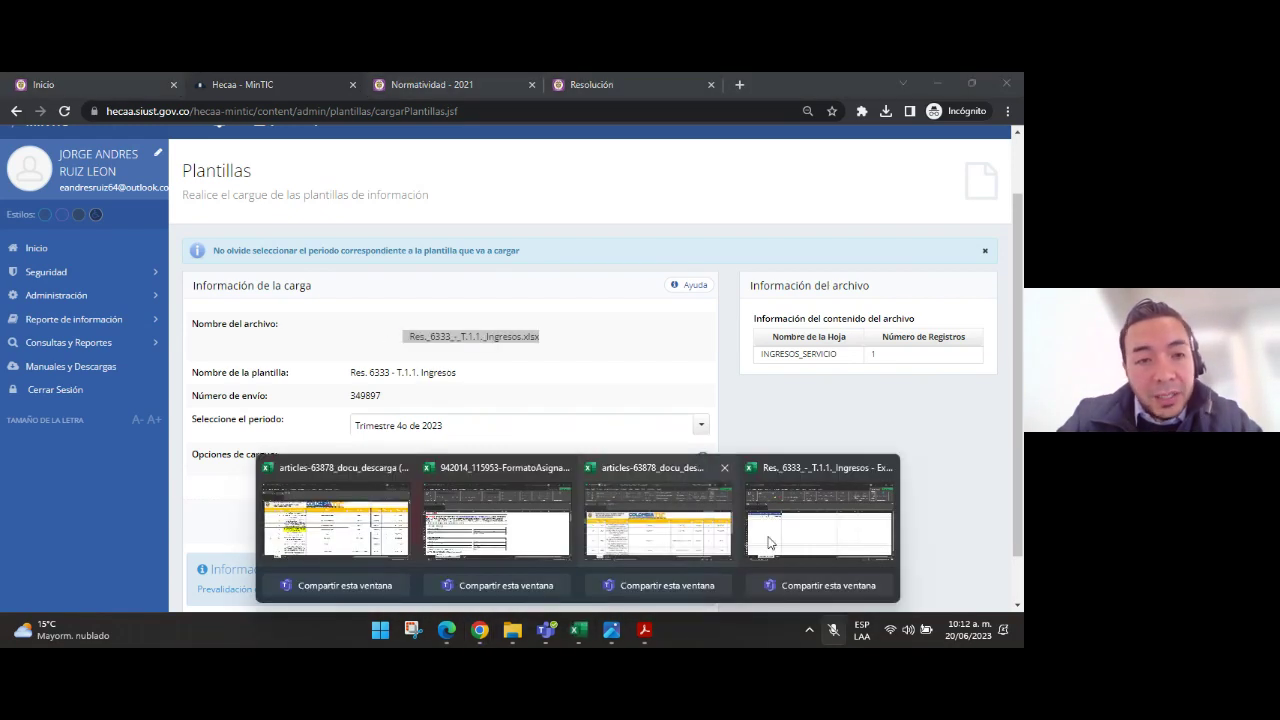
Step: Review the Ingresos data row and INGRESOS note, trying and undoing the Algerian font
{"action": "left_click", "coordinate": [766, 537]}
{"action": "left_click", "coordinate": [217, 304]}
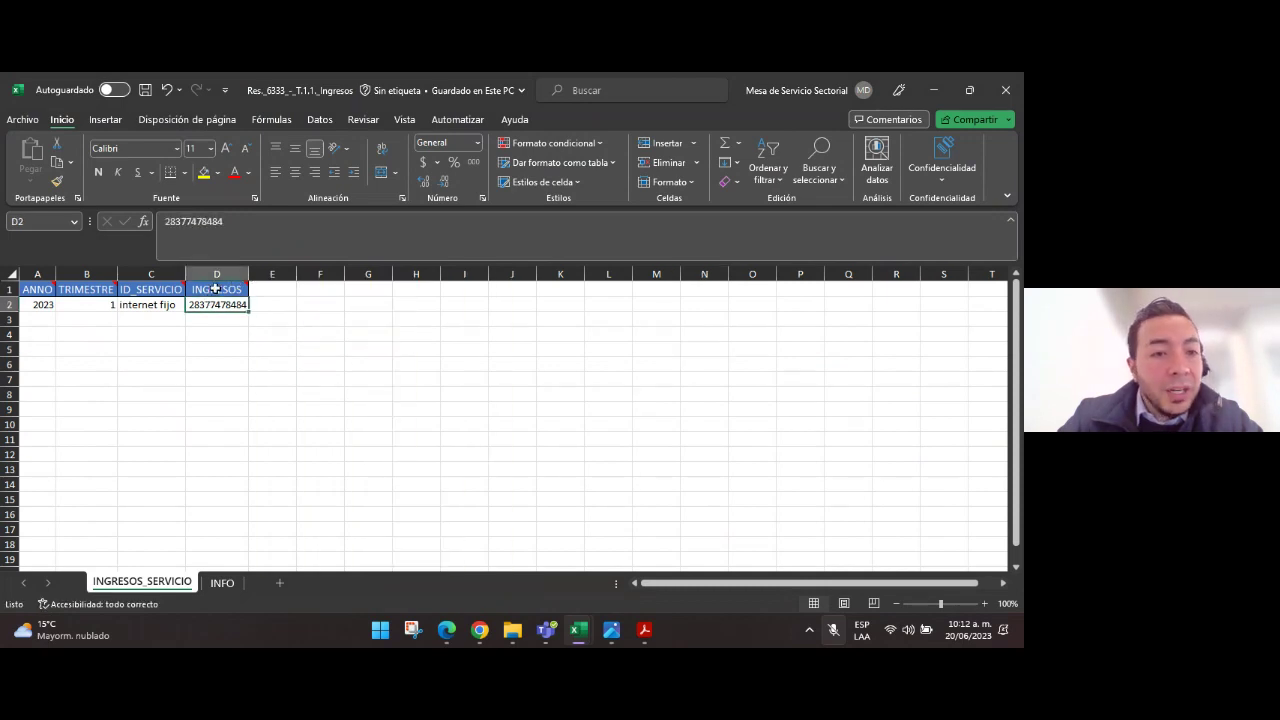
{"action": "left_click", "coordinate": [218, 289]}
{"action": "mouse_move", "coordinate": [152, 290]}
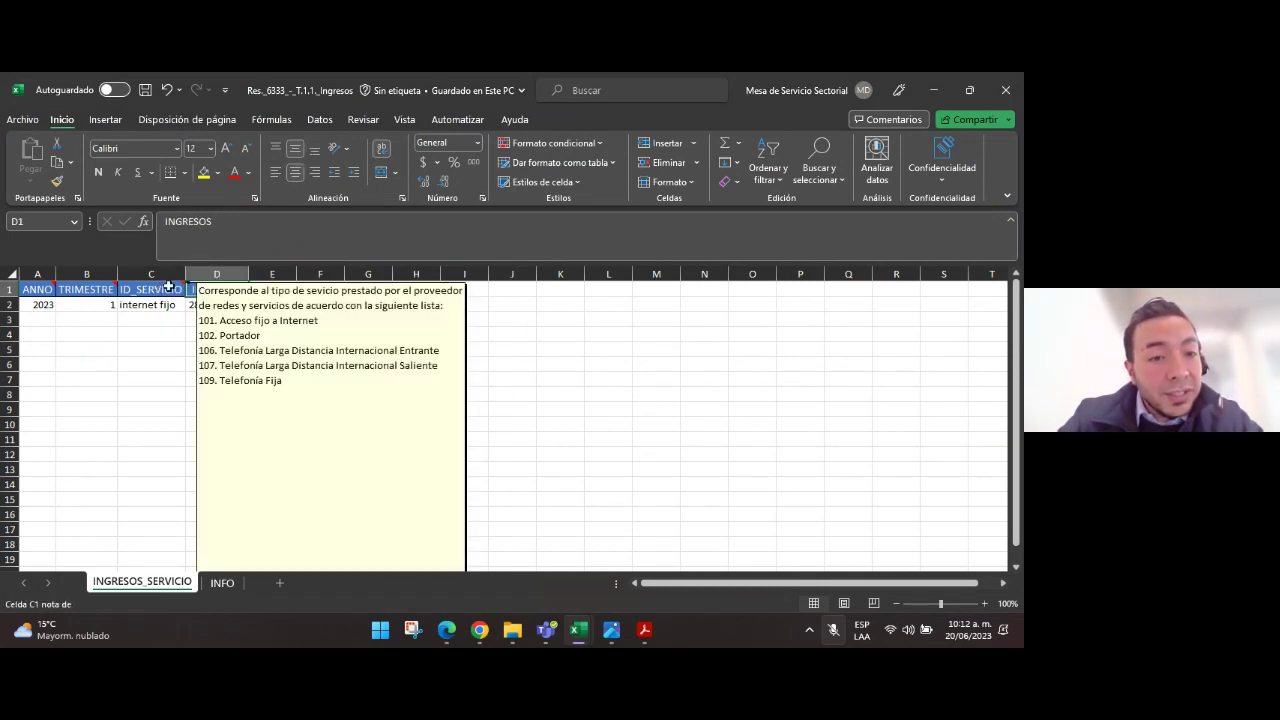
{"action": "left_click_drag", "start_coordinate": [42, 304], "coordinate": [229, 304]}
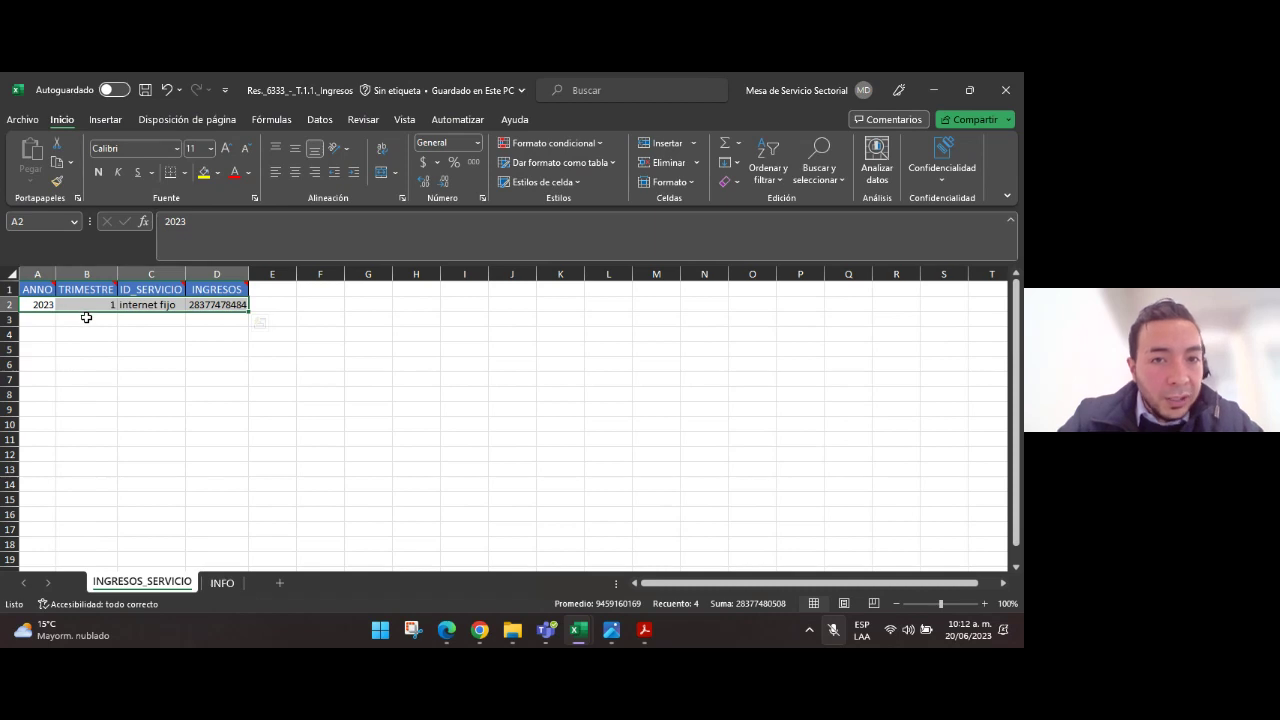
{"action": "left_click_drag", "start_coordinate": [230, 306], "coordinate": [45, 287]}
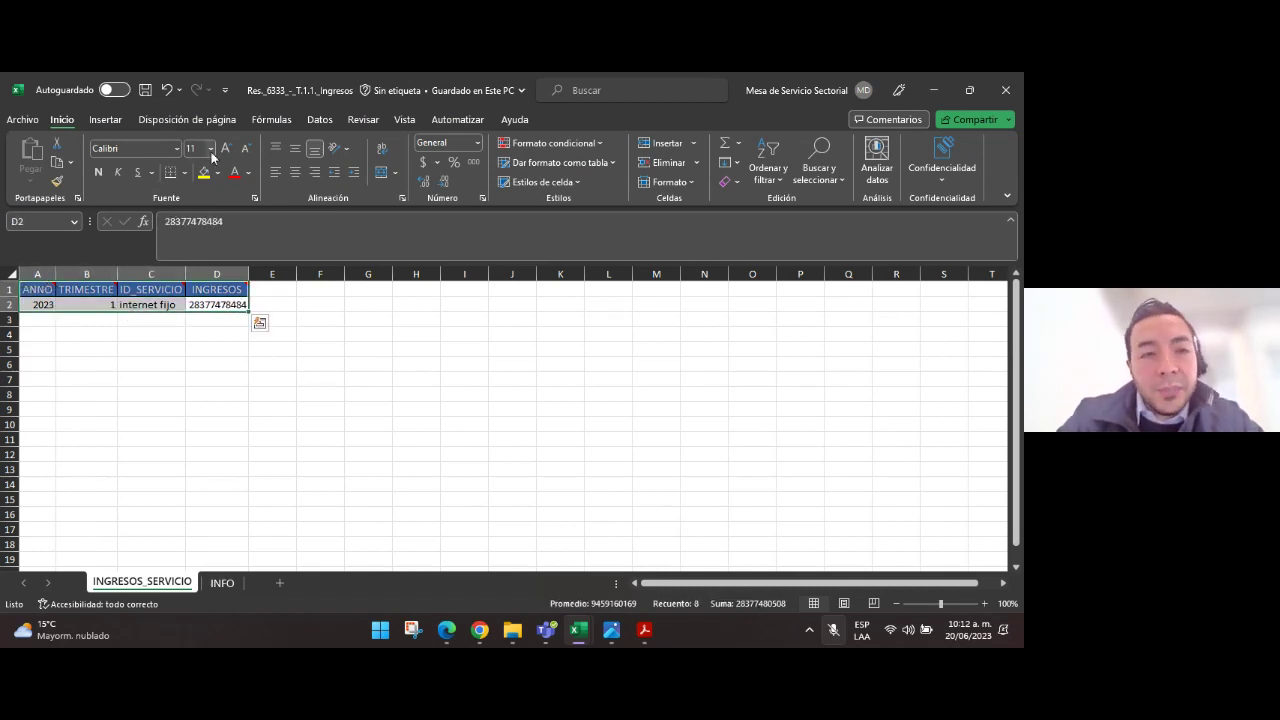
{"action": "left_click", "coordinate": [177, 148]}
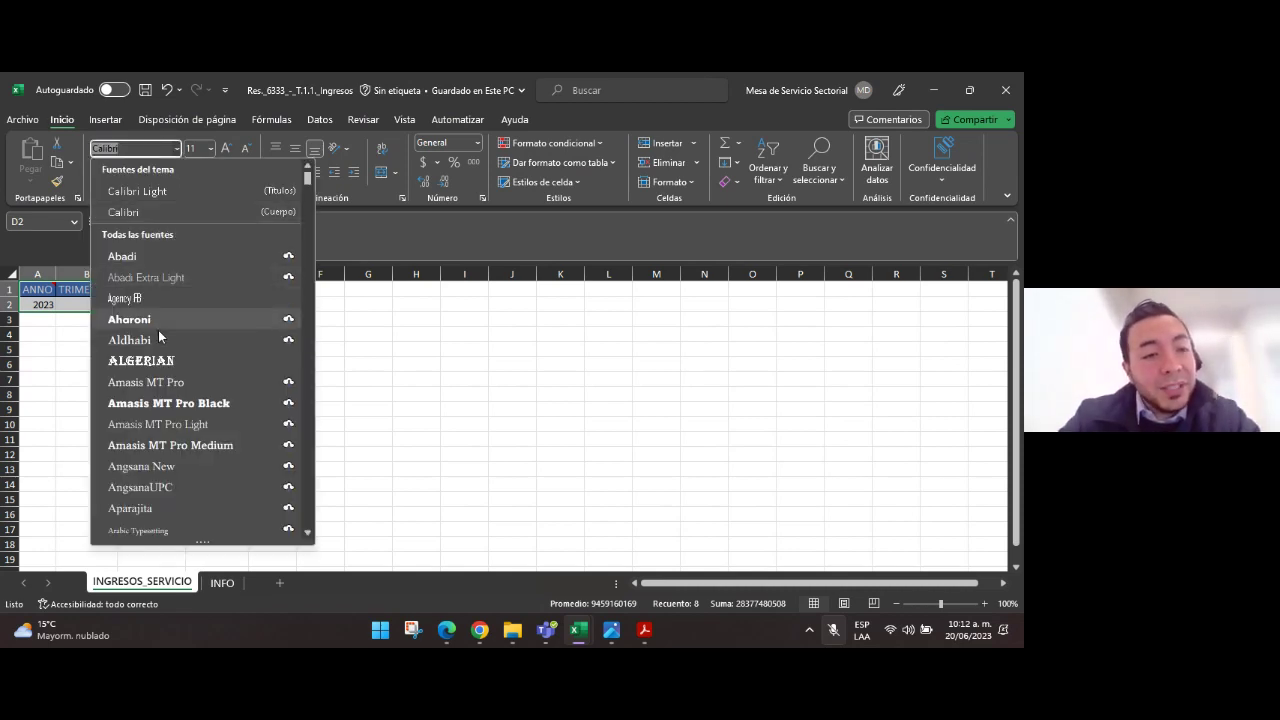
{"action": "left_click", "coordinate": [197, 355]}
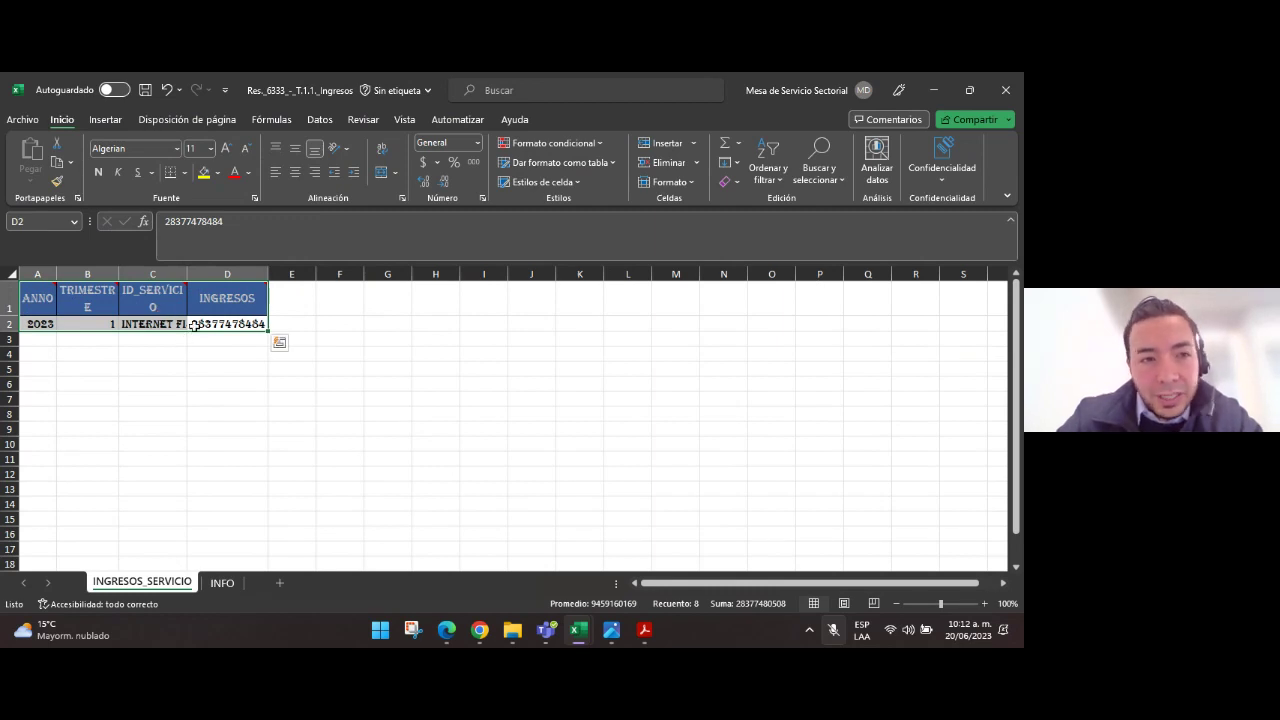
{"action": "left_click", "coordinate": [170, 92]}
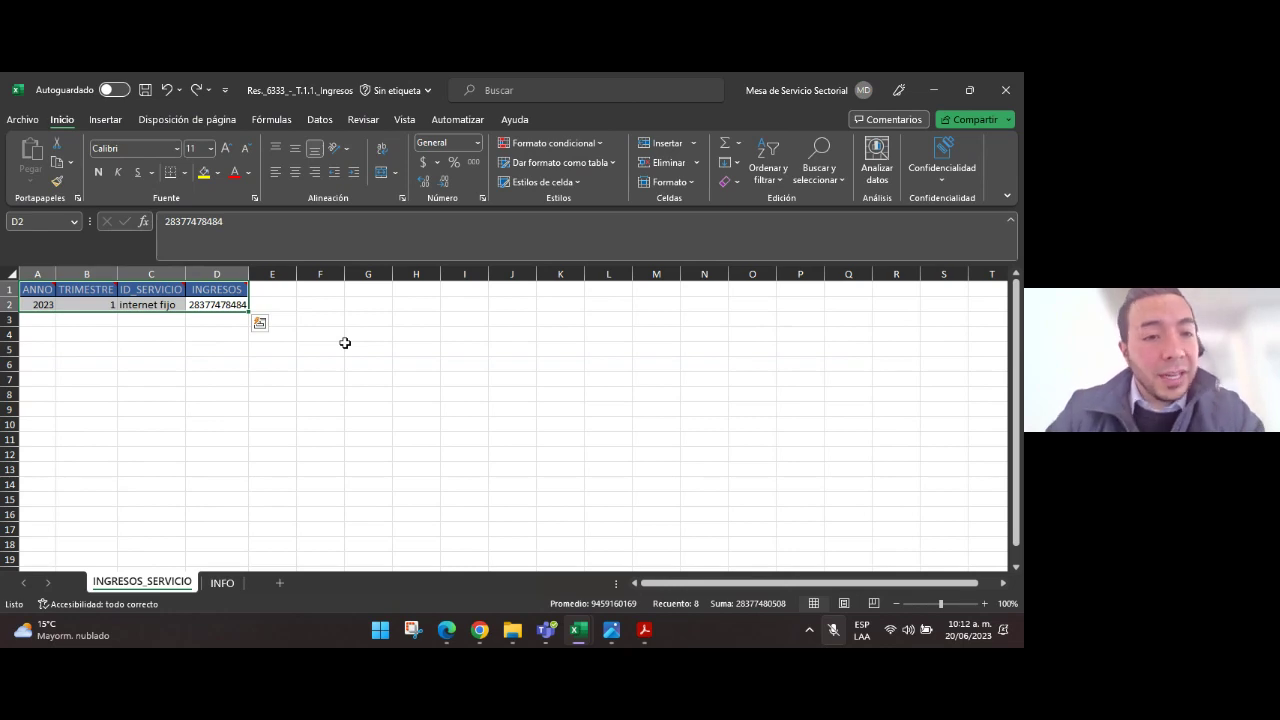
Step: Type test entries 'sd' in E1 and 'ada' in E2, then minimize Excel
{"action": "left_click", "coordinate": [305, 316]}
{"action": "left_click", "coordinate": [276, 289]}
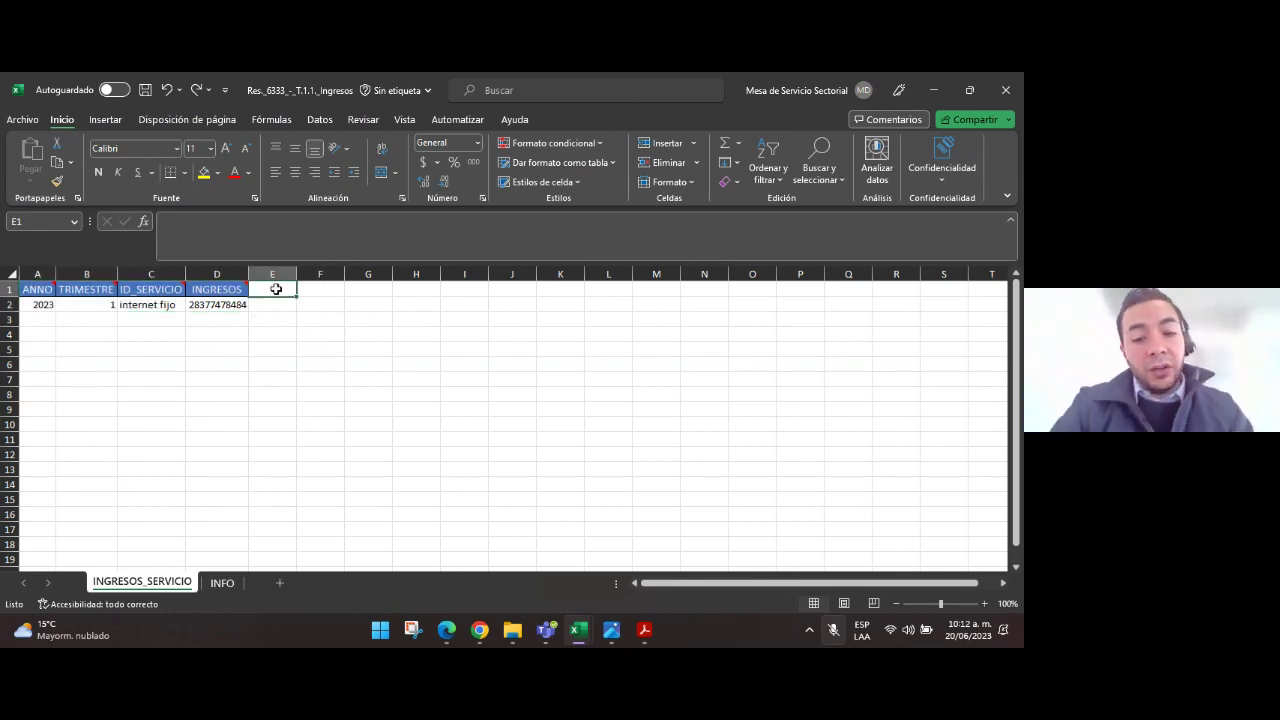
{"action": "type", "text": "sd"}
{"action": "left_click", "coordinate": [283, 305]}
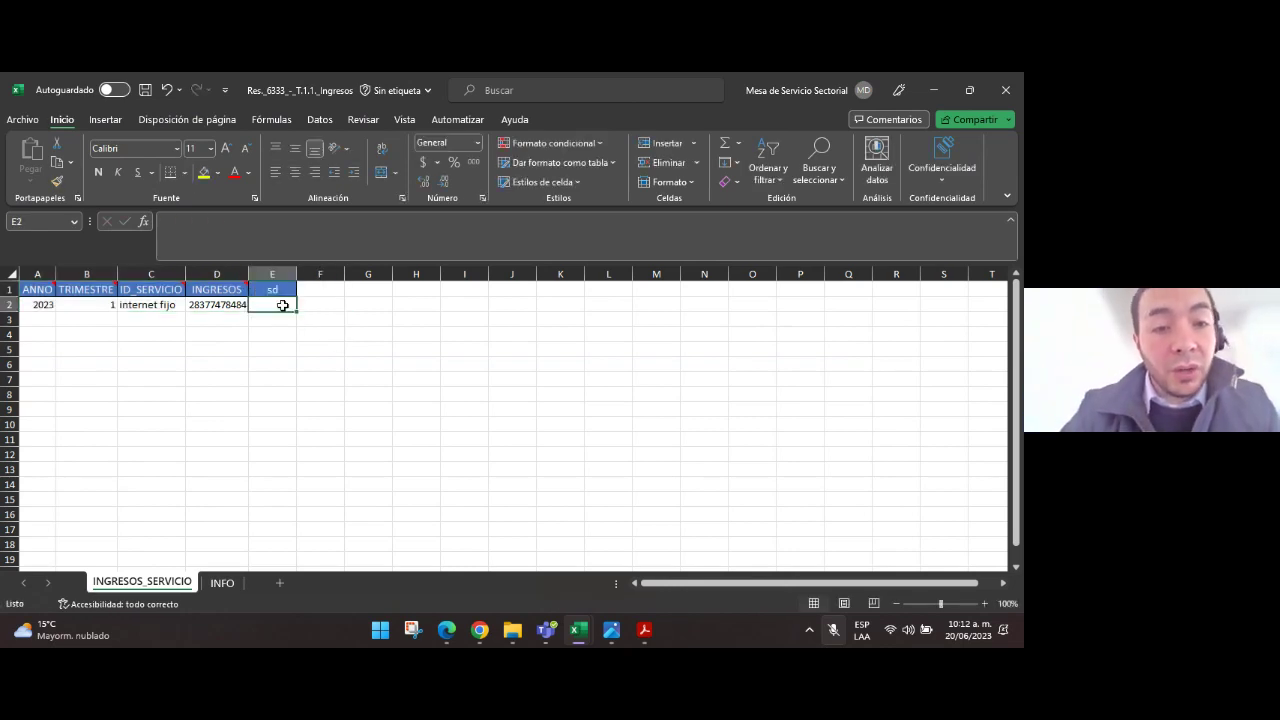
{"action": "type", "text": "ada"}
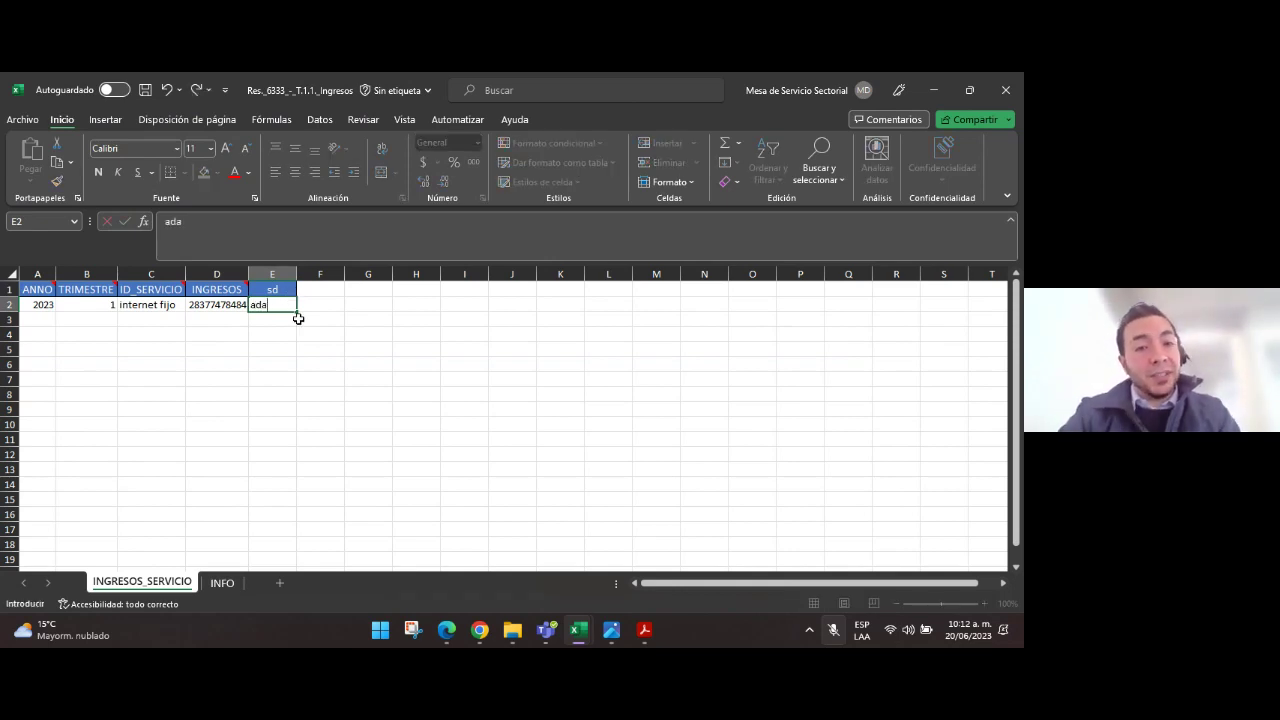
{"action": "left_click", "coordinate": [298, 318]}
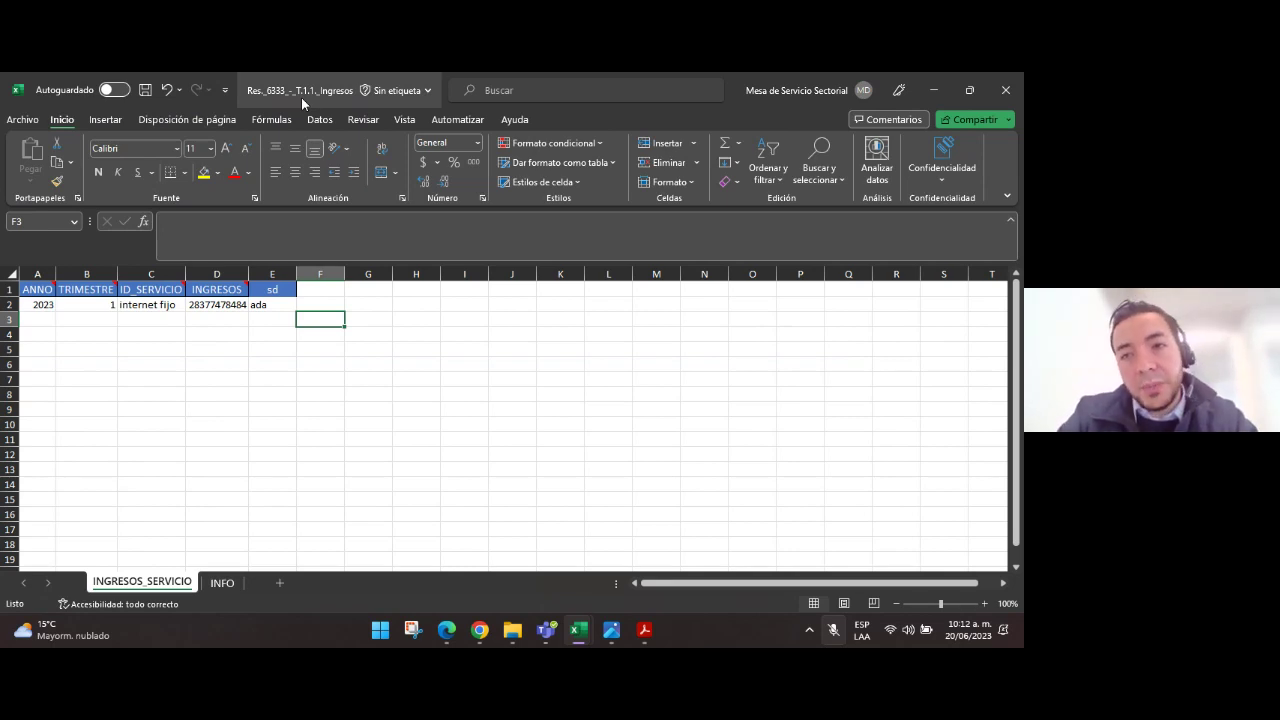
{"action": "left_click", "coordinate": [930, 91]}
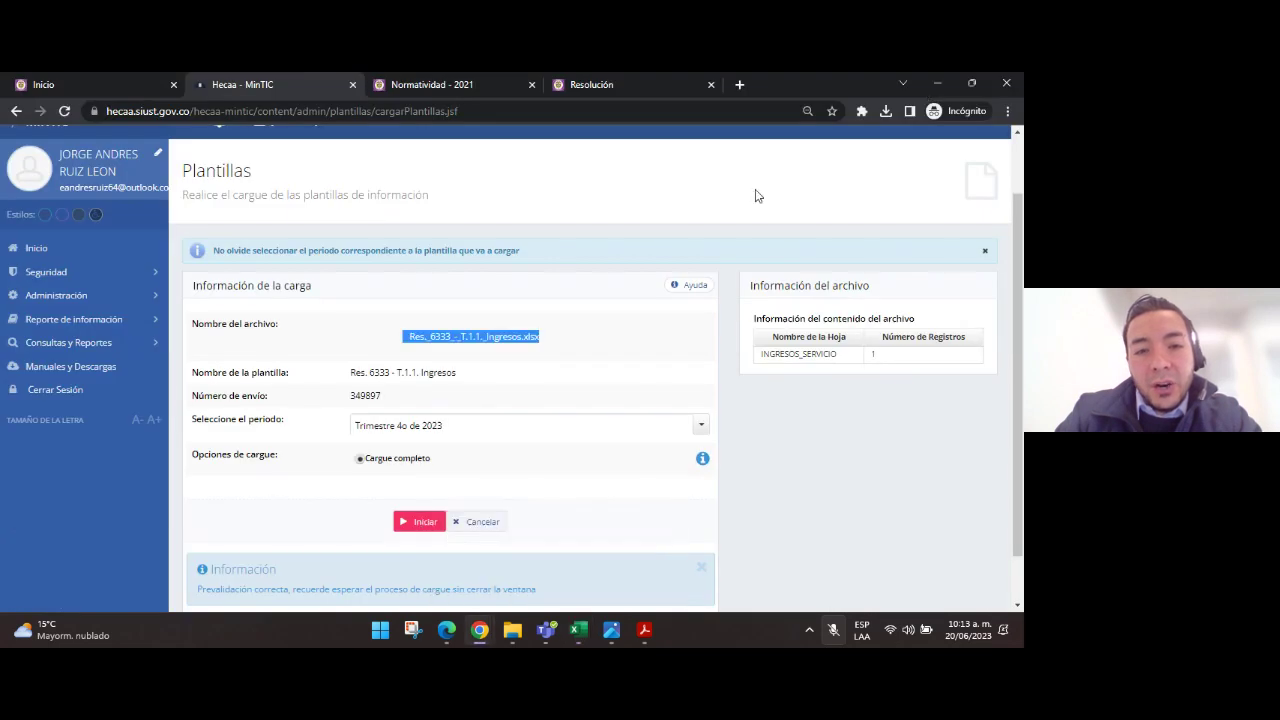
Step: Check the prevalidated upload's file name, template name and submission number
{"action": "left_click", "coordinate": [566, 307]}
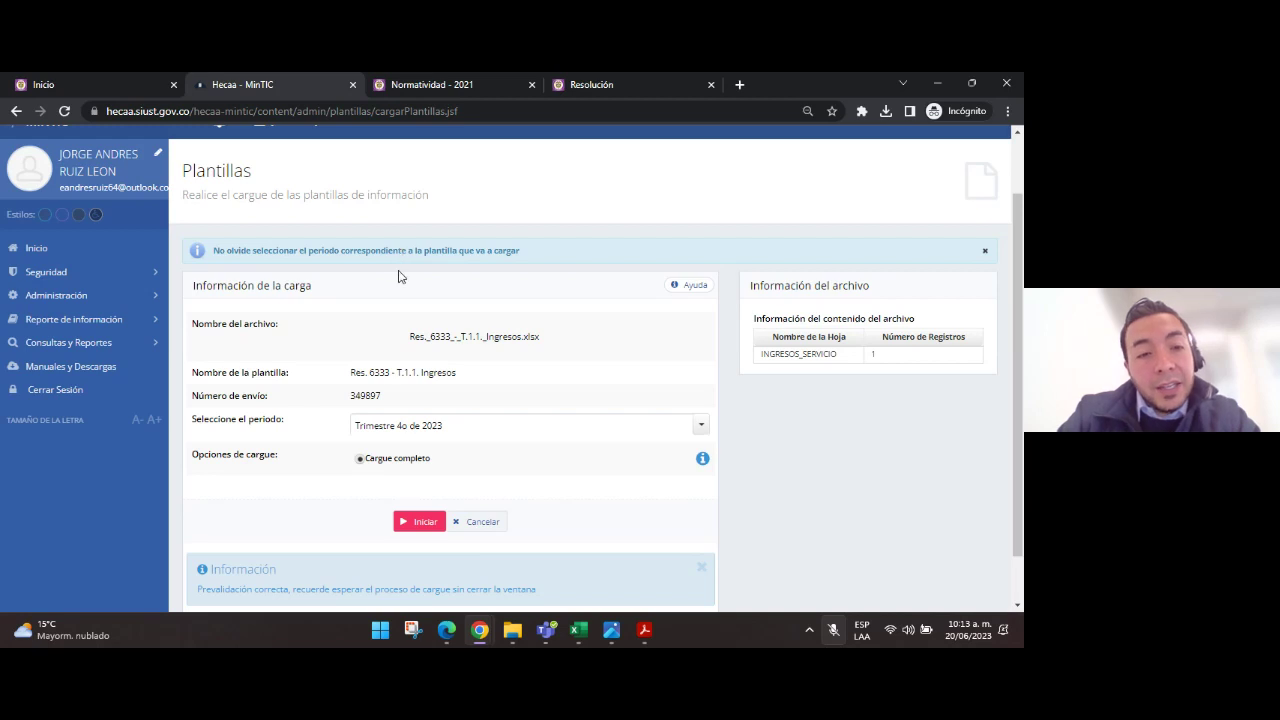
{"action": "left_click_drag", "start_coordinate": [412, 336], "coordinate": [546, 341]}
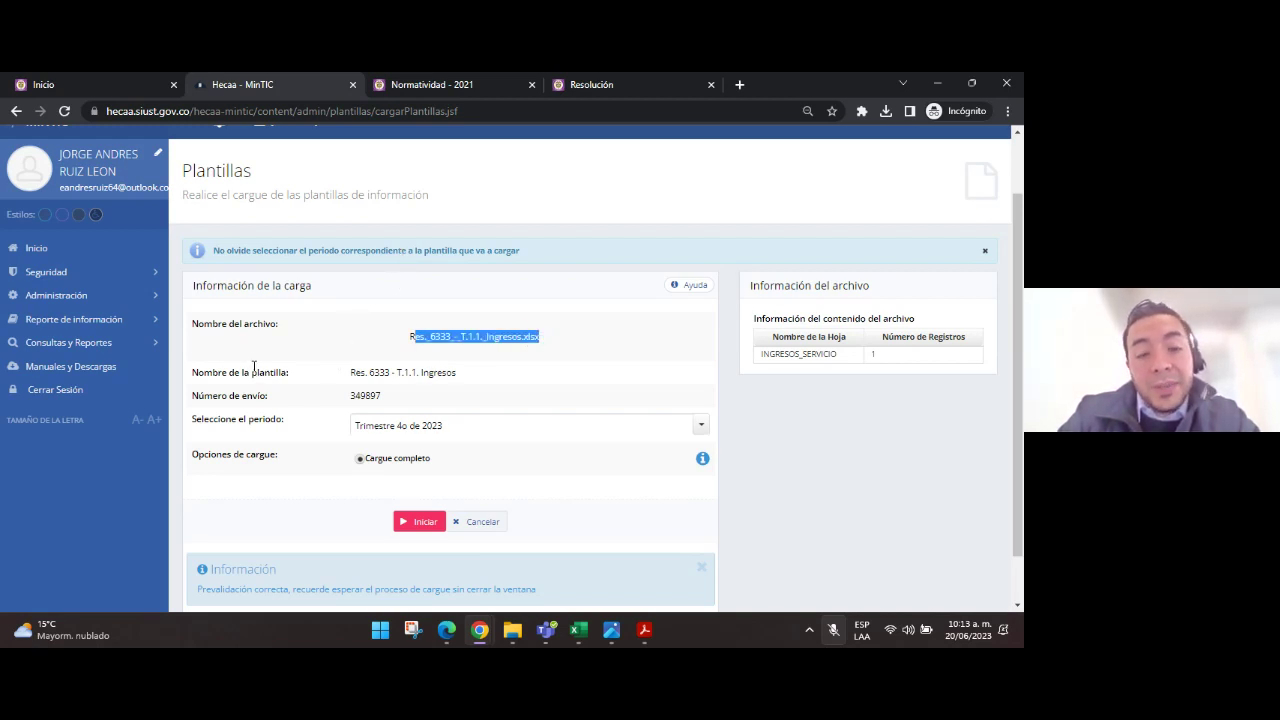
{"action": "left_click_drag", "start_coordinate": [236, 372], "coordinate": [388, 372]}
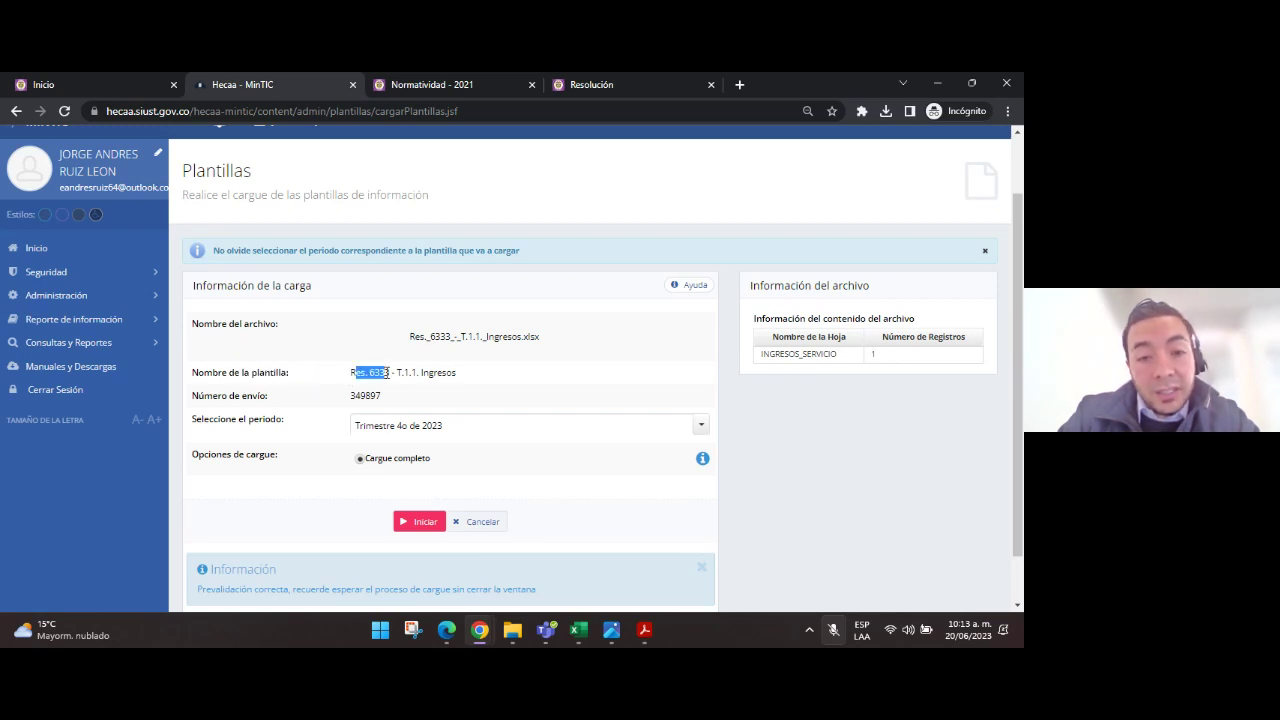
{"action": "left_click", "coordinate": [413, 372]}
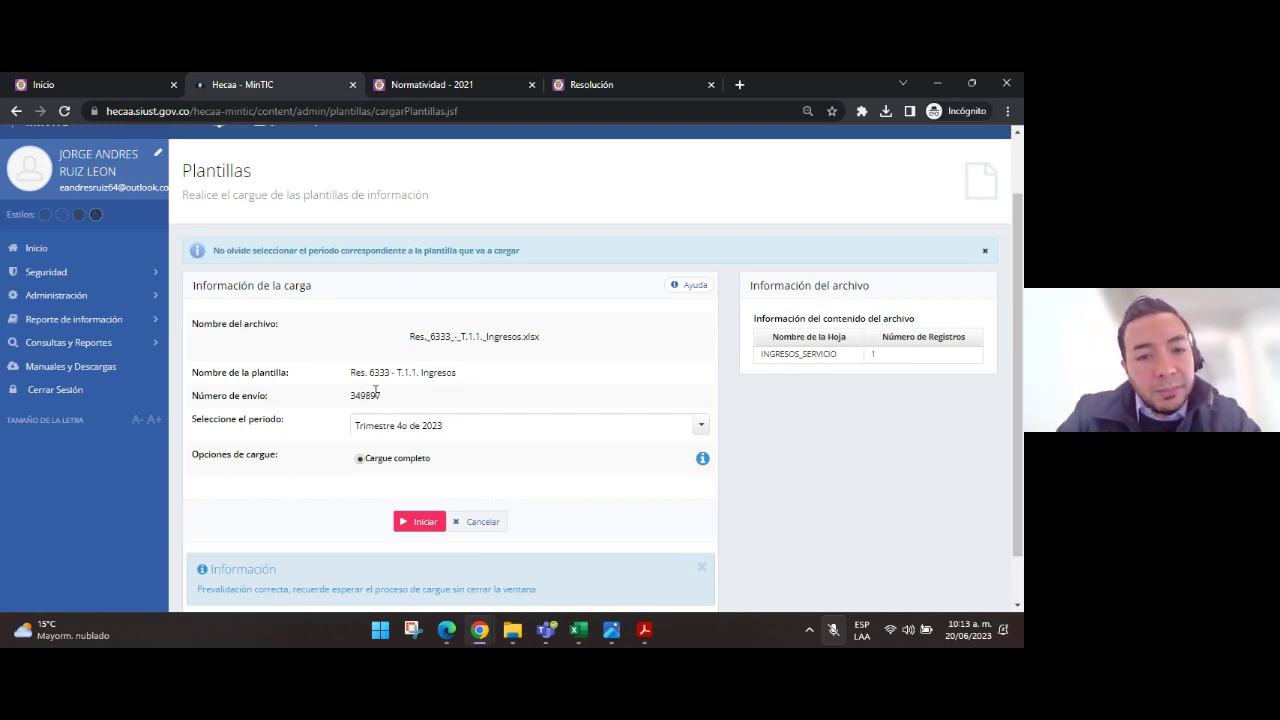
{"action": "double_click", "coordinate": [361, 397]}
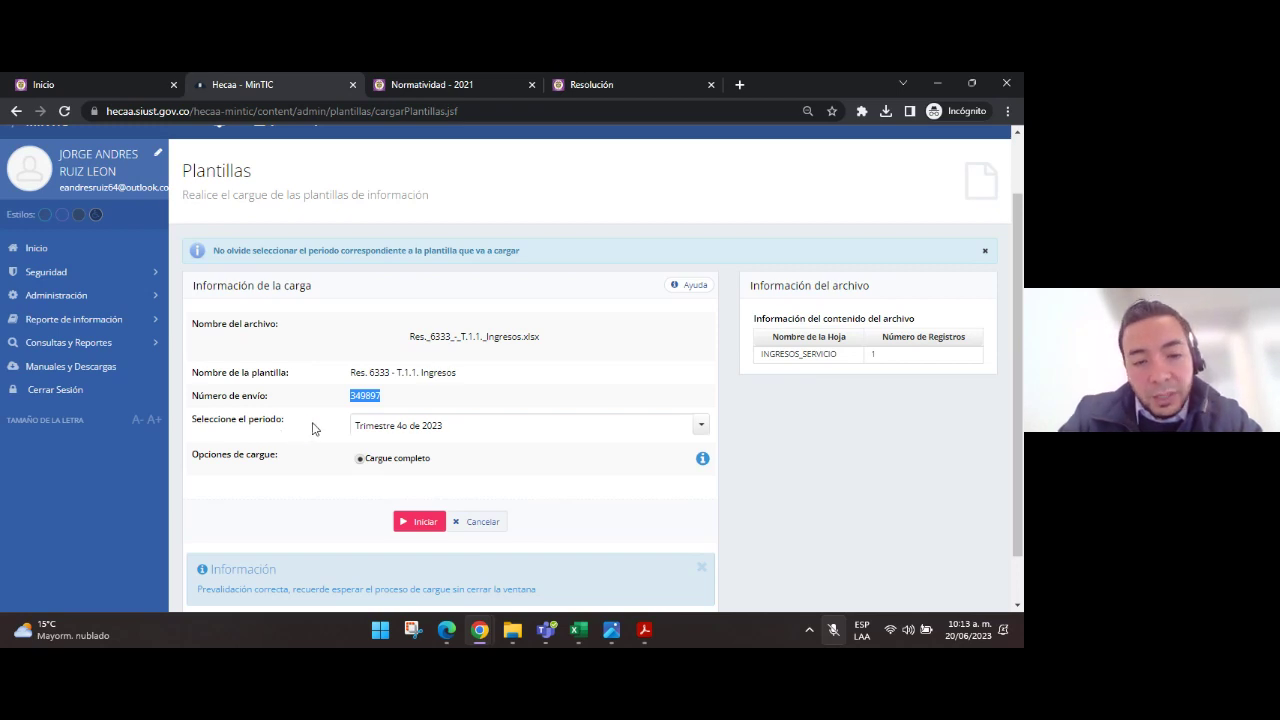
Step: Set the reporting period to Trimestre 1o de 2023, keeping Cargue completo
{"action": "left_click", "coordinate": [504, 424]}
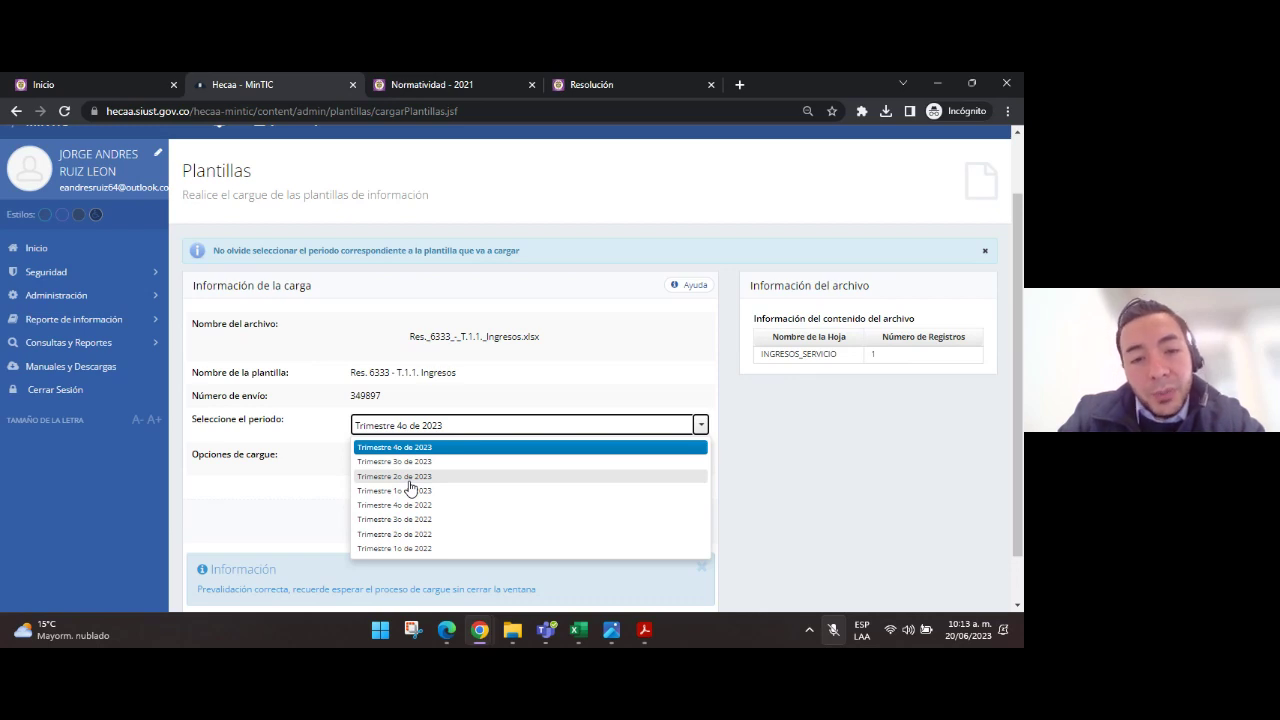
{"action": "left_click", "coordinate": [420, 491]}
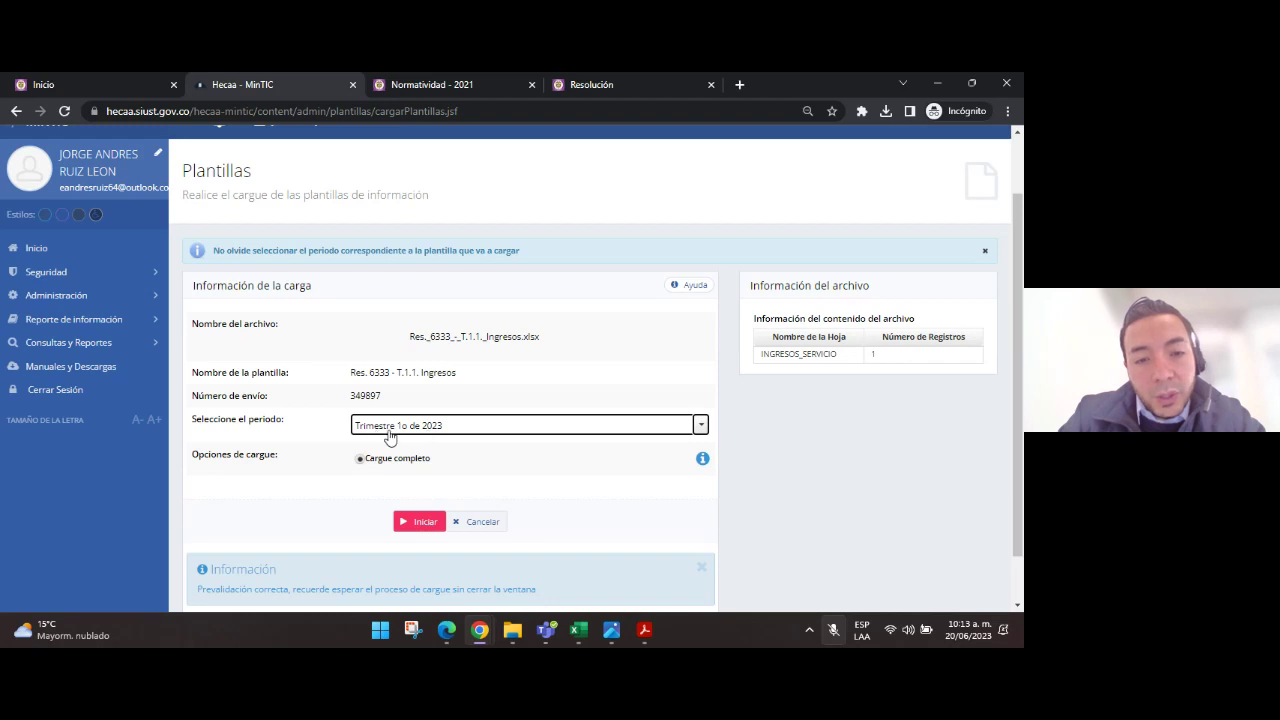
{"action": "left_click", "coordinate": [430, 432]}
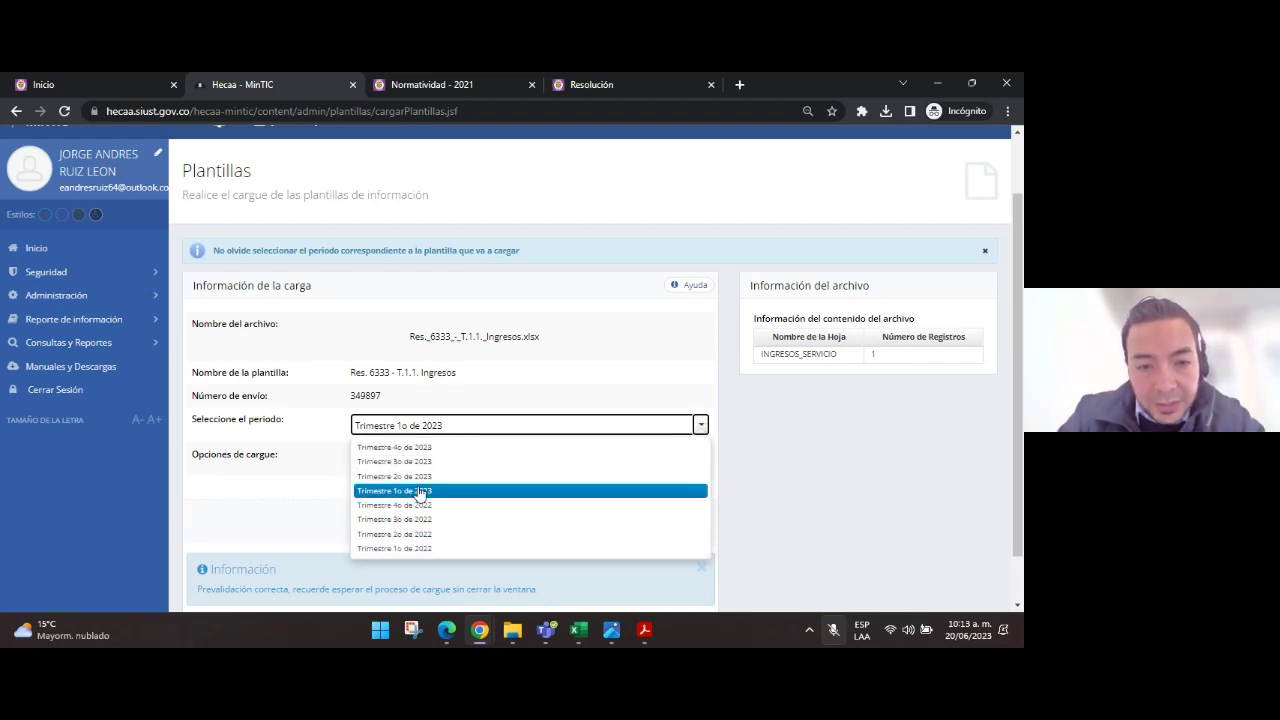
{"action": "scroll", "coordinate": [422, 515], "scroll_direction": "down", "scroll_amount": 1}
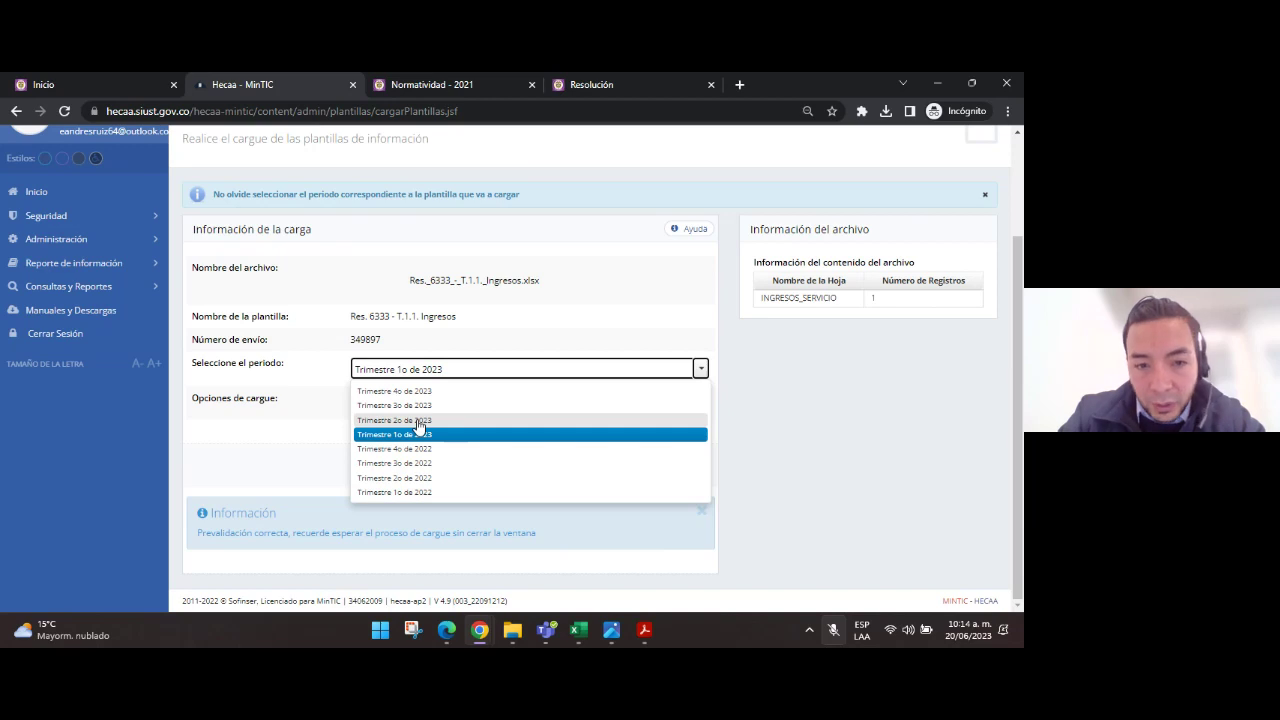
{"action": "left_click", "coordinate": [420, 438]}
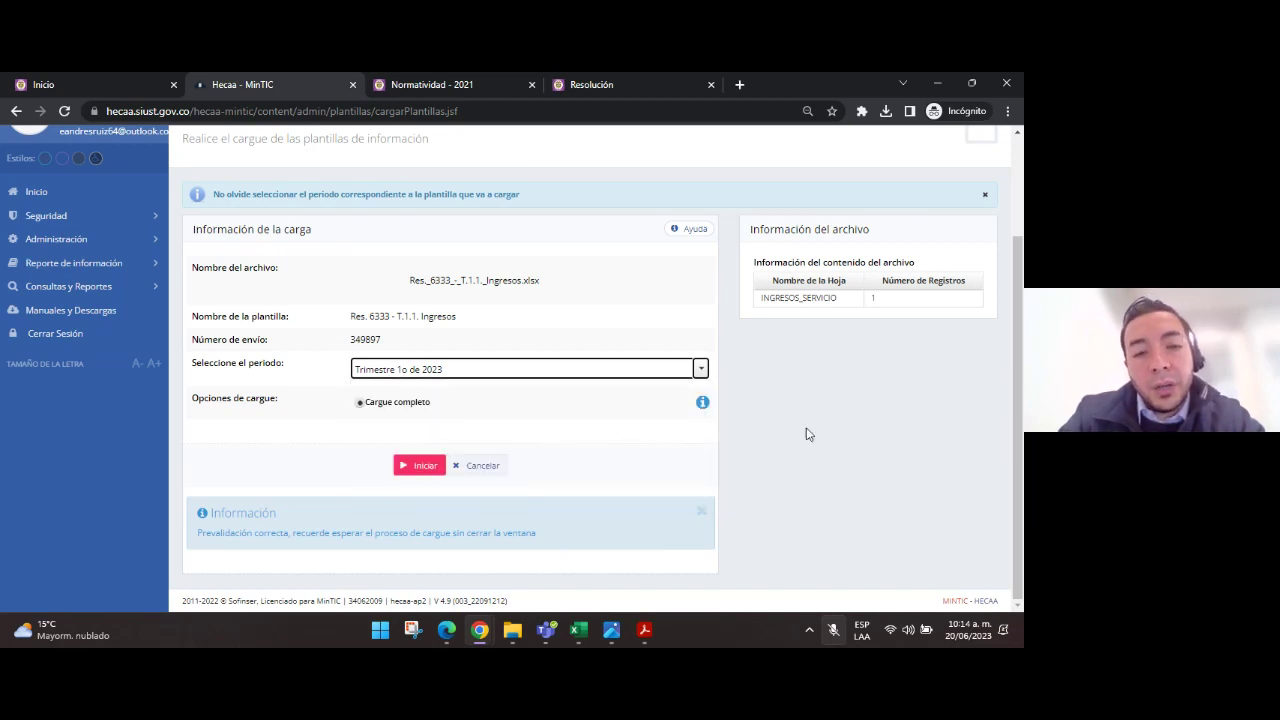
{"action": "left_click", "coordinate": [806, 427]}
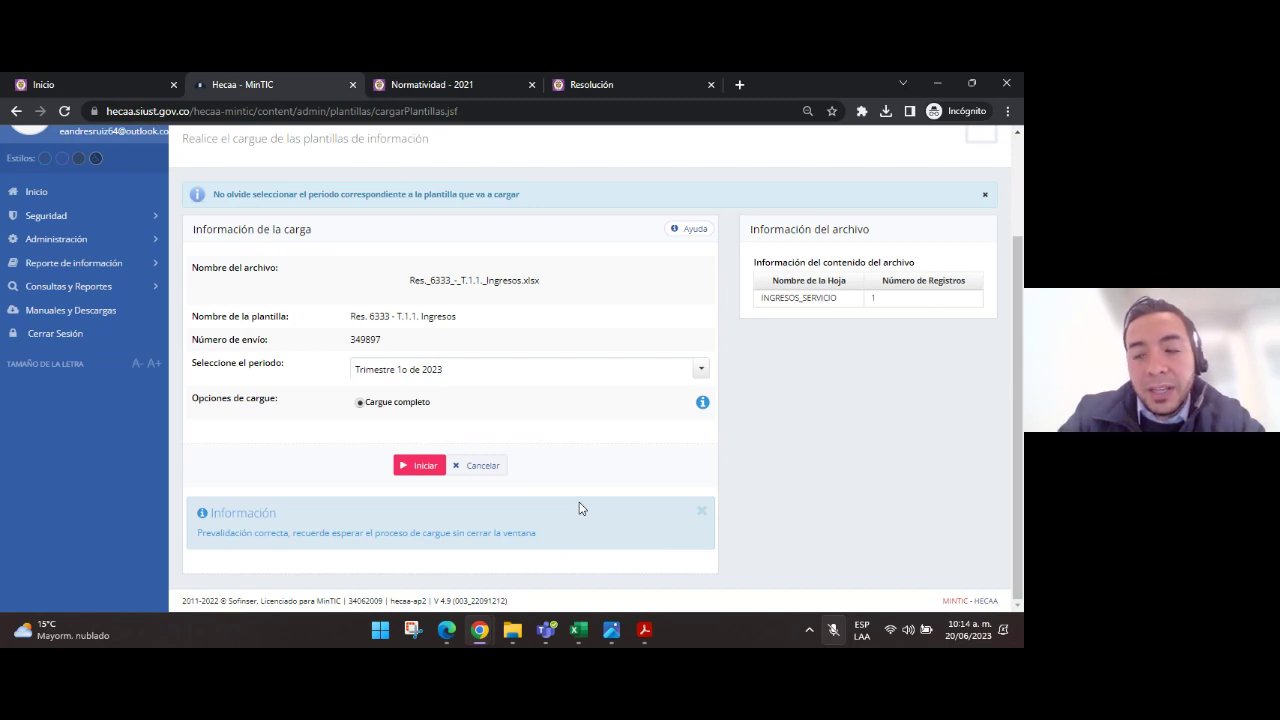
Step: Start the upload and save the error report Res._6333_-_T.1.1._Ingresos_errores.xlsx
{"action": "left_click", "coordinate": [410, 470]}
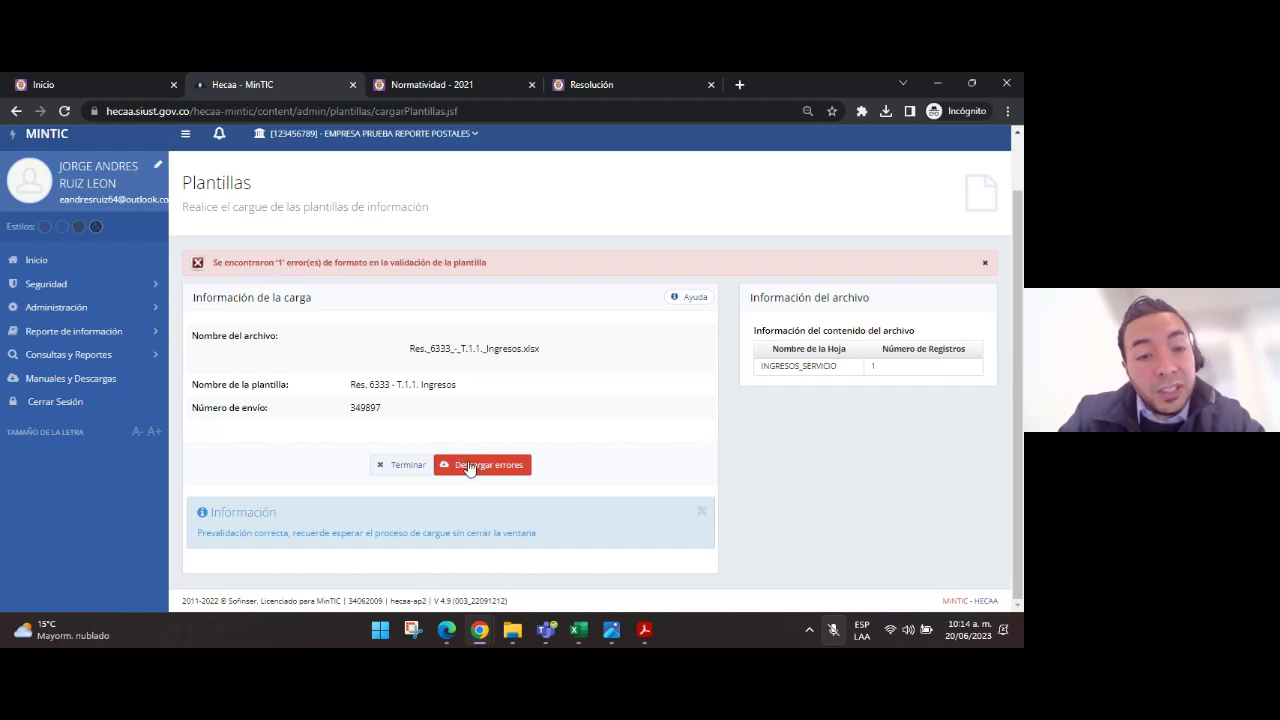
{"action": "double_click", "coordinate": [368, 405]}
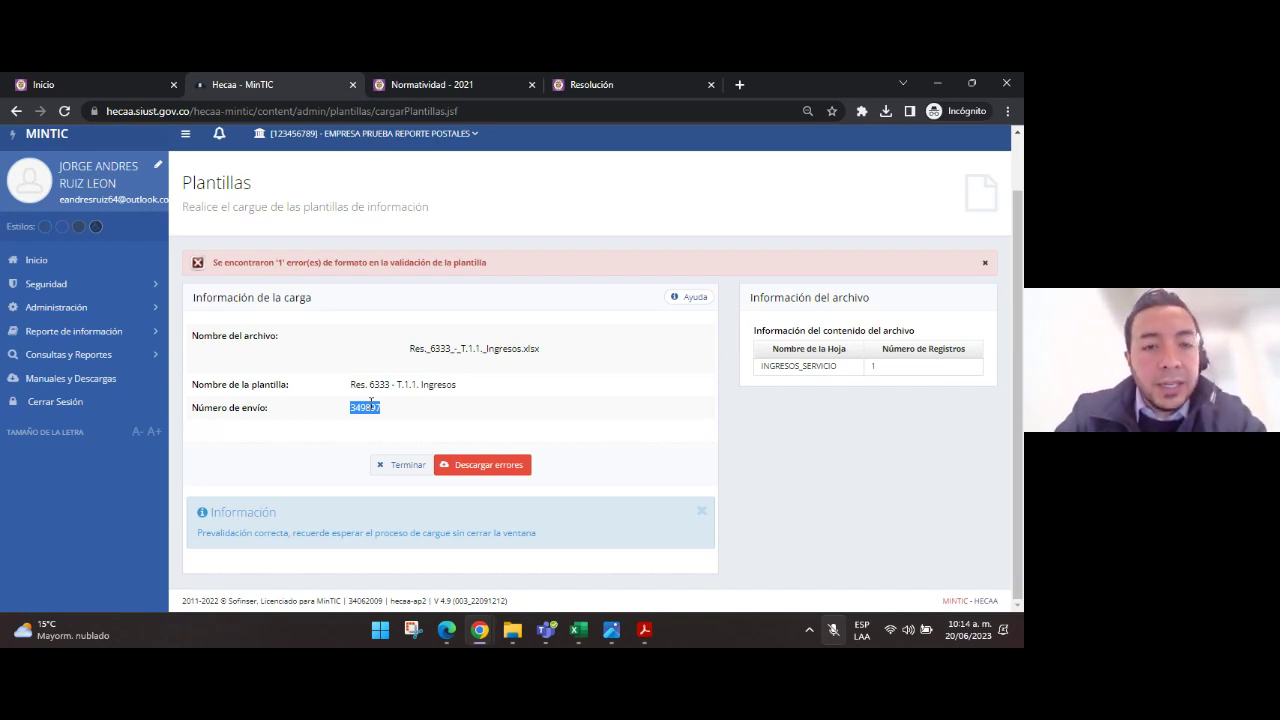
{"action": "left_click", "coordinate": [480, 465]}
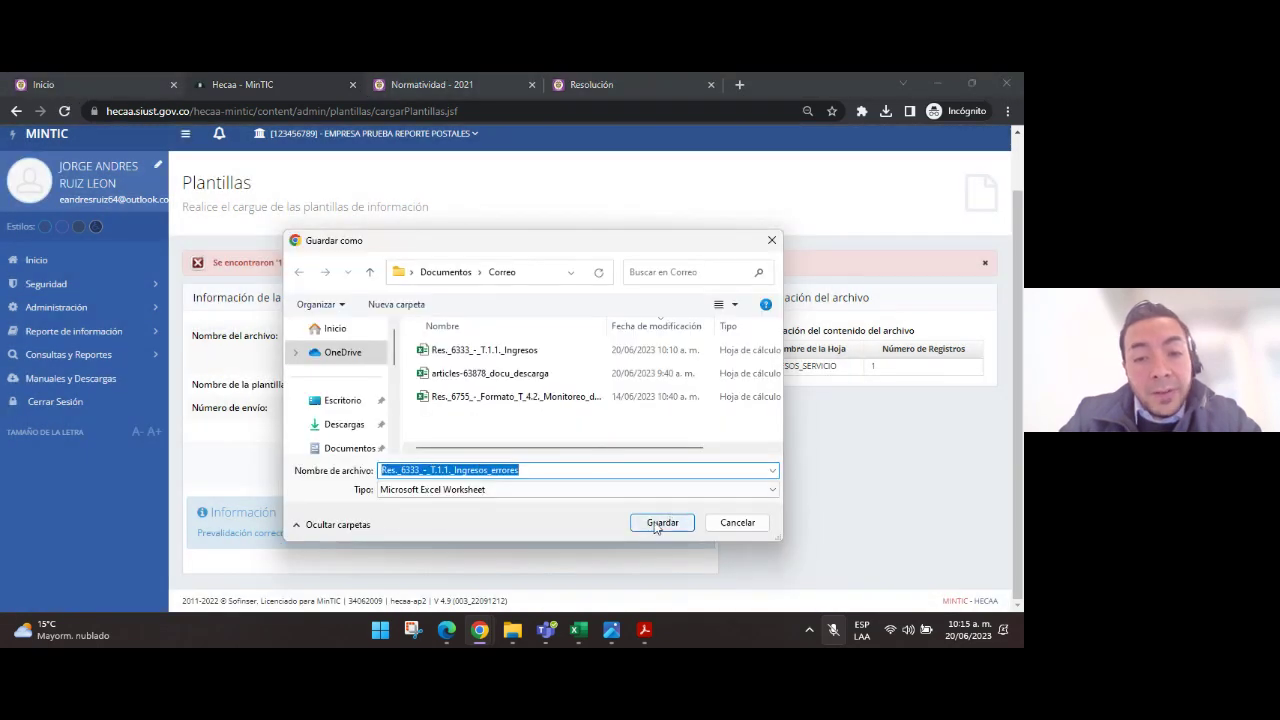
{"action": "left_click", "coordinate": [661, 522]}
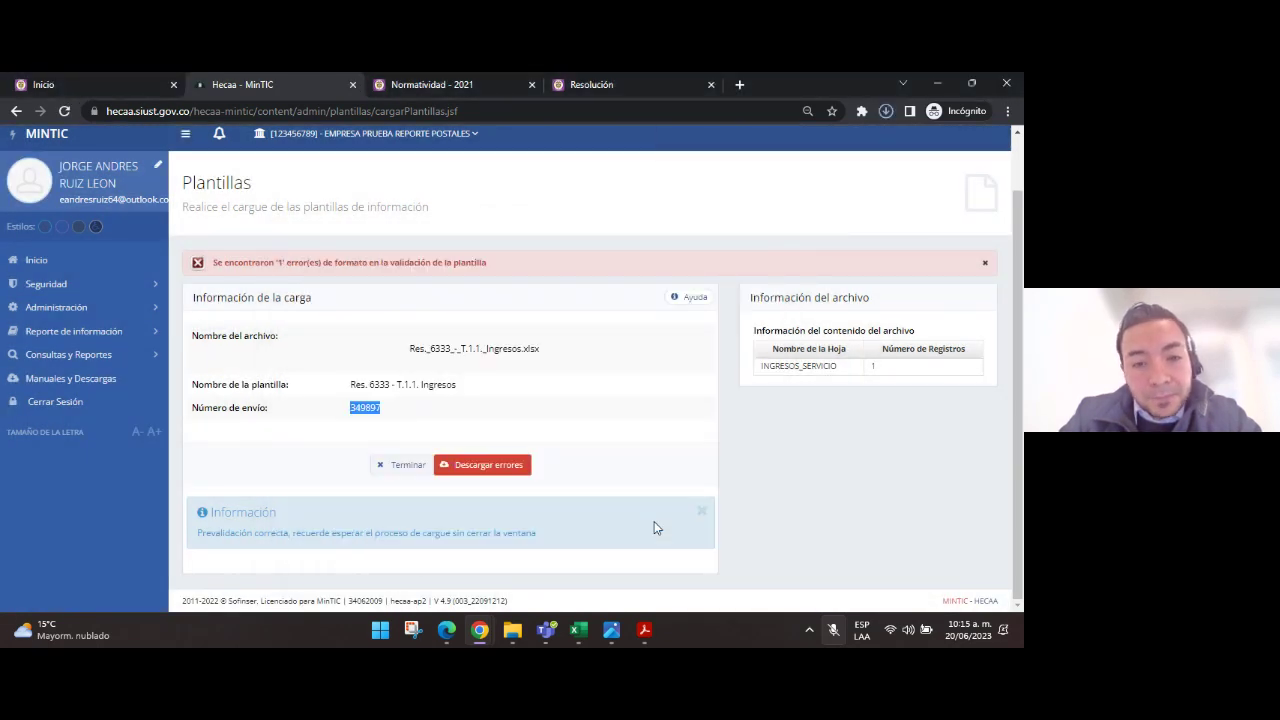
{"action": "mouse_move", "coordinate": [767, 205]}
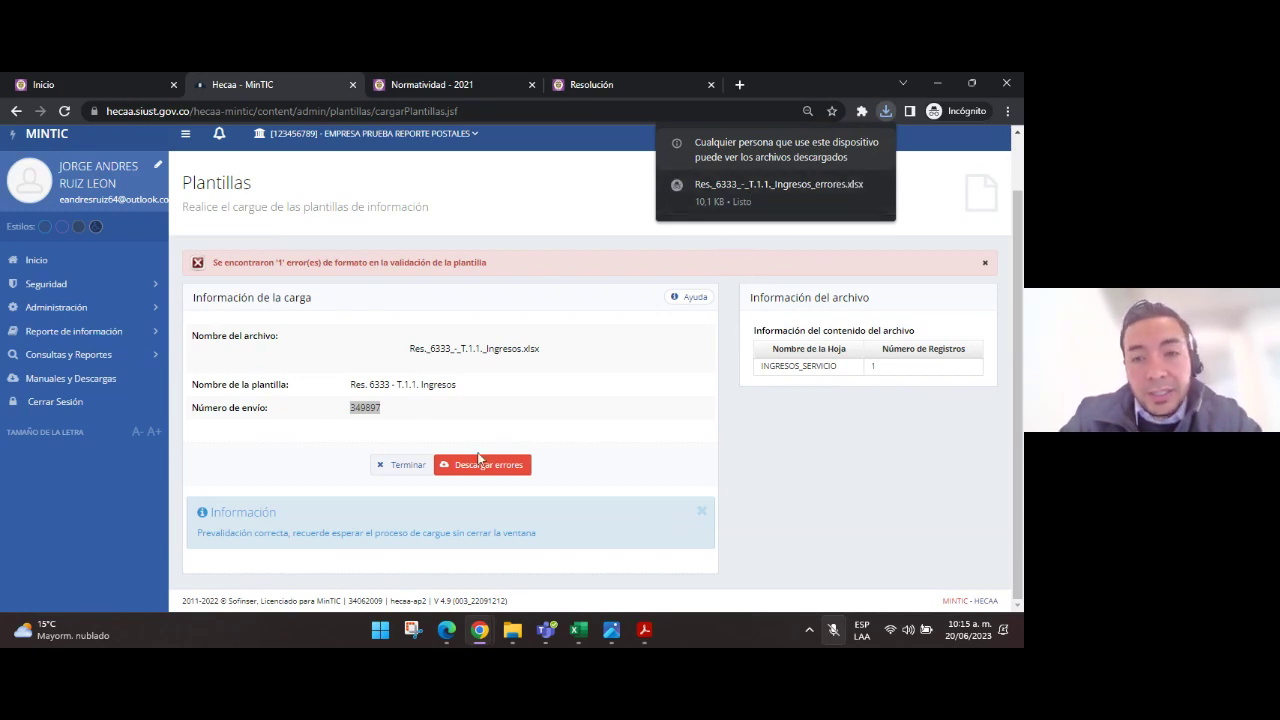
Step: Open the downloaded errors workbook, enable editing, and read C2's note flagging 'internet fijo'
{"action": "left_click", "coordinate": [739, 190]}
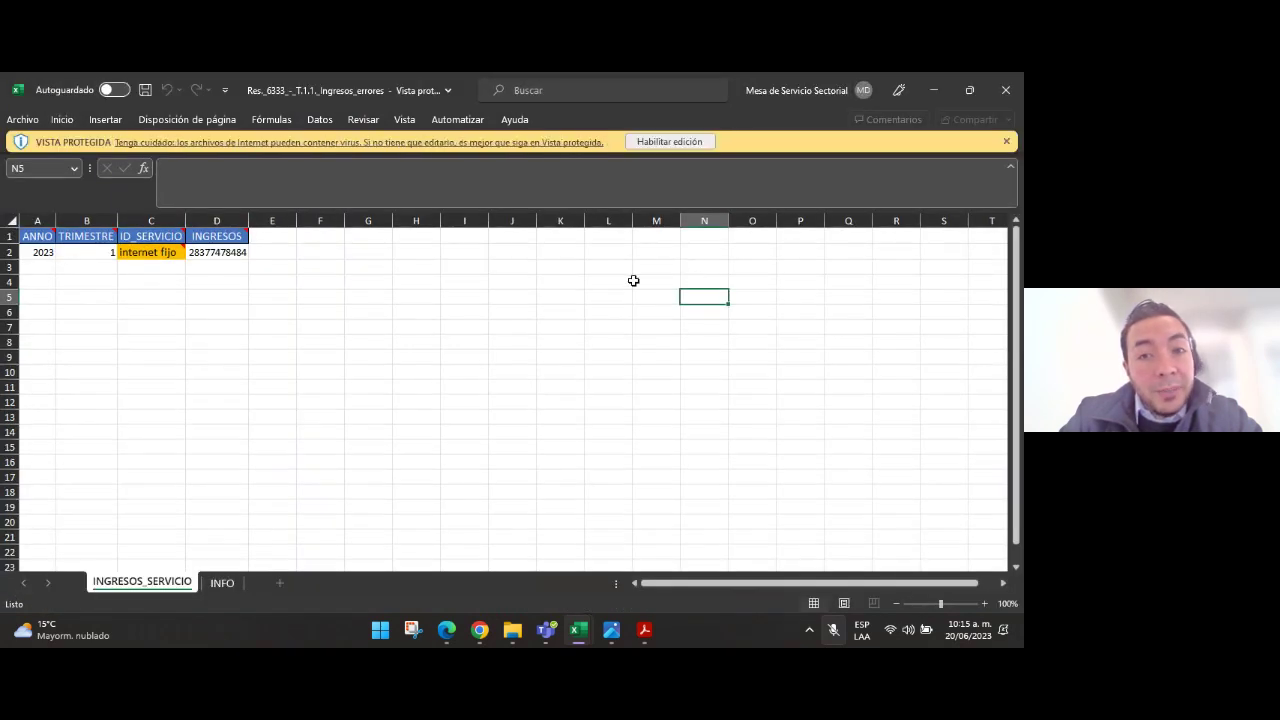
{"action": "left_click", "coordinate": [669, 141]}
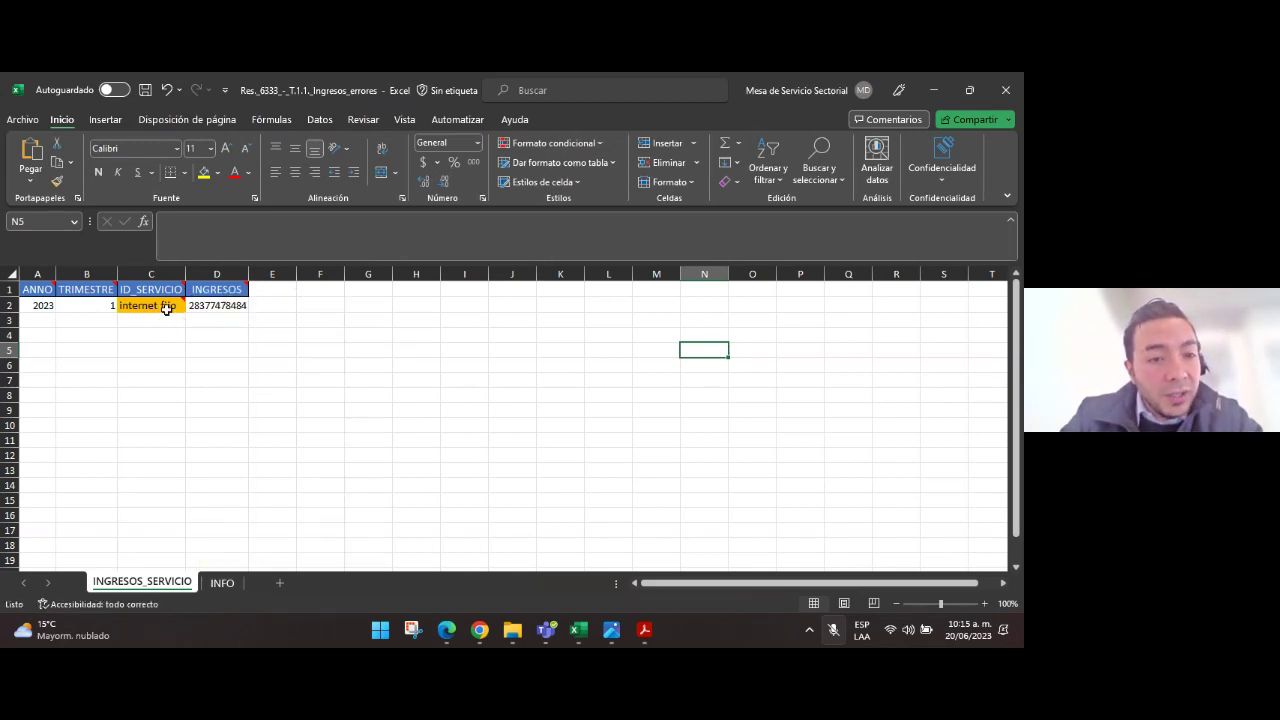
{"action": "mouse_move", "coordinate": [166, 305]}
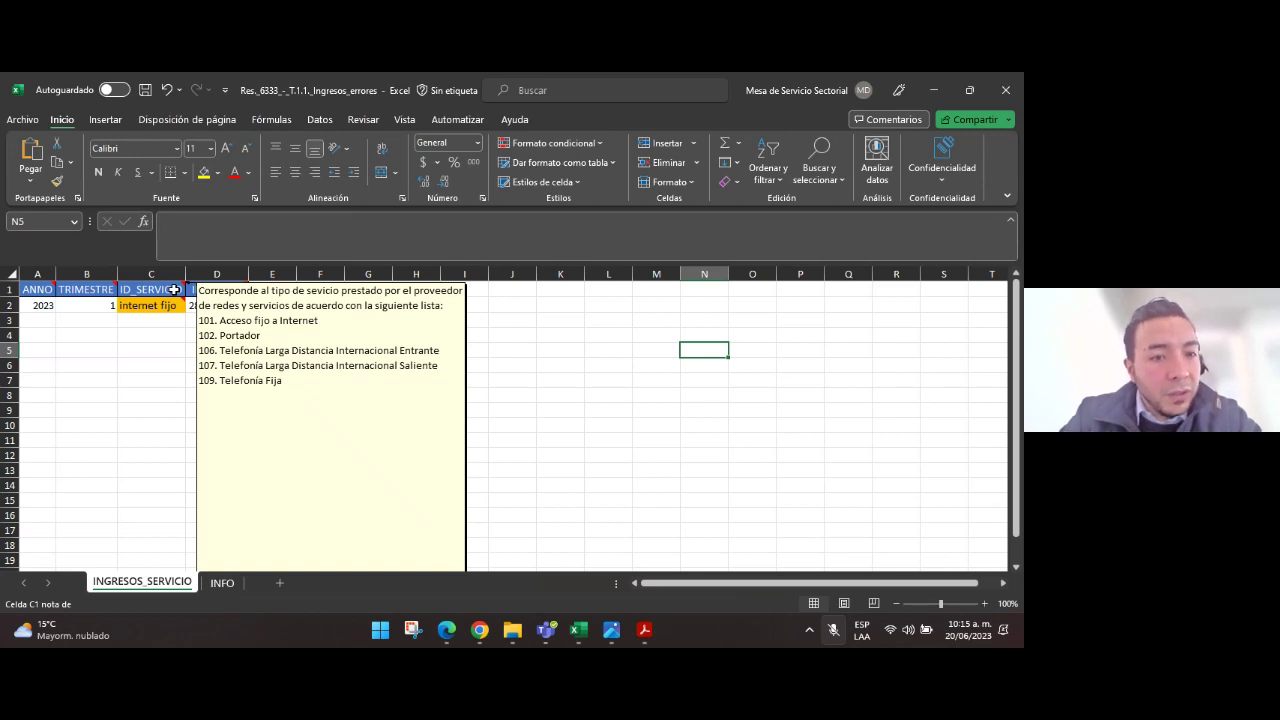
{"action": "left_click", "coordinate": [163, 305]}
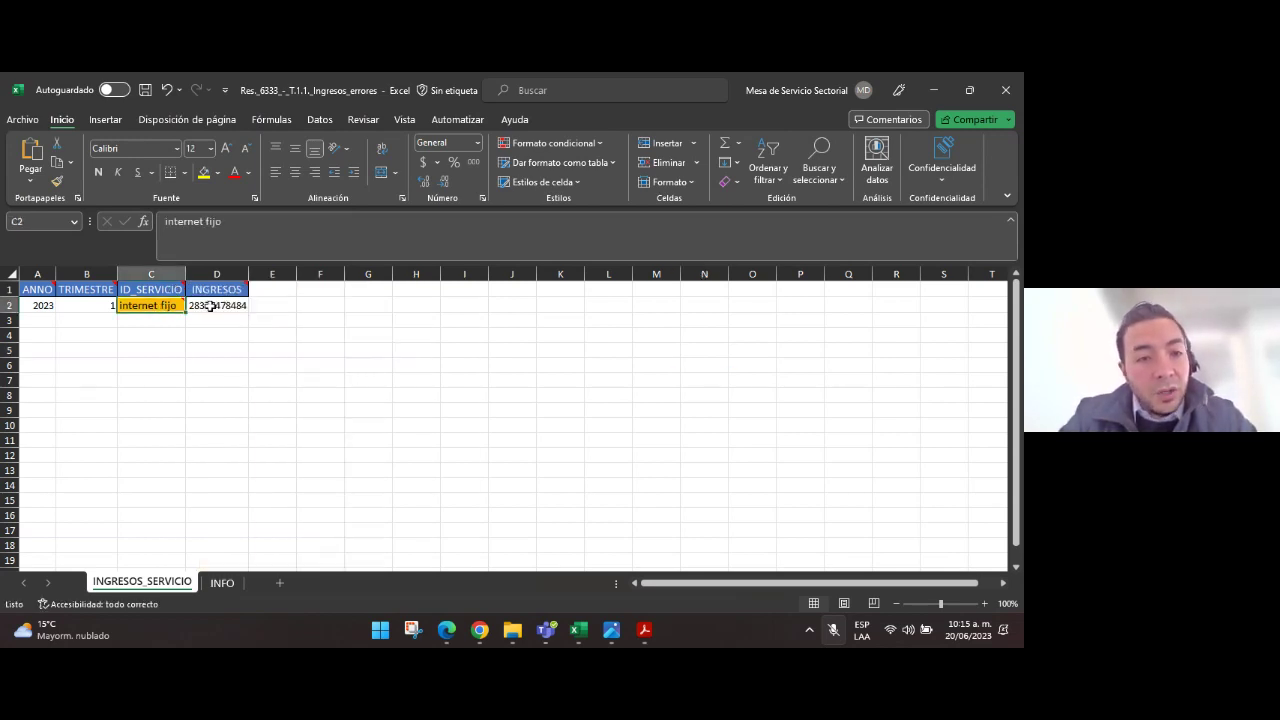
{"action": "mouse_move", "coordinate": [166, 317]}
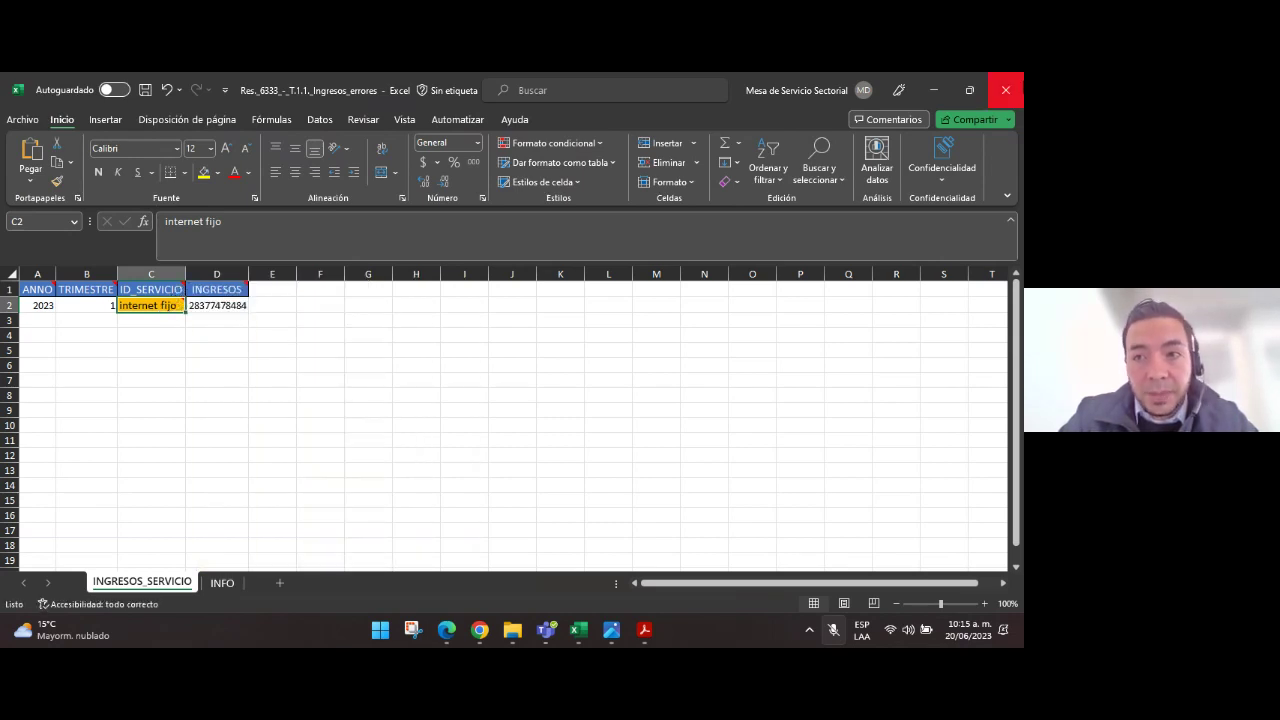
{"action": "left_click", "coordinate": [1018, 83]}
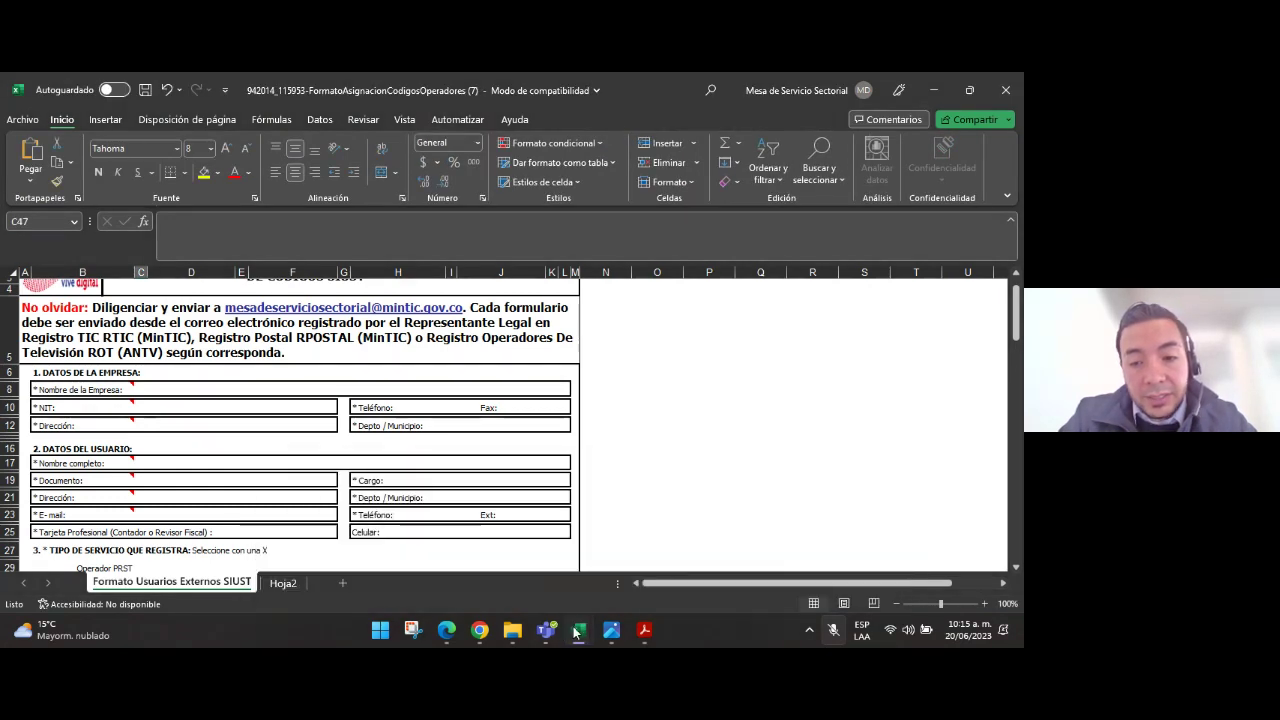
Step: In the Ingresos workbook, undo the two stray edits, enter 101 in C2, and save
{"action": "mouse_move", "coordinate": [578, 630]}
{"action": "left_click", "coordinate": [790, 521]}
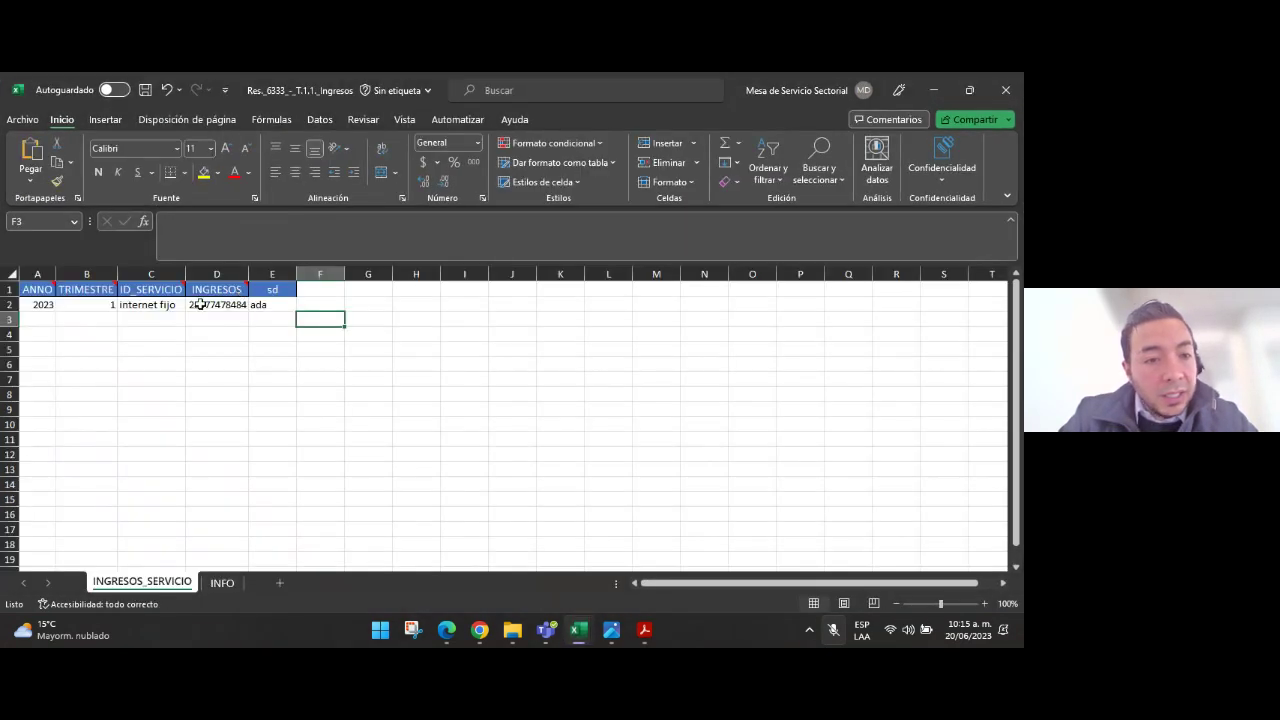
{"action": "left_click", "coordinate": [150, 304]}
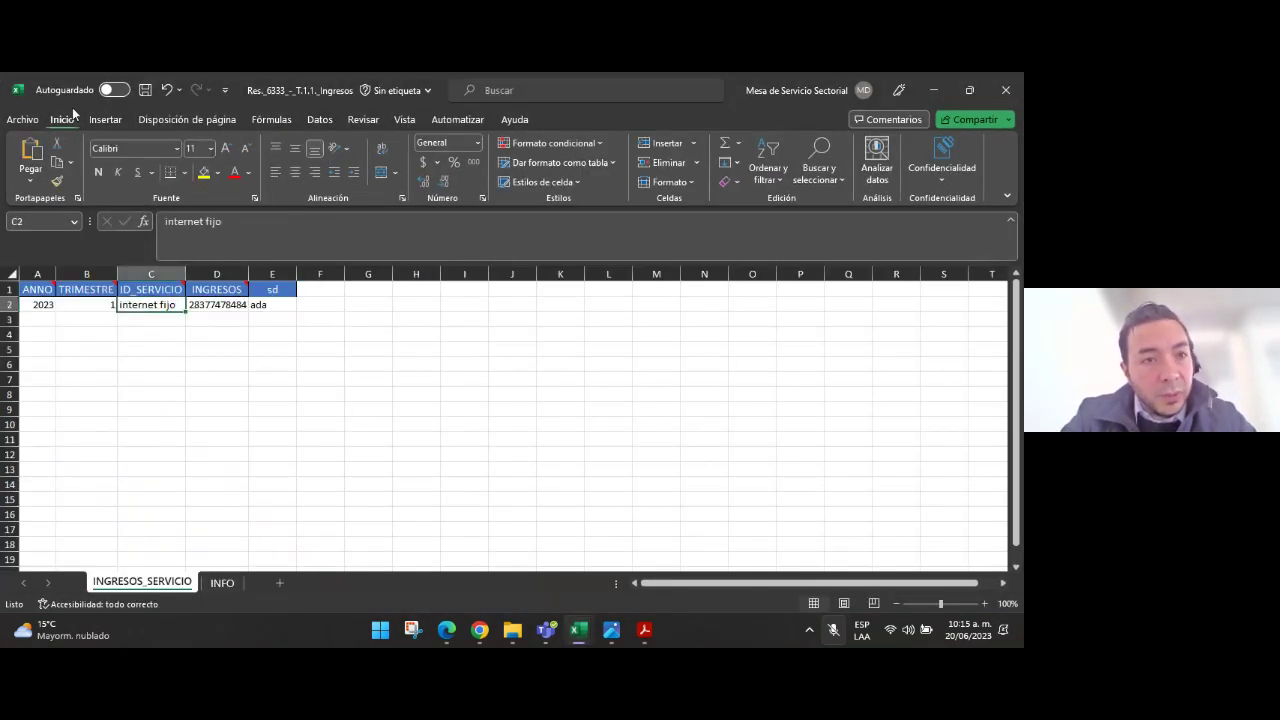
{"action": "left_click", "coordinate": [165, 90]}
{"action": "left_click", "coordinate": [165, 90]}
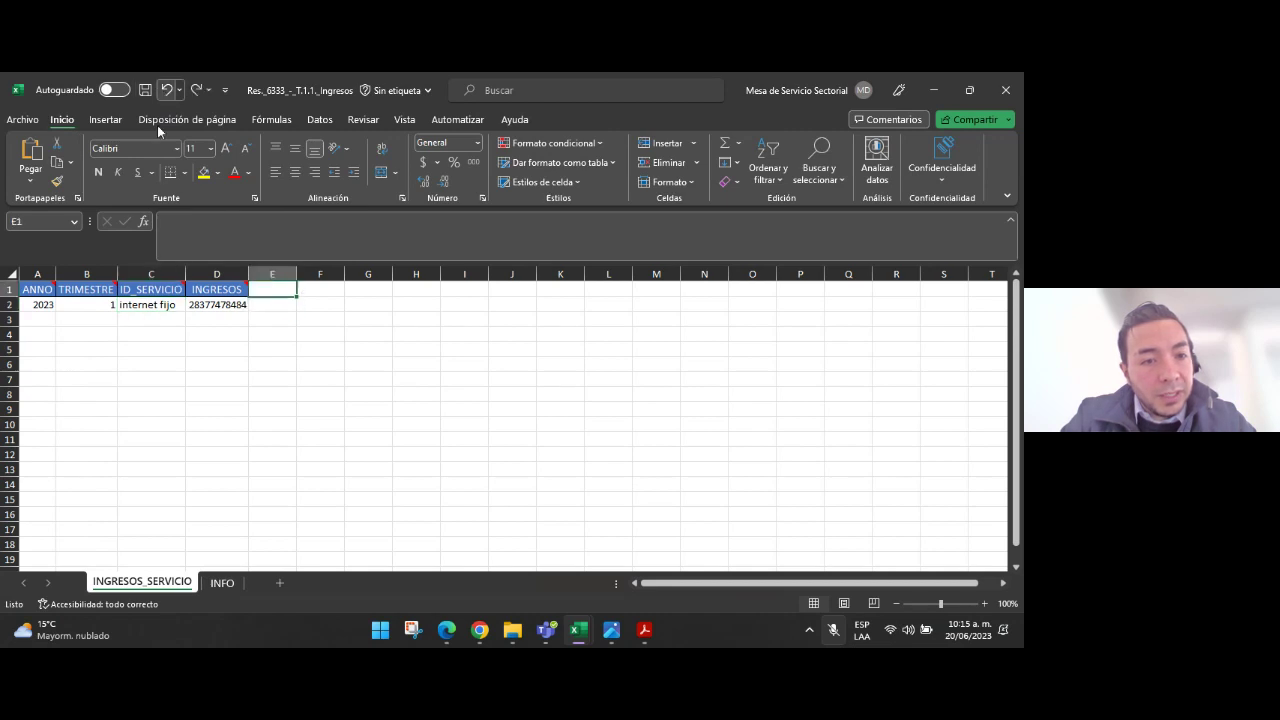
{"action": "left_click", "coordinate": [163, 305]}
{"action": "type", "text": "10"}
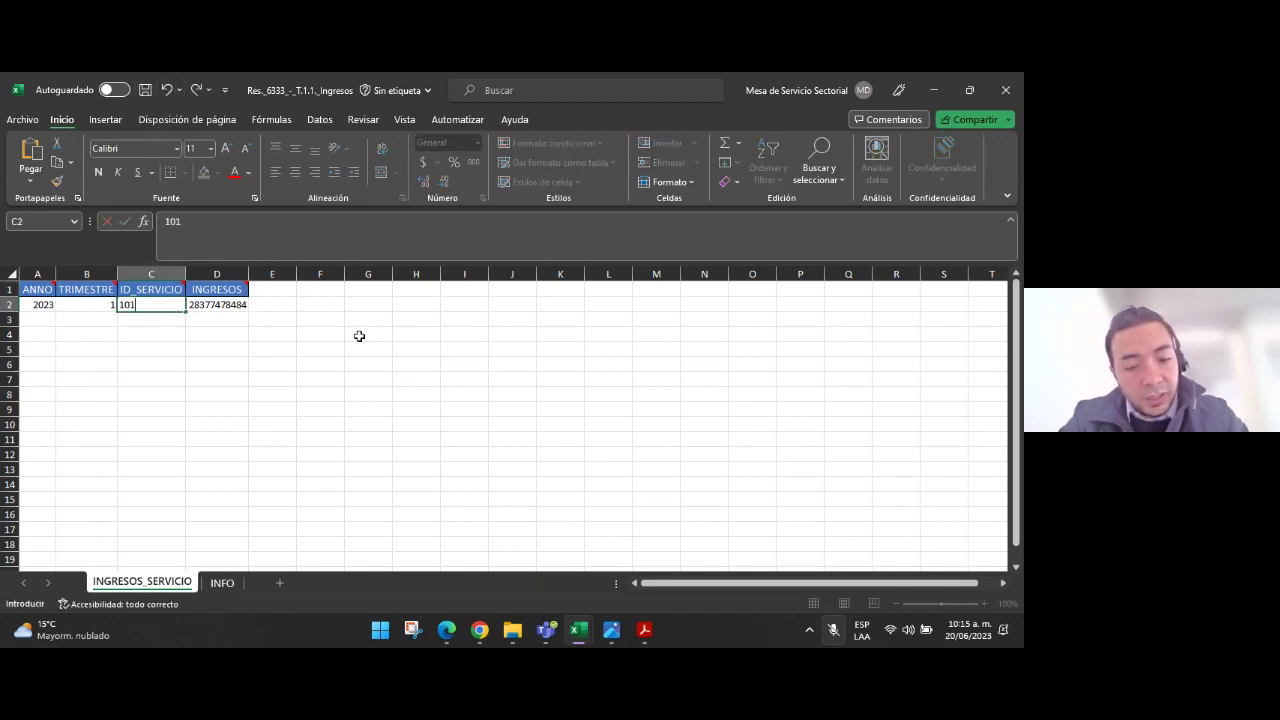
{"action": "type", "text": "1"}
{"action": "left_click", "coordinate": [359, 336]}
{"action": "key", "text": "ctrl+s"}
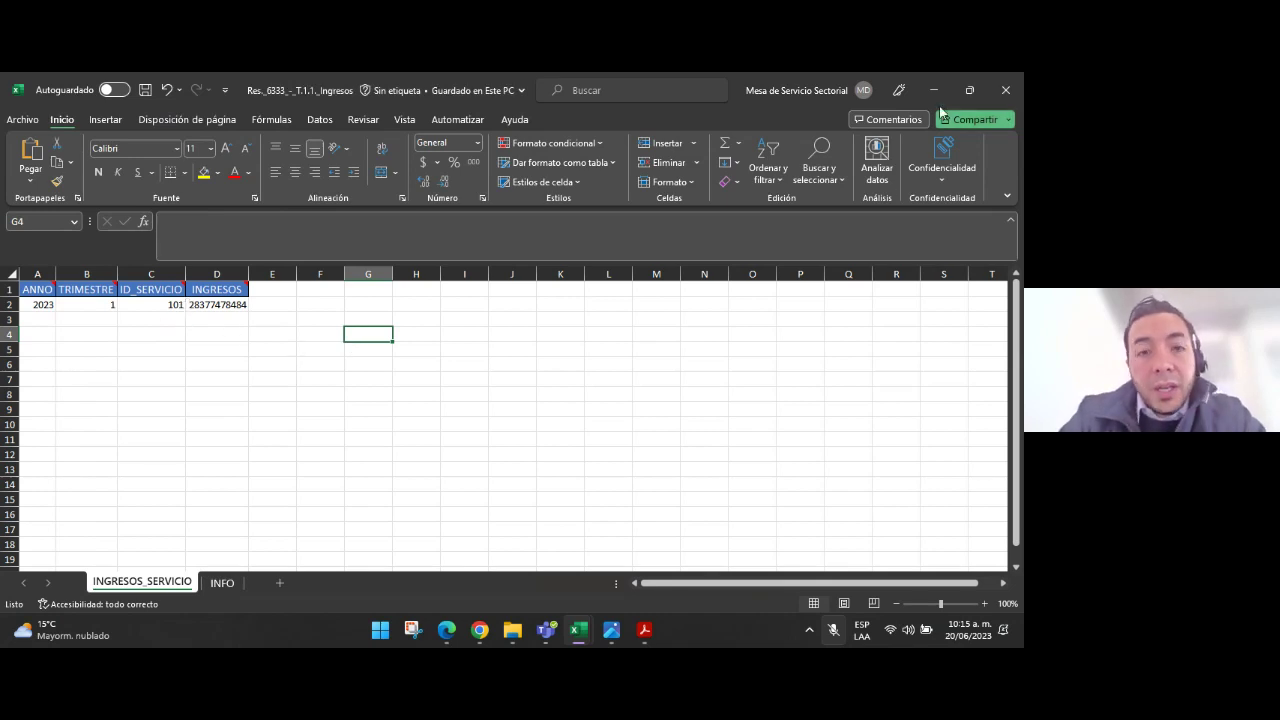
{"action": "key", "text": "alt+Tab"}
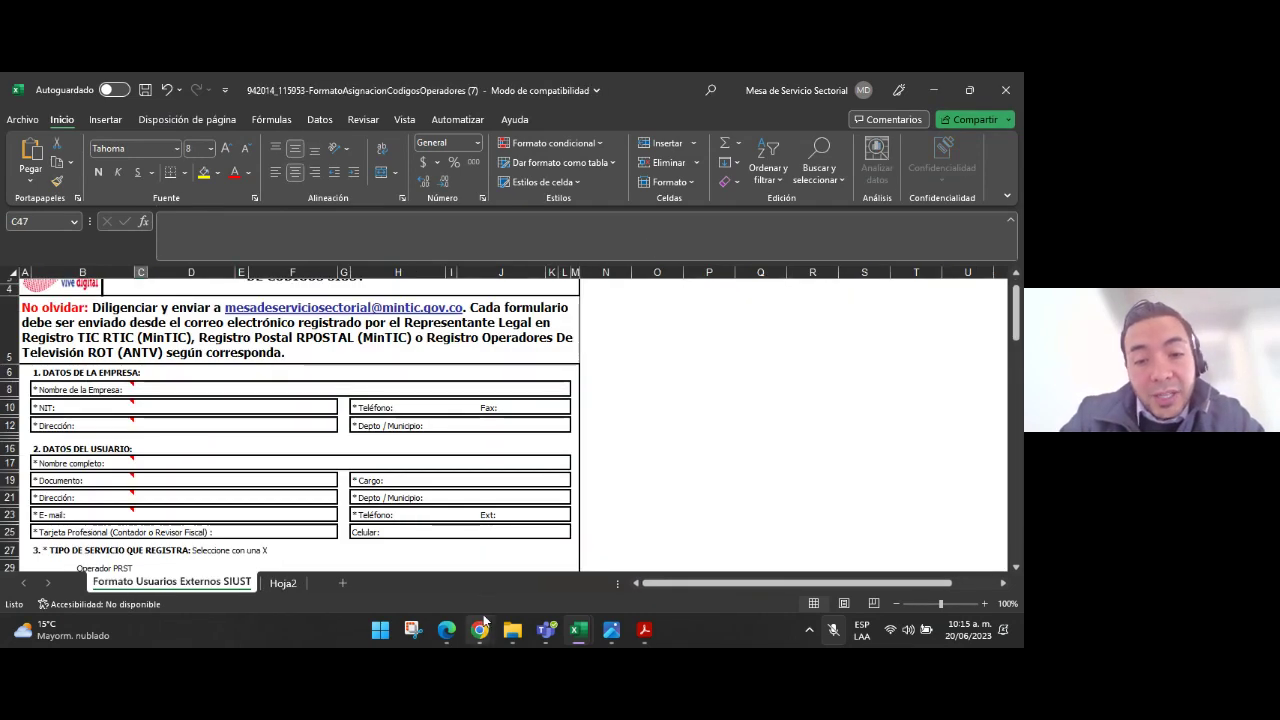
Step: Back on the HECAA upload page, copy the envío number and cancel the failed upload
{"action": "left_click", "coordinate": [530, 525]}
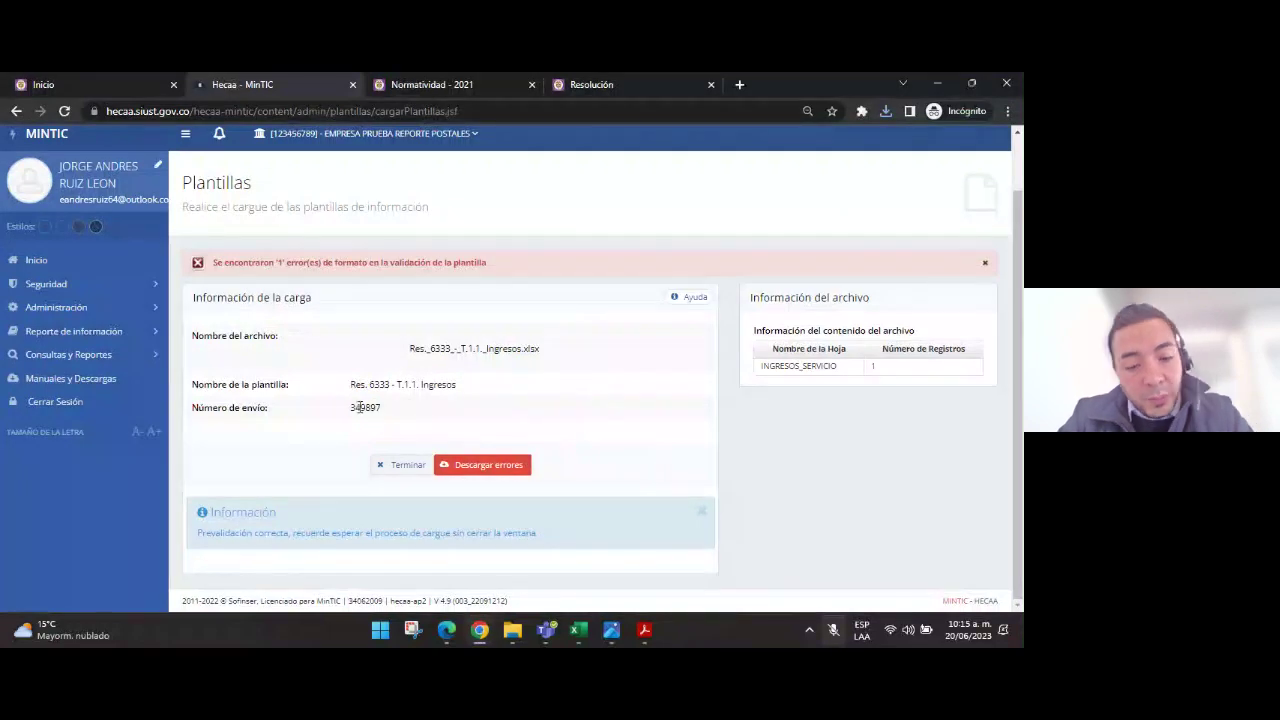
{"action": "double_click", "coordinate": [366, 407]}
{"action": "key", "text": "ctrl+c"}
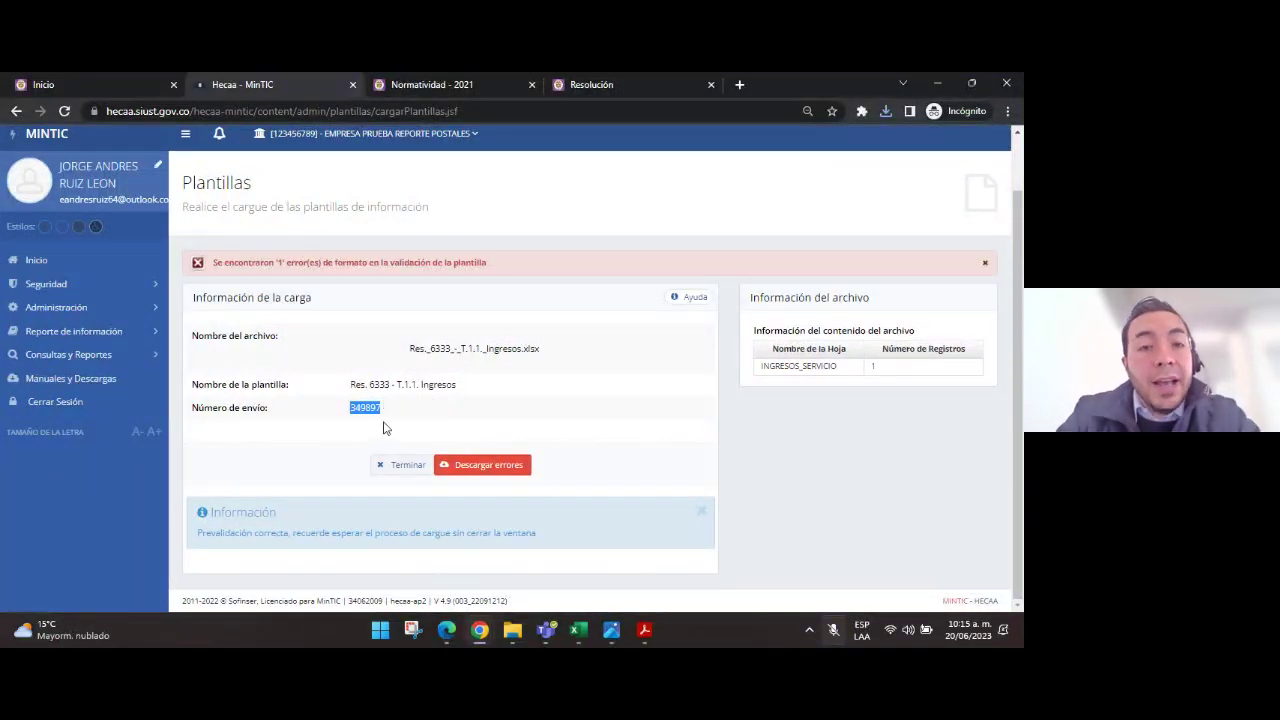
{"action": "left_click", "coordinate": [399, 466]}
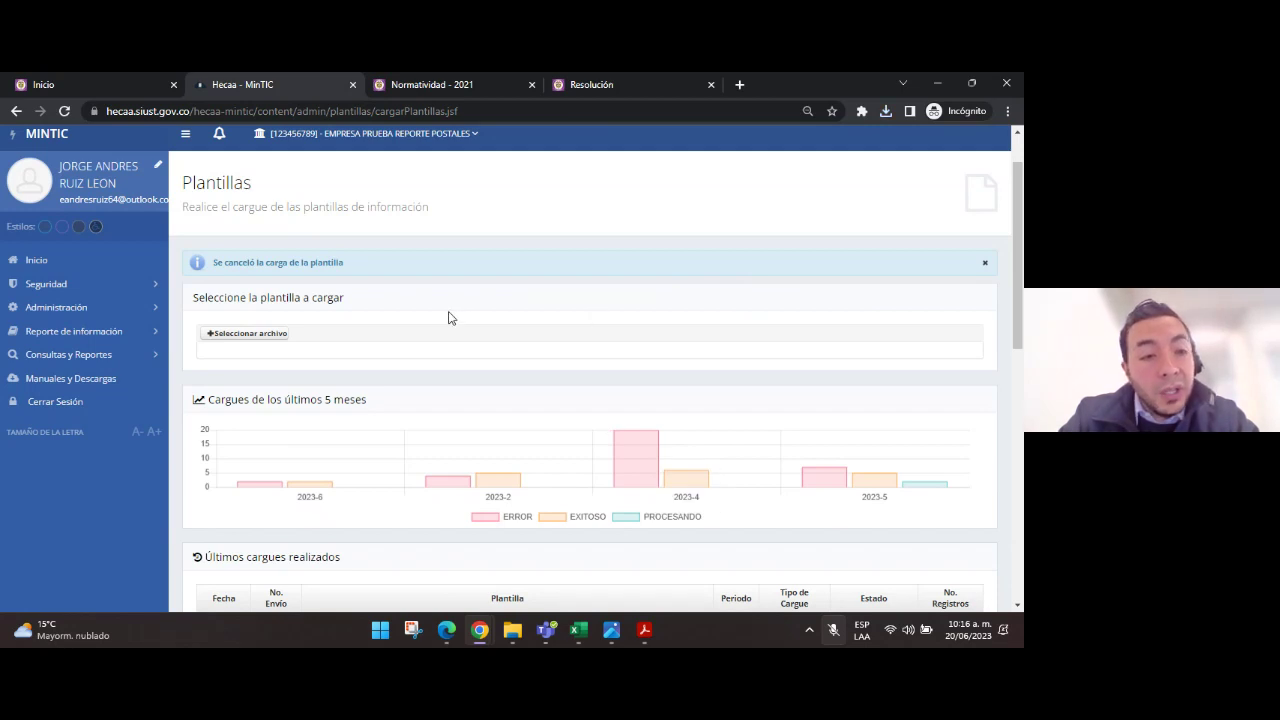
Step: Look up upload errors for the pasted envío 349897, which reports no associated errors
{"action": "left_click", "coordinate": [120, 334]}
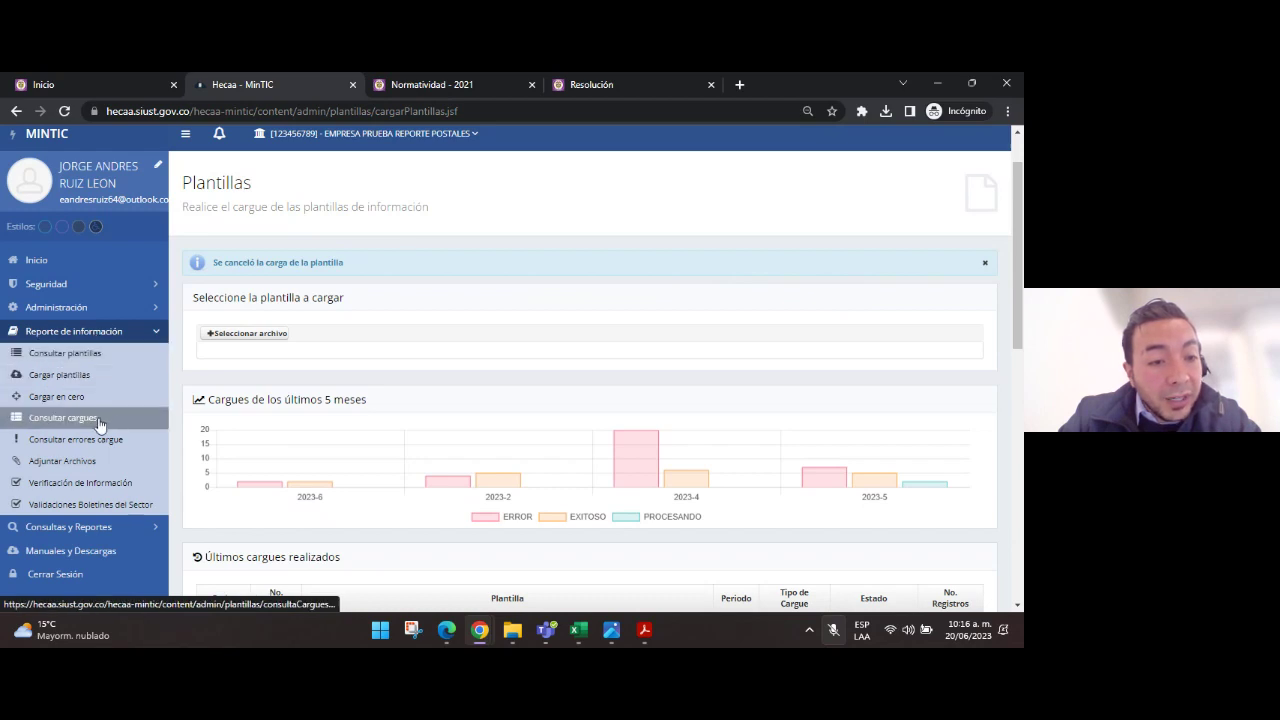
{"action": "left_click", "coordinate": [87, 443]}
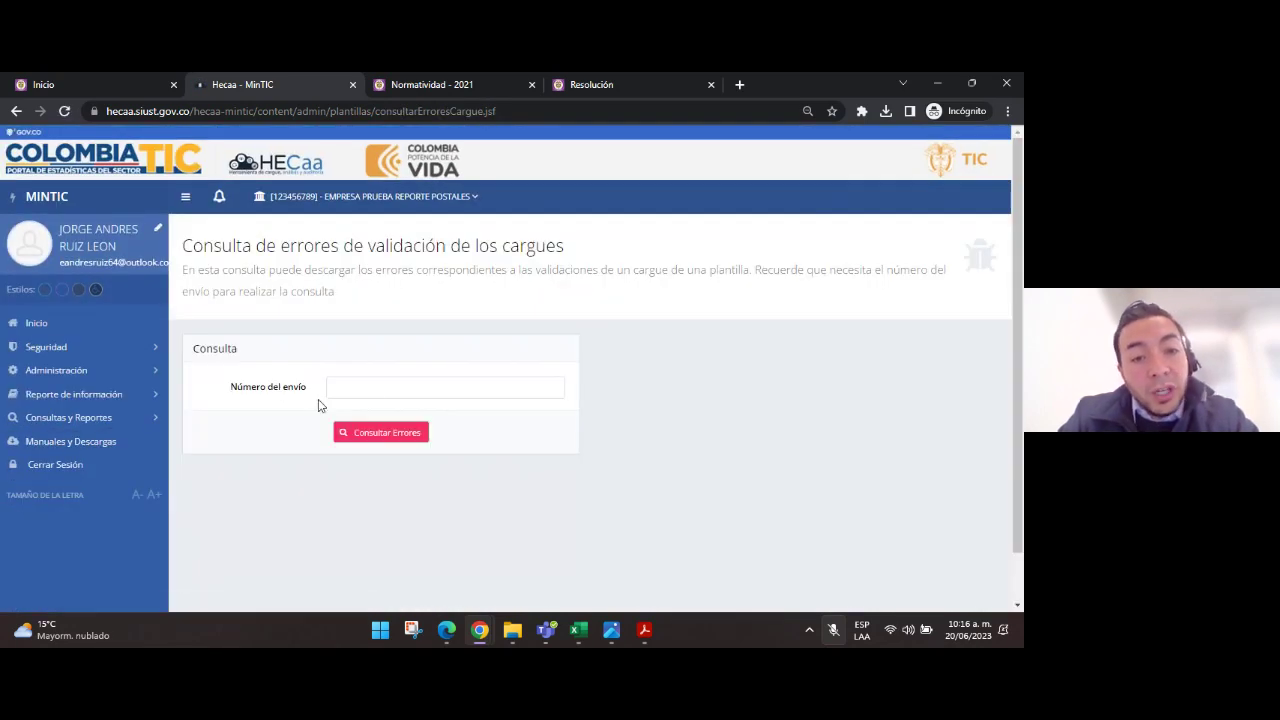
{"action": "left_click", "coordinate": [369, 390]}
{"action": "key", "text": "ctrl+v"}
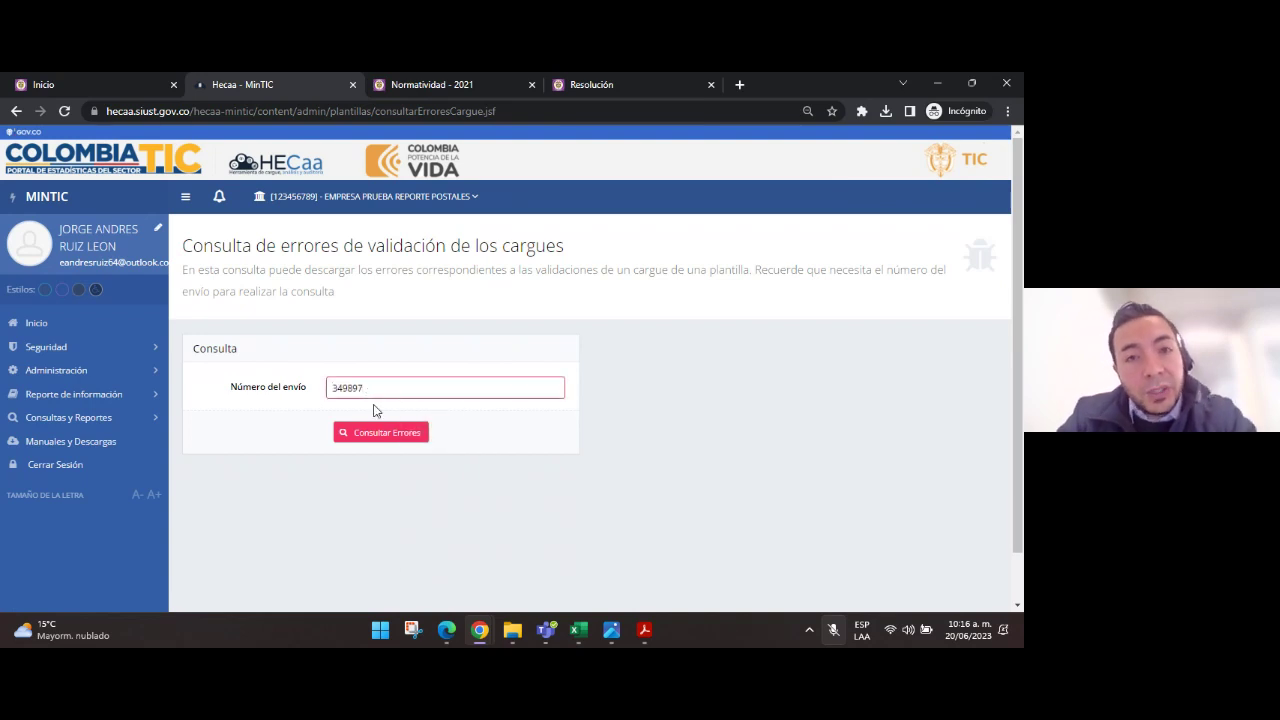
{"action": "left_click", "coordinate": [369, 433]}
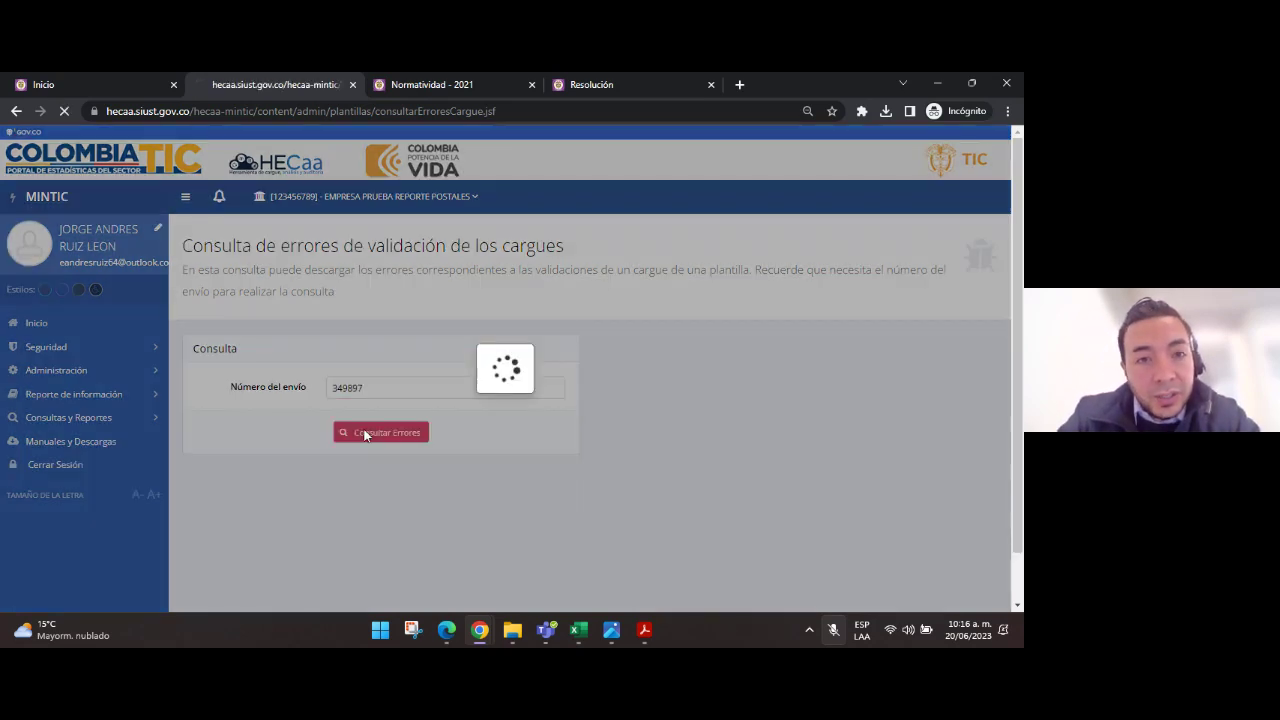
{"action": "scroll", "coordinate": [370, 428], "scroll_direction": "down", "scroll_amount": 1}
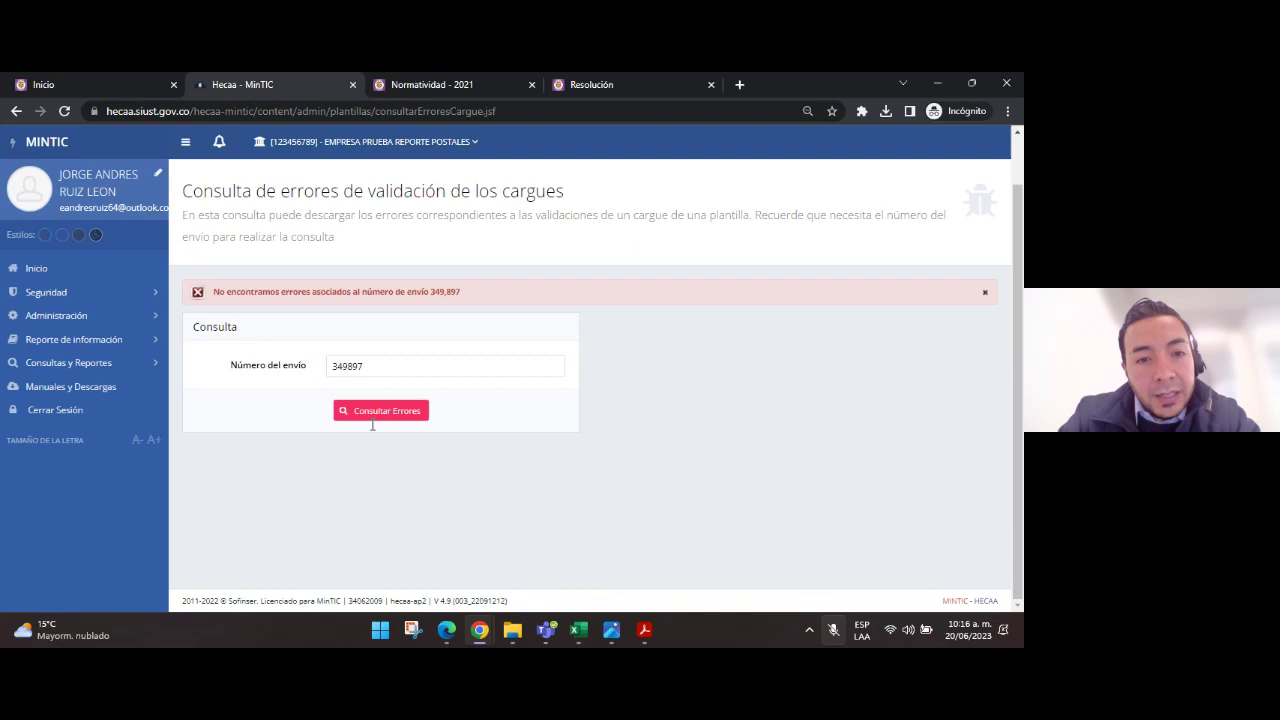
{"action": "left_click", "coordinate": [398, 367]}
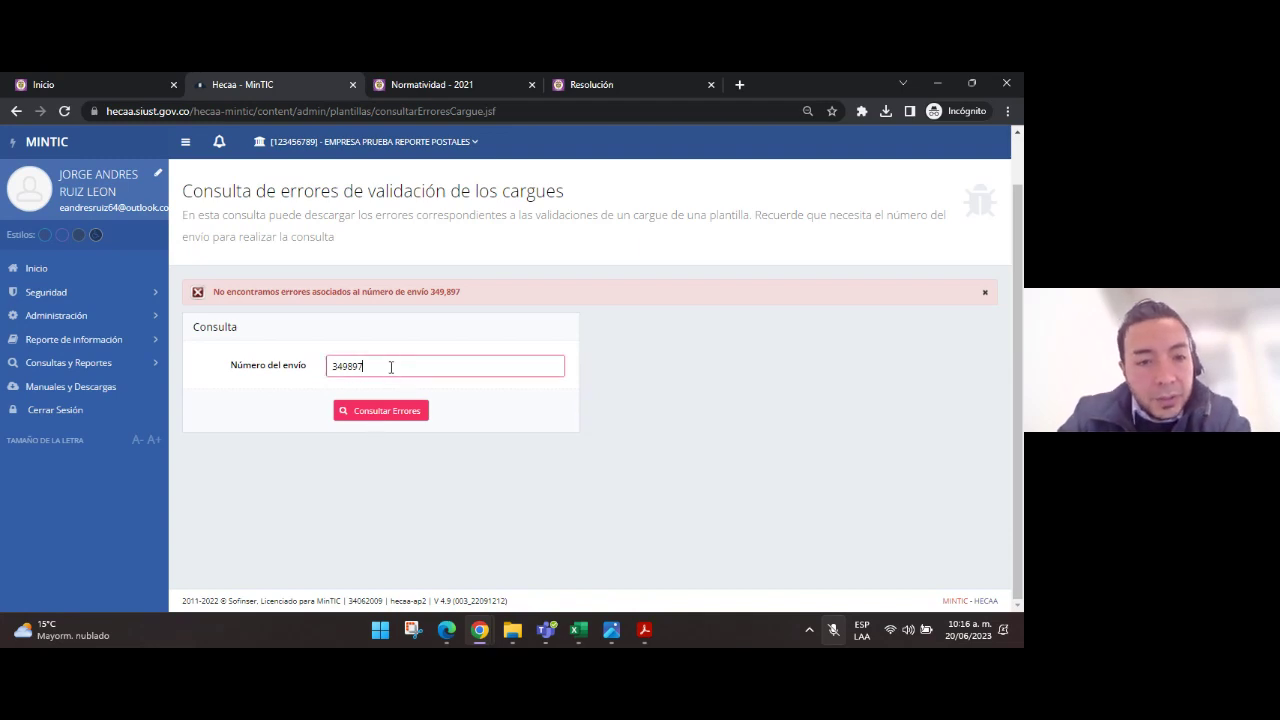
Step: Open Consultar plantillas from the Reporte de información menu
{"action": "left_click", "coordinate": [100, 318]}
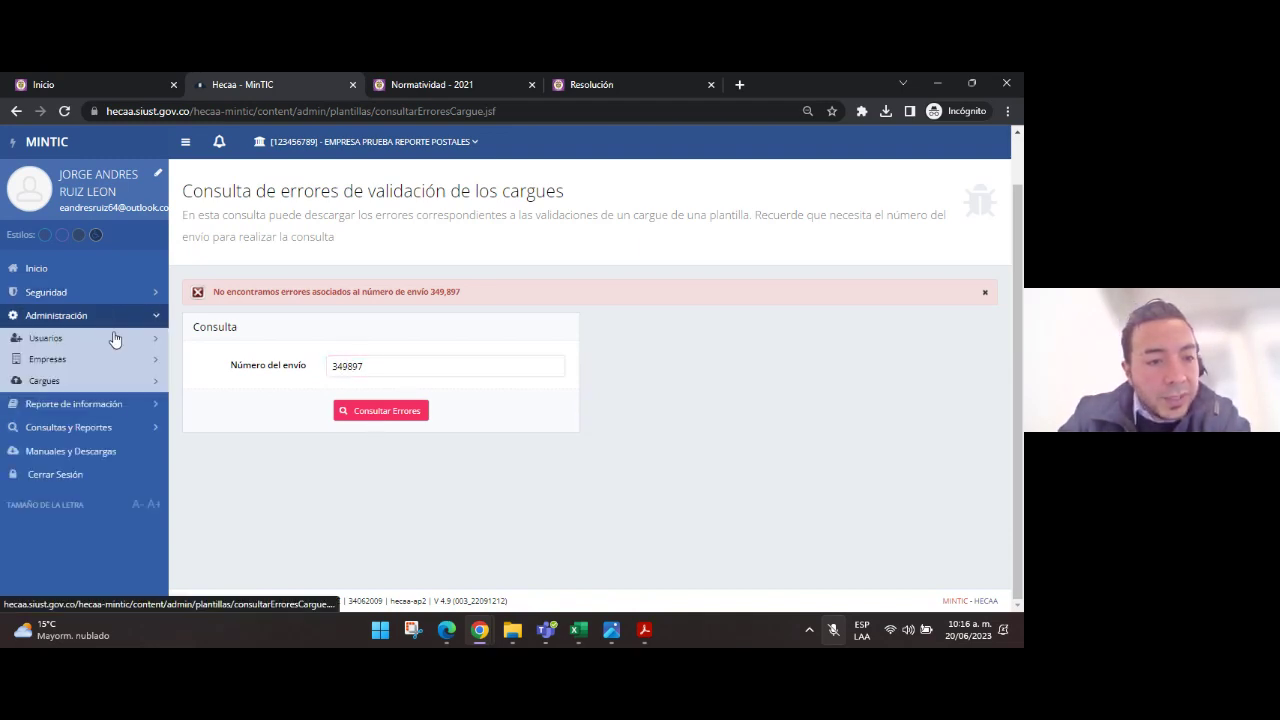
{"action": "left_click", "coordinate": [105, 405]}
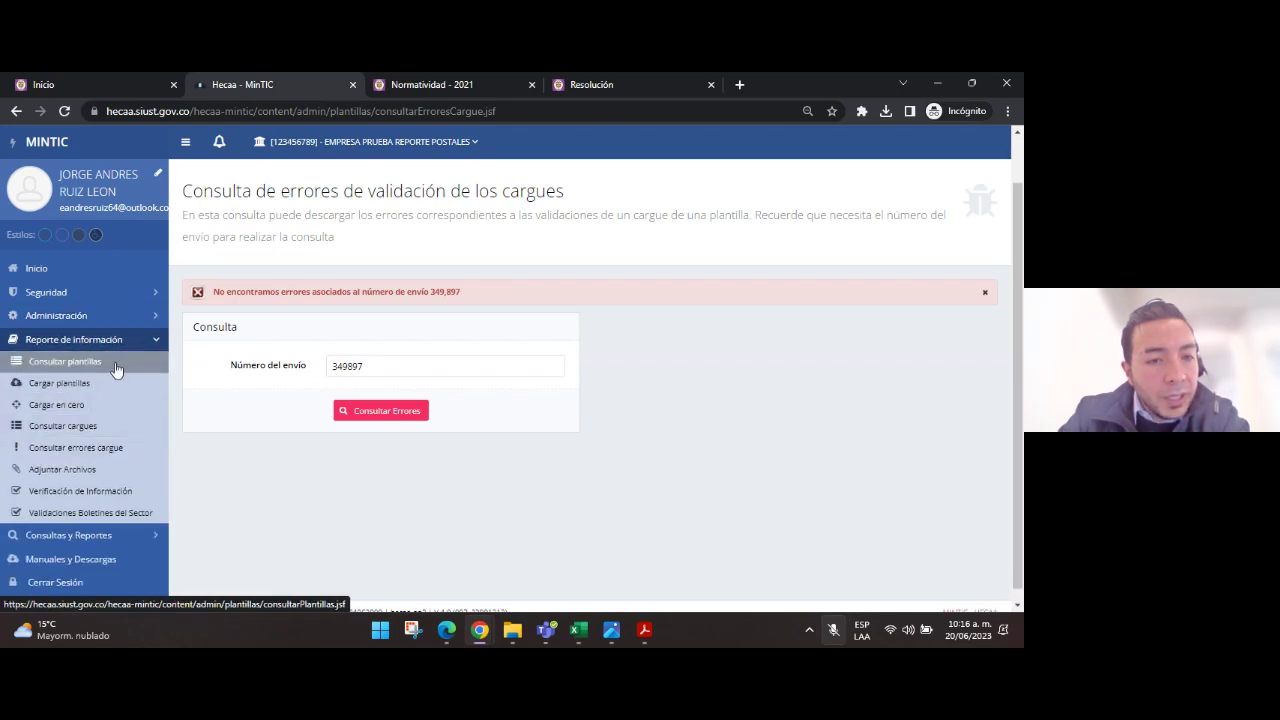
{"action": "left_click", "coordinate": [115, 366]}
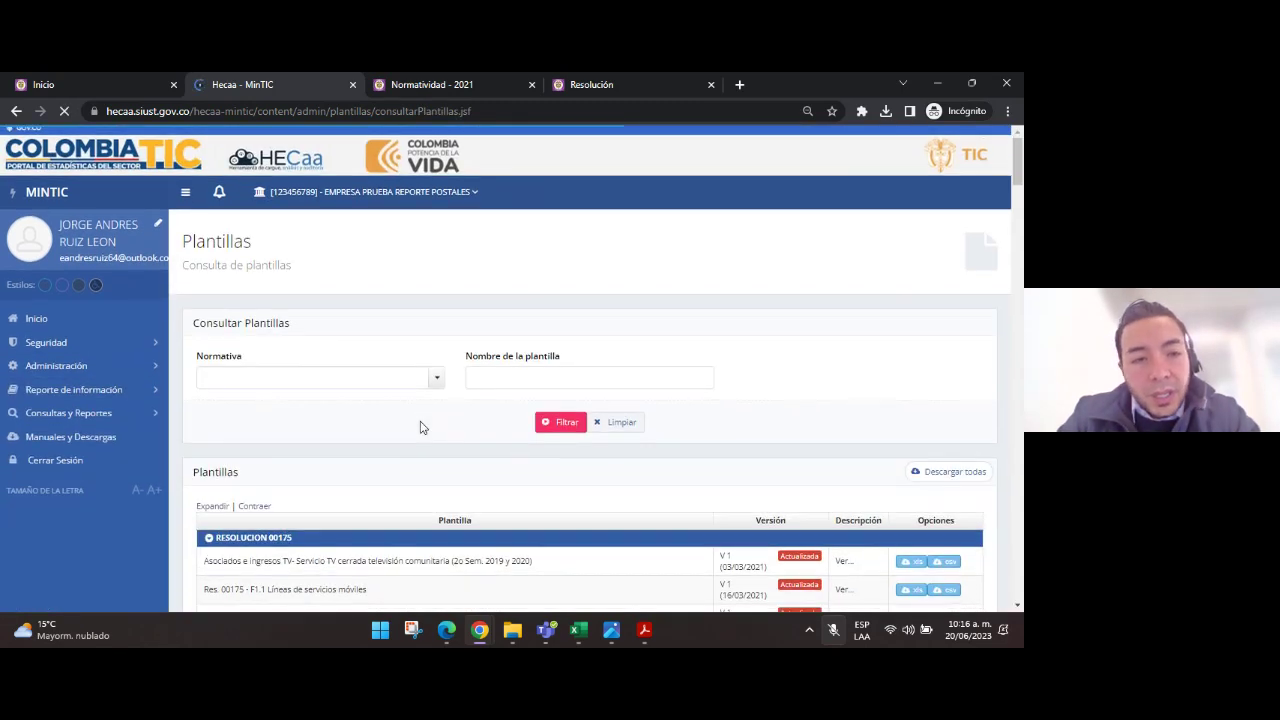
Step: Open Cargar plantillas and copy envío 349897 from the Últimos cargues realizados list
{"action": "left_click", "coordinate": [123, 391]}
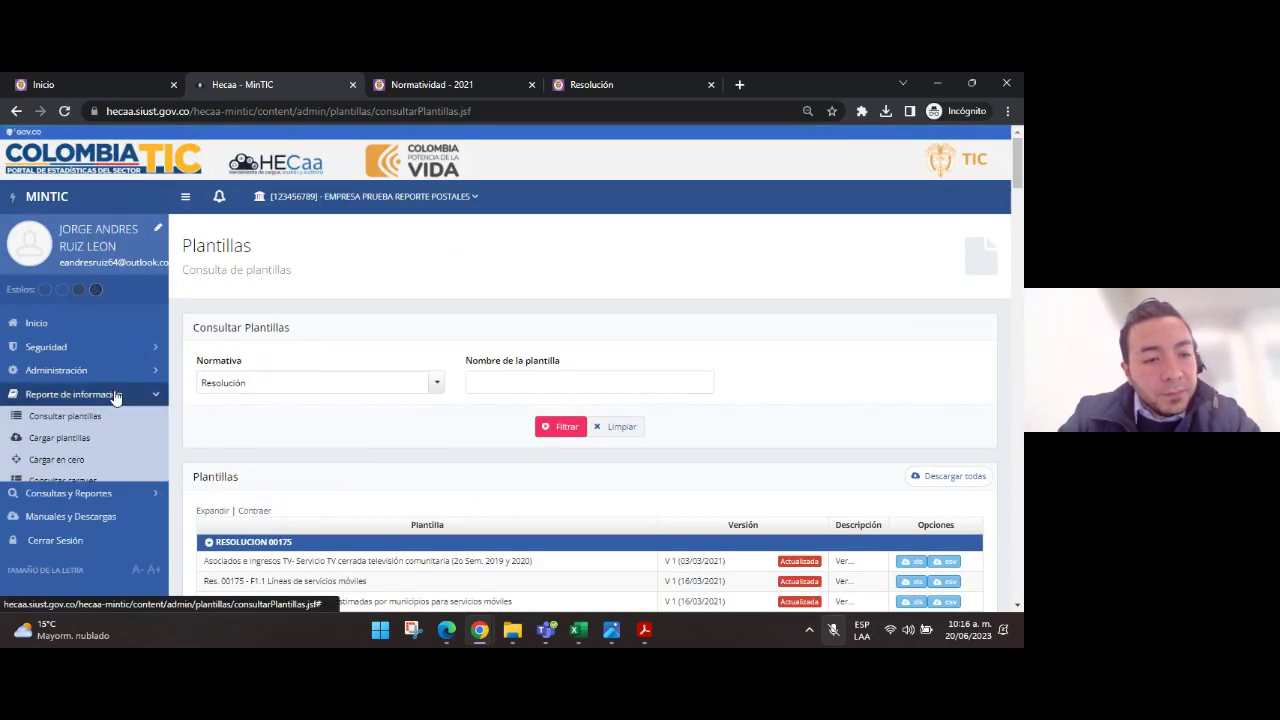
{"action": "left_click", "coordinate": [72, 444]}
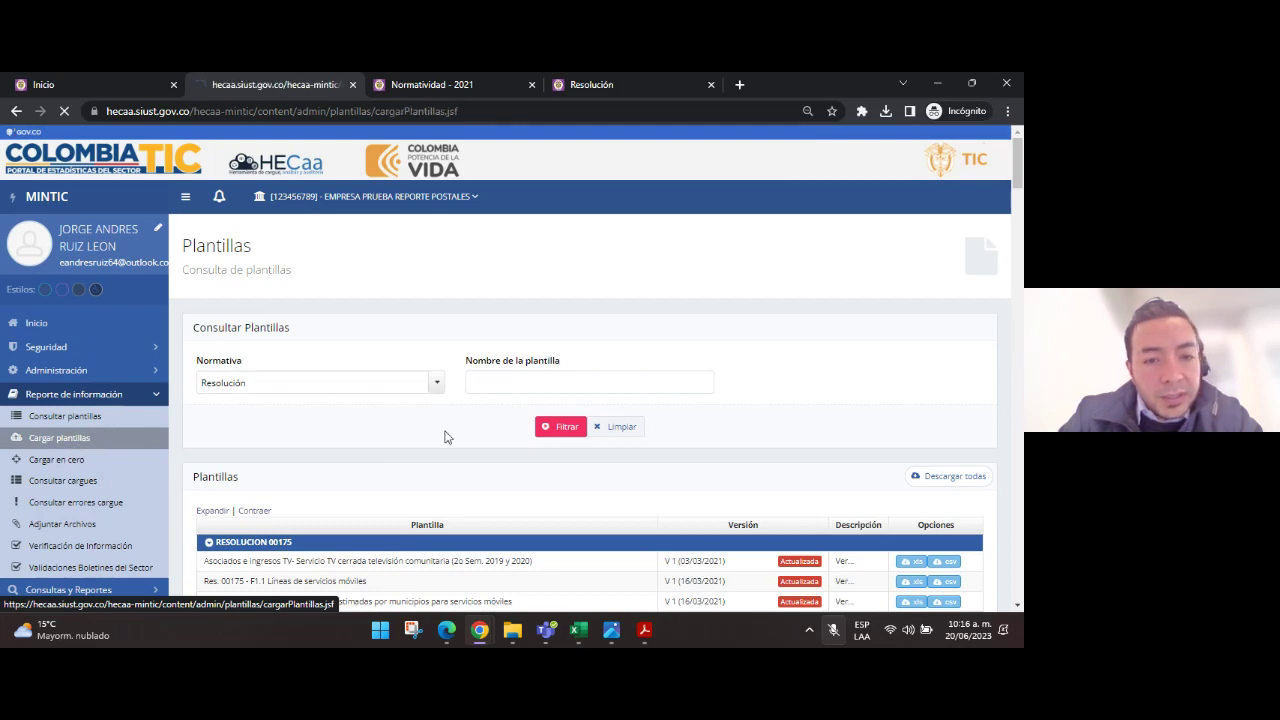
{"action": "scroll", "coordinate": [515, 421], "scroll_direction": "down", "scroll_amount": 4}
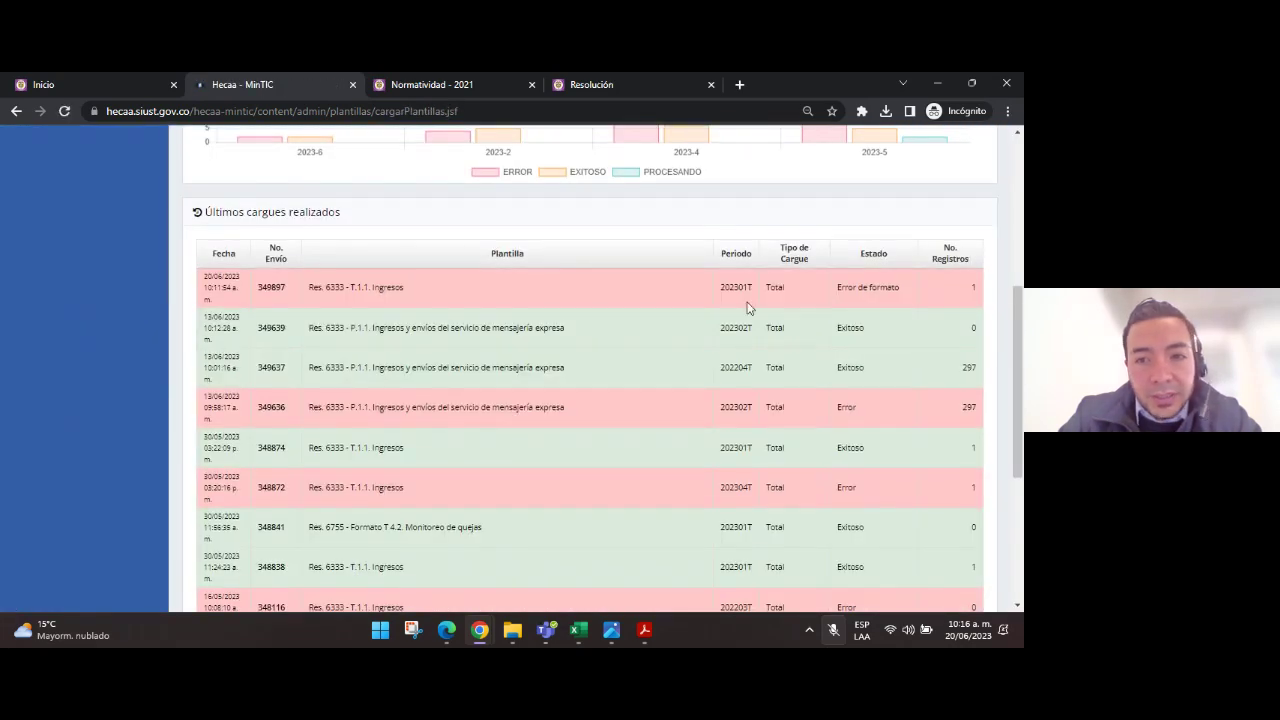
{"action": "double_click", "coordinate": [271, 288]}
{"action": "key", "text": "ctrl+c"}
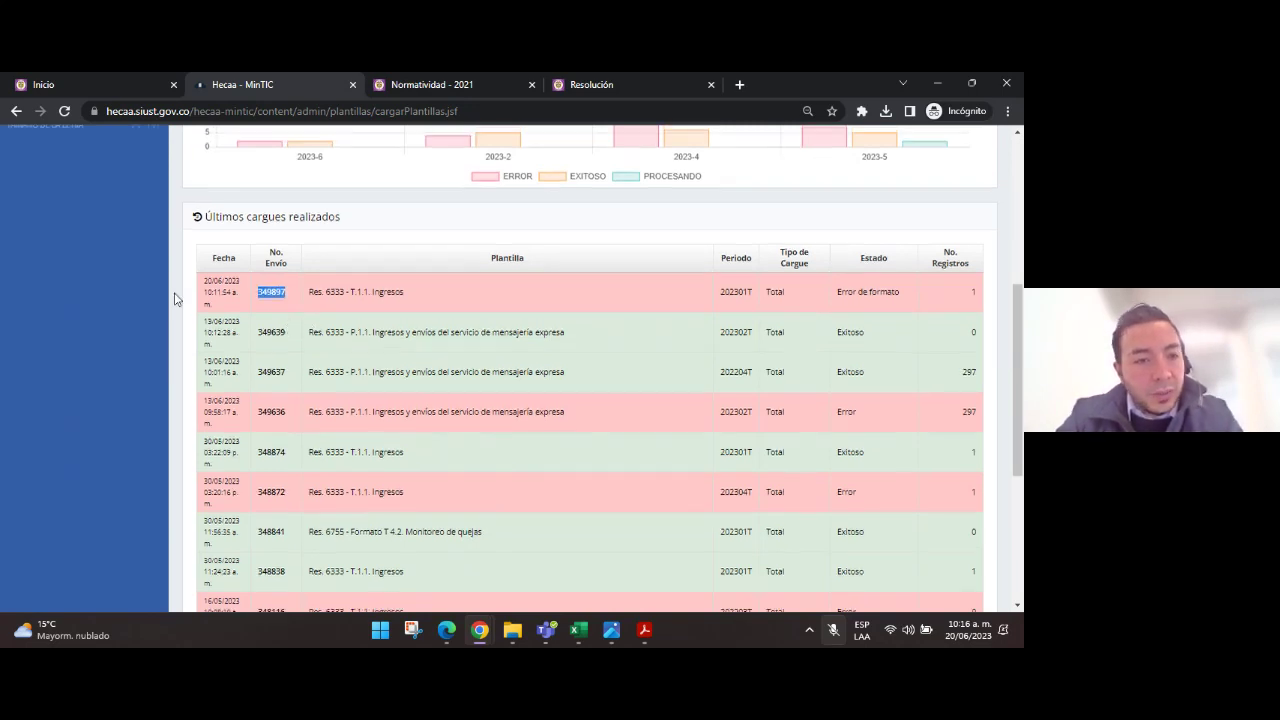
{"action": "scroll", "coordinate": [80, 330], "scroll_direction": "up", "scroll_amount": 3}
{"action": "left_click", "coordinate": [82, 322]}
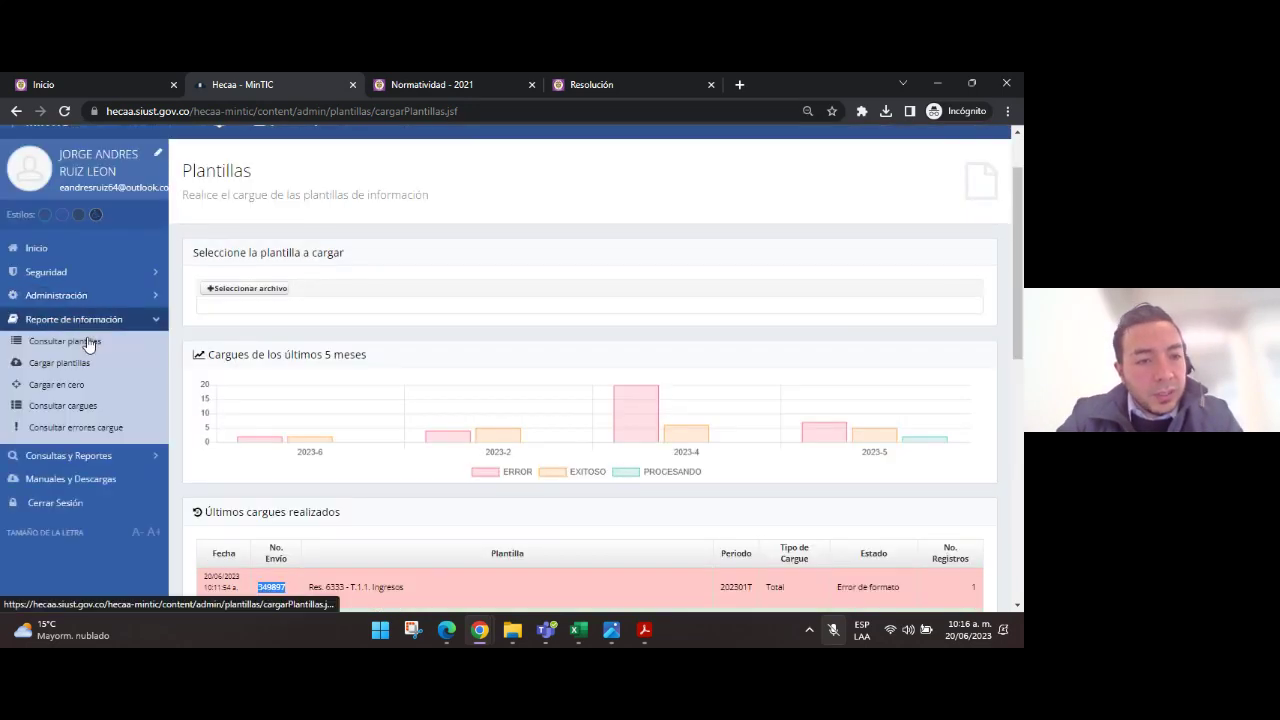
Step: Query upload errors for envío 349897, confirming none are associated
{"action": "left_click", "coordinate": [90, 431]}
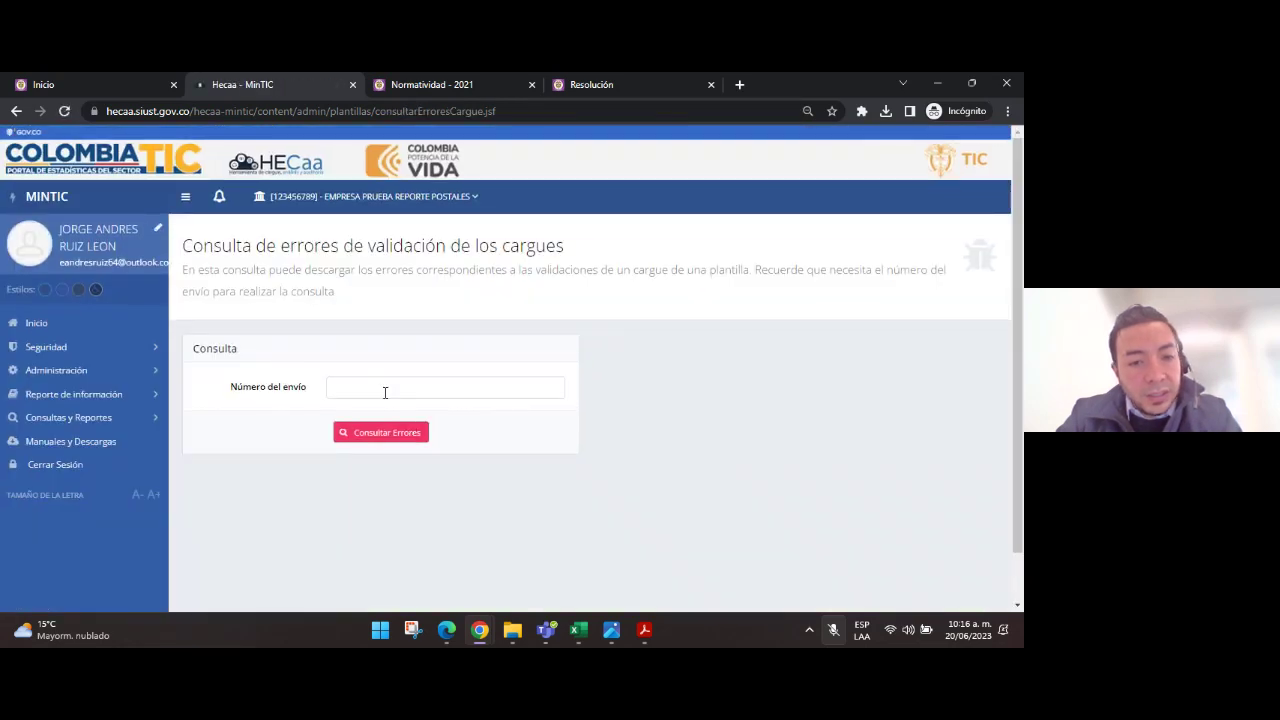
{"action": "left_click", "coordinate": [384, 389]}
{"action": "key", "text": "ctrl+v"}
{"action": "left_click", "coordinate": [369, 428]}
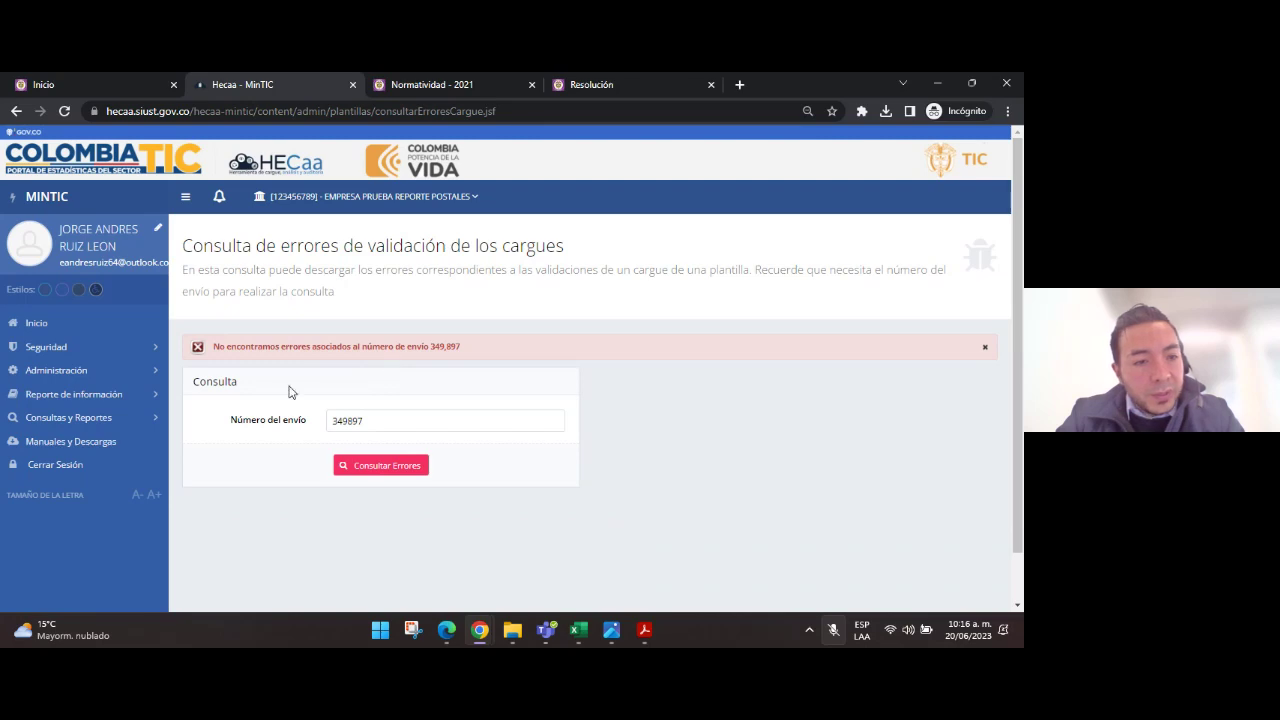
Step: Copy envío 348872 from the upload page's recent loads and reopen Consultar errores cargue
{"action": "left_click", "coordinate": [93, 396]}
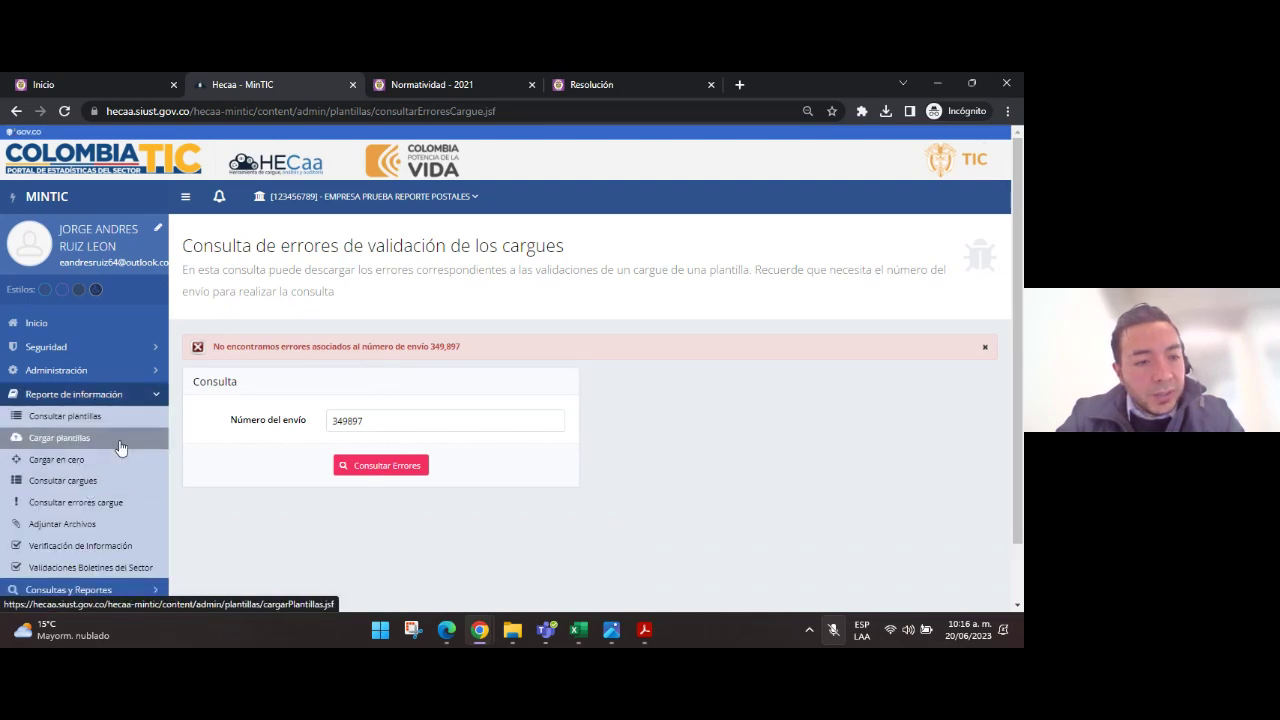
{"action": "left_click", "coordinate": [119, 440]}
{"action": "scroll", "coordinate": [250, 437], "scroll_direction": "down", "scroll_amount": 5}
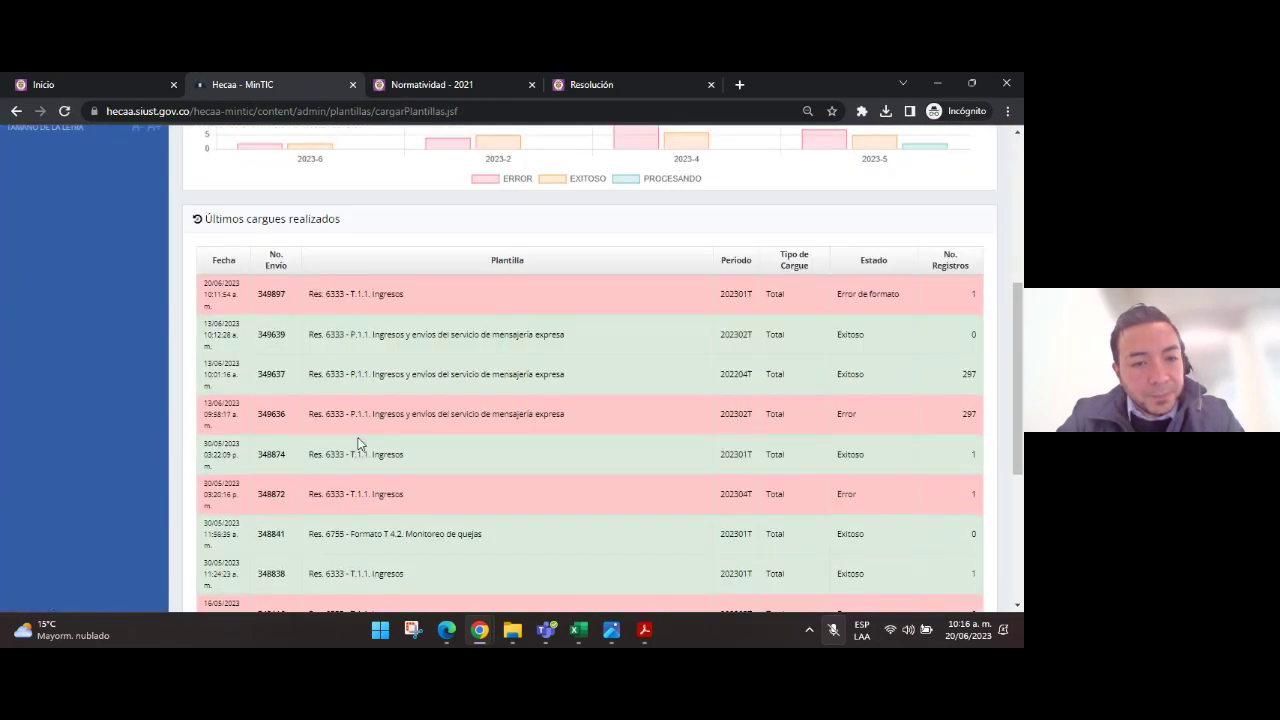
{"action": "double_click", "coordinate": [268, 487]}
{"action": "key", "text": "ctrl+c"}
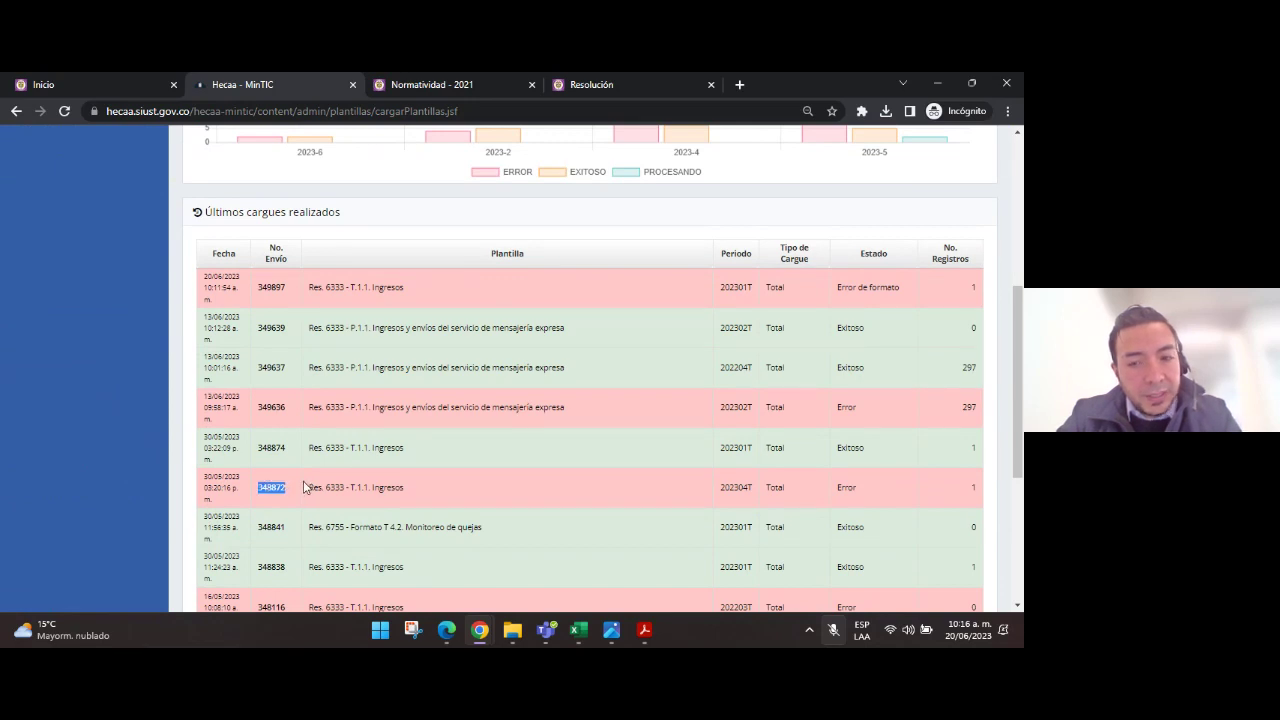
{"action": "scroll", "coordinate": [289, 466], "scroll_direction": "up", "scroll_amount": 5}
{"action": "left_click", "coordinate": [105, 398]}
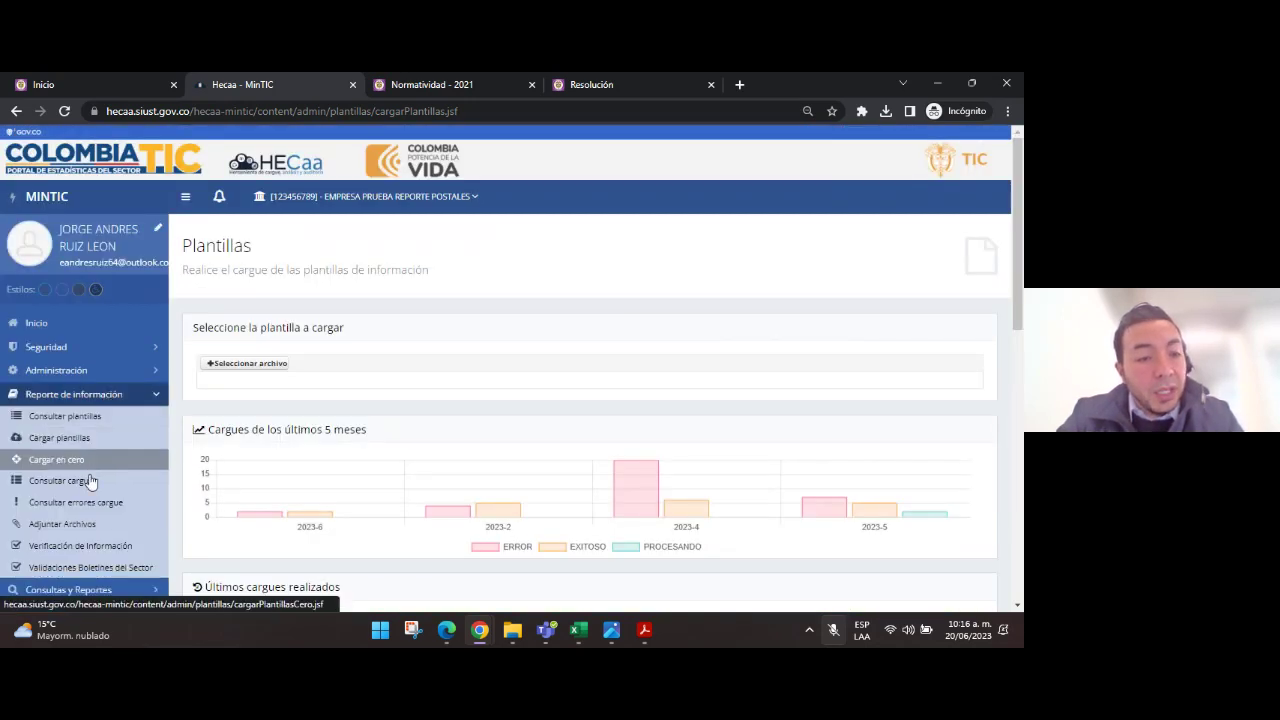
{"action": "left_click", "coordinate": [90, 502]}
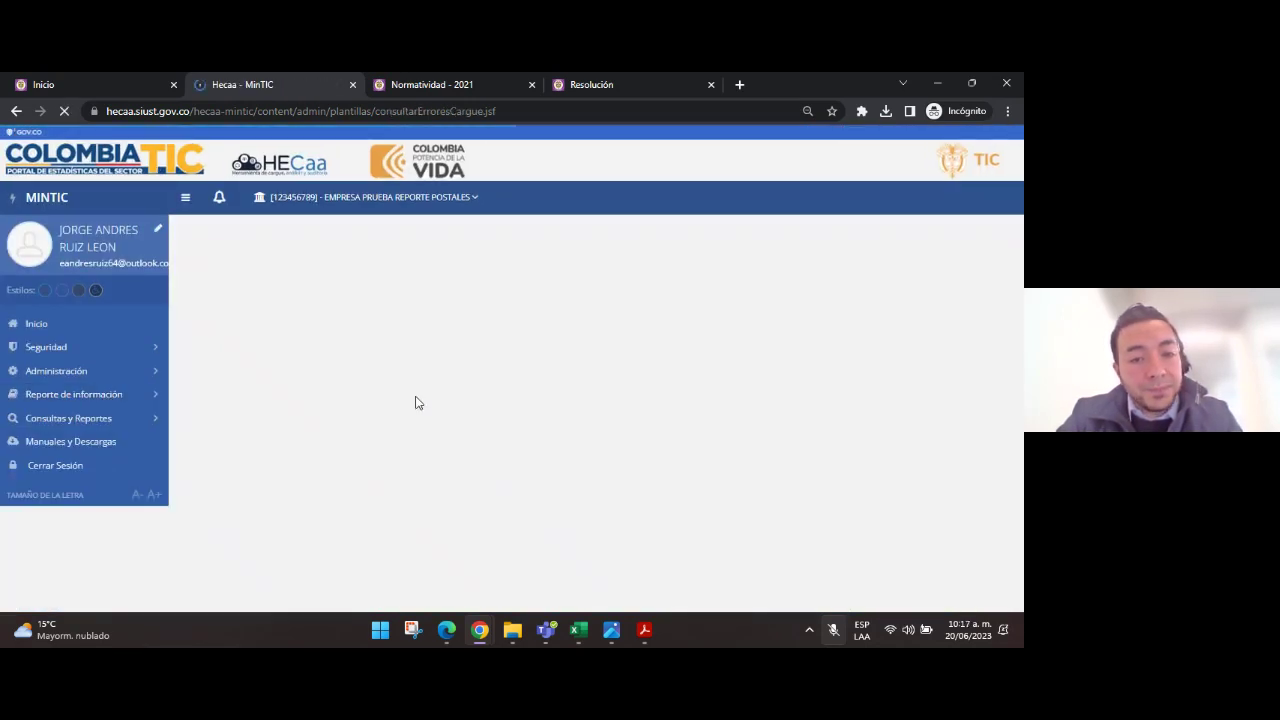
Step: Query envío 348872, review its 20231 vs 20234 period-mismatch error, and download the report
{"action": "left_click", "coordinate": [374, 387]}
{"action": "key", "text": "ctrl+v"}
{"action": "left_click", "coordinate": [360, 433]}
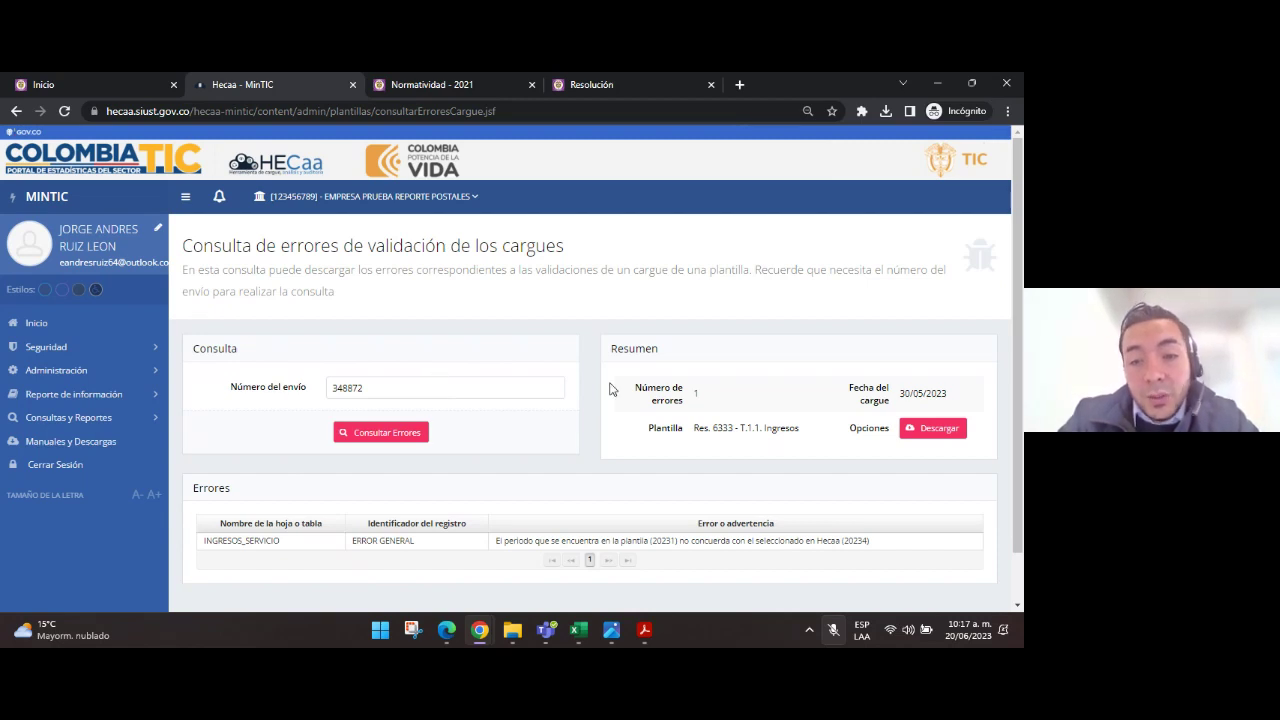
{"action": "scroll", "coordinate": [640, 440], "scroll_direction": "down", "scroll_amount": 1}
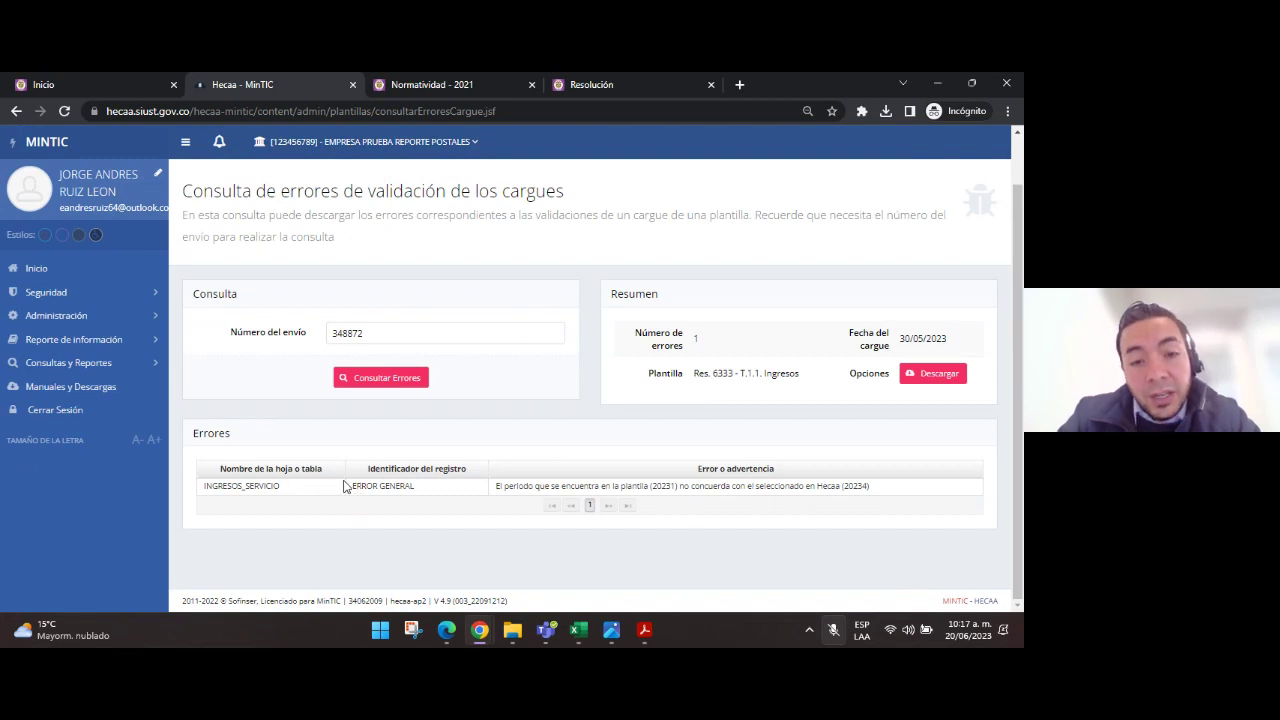
{"action": "left_click_drag", "start_coordinate": [347, 486], "coordinate": [420, 490]}
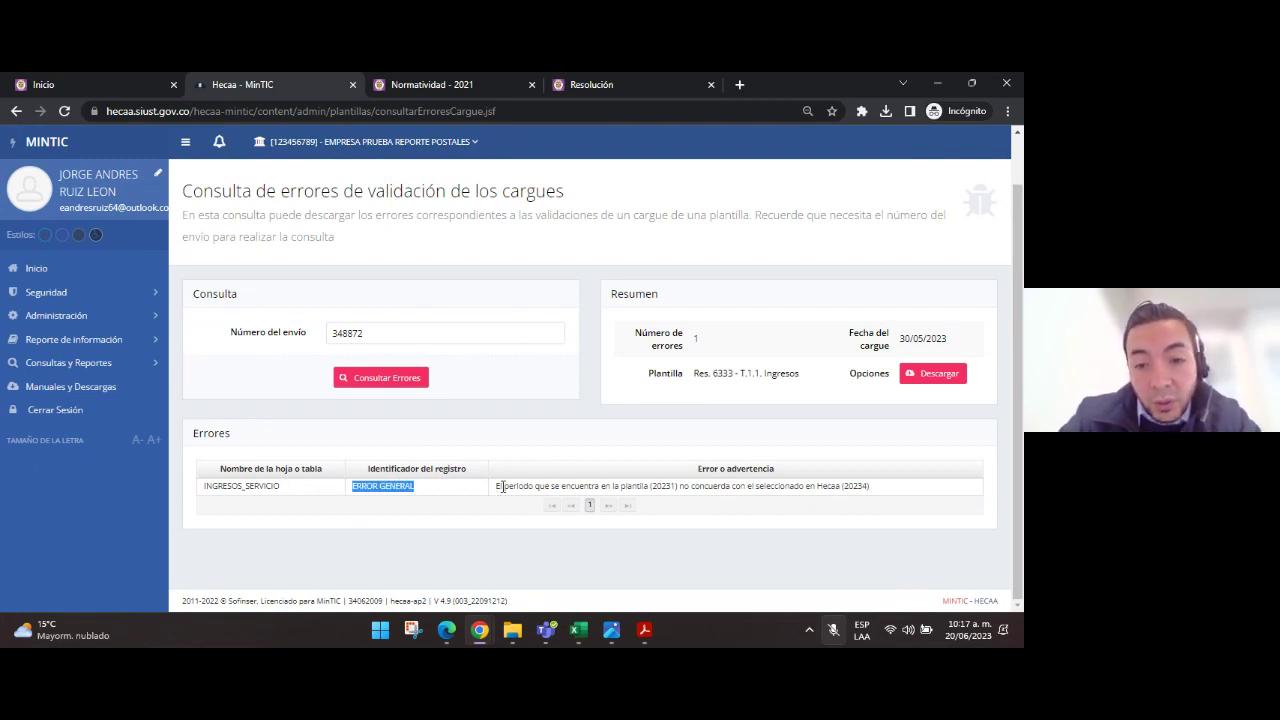
{"action": "left_click_drag", "start_coordinate": [500, 486], "coordinate": [707, 487]}
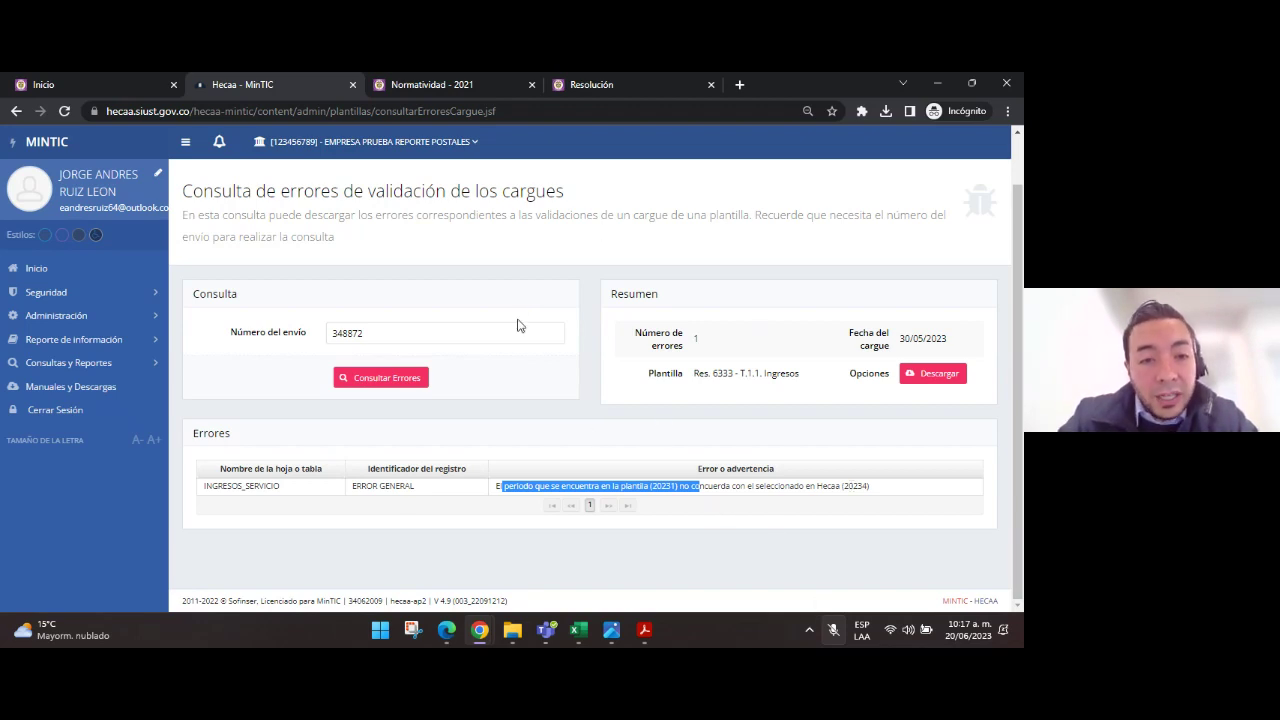
{"action": "left_click", "coordinate": [355, 332]}
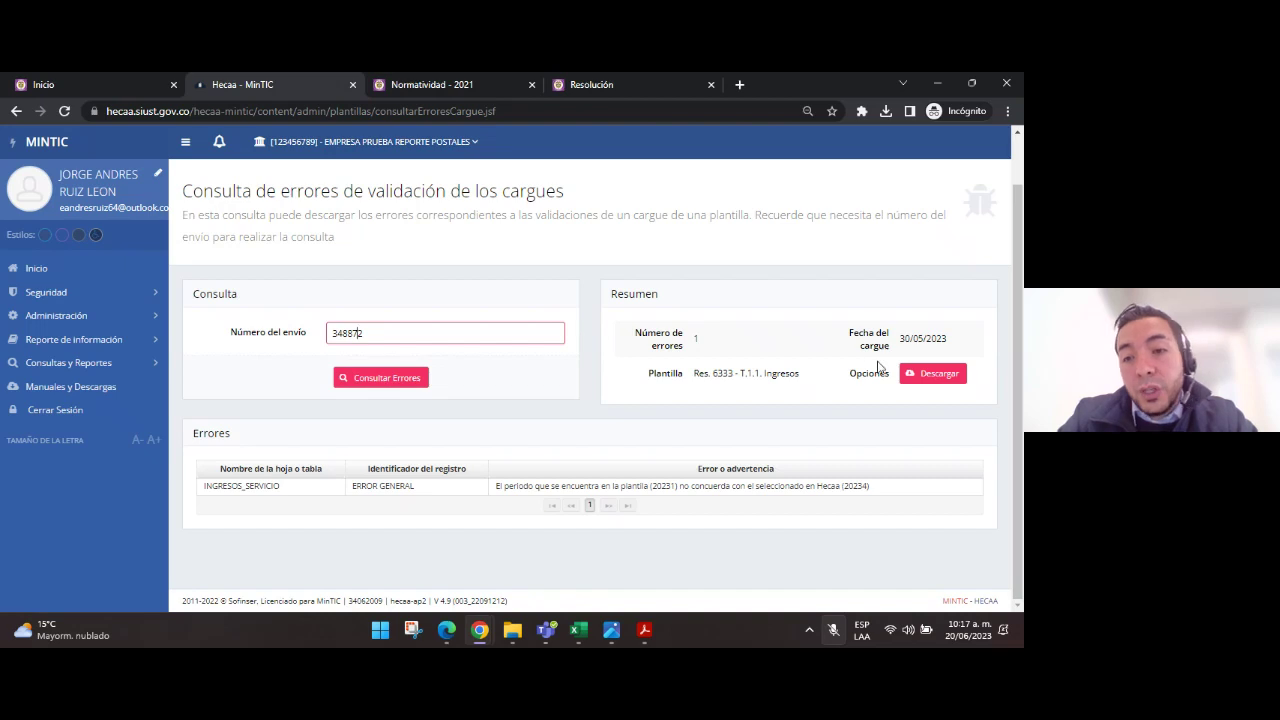
{"action": "left_click", "coordinate": [929, 378]}
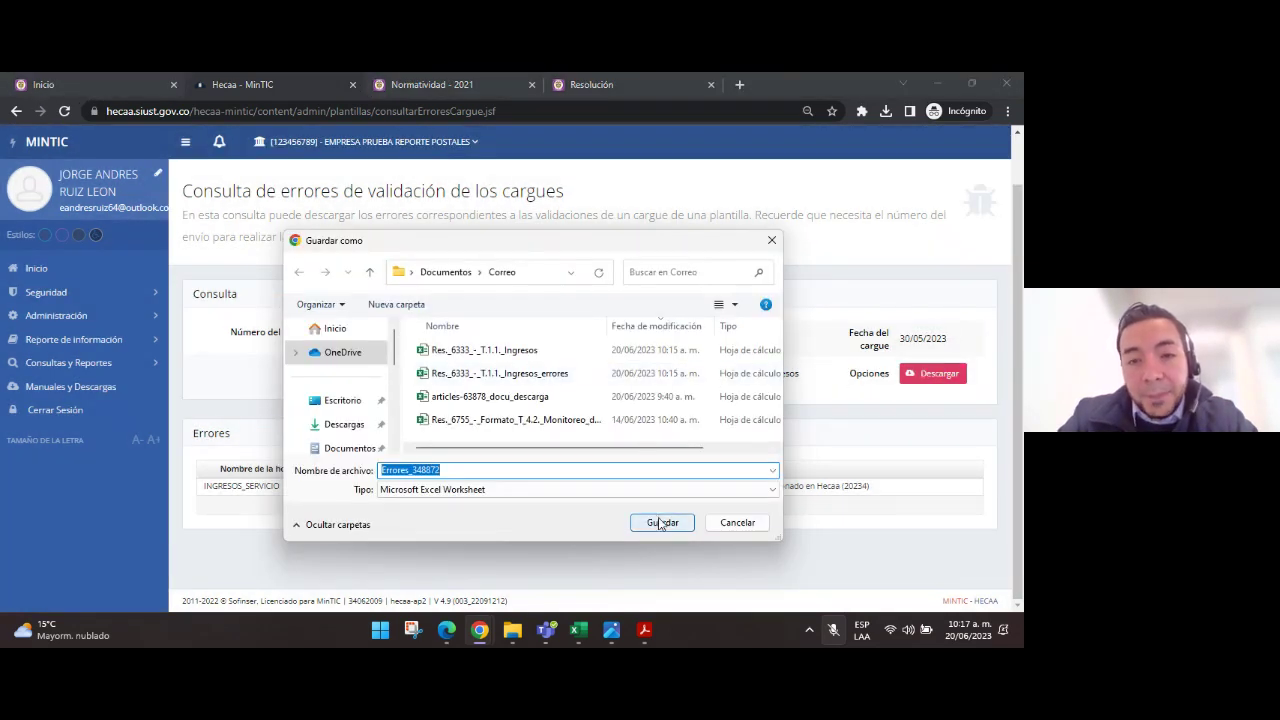
Step: Save Errores_348872.xlsx and open it from Chrome's downloads
{"action": "left_click", "coordinate": [661, 523]}
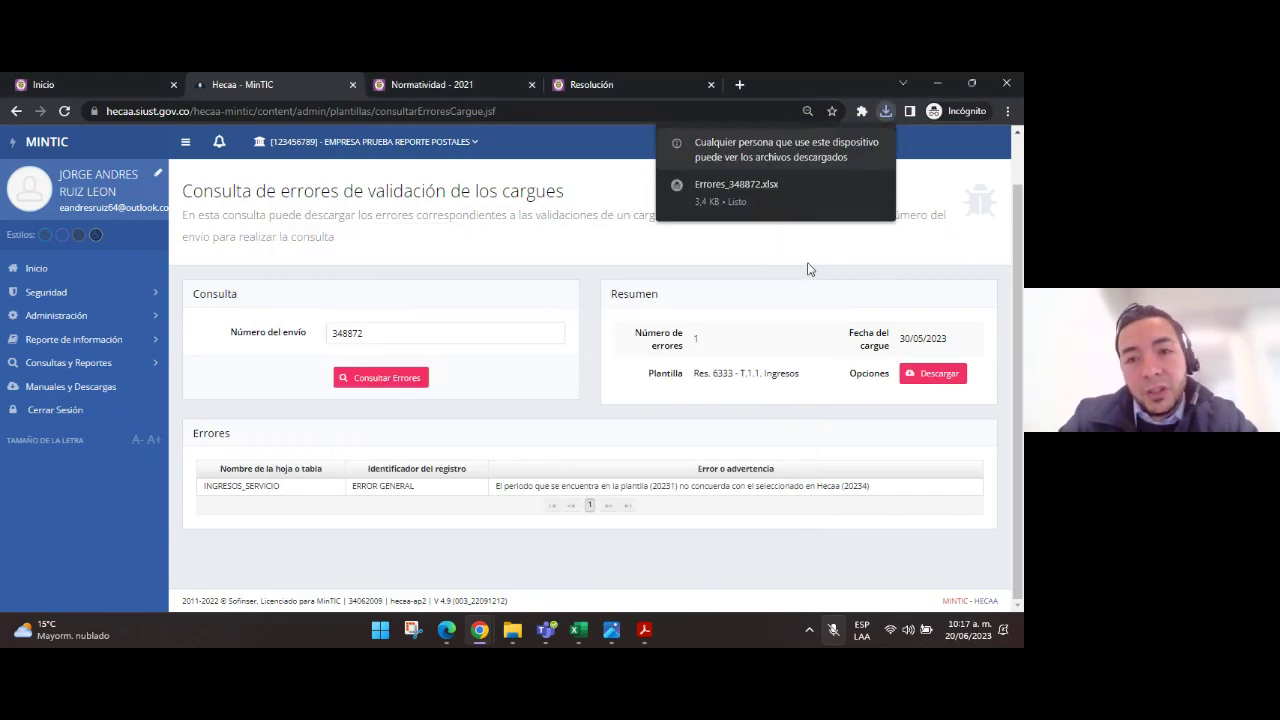
{"action": "left_click", "coordinate": [728, 190]}
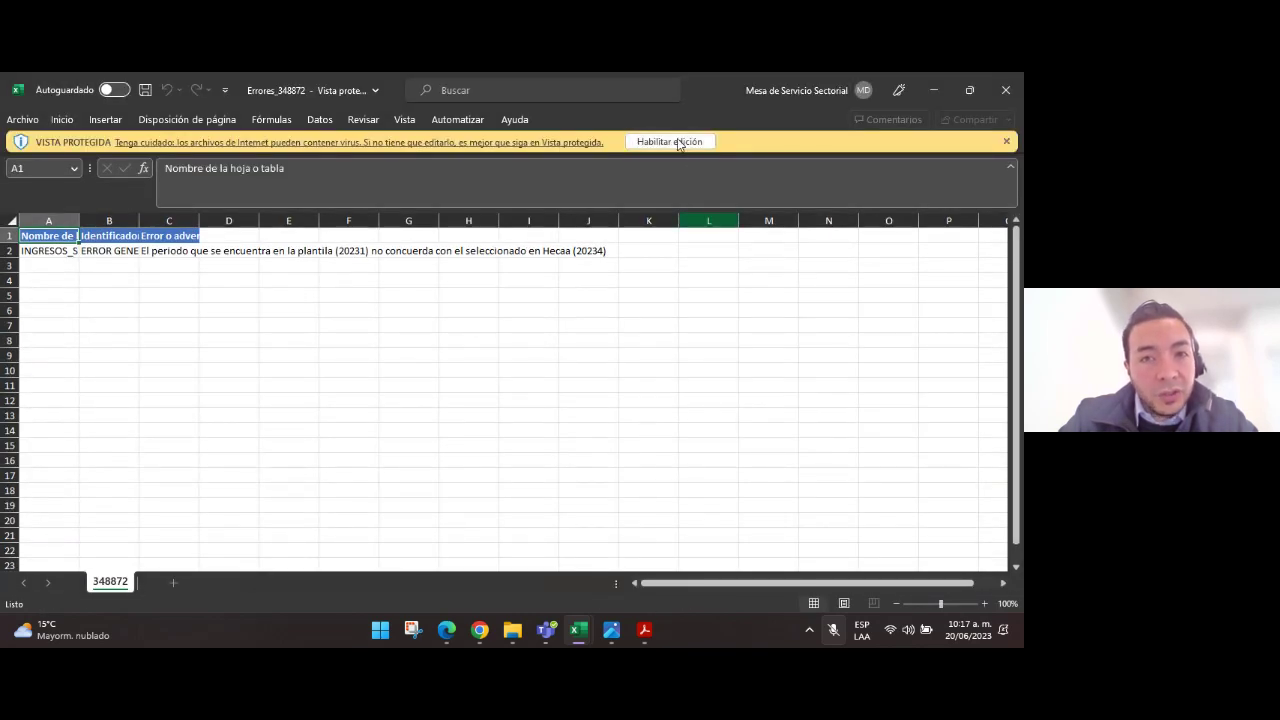
Step: Enable editing in Errores_348872, read the B2 identifier and C2 period-mismatch message, then switch windows
{"action": "left_click", "coordinate": [676, 138]}
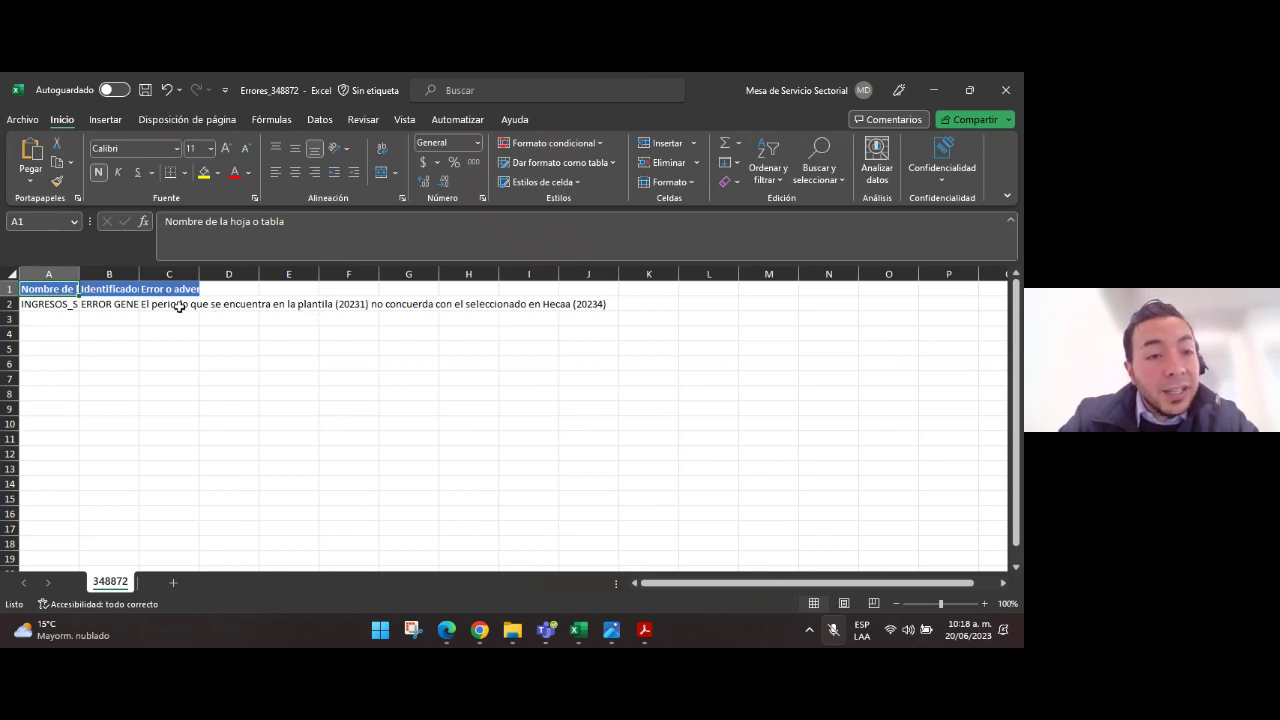
{"action": "left_click", "coordinate": [128, 307]}
{"action": "left_click", "coordinate": [175, 305]}
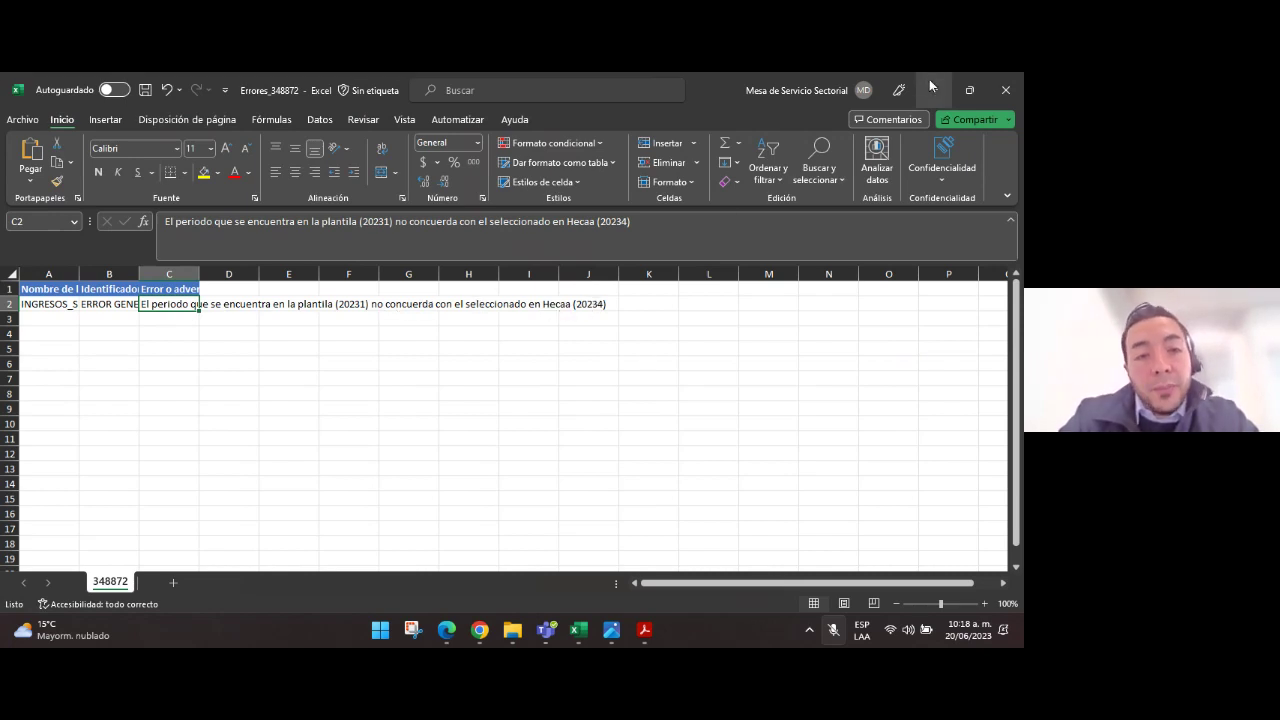
{"action": "key", "text": "alt+Tab"}
Step: Return to the Hecaa - MinTIC Chrome window showing envío 348872's error results
{"action": "mouse_move", "coordinate": [484, 634]}
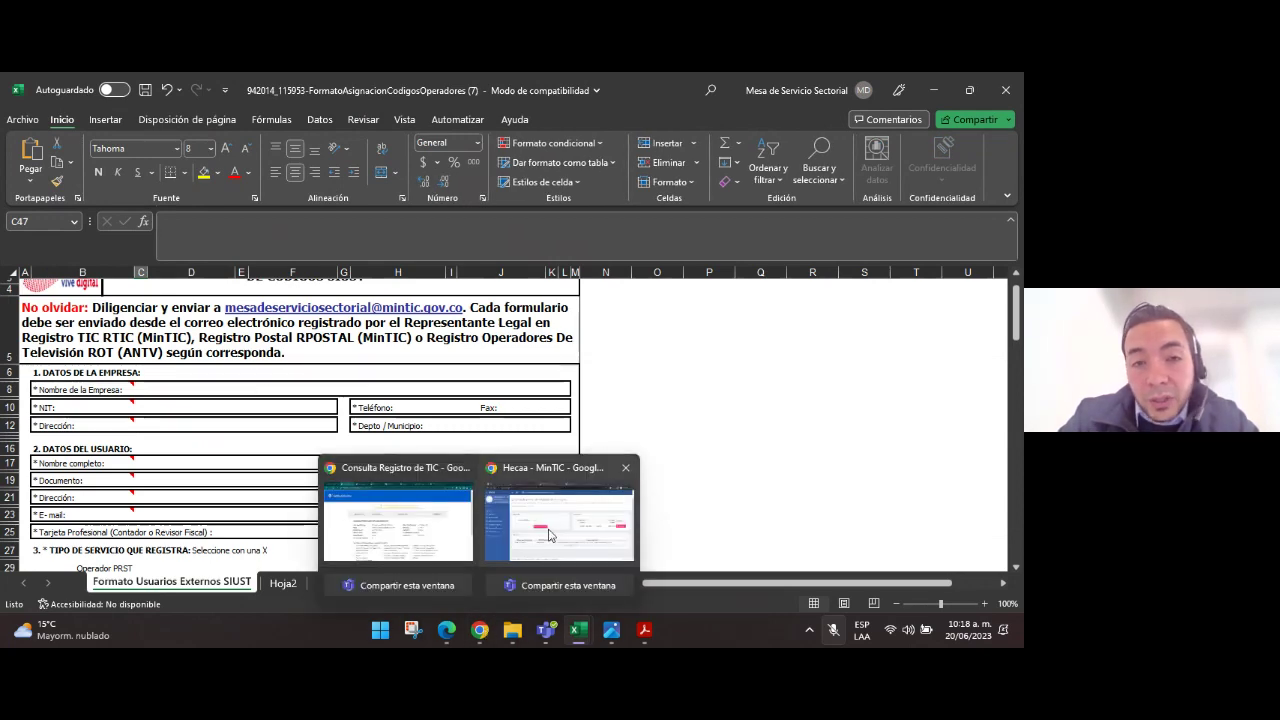
{"action": "left_click", "coordinate": [555, 505]}
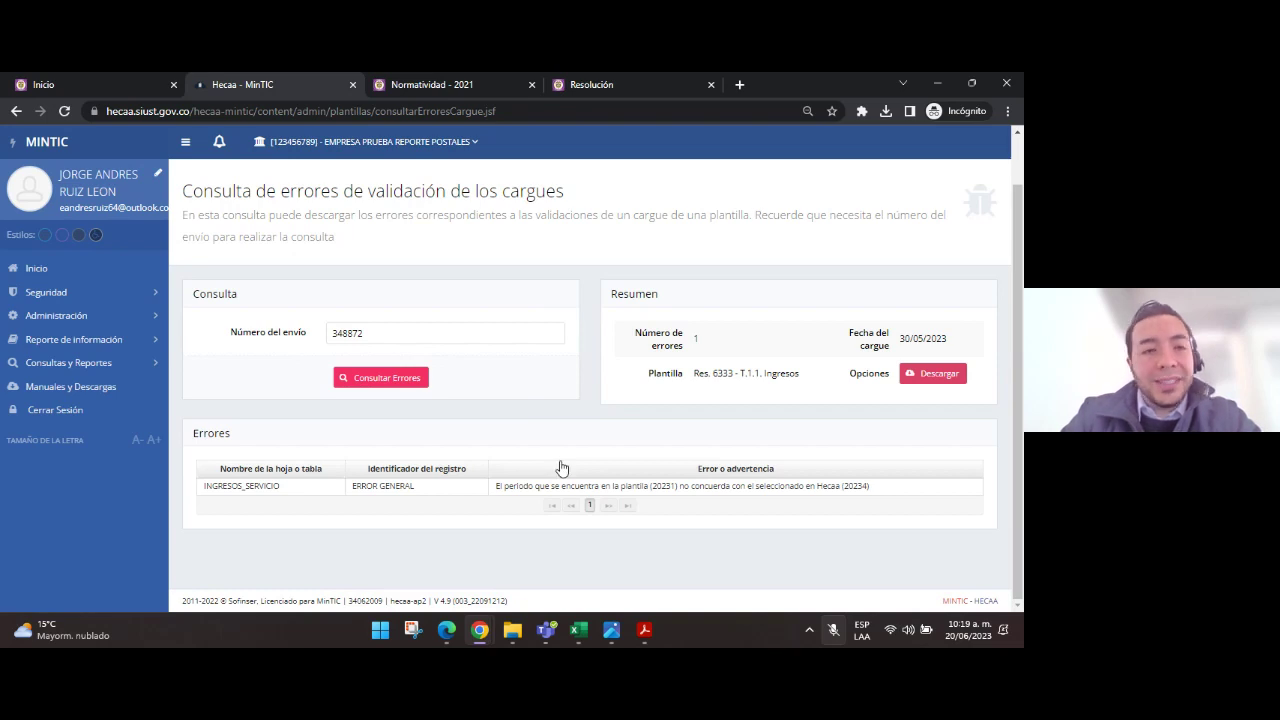
Step: Open Cargar plantillas, then check the ingresos value in D2 of the Ingresos workbook
{"action": "left_click", "coordinate": [146, 342]}
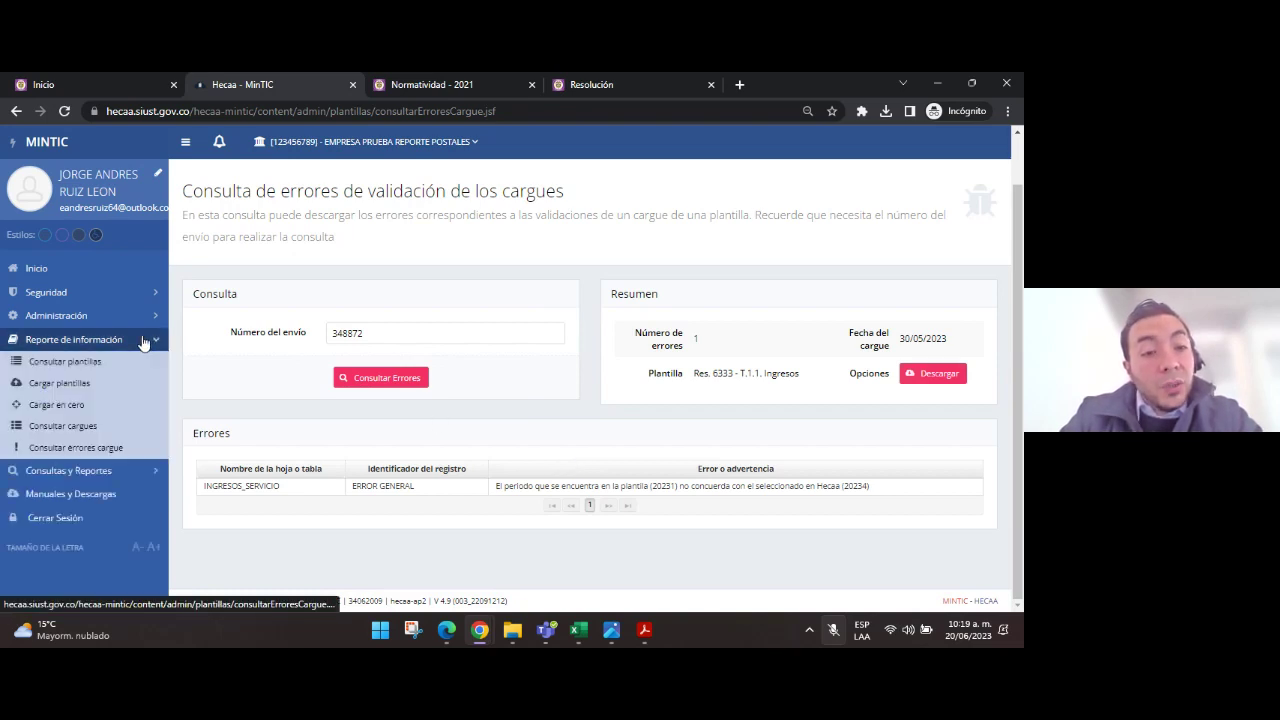
{"action": "left_click", "coordinate": [105, 387]}
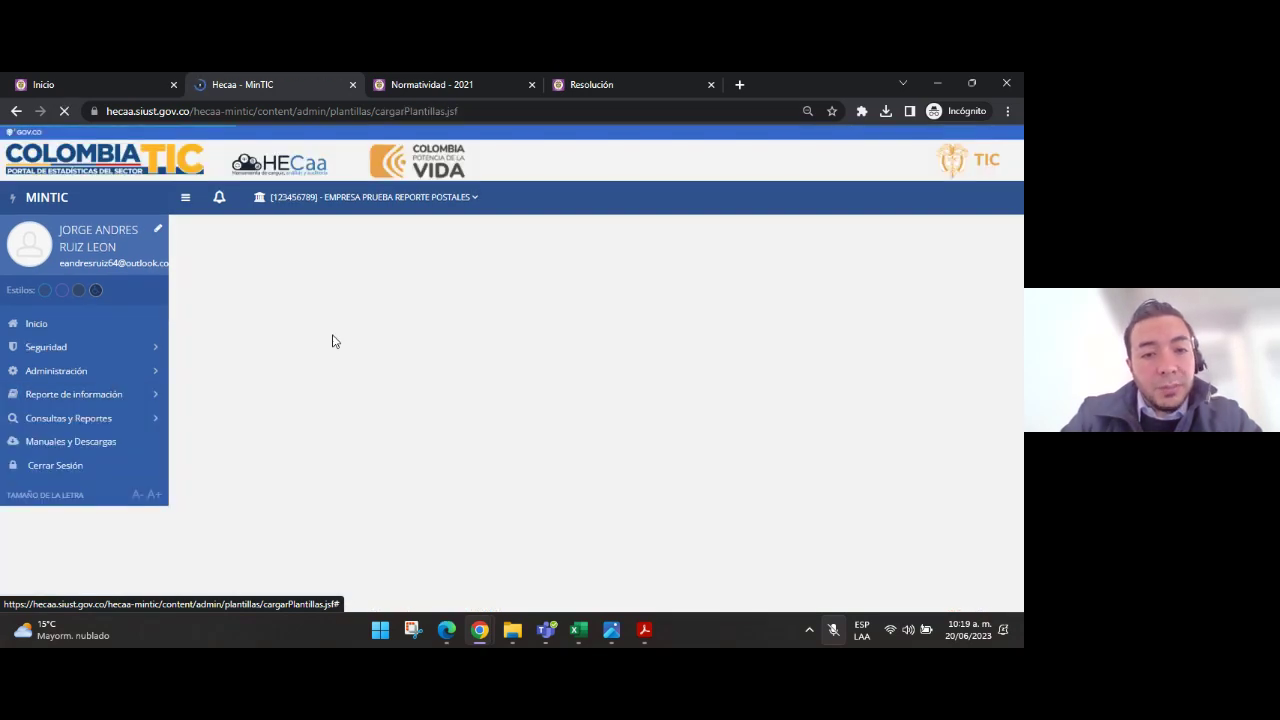
{"action": "mouse_move", "coordinate": [578, 629]}
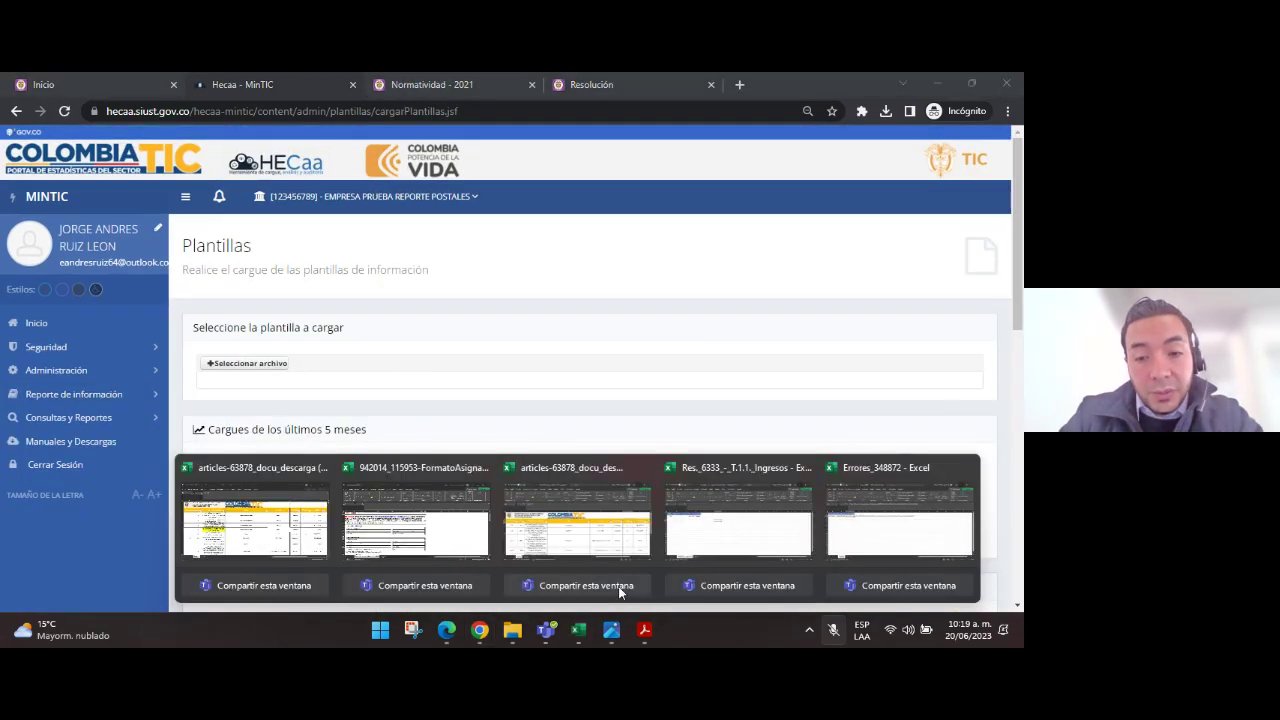
{"action": "left_click", "coordinate": [738, 520]}
{"action": "left_click", "coordinate": [205, 305]}
{"action": "left_click", "coordinate": [358, 400]}
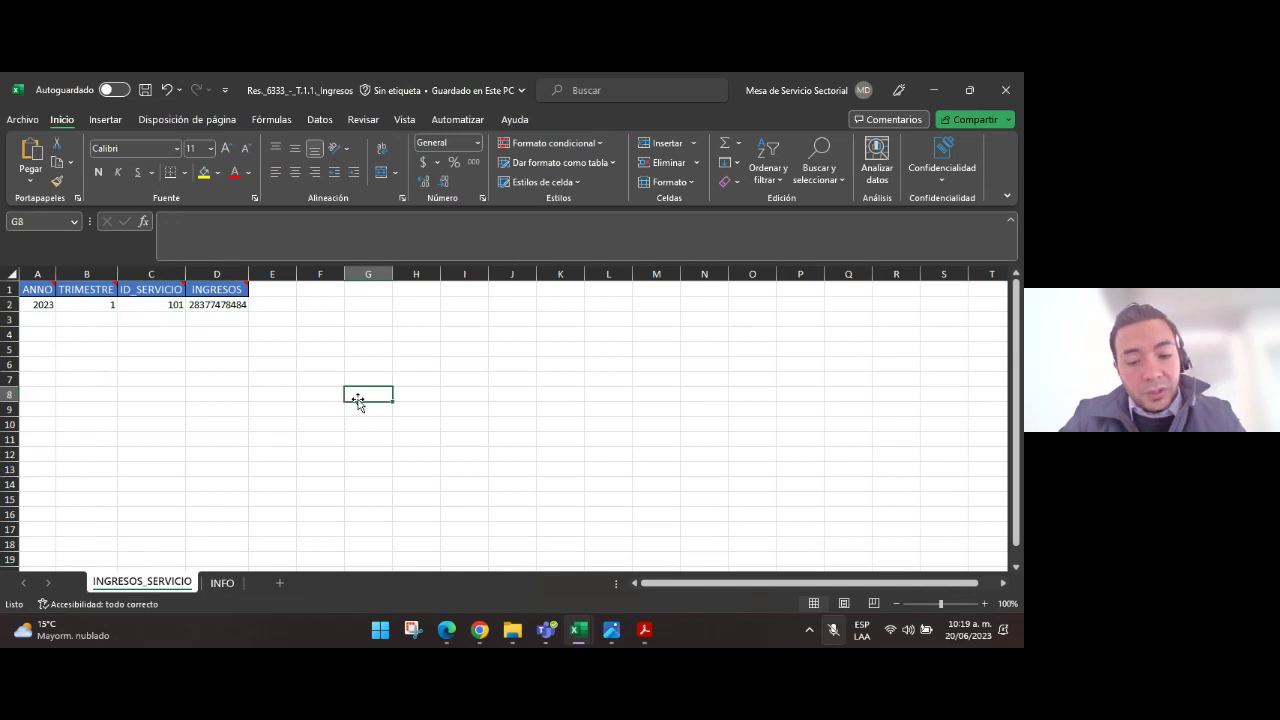
Step: Choose Res._6333_-_T.1.1._Ingresos from the Correo folder as the template file
{"action": "key", "text": "alt+Tab"}
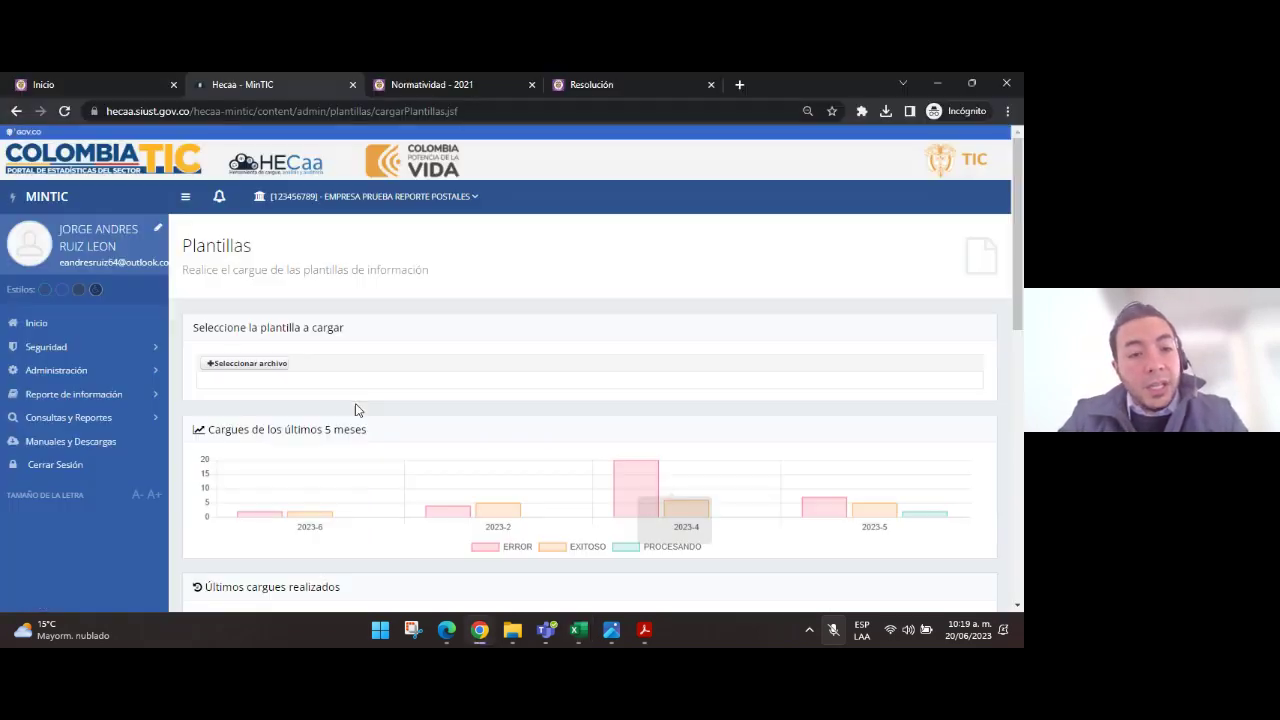
{"action": "left_click", "coordinate": [260, 366]}
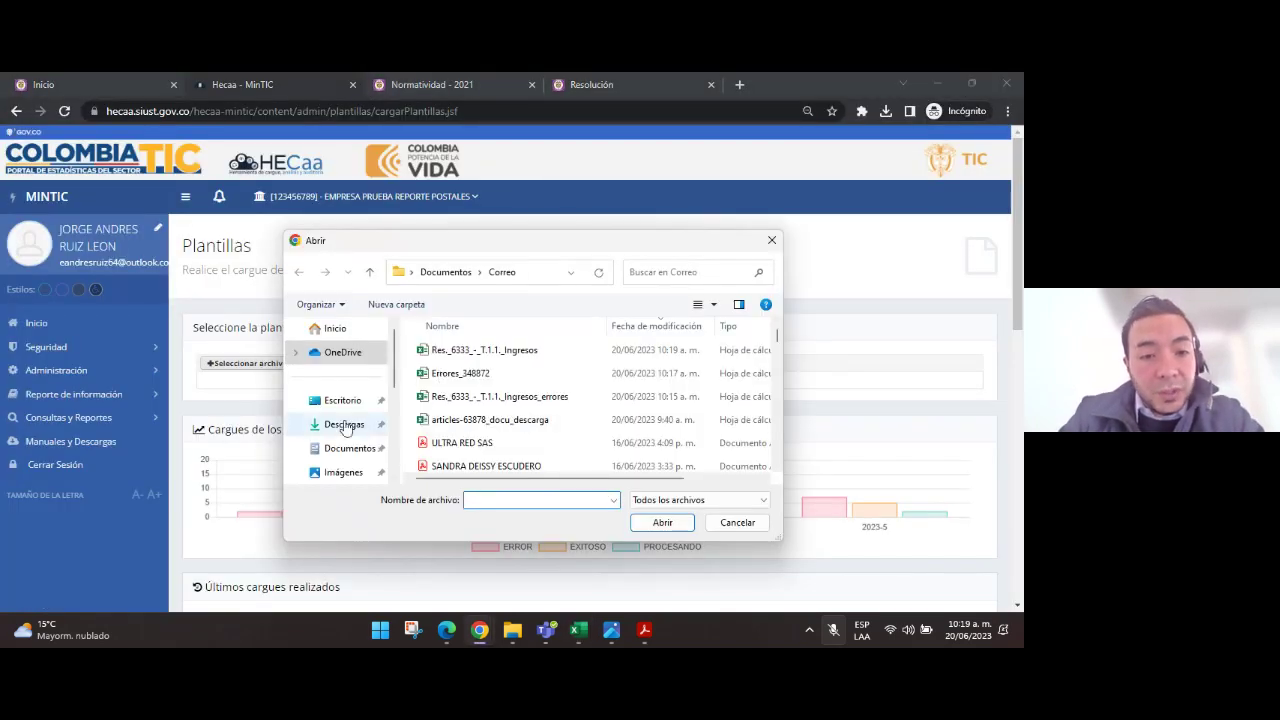
{"action": "double_click", "coordinate": [505, 351]}
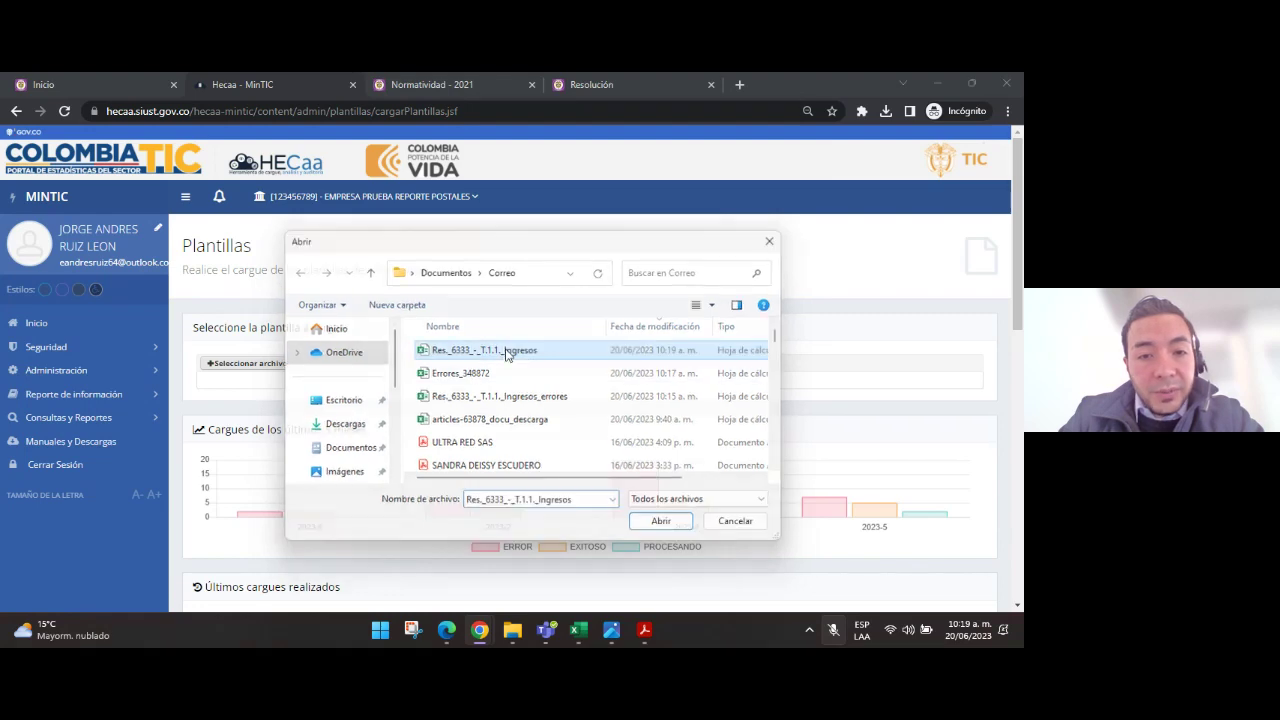
Step: Set the period to Trimestre 1o de 2023, start the upload, and note envío 349898's radicado number
{"action": "left_click", "coordinate": [428, 499]}
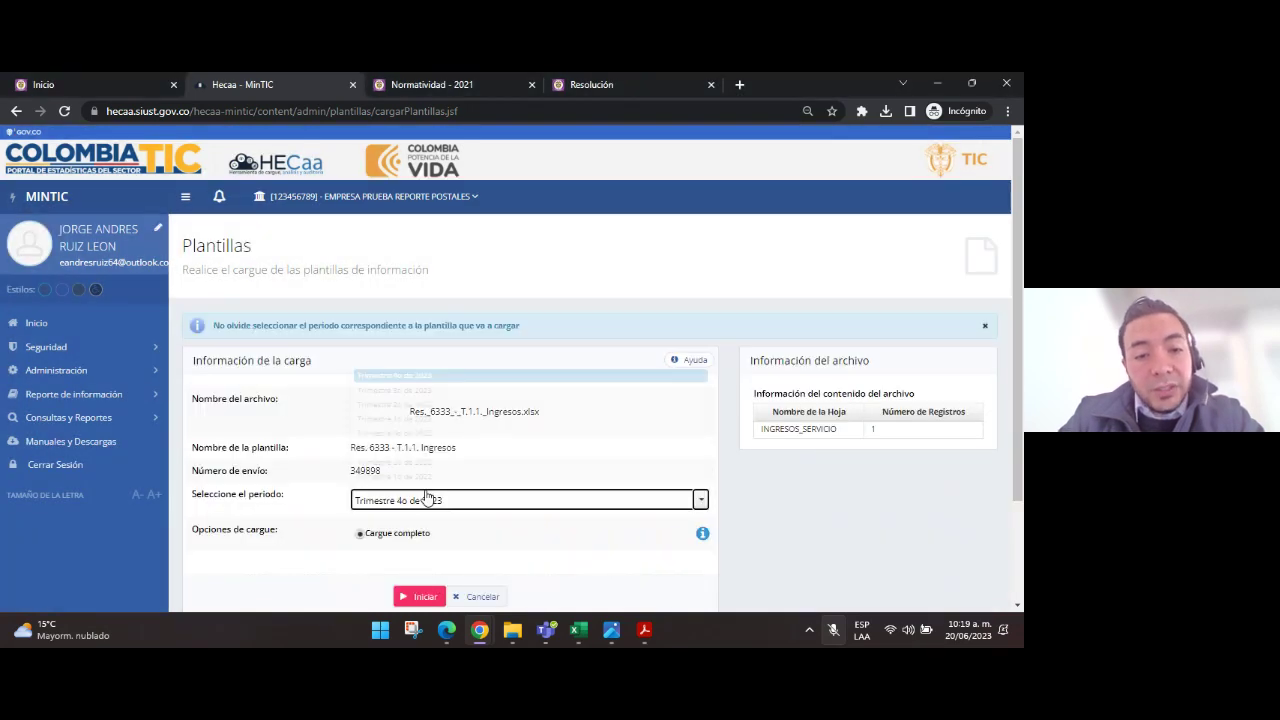
{"action": "left_click", "coordinate": [442, 417]}
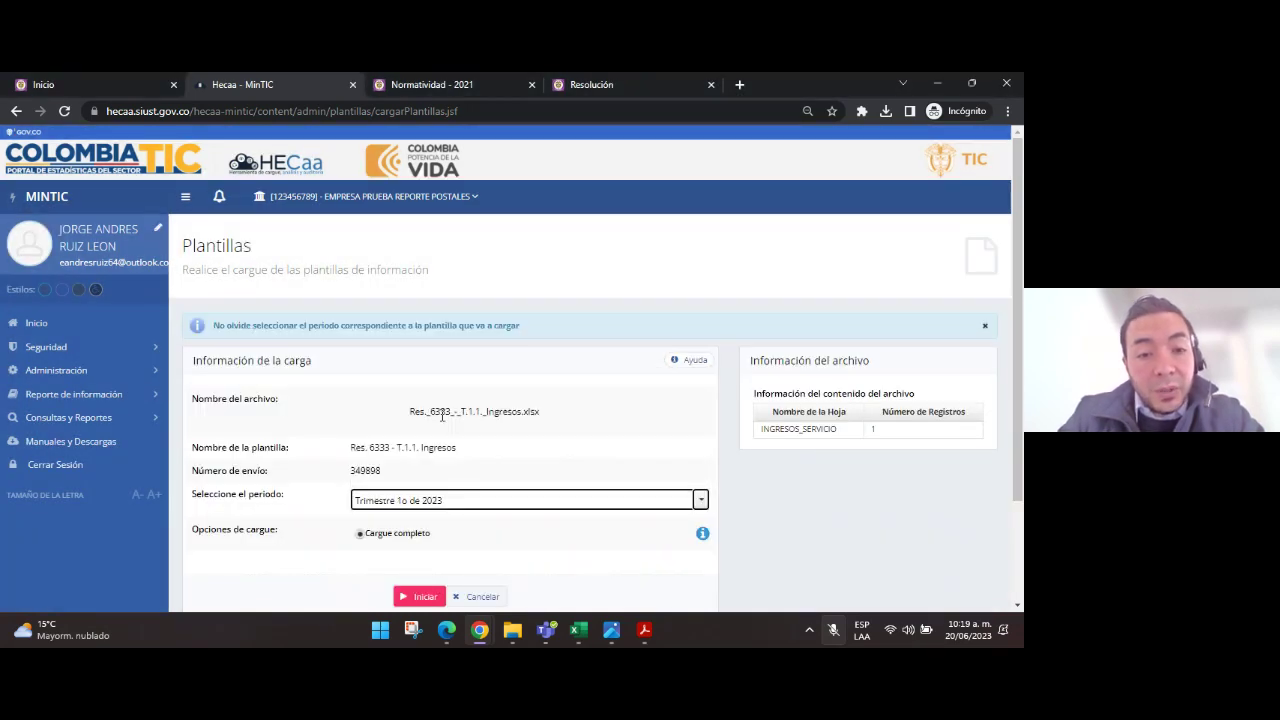
{"action": "scroll", "coordinate": [440, 430], "scroll_direction": "down", "scroll_amount": 2}
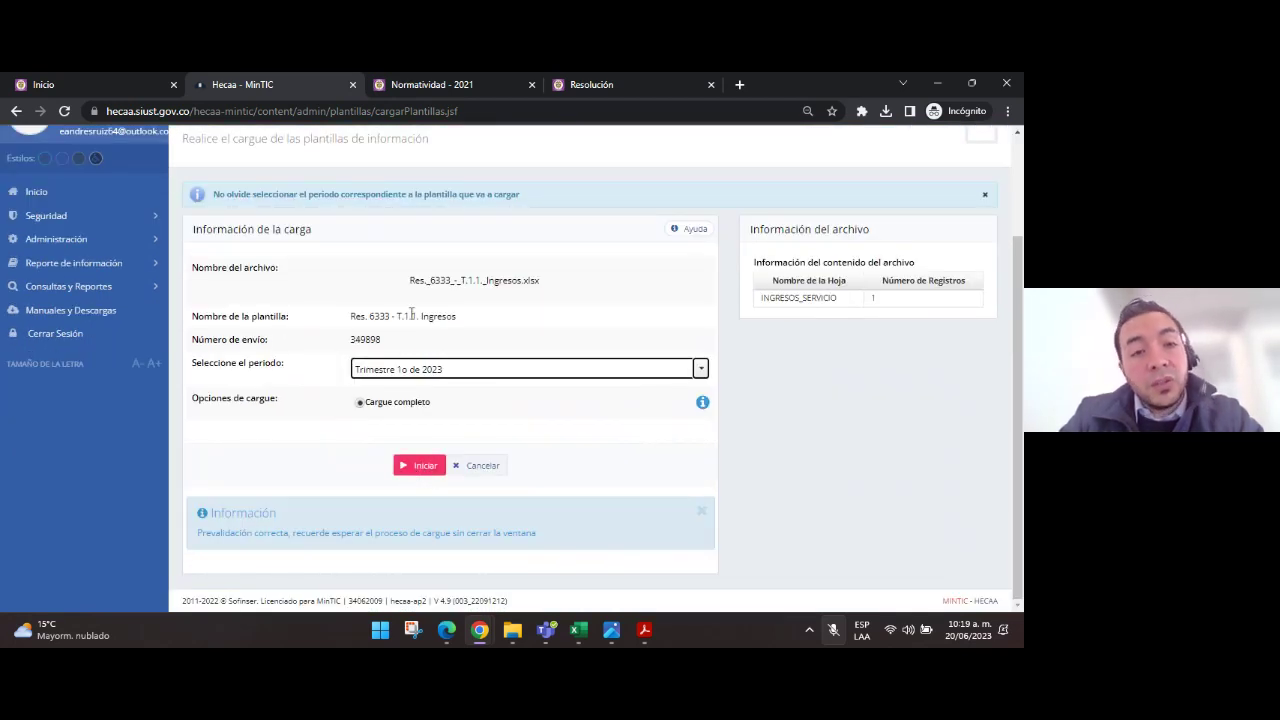
{"action": "left_click_drag", "start_coordinate": [350, 316], "coordinate": [463, 312]}
{"action": "left_click", "coordinate": [408, 465]}
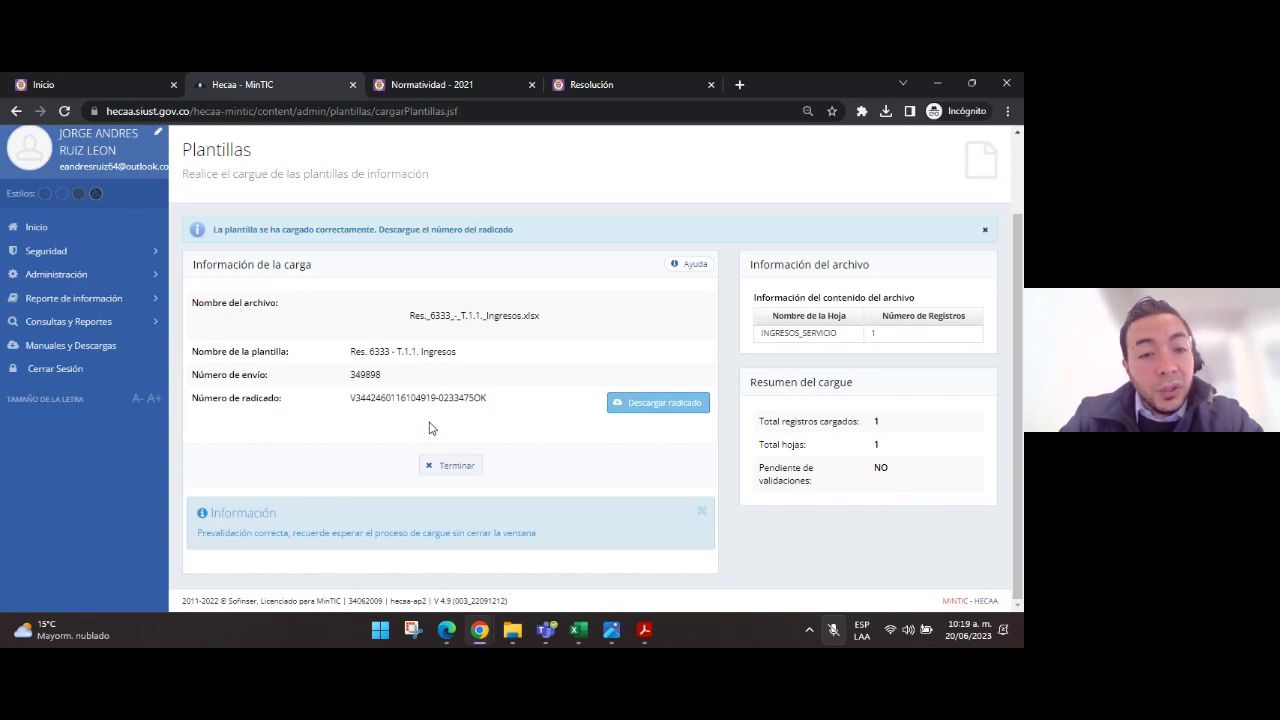
{"action": "left_click_drag", "start_coordinate": [234, 399], "coordinate": [492, 404]}
{"action": "left_click", "coordinate": [351, 400]}
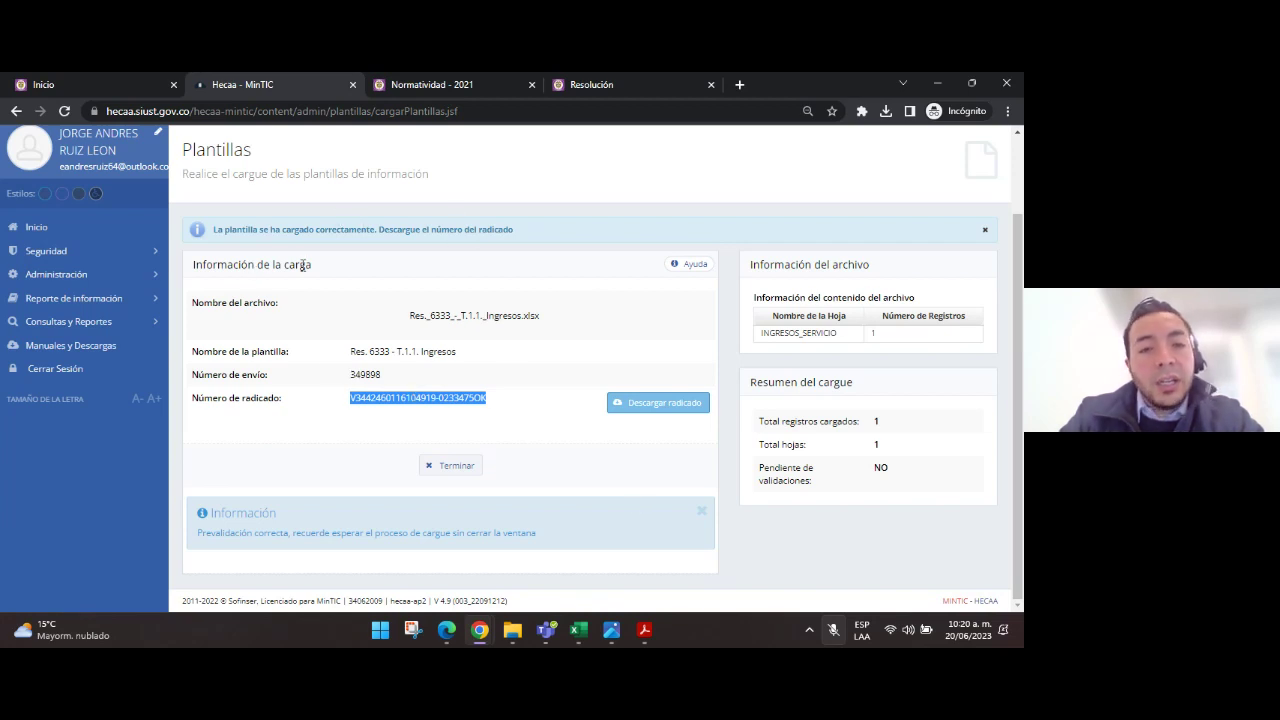
Step: Save the radicado receipt PDF for envío 349898 into Descargas and open it
{"action": "left_click", "coordinate": [667, 405]}
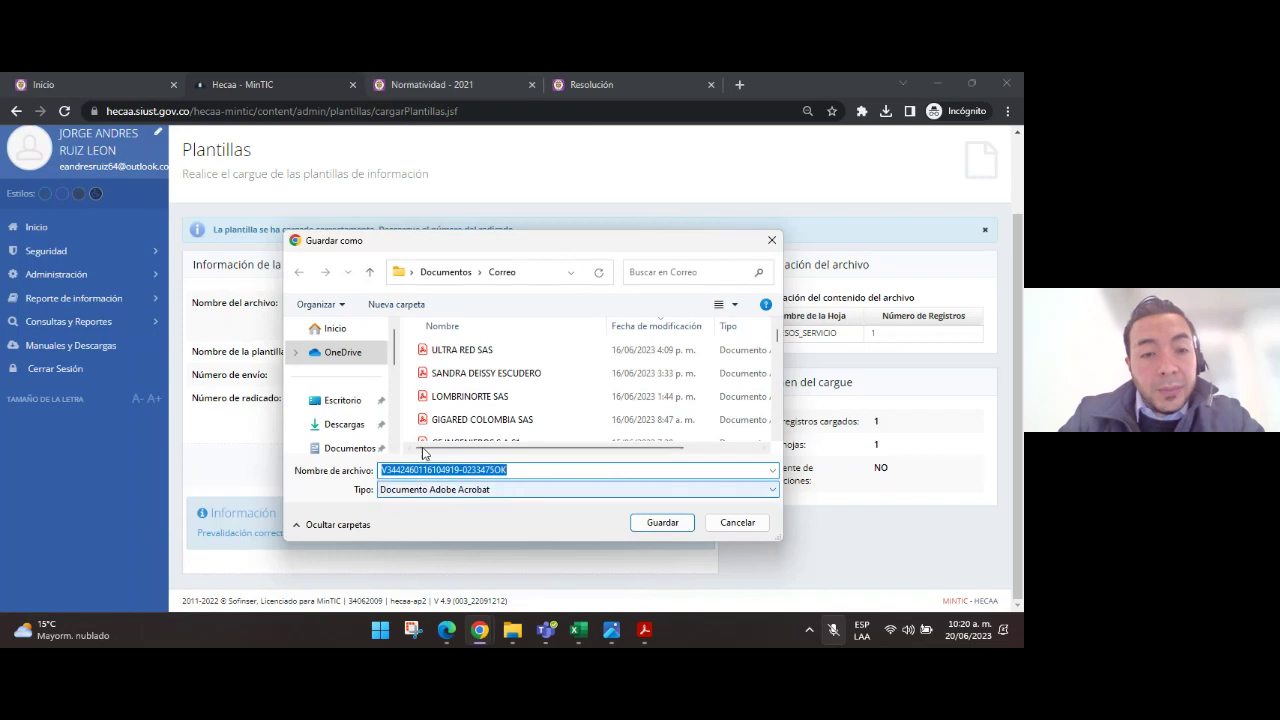
{"action": "left_click", "coordinate": [344, 424]}
{"action": "left_click", "coordinate": [662, 522]}
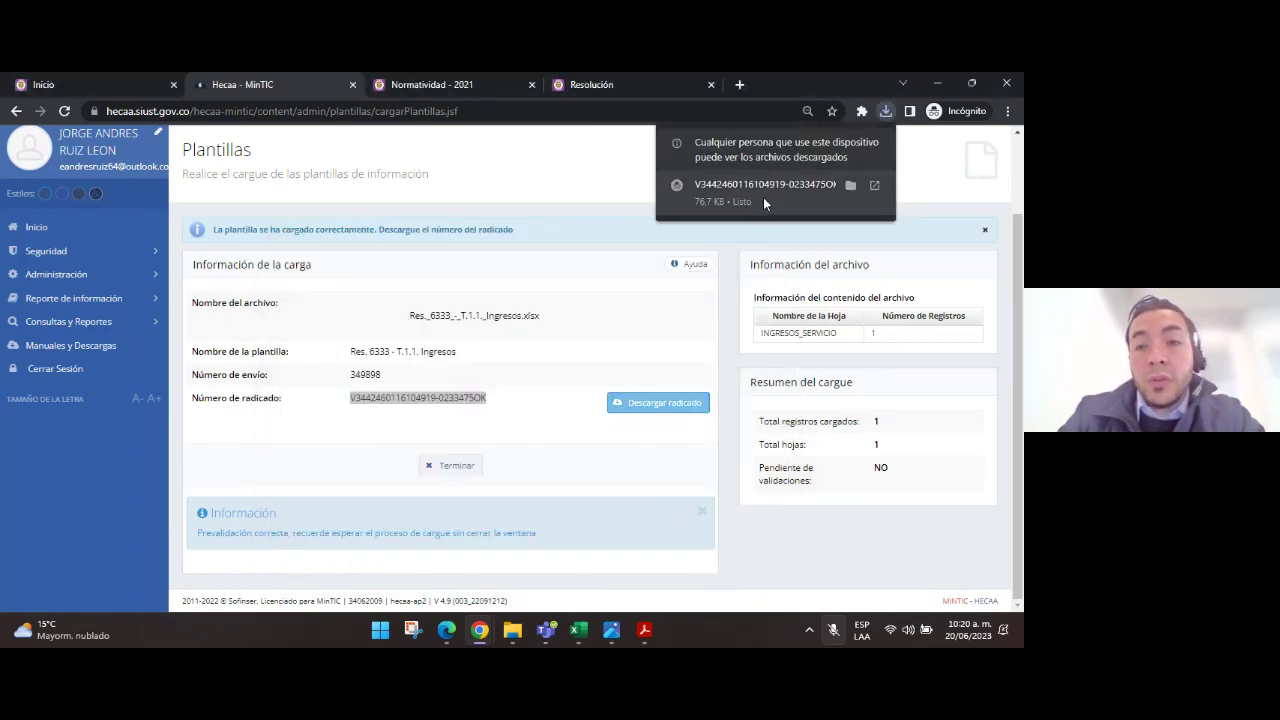
{"action": "left_click", "coordinate": [763, 197]}
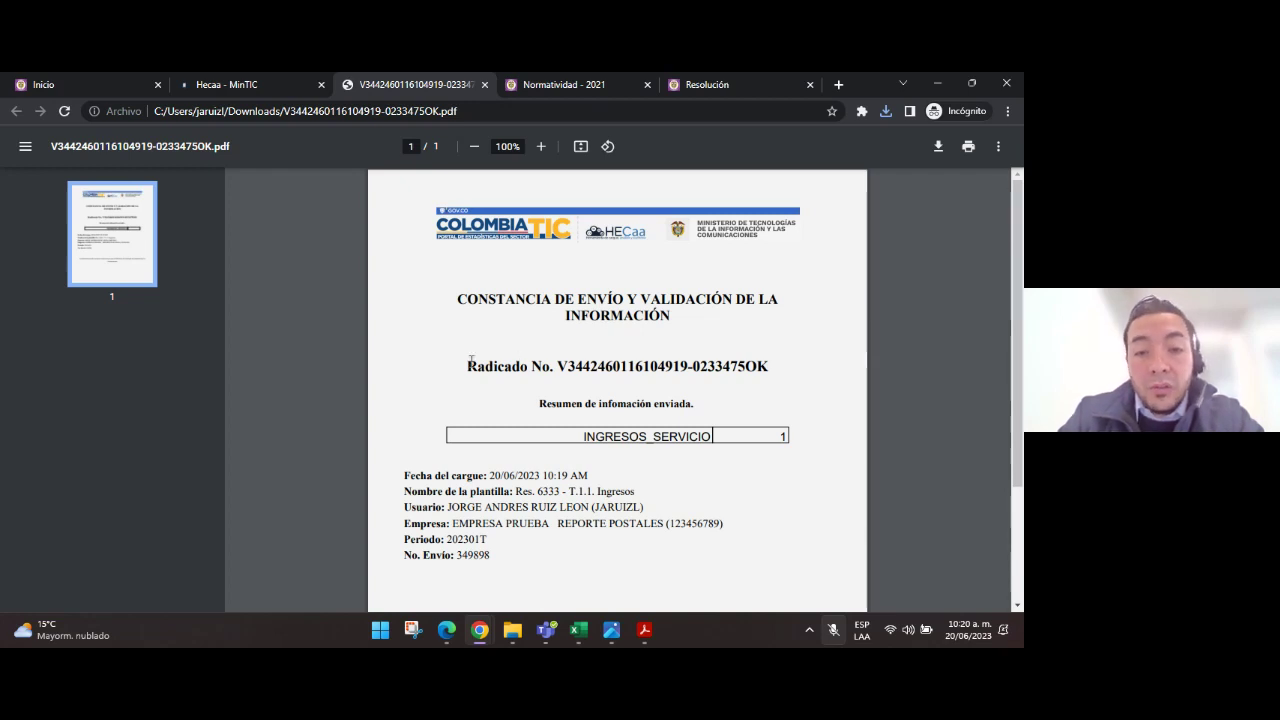
{"action": "left_click_drag", "start_coordinate": [467, 366], "coordinate": [762, 366]}
{"action": "left_click", "coordinate": [592, 437]}
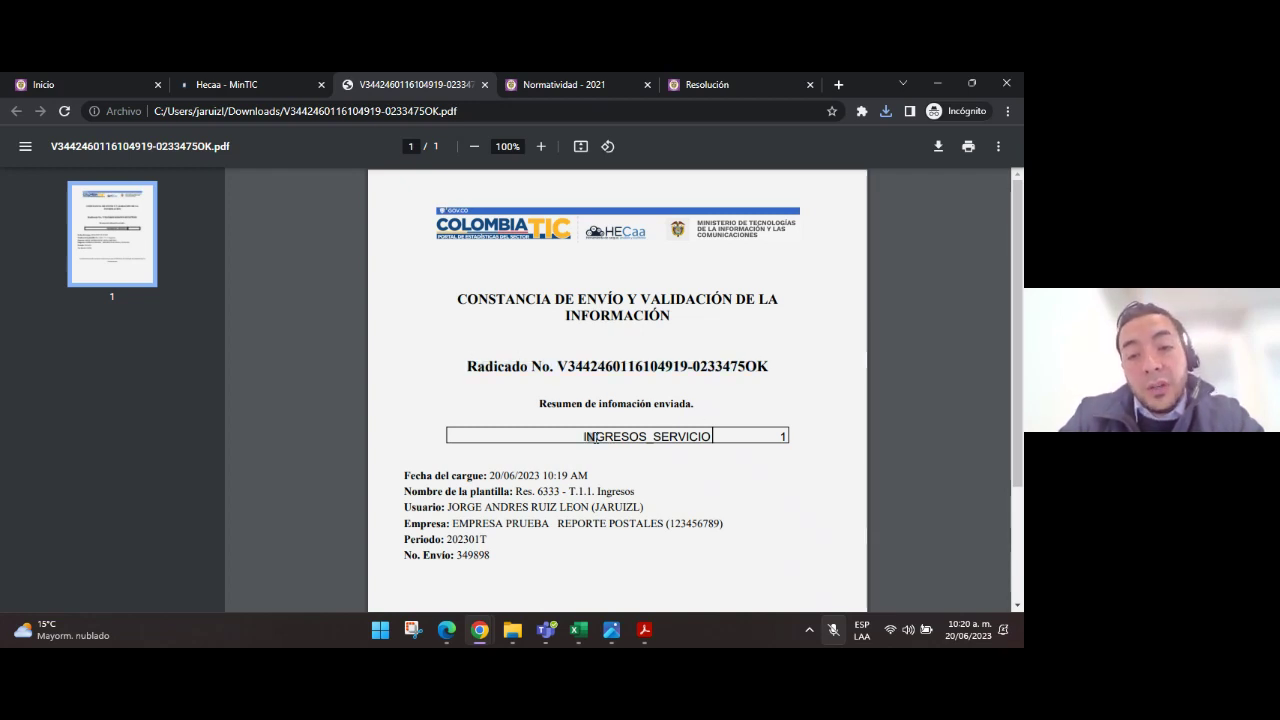
{"action": "left_click_drag", "start_coordinate": [593, 437], "coordinate": [711, 434]}
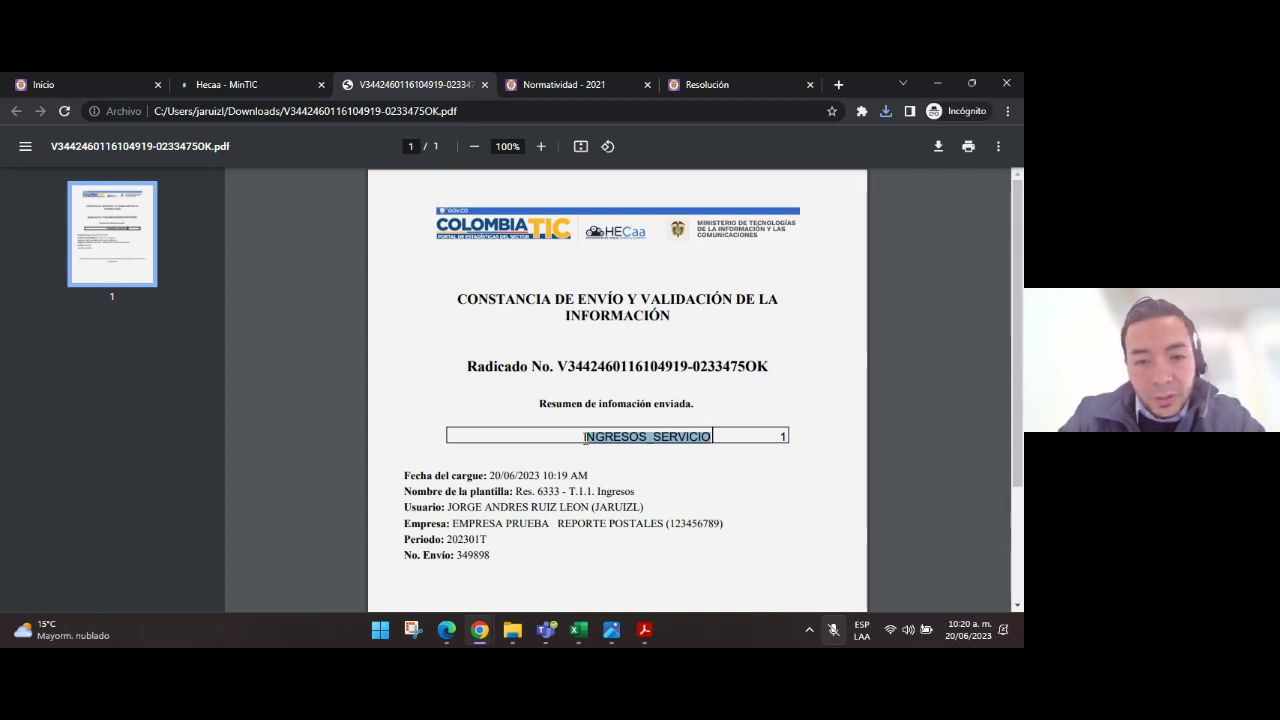
{"action": "left_click_drag", "start_coordinate": [441, 476], "coordinate": [636, 492]}
{"action": "left_click_drag", "start_coordinate": [448, 507], "coordinate": [589, 507]}
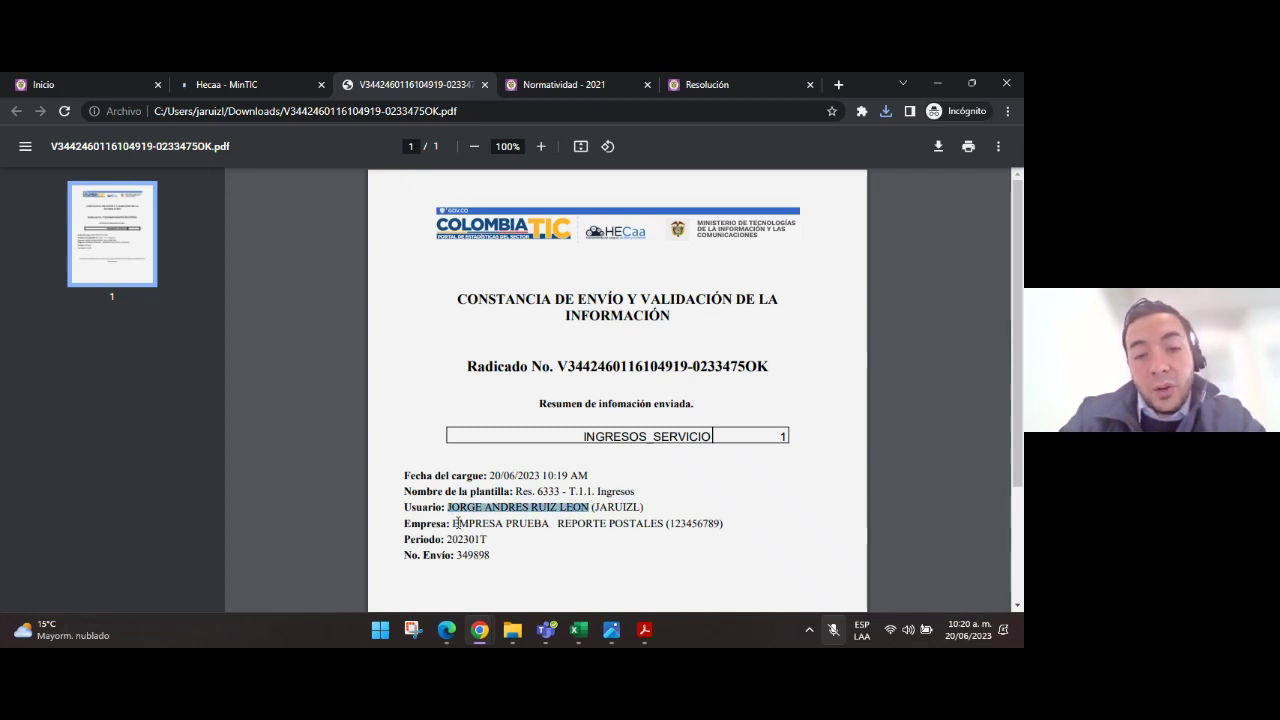
{"action": "left_click_drag", "start_coordinate": [452, 523], "coordinate": [721, 523]}
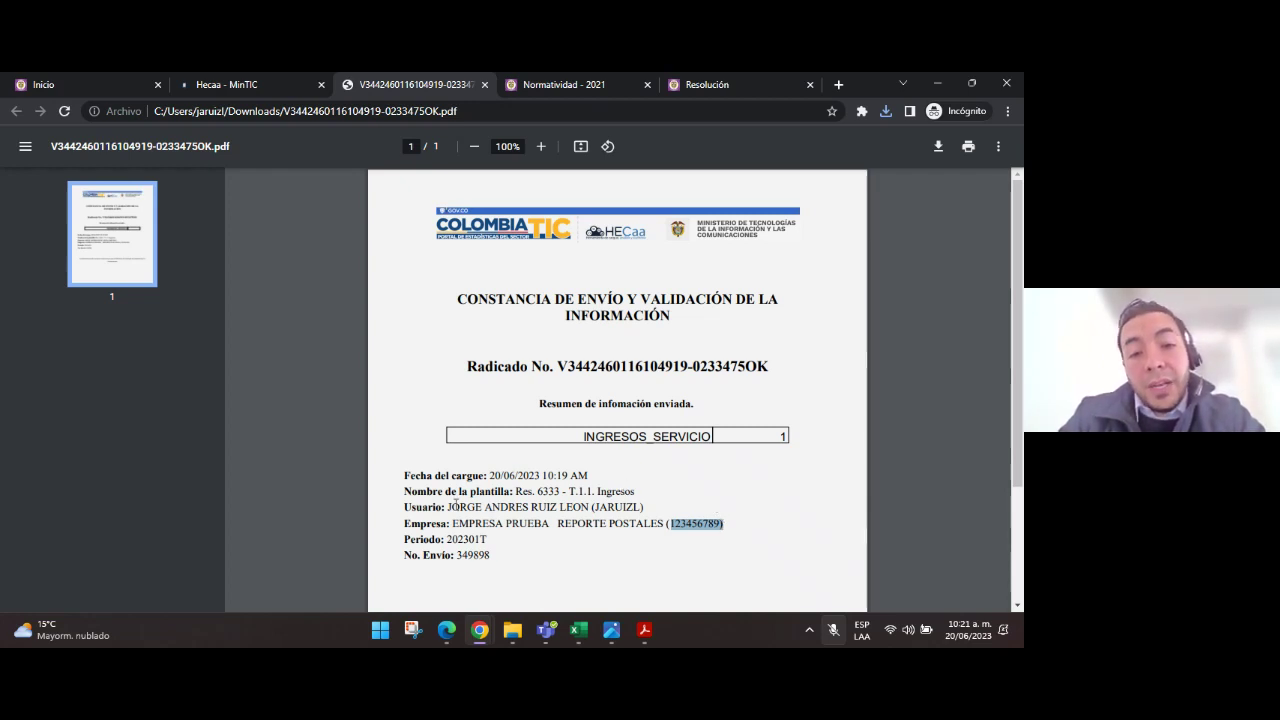
{"action": "left_click", "coordinate": [444, 540]}
{"action": "left_click_drag", "start_coordinate": [444, 540], "coordinate": [497, 539]}
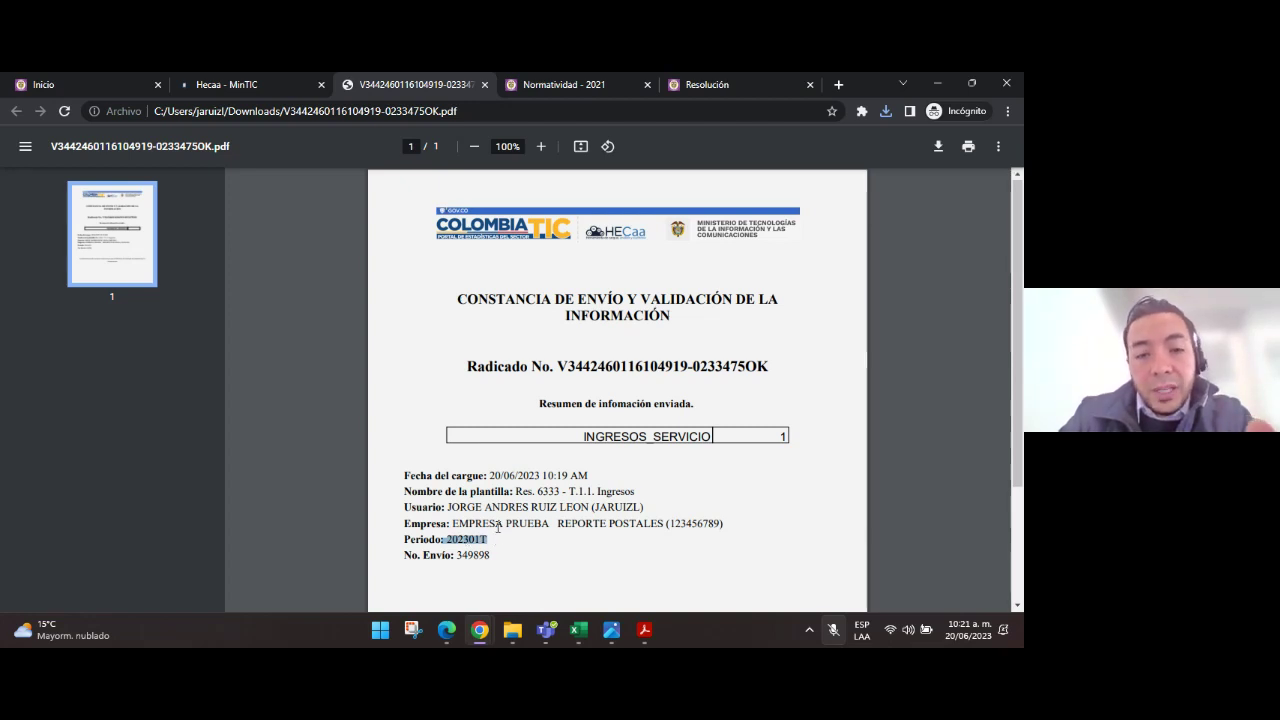
{"action": "scroll", "coordinate": [494, 520], "scroll_direction": "down", "scroll_amount": 2}
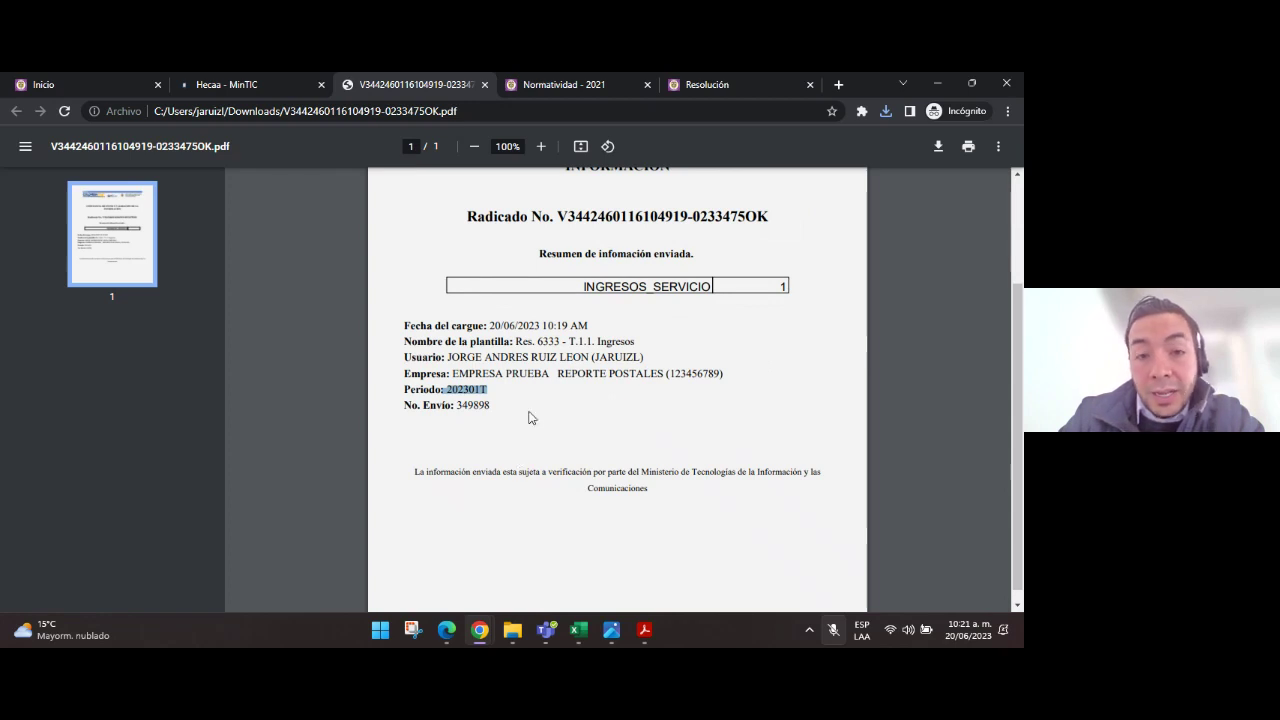
{"action": "left_click_drag", "start_coordinate": [519, 373], "coordinate": [590, 372]}
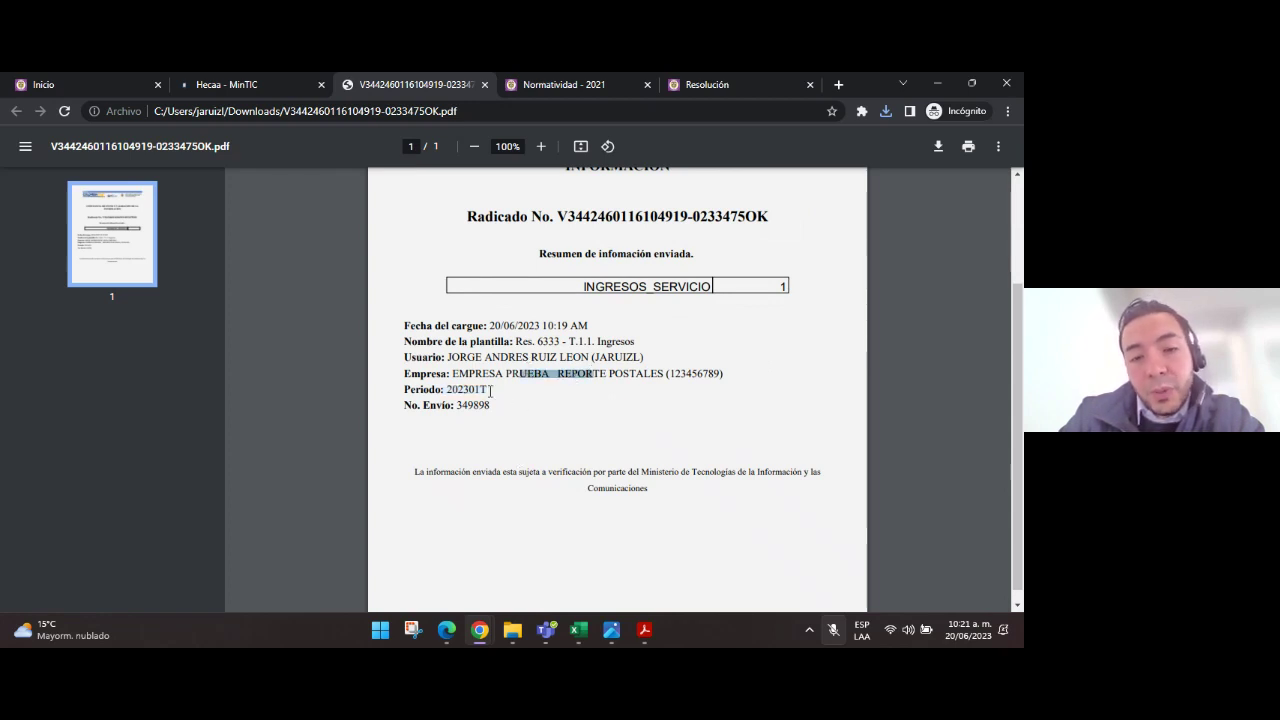
{"action": "left_click_drag", "start_coordinate": [490, 390], "coordinate": [448, 389]}
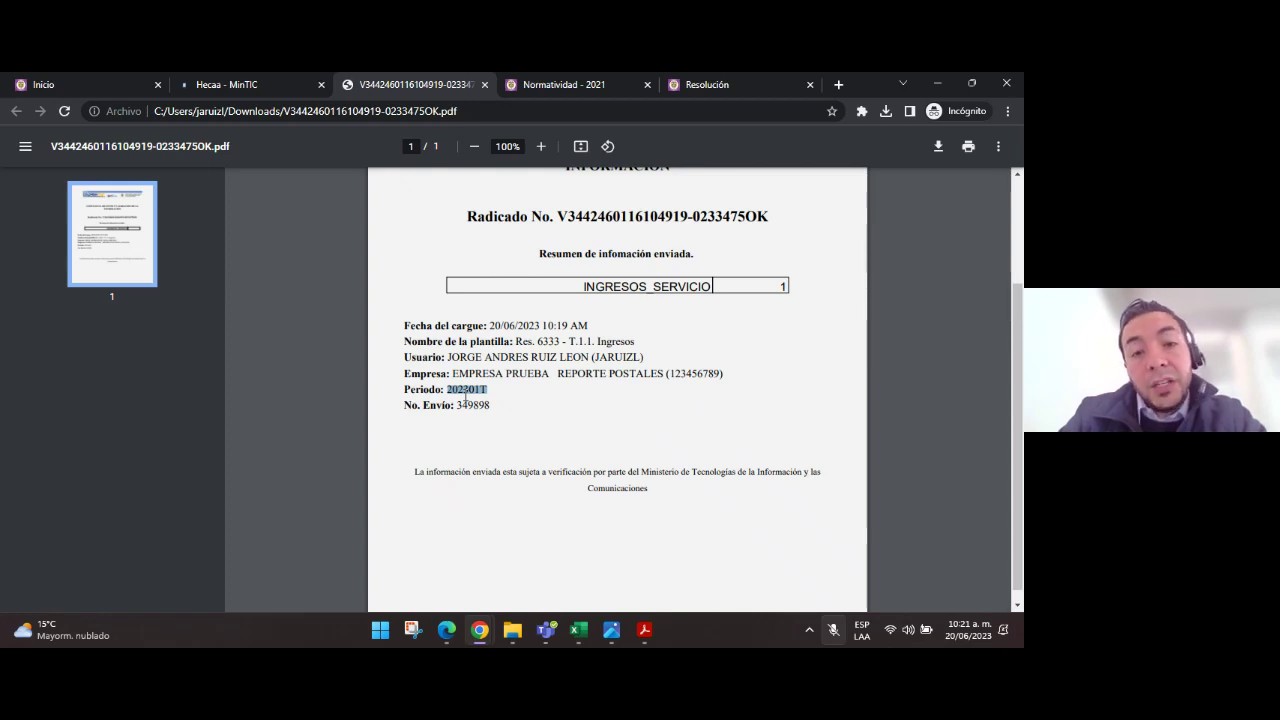
{"action": "left_click_drag", "start_coordinate": [462, 406], "coordinate": [490, 406]}
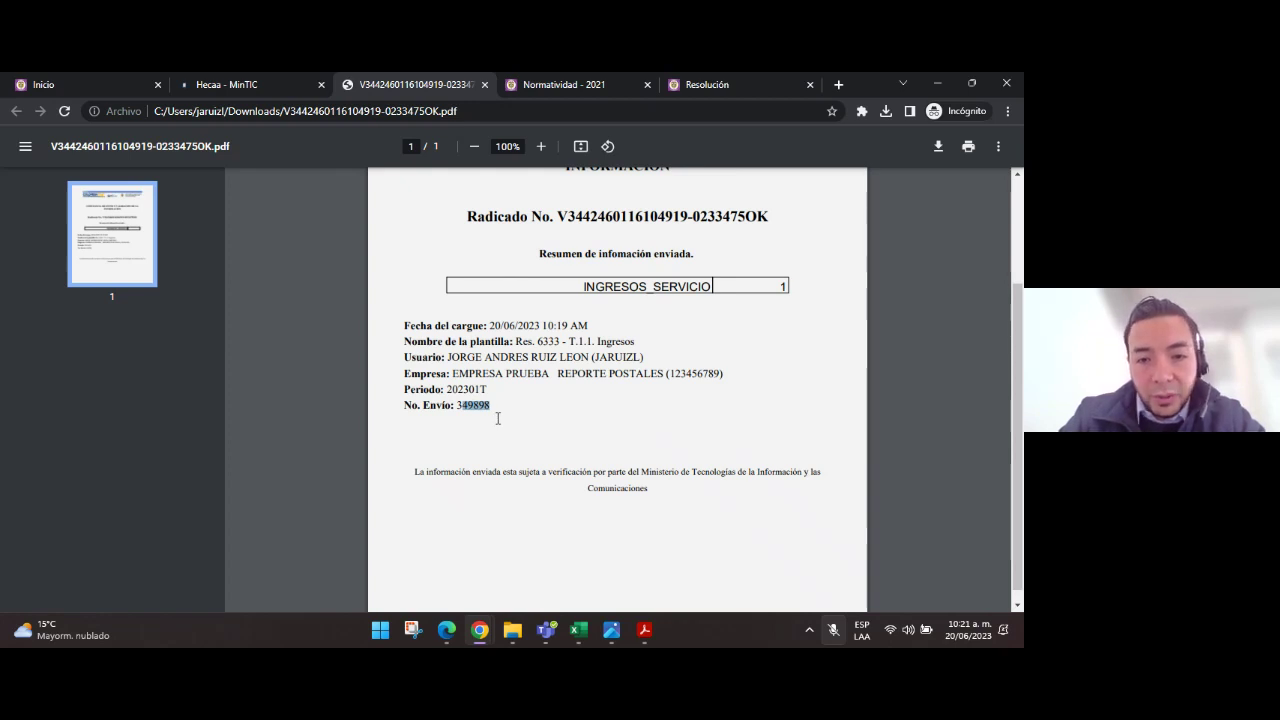
{"action": "scroll", "coordinate": [516, 442], "scroll_direction": "down", "scroll_amount": 1}
{"action": "scroll", "coordinate": [520, 443], "scroll_direction": "up", "scroll_amount": 2}
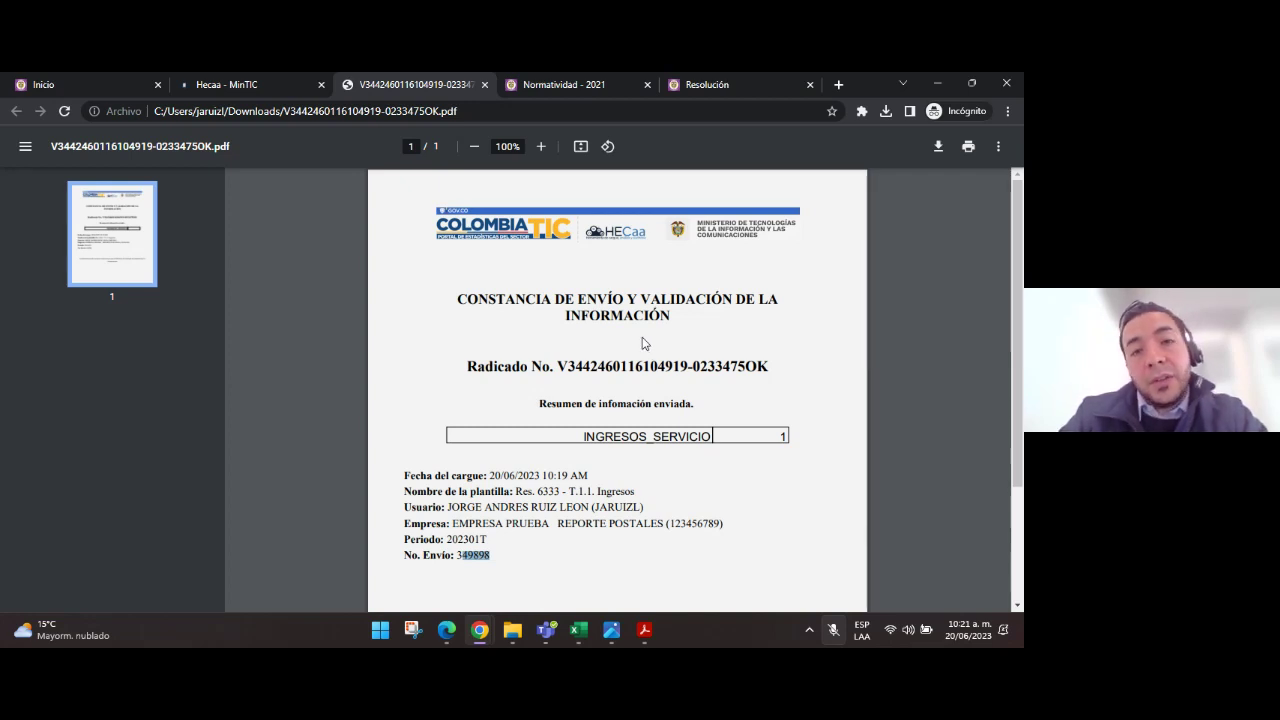
Step: Close the receipt PDF tab and open the Consultar cargues list of past uploads
{"action": "left_click", "coordinate": [484, 86]}
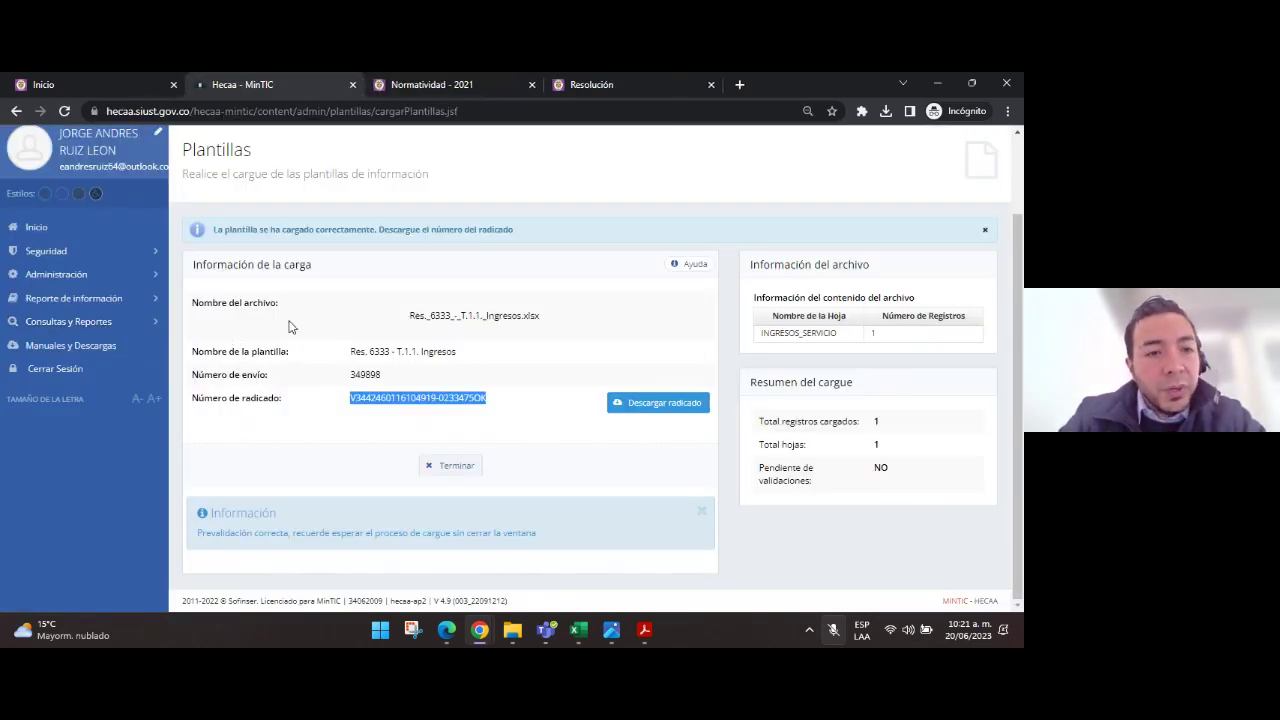
{"action": "left_click", "coordinate": [132, 298]}
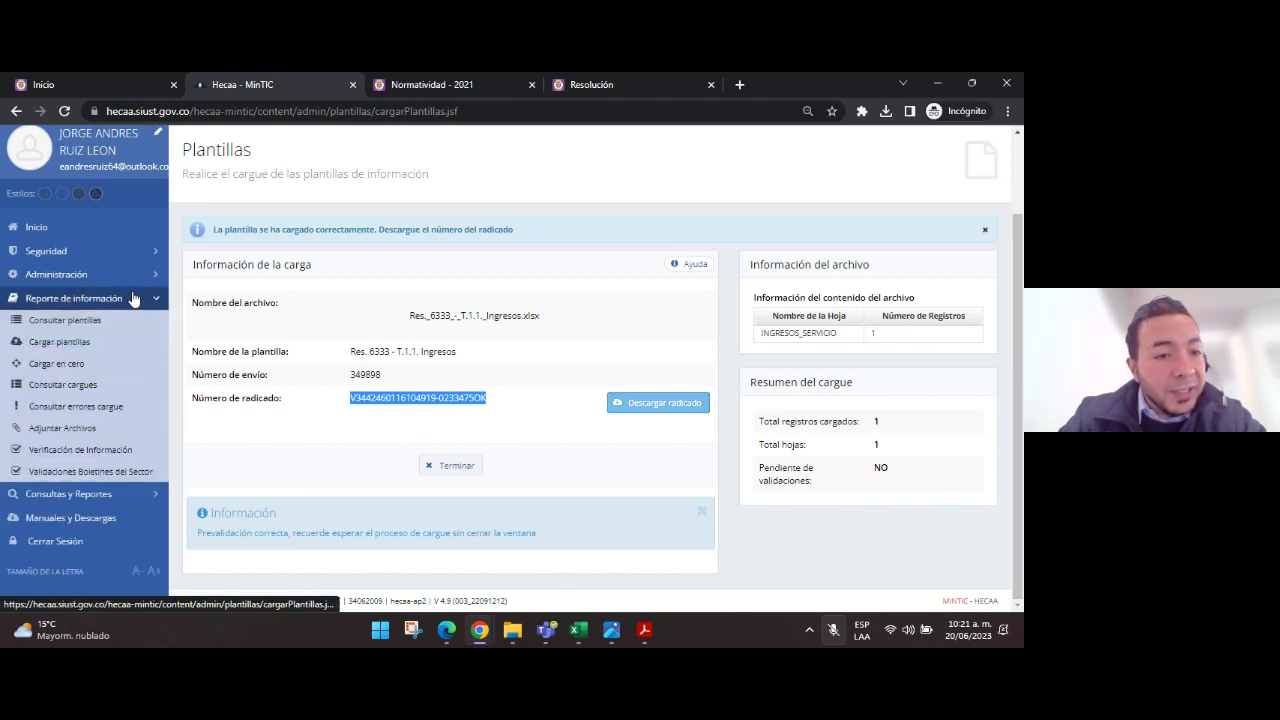
{"action": "left_click", "coordinate": [97, 390]}
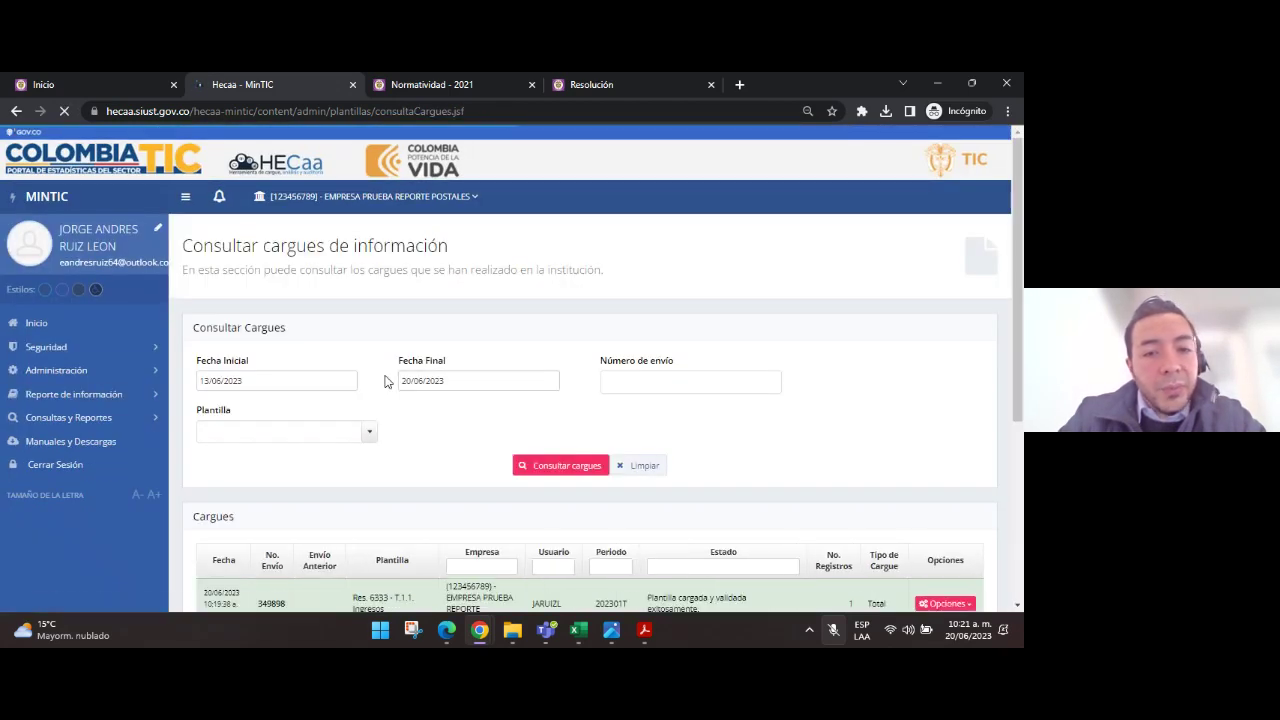
{"action": "scroll", "coordinate": [387, 381], "scroll_direction": "down", "scroll_amount": 3}
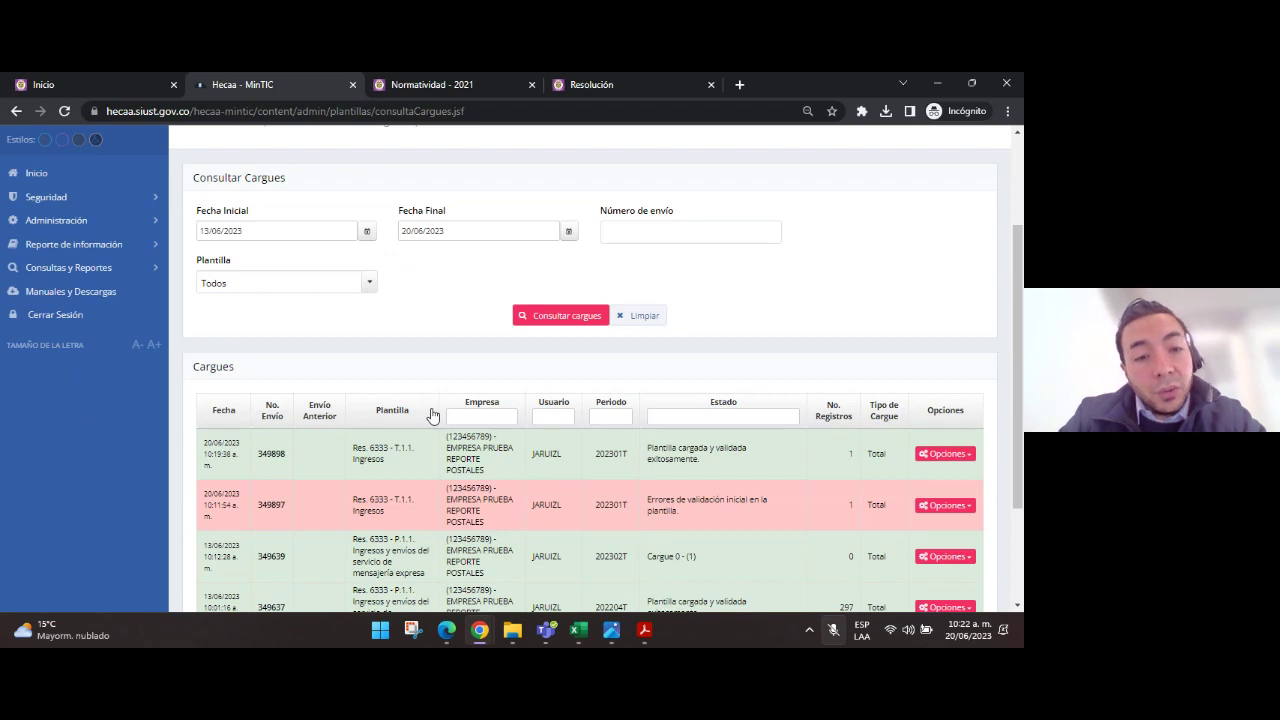
{"action": "scroll", "coordinate": [432, 414], "scroll_direction": "down", "scroll_amount": 3}
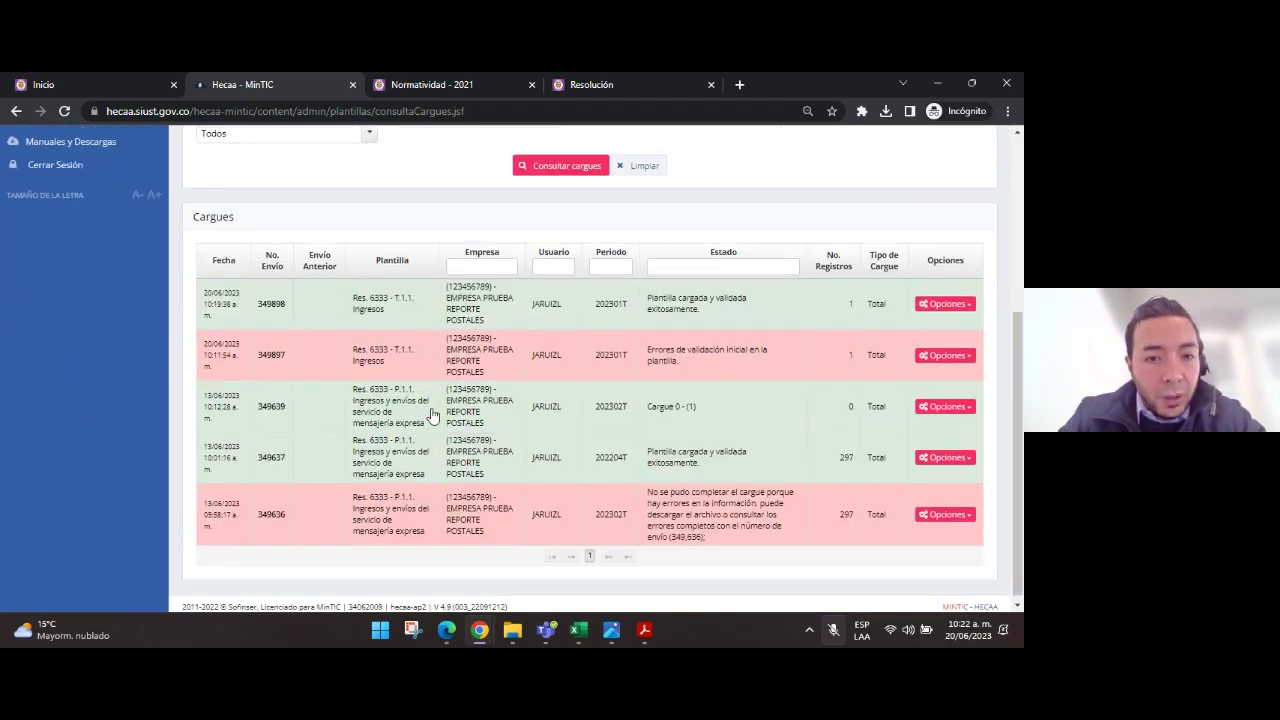
Step: Highlight one upload's company and user while scrolling through the Cargues table
{"action": "left_click_drag", "start_coordinate": [560, 404], "coordinate": [527, 410]}
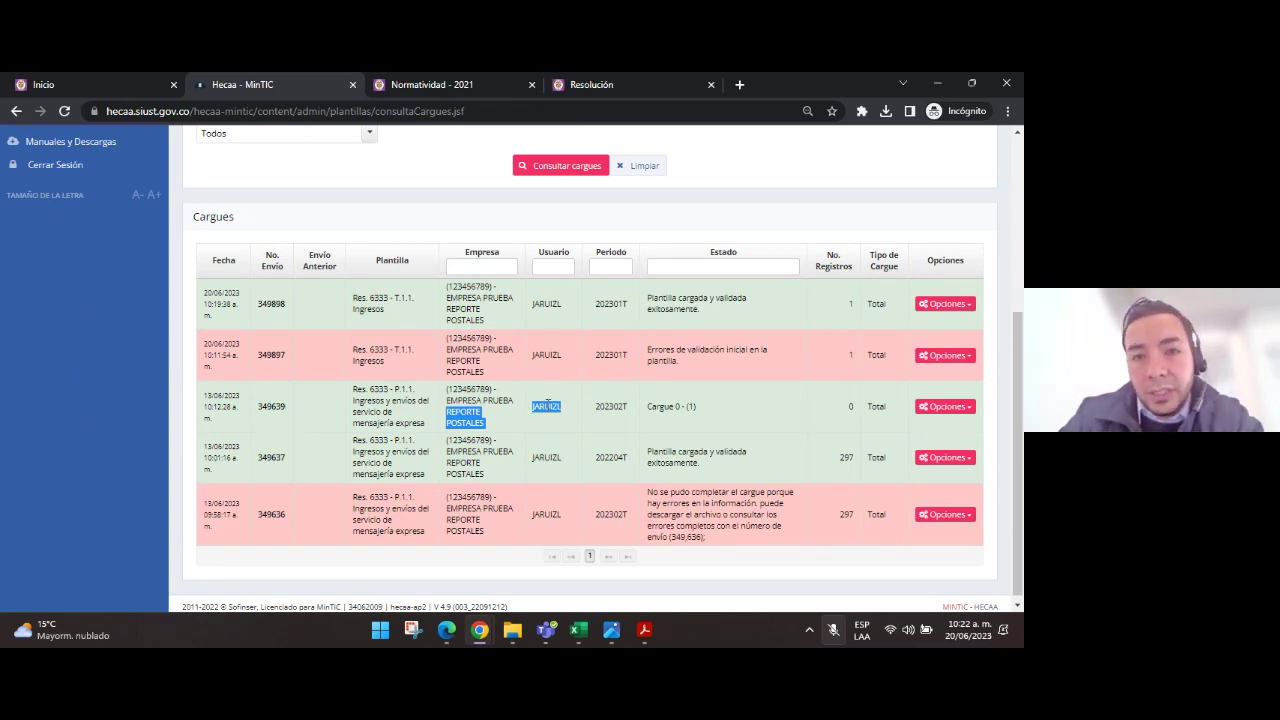
{"action": "scroll", "coordinate": [548, 400], "scroll_direction": "up", "scroll_amount": 3}
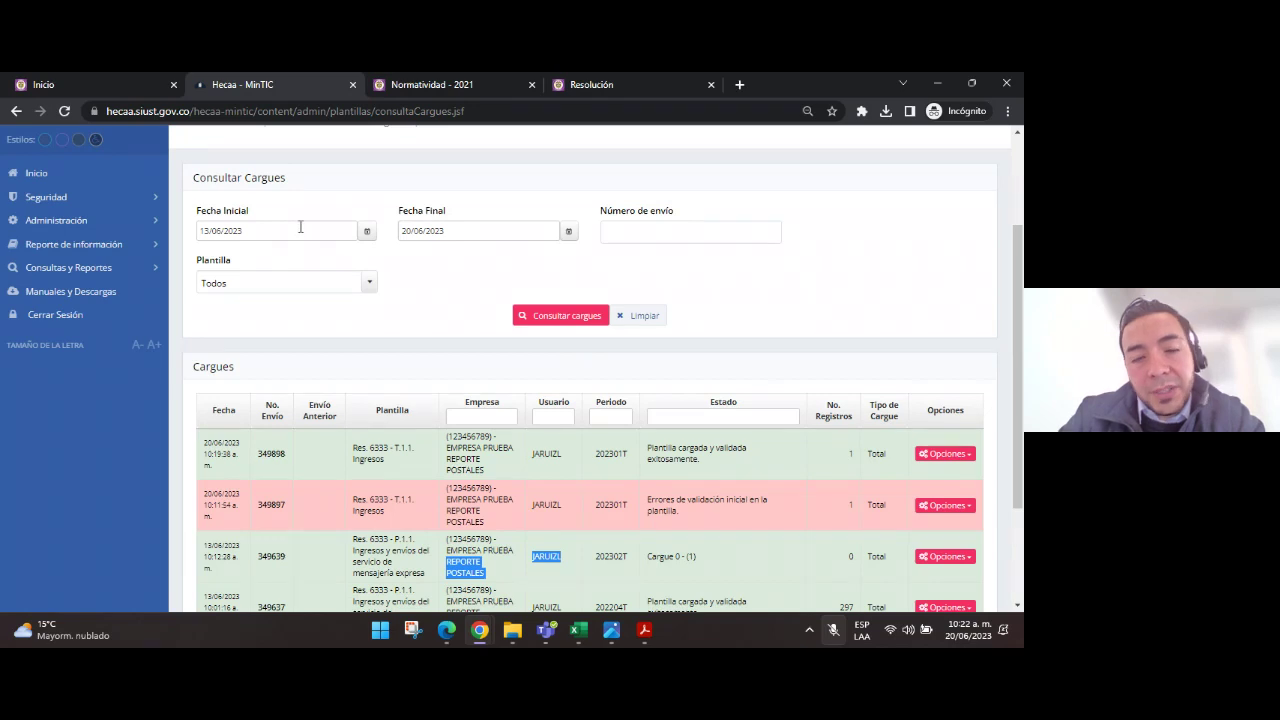
{"action": "scroll", "coordinate": [406, 343], "scroll_direction": "down", "scroll_amount": 3}
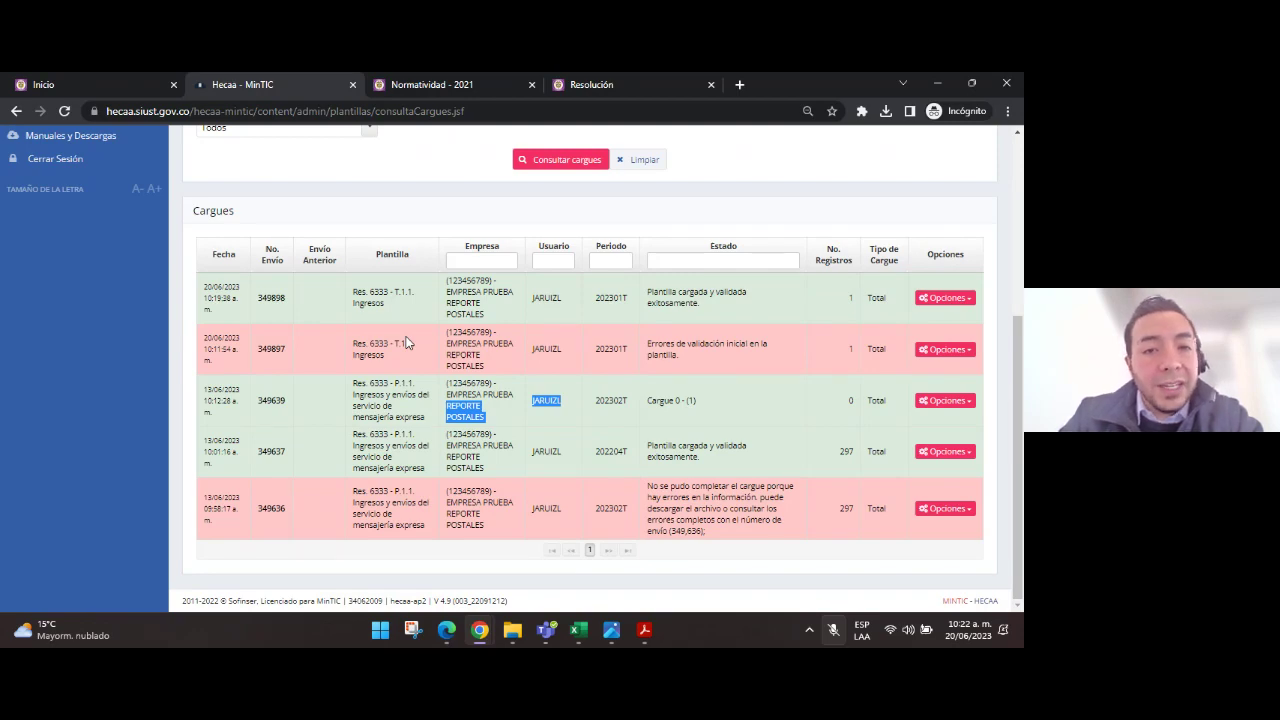
{"action": "scroll", "coordinate": [424, 357], "scroll_direction": "up", "scroll_amount": 3}
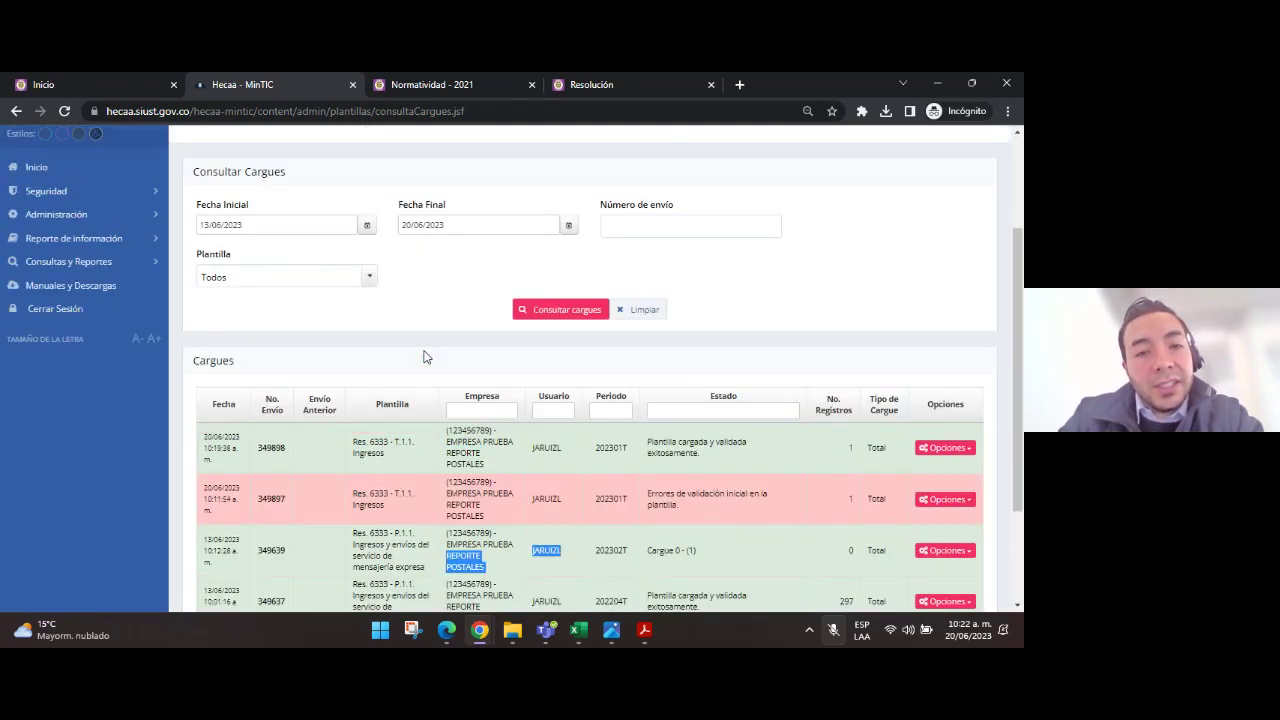
{"action": "scroll", "coordinate": [510, 460], "scroll_direction": "down", "scroll_amount": 2}
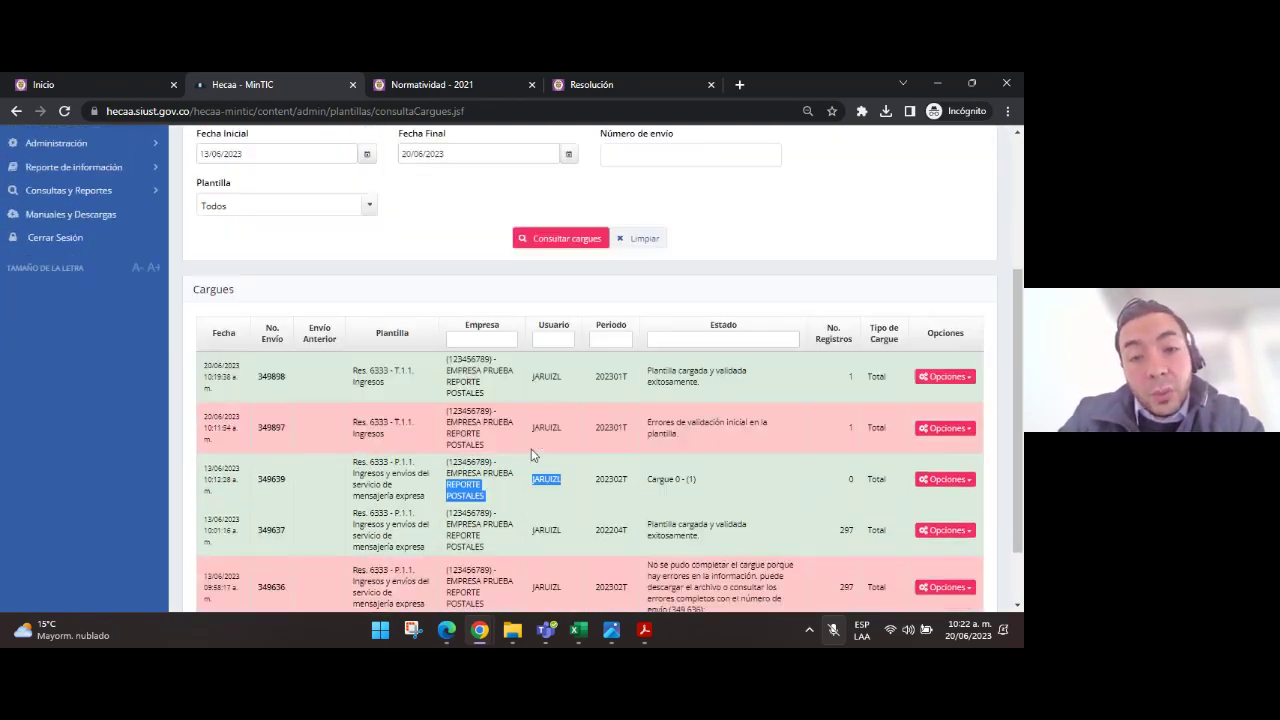
{"action": "scroll", "coordinate": [533, 455], "scroll_direction": "down", "scroll_amount": 1}
{"action": "scroll", "coordinate": [533, 455], "scroll_direction": "up", "scroll_amount": 5}
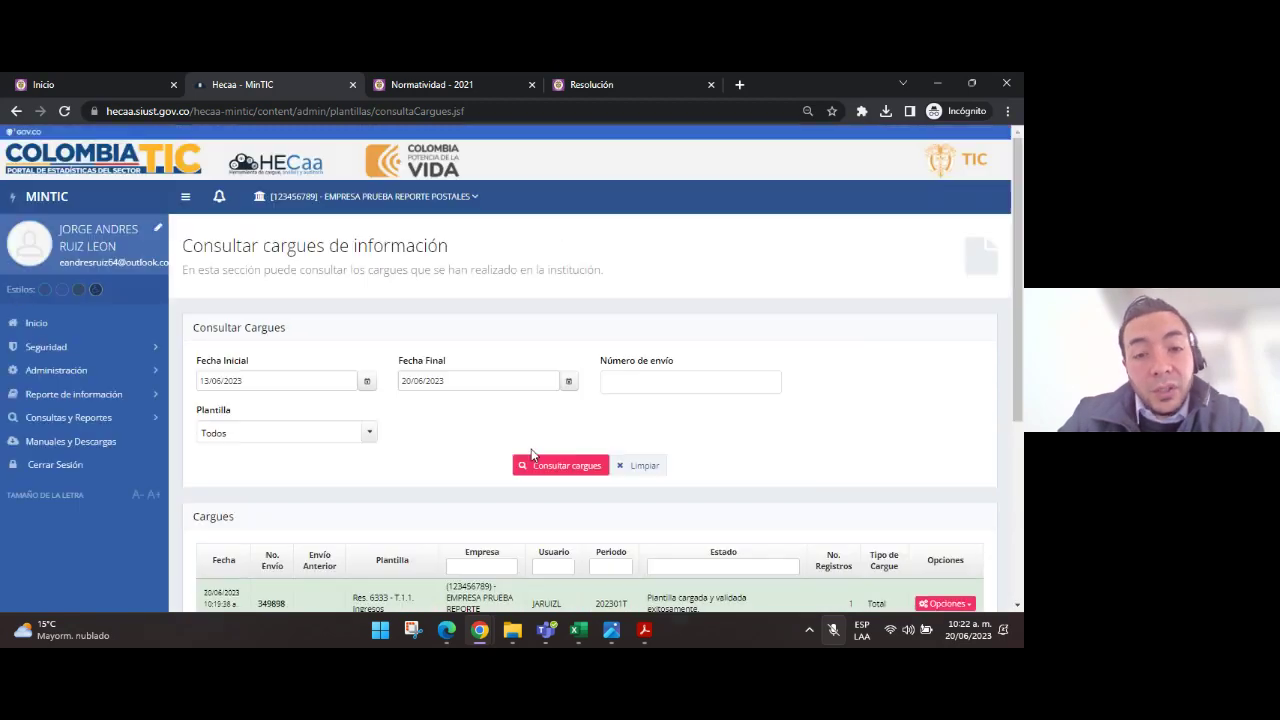
{"action": "scroll", "coordinate": [540, 420], "scroll_direction": "down", "scroll_amount": 5}
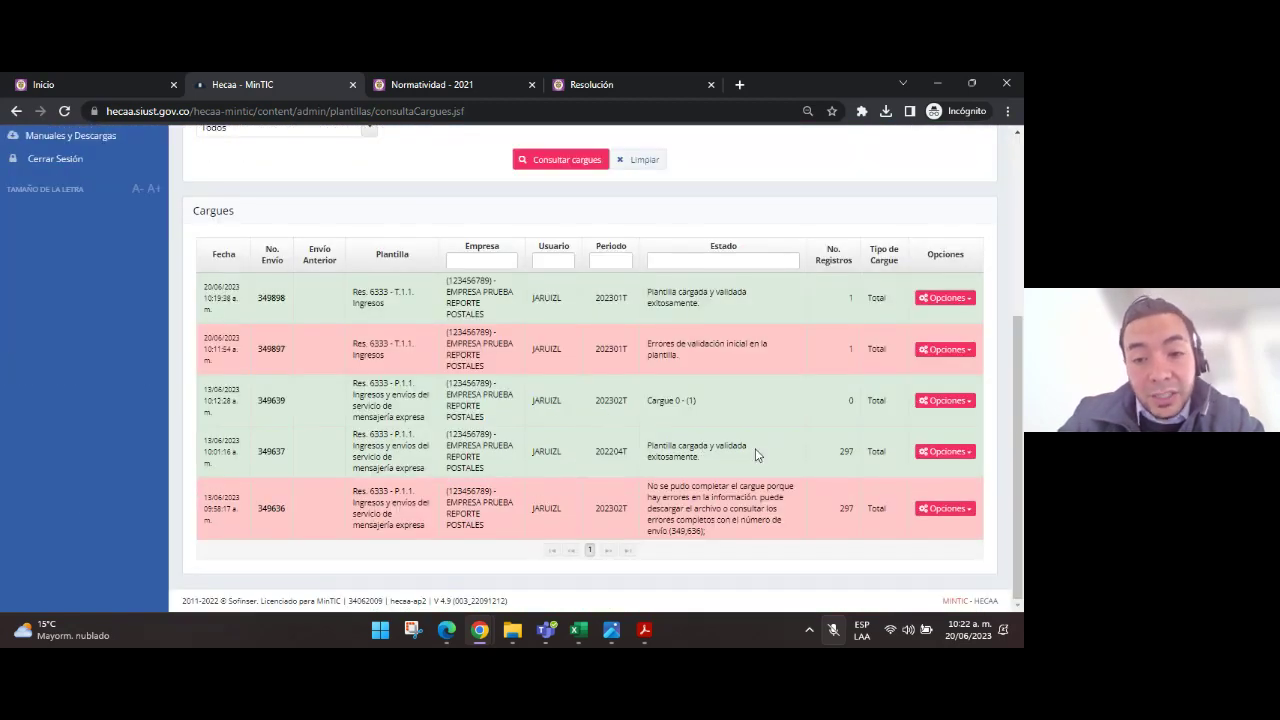
Step: Highlight the successful validation status and the initial validation errors status to compare them
{"action": "left_click_drag", "start_coordinate": [758, 452], "coordinate": [657, 450]}
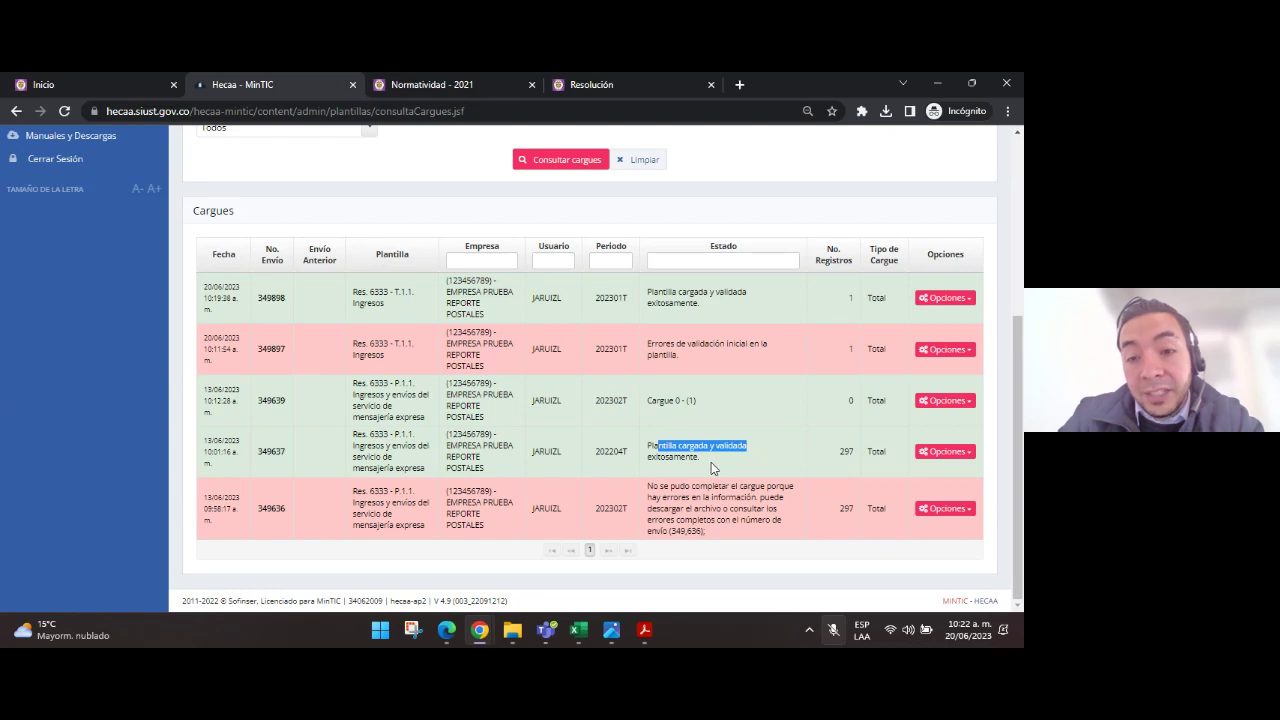
{"action": "left_click_drag", "start_coordinate": [706, 460], "coordinate": [741, 535]}
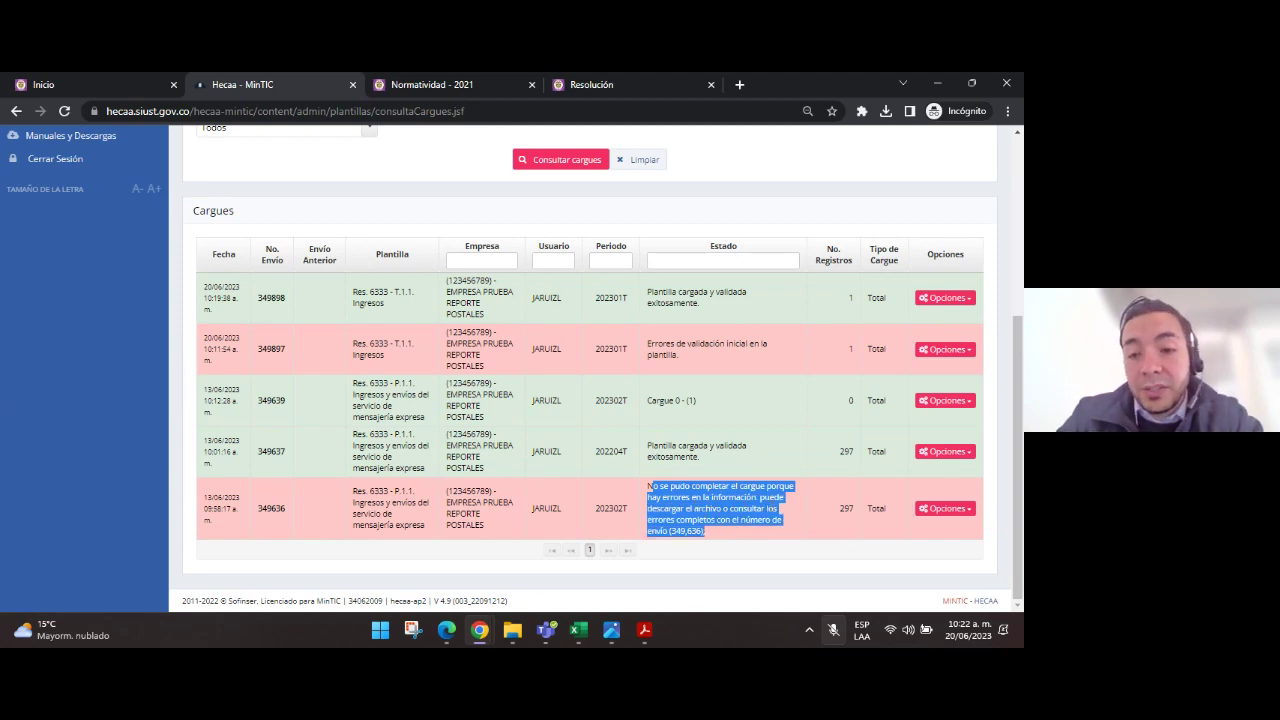
{"action": "left_click_drag", "start_coordinate": [686, 357], "coordinate": [650, 342]}
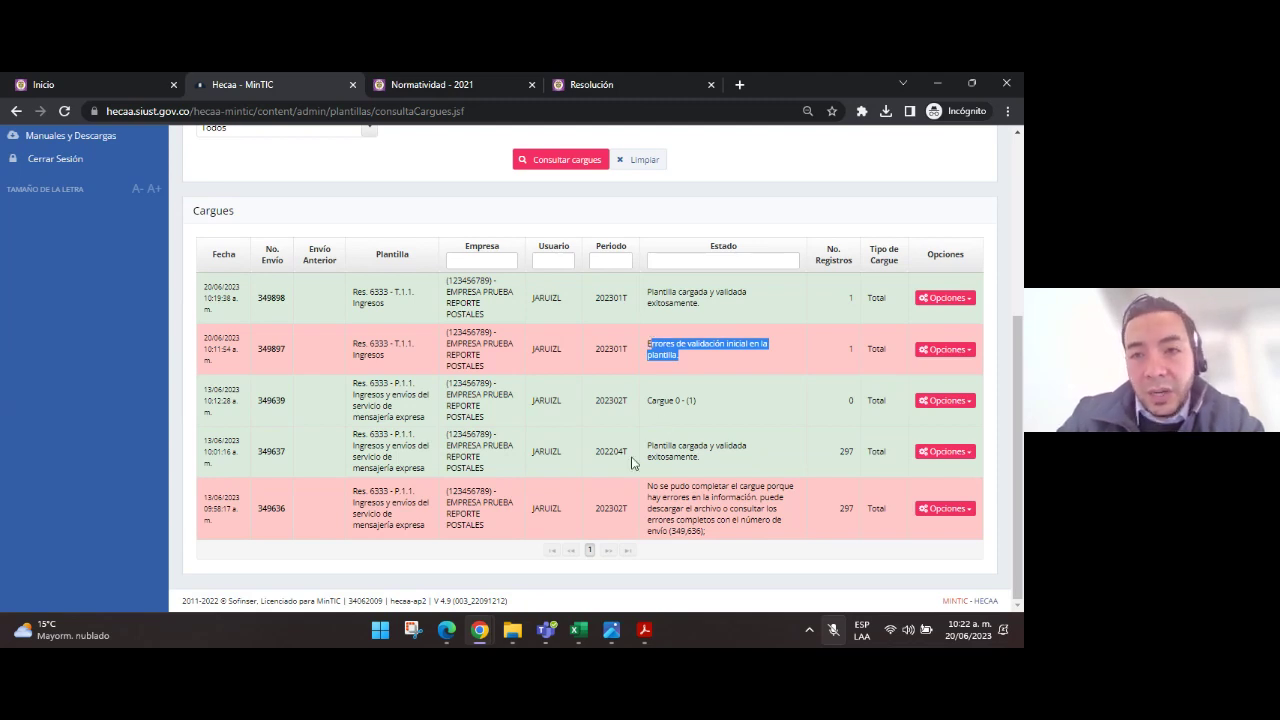
{"action": "scroll", "coordinate": [667, 385], "scroll_direction": "up", "scroll_amount": 3}
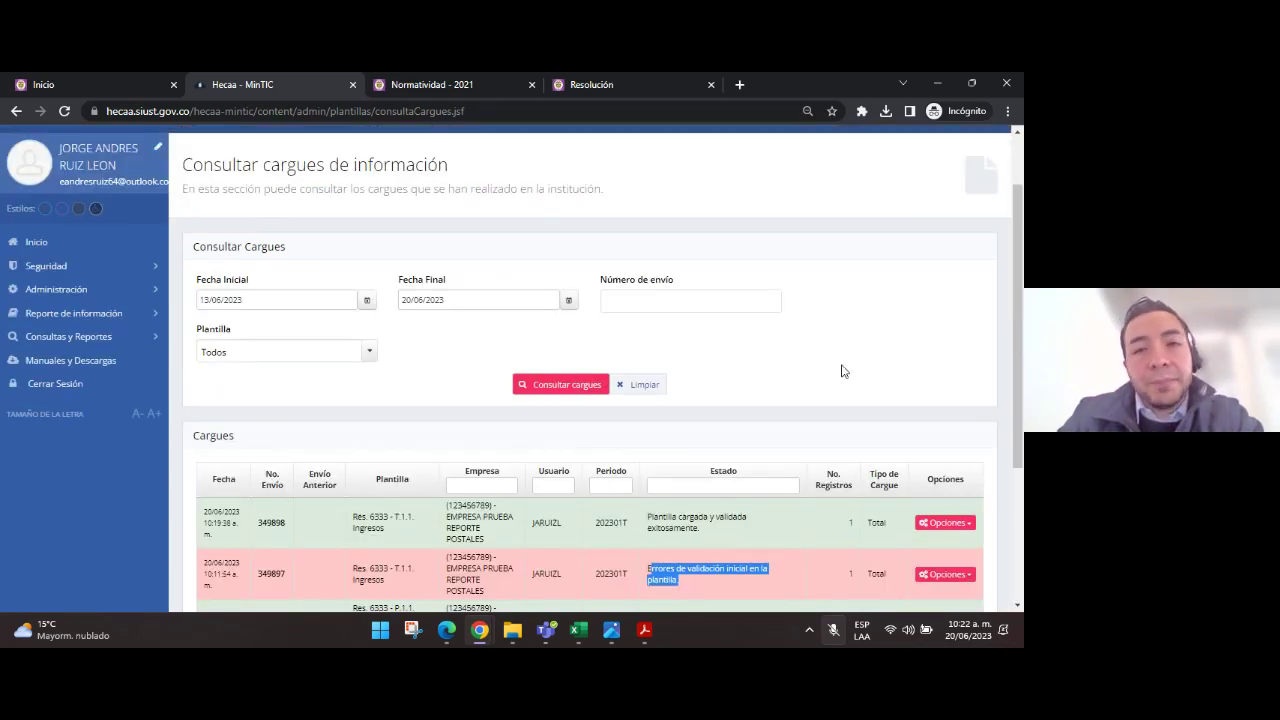
{"action": "scroll", "coordinate": [842, 371], "scroll_direction": "down", "scroll_amount": 2}
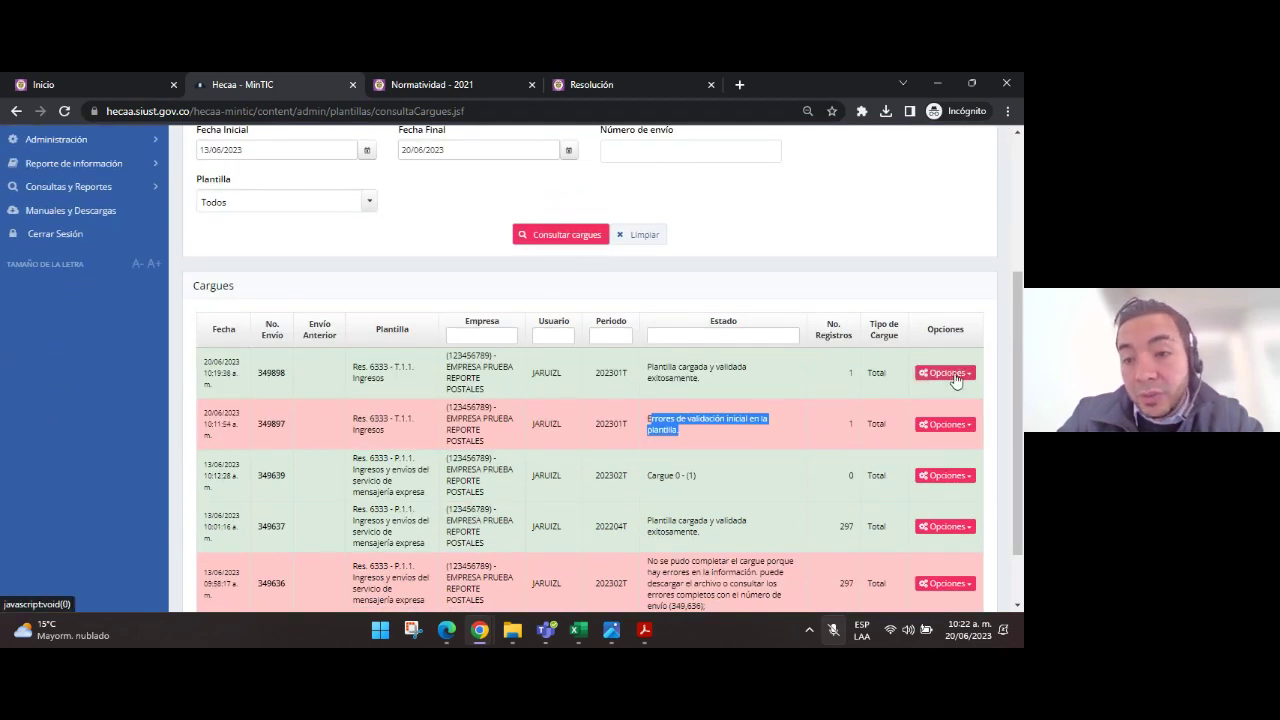
{"action": "left_click", "coordinate": [948, 375]}
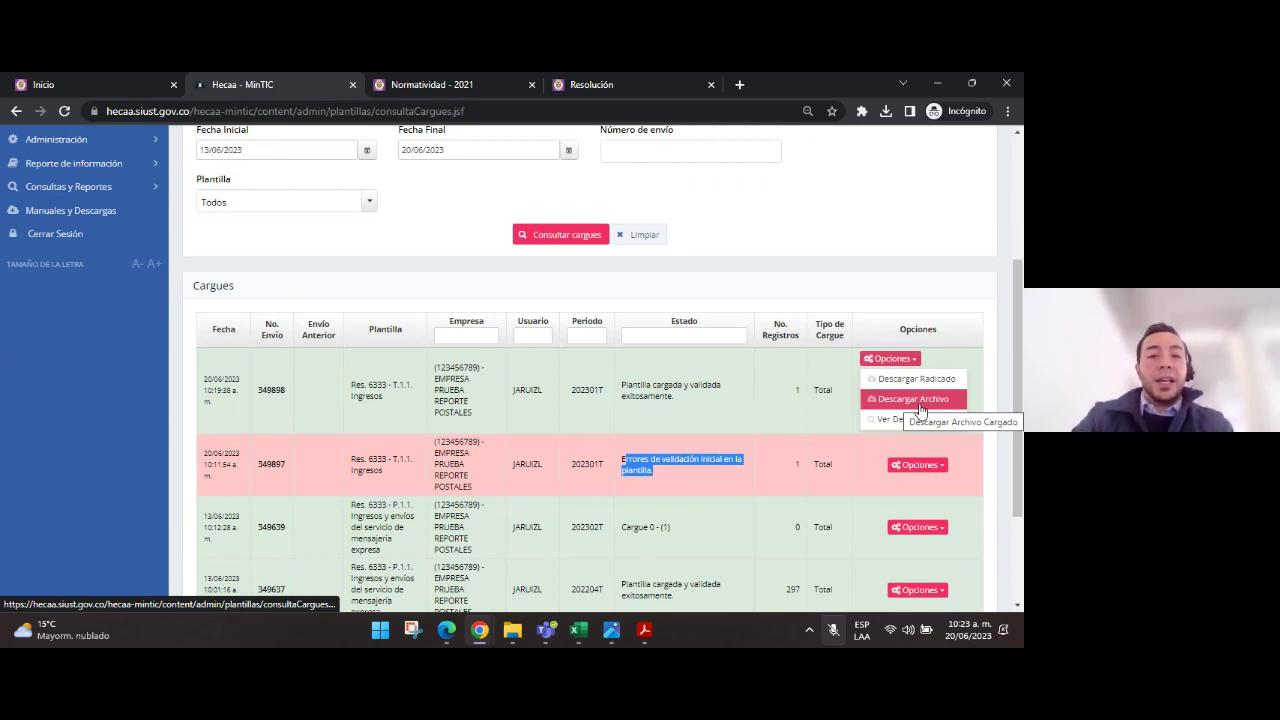
{"action": "scroll", "coordinate": [490, 300], "scroll_direction": "up", "scroll_amount": 1}
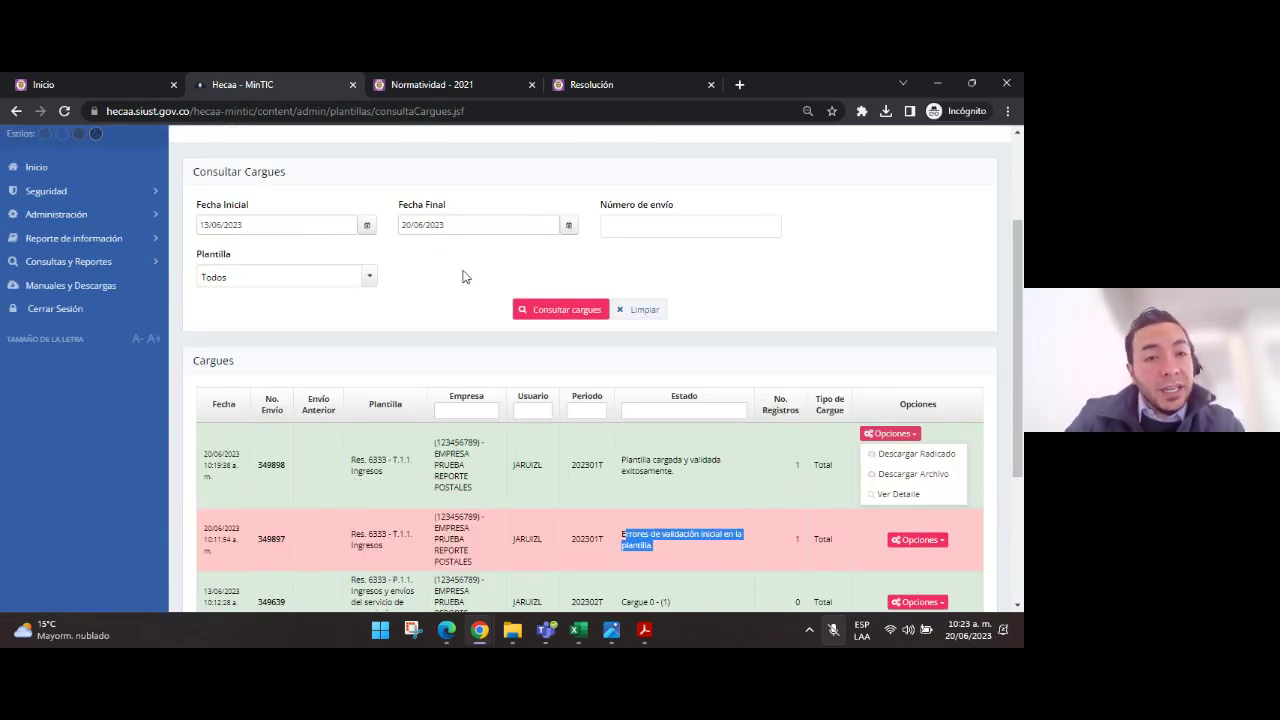
{"action": "scroll", "coordinate": [455, 272], "scroll_direction": "up", "scroll_amount": 1}
{"action": "left_click_drag", "start_coordinate": [271, 300], "coordinate": [201, 301]}
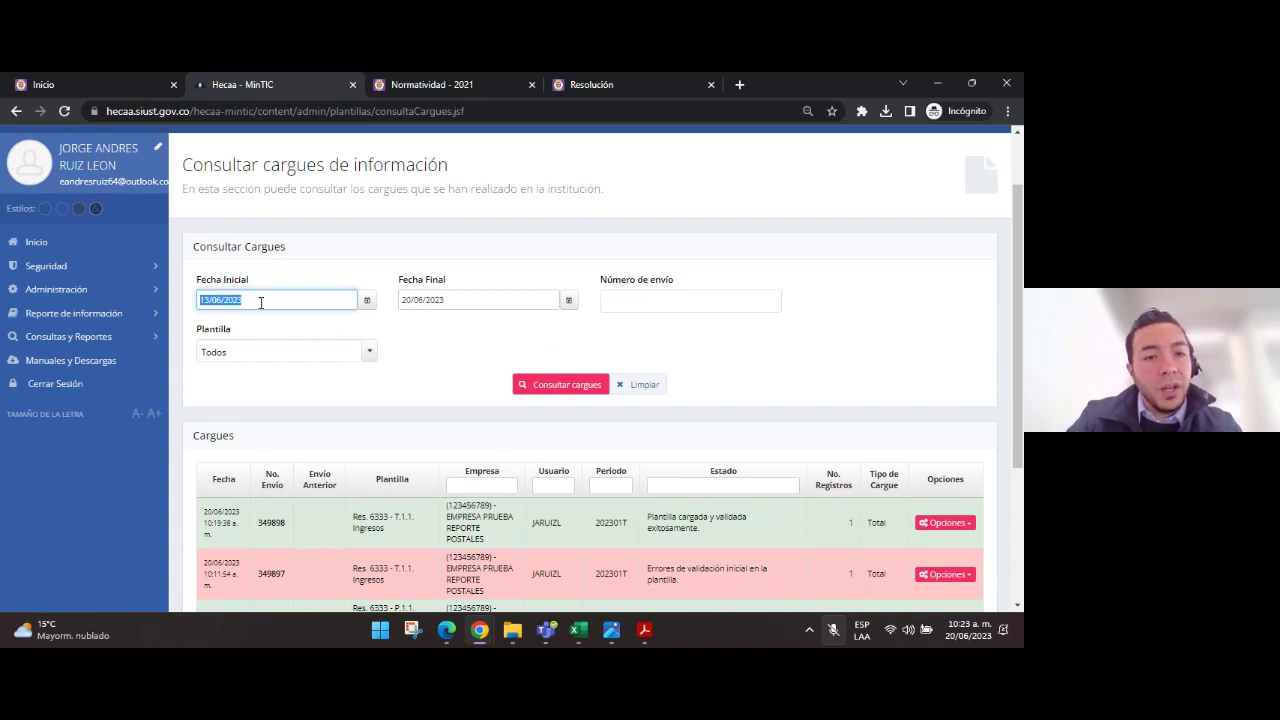
Step: Clear the Fecha Inicial and Fecha Final dates and rerun the uploads query
{"action": "left_click", "coordinate": [366, 300]}
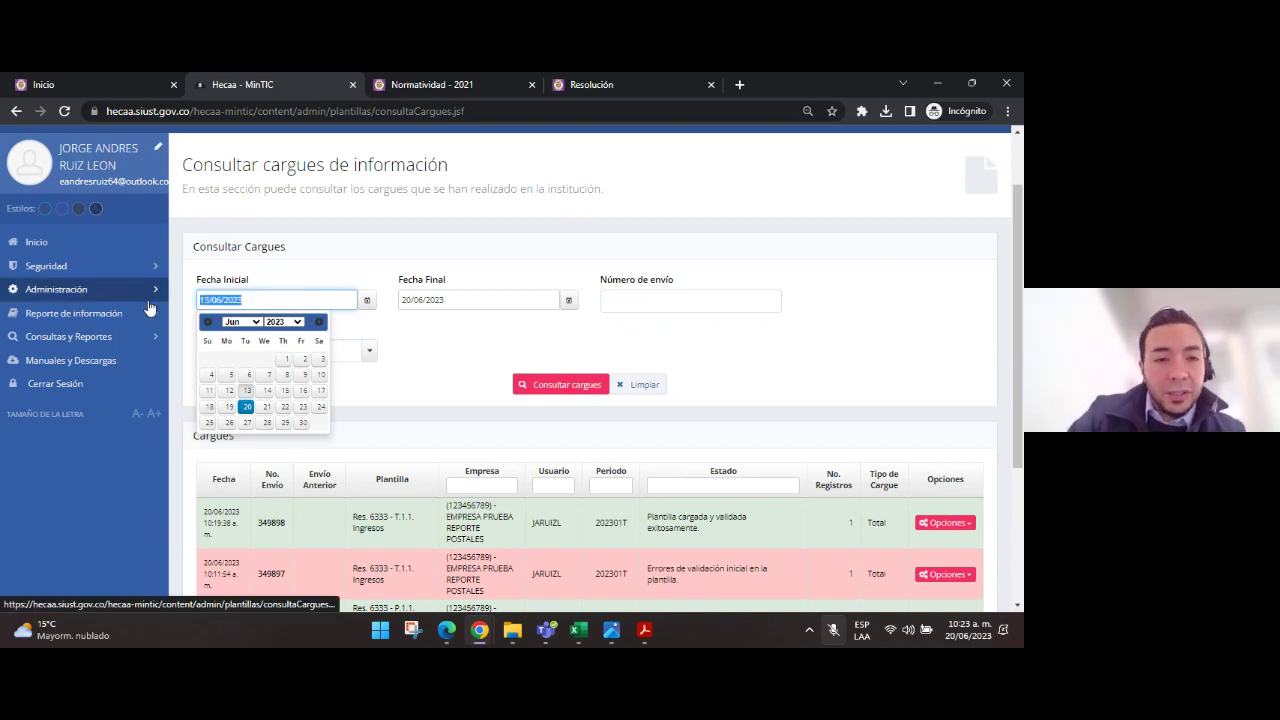
{"action": "key", "text": "BackSpace"}
{"action": "key", "text": "Tab"}
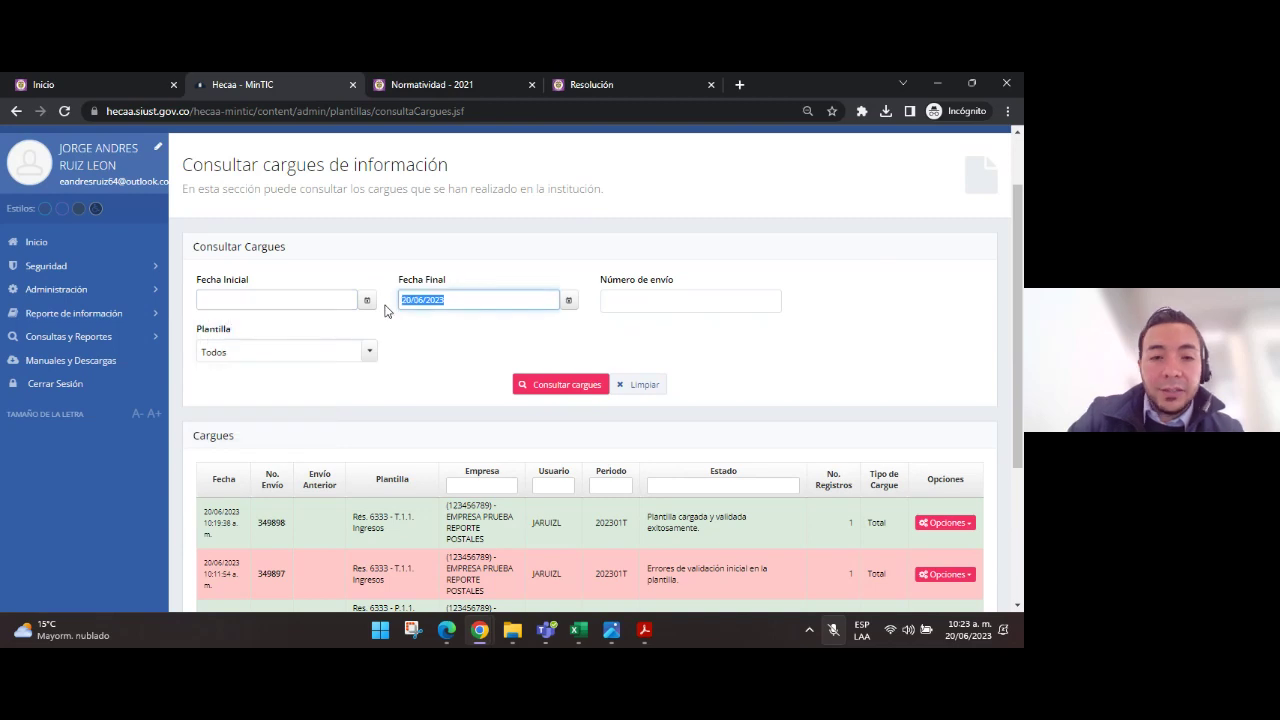
{"action": "key", "text": "BackSpace"}
{"action": "left_click", "coordinate": [540, 388]}
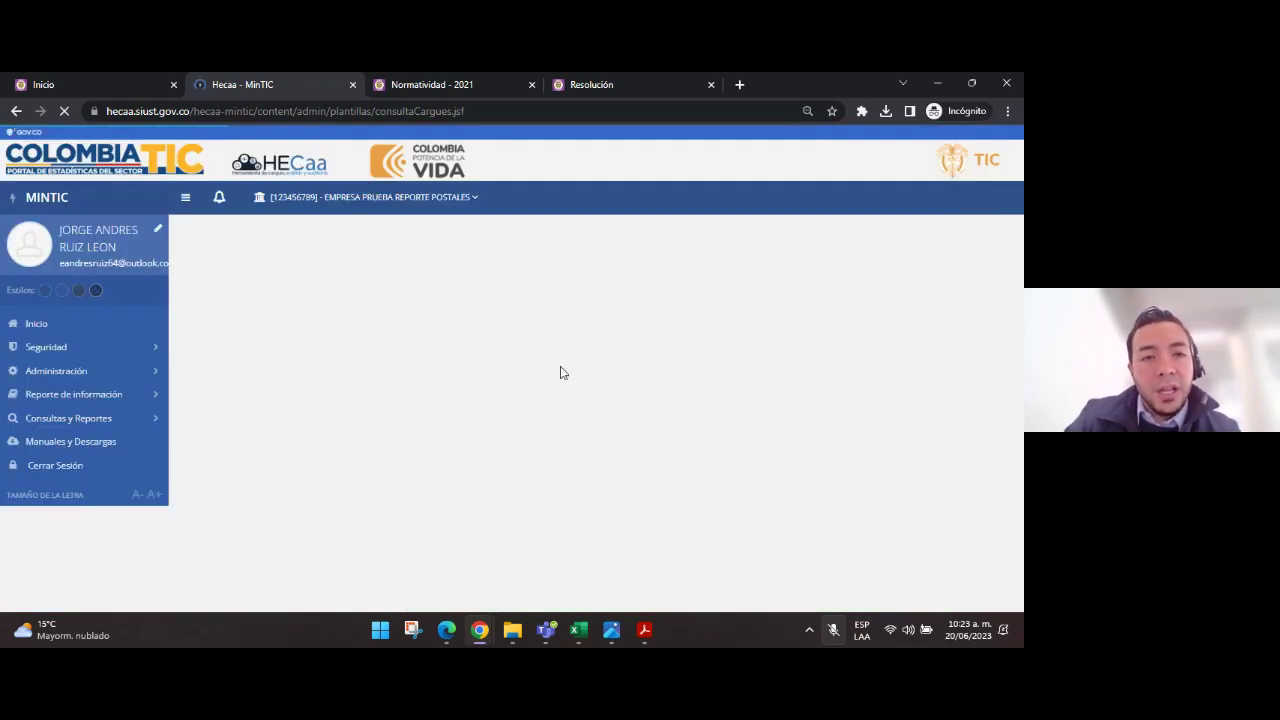
Step: Page through the three pages of upload history and return to the first page
{"action": "scroll", "coordinate": [562, 370], "scroll_direction": "down", "scroll_amount": 10}
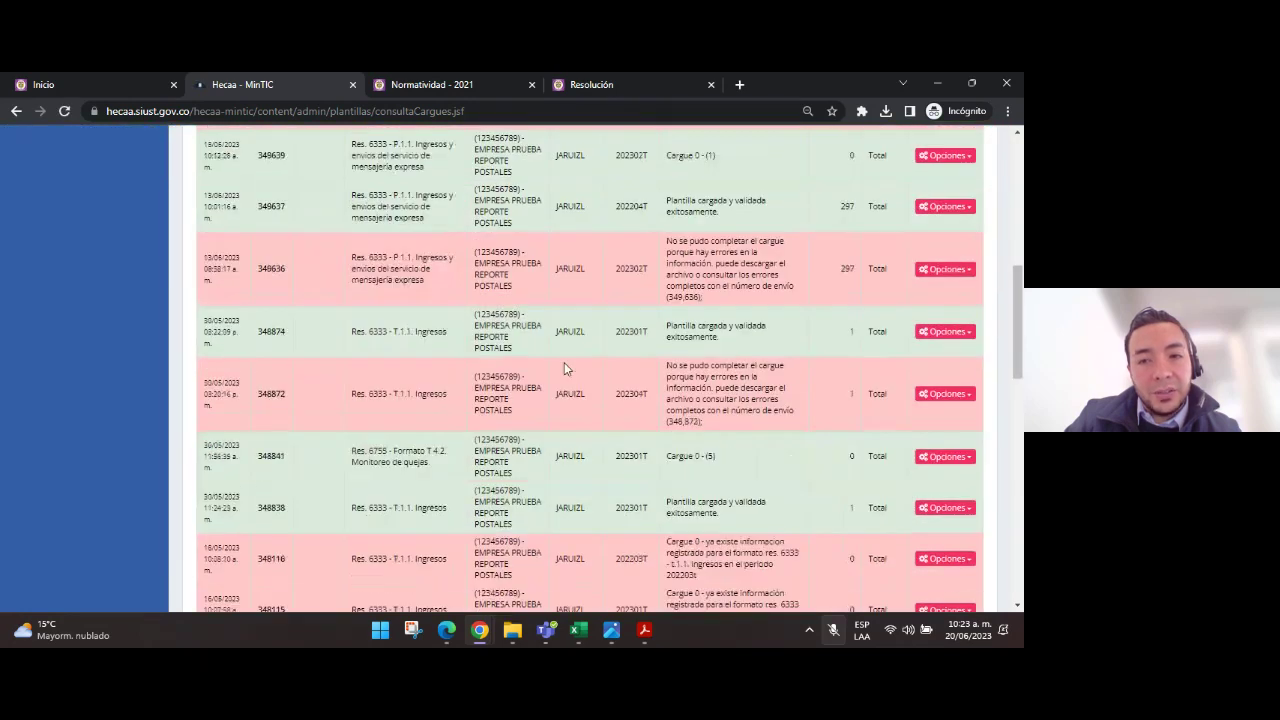
{"action": "scroll", "coordinate": [564, 369], "scroll_direction": "up", "scroll_amount": 15}
{"action": "scroll", "coordinate": [540, 320], "scroll_direction": "down", "scroll_amount": 20}
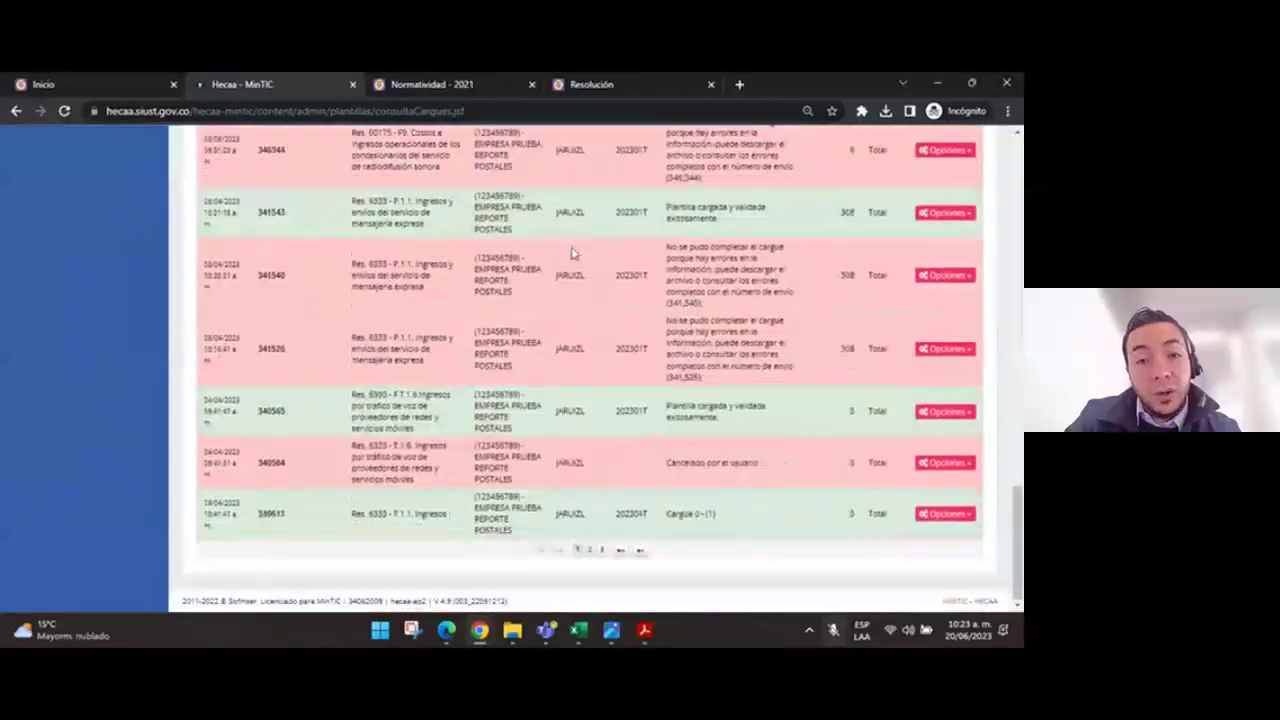
{"action": "left_click", "coordinate": [590, 549]}
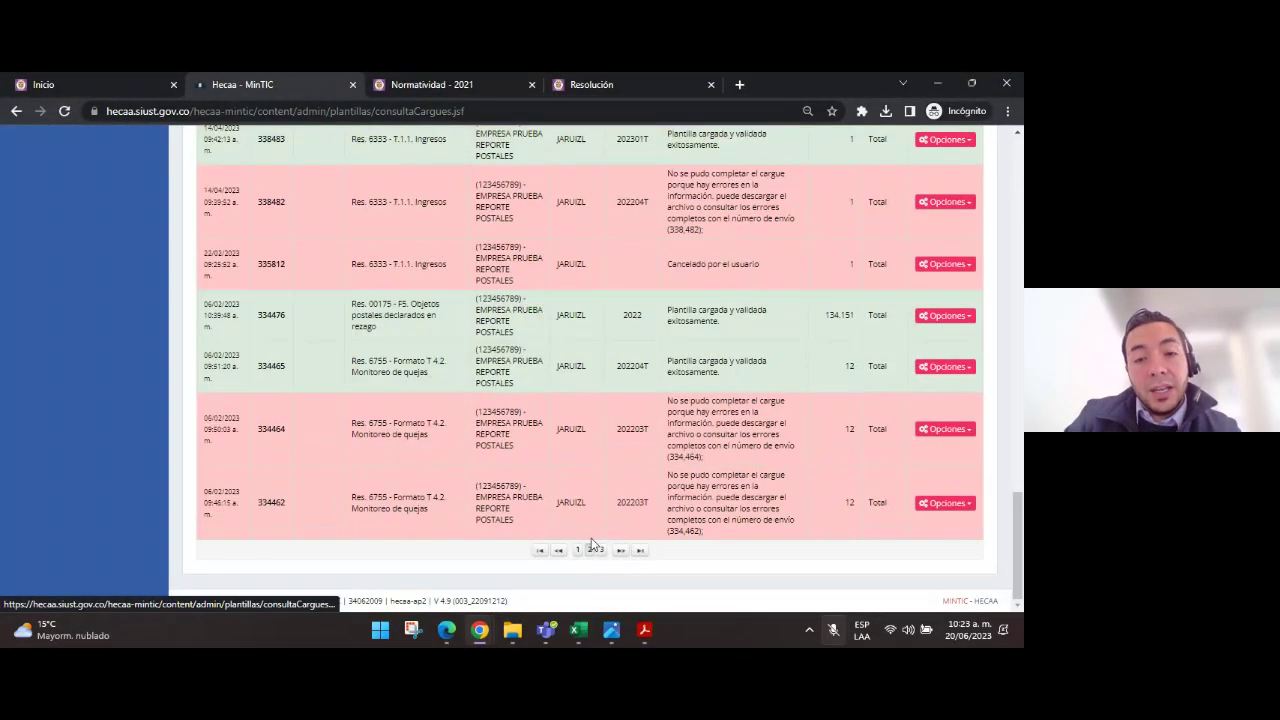
{"action": "left_click", "coordinate": [598, 549]}
{"action": "scroll", "coordinate": [616, 518], "scroll_direction": "up", "scroll_amount": 20}
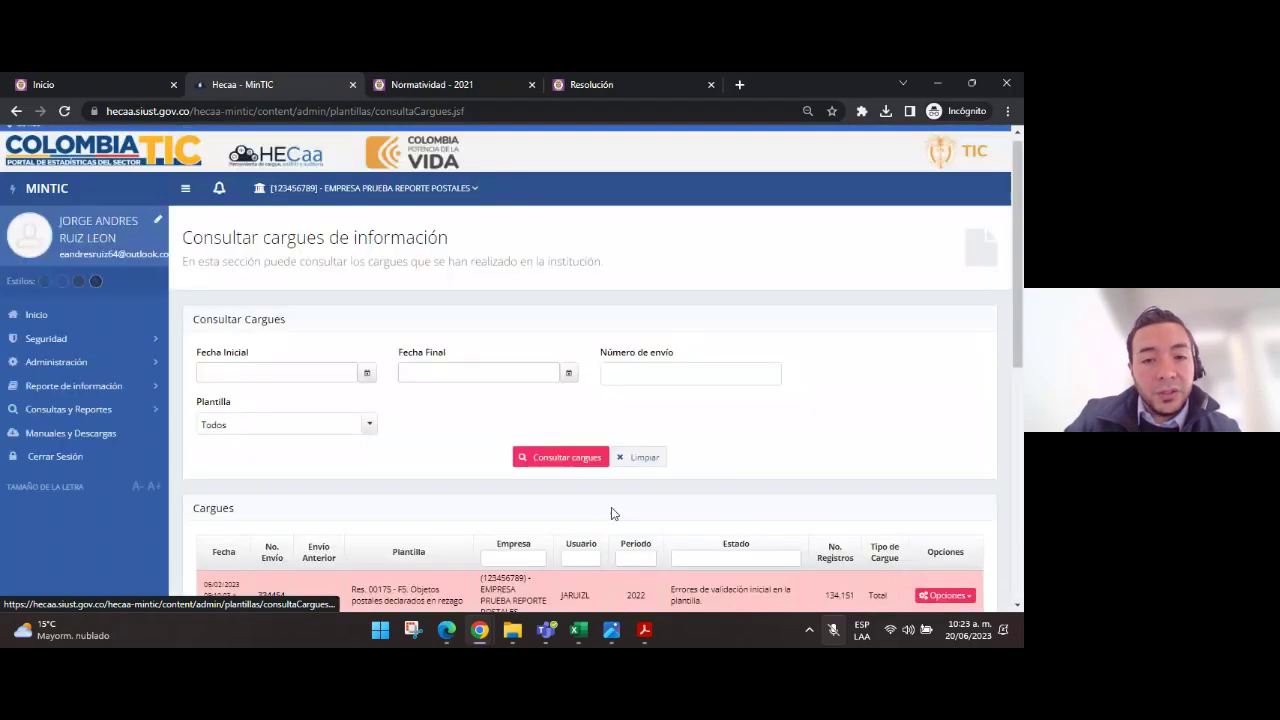
{"action": "scroll", "coordinate": [613, 513], "scroll_direction": "down", "scroll_amount": 15}
{"action": "scroll", "coordinate": [603, 413], "scroll_direction": "up", "scroll_amount": 12}
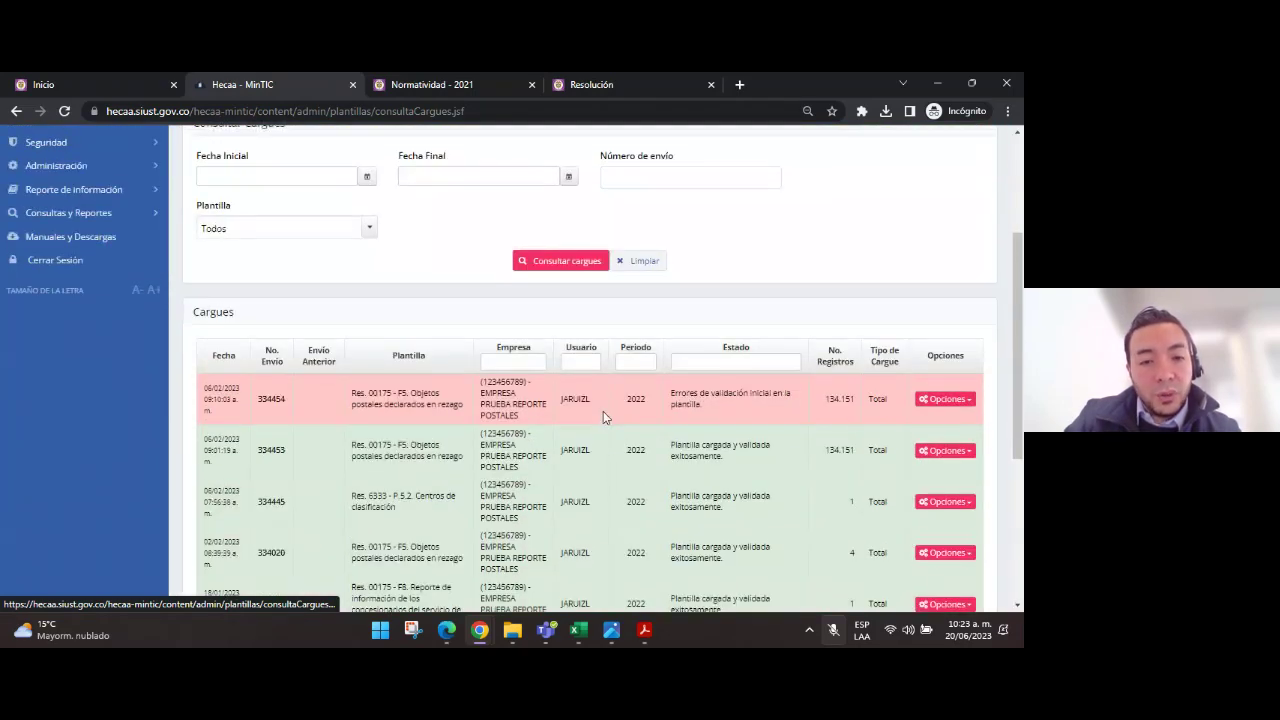
{"action": "scroll", "coordinate": [586, 545], "scroll_direction": "down", "scroll_amount": 15}
{"action": "left_click", "coordinate": [578, 550]}
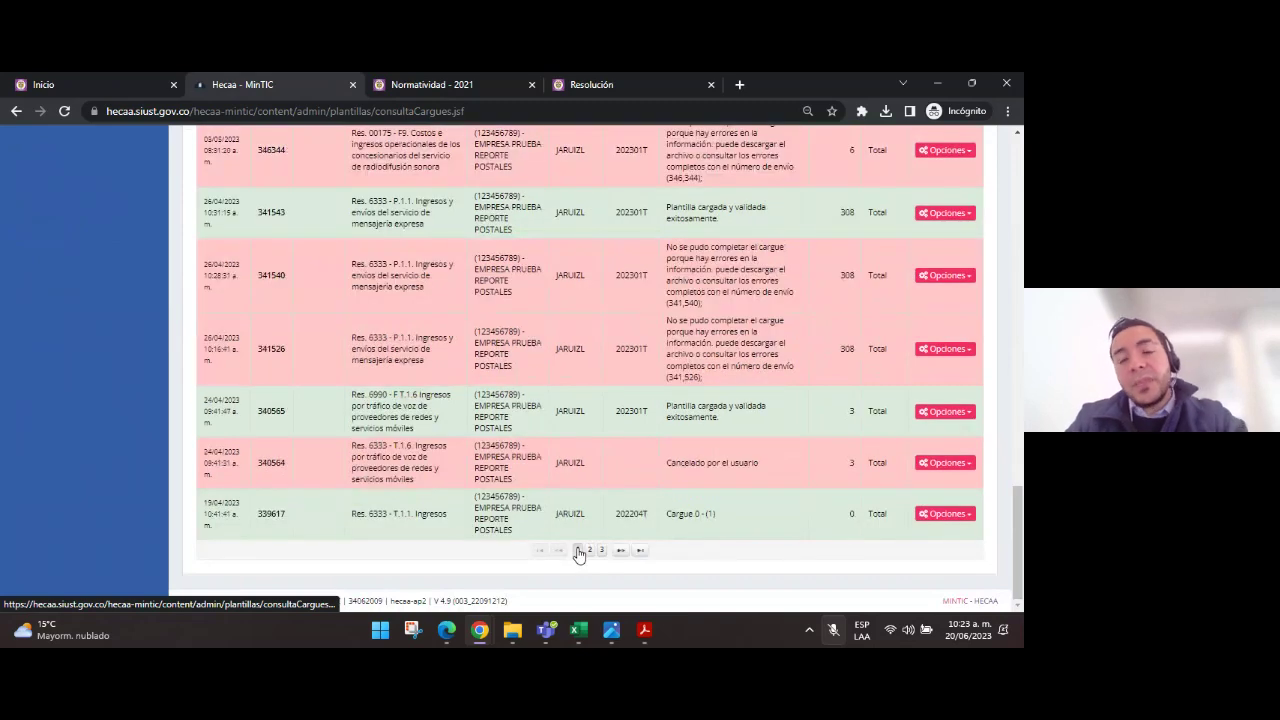
{"action": "scroll", "coordinate": [580, 550], "scroll_direction": "up", "scroll_amount": 15}
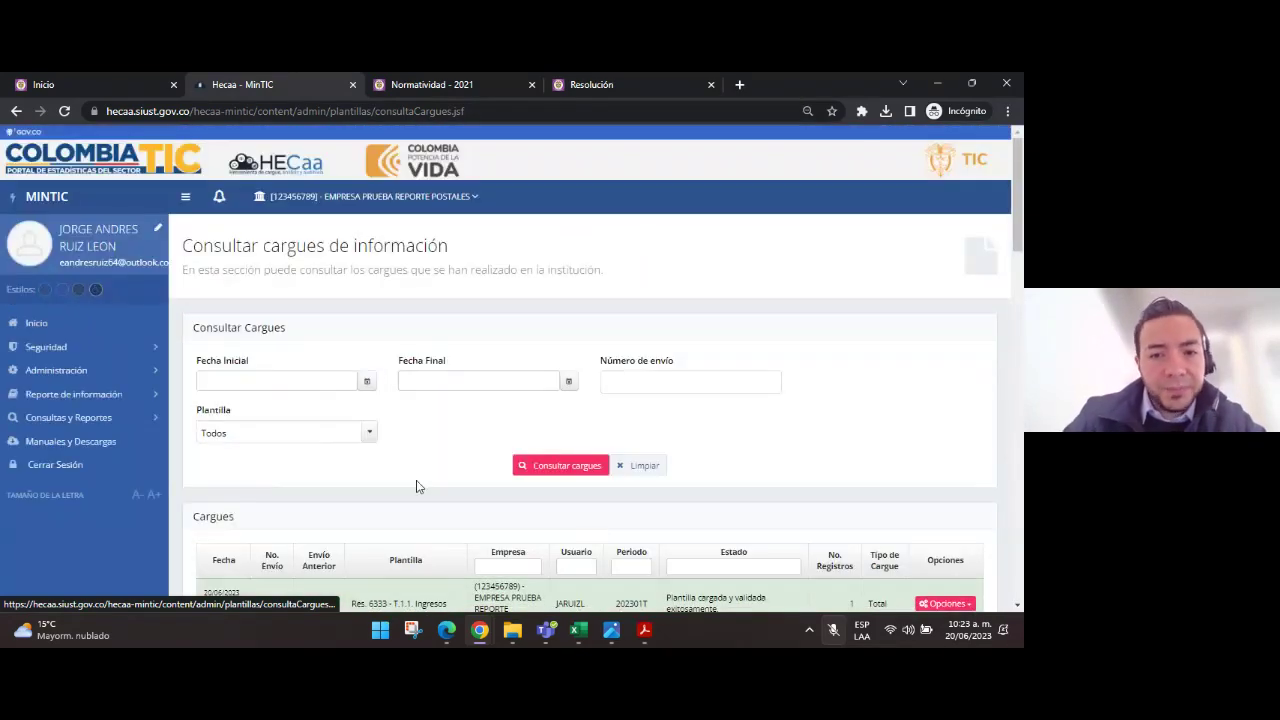
Step: Copy shipment number 349637 into Número de envío and query, showing its P.1.1 upload
{"action": "left_click", "coordinate": [662, 380]}
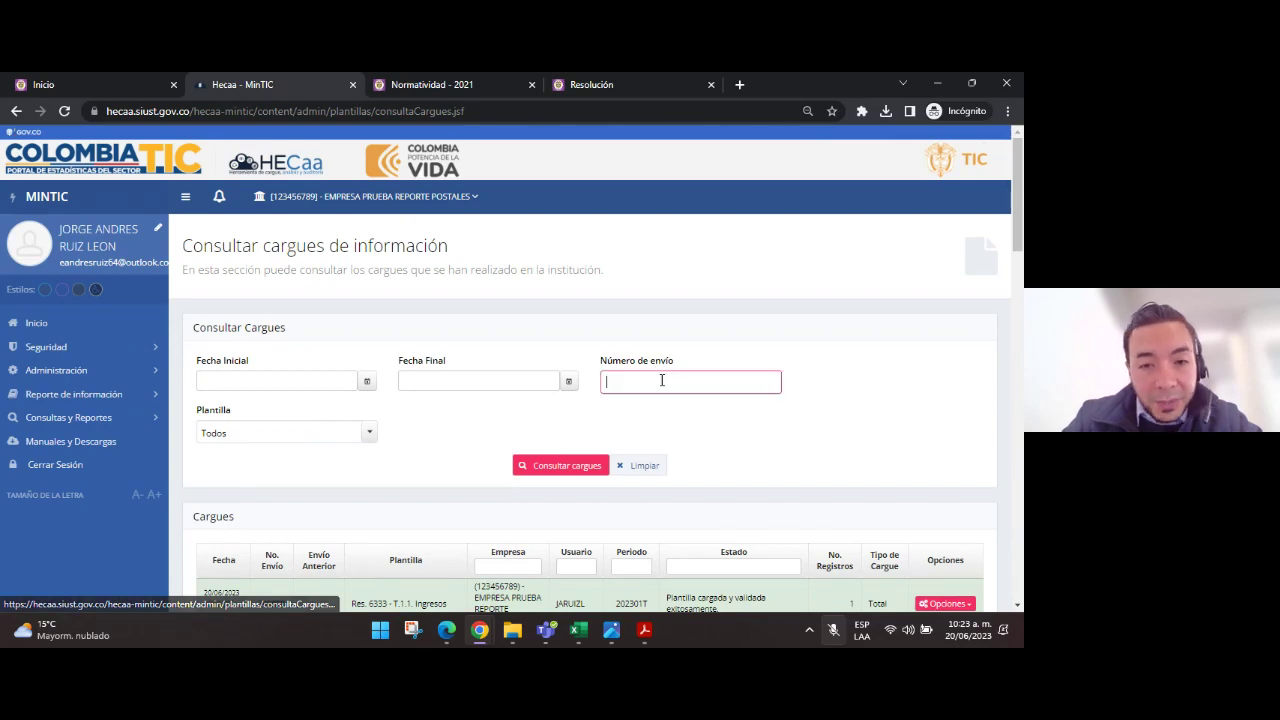
{"action": "scroll", "coordinate": [662, 380], "scroll_direction": "down", "scroll_amount": 3}
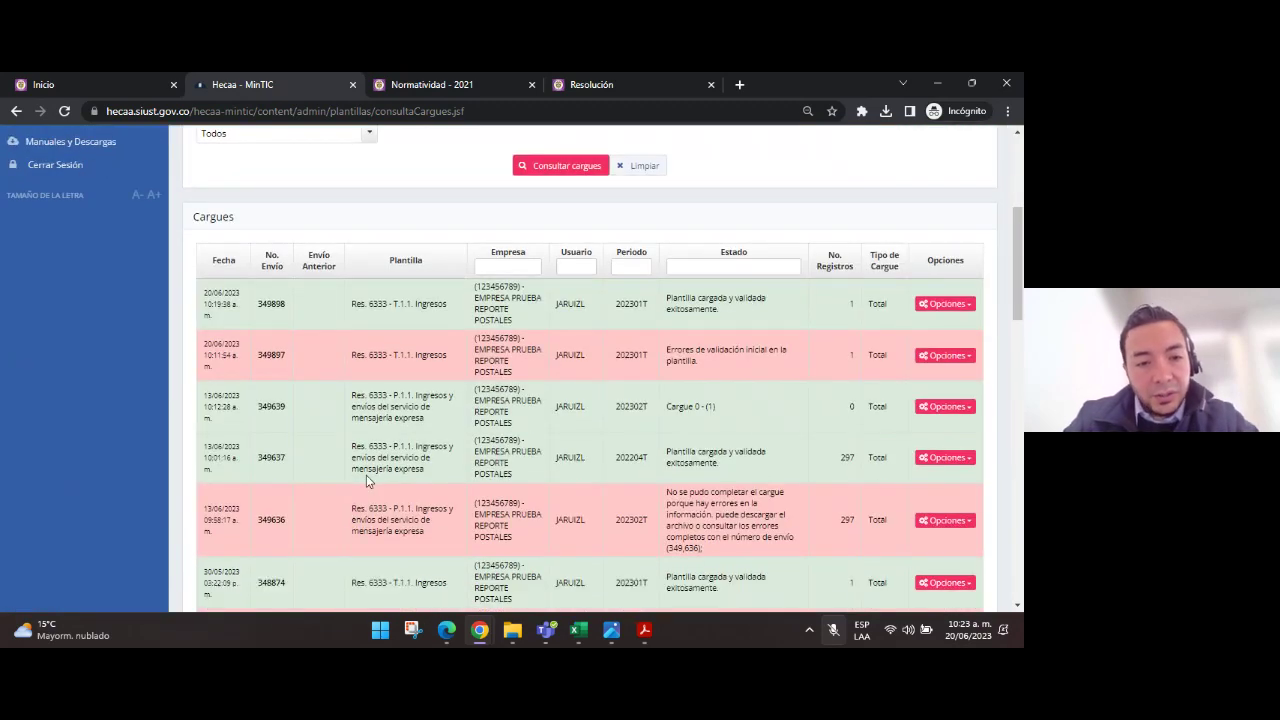
{"action": "double_click", "coordinate": [272, 458]}
{"action": "key", "text": "ctrl+c"}
{"action": "scroll", "coordinate": [378, 457], "scroll_direction": "up", "scroll_amount": 1}
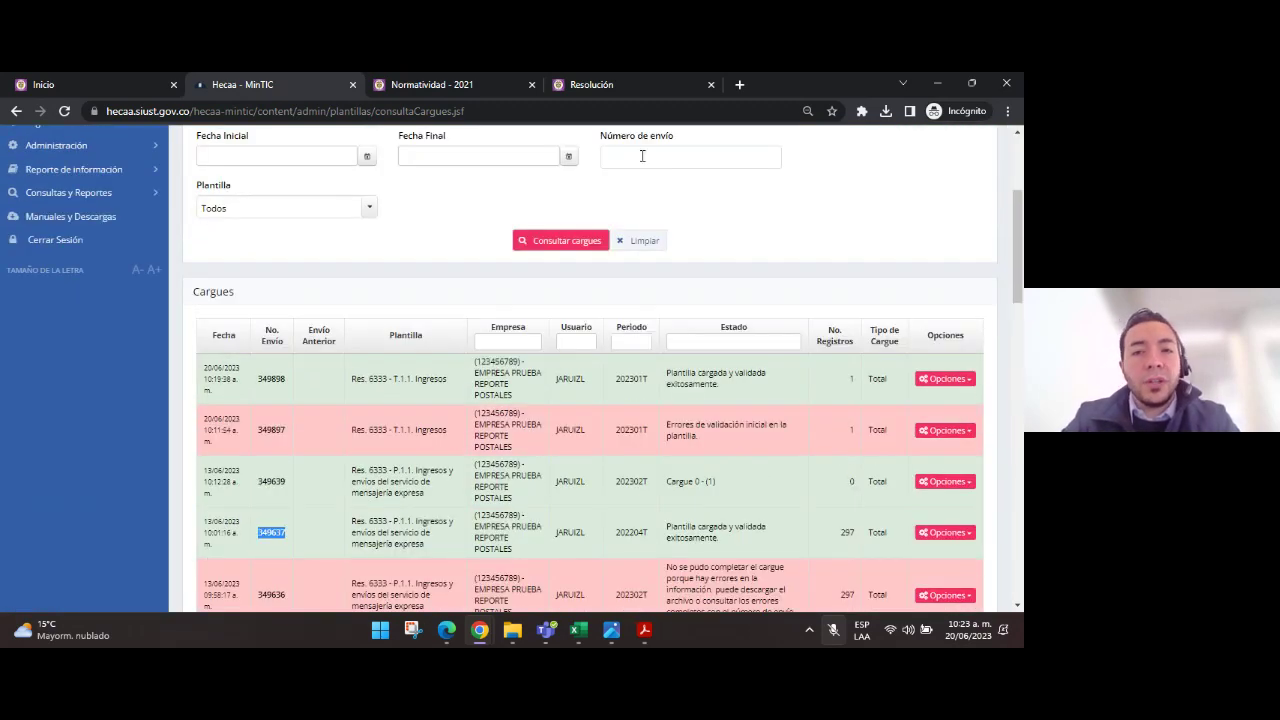
{"action": "left_click", "coordinate": [643, 157]}
{"action": "key", "text": "ctrl+v"}
{"action": "left_click", "coordinate": [552, 242]}
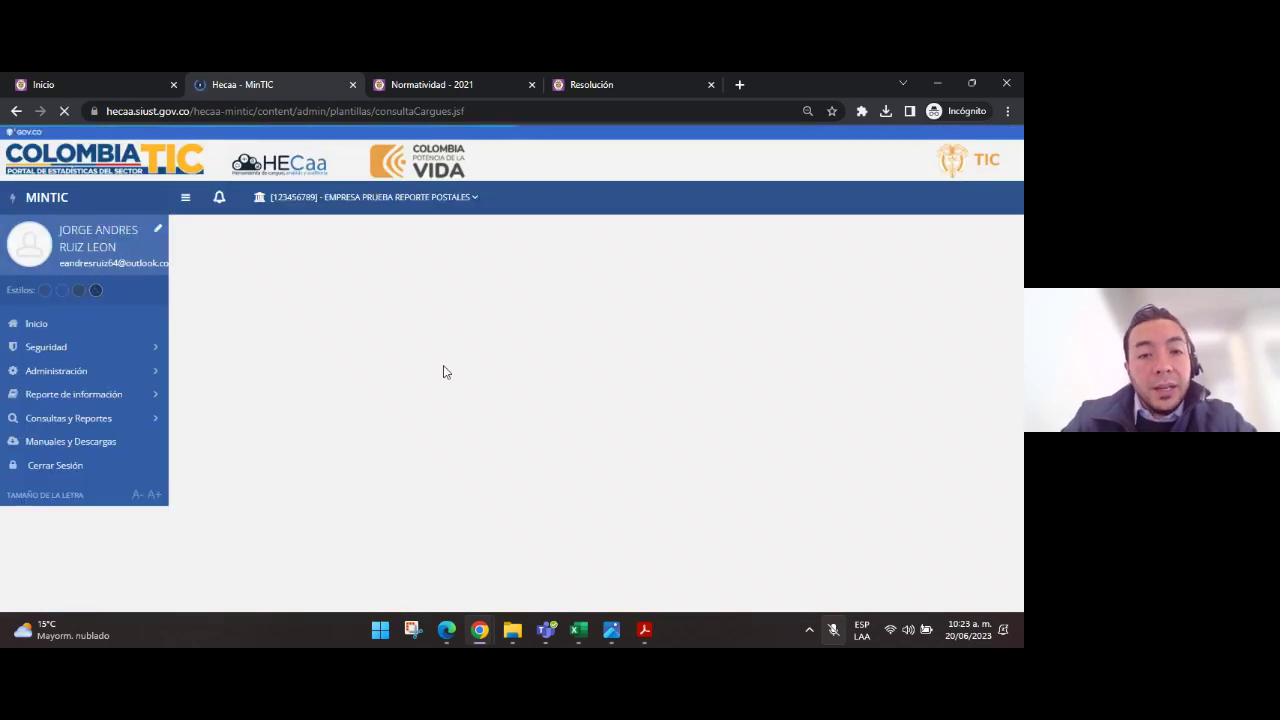
{"action": "scroll", "coordinate": [455, 375], "scroll_direction": "down", "scroll_amount": 1}
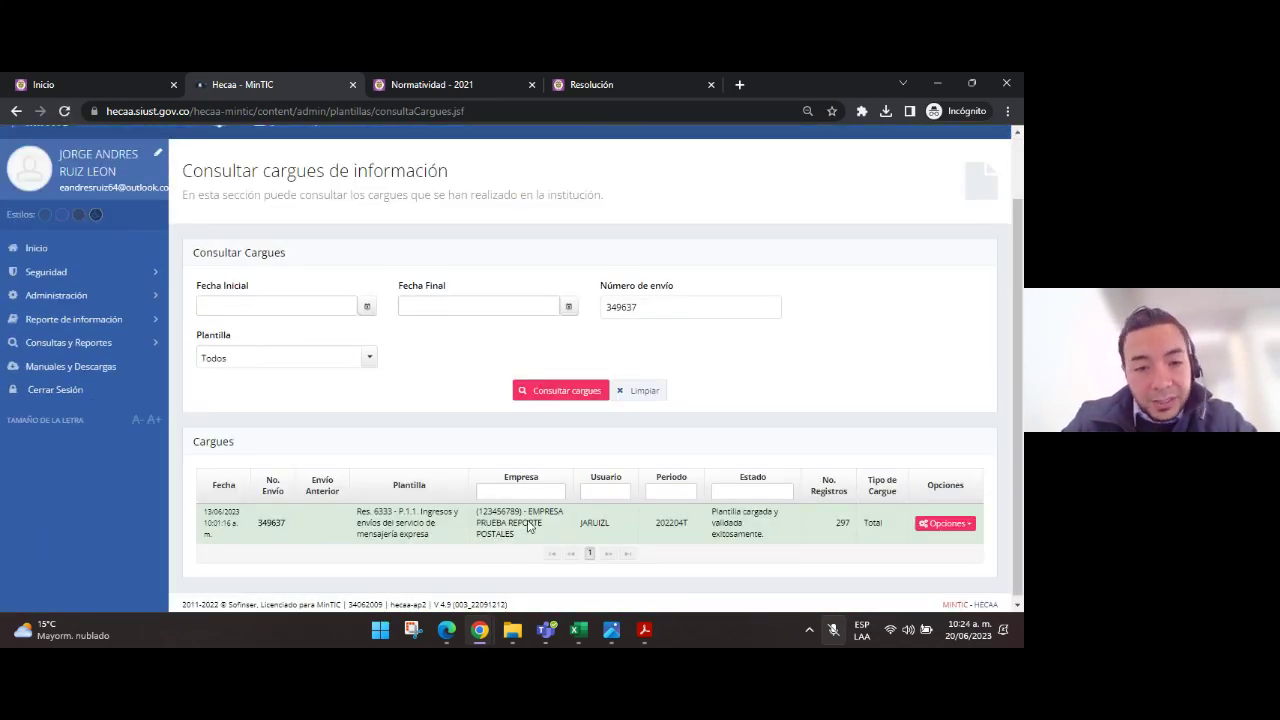
{"action": "left_click_drag", "start_coordinate": [346, 524], "coordinate": [562, 528]}
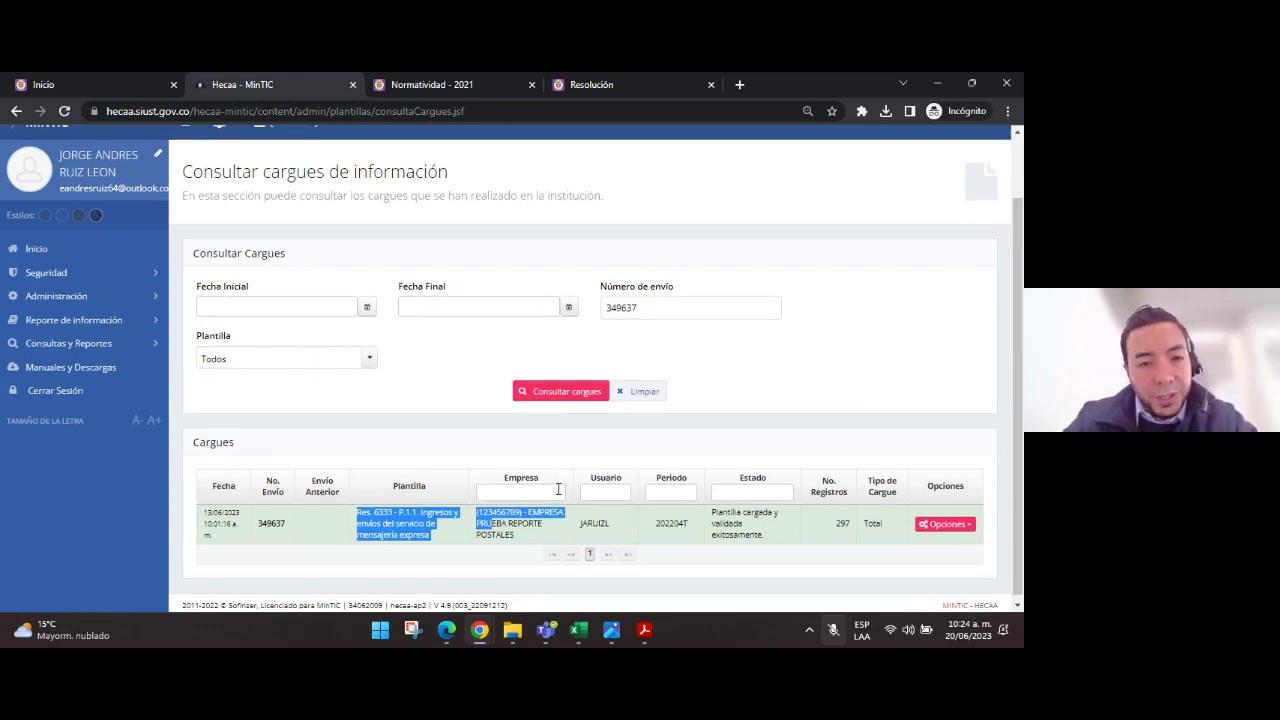
{"action": "scroll", "coordinate": [472, 484], "scroll_direction": "up", "scroll_amount": 1}
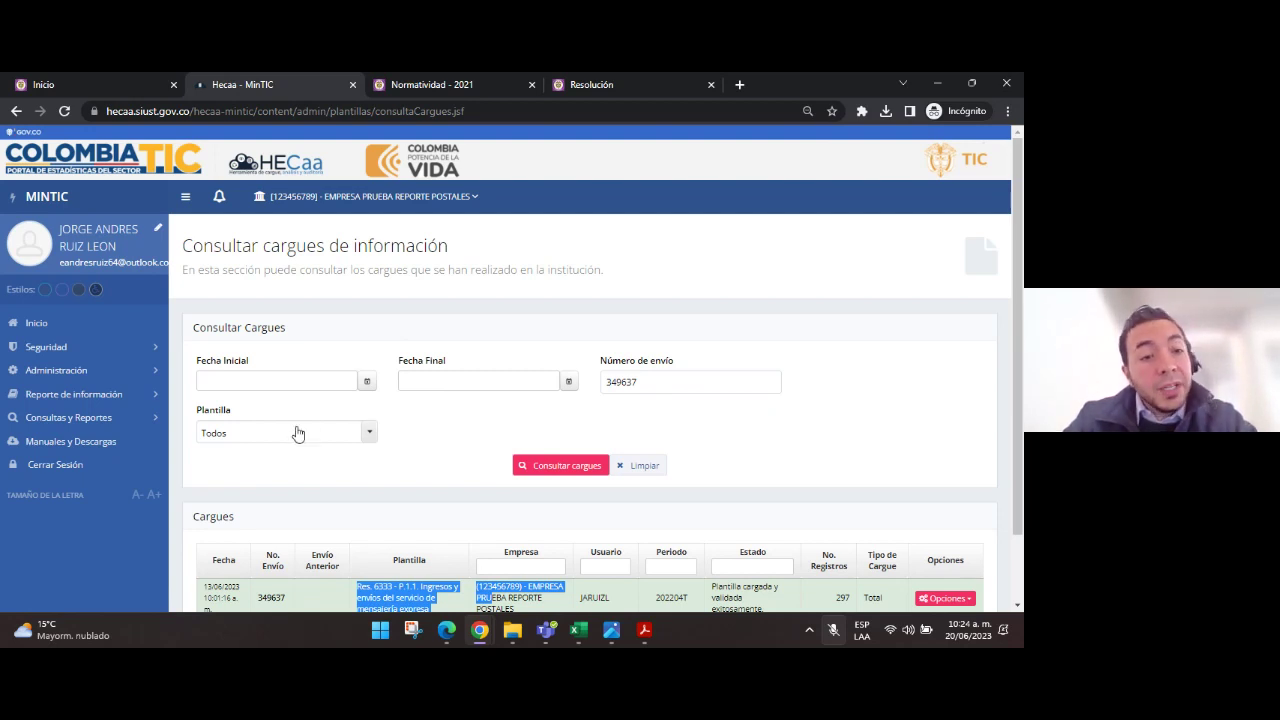
Step: Open the Plantillas Reportar en Cero page and view the available zero-report reasons
{"action": "left_click", "coordinate": [148, 394]}
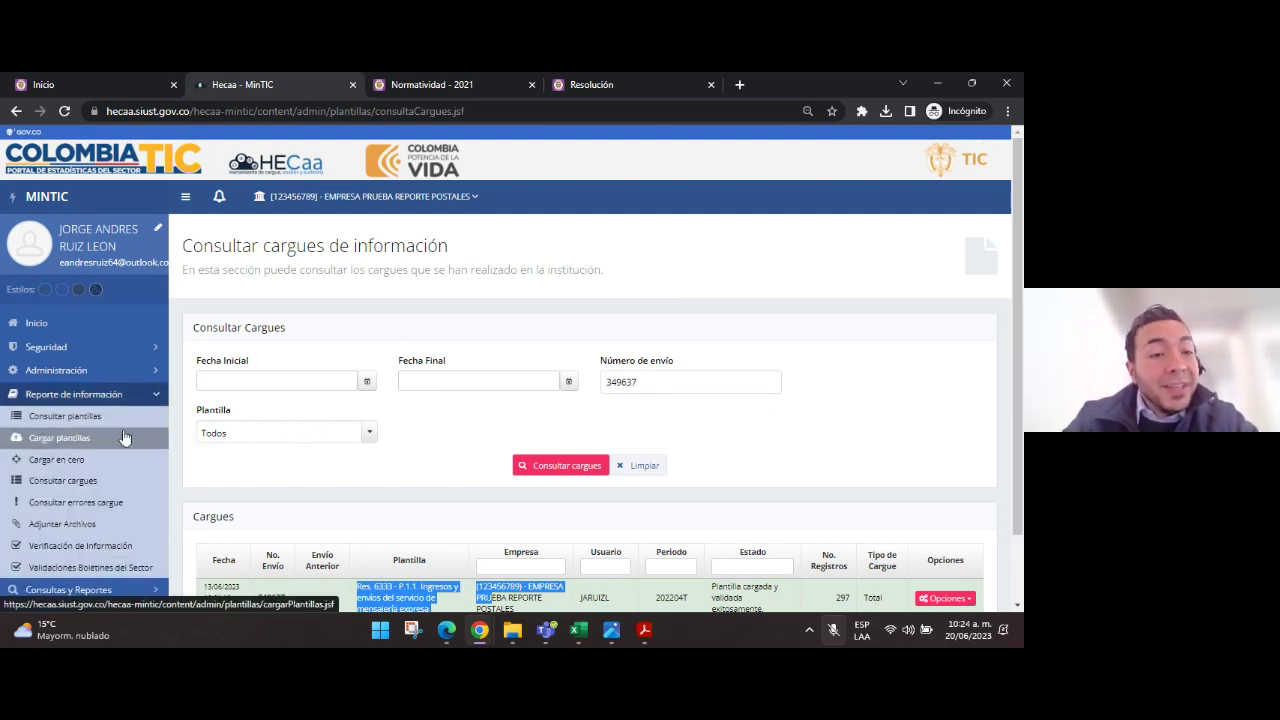
{"action": "left_click", "coordinate": [77, 462]}
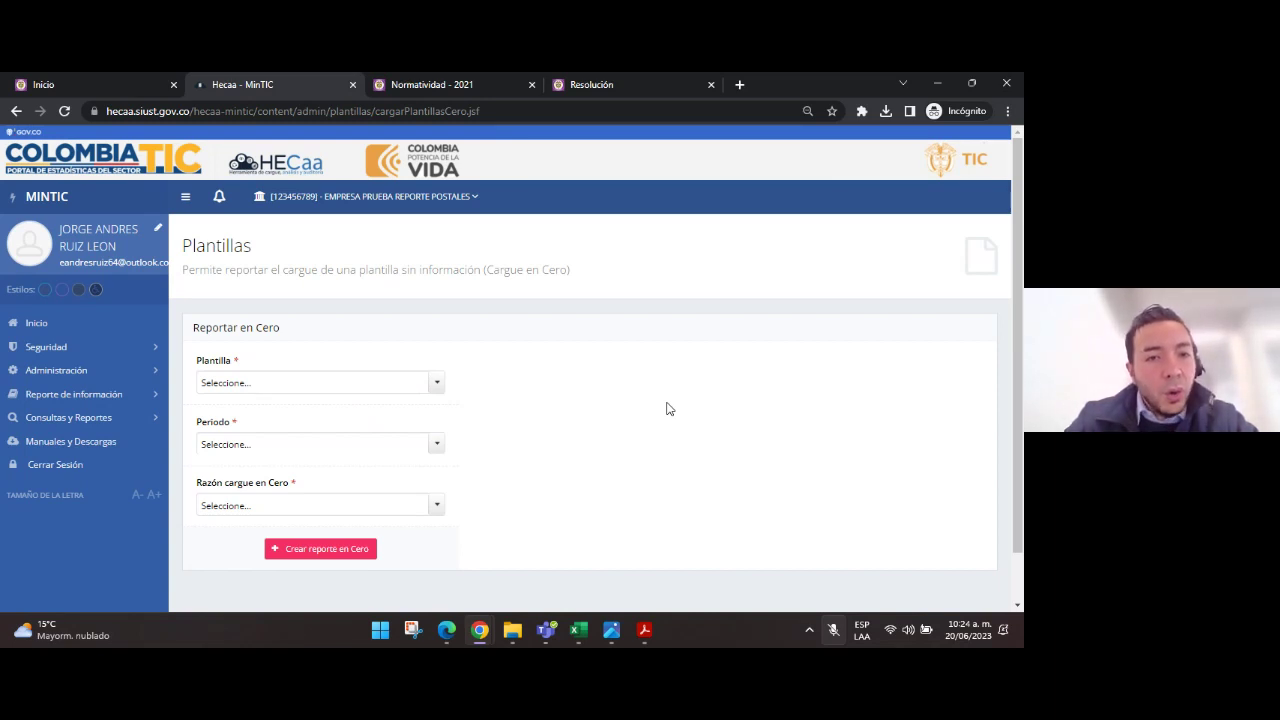
{"action": "left_click", "coordinate": [436, 504]}
{"action": "scroll", "coordinate": [592, 445], "scroll_direction": "down", "scroll_amount": 1}
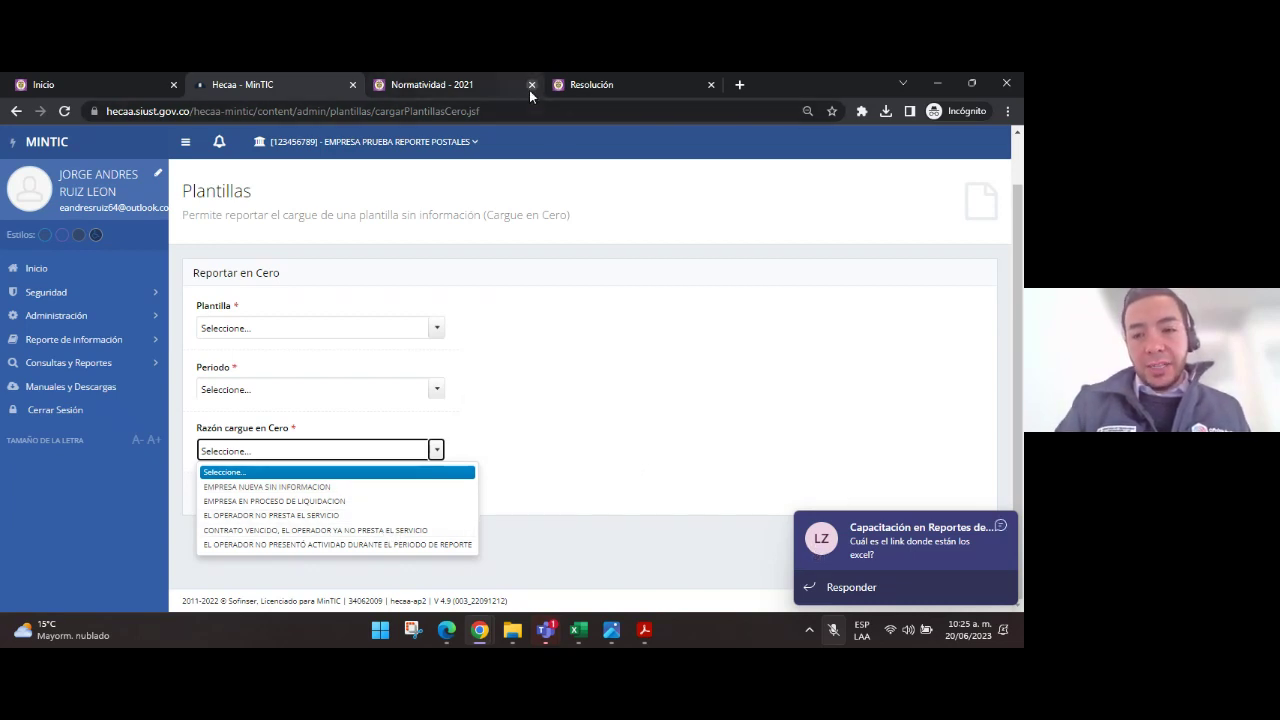
Step: Switch to the 2021 resolutions tab, then search 'colombia tic' in a new tab
{"action": "left_click", "coordinate": [467, 84]}
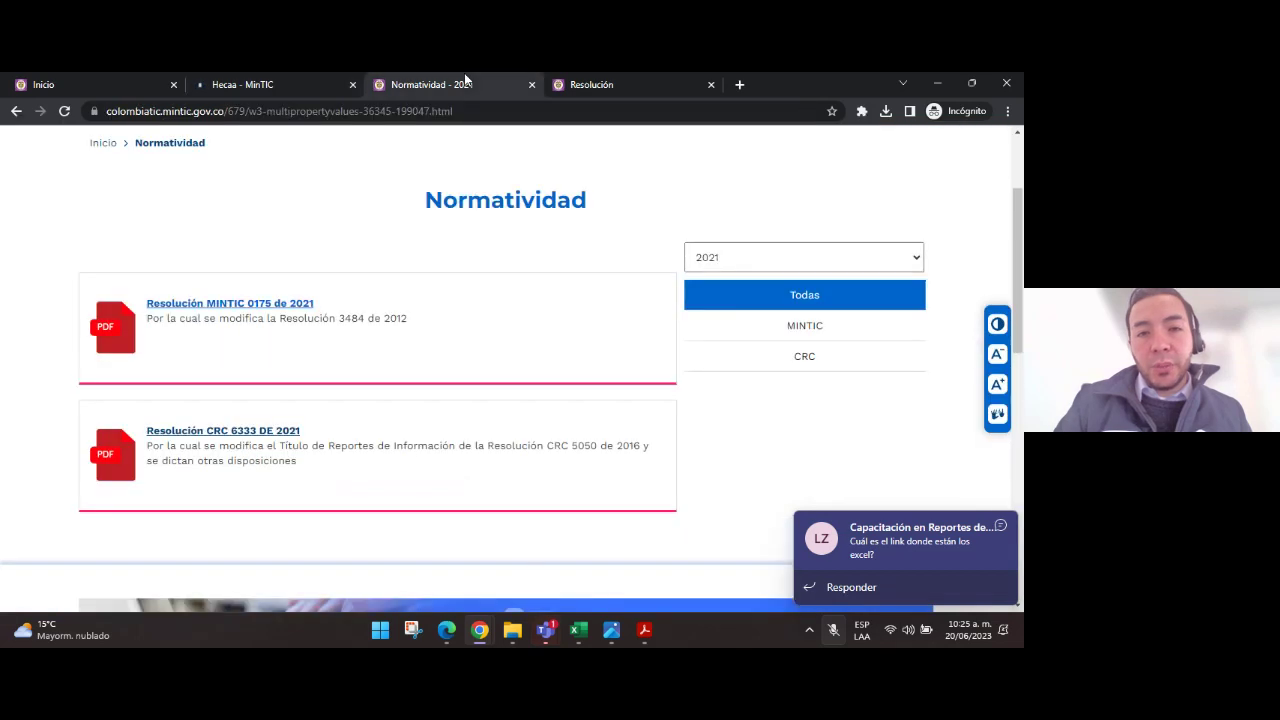
{"action": "scroll", "coordinate": [503, 241], "scroll_direction": "up", "scroll_amount": 3}
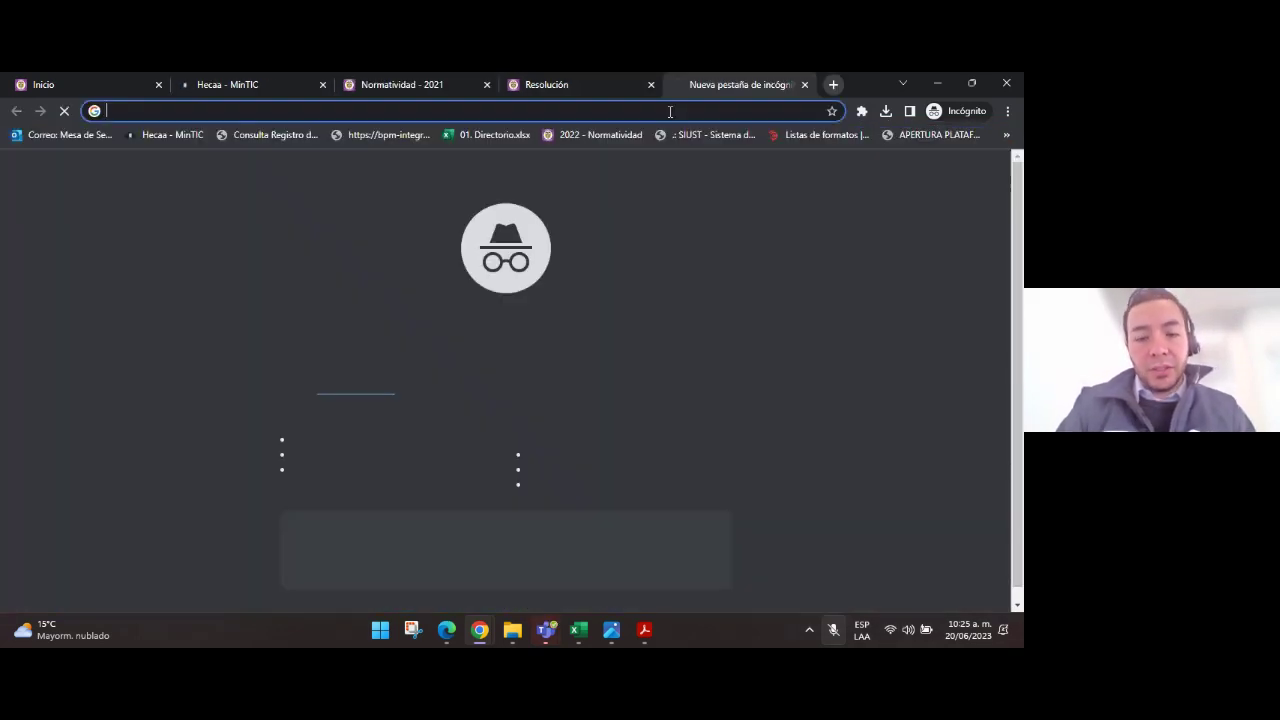
{"action": "left_click", "coordinate": [739, 84]}
{"action": "type", "text": "colombia tic"}
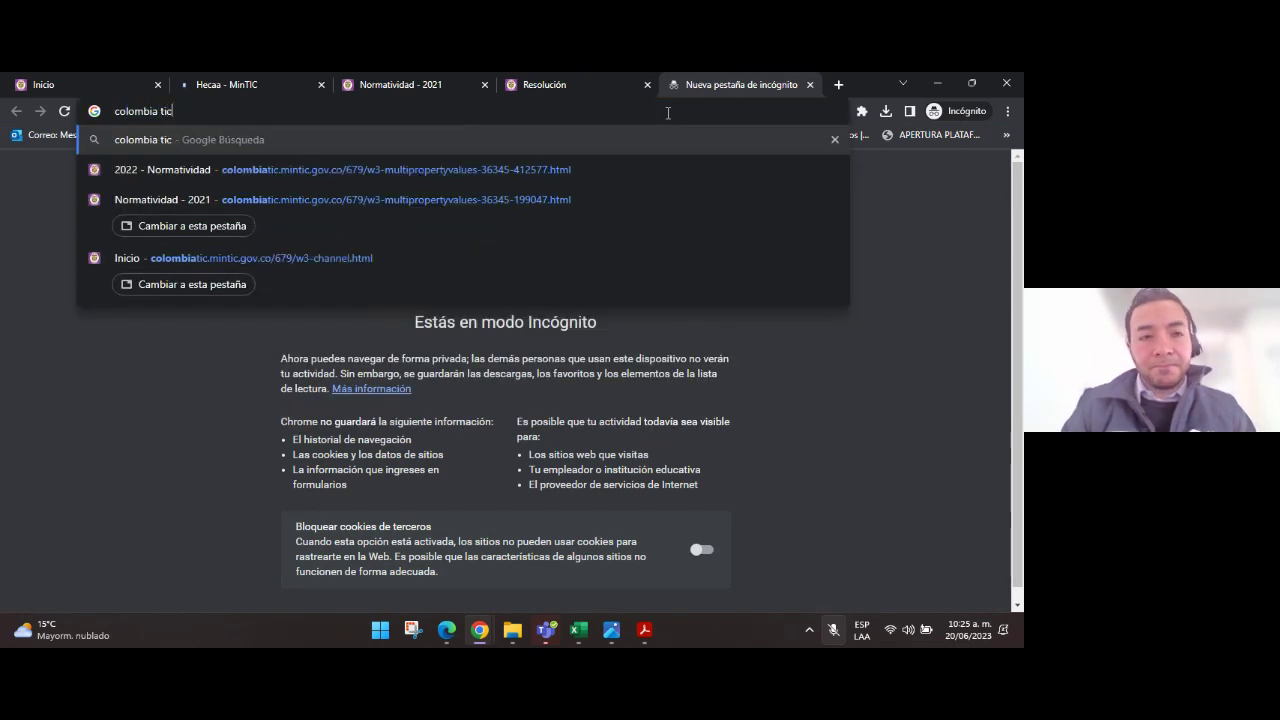
{"action": "key", "text": "Return"}
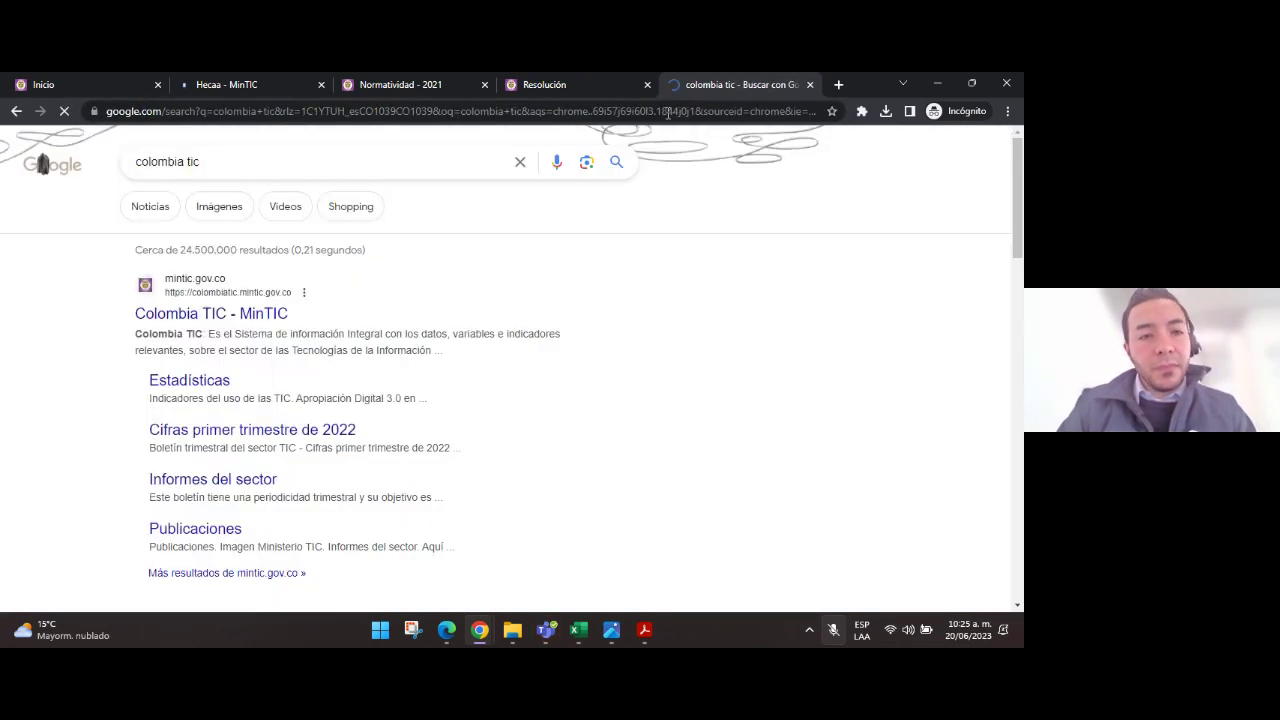
Step: Open the Colombia TIC portal's Trámites del sector page and bring up the Excel windows
{"action": "left_click", "coordinate": [232, 316]}
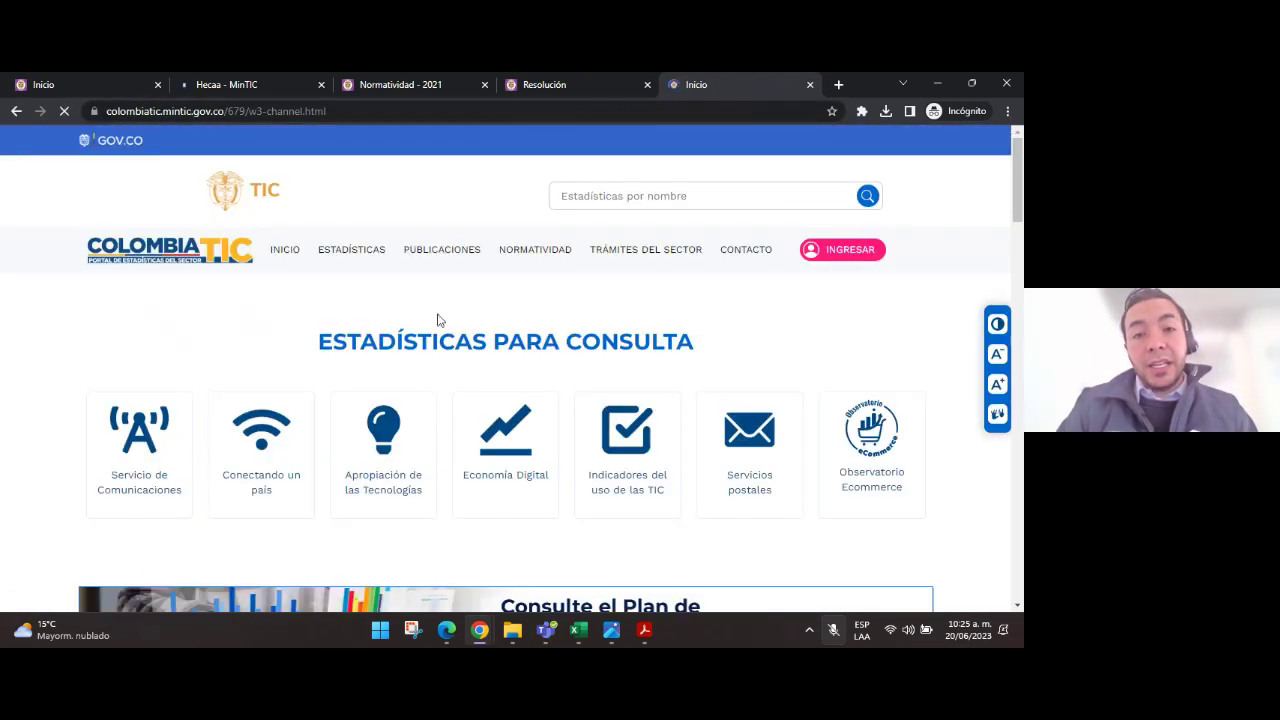
{"action": "left_click", "coordinate": [648, 252]}
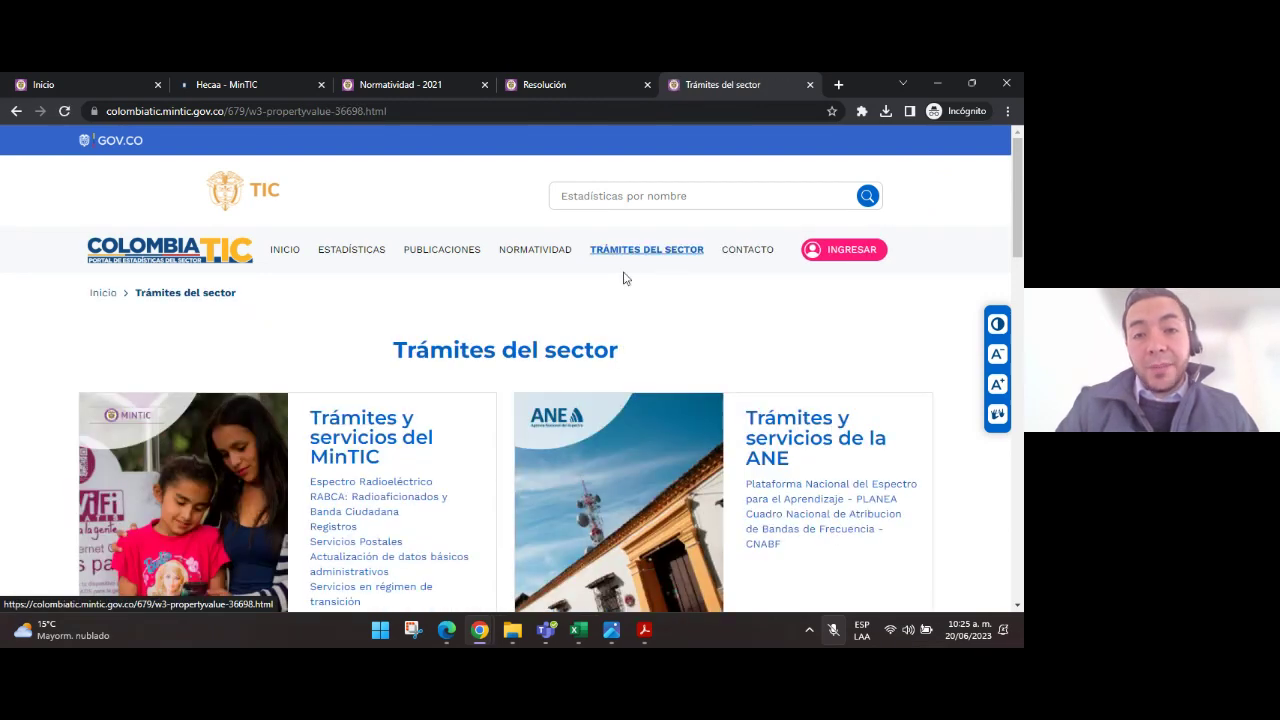
{"action": "scroll", "coordinate": [639, 273], "scroll_direction": "down", "scroll_amount": 3}
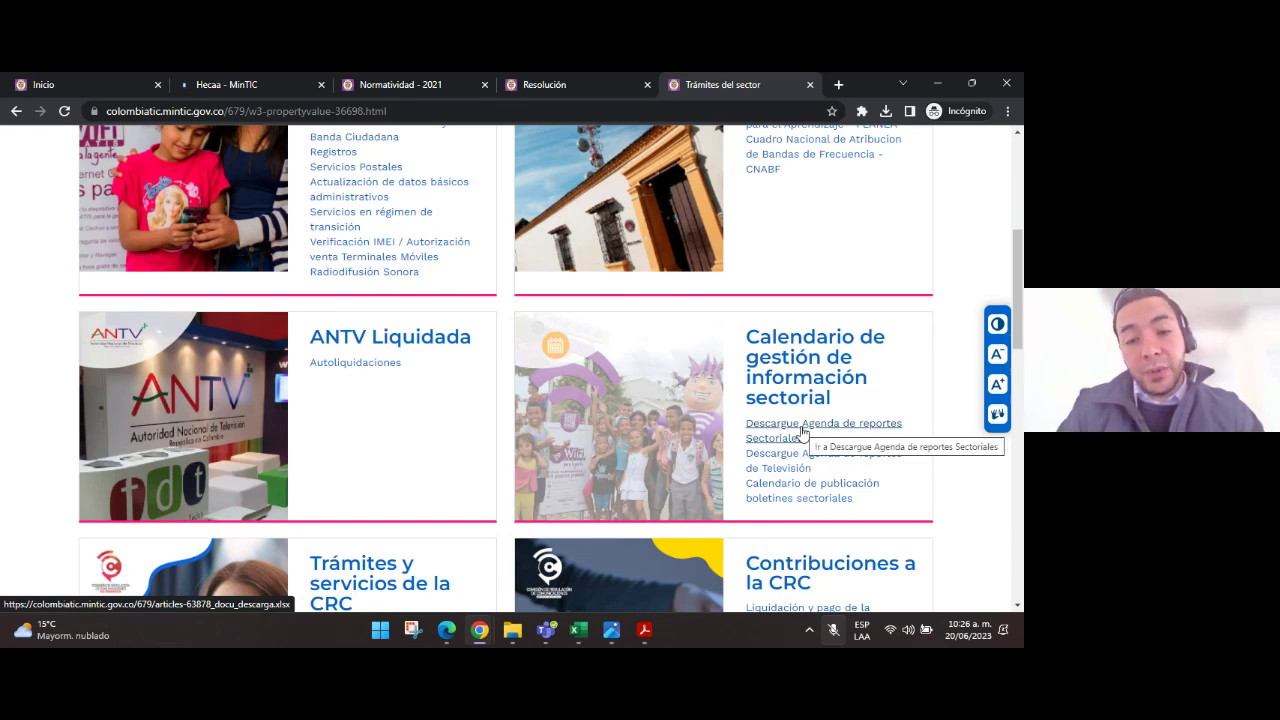
{"action": "left_click", "coordinate": [584, 628]}
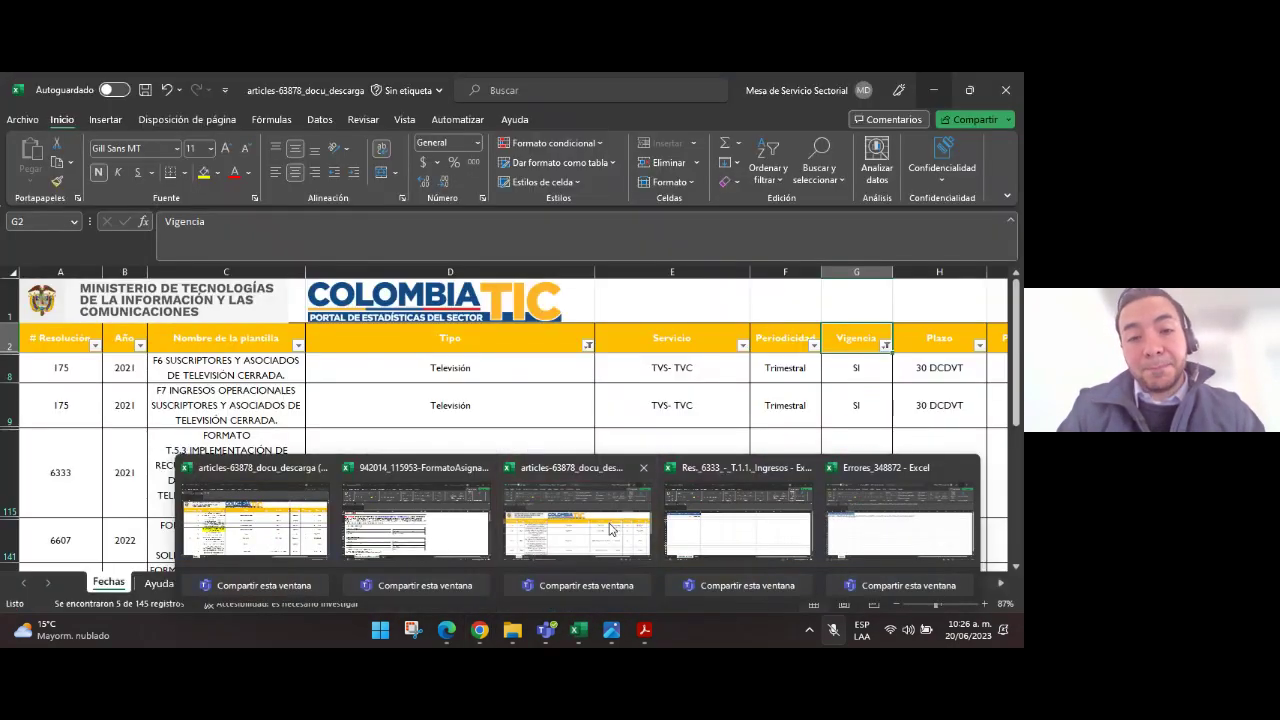
Step: Set the Tipo filter in articles-63878_docu_descarga to Select All
{"action": "left_click", "coordinate": [618, 555]}
{"action": "scroll", "coordinate": [560, 408], "scroll_direction": "down", "scroll_amount": 2}
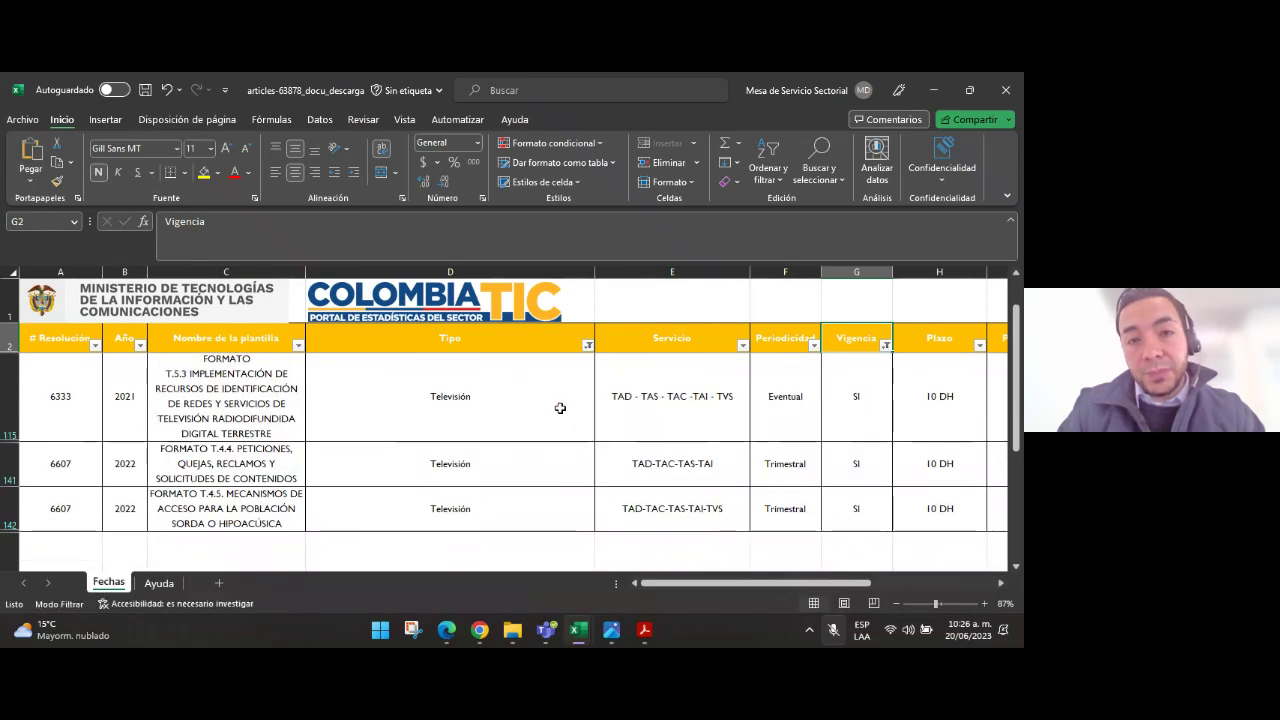
{"action": "scroll", "coordinate": [560, 408], "scroll_direction": "up", "scroll_amount": 2}
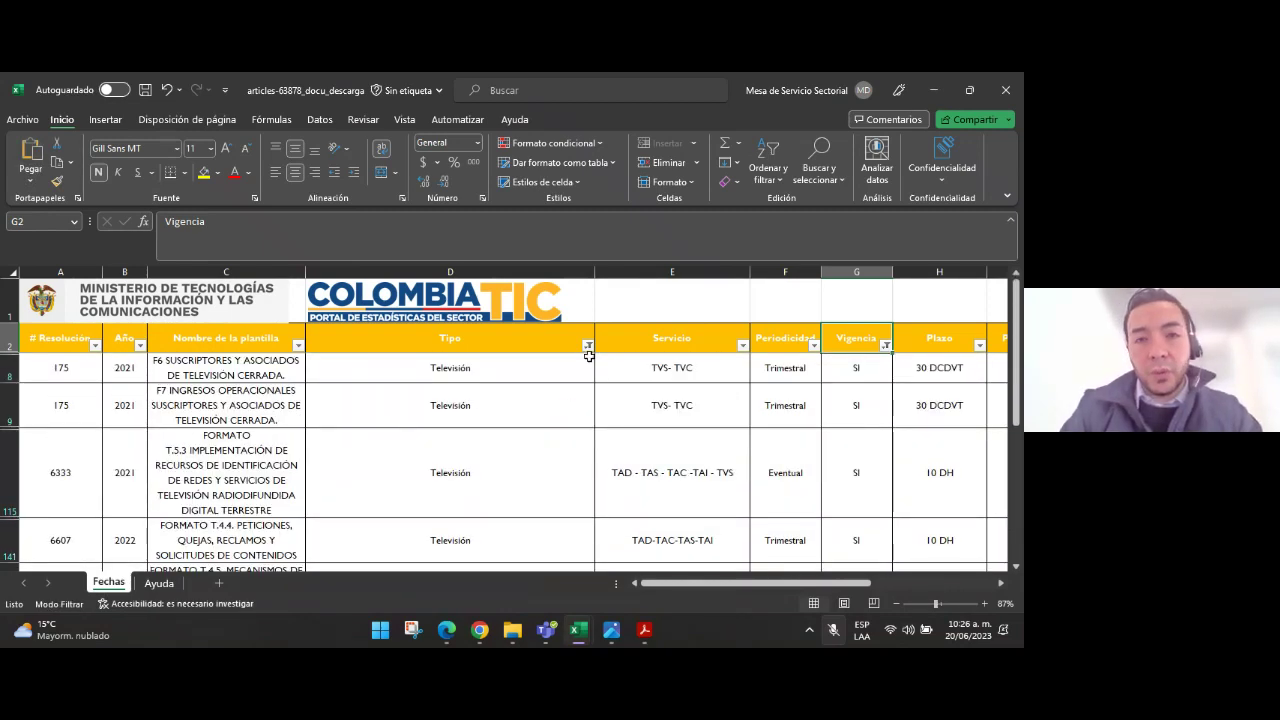
{"action": "left_click", "coordinate": [587, 345]}
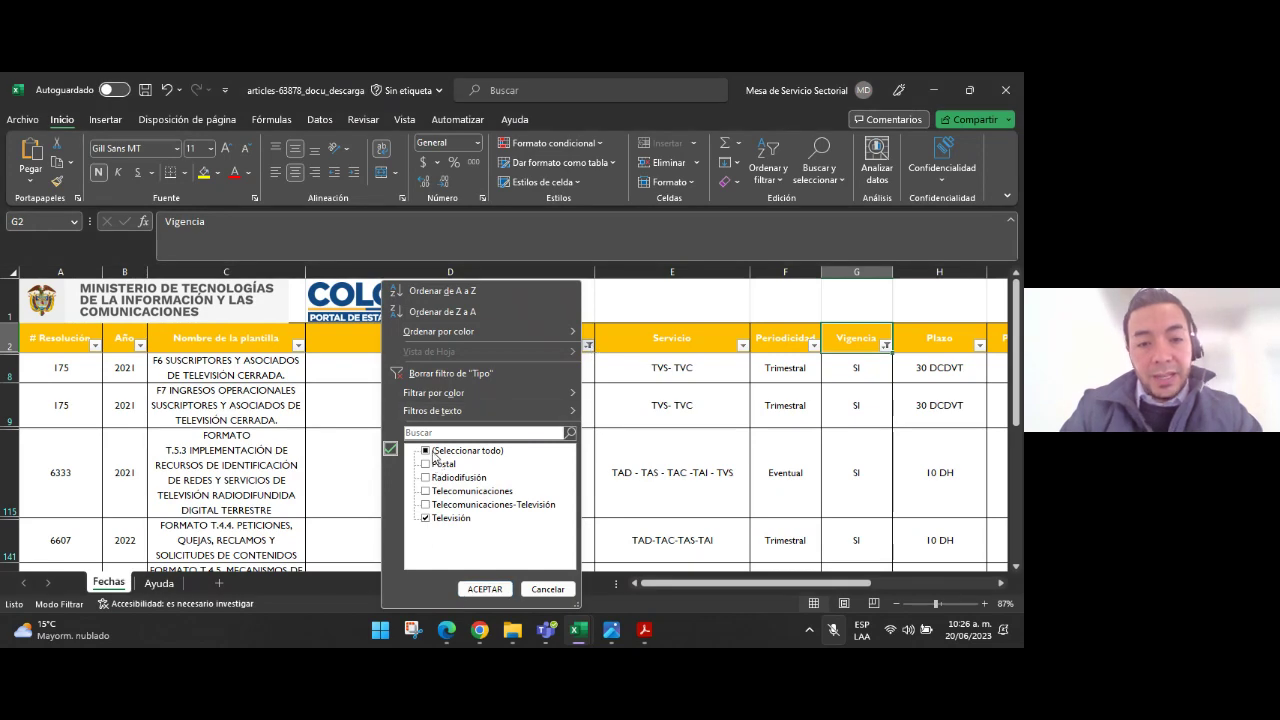
{"action": "left_click", "coordinate": [427, 451]}
{"action": "left_click", "coordinate": [482, 589]}
Step: Add NO to the Vigencia filter to show 141 of 145 records, then return to Chrome
{"action": "scroll", "coordinate": [808, 391], "scroll_direction": "up", "scroll_amount": 3}
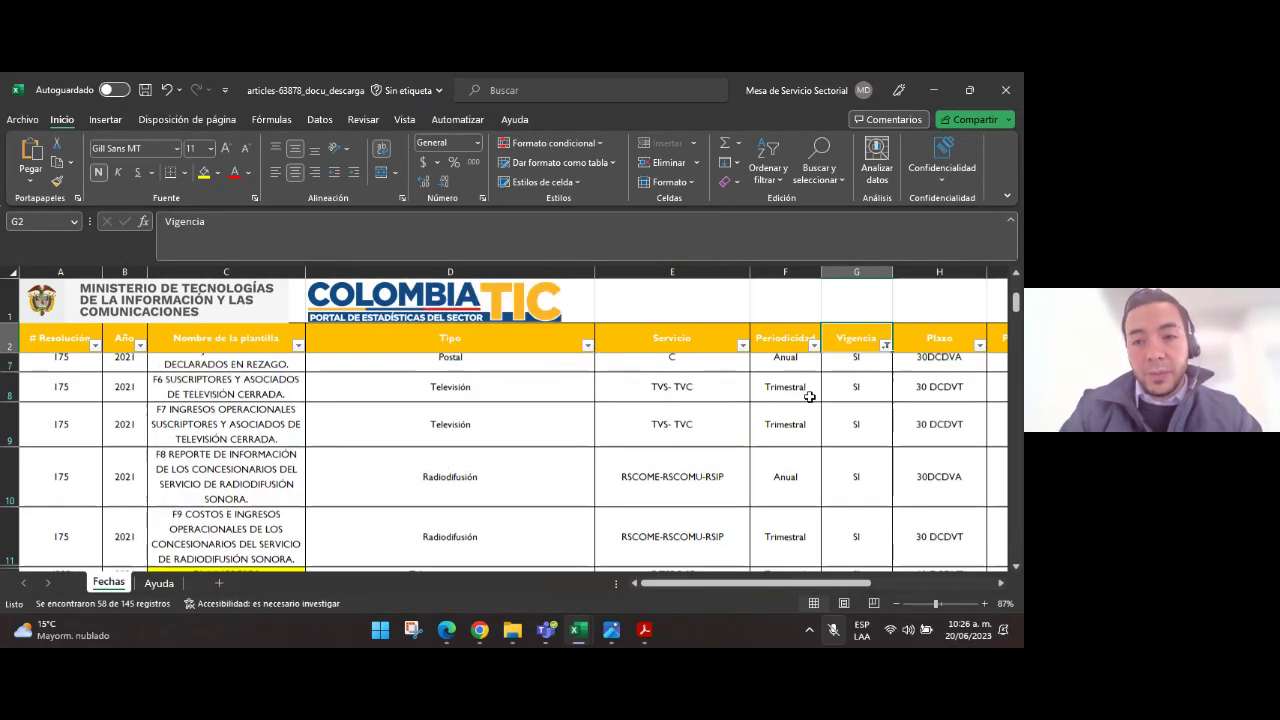
{"action": "left_click", "coordinate": [885, 345]}
{"action": "left_click", "coordinate": [729, 472]}
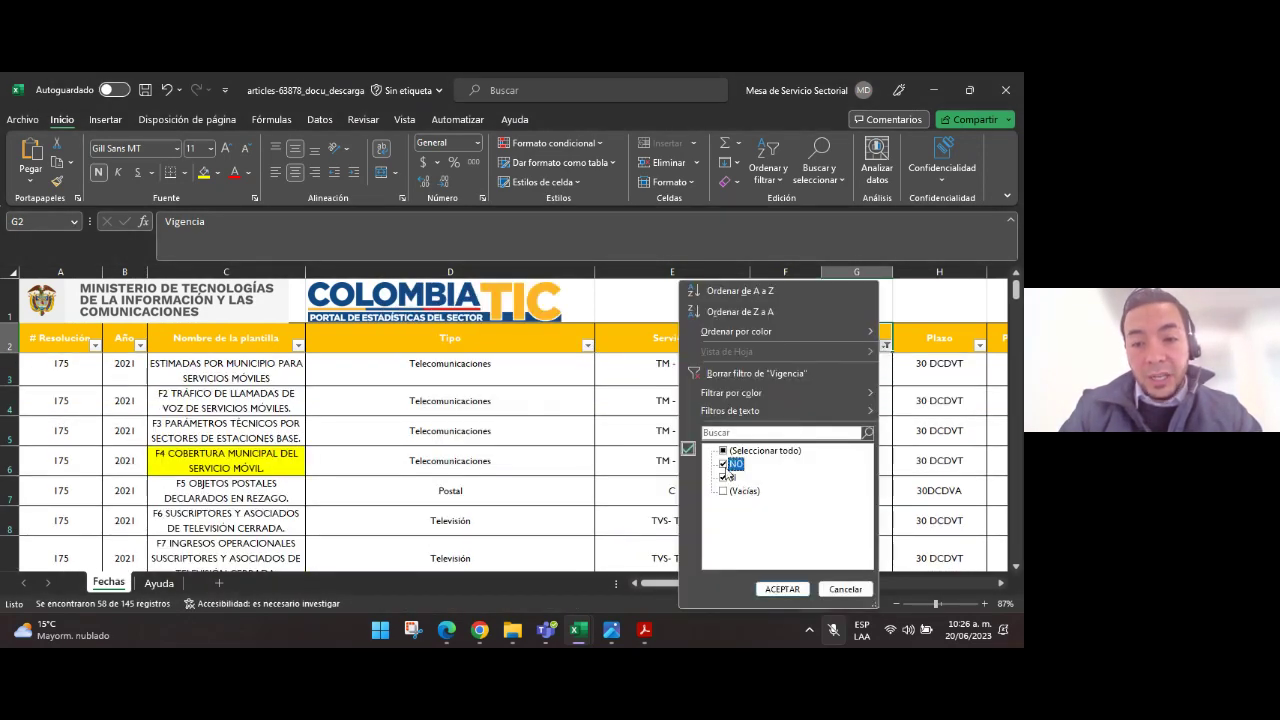
{"action": "left_click", "coordinate": [772, 588]}
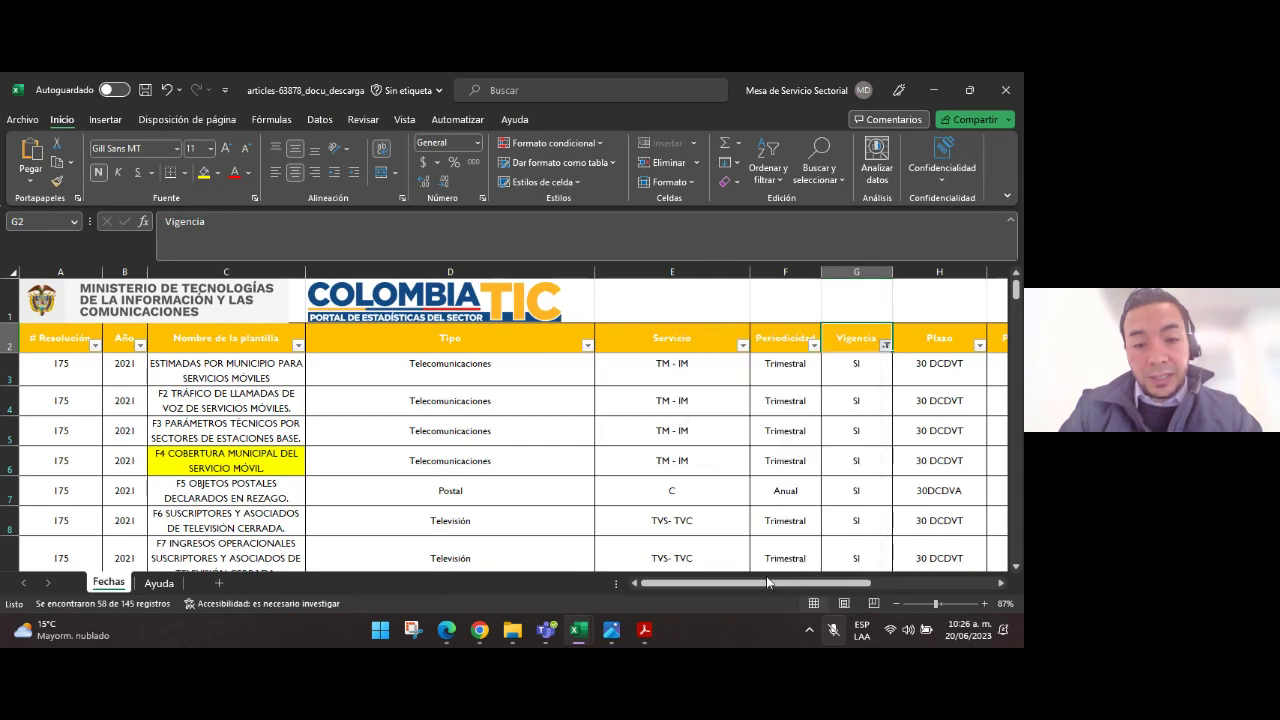
{"action": "left_click", "coordinate": [480, 630]}
{"action": "left_click", "coordinate": [555, 516]}
Step: Open the Normatividad page, glance at the Resolución PDF tab, and come back
{"action": "scroll", "coordinate": [651, 180], "scroll_direction": "up", "scroll_amount": 5}
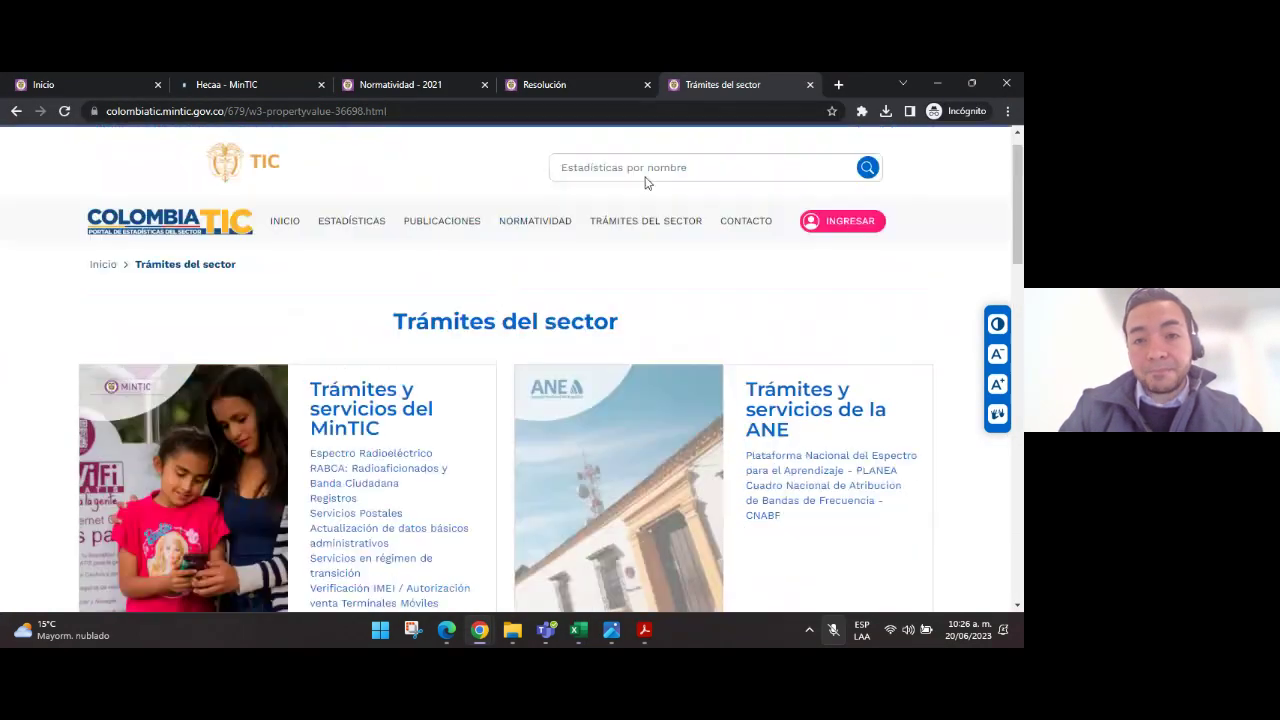
{"action": "scroll", "coordinate": [640, 254], "scroll_direction": "down", "scroll_amount": 4}
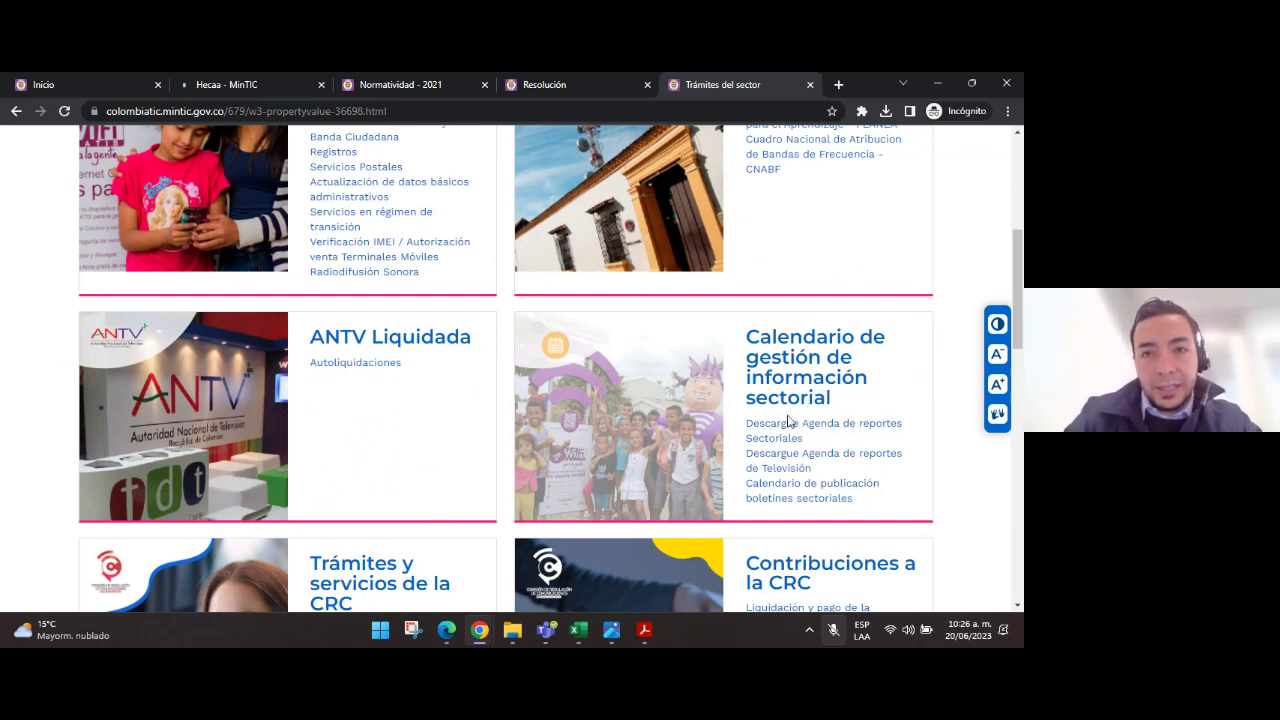
{"action": "scroll", "coordinate": [788, 421], "scroll_direction": "up", "scroll_amount": 4}
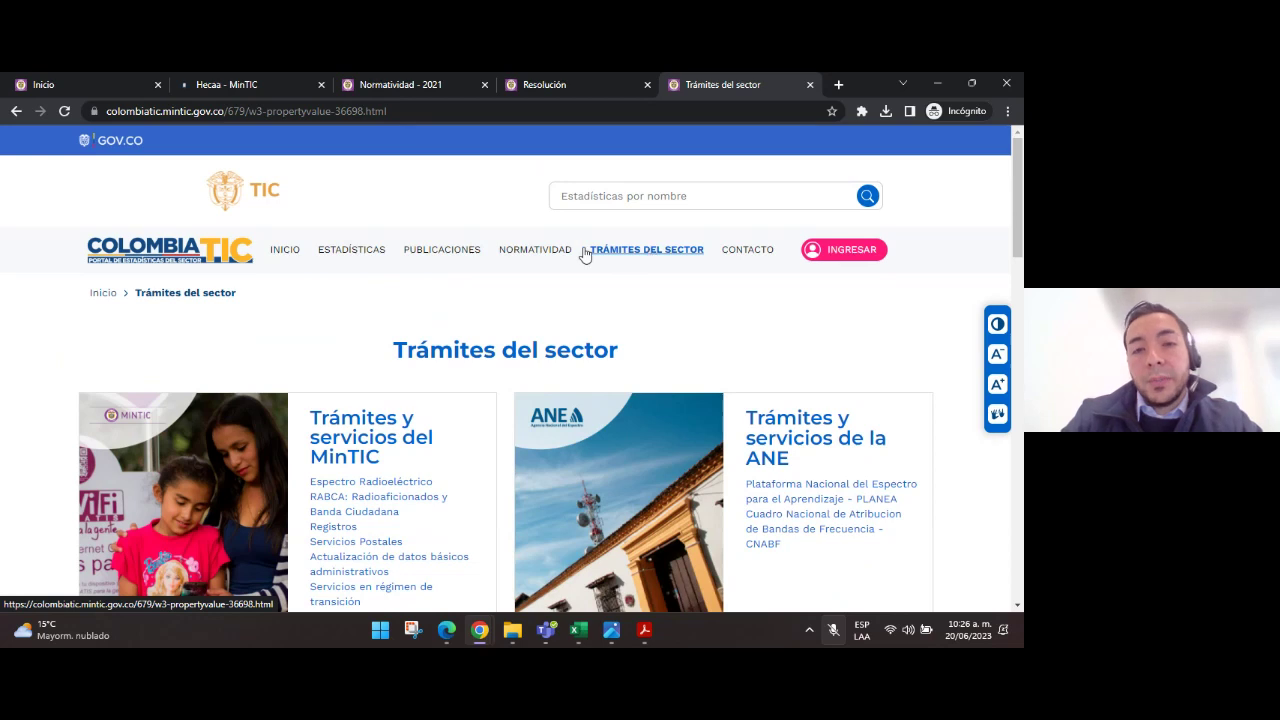
{"action": "left_click", "coordinate": [540, 253]}
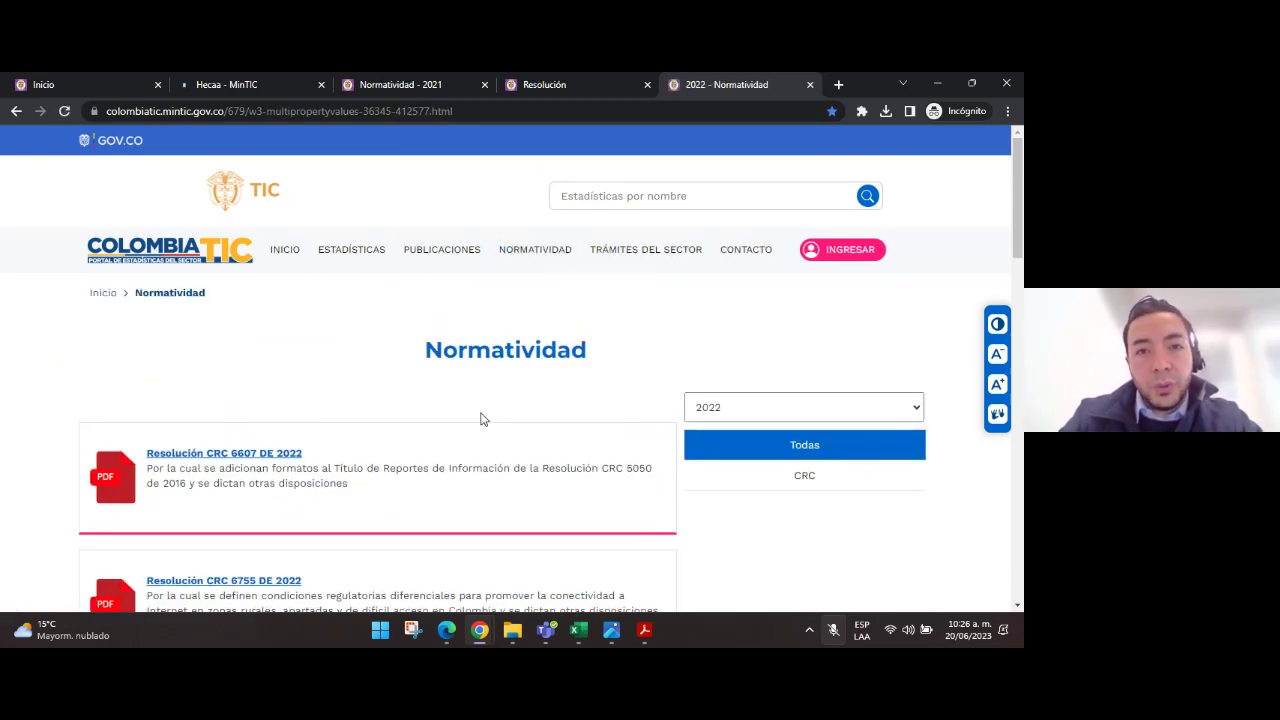
{"action": "scroll", "coordinate": [491, 424], "scroll_direction": "down", "scroll_amount": 1}
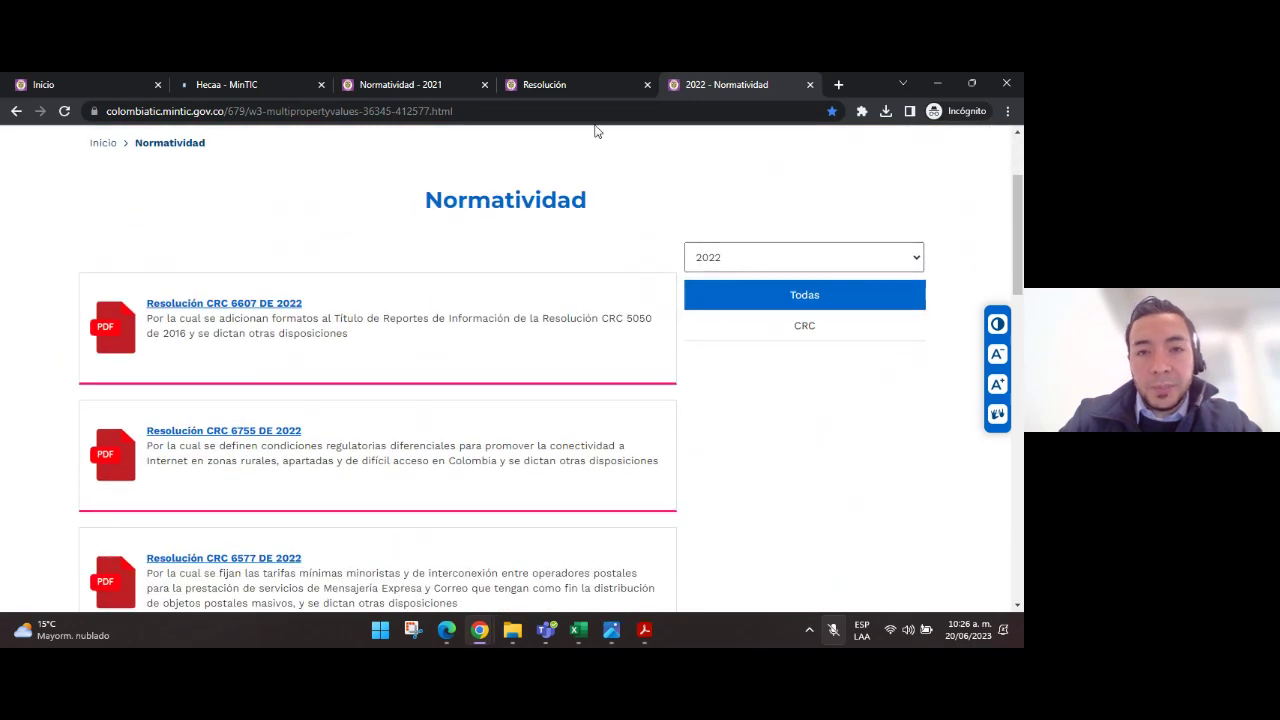
{"action": "left_click", "coordinate": [590, 85]}
{"action": "scroll", "coordinate": [611, 322], "scroll_direction": "up", "scroll_amount": 4}
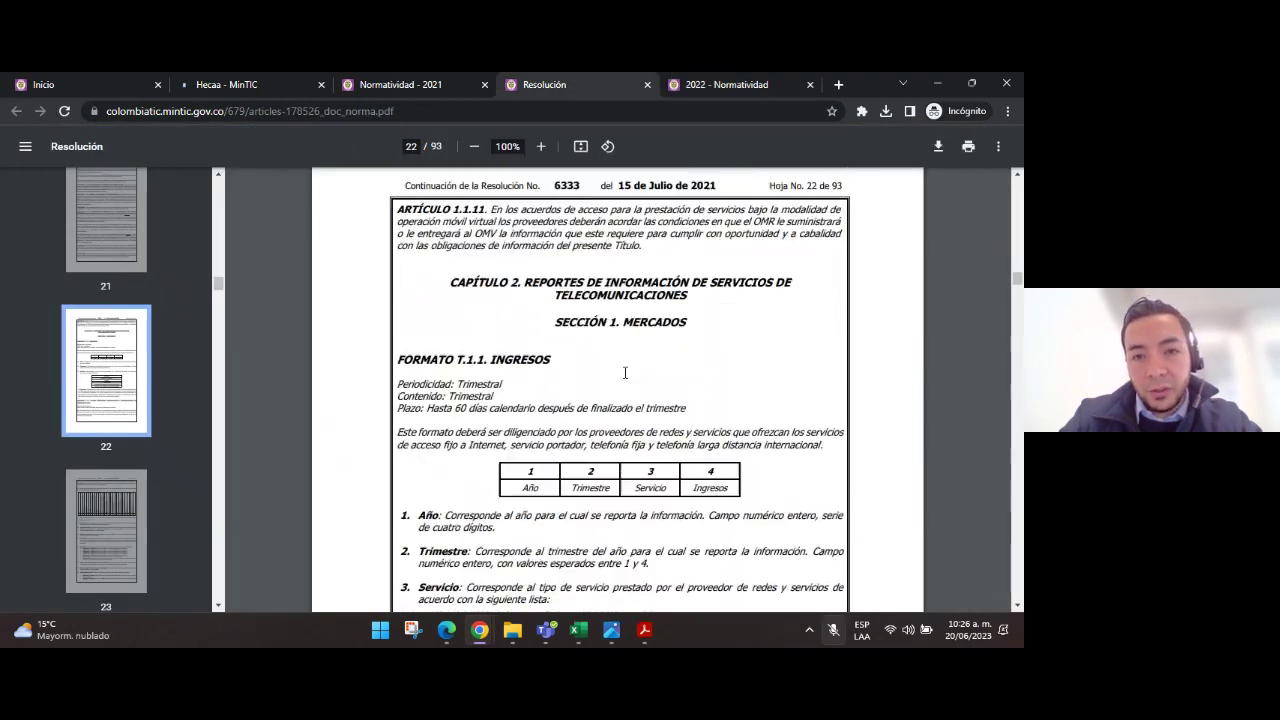
{"action": "left_click", "coordinate": [731, 84]}
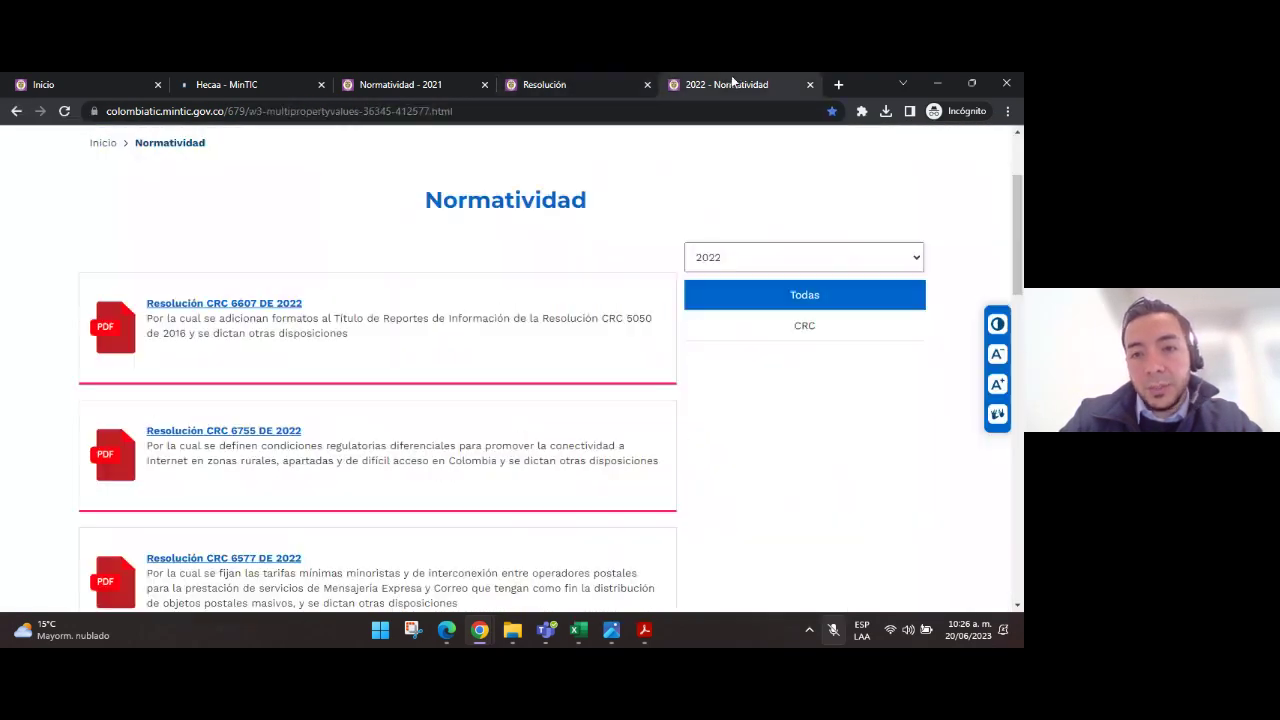
Step: Switch the resolutions year to 2017, then back to 2022
{"action": "left_click", "coordinate": [716, 260]}
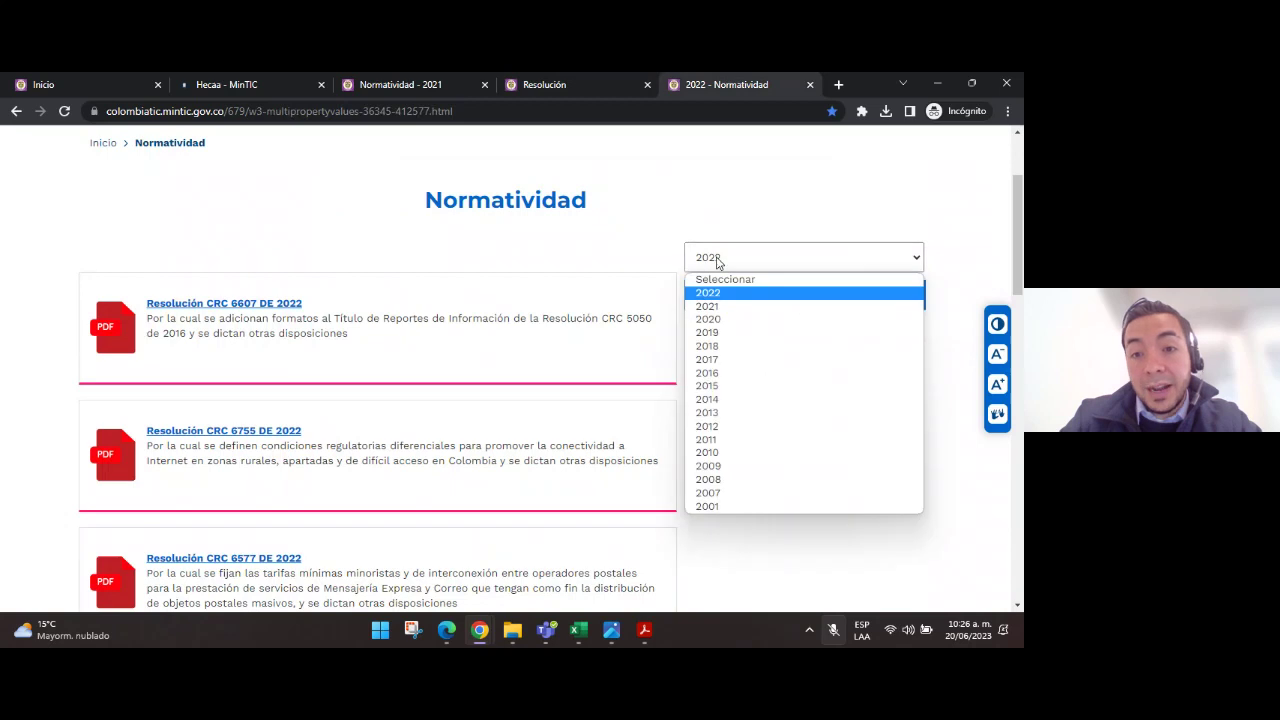
{"action": "left_click", "coordinate": [722, 360]}
{"action": "scroll", "coordinate": [334, 437], "scroll_direction": "down", "scroll_amount": 1}
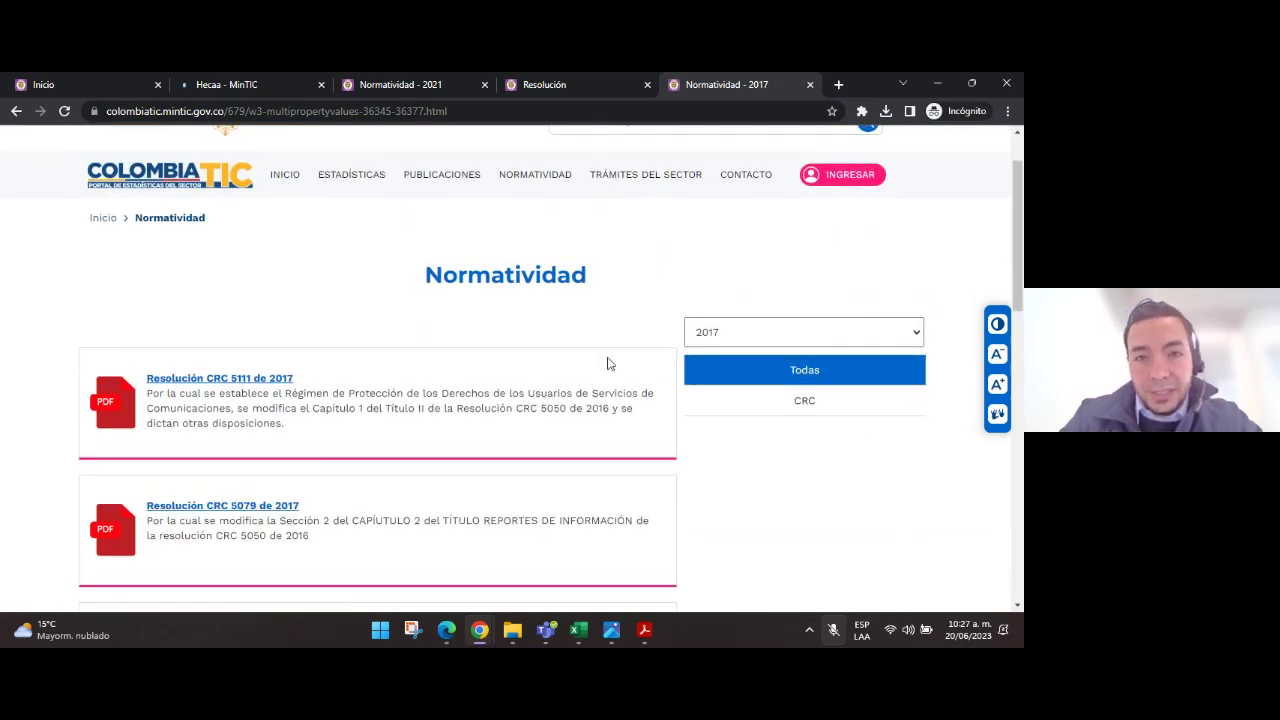
{"action": "left_click", "coordinate": [726, 334]}
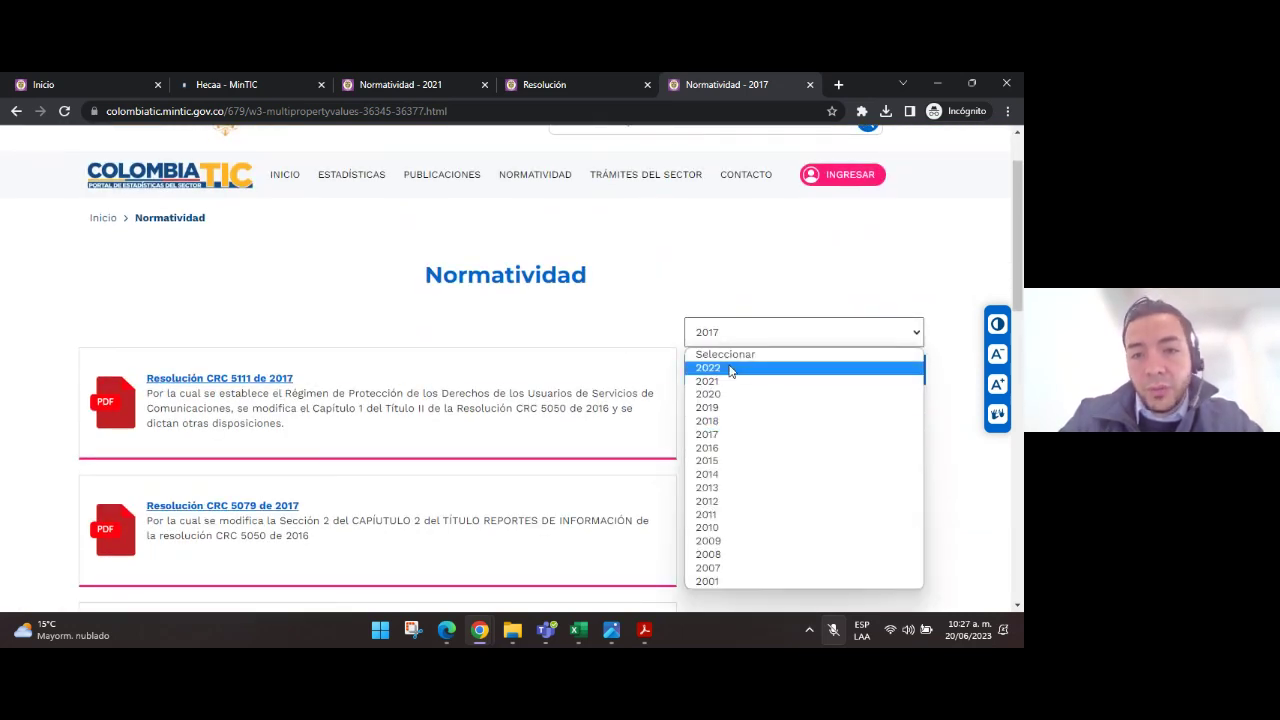
{"action": "left_click", "coordinate": [725, 367]}
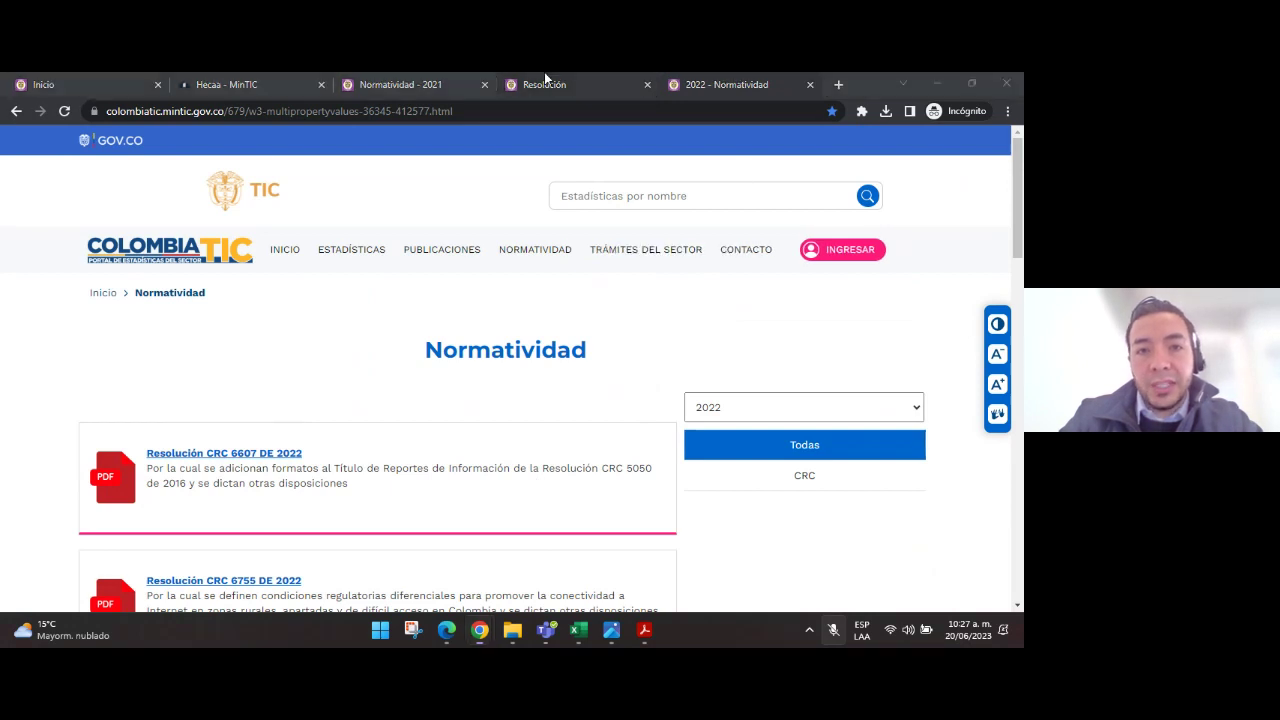
{"action": "left_click", "coordinate": [649, 291]}
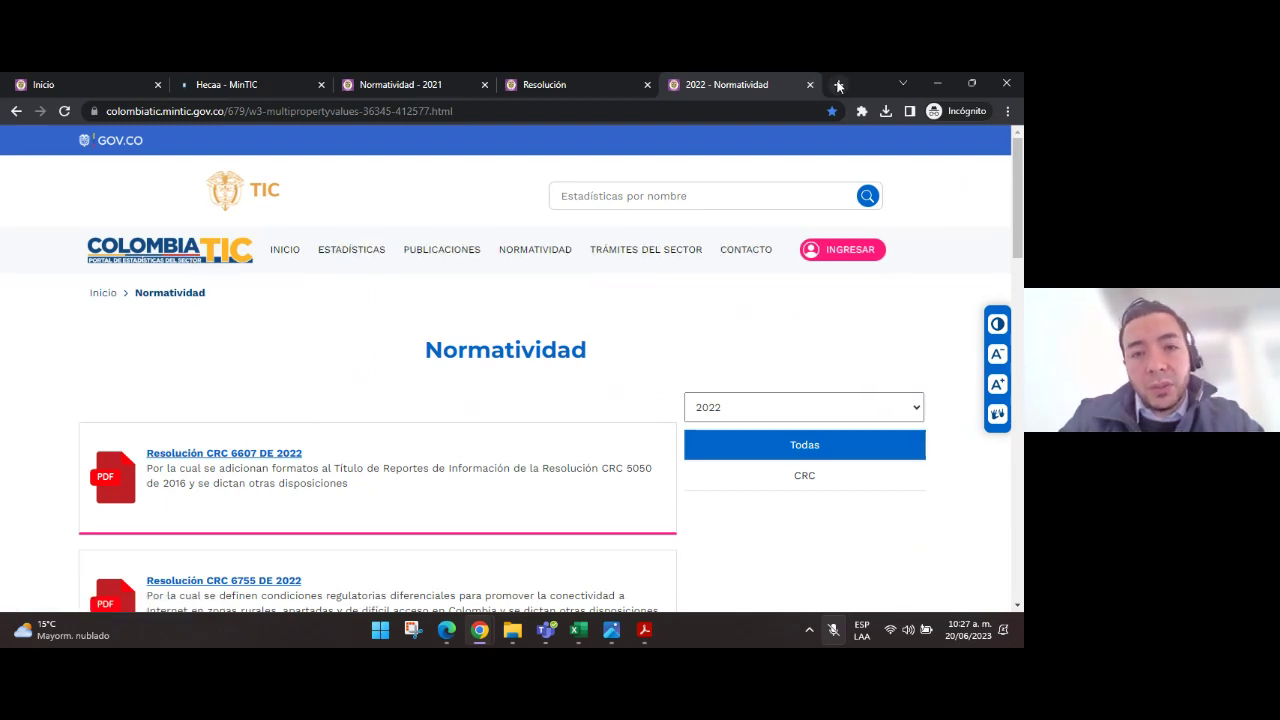
Step: Return to Trámites del sector, check the templates list workbook, and minimize it
{"action": "left_click", "coordinate": [646, 258]}
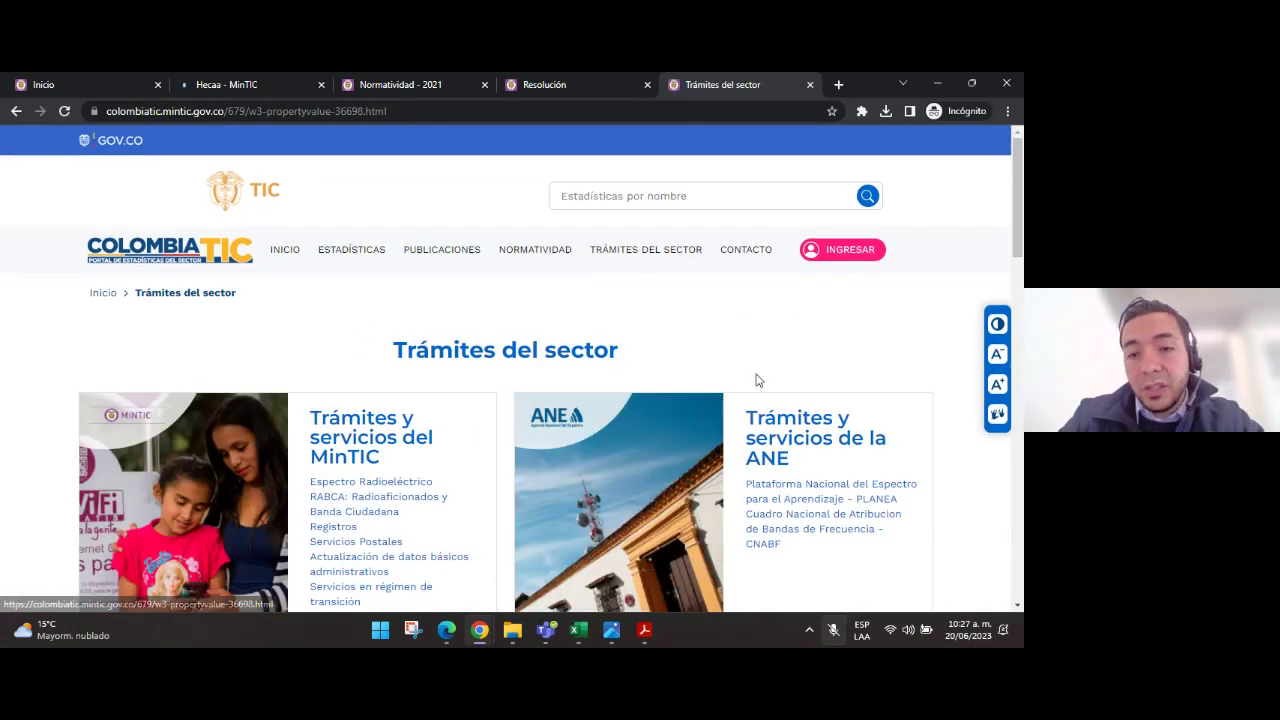
{"action": "scroll", "coordinate": [780, 400], "scroll_direction": "down", "scroll_amount": 5}
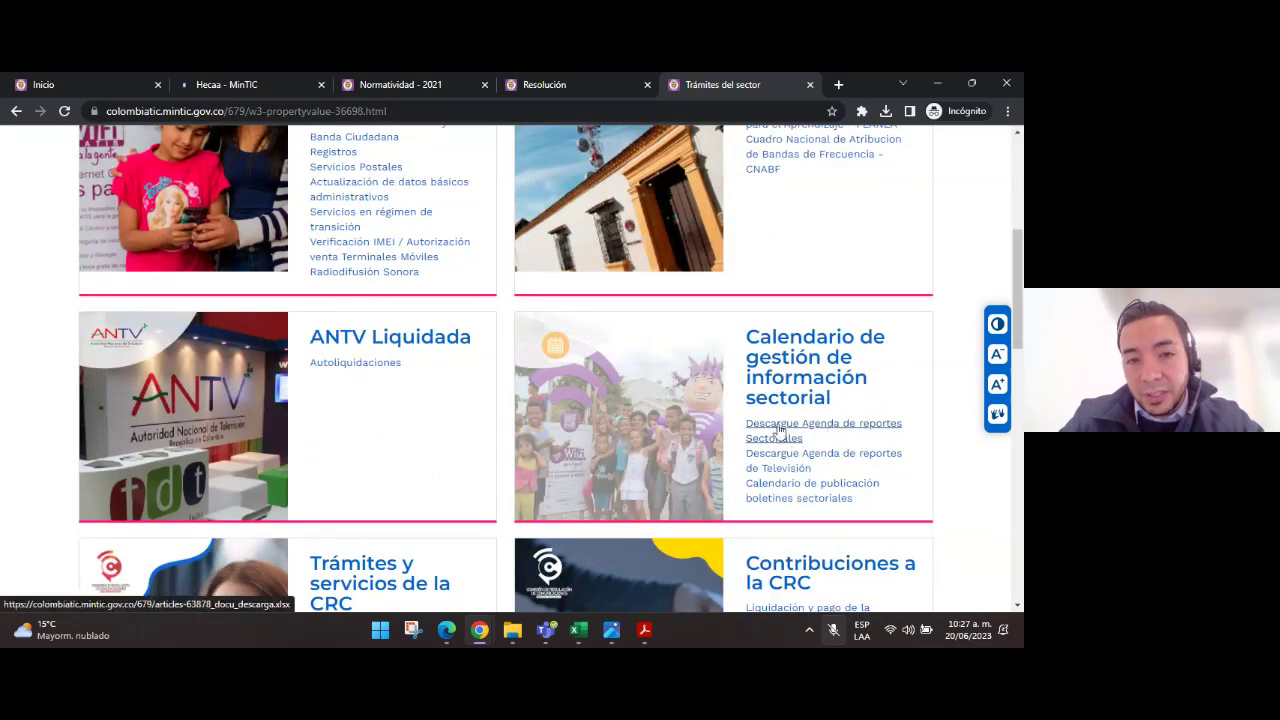
{"action": "scroll", "coordinate": [829, 428], "scroll_direction": "up", "scroll_amount": 5}
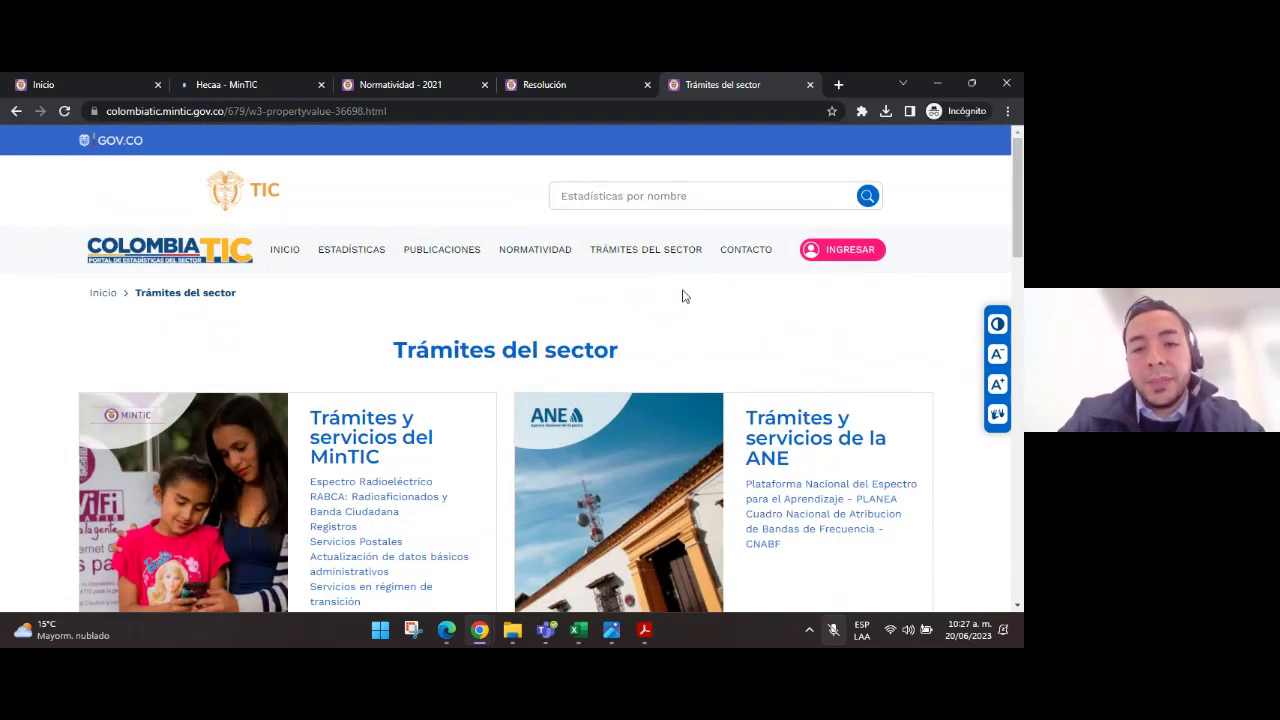
{"action": "scroll", "coordinate": [670, 320], "scroll_direction": "down", "scroll_amount": 1}
{"action": "mouse_move", "coordinate": [578, 629]}
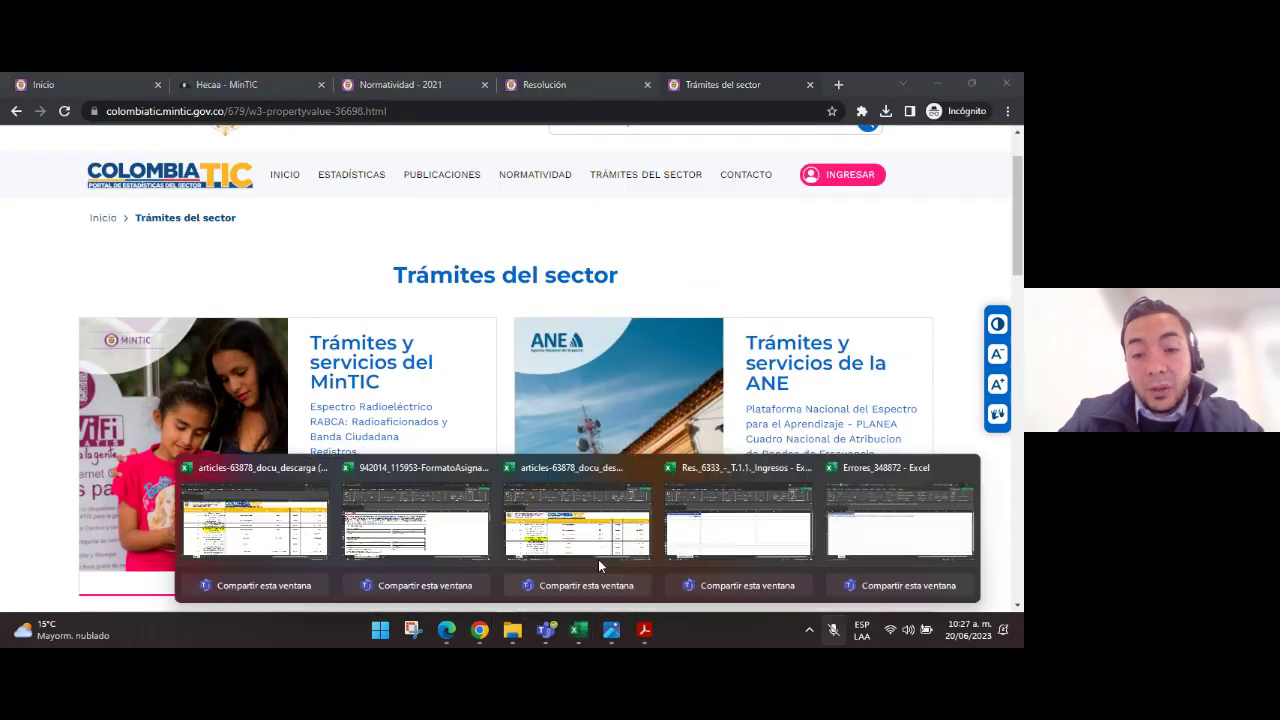
{"action": "left_click", "coordinate": [598, 559]}
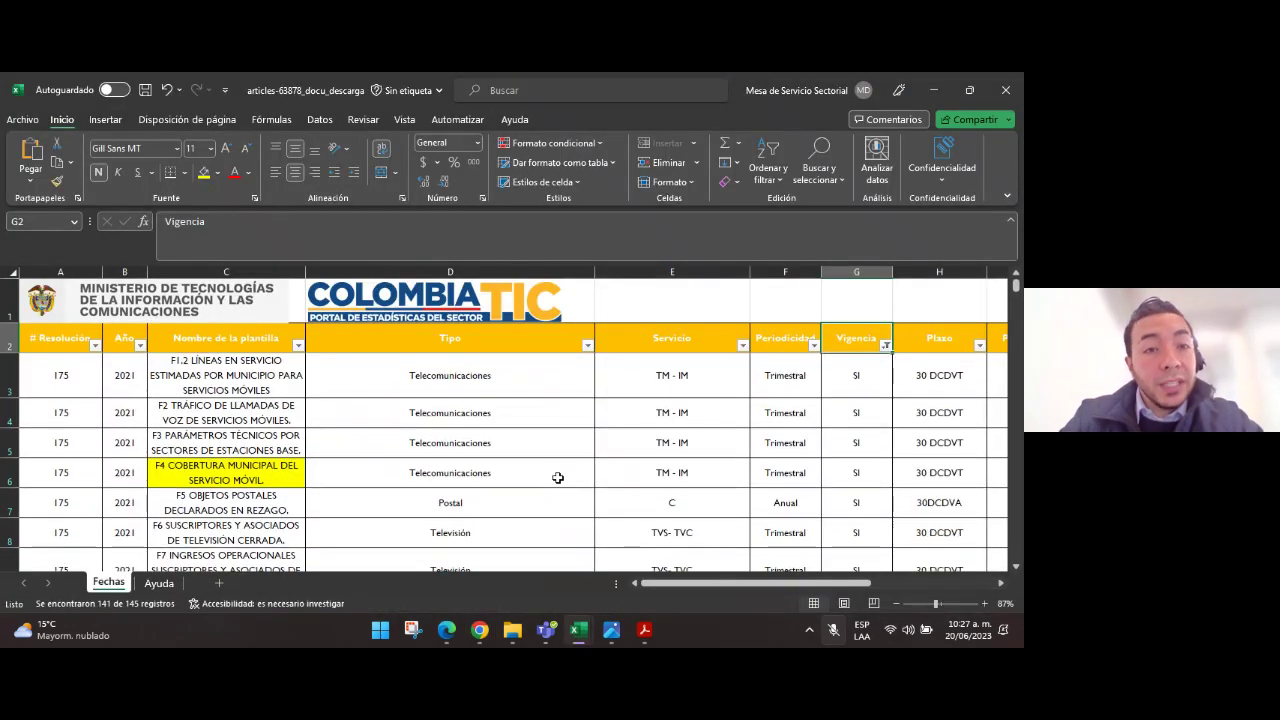
{"action": "left_click", "coordinate": [933, 90]}
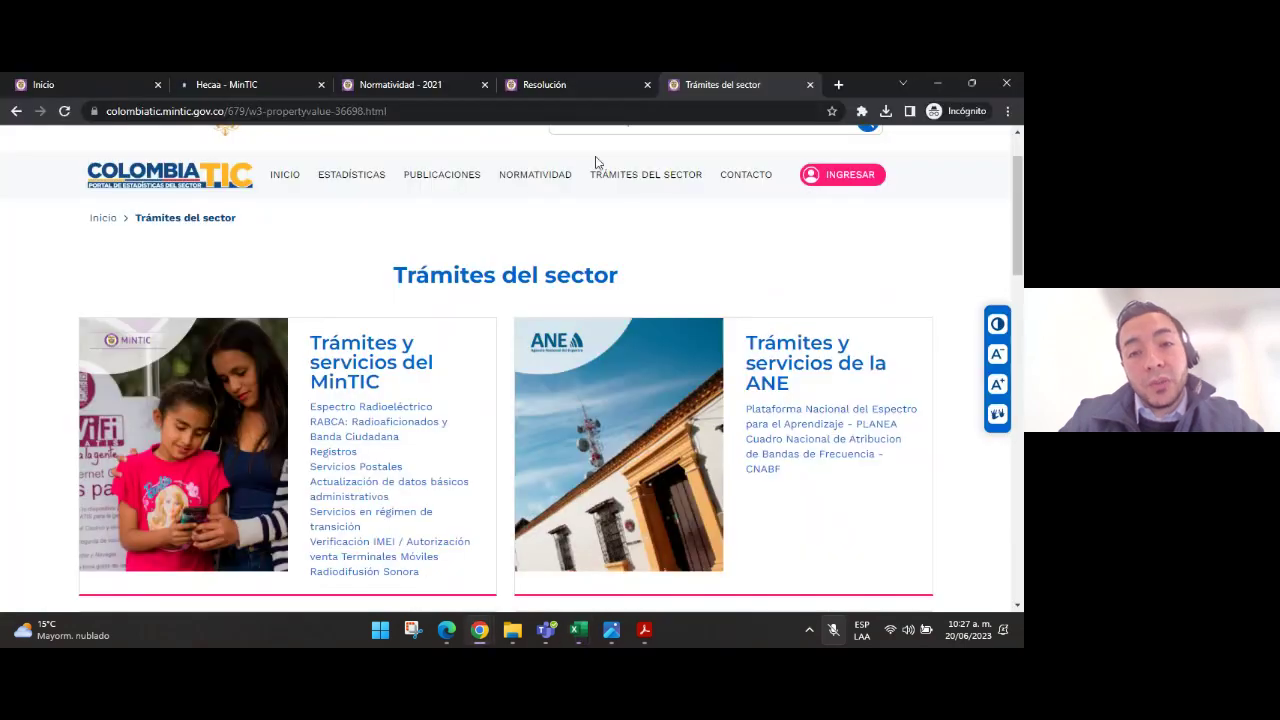
Step: Review the portal's Normatividad page, then switch back to the HECAA zero-report tab
{"action": "left_click", "coordinate": [535, 174]}
{"action": "scroll", "coordinate": [545, 295], "scroll_direction": "down", "scroll_amount": 3}
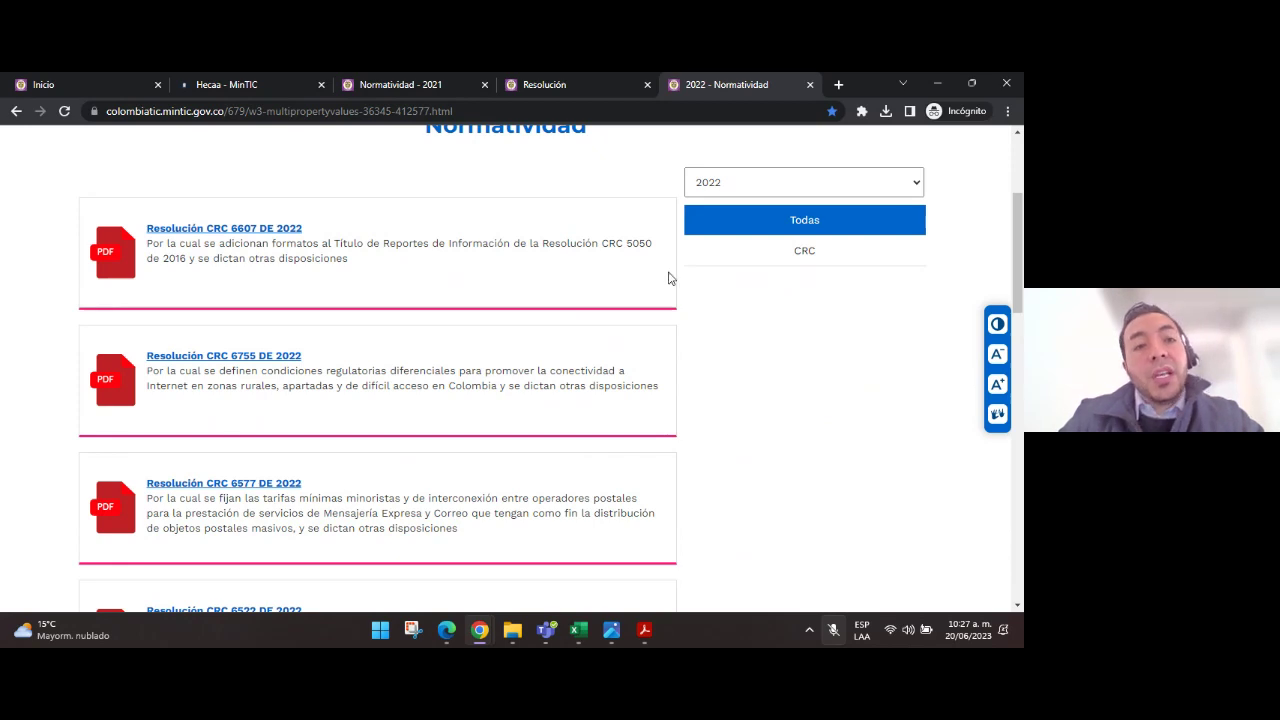
{"action": "scroll", "coordinate": [500, 194], "scroll_direction": "up", "scroll_amount": 5}
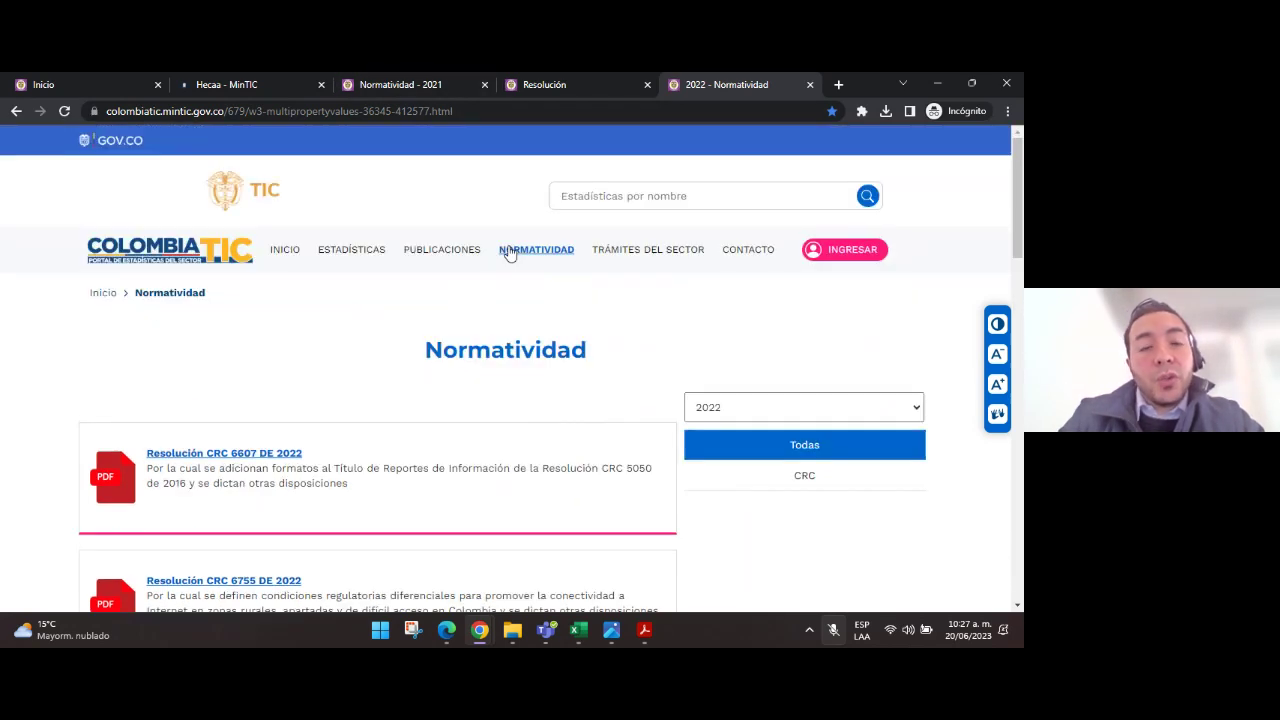
{"action": "left_click", "coordinate": [268, 84]}
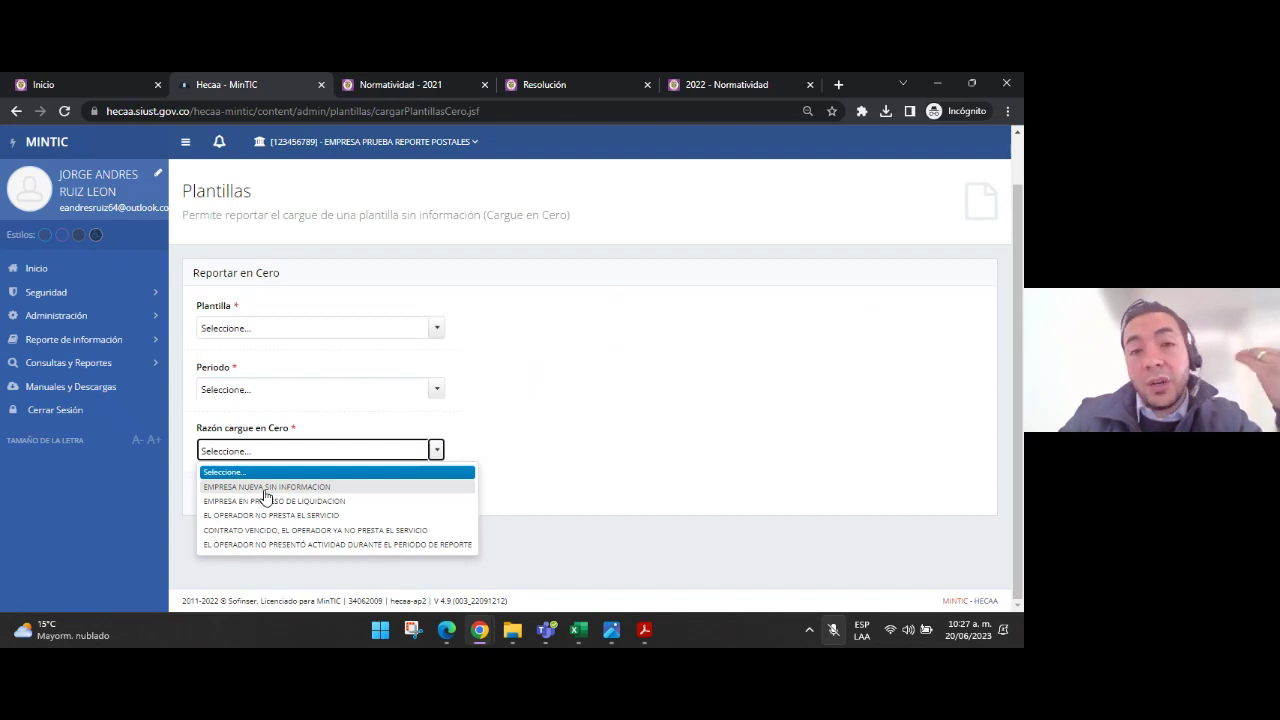
Step: Submit a zero report for Res. 6333 - T.1.1. Ingresos, Trimestre 1o de 2023, reason EMPRESA NUEVA SIN INFORMACION
{"action": "left_click", "coordinate": [440, 332]}
{"action": "left_click", "coordinate": [440, 332]}
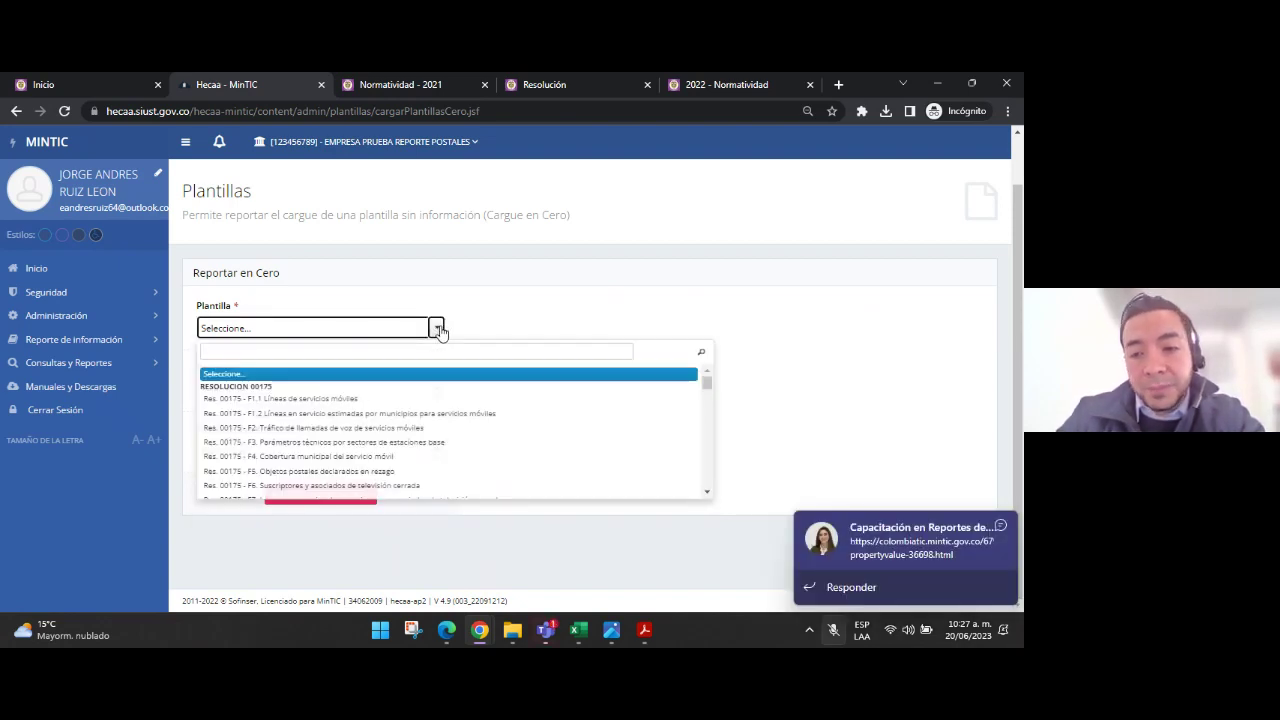
{"action": "scroll", "coordinate": [391, 385], "scroll_direction": "down", "scroll_amount": 15}
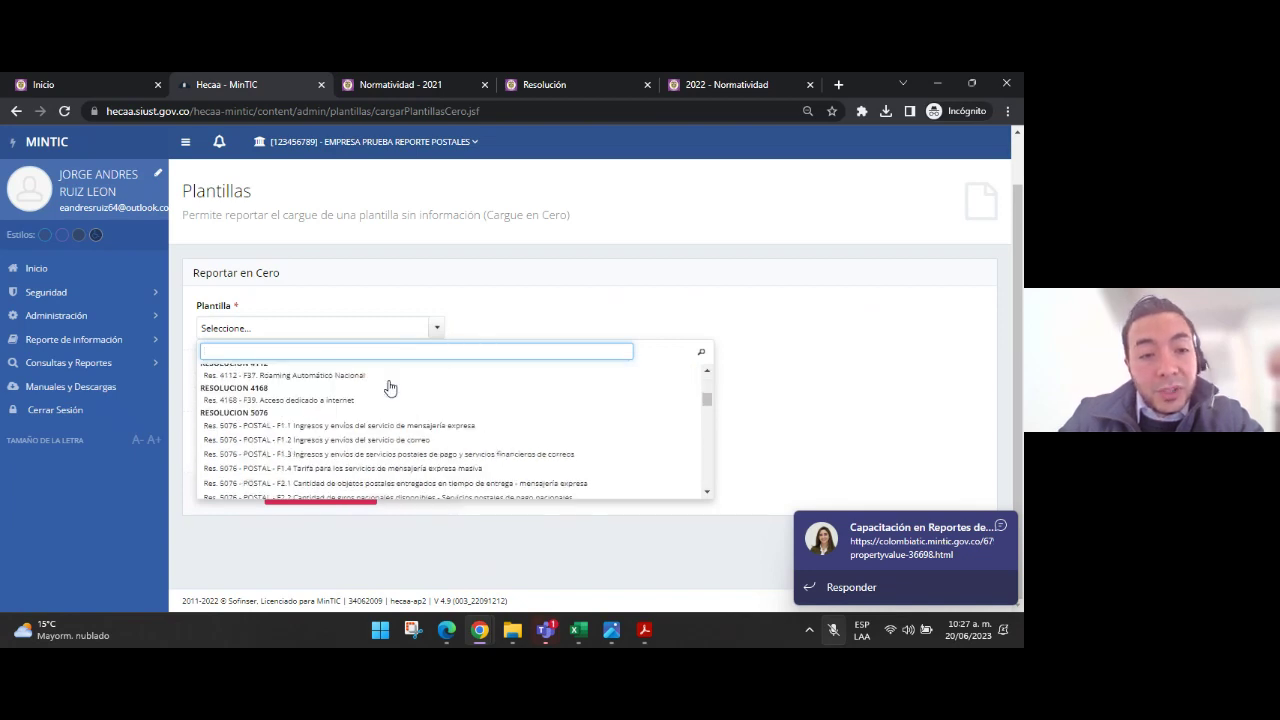
{"action": "scroll", "coordinate": [390, 385], "scroll_direction": "down", "scroll_amount": 5}
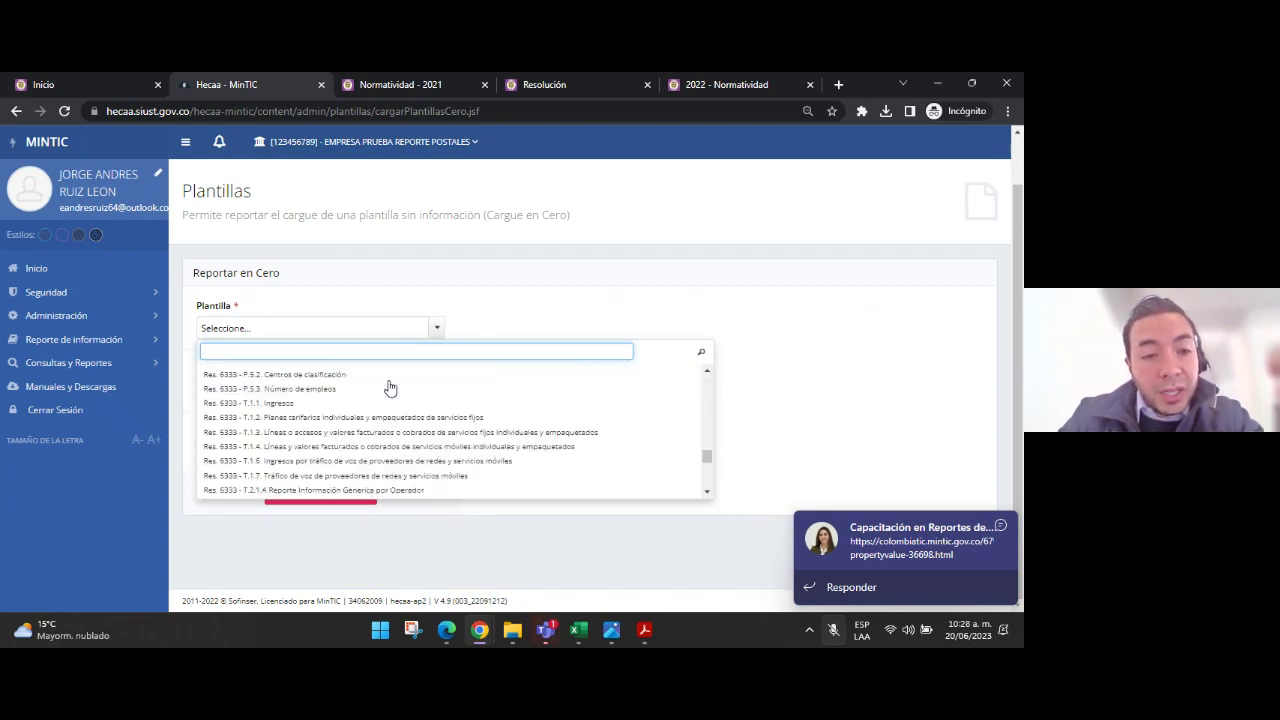
{"action": "left_click", "coordinate": [280, 370]}
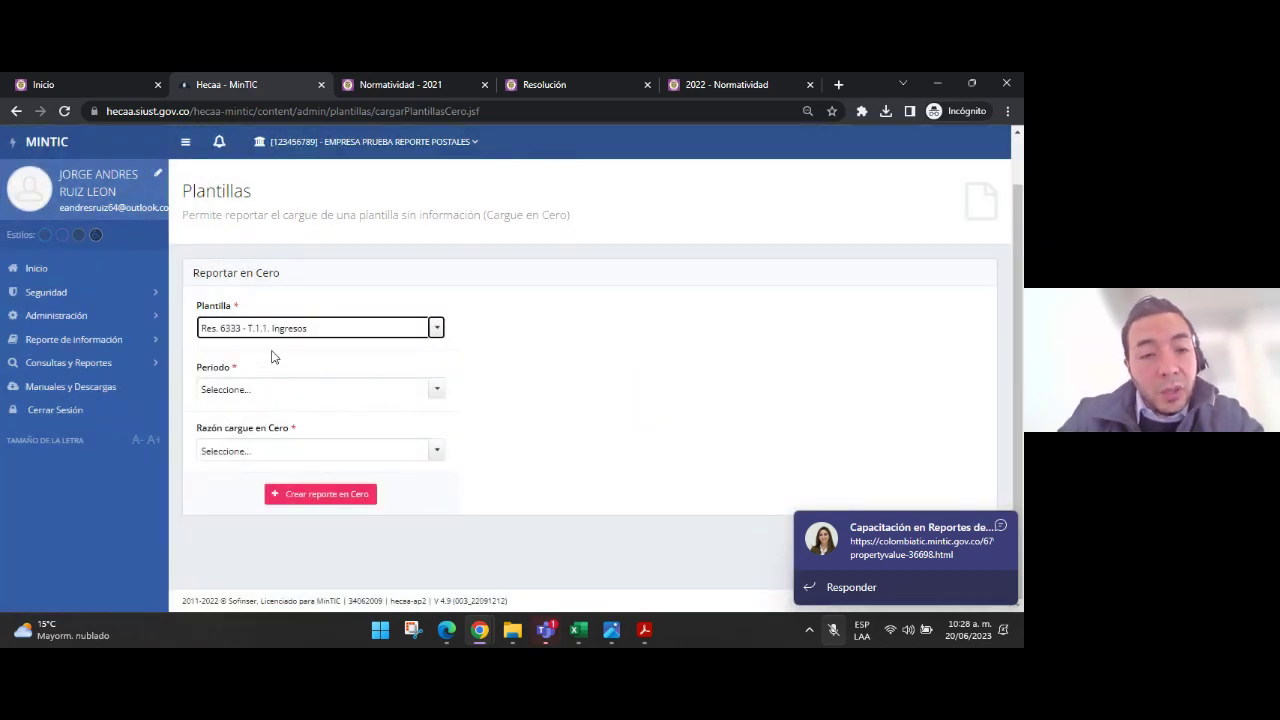
{"action": "left_click", "coordinate": [432, 390]}
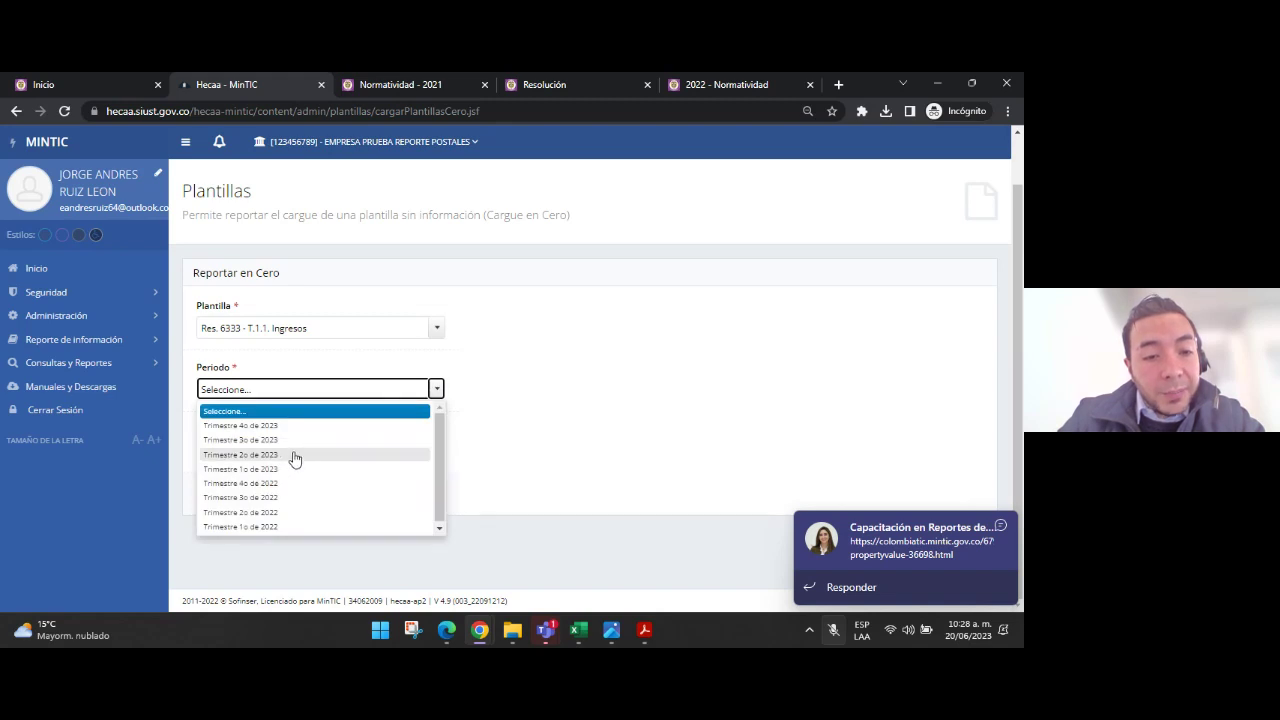
{"action": "left_click", "coordinate": [287, 469]}
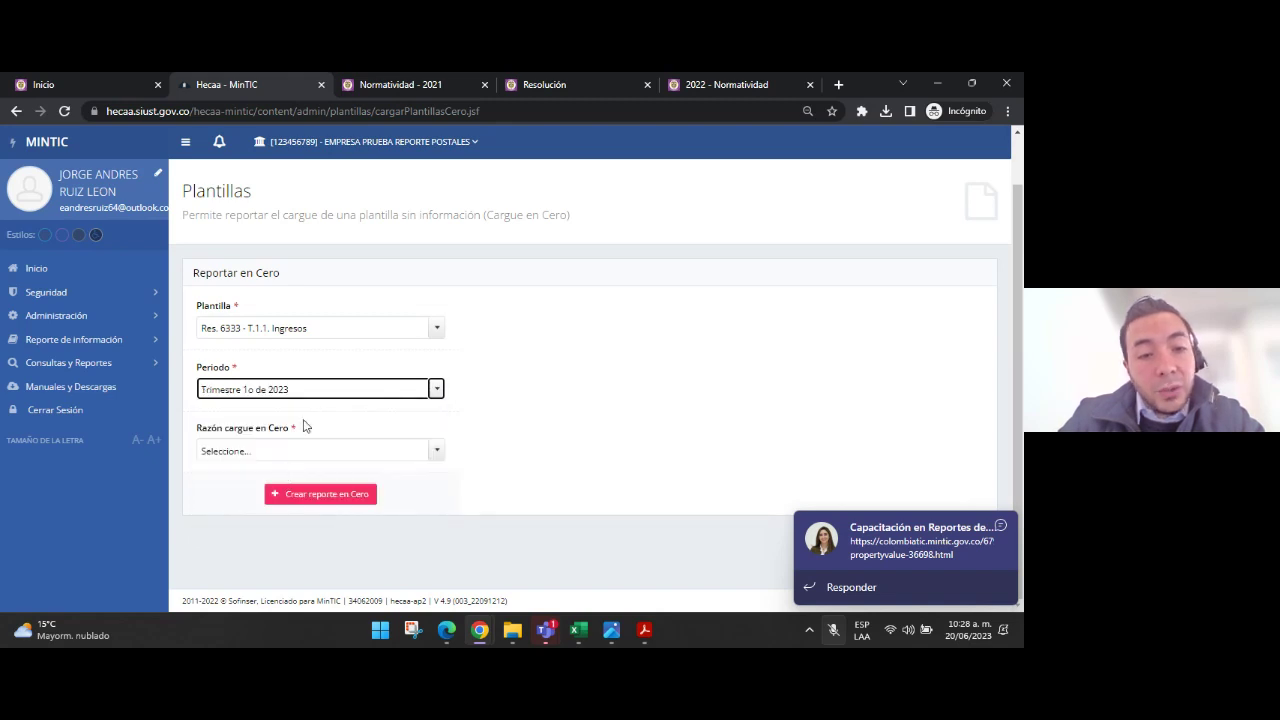
{"action": "left_click", "coordinate": [436, 450]}
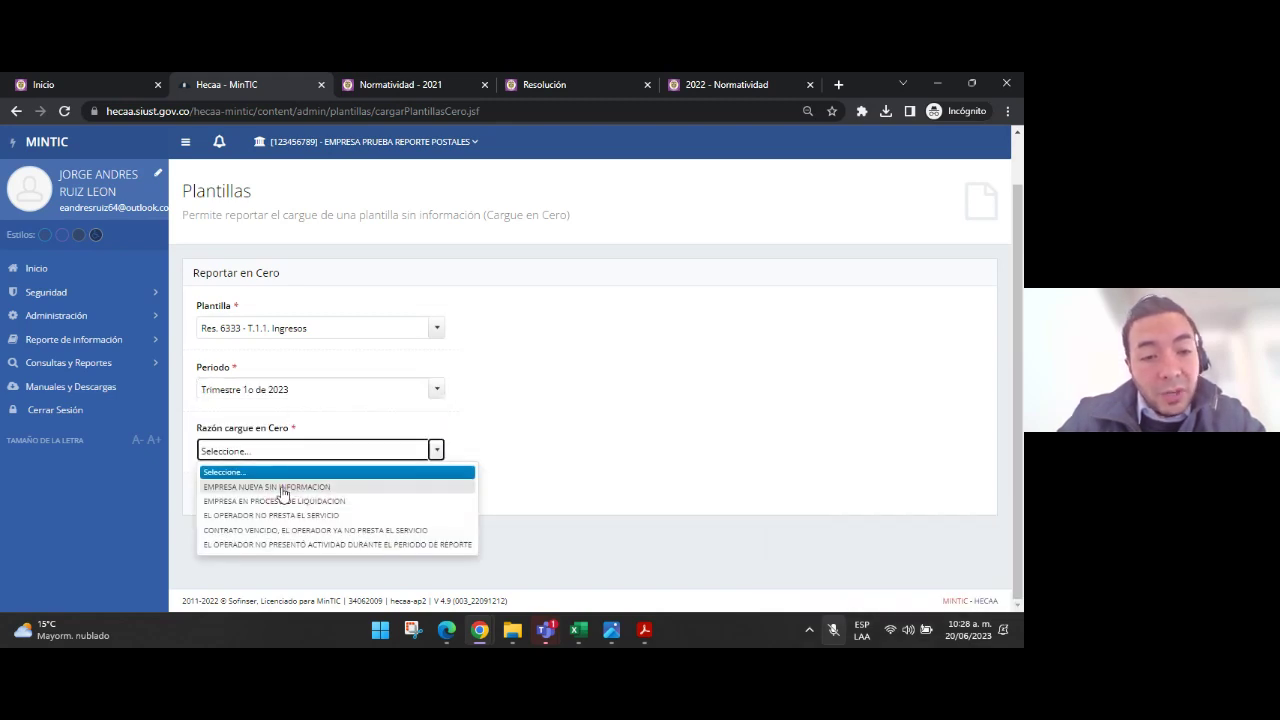
{"action": "left_click", "coordinate": [283, 489]}
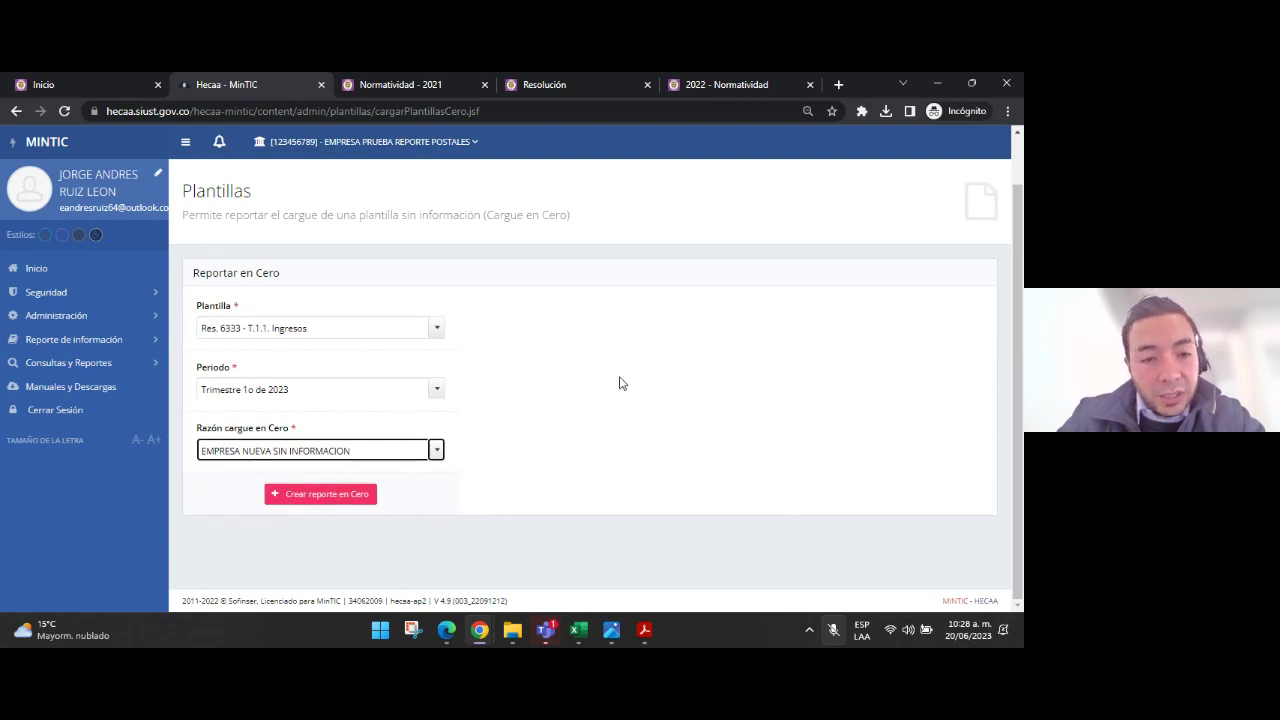
{"action": "left_click", "coordinate": [323, 494]}
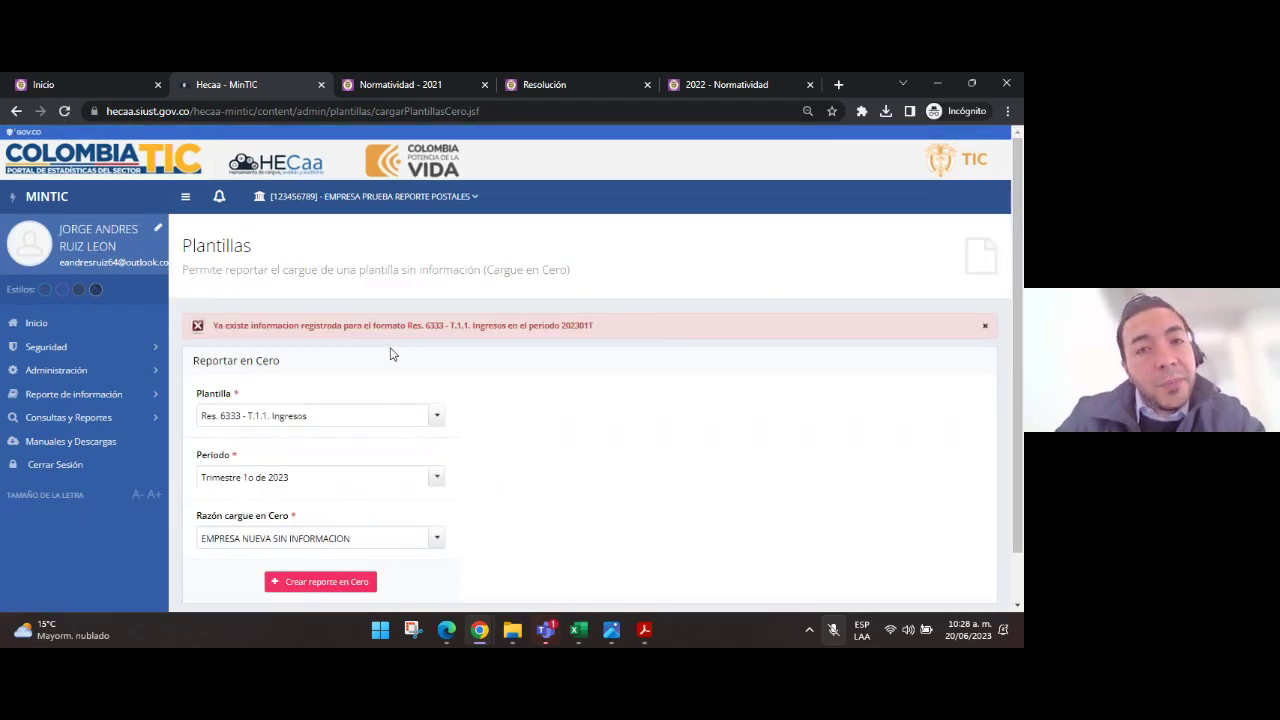
Step: Change the period to Trimestre 2o de 2022 and resubmit, creating envío 349902
{"action": "left_click", "coordinate": [437, 477]}
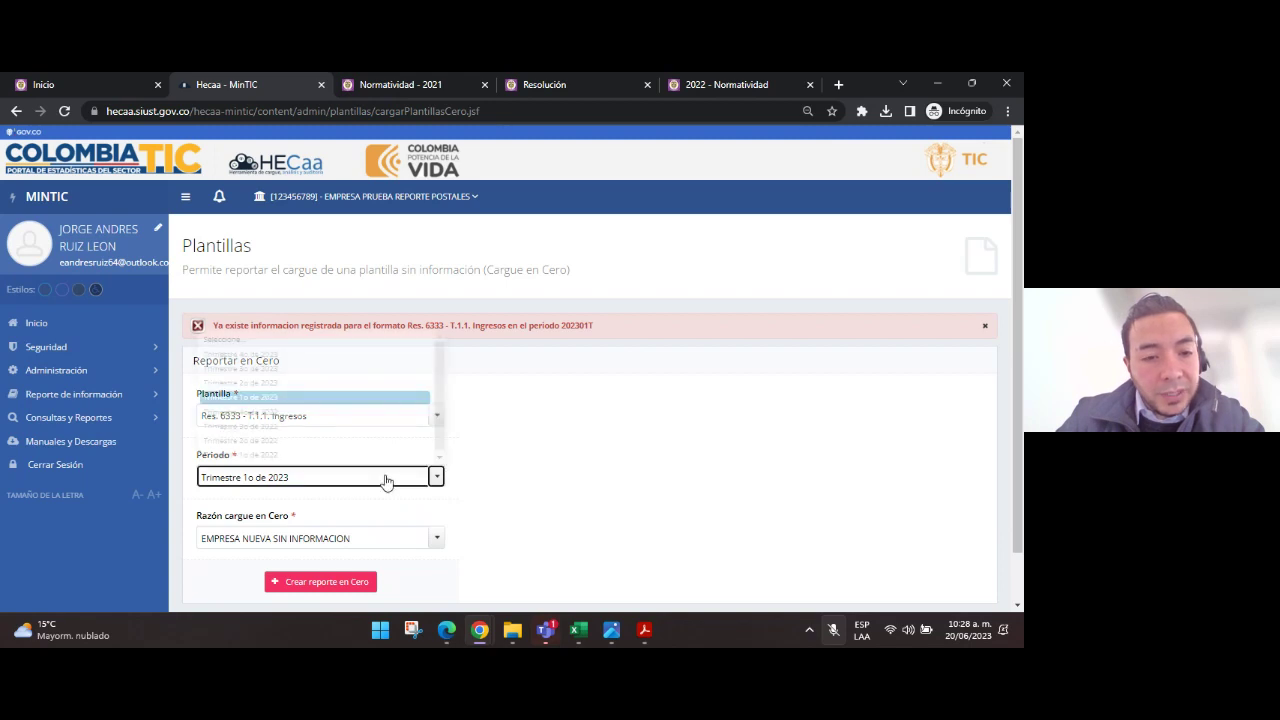
{"action": "left_click", "coordinate": [306, 441]}
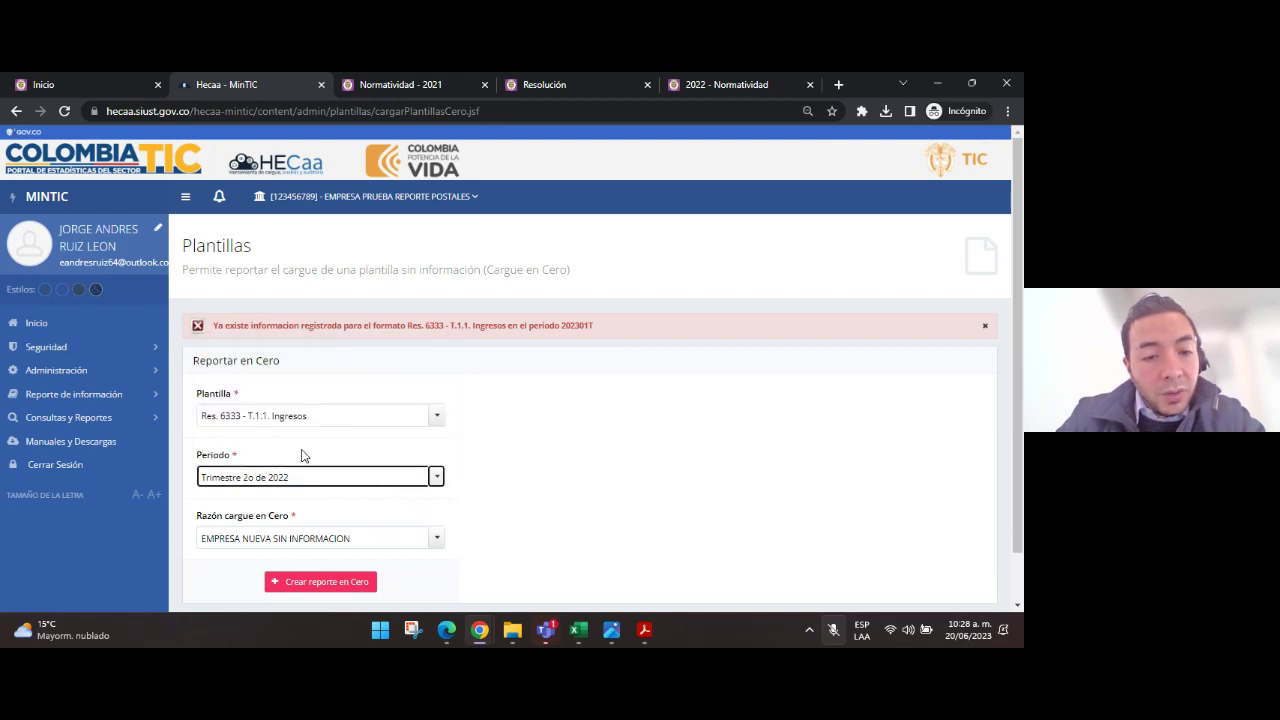
{"action": "left_click", "coordinate": [312, 579]}
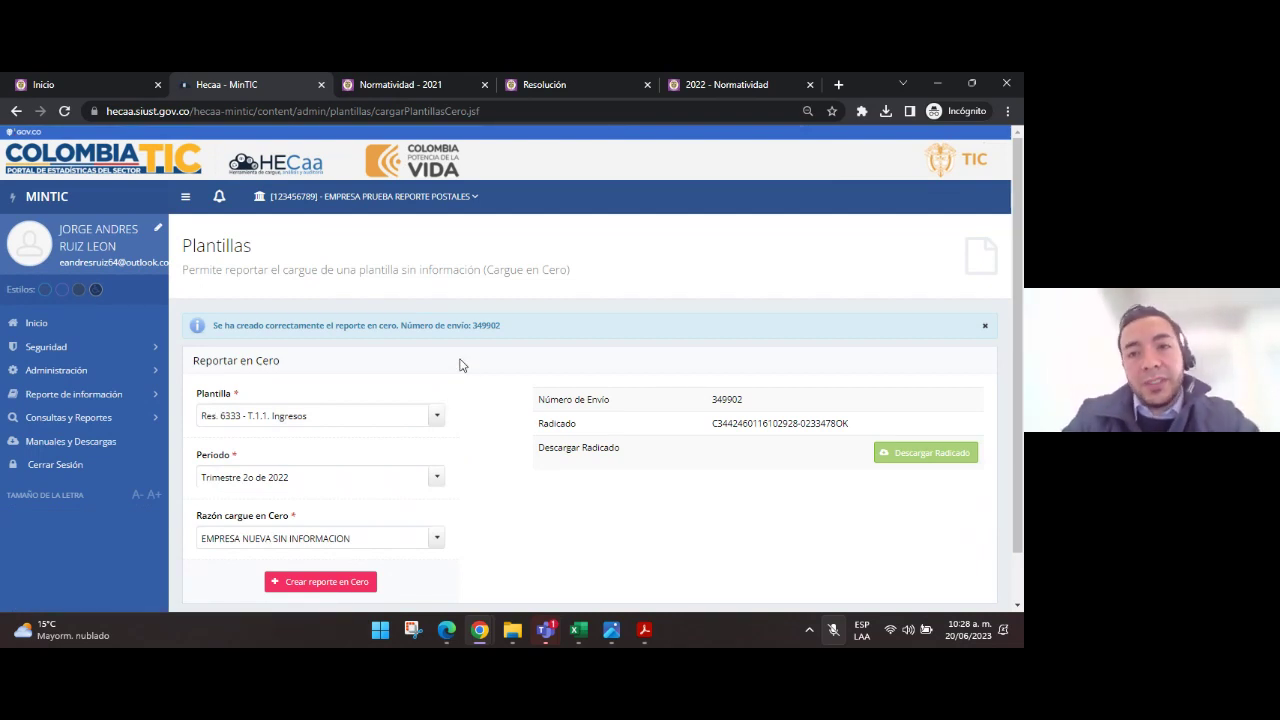
{"action": "scroll", "coordinate": [460, 365], "scroll_direction": "down", "scroll_amount": 1}
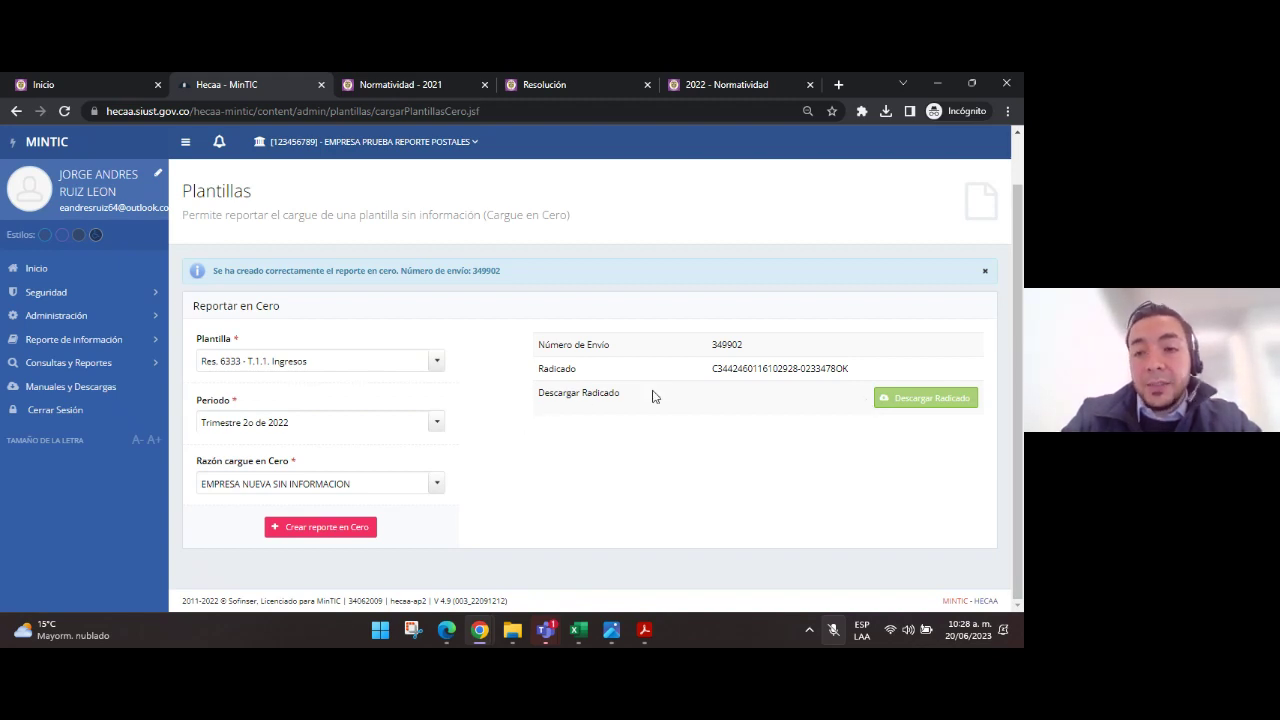
Step: Download the zero report's radicado receipt PDF and open it from Chrome's downloads list
{"action": "left_click", "coordinate": [931, 399]}
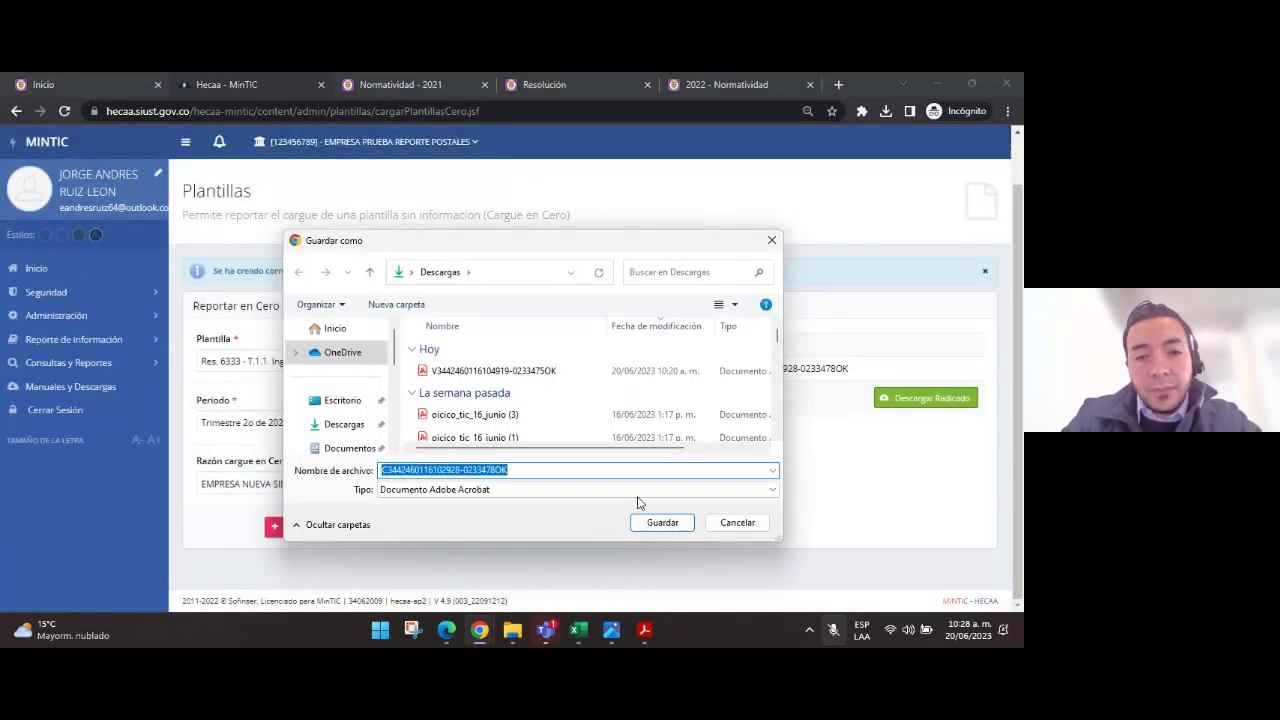
{"action": "left_click", "coordinate": [662, 522]}
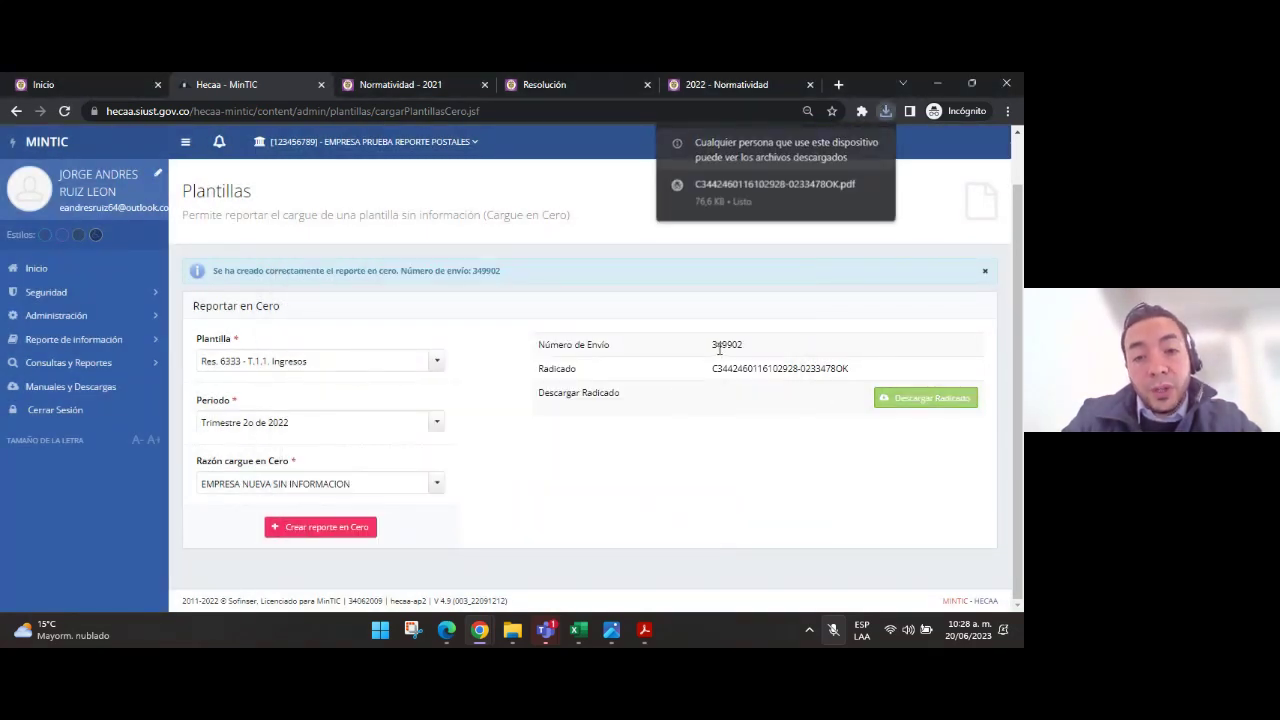
{"action": "left_click_drag", "start_coordinate": [719, 369], "coordinate": [843, 369]}
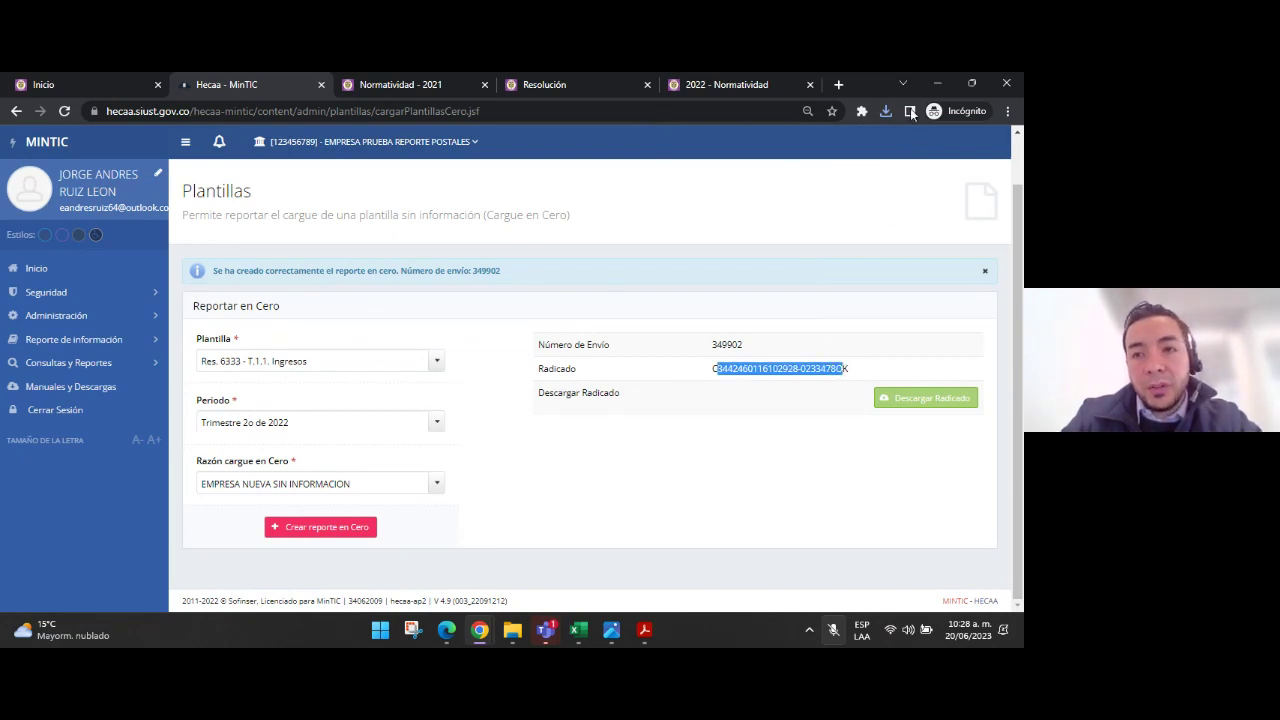
{"action": "left_click", "coordinate": [887, 113]}
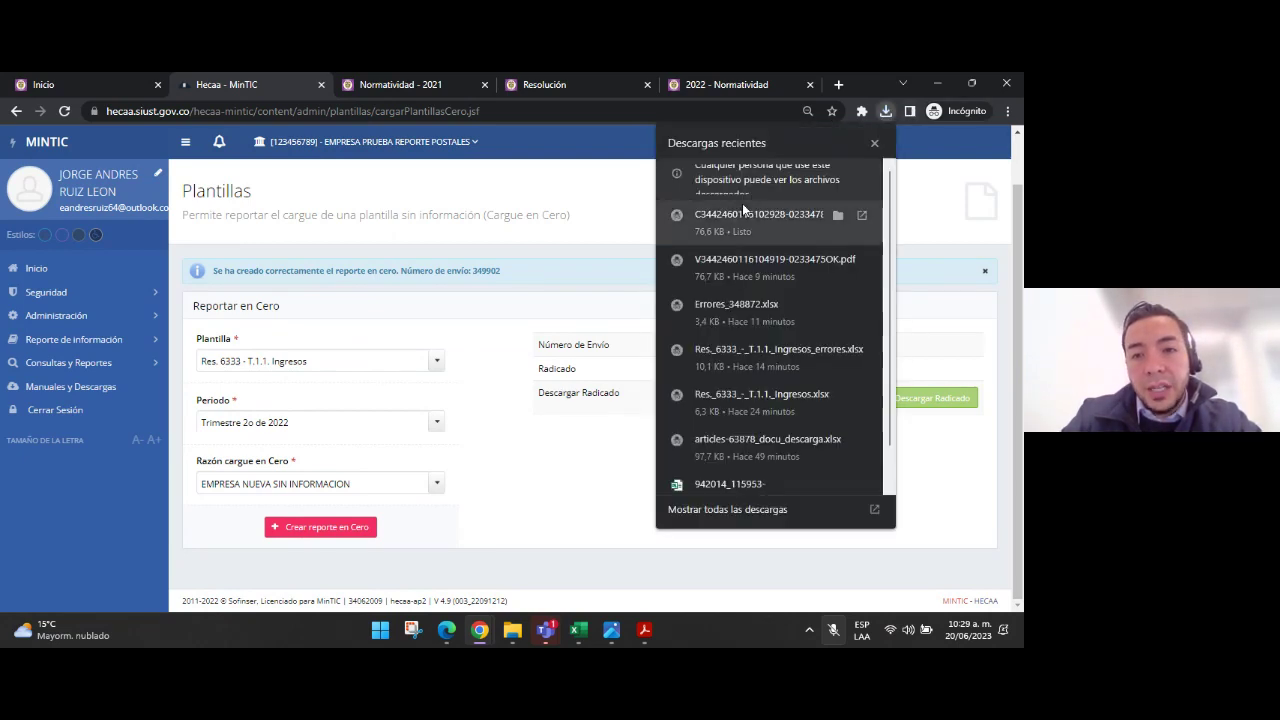
{"action": "left_click", "coordinate": [749, 219]}
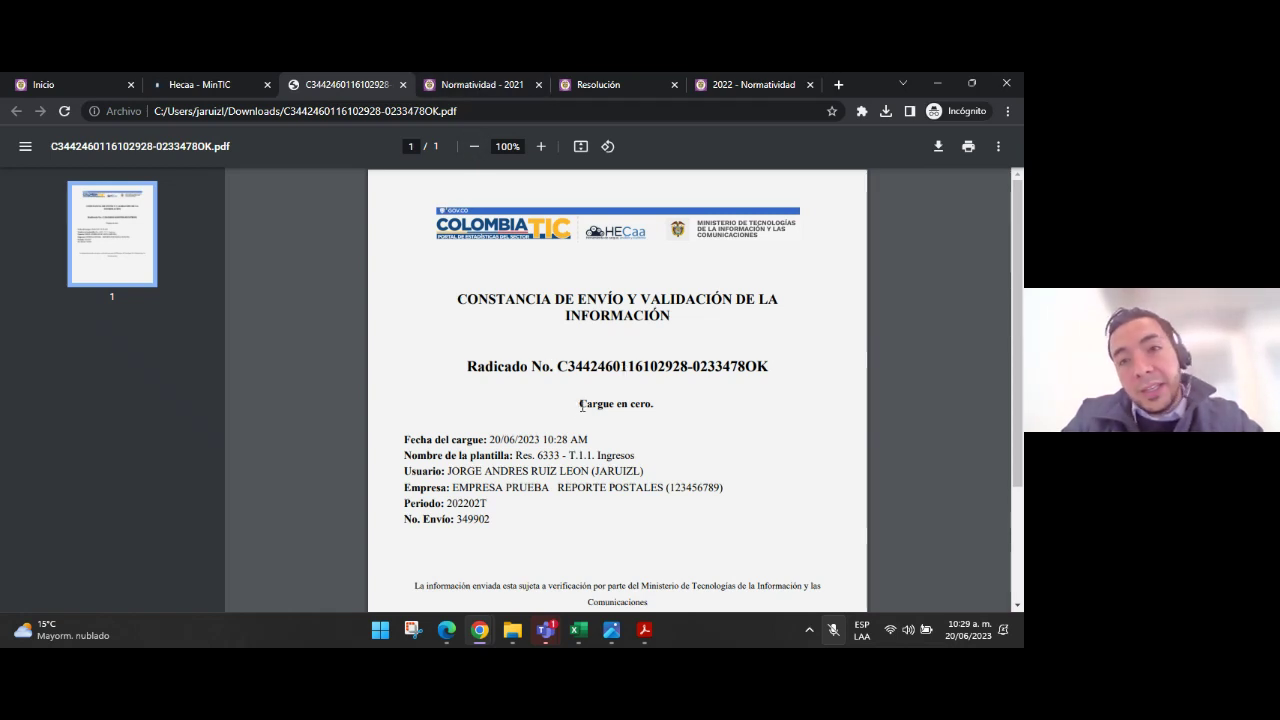
Step: Review the receipt's Cargue en cero line and the upload date and time
{"action": "left_click_drag", "start_coordinate": [578, 404], "coordinate": [662, 404]}
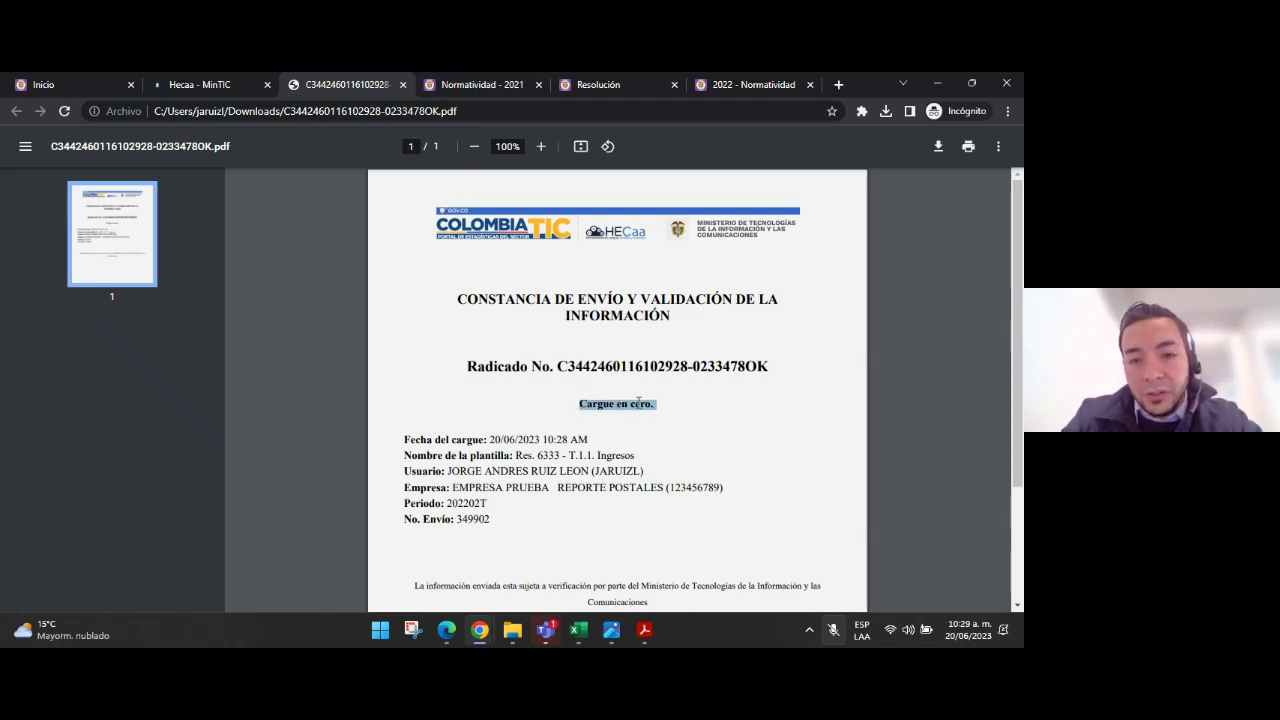
{"action": "left_click", "coordinate": [673, 411]}
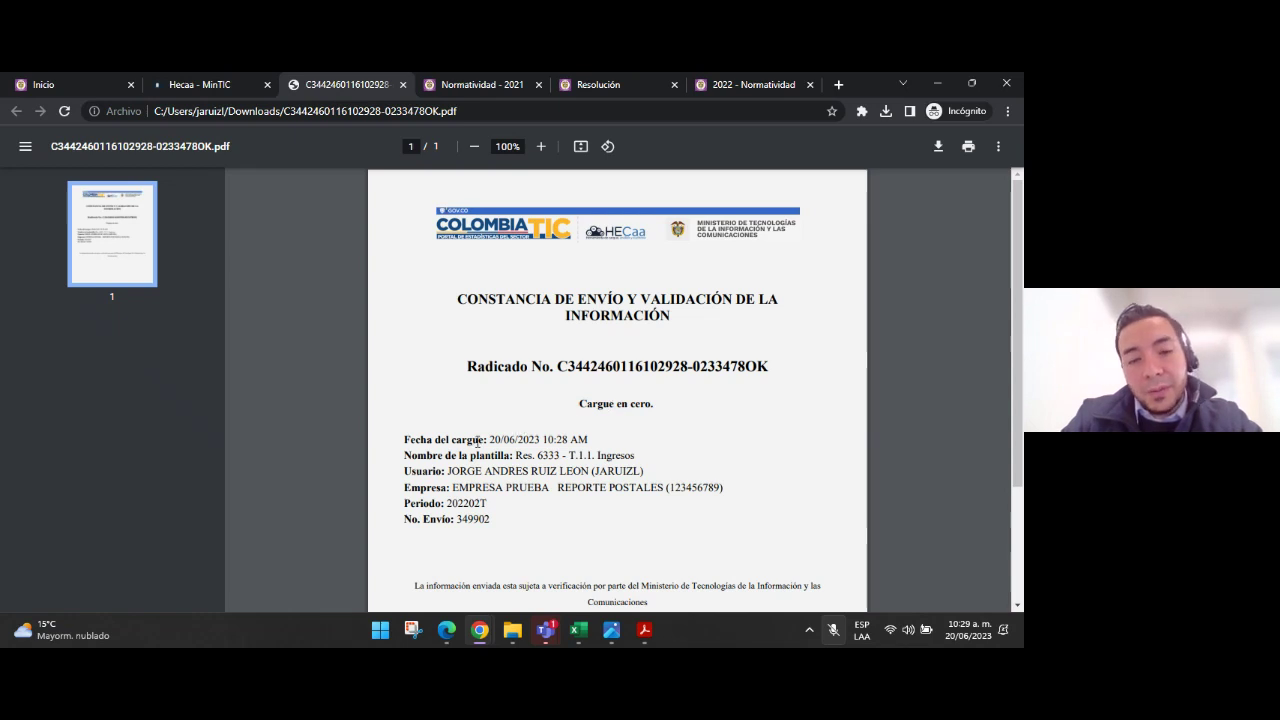
{"action": "left_click_drag", "start_coordinate": [488, 440], "coordinate": [672, 456]}
{"action": "left_click", "coordinate": [519, 457]}
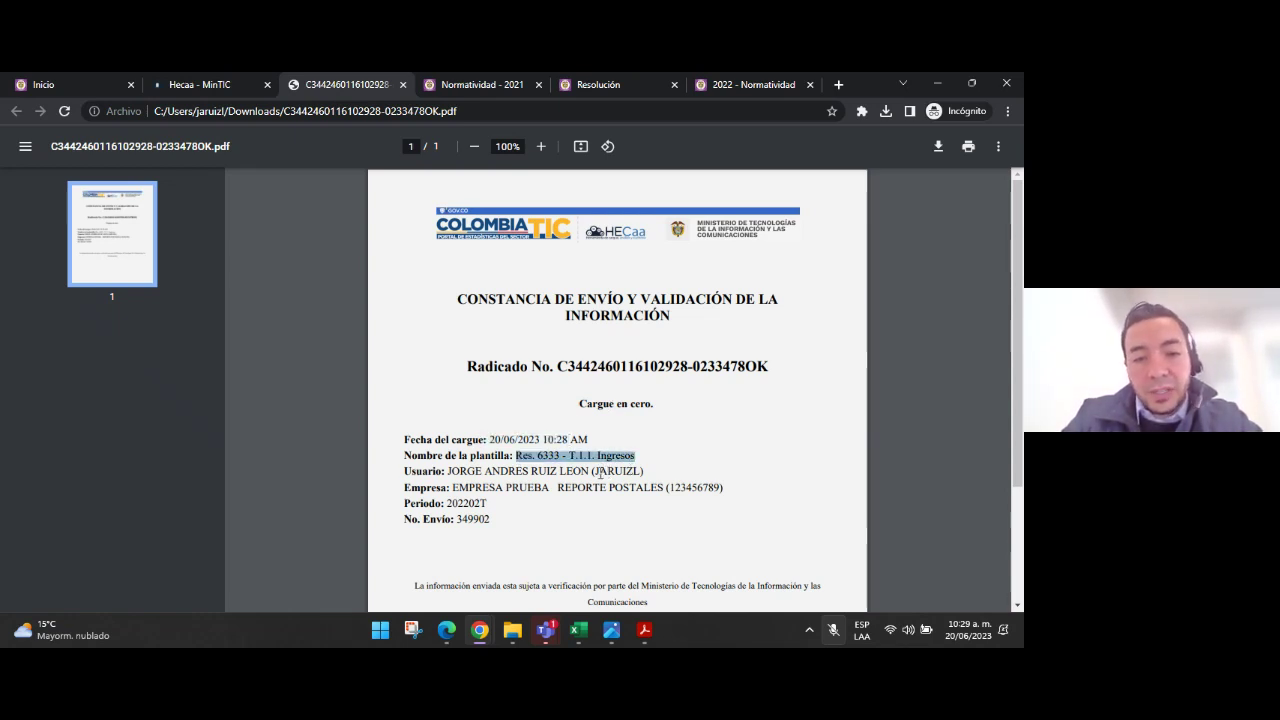
Step: Check the uploader, company ID and period 202202T, then return to the Hecaa - MinTIC tab
{"action": "left_click_drag", "start_coordinate": [455, 474], "coordinate": [618, 471]}
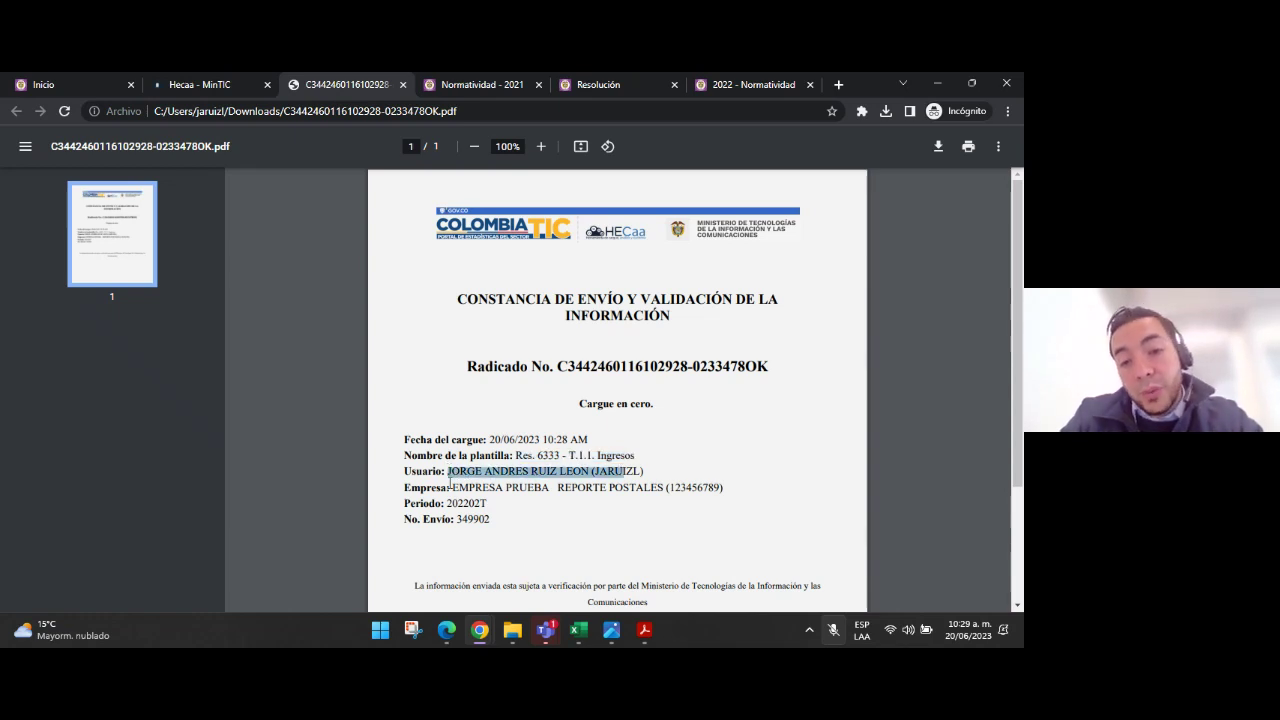
{"action": "left_click_drag", "start_coordinate": [453, 487], "coordinate": [717, 488]}
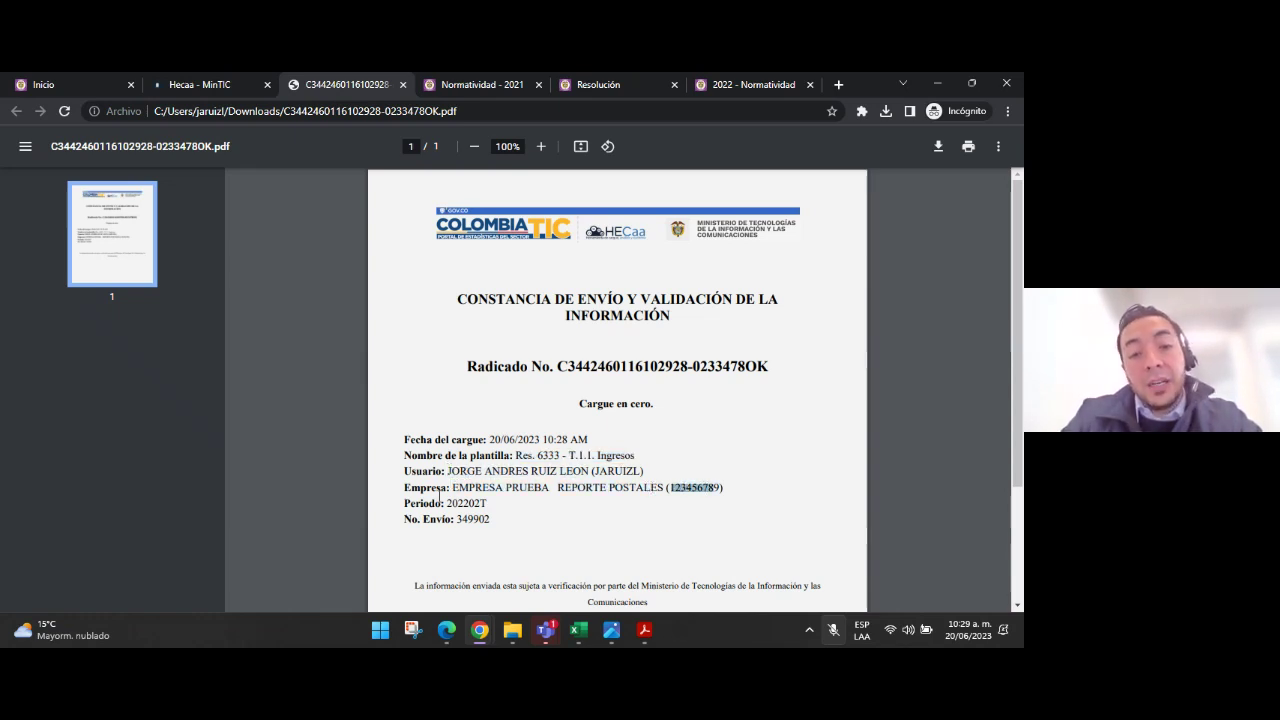
{"action": "left_click_drag", "start_coordinate": [446, 503], "coordinate": [488, 503]}
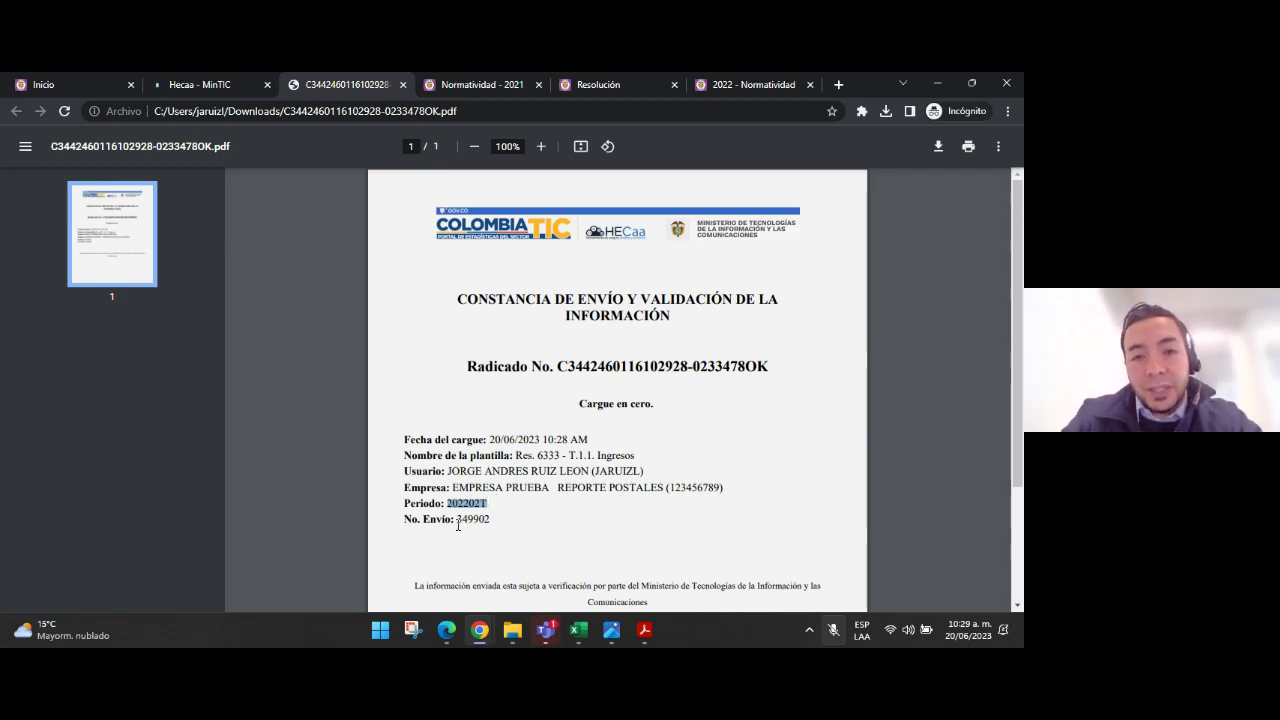
{"action": "left_click", "coordinate": [451, 278]}
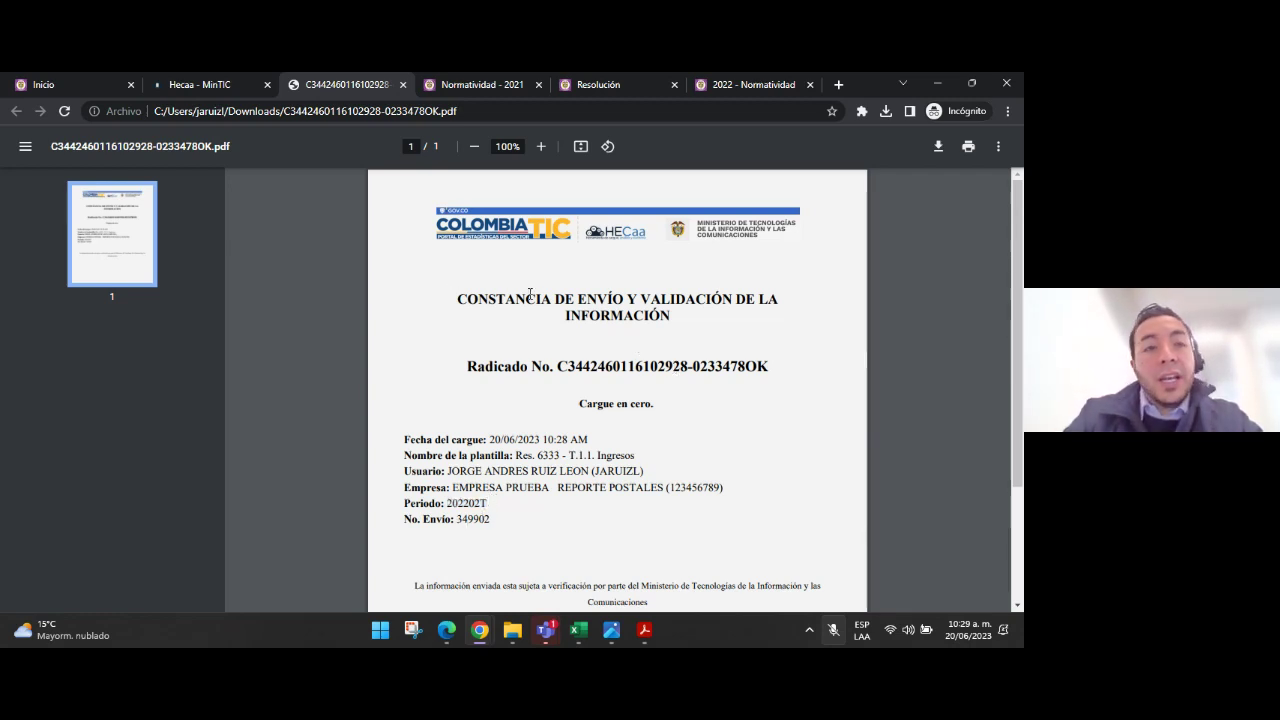
{"action": "left_click", "coordinate": [191, 84]}
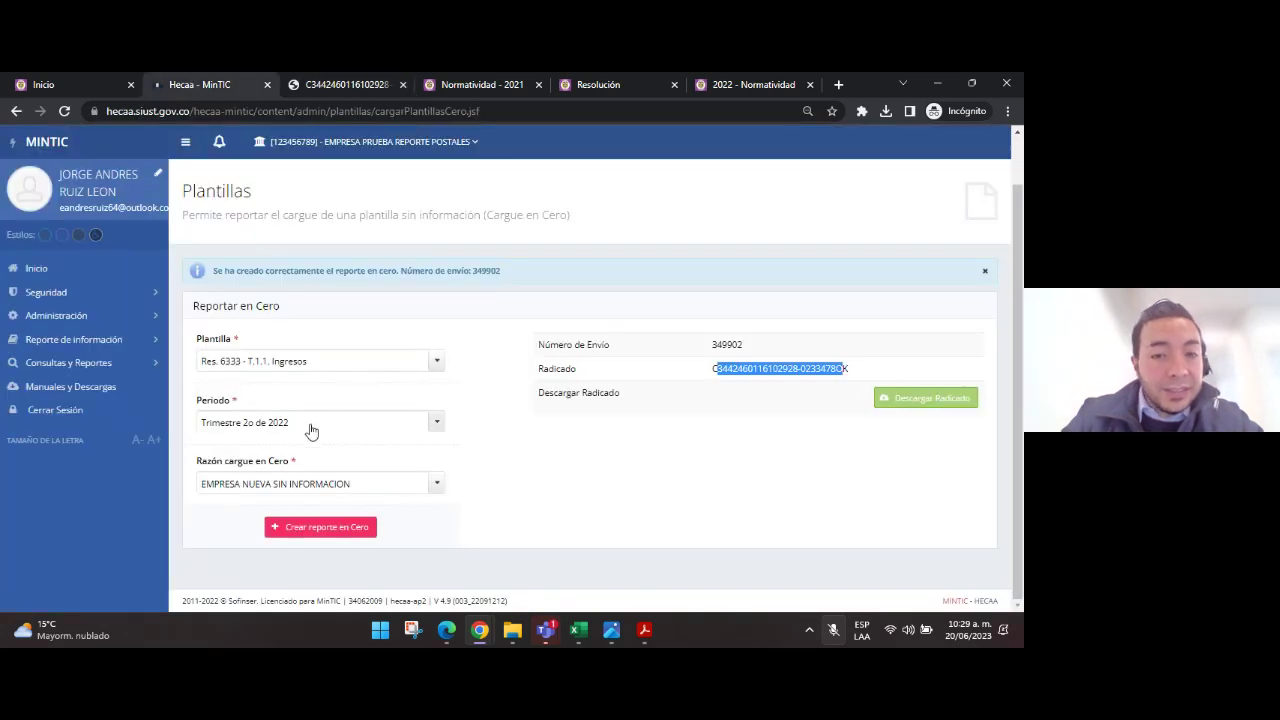
Step: Open a blank Cargar en cero form, view the Razón cargue en Cero reasons, then switch to the Excel deadlines workbook
{"action": "left_click", "coordinate": [130, 341]}
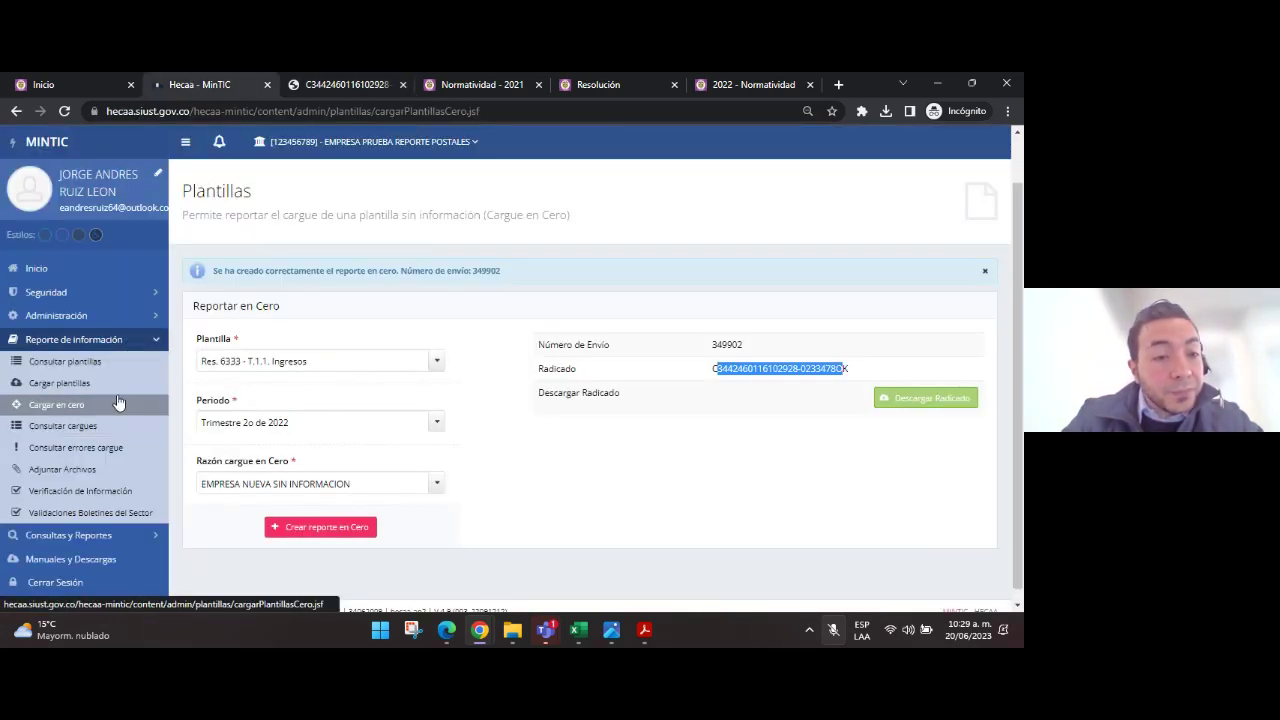
{"action": "left_click", "coordinate": [110, 404]}
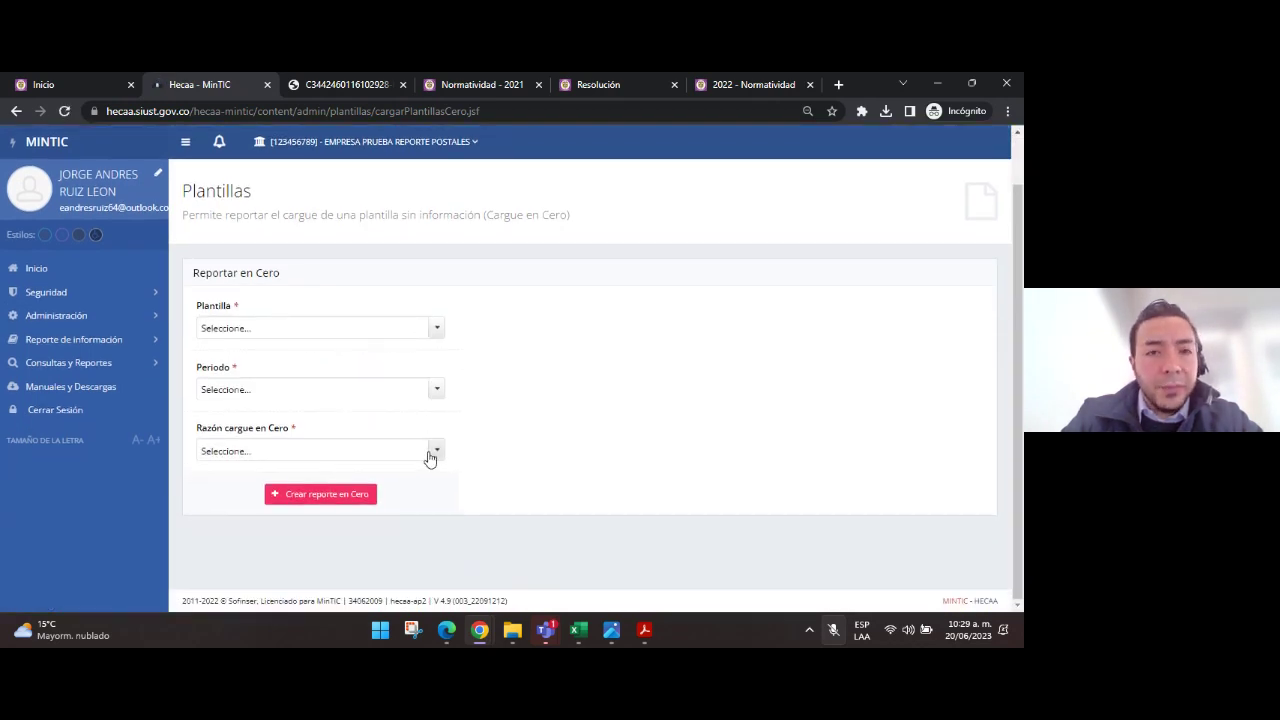
{"action": "left_click", "coordinate": [429, 452]}
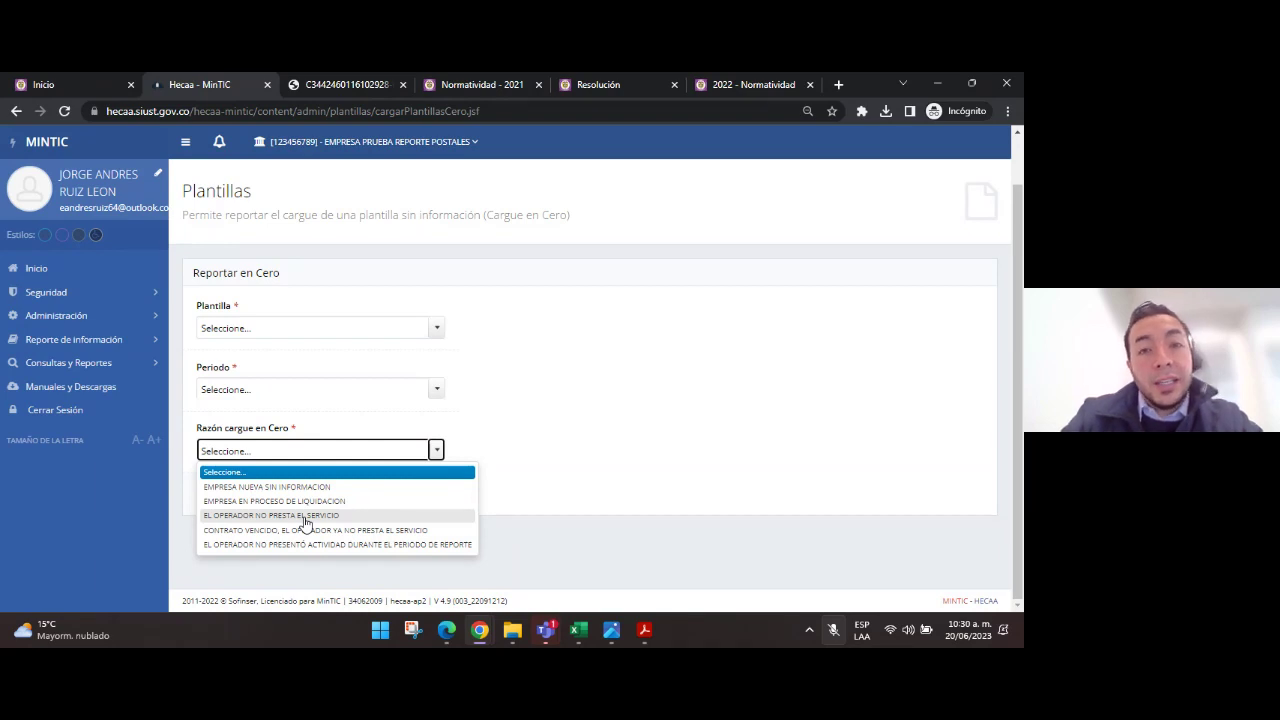
{"action": "left_click", "coordinate": [579, 630]}
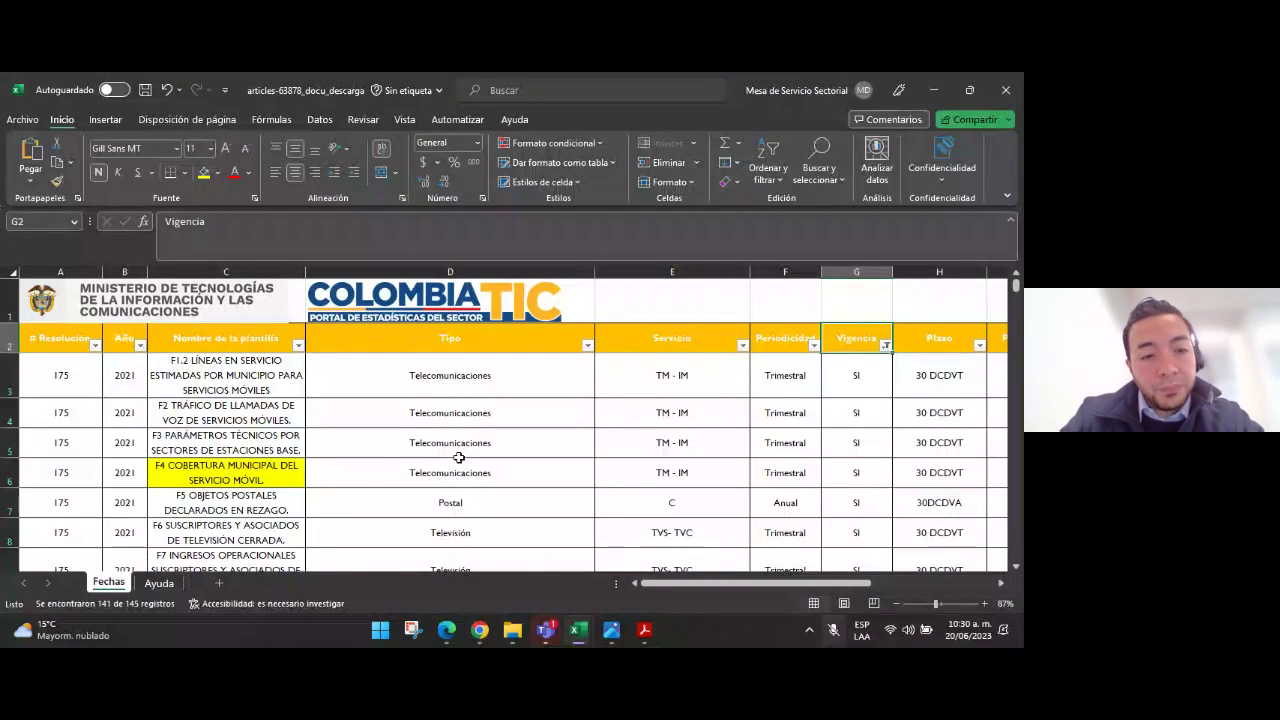
Step: Minimize the template-deadlines workbook to return to the Reportar en Cero form
{"action": "left_click", "coordinate": [935, 91]}
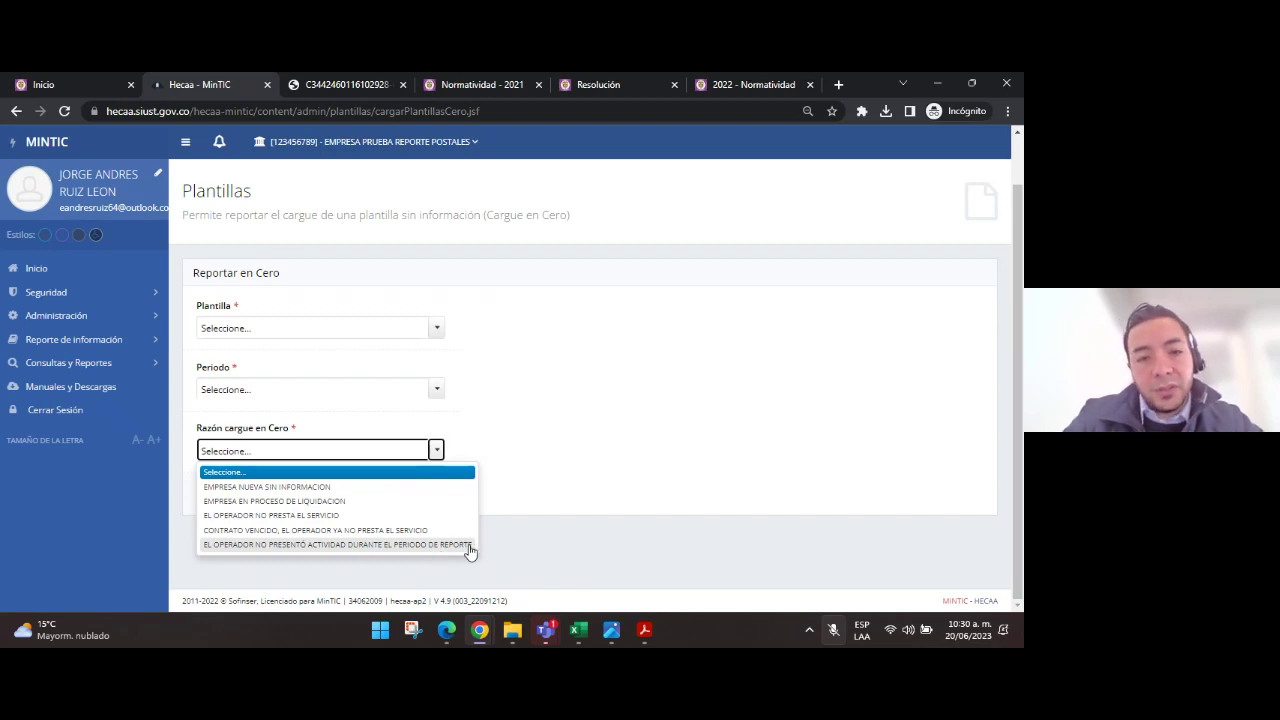
Step: Close the reasons list without choosing one and bring up the Res_6333 Ingresos workbook
{"action": "left_click", "coordinate": [604, 508]}
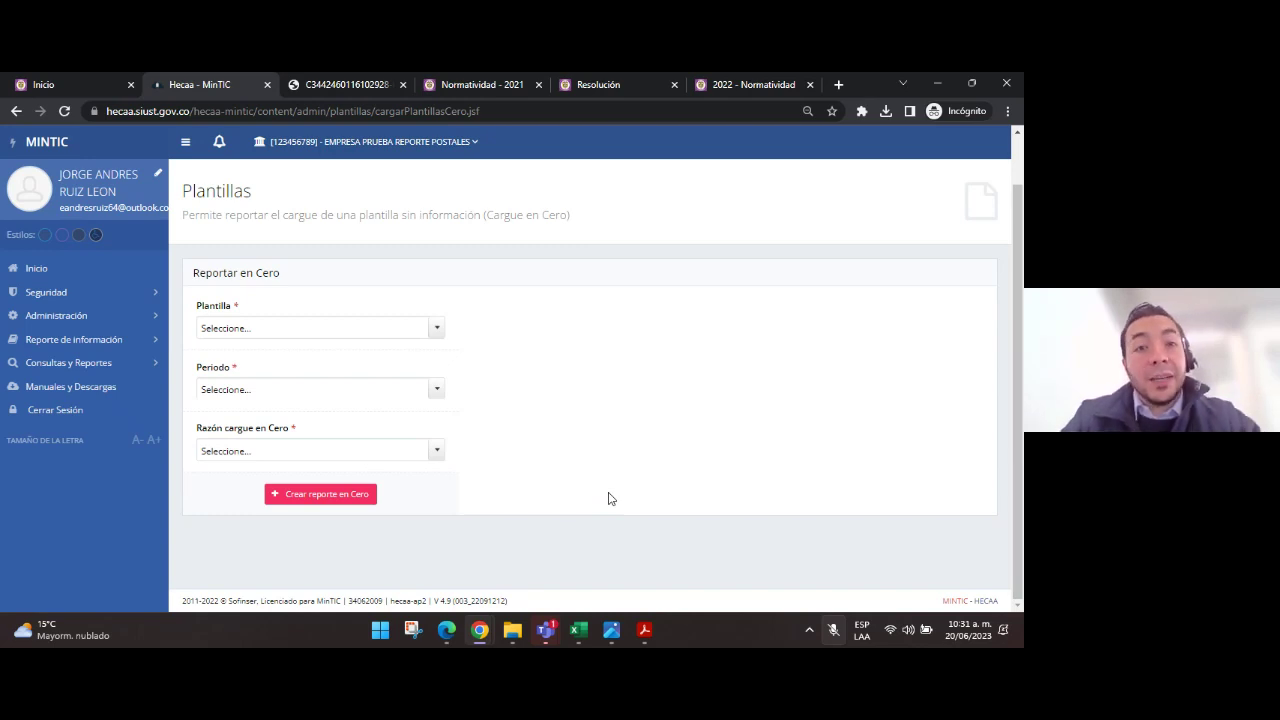
{"action": "mouse_move", "coordinate": [545, 627]}
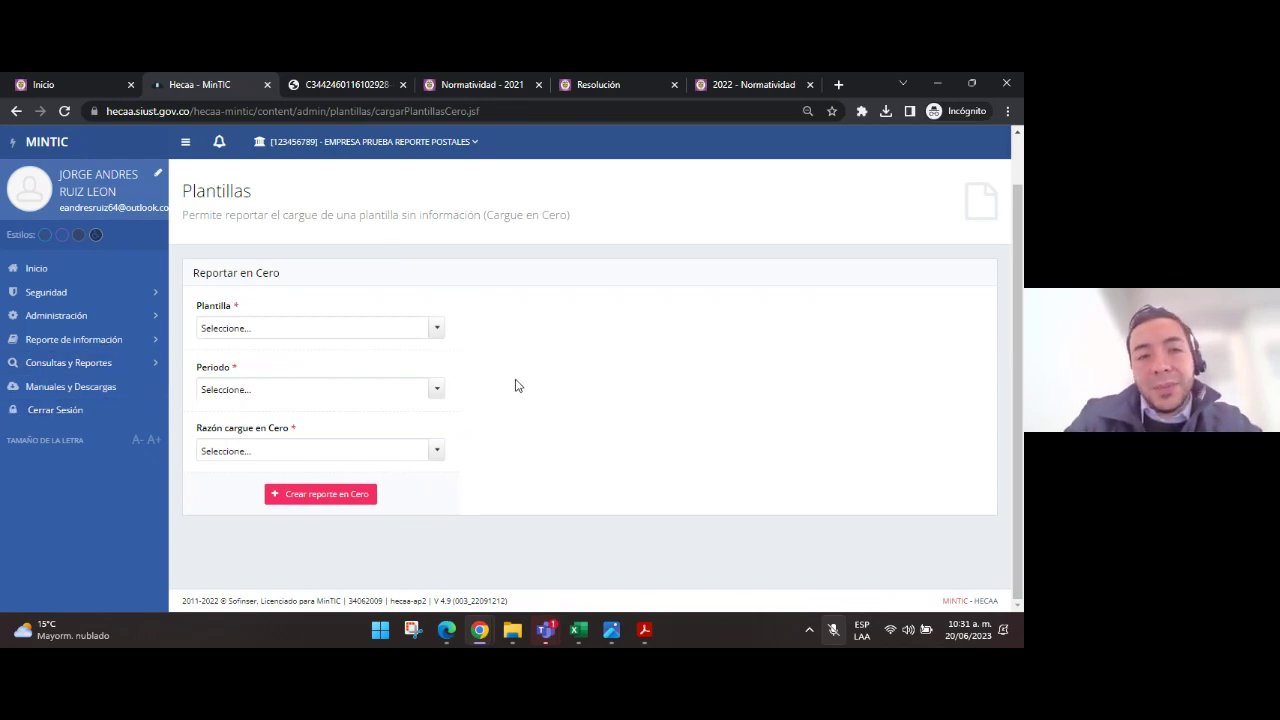
{"action": "scroll", "coordinate": [515, 385], "scroll_direction": "up", "scroll_amount": 1}
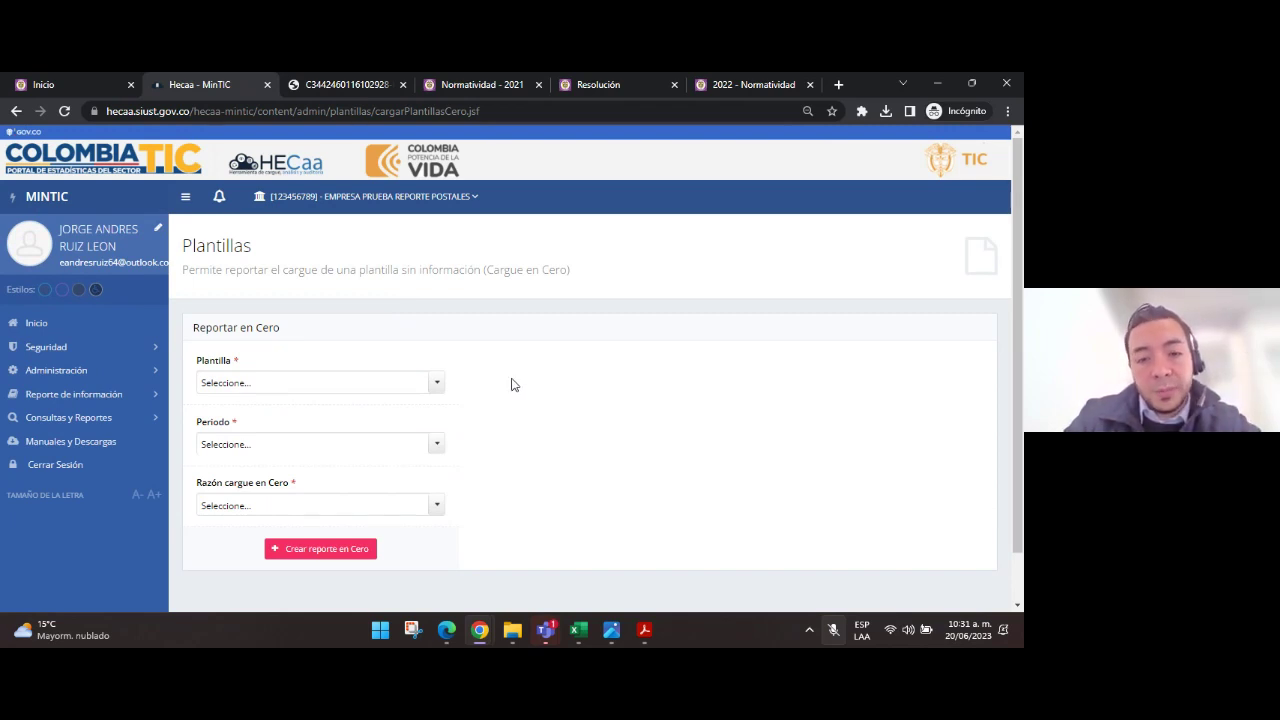
{"action": "mouse_move", "coordinate": [576, 632]}
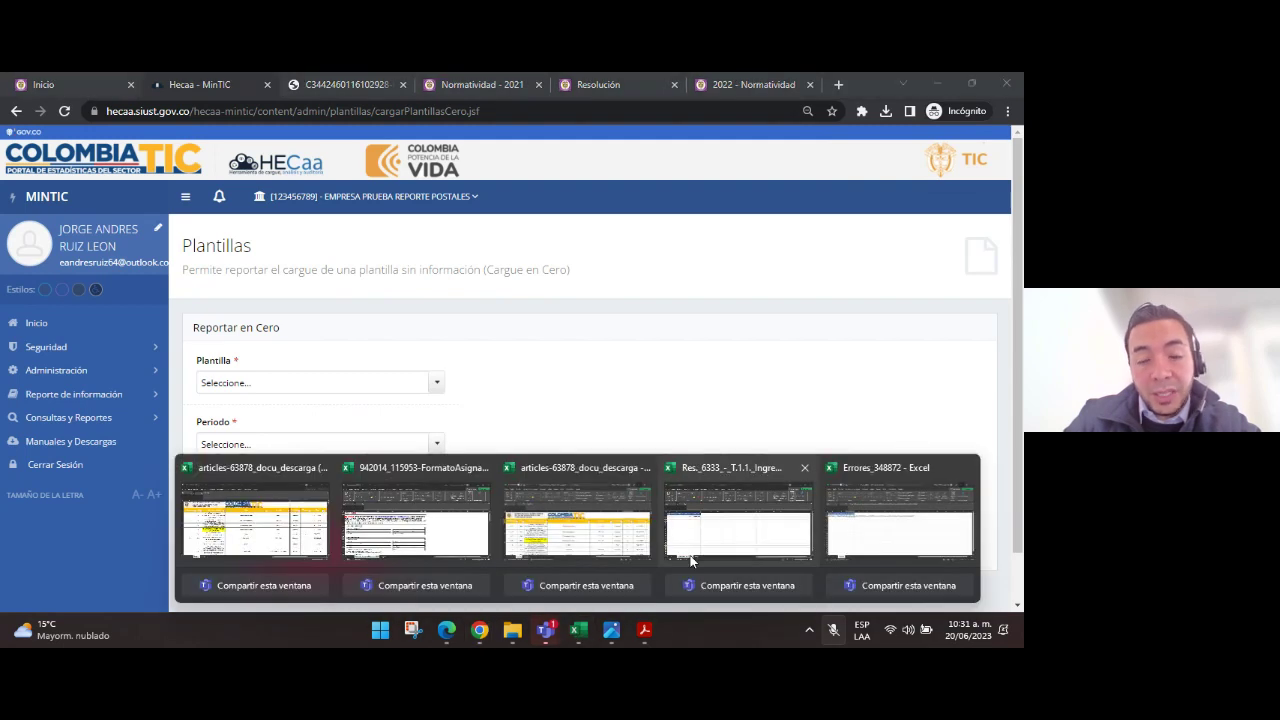
{"action": "left_click", "coordinate": [724, 538]}
Step: Enter 0 in row 2's INGRESOS, ID_SERVICIO and ANNO cells
{"action": "left_click", "coordinate": [240, 304]}
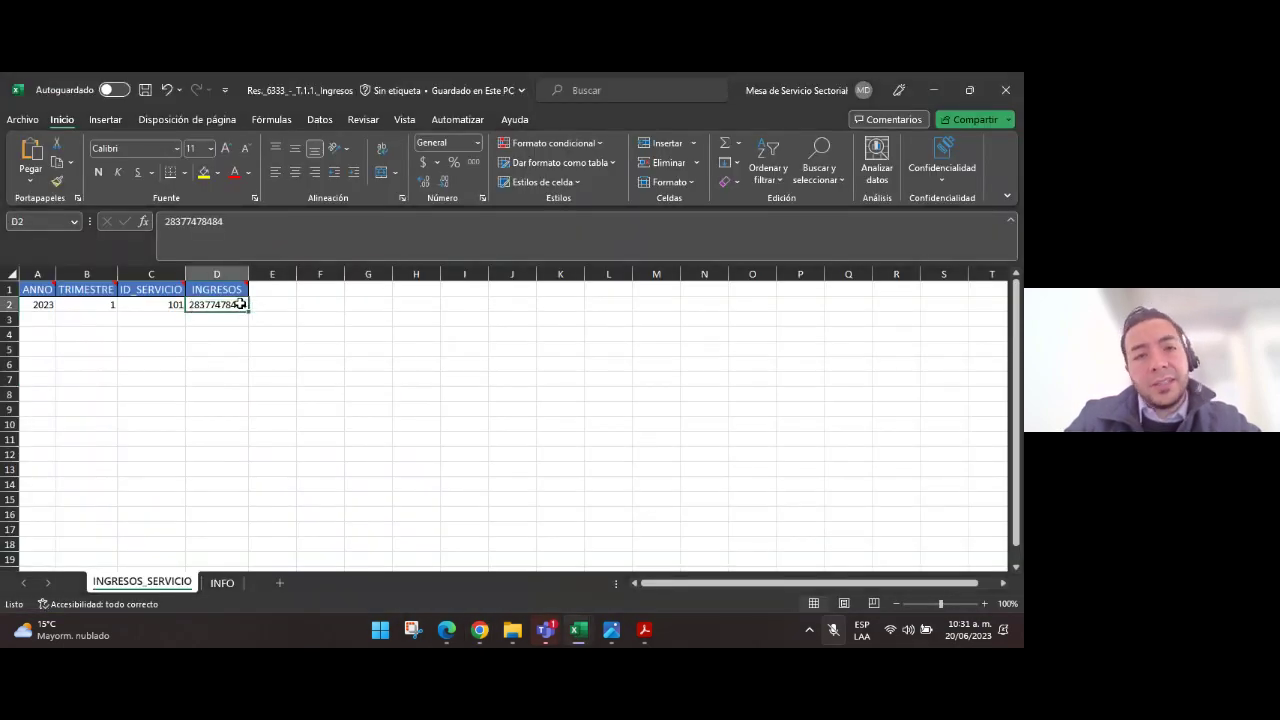
{"action": "type", "text": "0"}
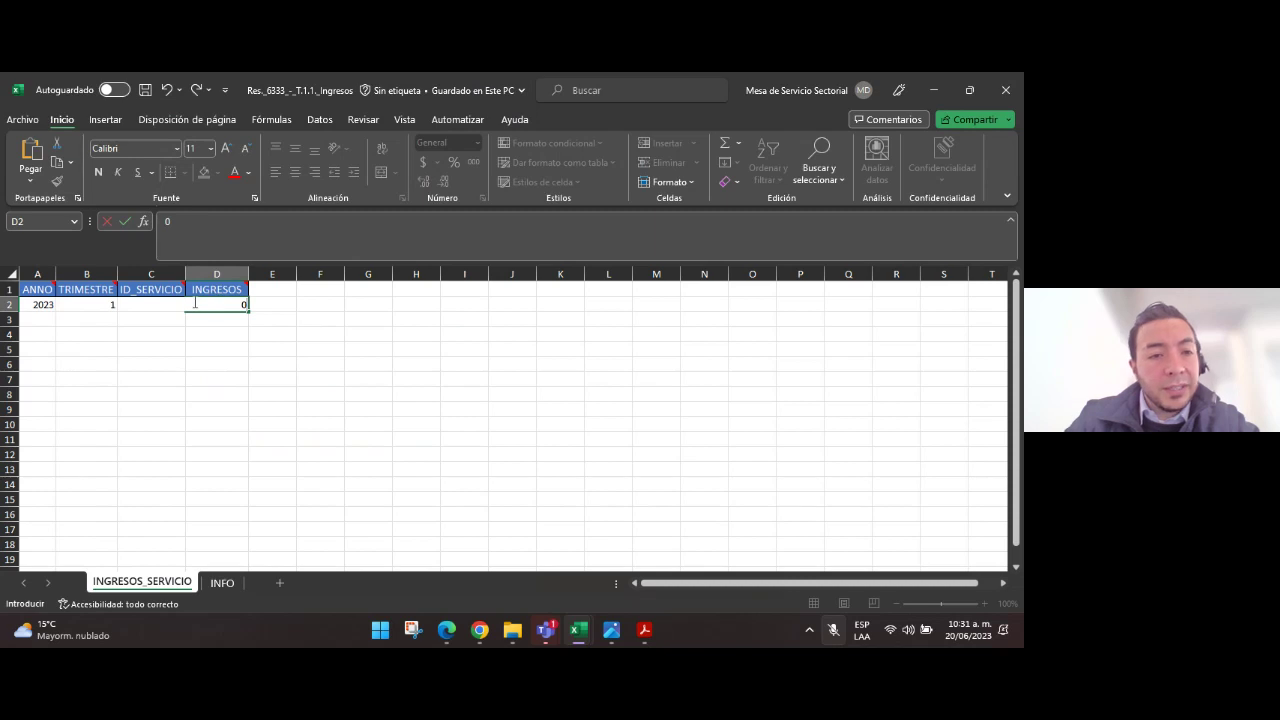
{"action": "left_click", "coordinate": [114, 300]}
{"action": "type", "text": "0"}
{"action": "key", "text": "Tab"}
{"action": "type", "text": "0"}
{"action": "left_click", "coordinate": [45, 304]}
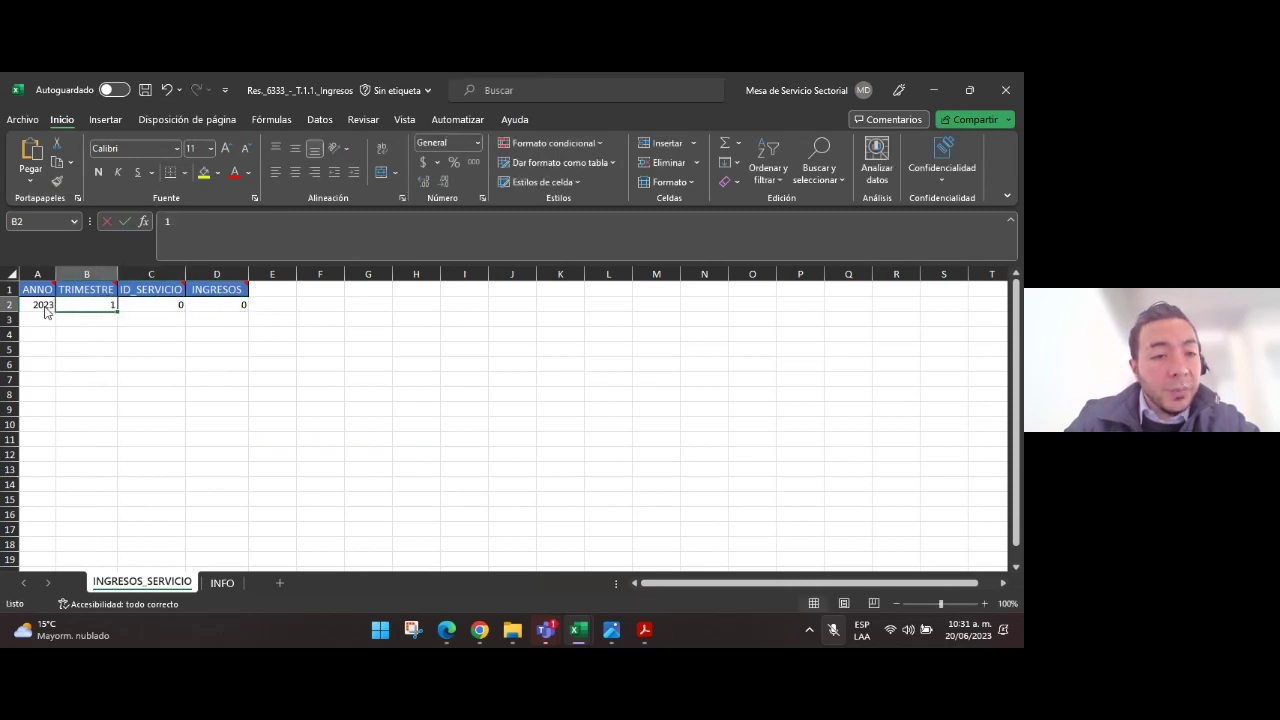
{"action": "type", "text": "0"}
{"action": "left_click", "coordinate": [237, 354]}
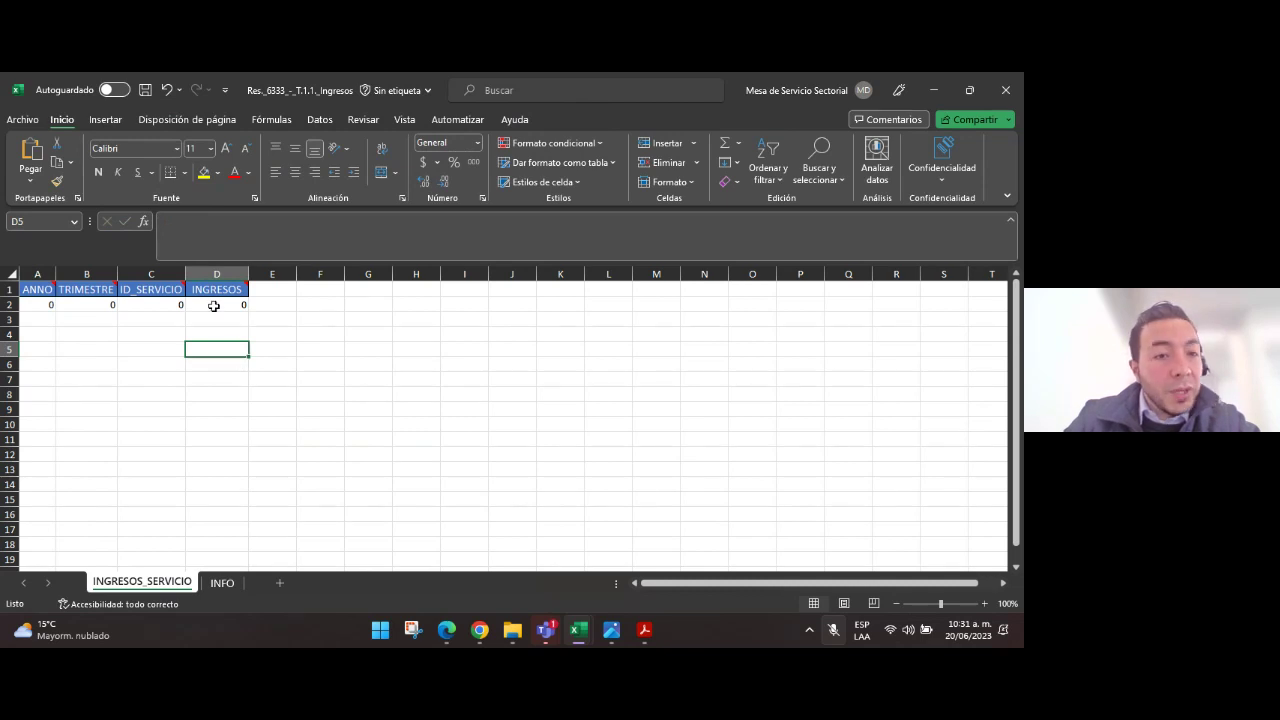
Step: Check the C1 and D1 header notes, then minimize Excel back to HECAA
{"action": "mouse_move", "coordinate": [166, 290]}
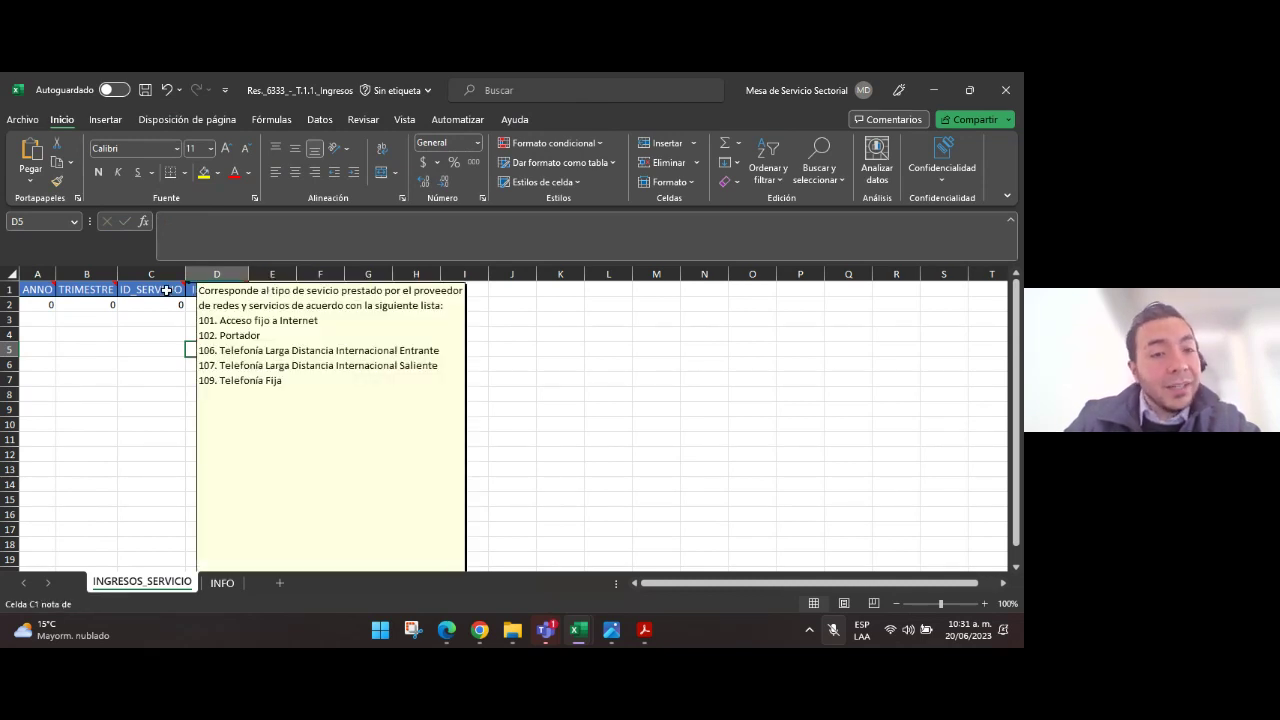
{"action": "mouse_move", "coordinate": [215, 290]}
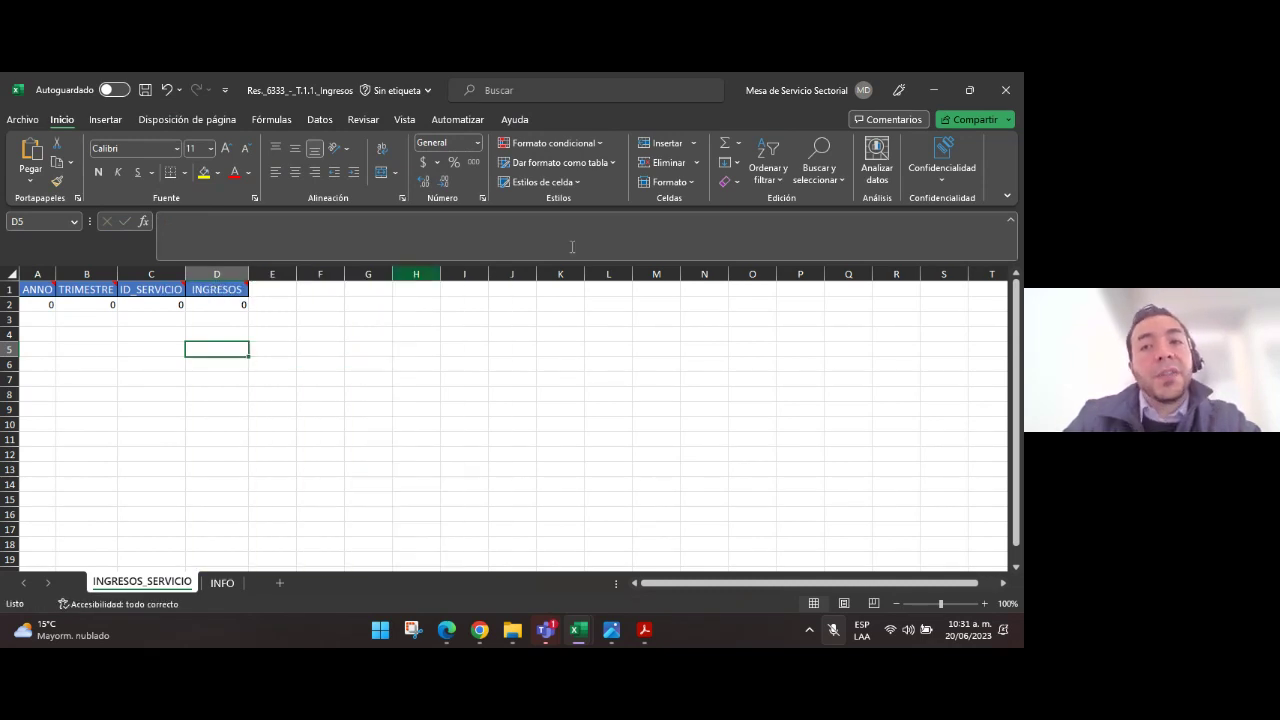
{"action": "left_click", "coordinate": [935, 90]}
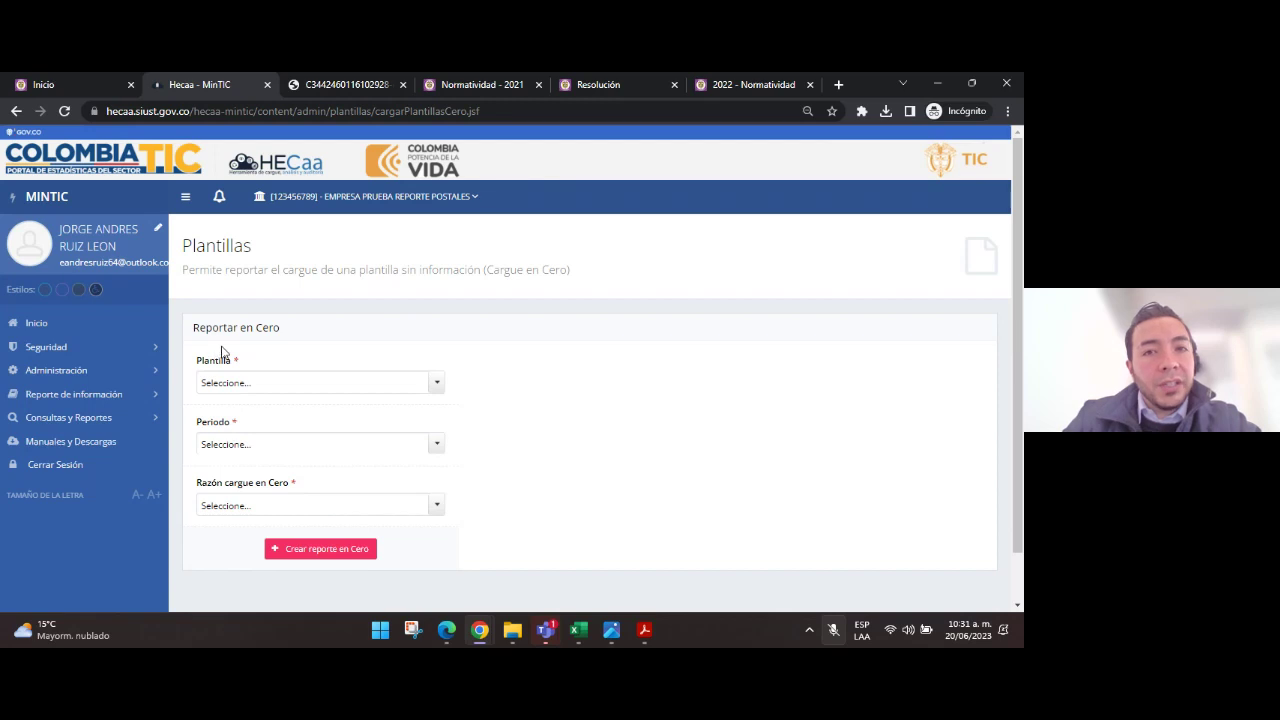
Step: Visit Consultar errores cargue, then open the Verificación de Información overview for 1er Sem. de 2023
{"action": "left_click", "coordinate": [128, 398]}
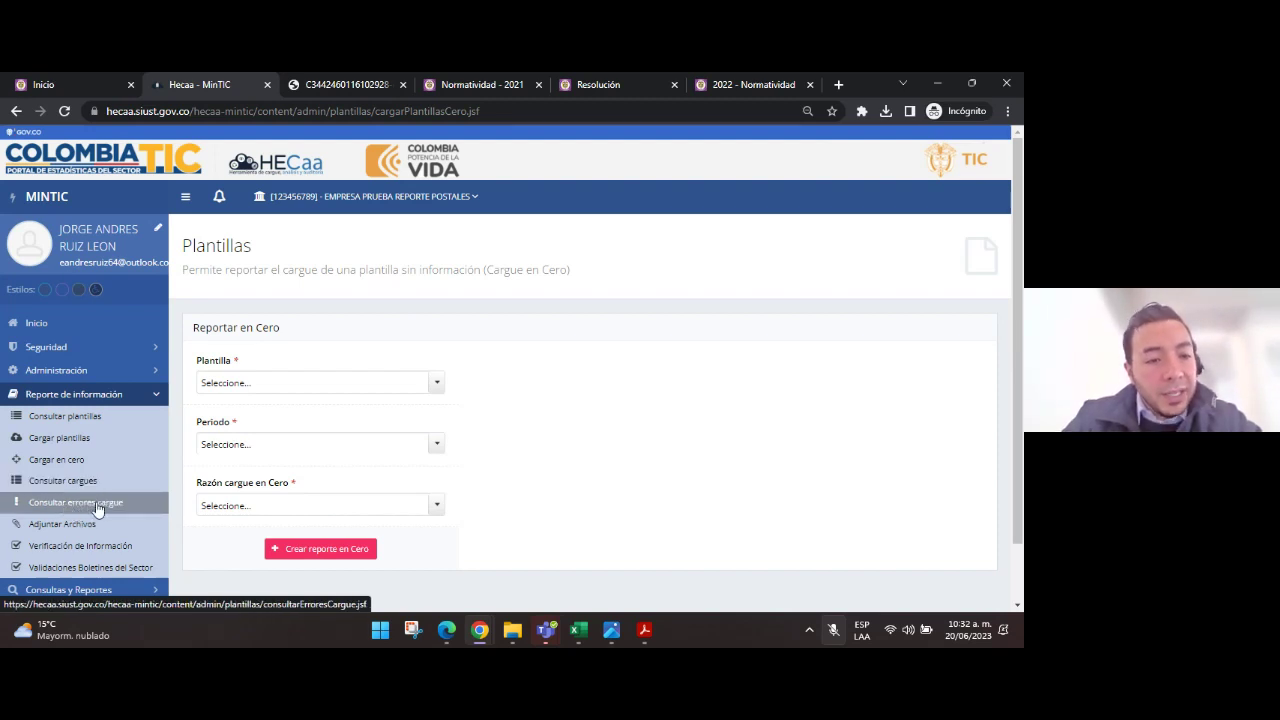
{"action": "left_click", "coordinate": [97, 508]}
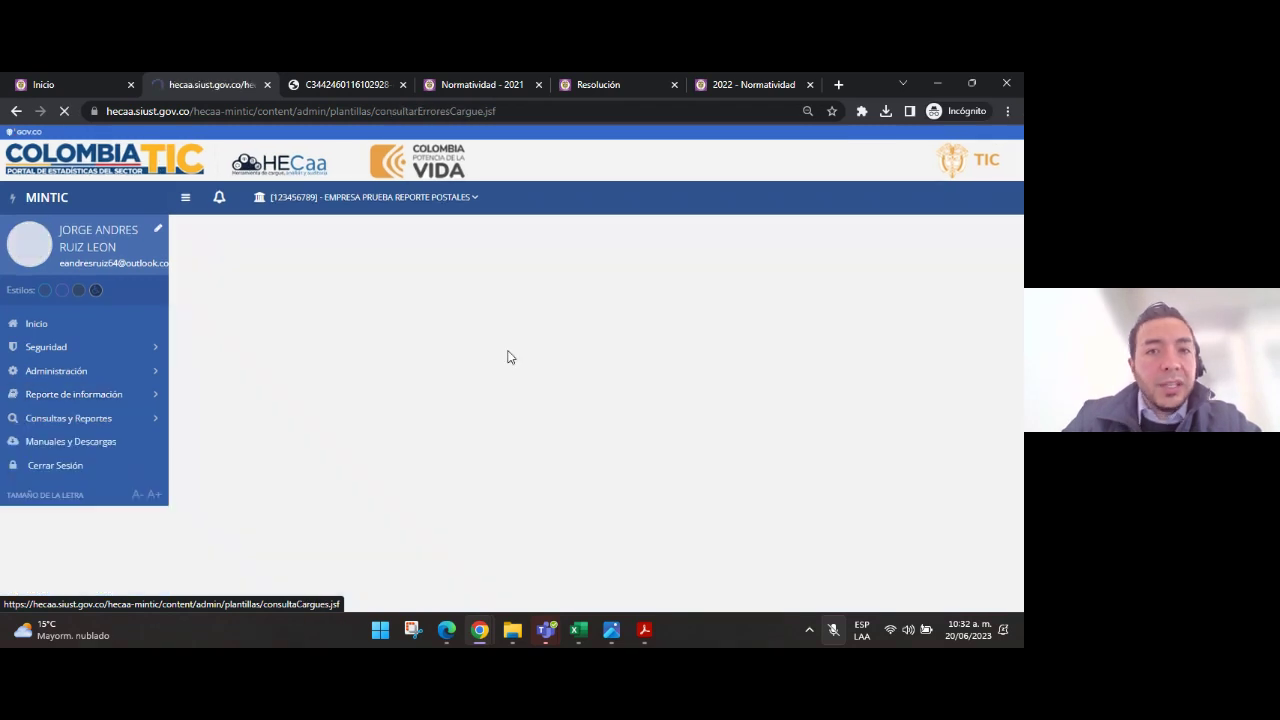
{"action": "left_click", "coordinate": [390, 385]}
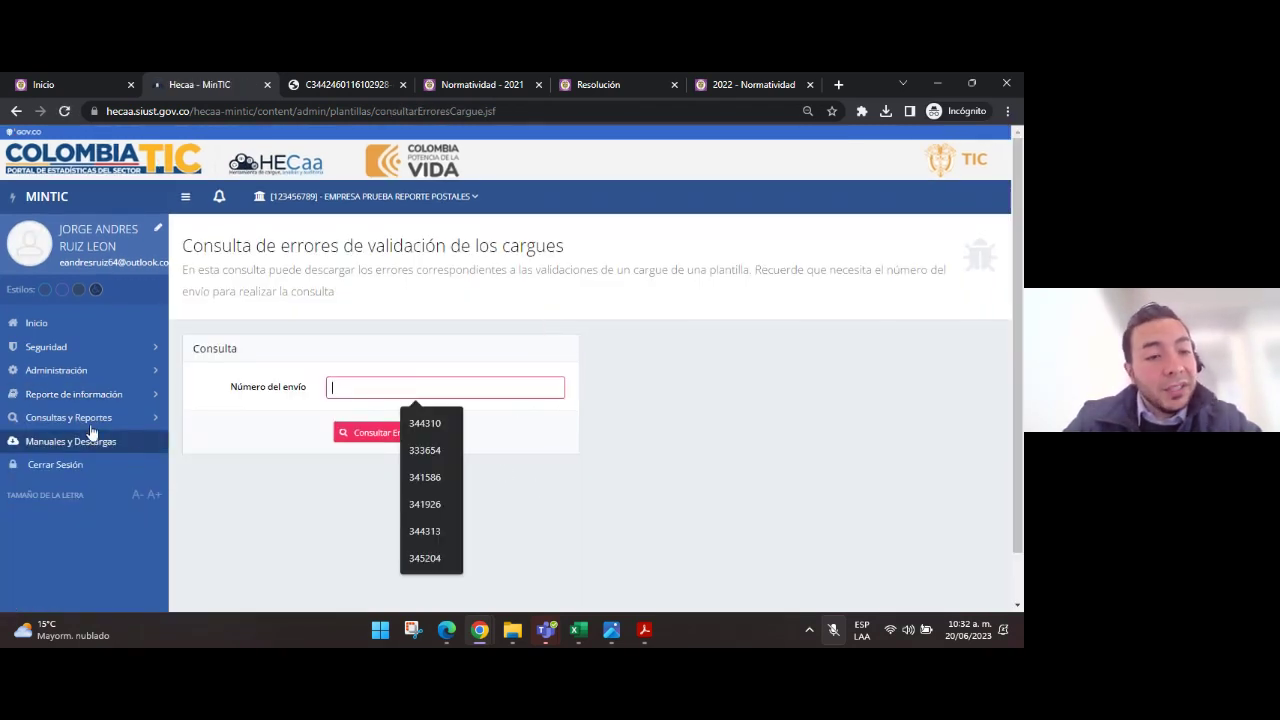
{"action": "left_click", "coordinate": [118, 397]}
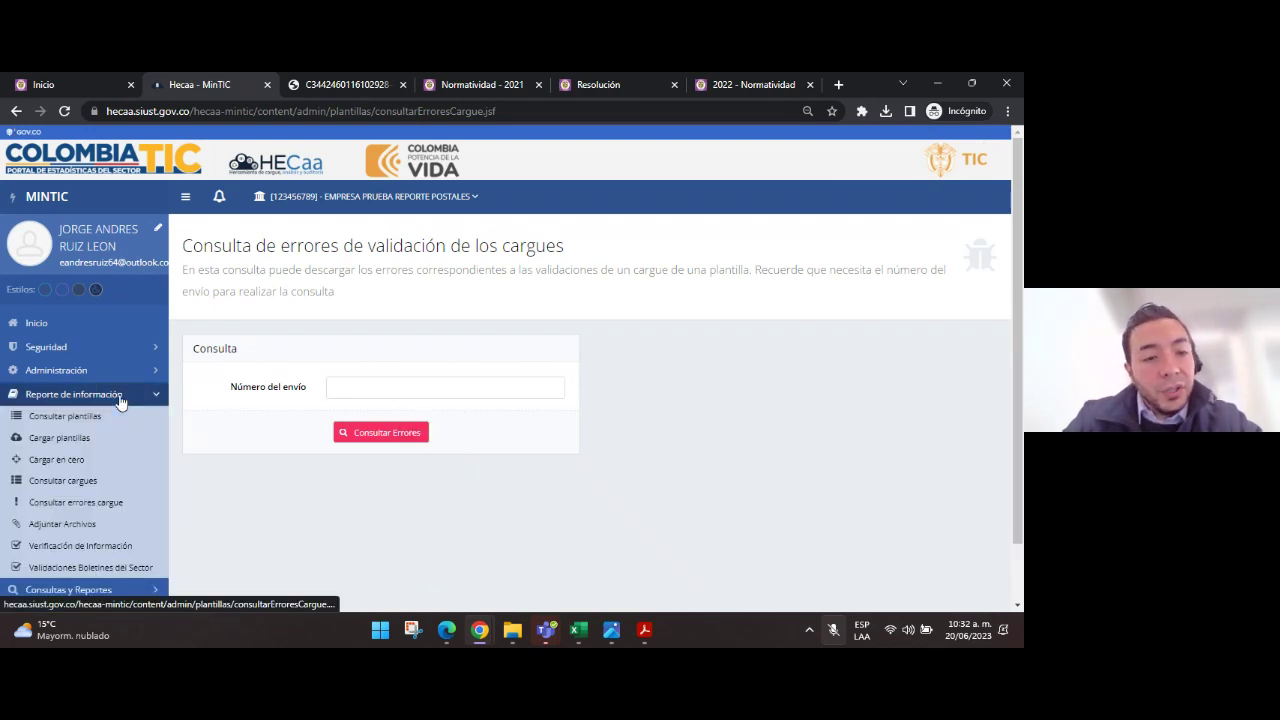
{"action": "left_click", "coordinate": [110, 553]}
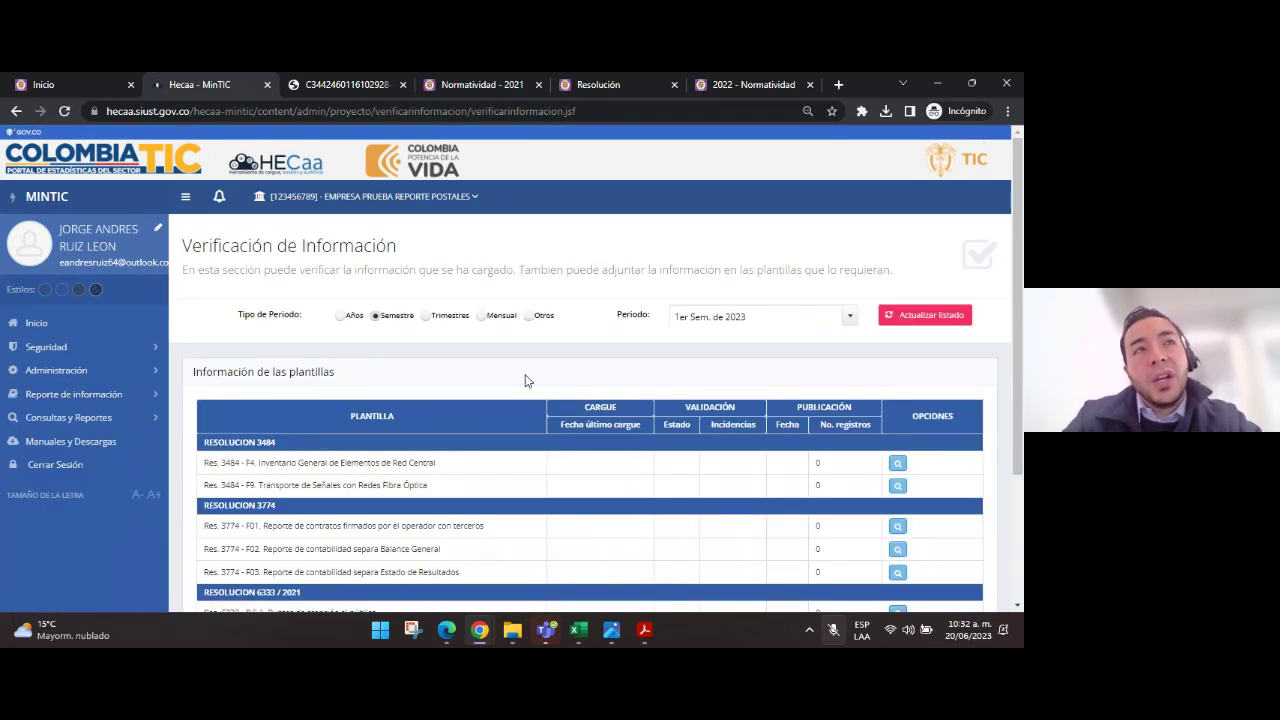
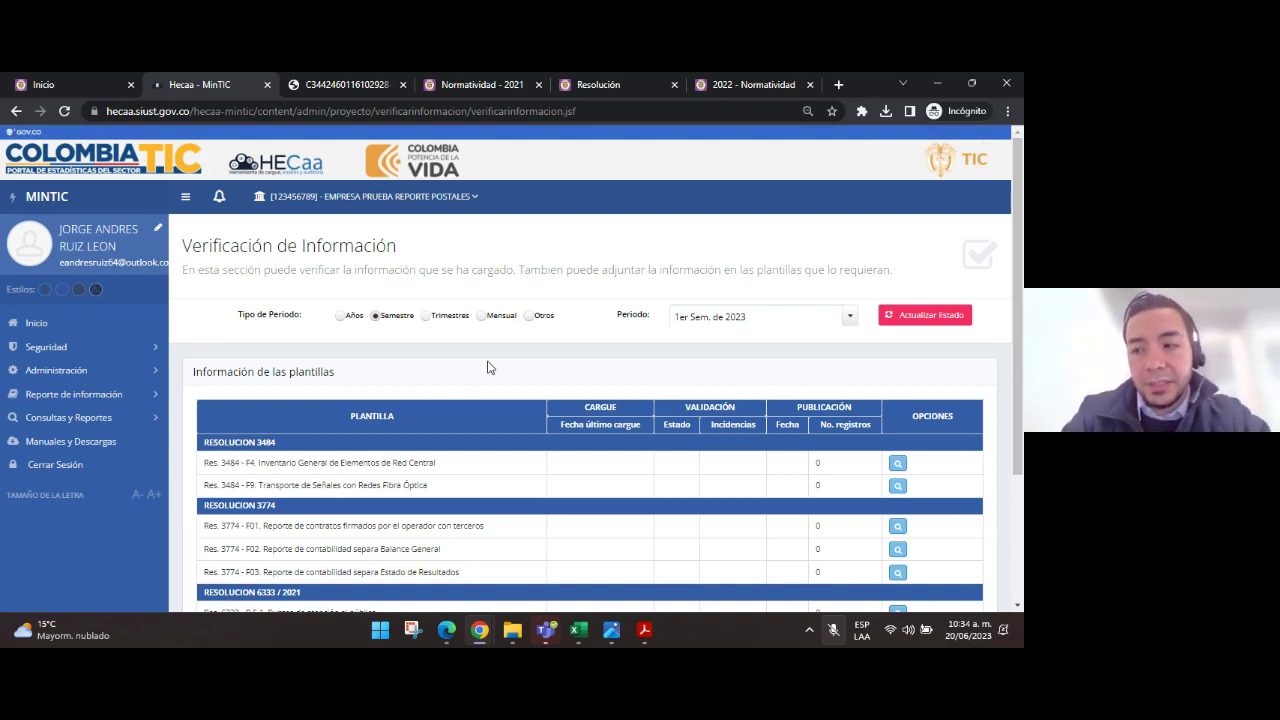
Step: Reload the Verificación de información page from the Reporte de información section
{"action": "scroll", "coordinate": [549, 434], "scroll_direction": "down", "scroll_amount": 3}
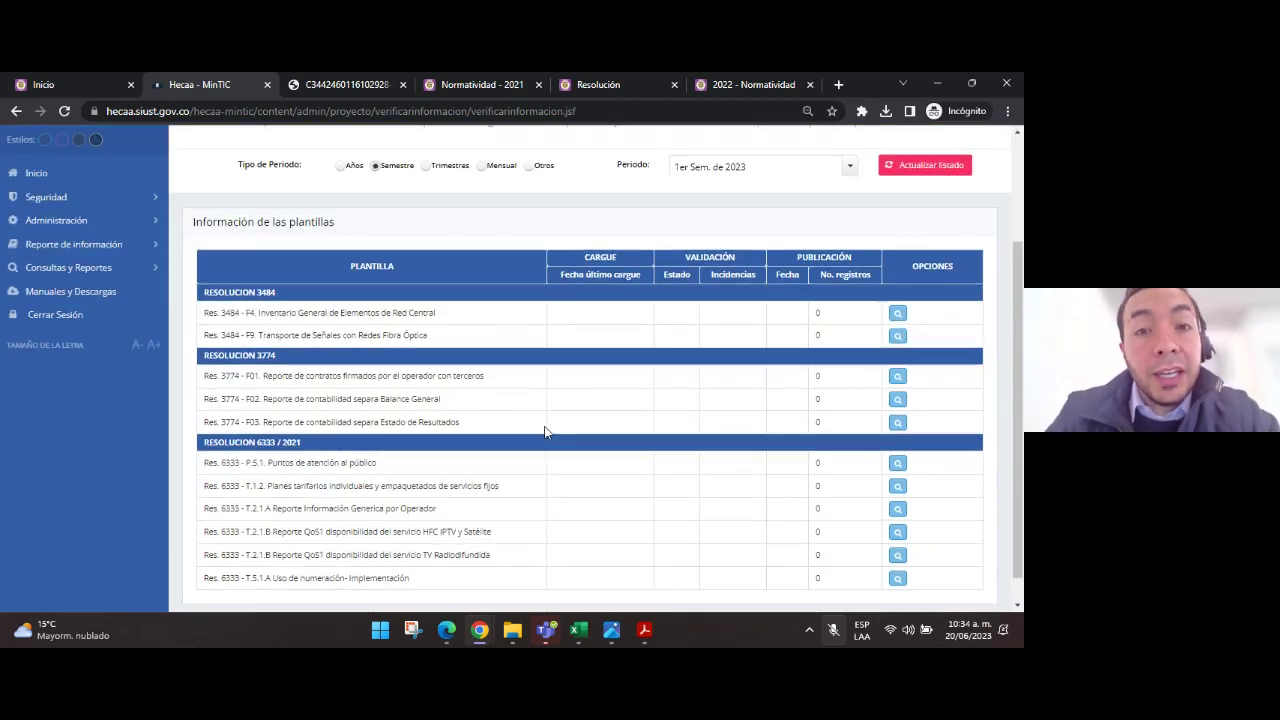
{"action": "scroll", "coordinate": [543, 429], "scroll_direction": "up", "scroll_amount": 3}
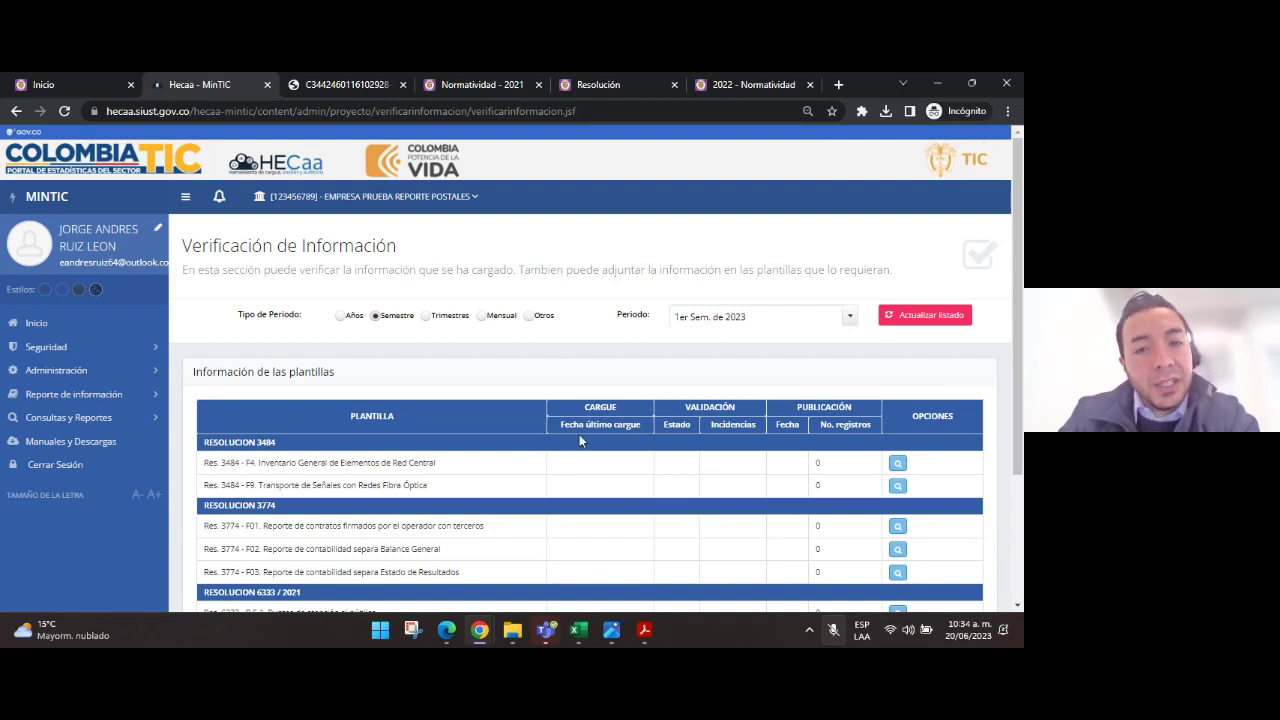
{"action": "left_click", "coordinate": [95, 394]}
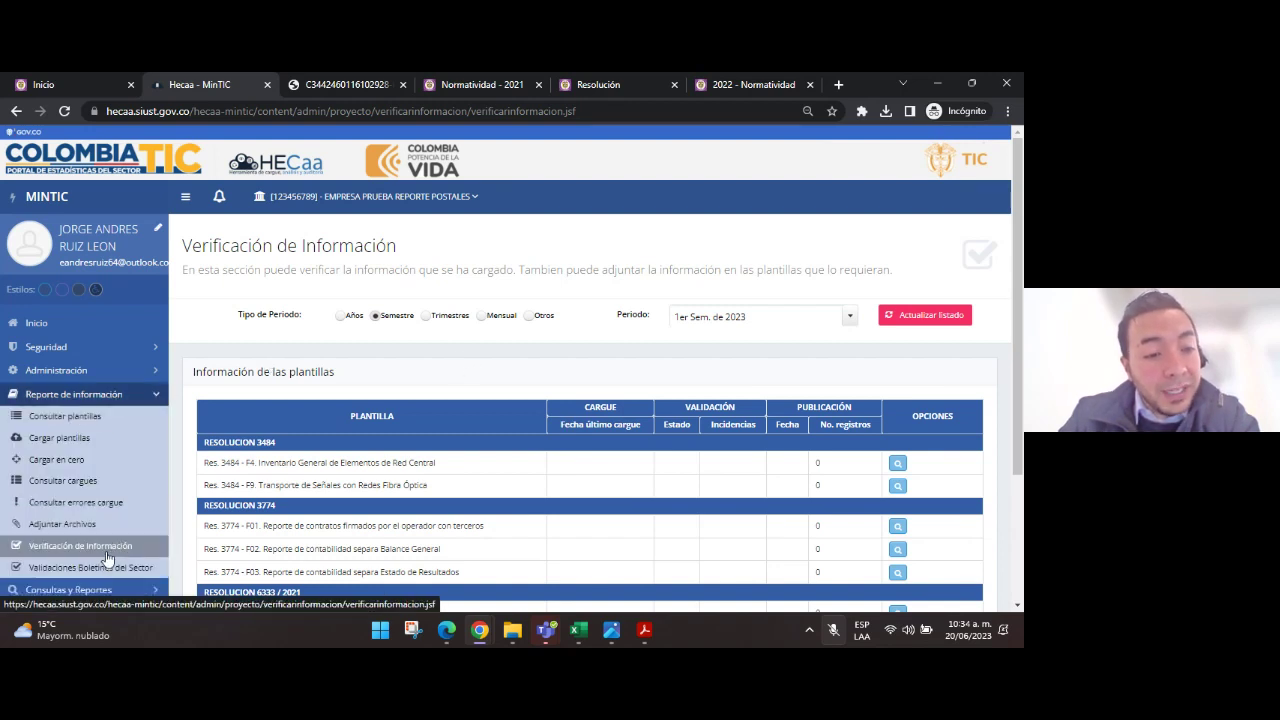
{"action": "left_click", "coordinate": [103, 553]}
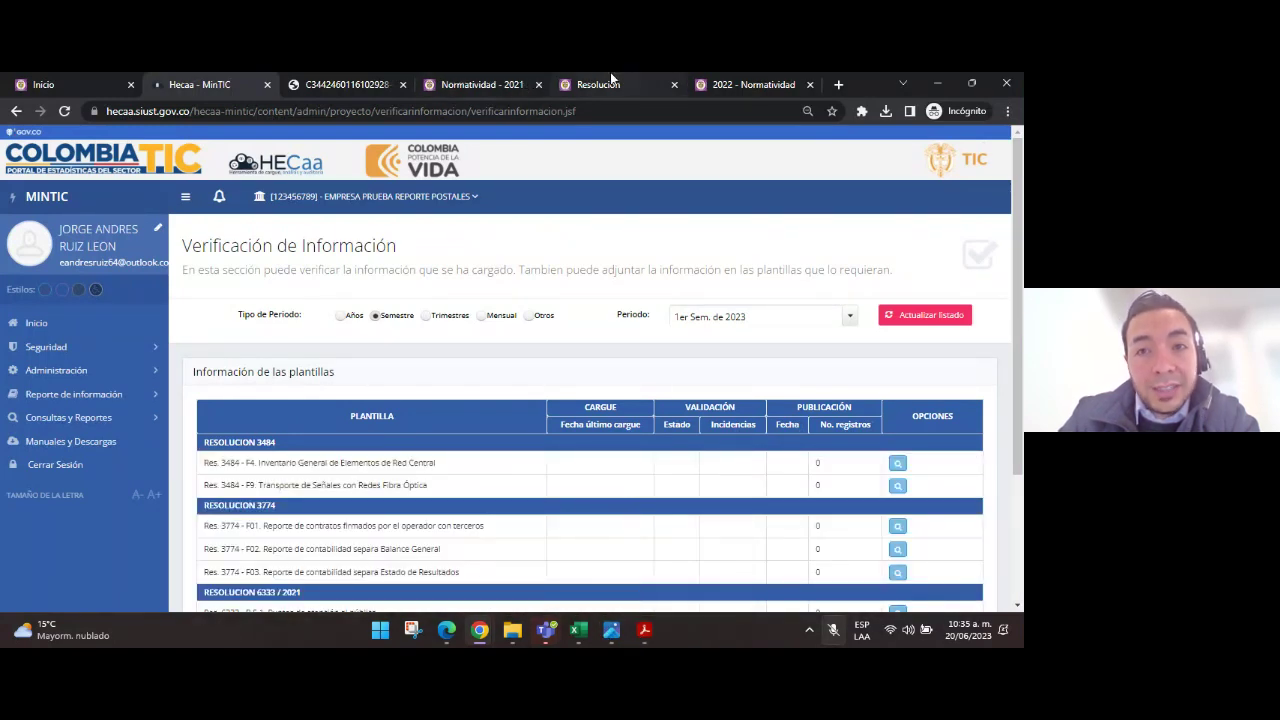
Step: Switch the period type to Trimestres and browse the quarterly Periodo list
{"action": "left_click", "coordinate": [427, 316]}
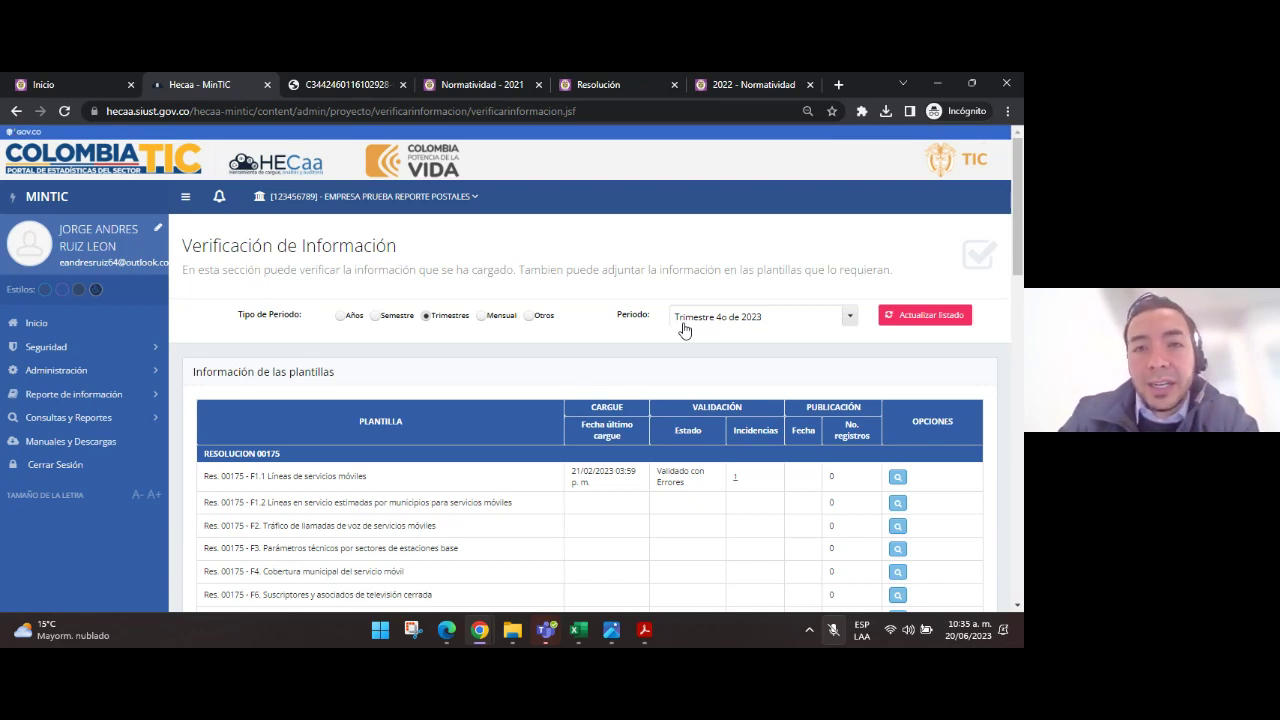
{"action": "left_click", "coordinate": [852, 319]}
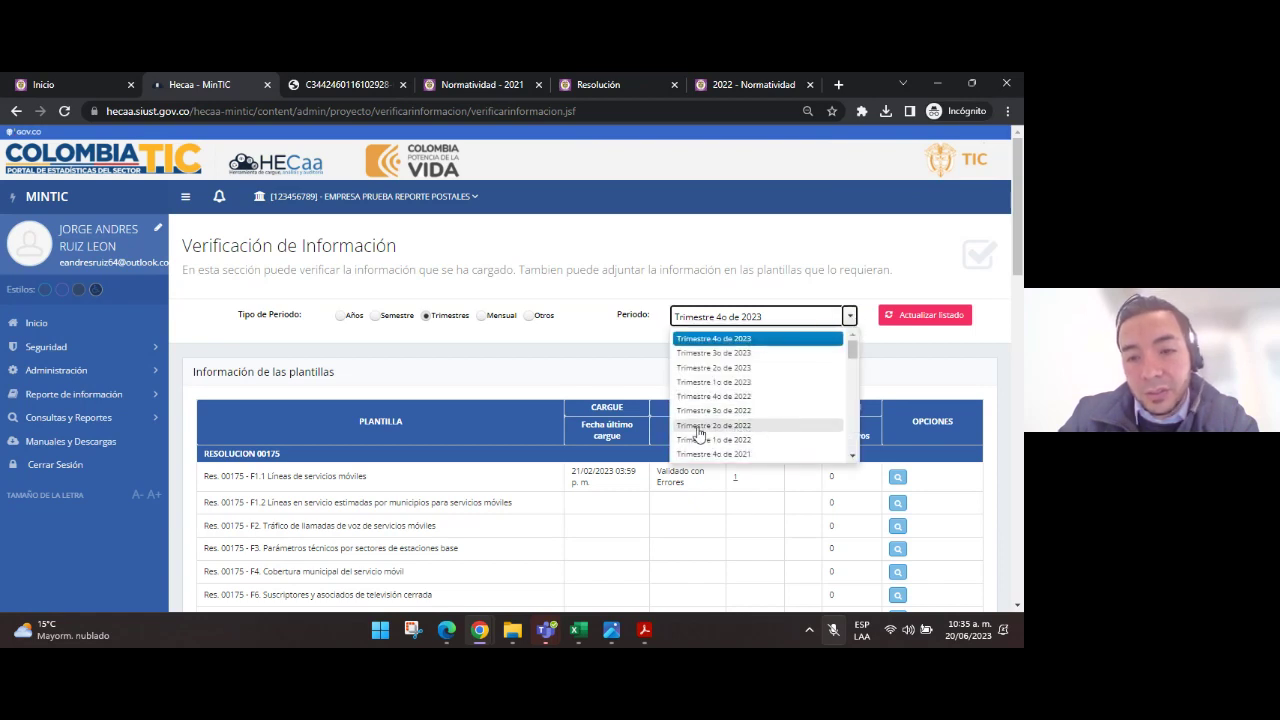
{"action": "scroll", "coordinate": [738, 414], "scroll_direction": "down", "scroll_amount": 3}
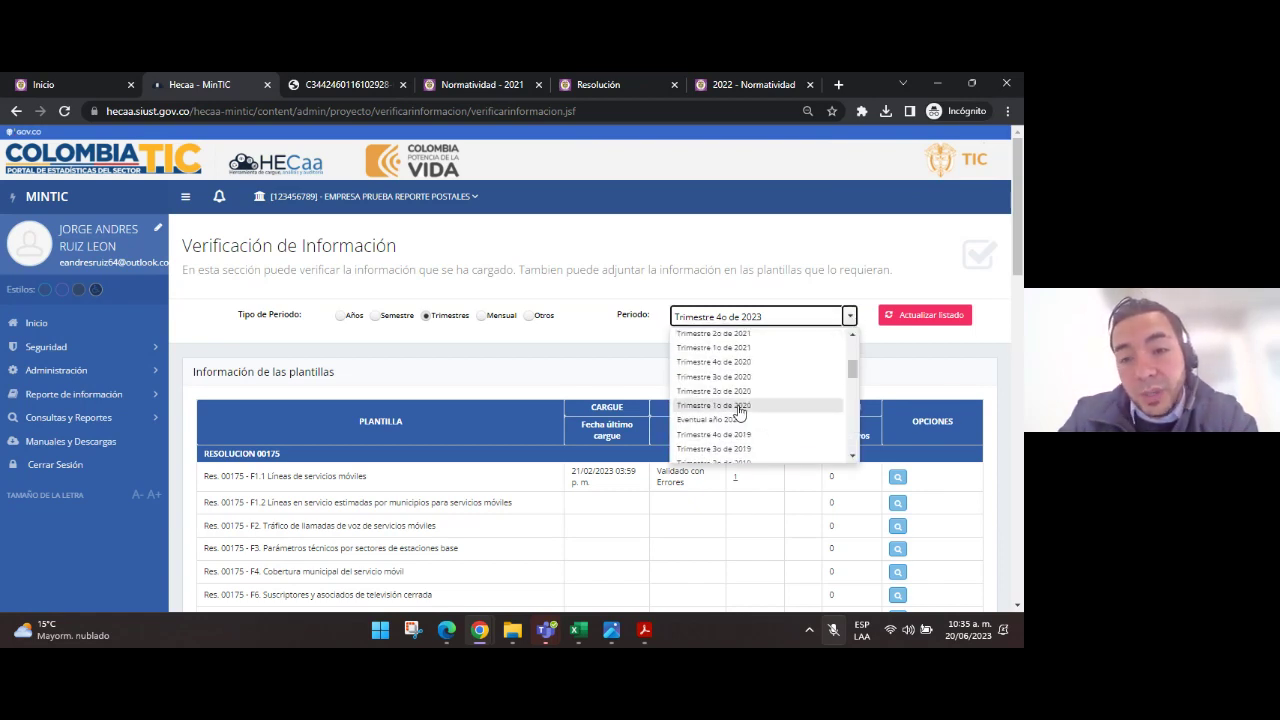
{"action": "scroll", "coordinate": [757, 366], "scroll_direction": "up", "scroll_amount": 3}
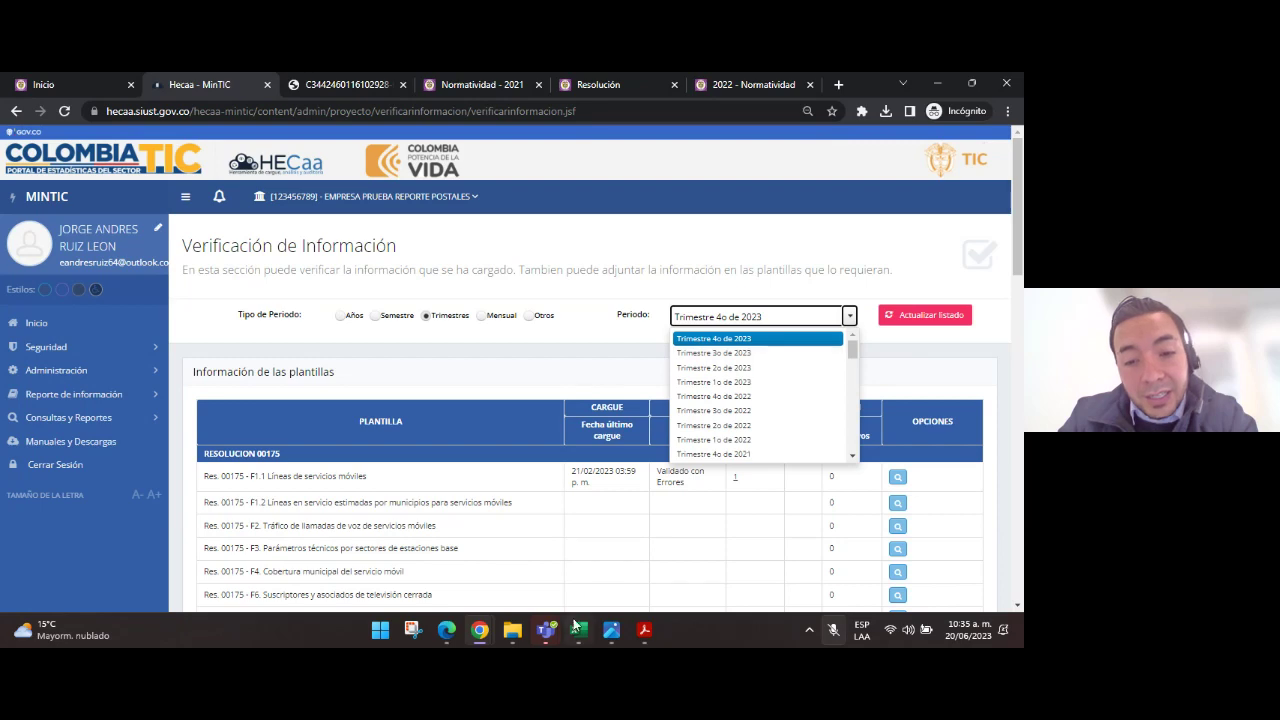
Step: In the directory workbook, find the Resolution 6333 F1.1 INGRESOS row's 1T 2022 initial period, then return to the portal
{"action": "mouse_move", "coordinate": [578, 628]}
{"action": "left_click", "coordinate": [638, 560]}
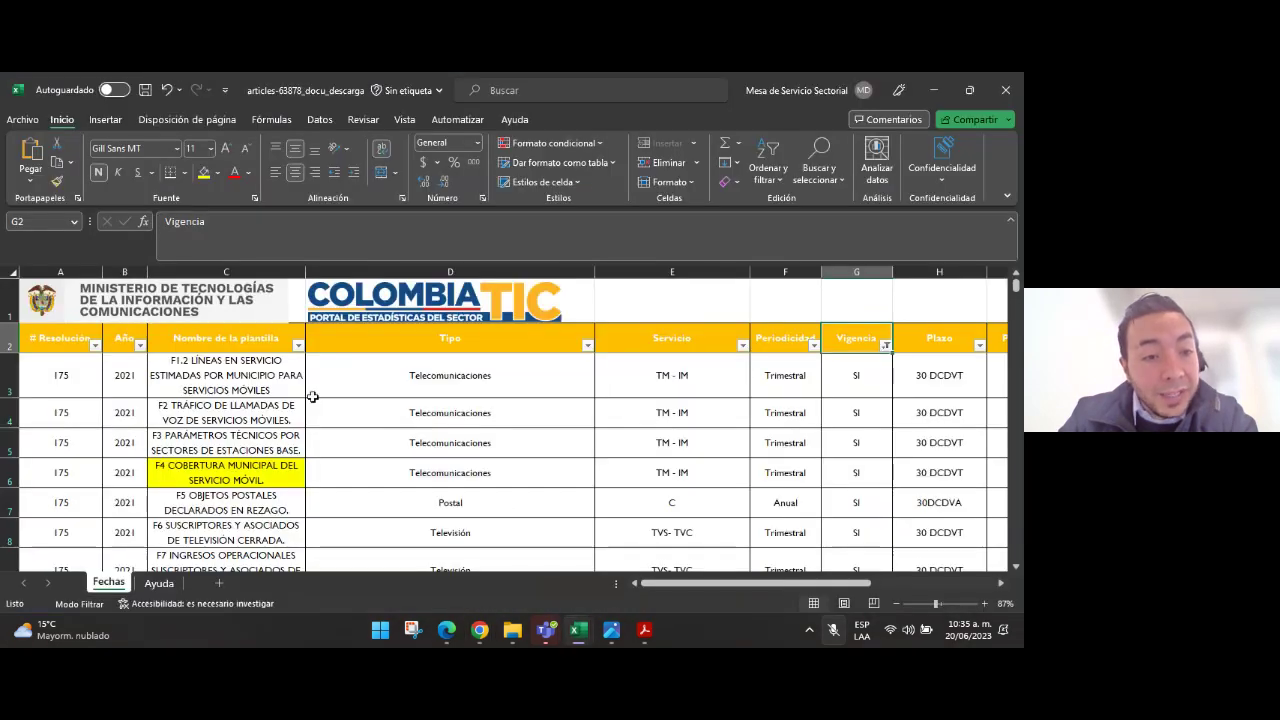
{"action": "scroll", "coordinate": [243, 455], "scroll_direction": "down", "scroll_amount": 10}
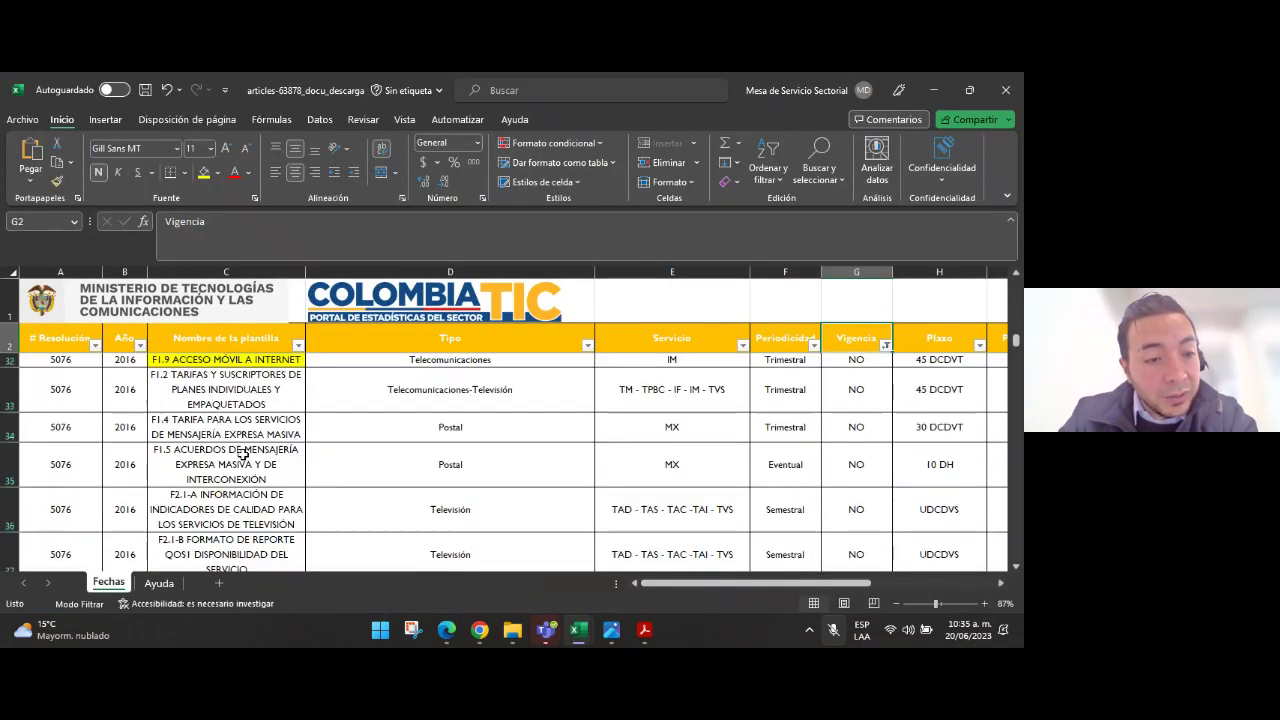
{"action": "scroll", "coordinate": [243, 455], "scroll_direction": "down", "scroll_amount": 17}
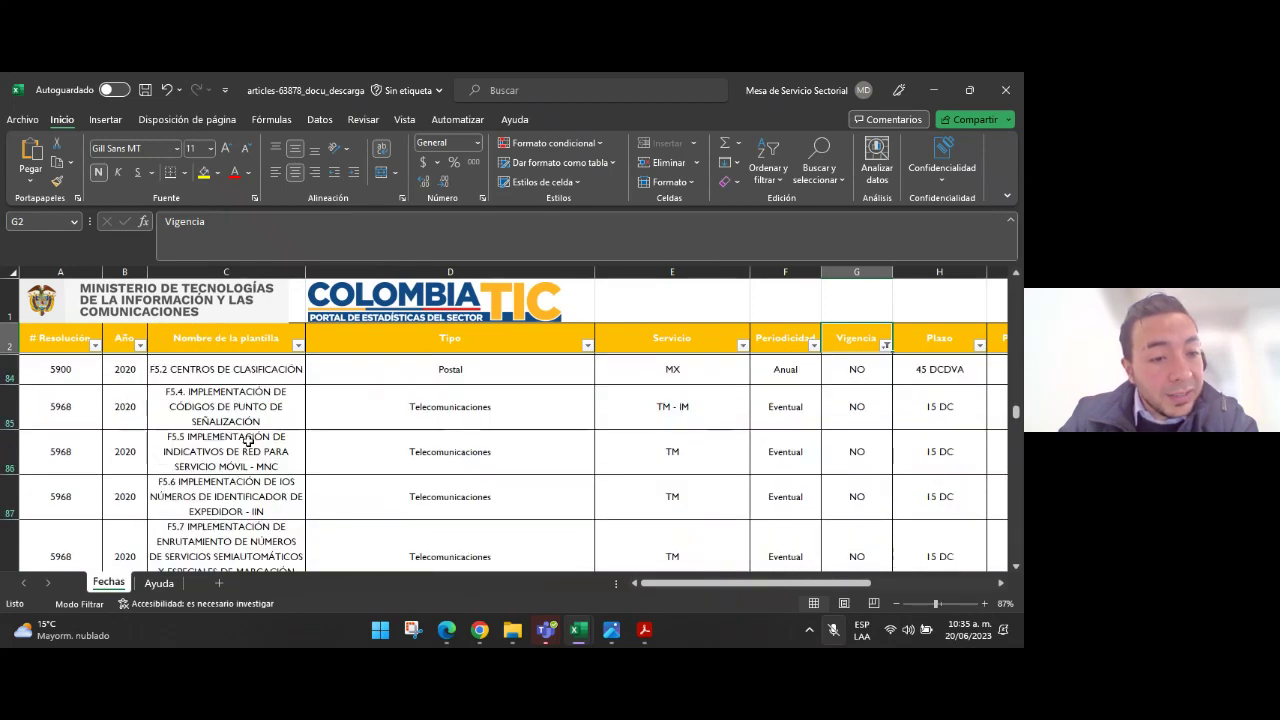
{"action": "scroll", "coordinate": [247, 440], "scroll_direction": "down", "scroll_amount": 2}
{"action": "left_click", "coordinate": [125, 507]}
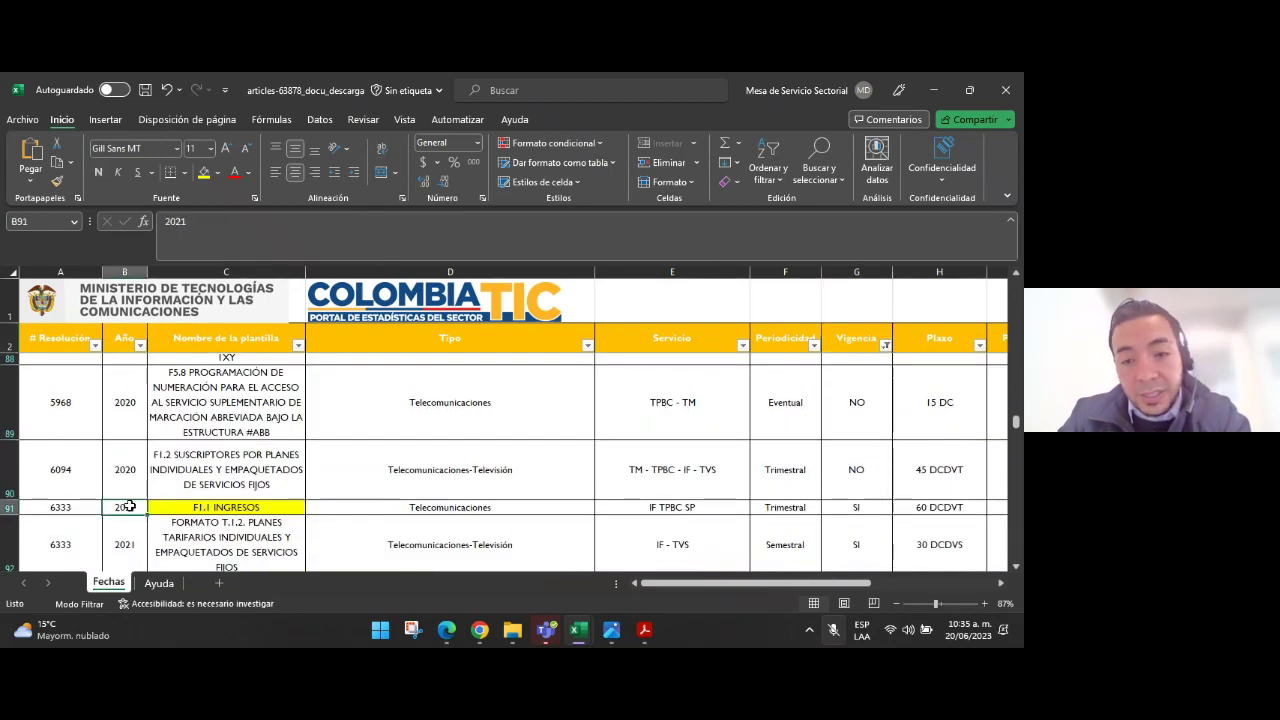
{"action": "key", "text": "Right"}
{"action": "key", "text": "Right"}
{"action": "key", "text": "Right"}
{"action": "key", "text": "Right"}
{"action": "key", "text": "Right"}
{"action": "key", "text": "Right"}
{"action": "key", "text": "Right"}
{"action": "key", "text": "Right"}
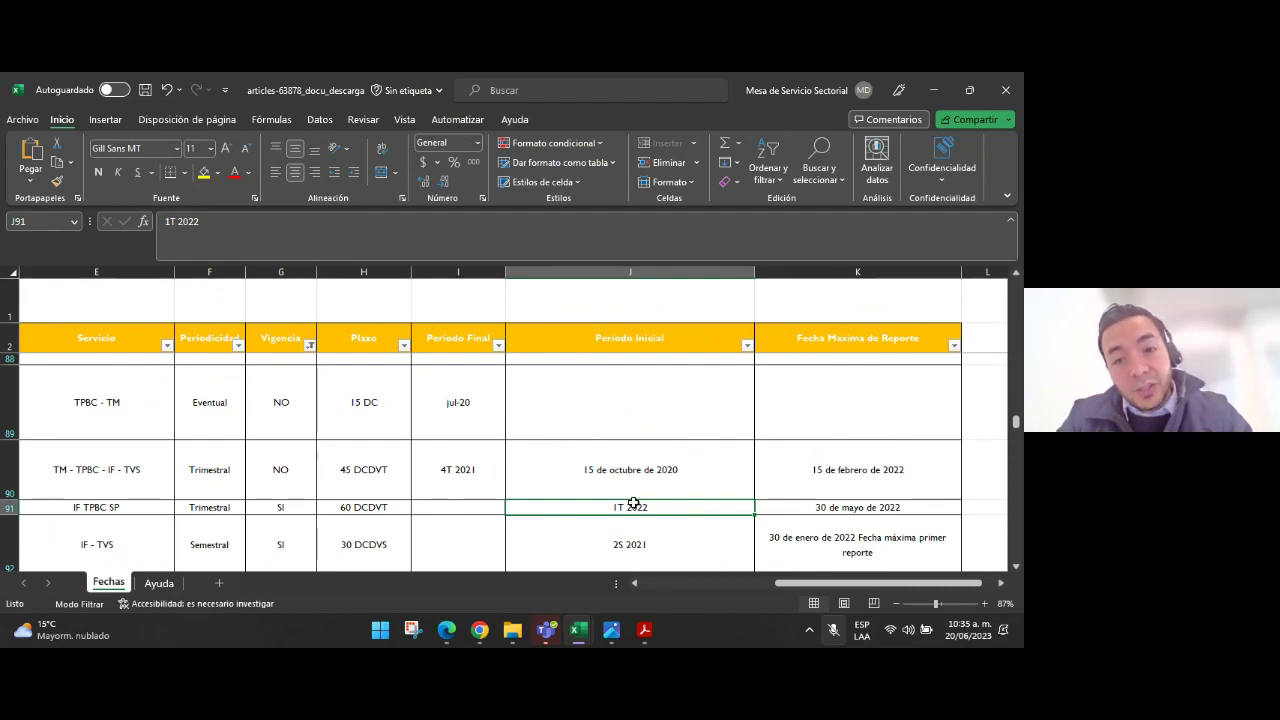
{"action": "key", "text": "alt+Tab"}
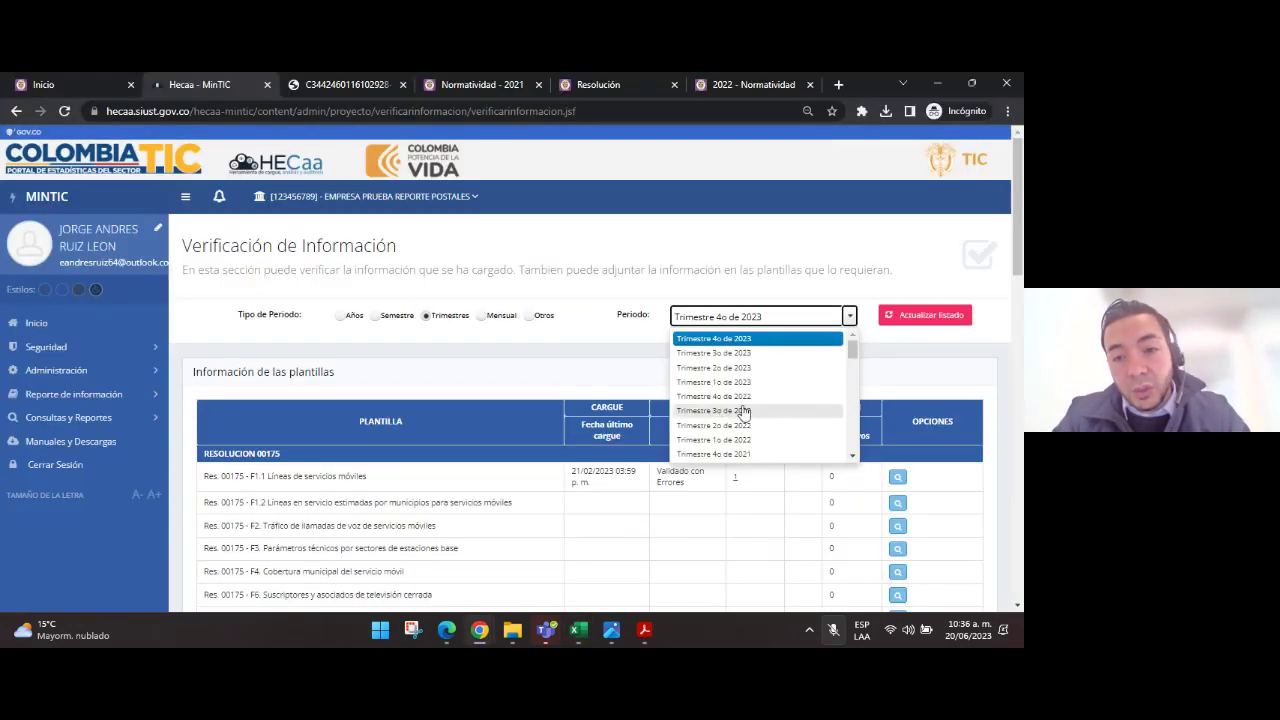
Step: Scroll the quarter list back to 2020, then check the 6333 row's 60 DCDVT deadline in the workbook
{"action": "scroll", "coordinate": [767, 407], "scroll_direction": "down", "scroll_amount": 2}
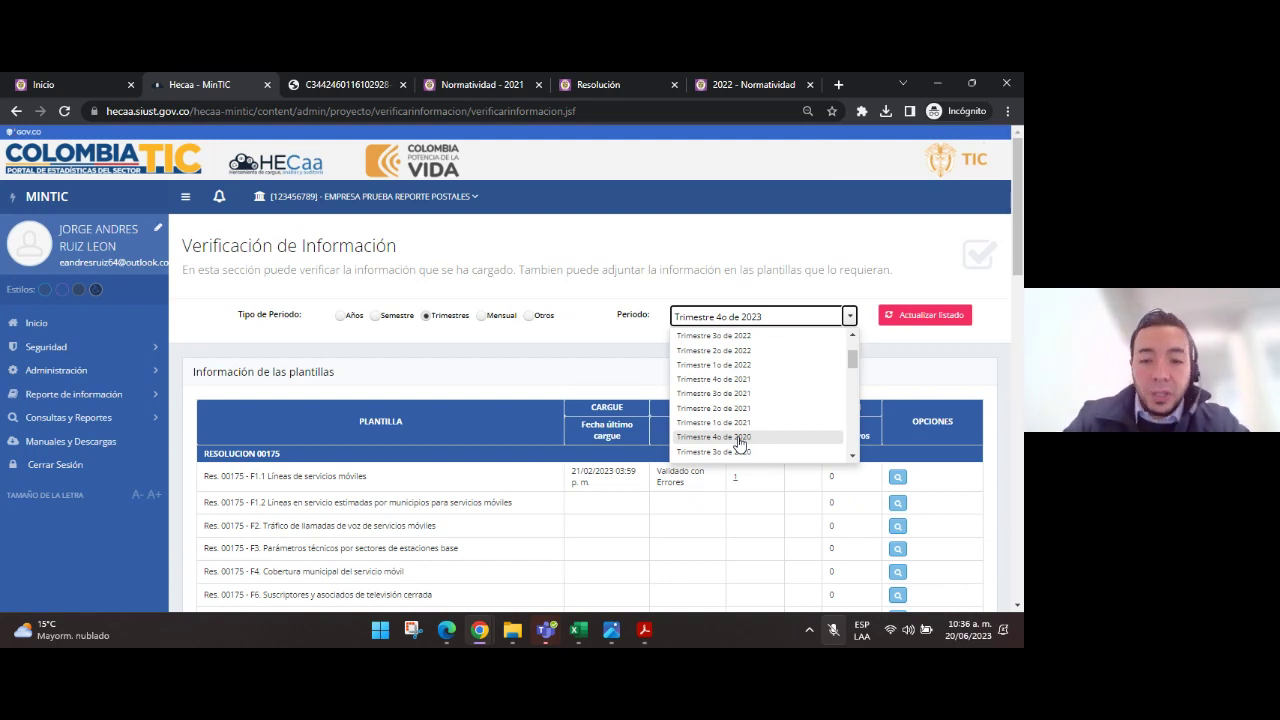
{"action": "mouse_move", "coordinate": [578, 630]}
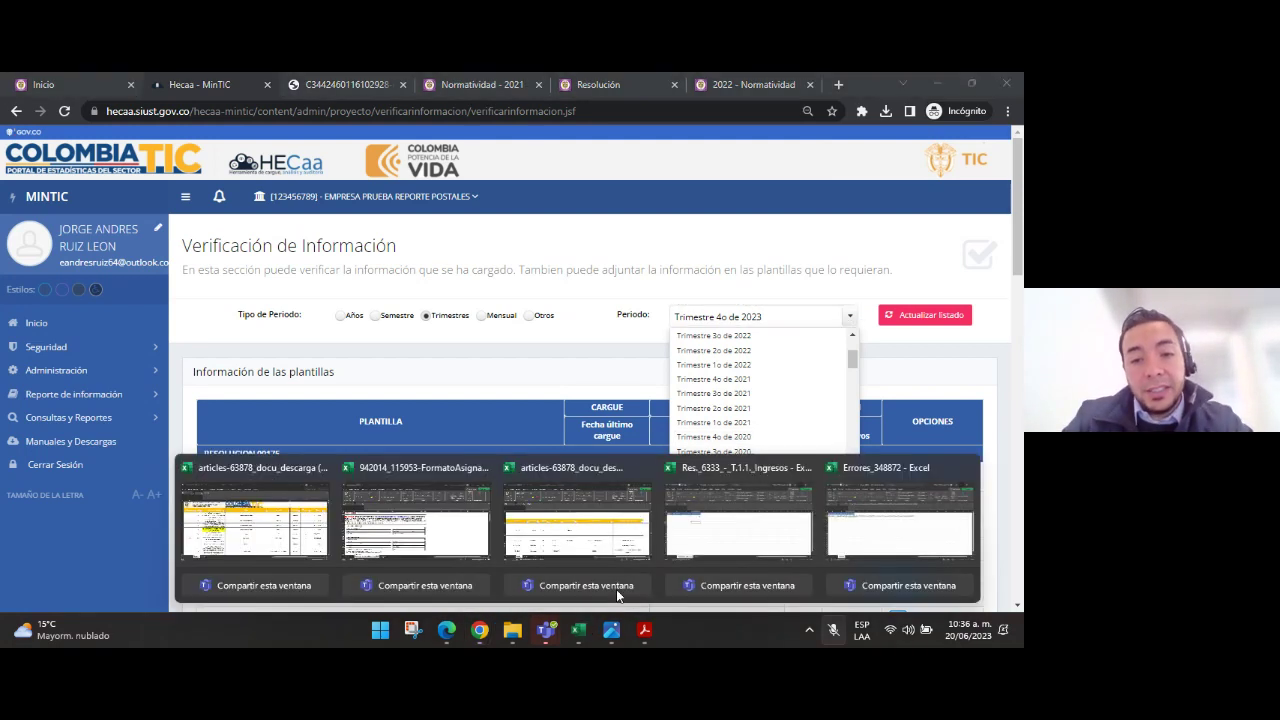
{"action": "left_click", "coordinate": [590, 538]}
{"action": "key", "text": "Left"}
{"action": "key", "text": "Left"}
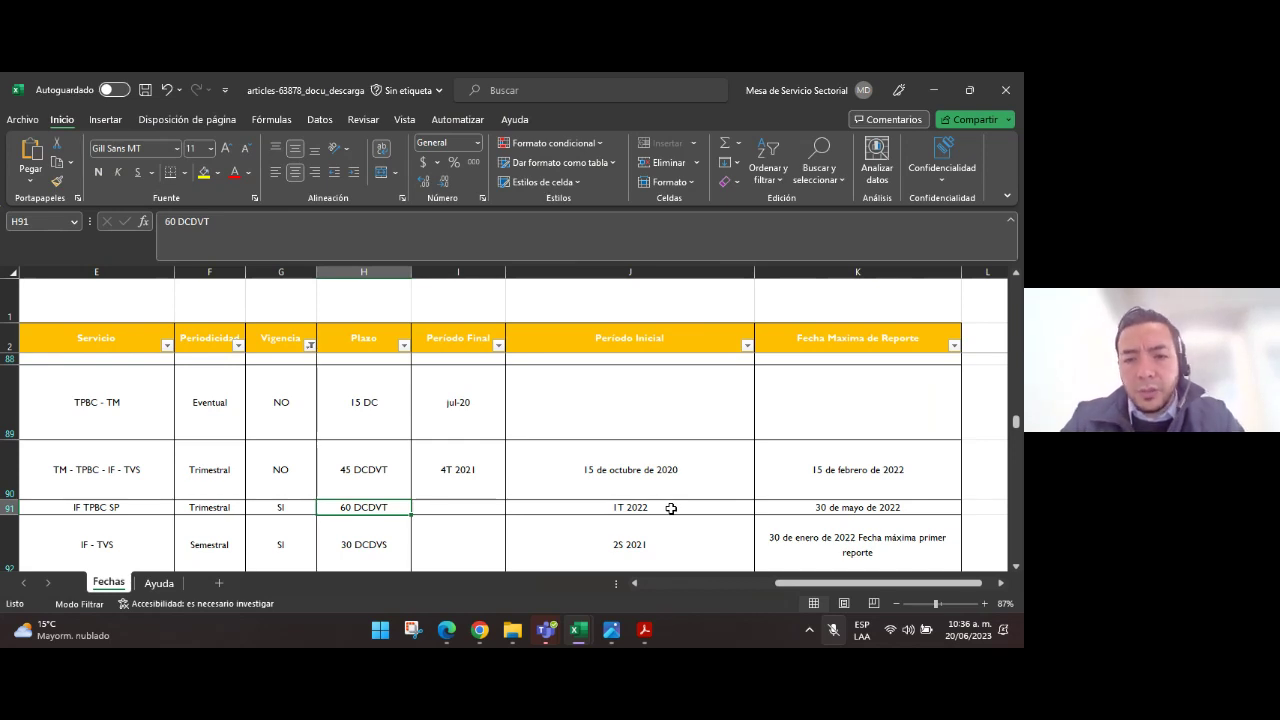
Step: Glance at the portal, then check the 6333 row's validity value in column G
{"action": "key", "text": "alt+Tab"}
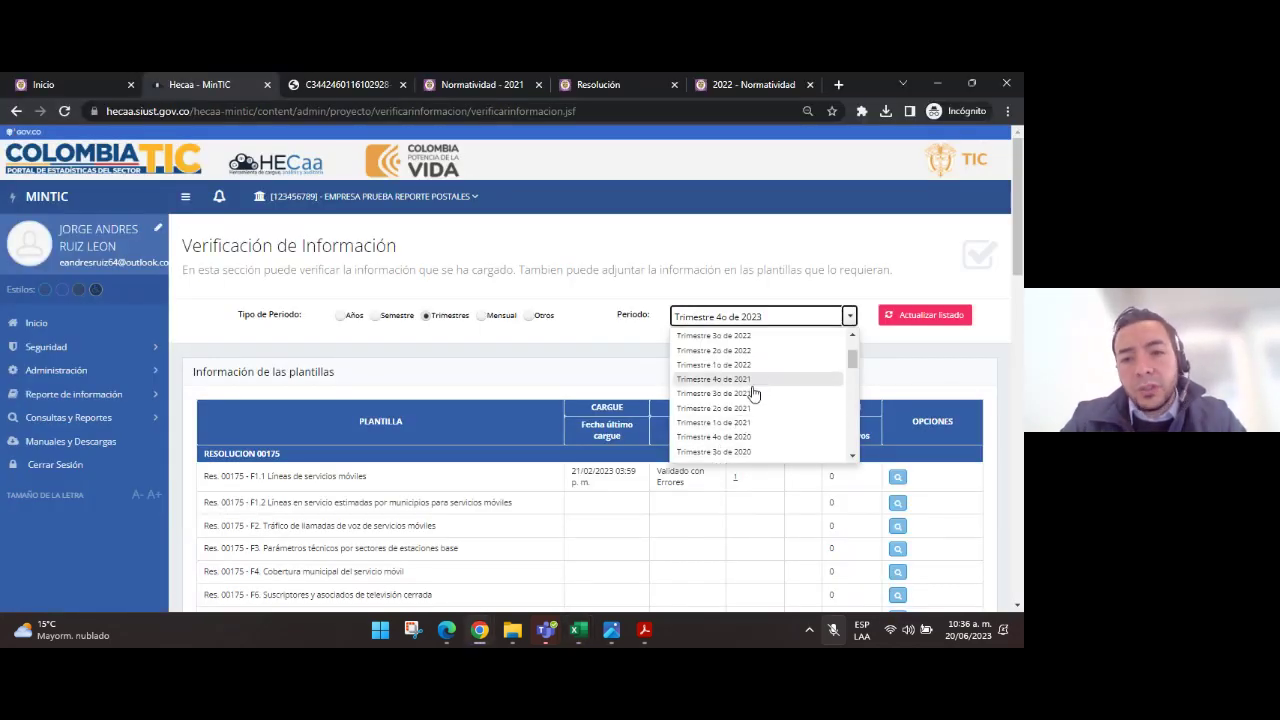
{"action": "key", "text": "alt+Tab"}
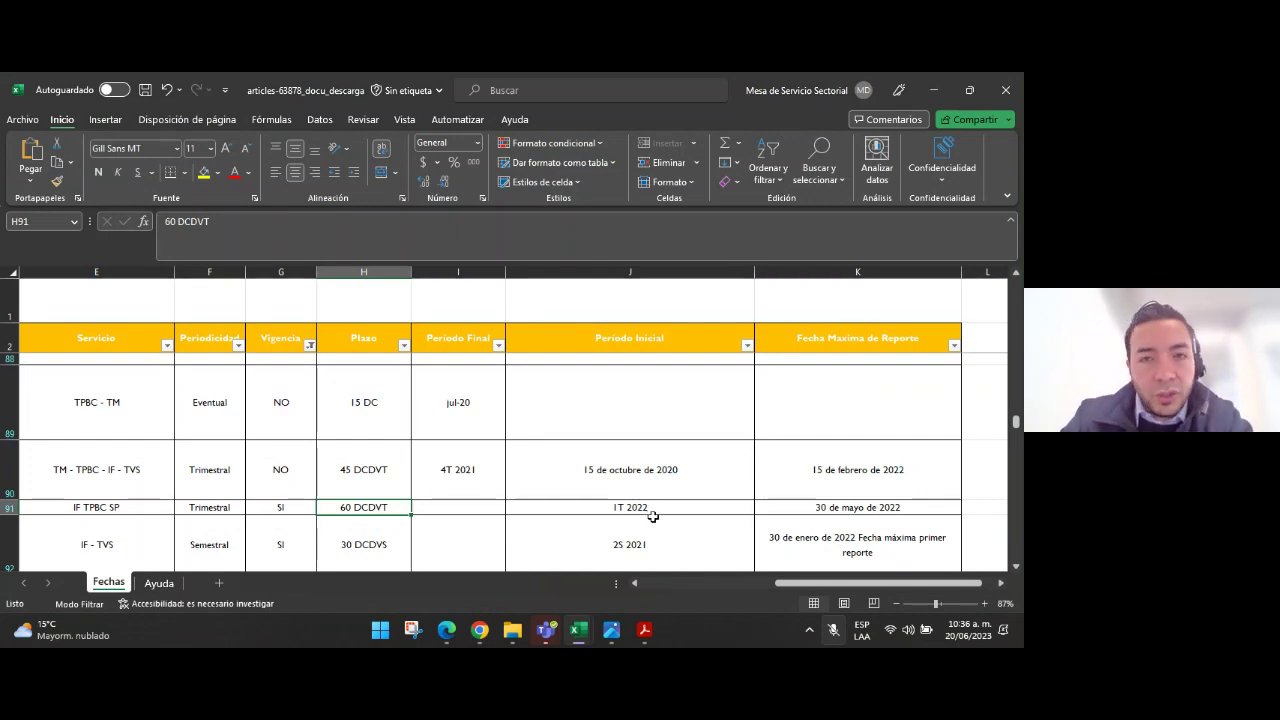
{"action": "key", "text": "Left"}
{"action": "key", "text": "Left"}
{"action": "key", "text": "Left"}
{"action": "key", "text": "Left"}
{"action": "key", "text": "Left"}
{"action": "key", "text": "Left"}
{"action": "key", "text": "Left"}
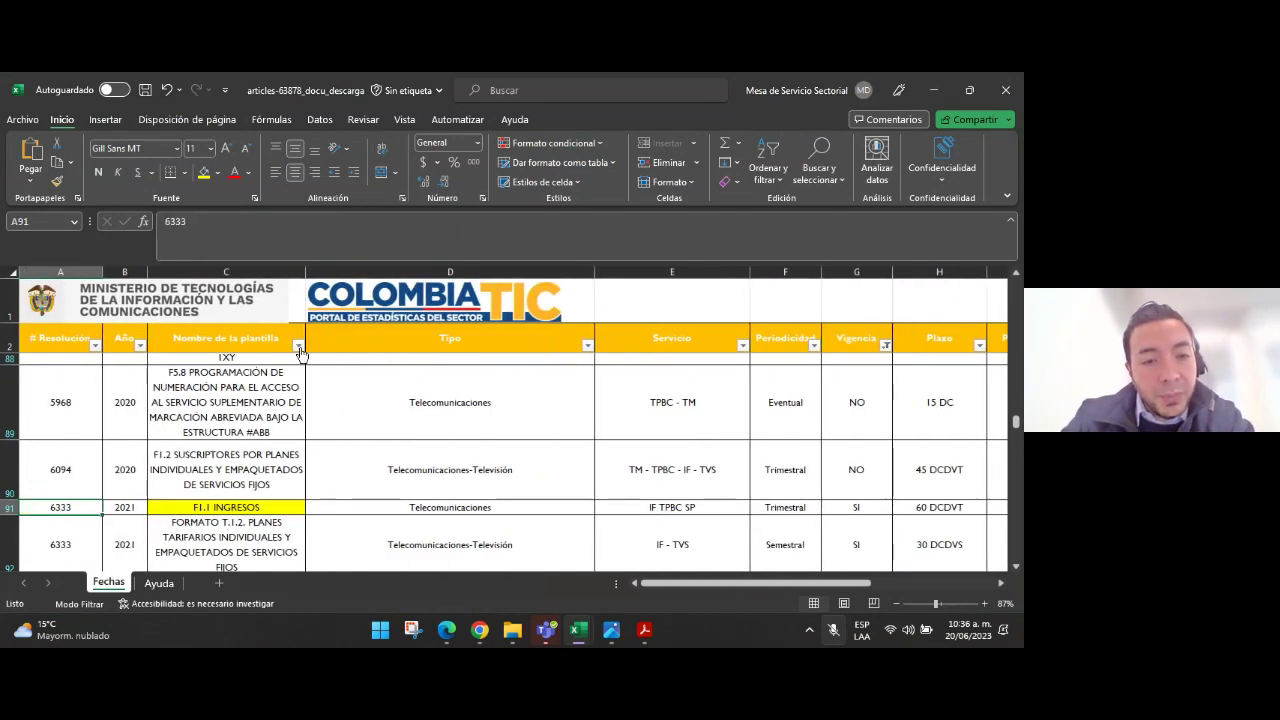
Step: Filter Nombre de la plantilla by 'ingre', leaving 15 of 145 income template records
{"action": "left_click", "coordinate": [298, 345]}
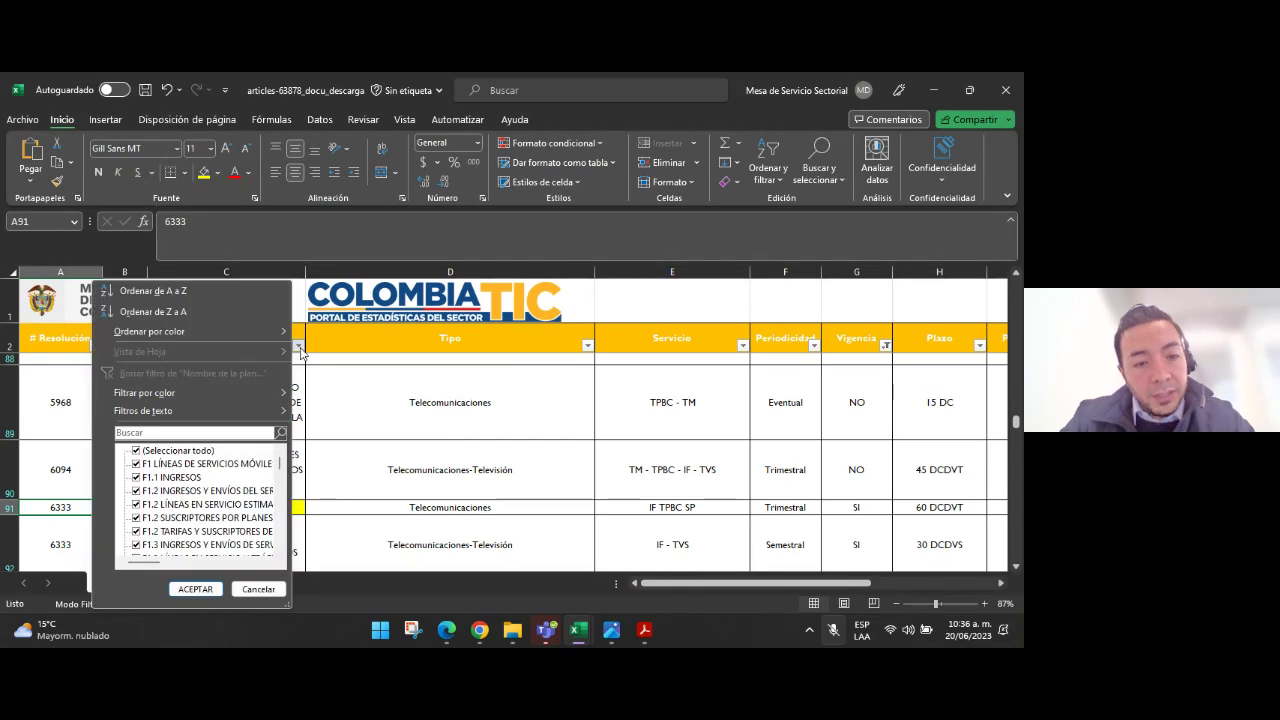
{"action": "left_click", "coordinate": [236, 431]}
{"action": "type", "text": "1.1."}
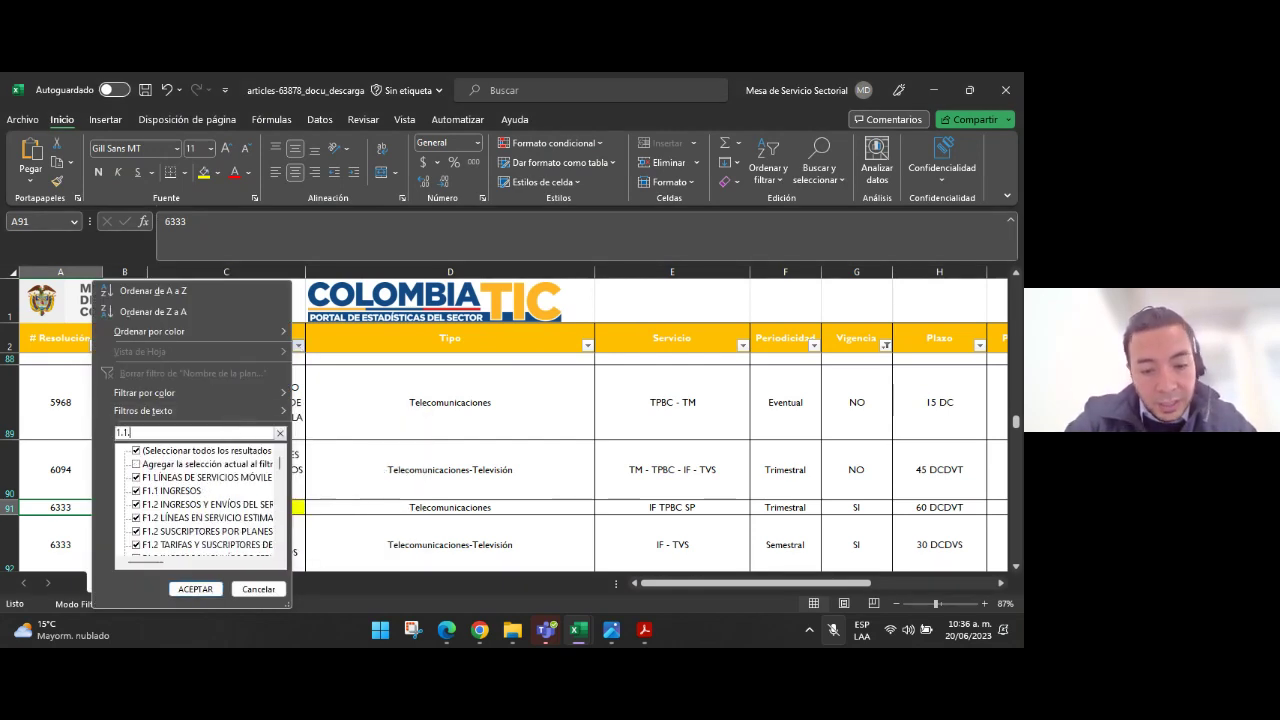
{"action": "type", "text": " ingreso"}
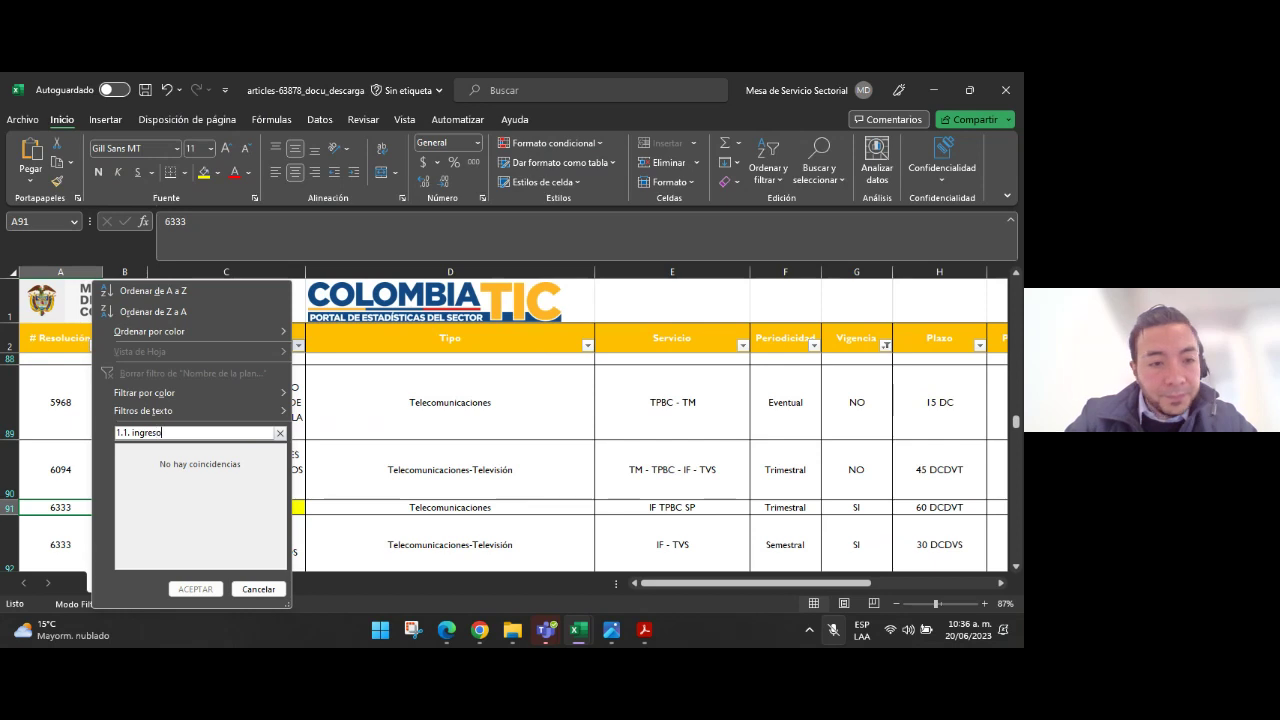
{"action": "key", "text": "BackSpace"}
{"action": "key", "text": "BackSpace"}
{"action": "key", "text": "BackSpace"}
{"action": "key", "text": "BackSpace"}
{"action": "key", "text": "BackSpace"}
{"action": "key", "text": "BackSpace"}
{"action": "key", "text": "BackSpace"}
{"action": "key", "text": "BackSpace"}
{"action": "key", "text": "BackSpace"}
{"action": "key", "text": "BackSpace"}
{"action": "key", "text": "BackSpace"}
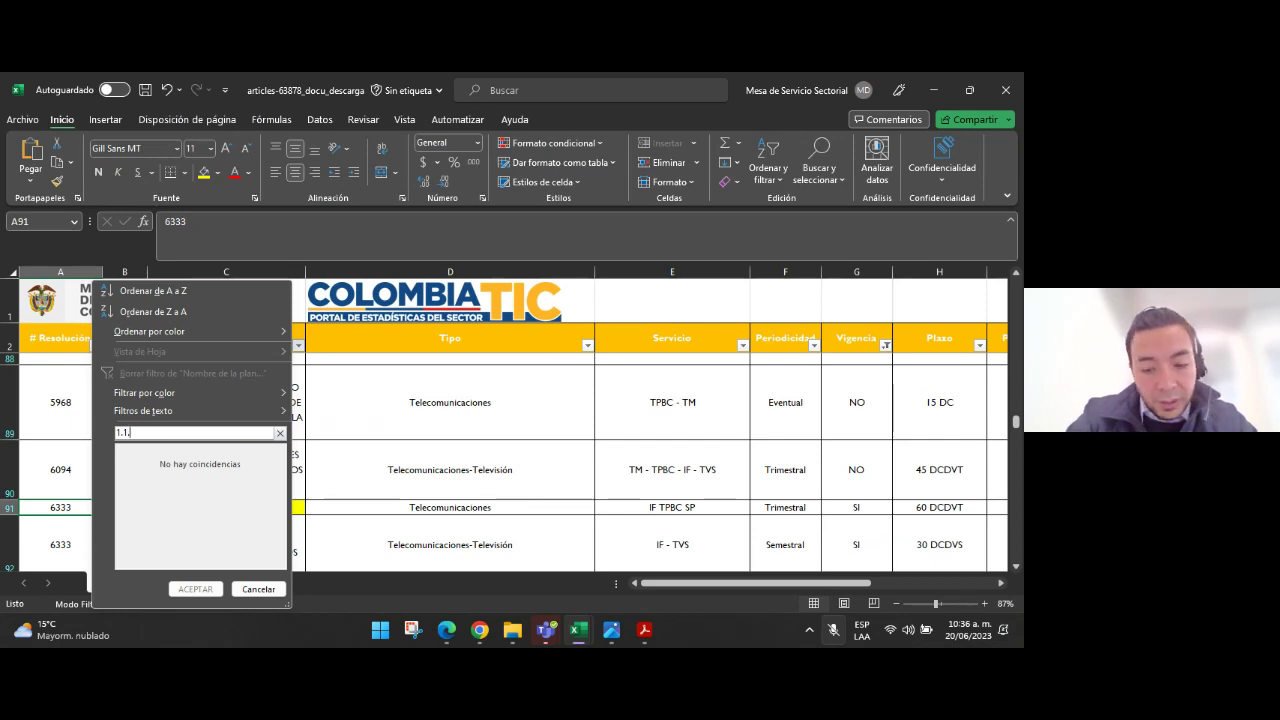
{"action": "type", "text": "ingreso"}
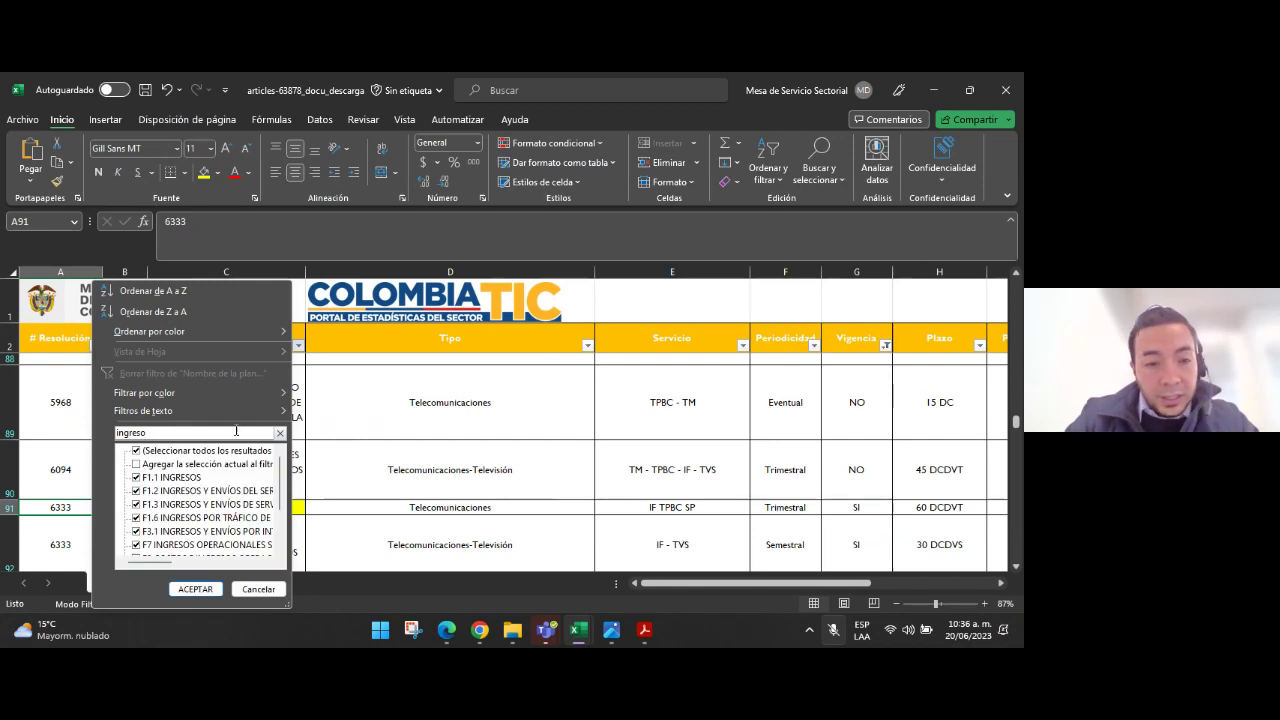
{"action": "key", "text": "Return"}
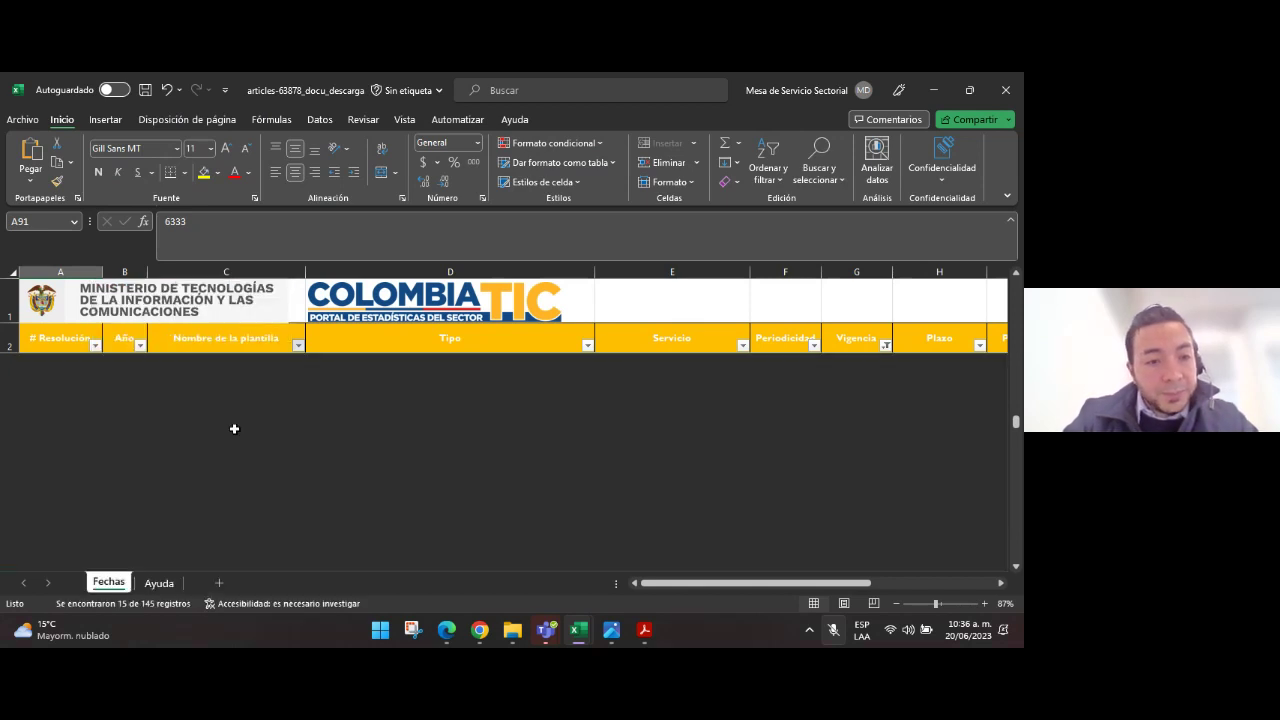
{"action": "scroll", "coordinate": [235, 430], "scroll_direction": "up", "scroll_amount": 1}
{"action": "scroll", "coordinate": [235, 430], "scroll_direction": "up", "scroll_amount": 1}
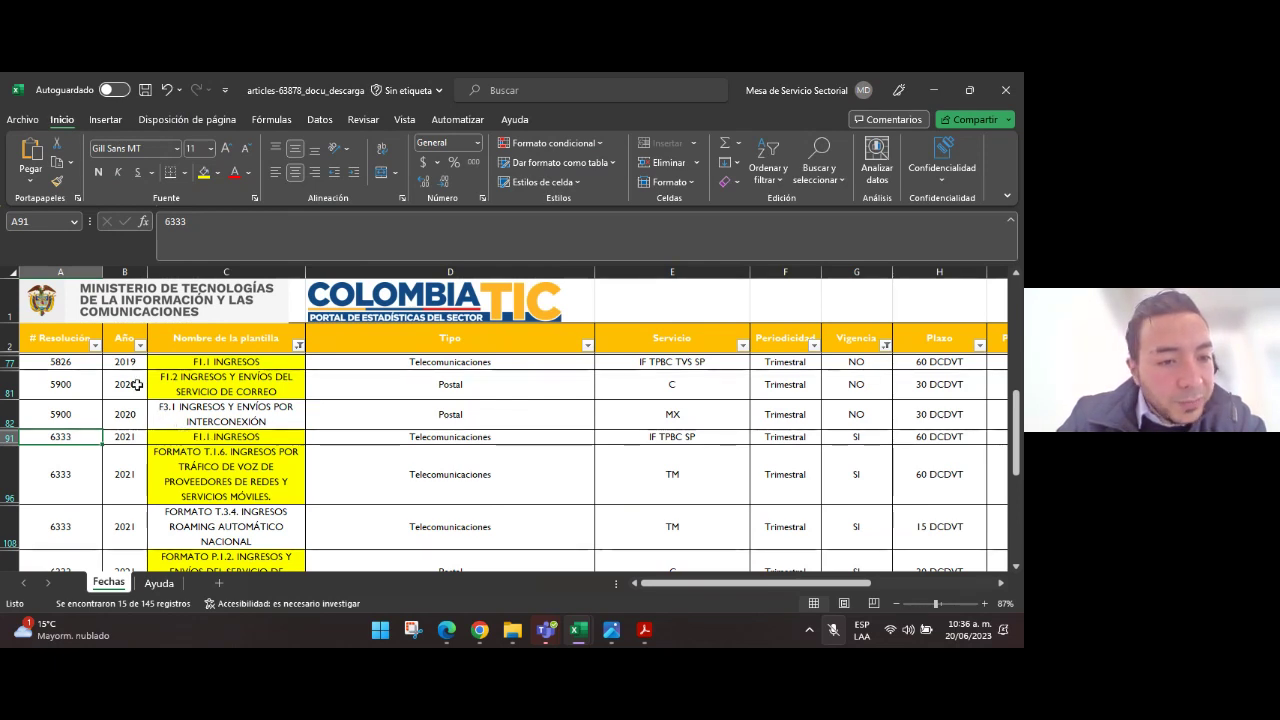
Step: Read the Resolution 5826 F1.1 INGRESOS row's service, periodicity, validity and final period 4T 2021
{"action": "left_click", "coordinate": [133, 361]}
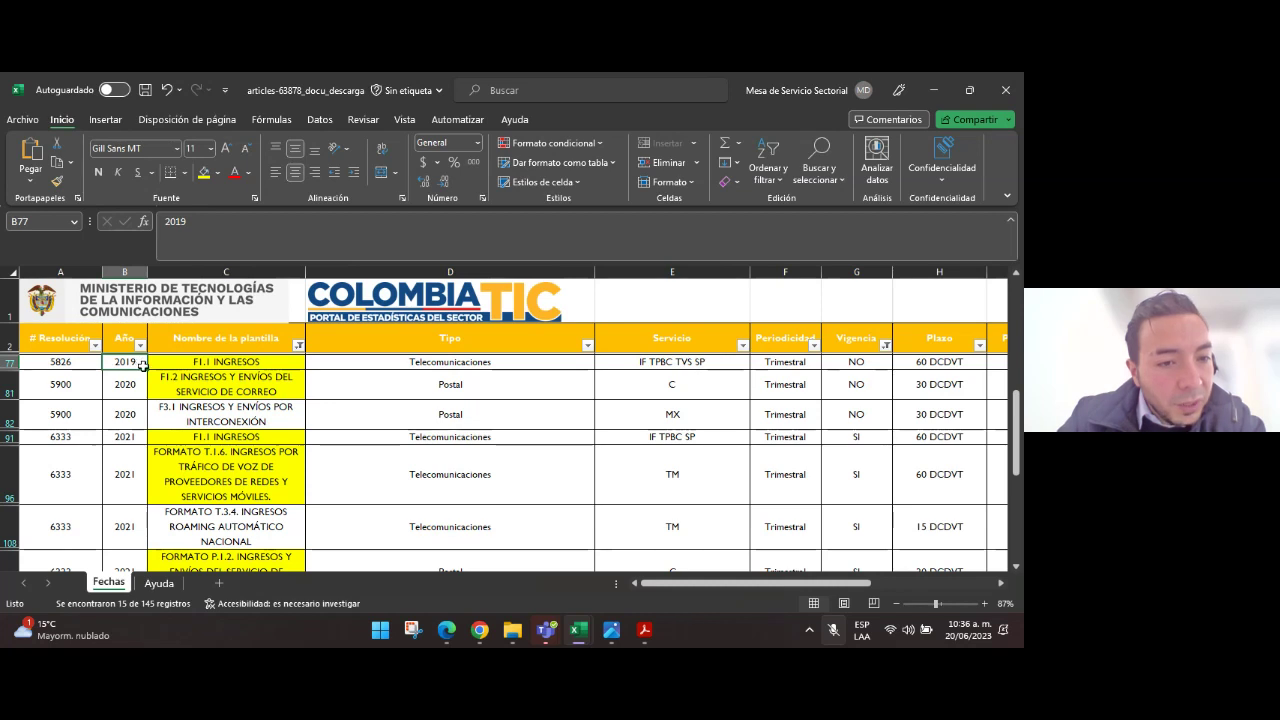
{"action": "left_click", "coordinate": [61, 361]}
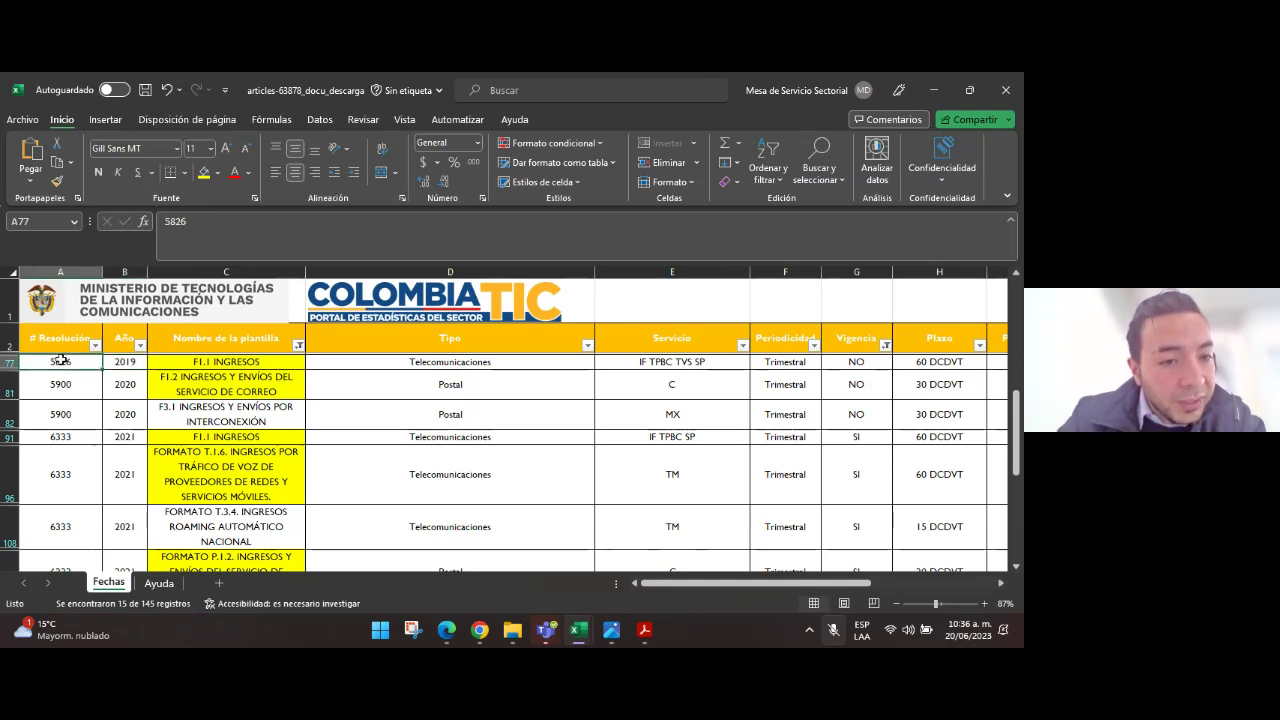
{"action": "left_click", "coordinate": [216, 362]}
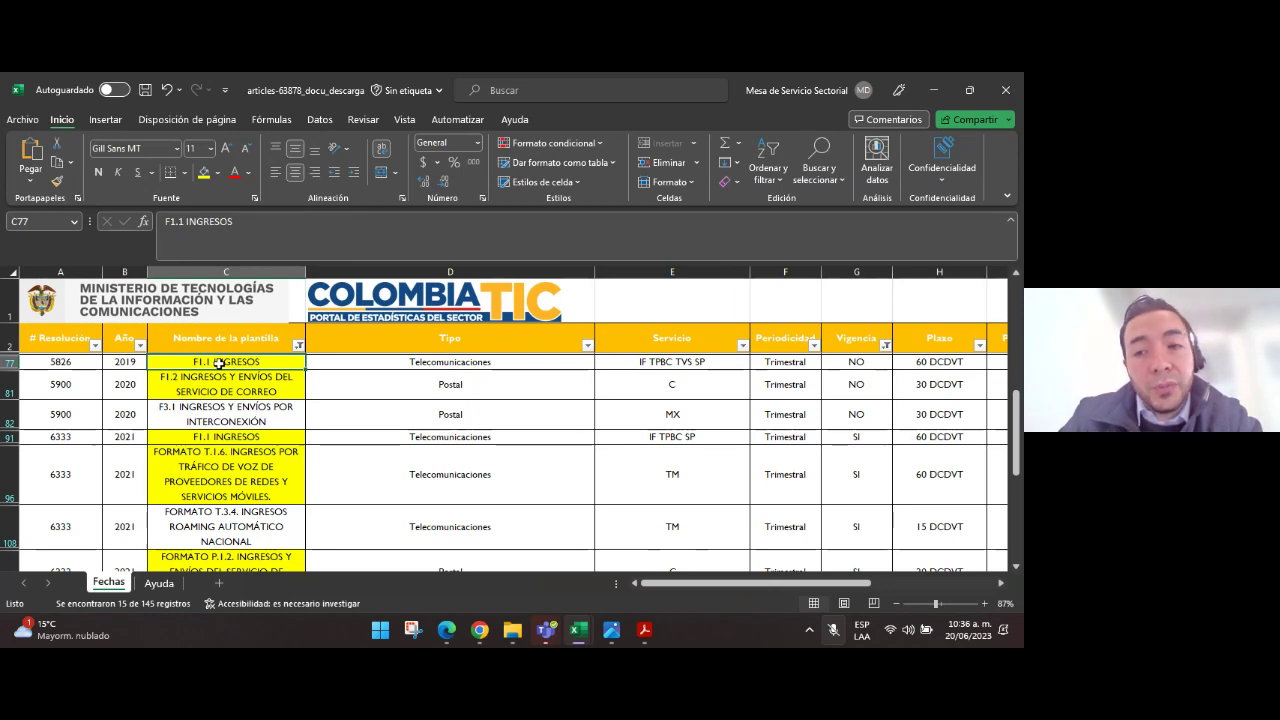
{"action": "key", "text": "Right"}
{"action": "key", "text": "Right"}
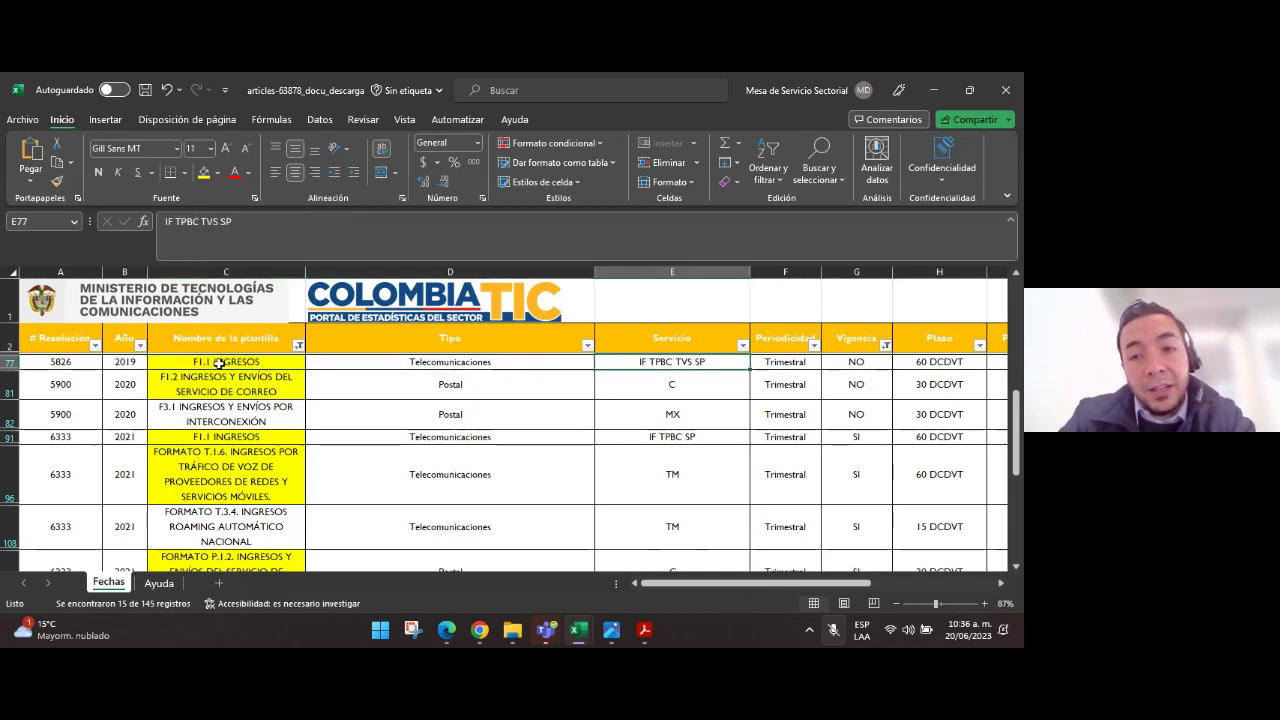
{"action": "key", "text": "Right"}
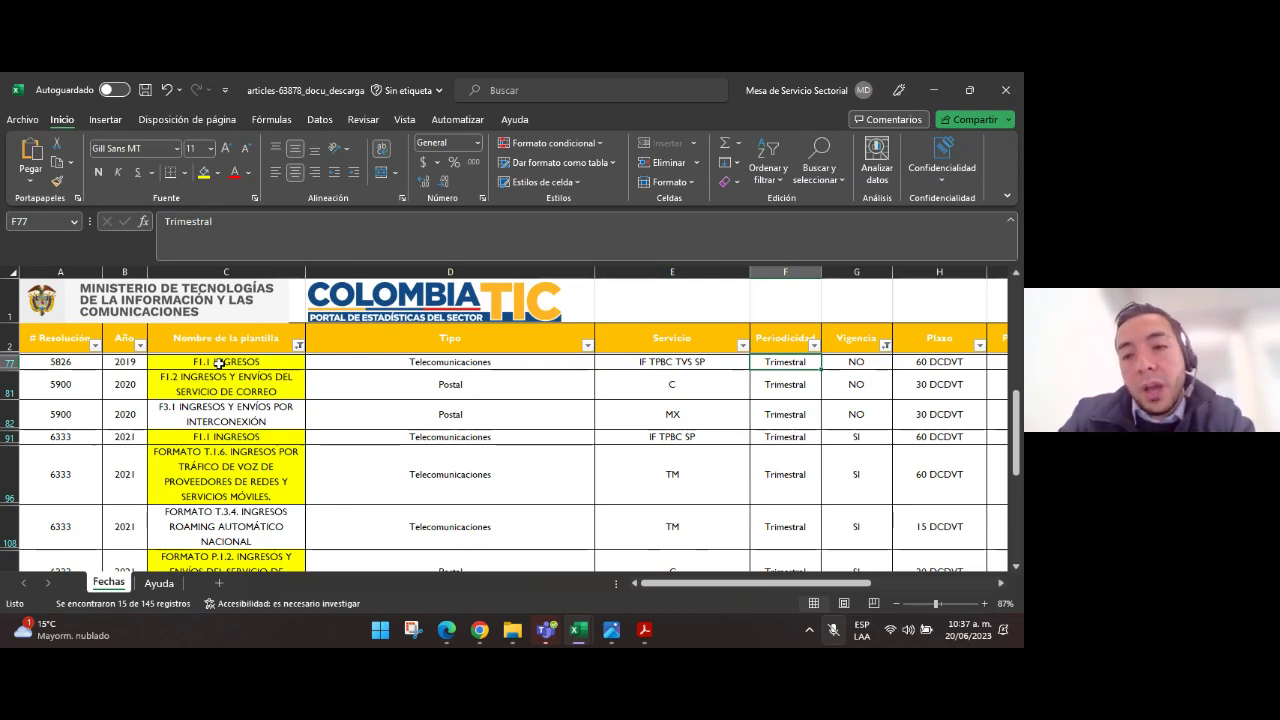
{"action": "key", "text": "Right"}
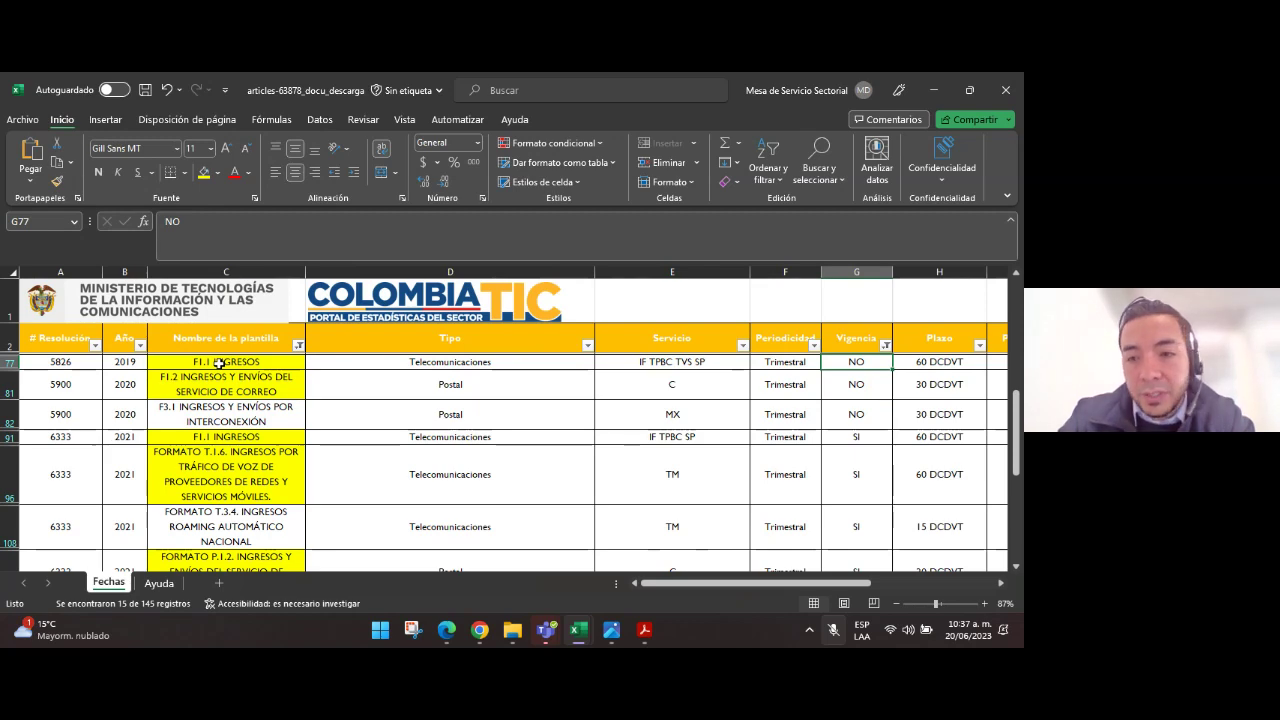
{"action": "key", "text": "Right"}
{"action": "key", "text": "Right"}
{"action": "key", "text": "Right"}
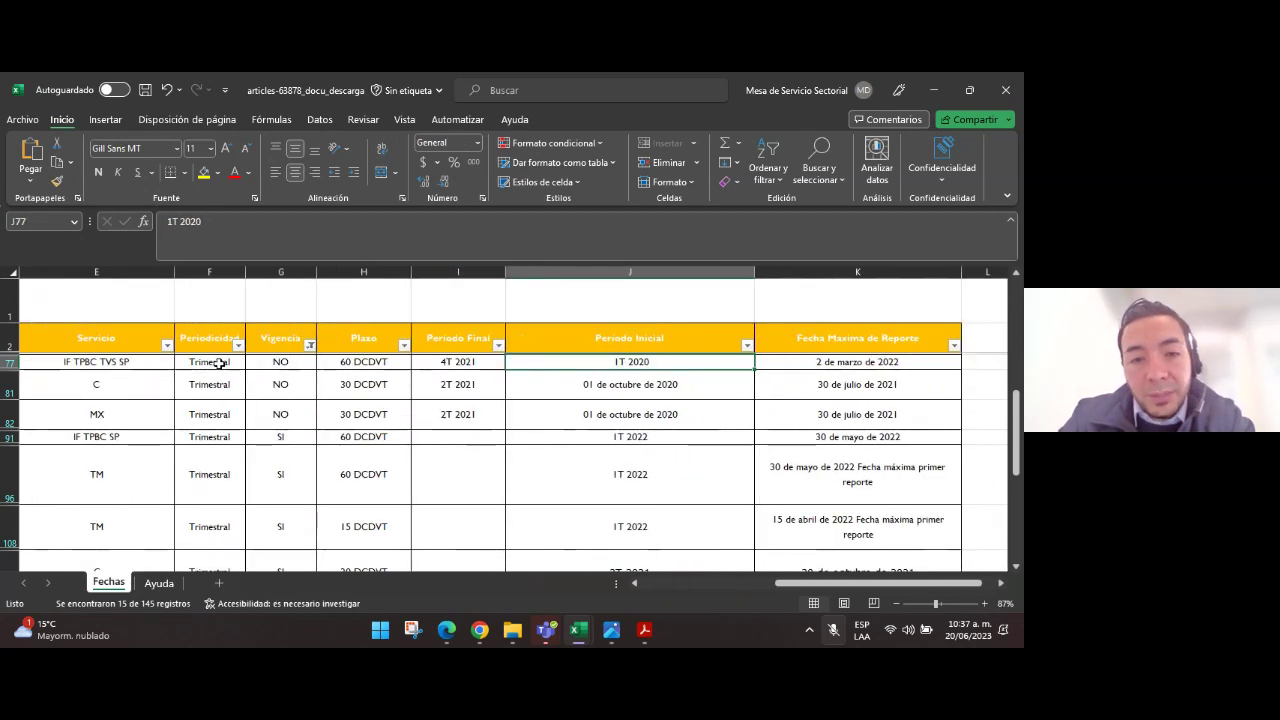
{"action": "left_click", "coordinate": [446, 363]}
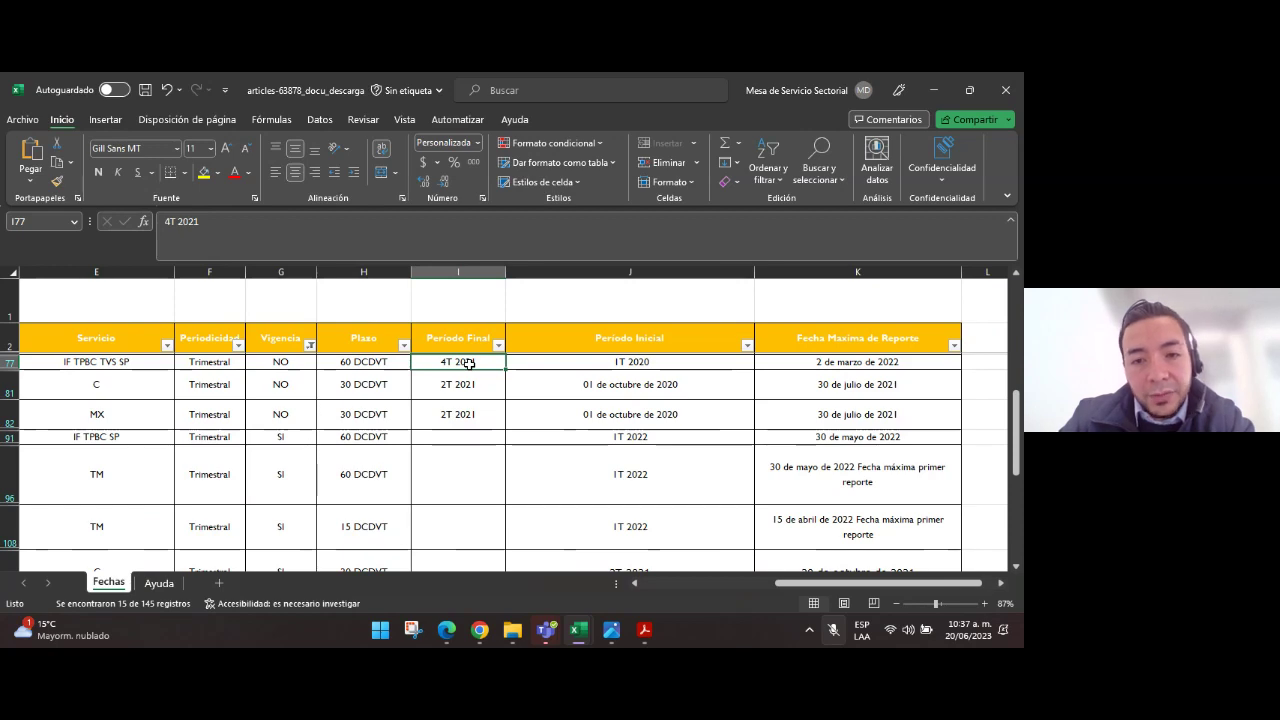
{"action": "mouse_move", "coordinate": [490, 628]}
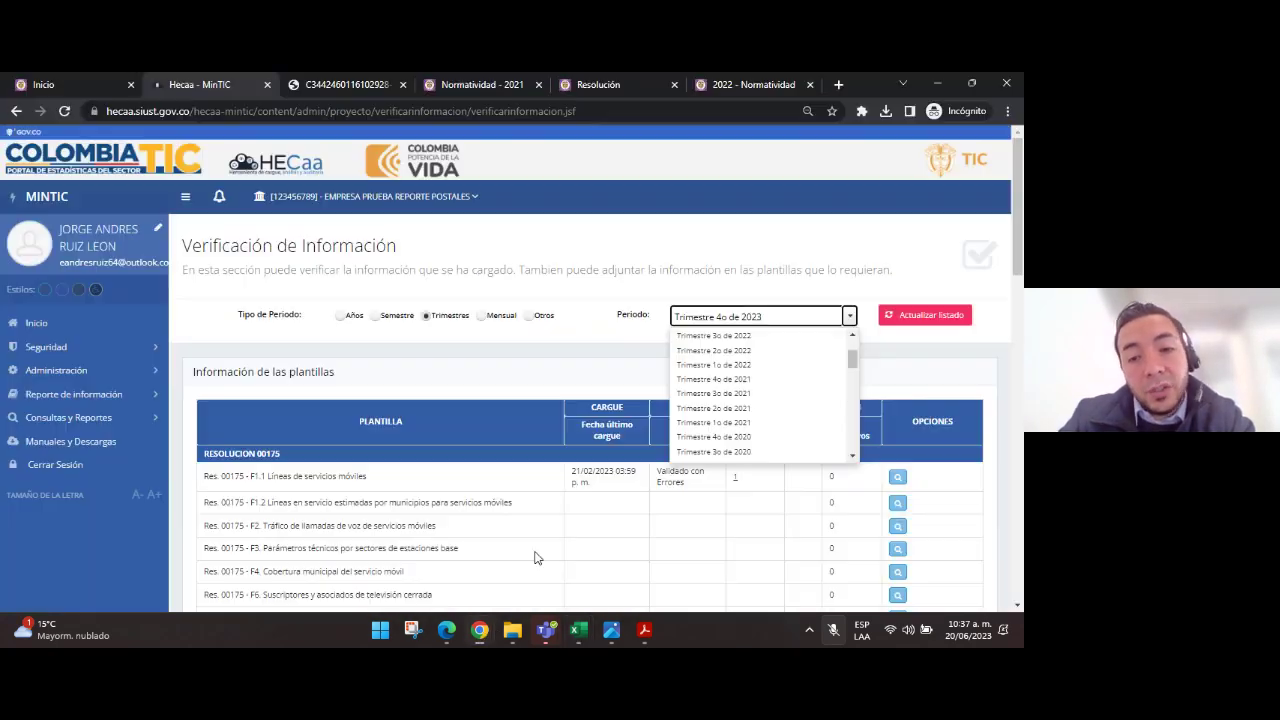
{"action": "left_click", "coordinate": [565, 515]}
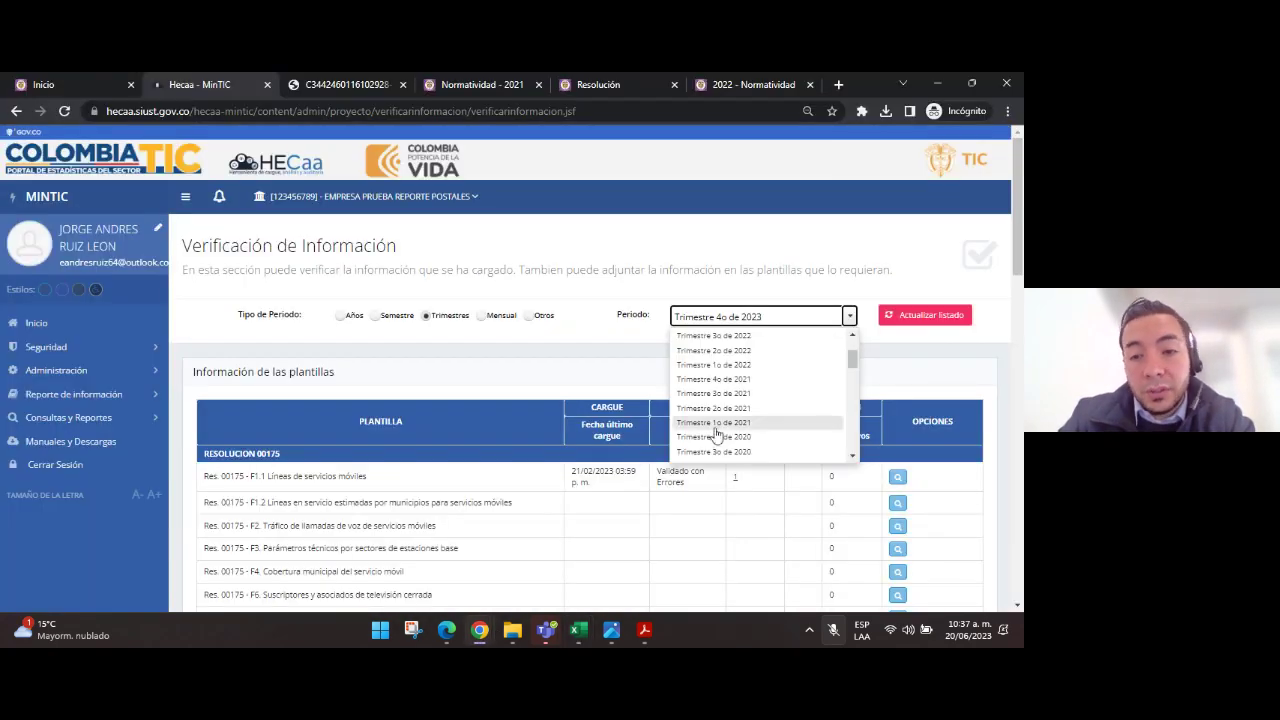
{"action": "left_click", "coordinate": [745, 379]}
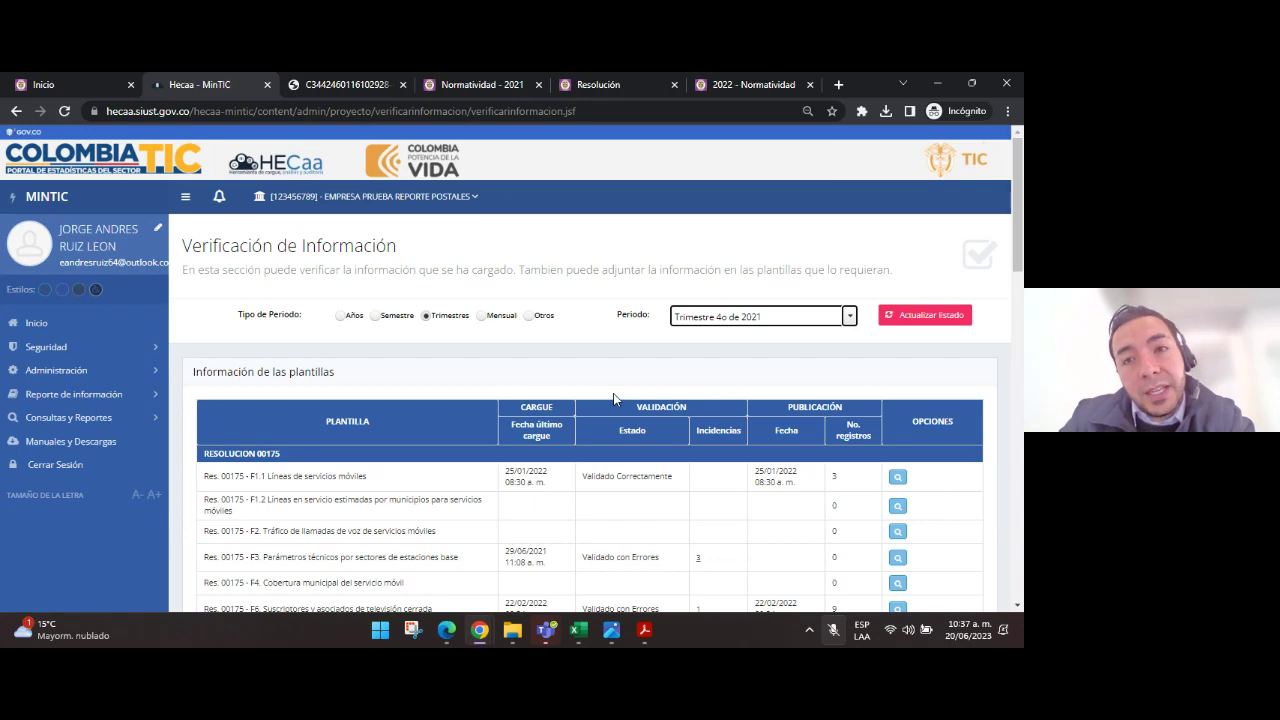
{"action": "scroll", "coordinate": [613, 398], "scroll_direction": "down", "scroll_amount": 3}
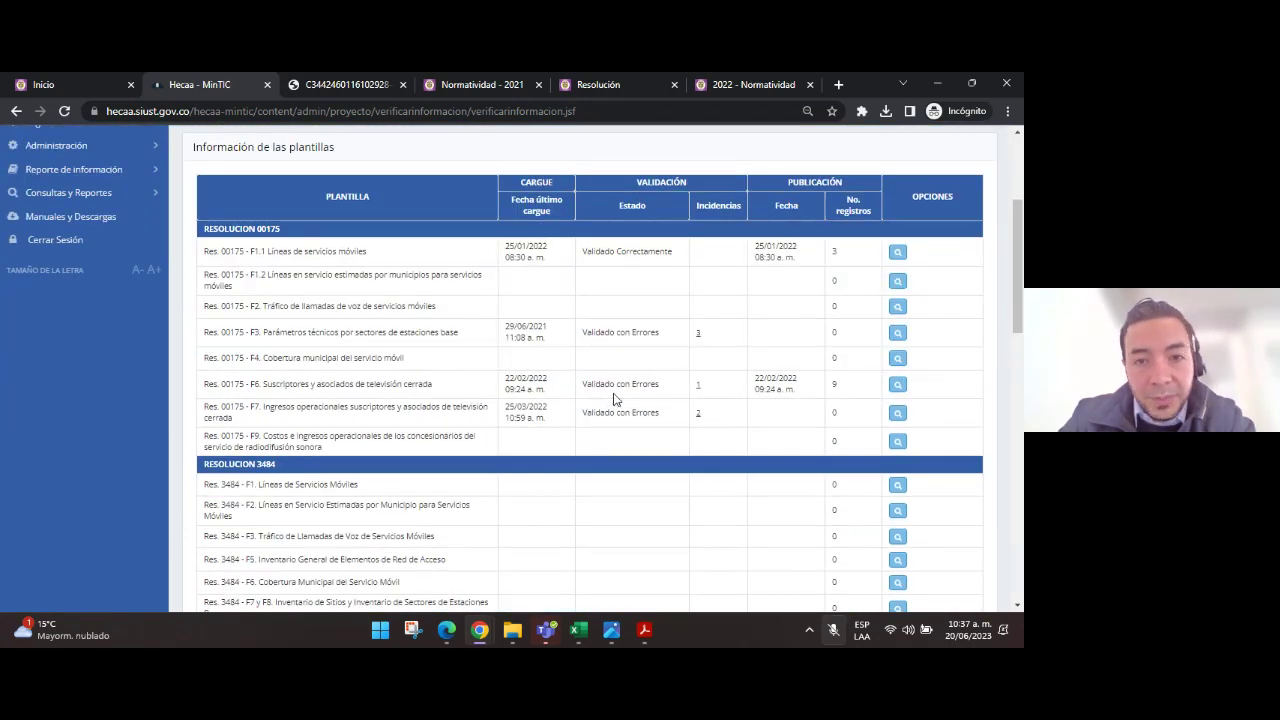
{"action": "scroll", "coordinate": [611, 397], "scroll_direction": "down", "scroll_amount": 2}
{"action": "scroll", "coordinate": [726, 323], "scroll_direction": "up", "scroll_amount": 5}
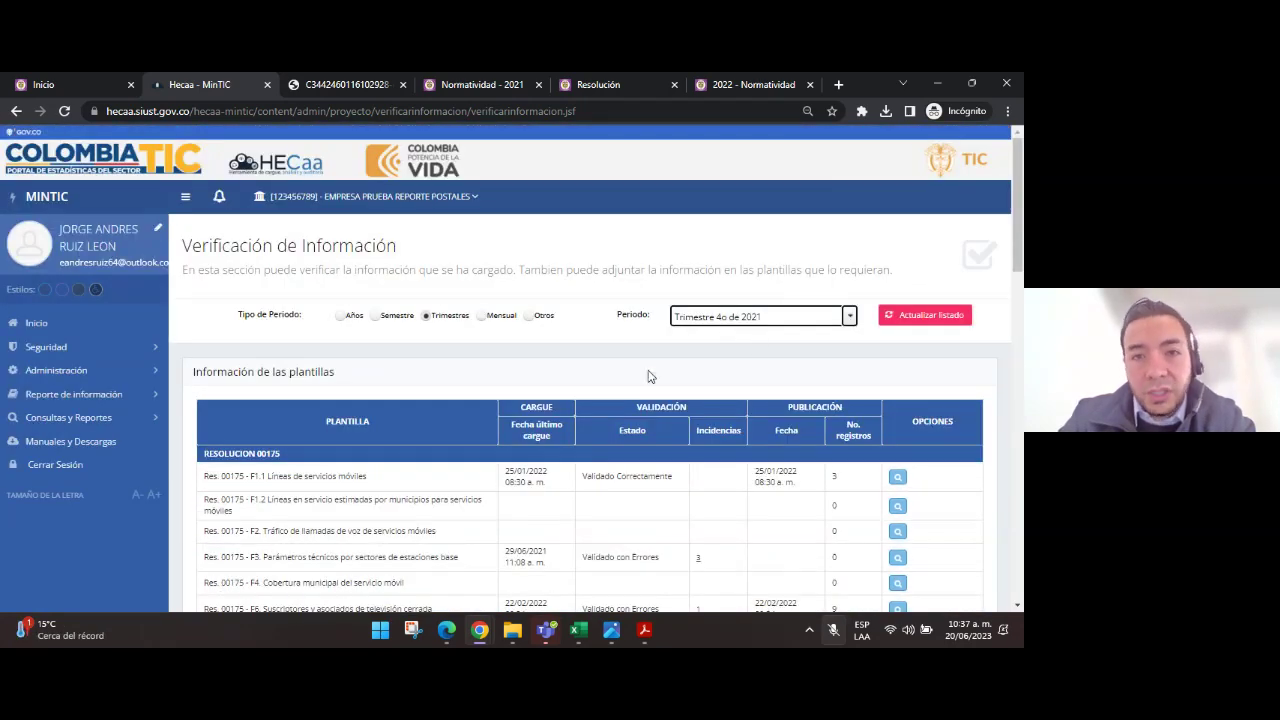
{"action": "scroll", "coordinate": [615, 390], "scroll_direction": "down", "scroll_amount": 8}
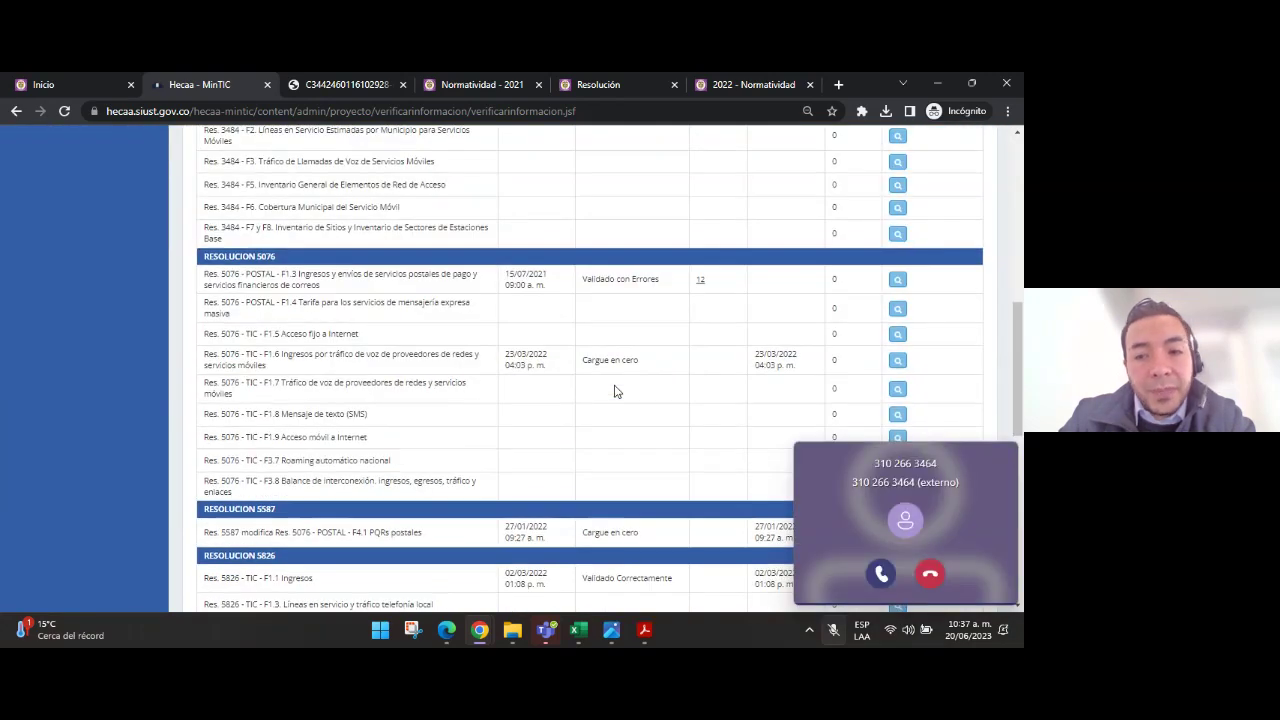
{"action": "scroll", "coordinate": [618, 385], "scroll_direction": "down", "scroll_amount": 5}
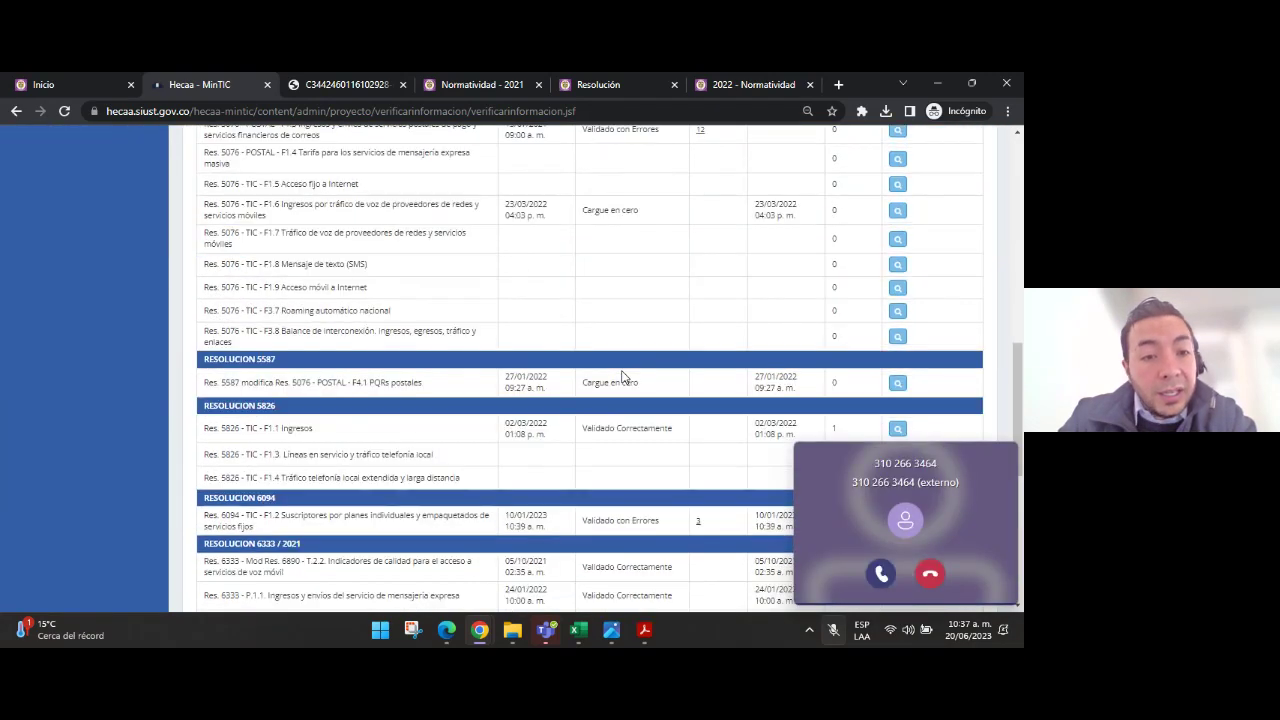
{"action": "scroll", "coordinate": [622, 370], "scroll_direction": "down", "scroll_amount": 3}
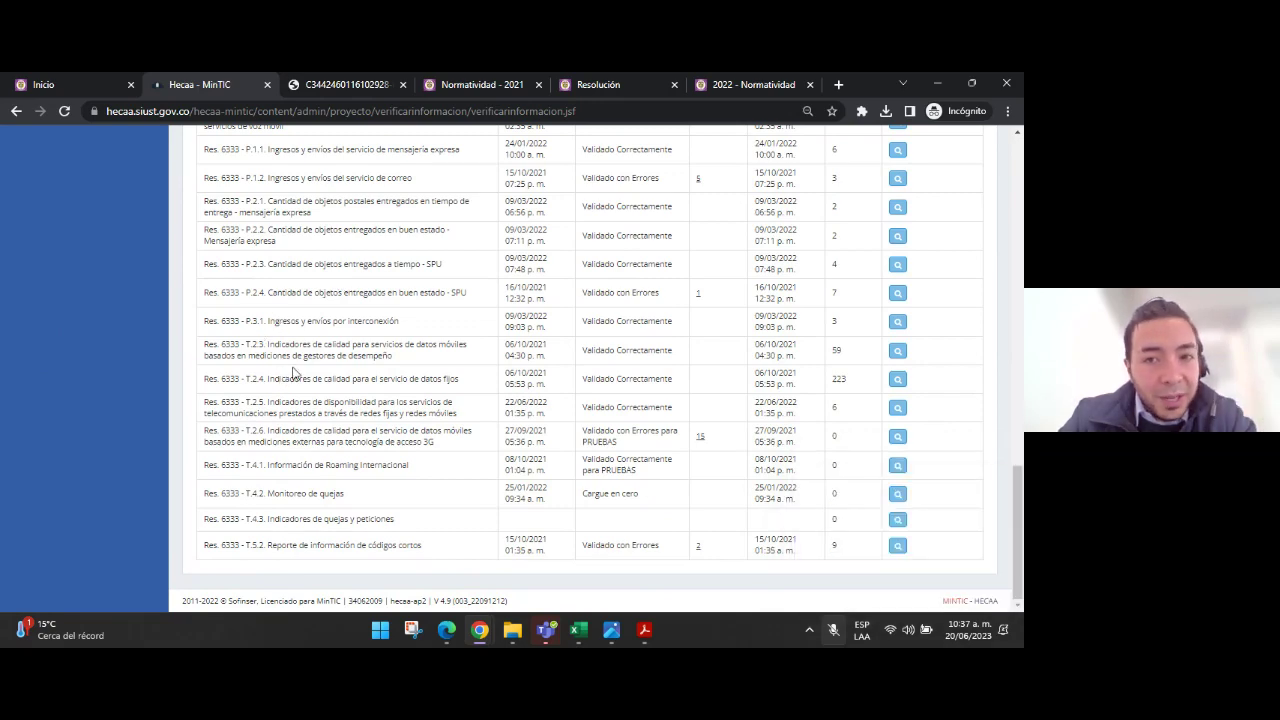
{"action": "scroll", "coordinate": [310, 375], "scroll_direction": "up", "scroll_amount": 3}
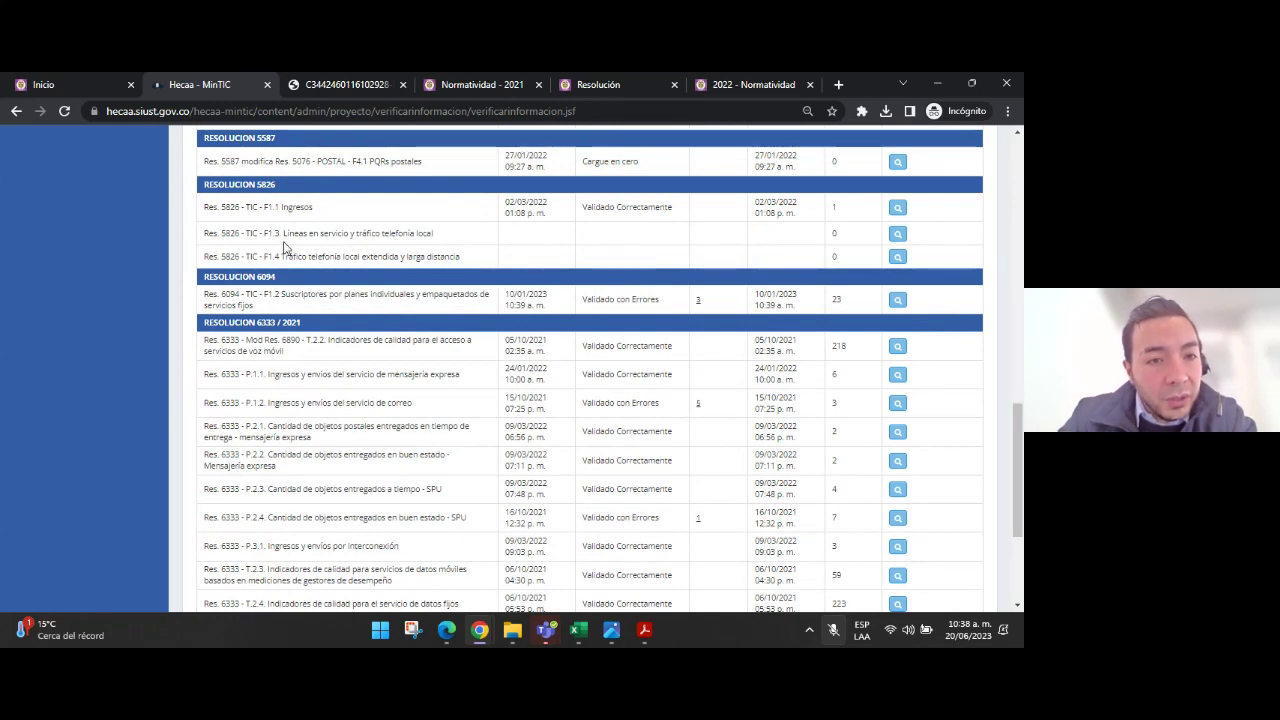
{"action": "left_click_drag", "start_coordinate": [222, 208], "coordinate": [472, 217]}
{"action": "scroll", "coordinate": [472, 217], "scroll_direction": "up", "scroll_amount": 1}
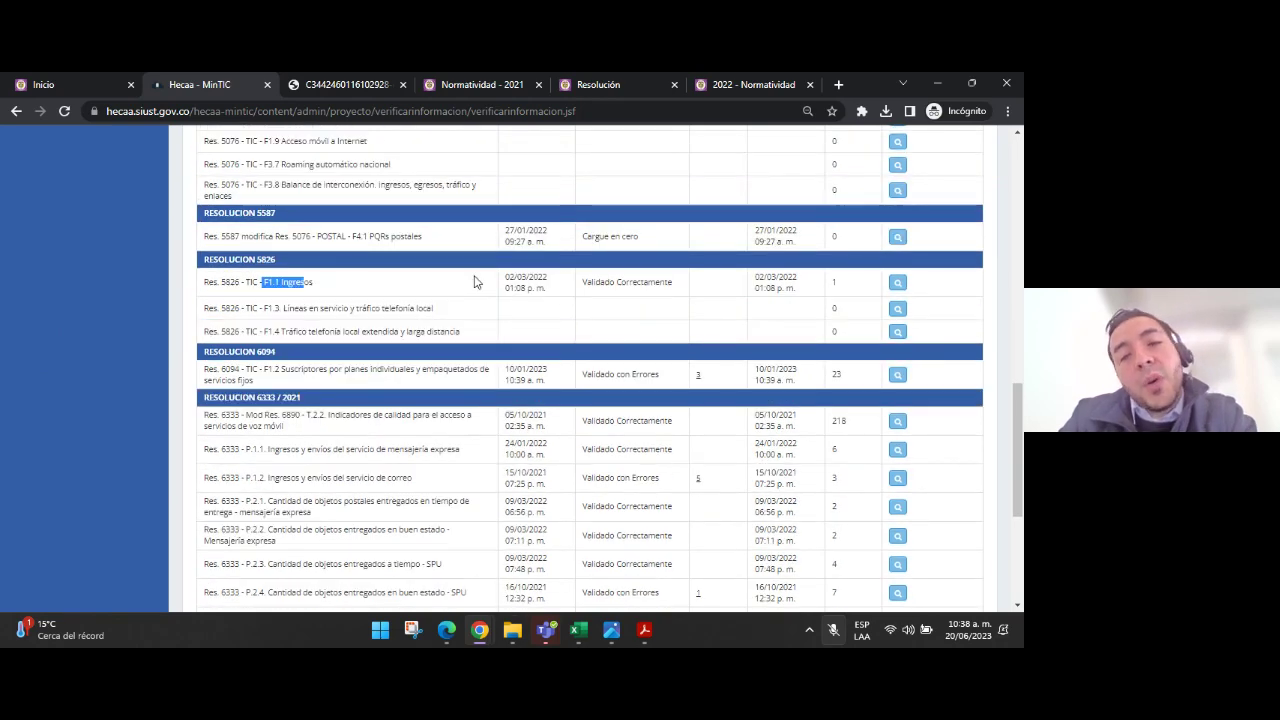
{"action": "left_click_drag", "start_coordinate": [578, 283], "coordinate": [641, 285]}
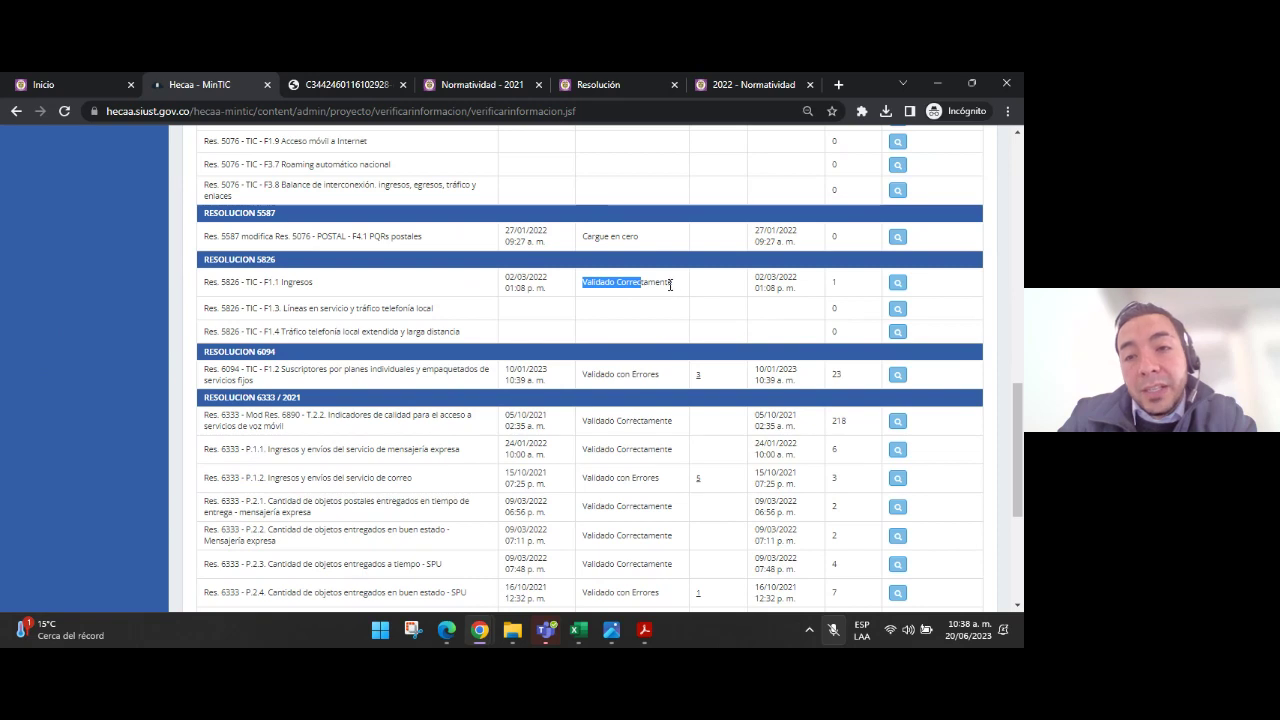
{"action": "left_click_drag", "start_coordinate": [672, 284], "coordinate": [617, 284]}
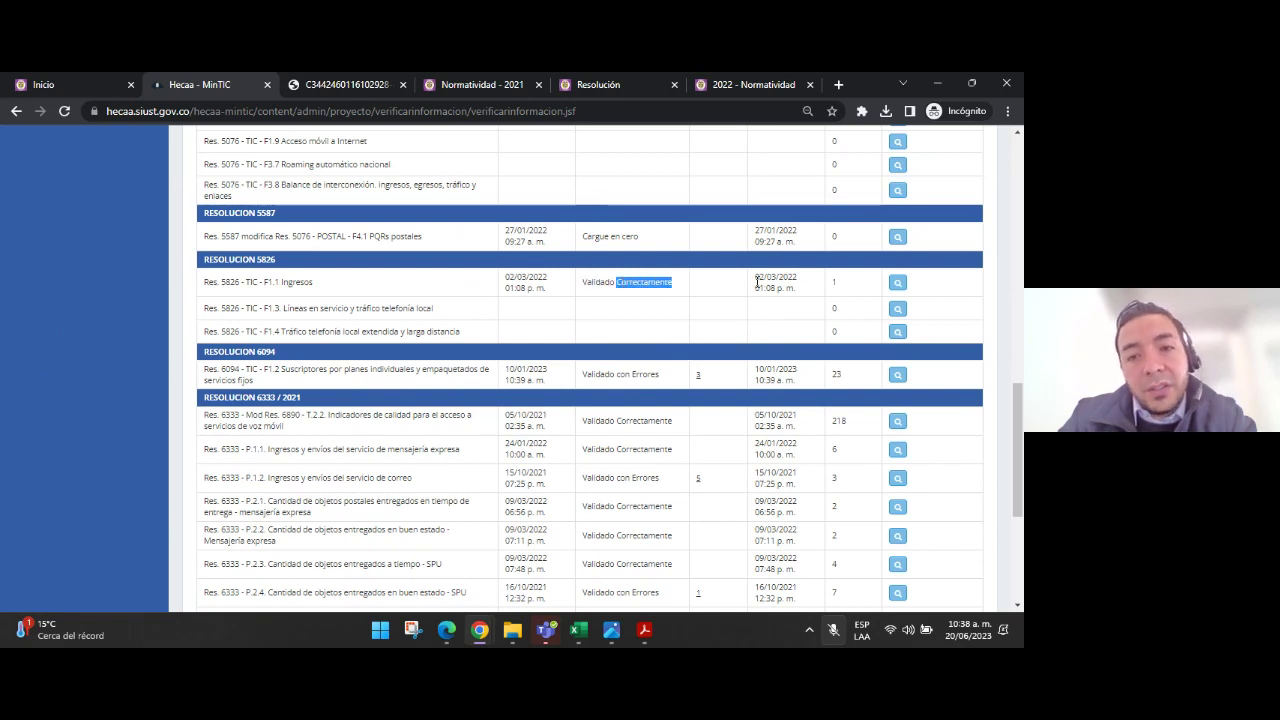
{"action": "left_click_drag", "start_coordinate": [755, 278], "coordinate": [780, 280]}
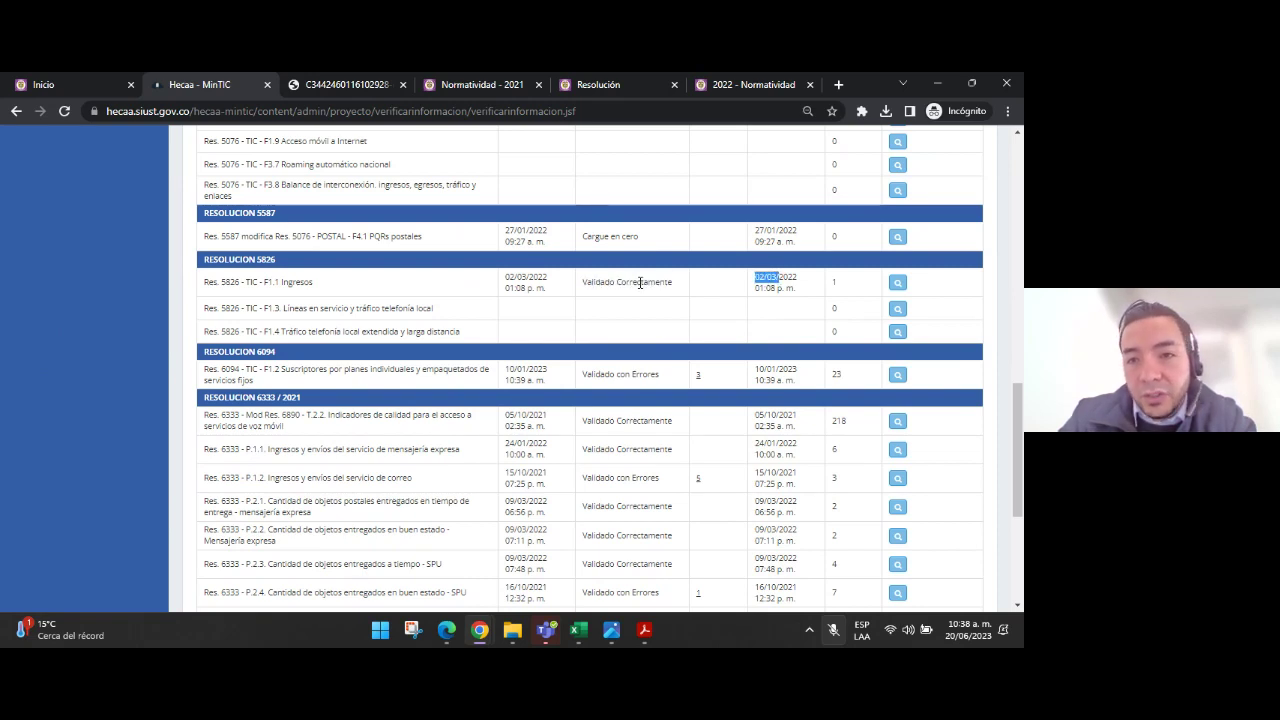
{"action": "scroll", "coordinate": [620, 283], "scroll_direction": "up", "scroll_amount": 2}
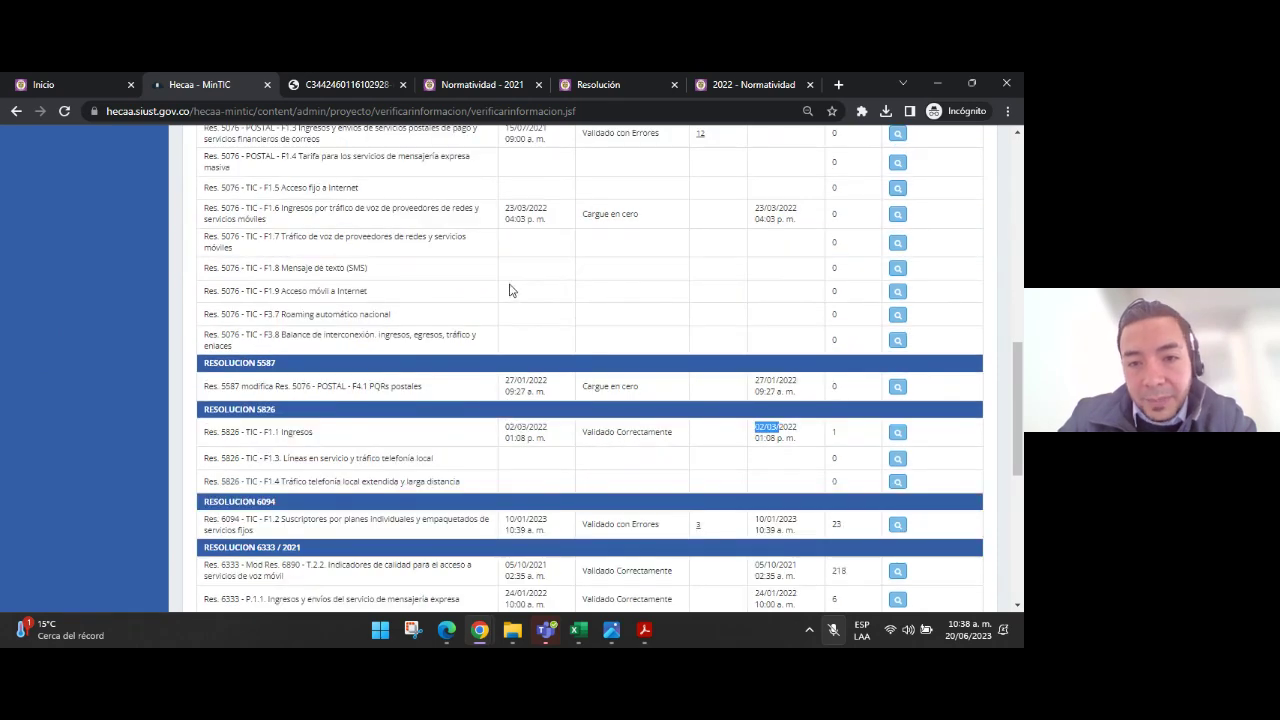
{"action": "left_click", "coordinate": [602, 296]}
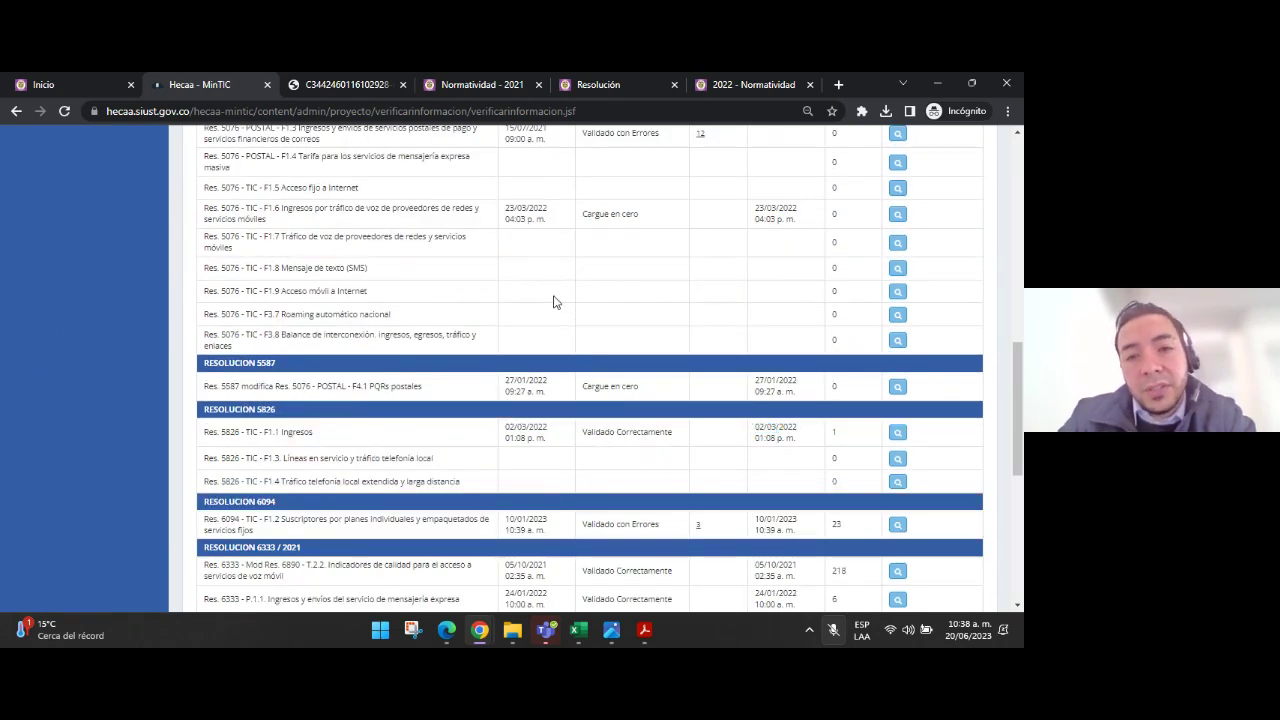
{"action": "scroll", "coordinate": [766, 297], "scroll_direction": "down", "scroll_amount": 1}
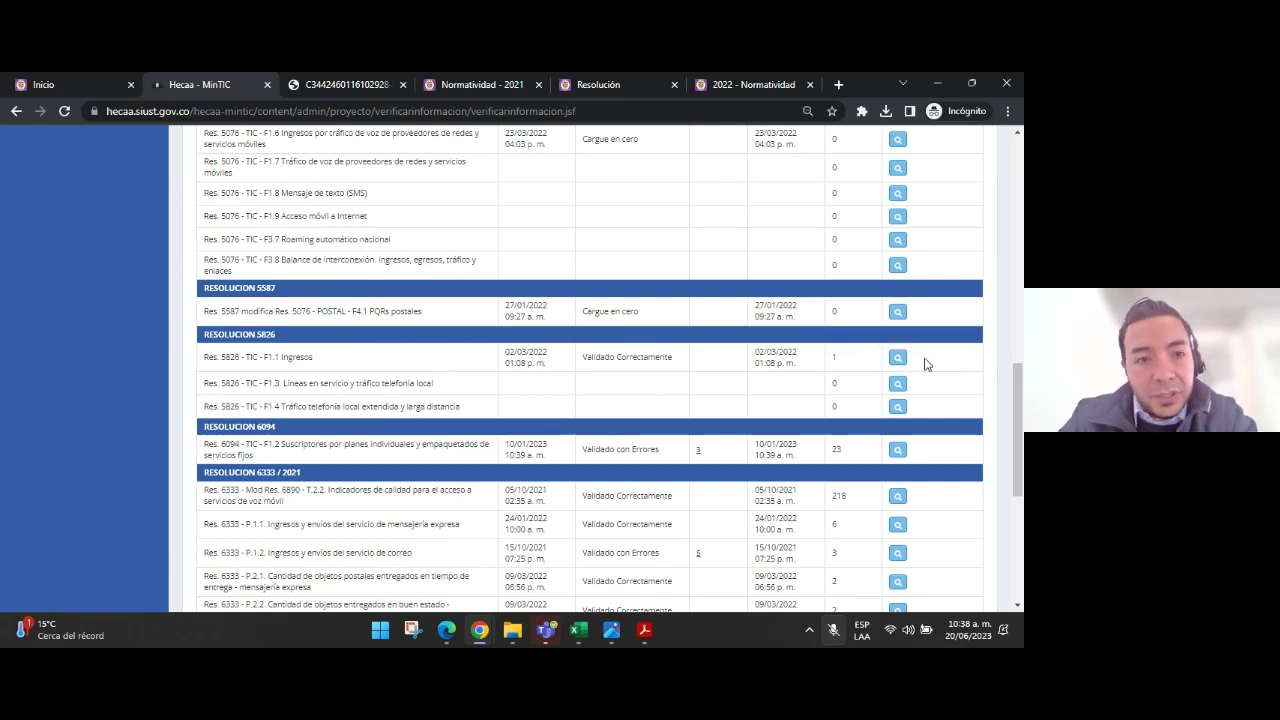
{"action": "scroll", "coordinate": [640, 330], "scroll_direction": "up", "scroll_amount": 8}
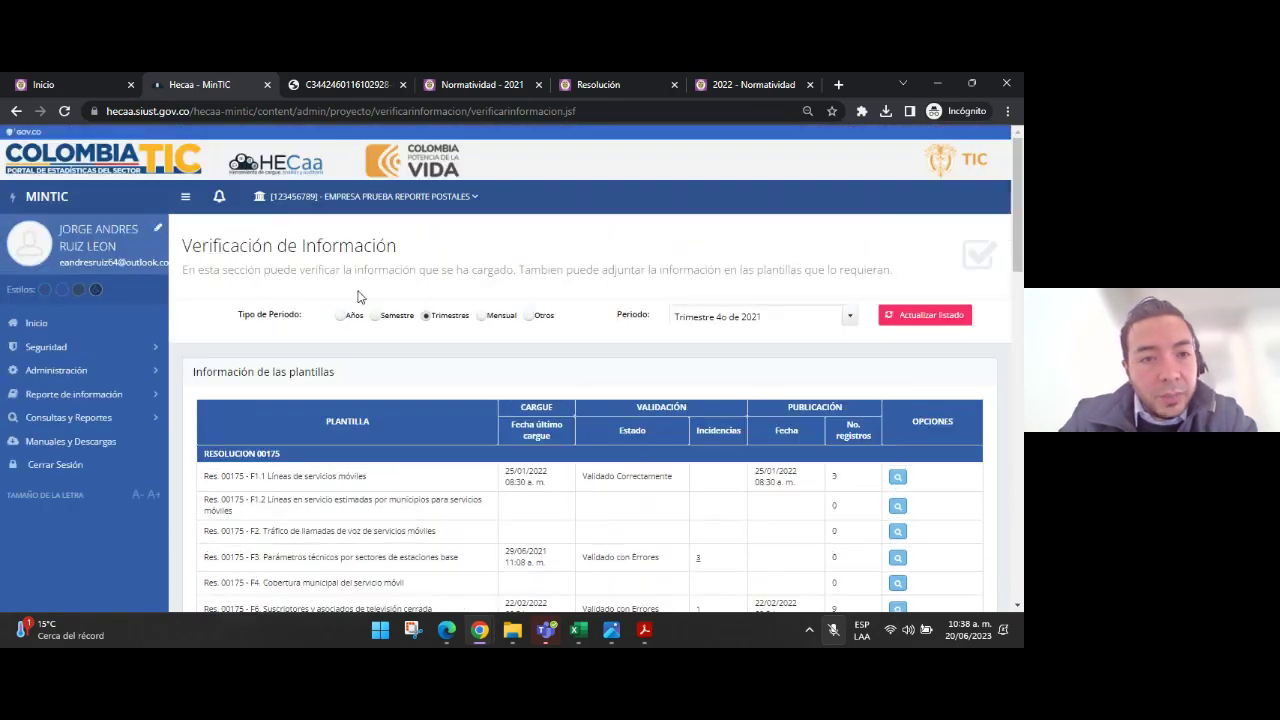
Step: Sign out of the portal and log back in with the saved credentials
{"action": "left_click", "coordinate": [76, 465]}
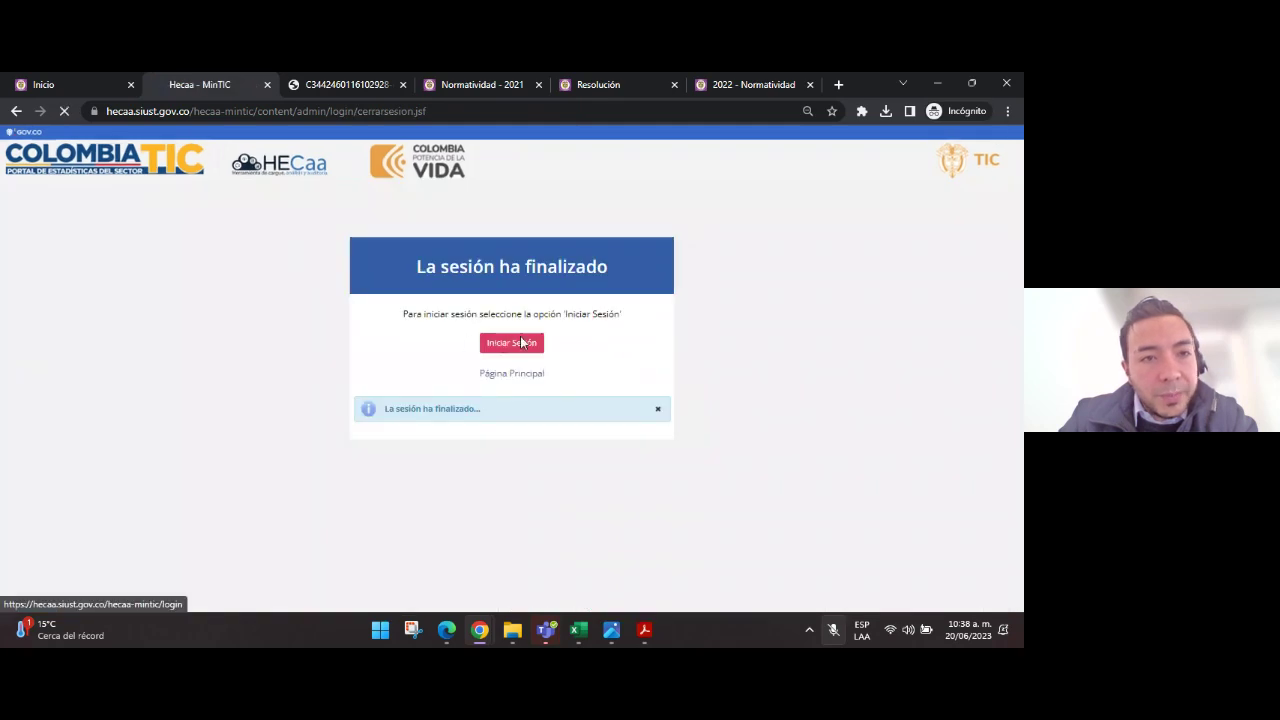
{"action": "left_click", "coordinate": [503, 341]}
{"action": "left_click", "coordinate": [481, 376]}
{"action": "left_click", "coordinate": [505, 418]}
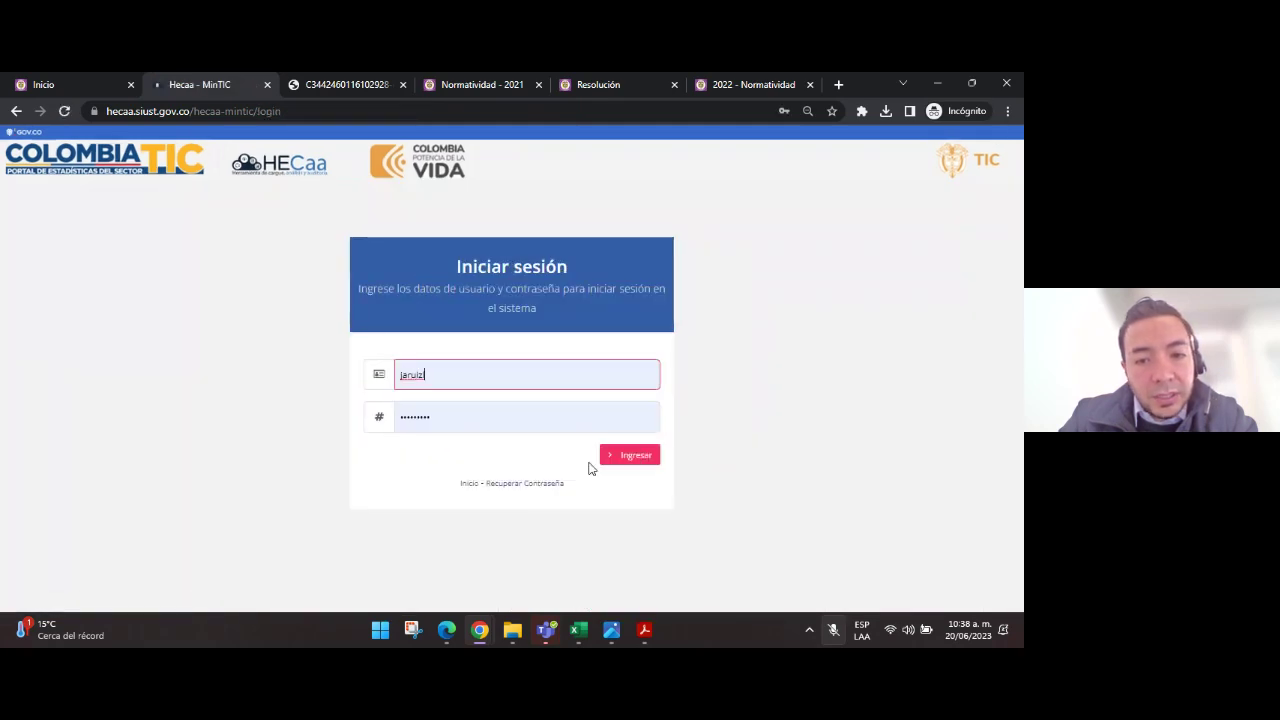
{"action": "left_click", "coordinate": [628, 454]}
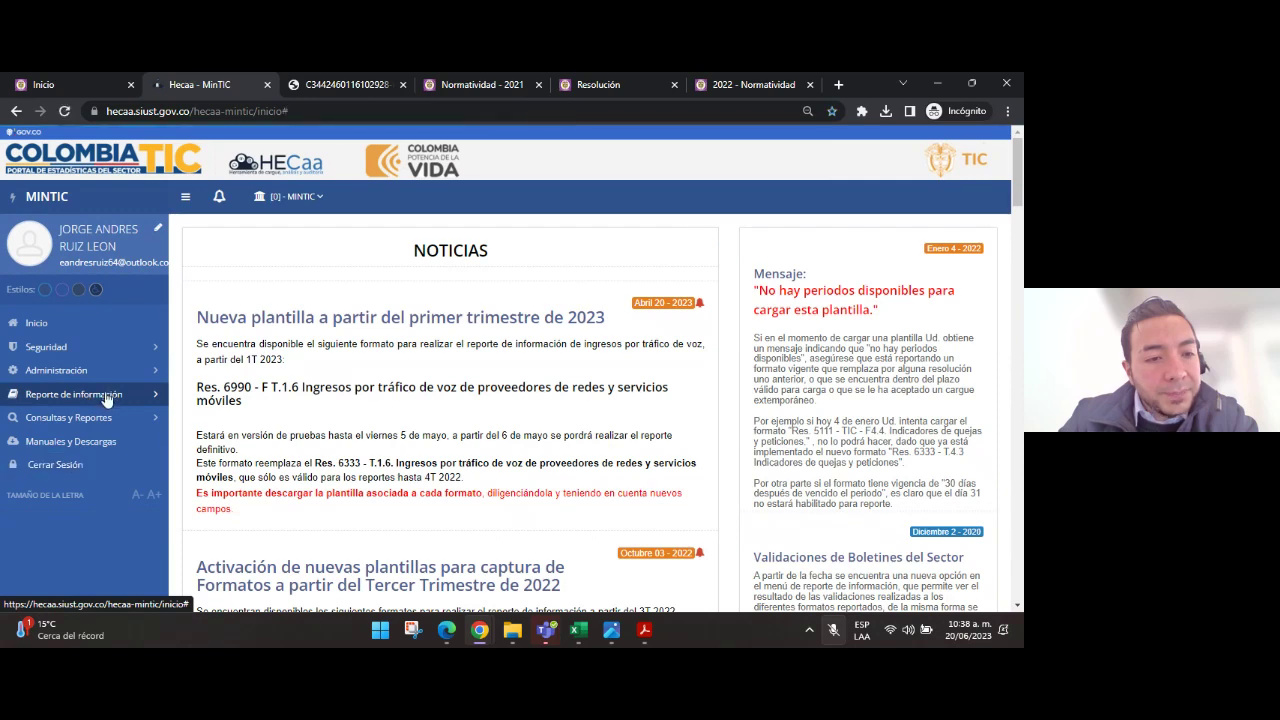
Step: Show Verificación de información for quarterly period Trimestre 4o de 2021
{"action": "left_click", "coordinate": [107, 396]}
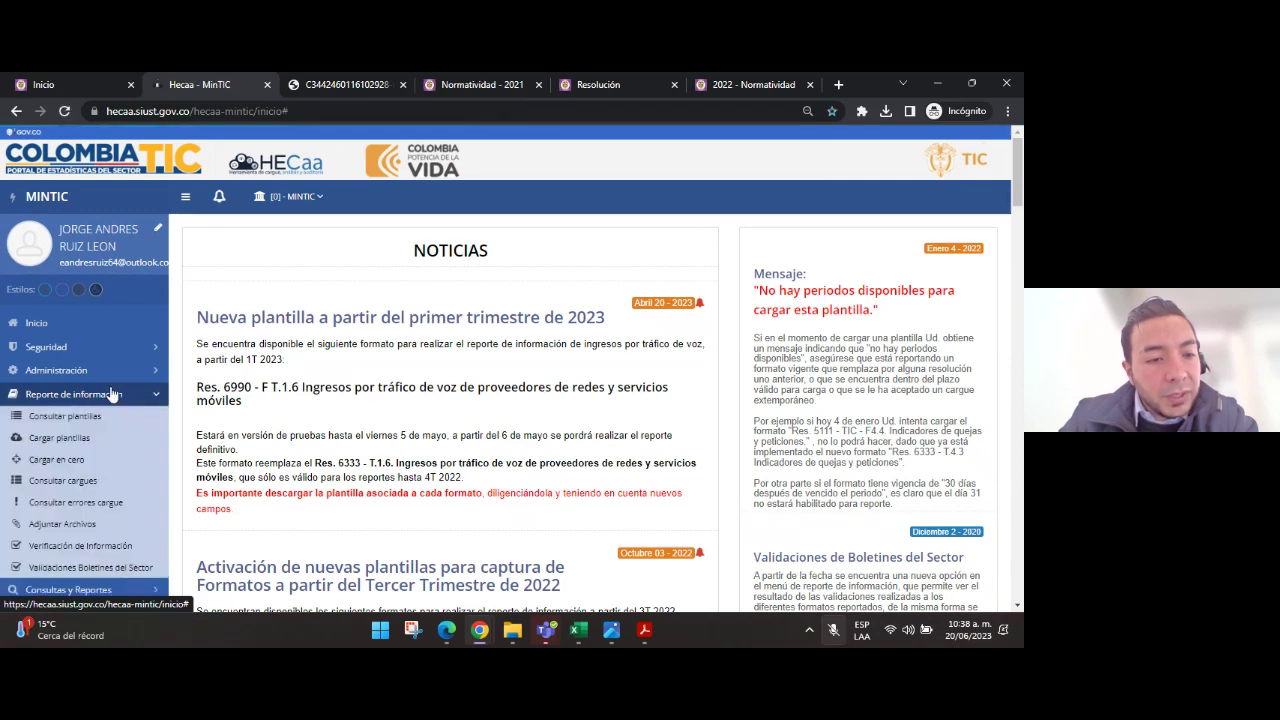
{"action": "left_click", "coordinate": [114, 547]}
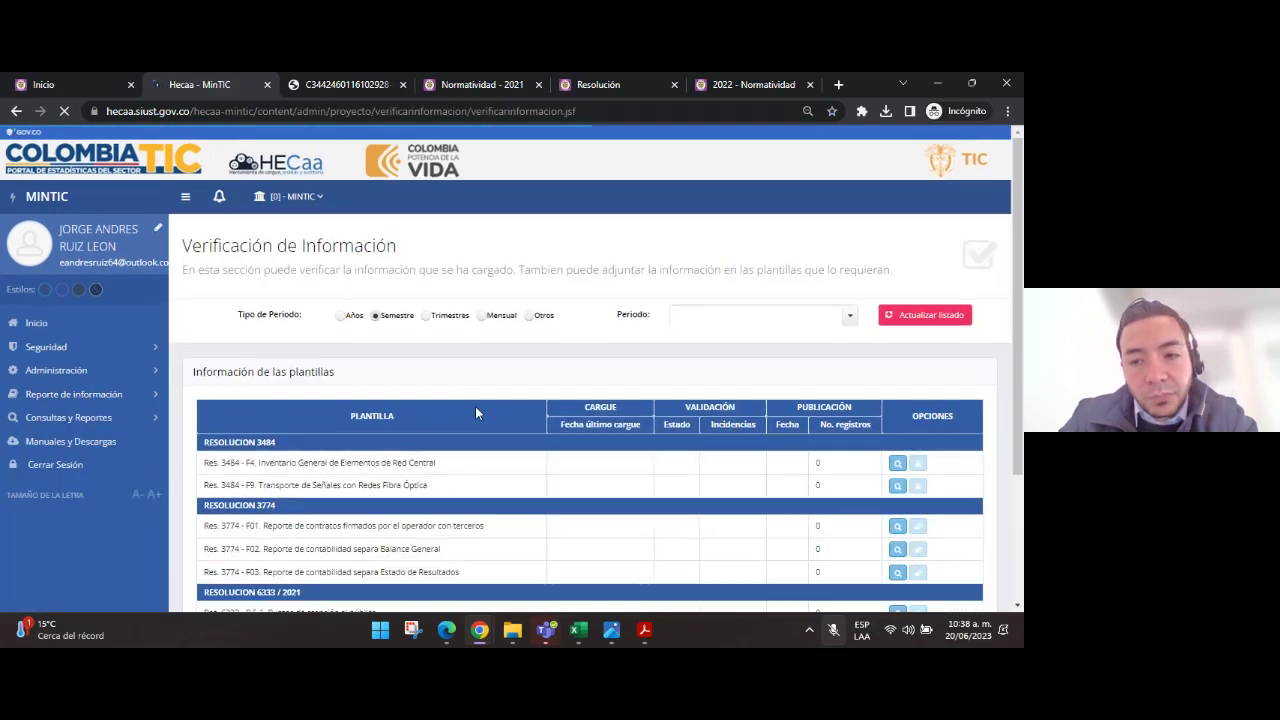
{"action": "scroll", "coordinate": [476, 410], "scroll_direction": "down", "scroll_amount": 3}
{"action": "scroll", "coordinate": [476, 414], "scroll_direction": "up", "scroll_amount": 3}
{"action": "left_click", "coordinate": [426, 315]}
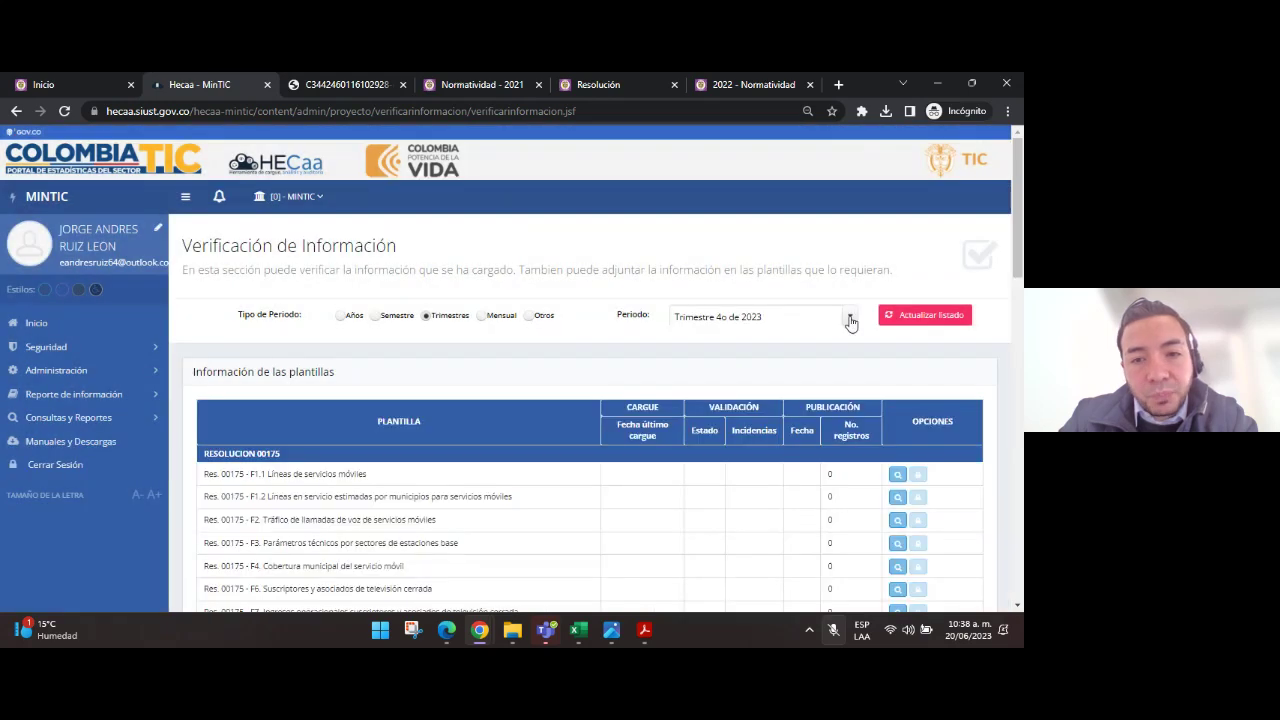
{"action": "left_click", "coordinate": [850, 318]}
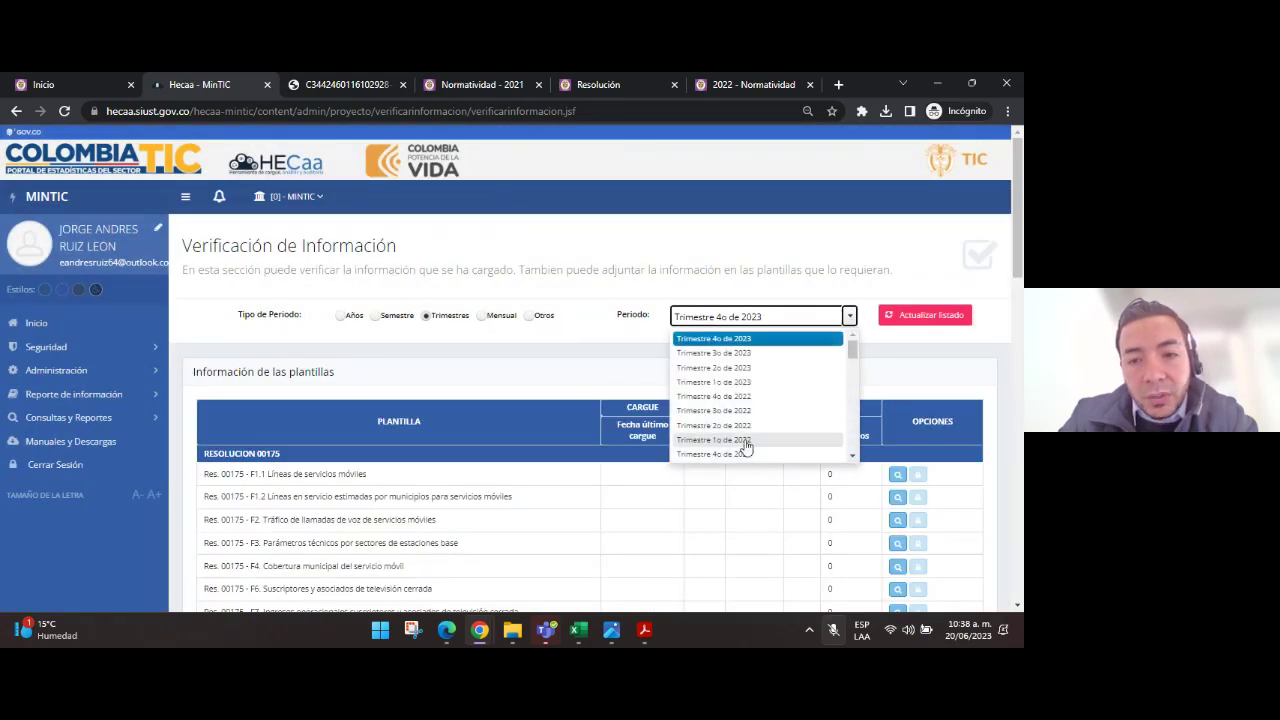
{"action": "scroll", "coordinate": [765, 425], "scroll_direction": "down", "scroll_amount": 2}
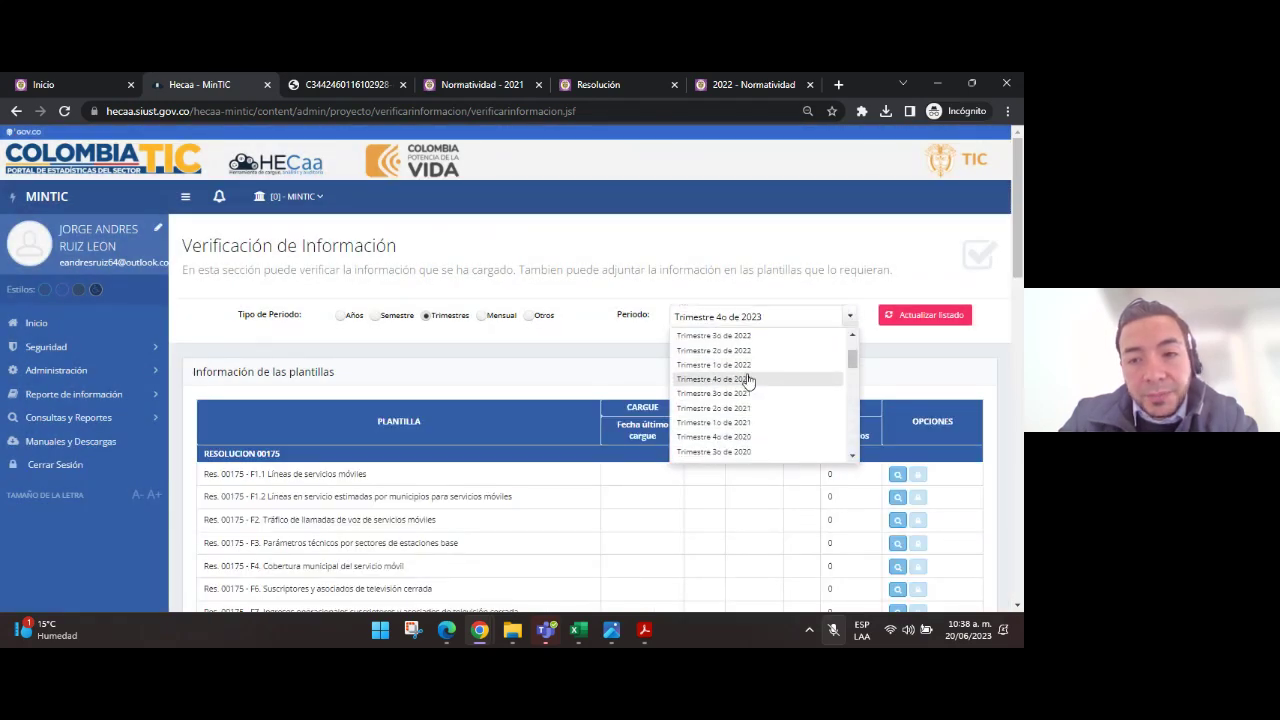
{"action": "left_click", "coordinate": [748, 379]}
{"action": "scroll", "coordinate": [650, 390], "scroll_direction": "down", "scroll_amount": 15}
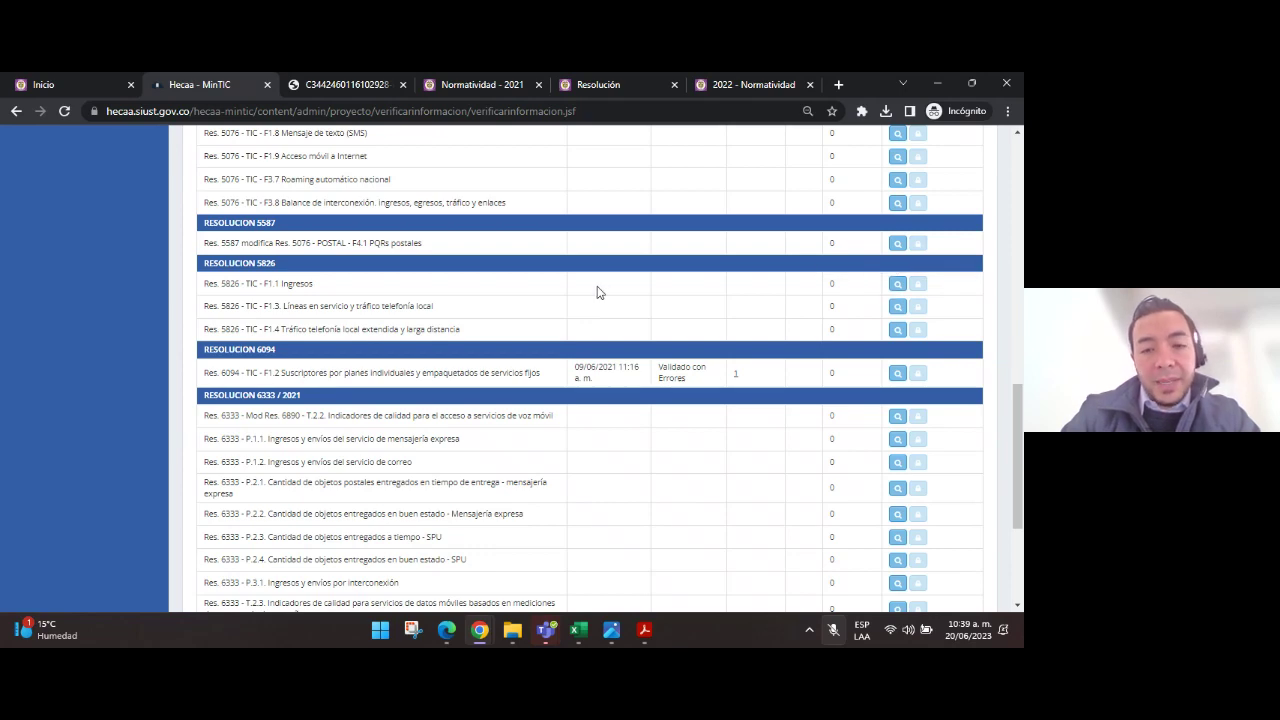
Step: Review the SIUST operator code-assignment form in Excel, then return to the HECaa portal
{"action": "mouse_move", "coordinate": [578, 629]}
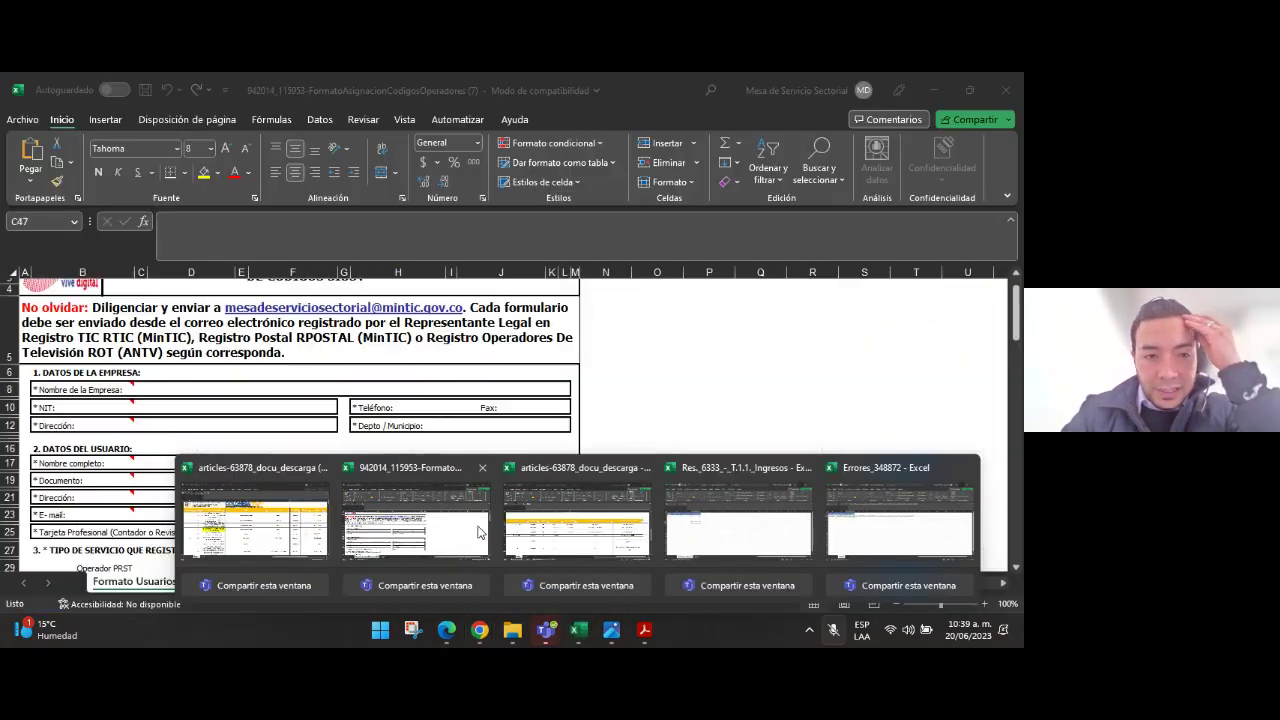
{"action": "left_click", "coordinate": [410, 530]}
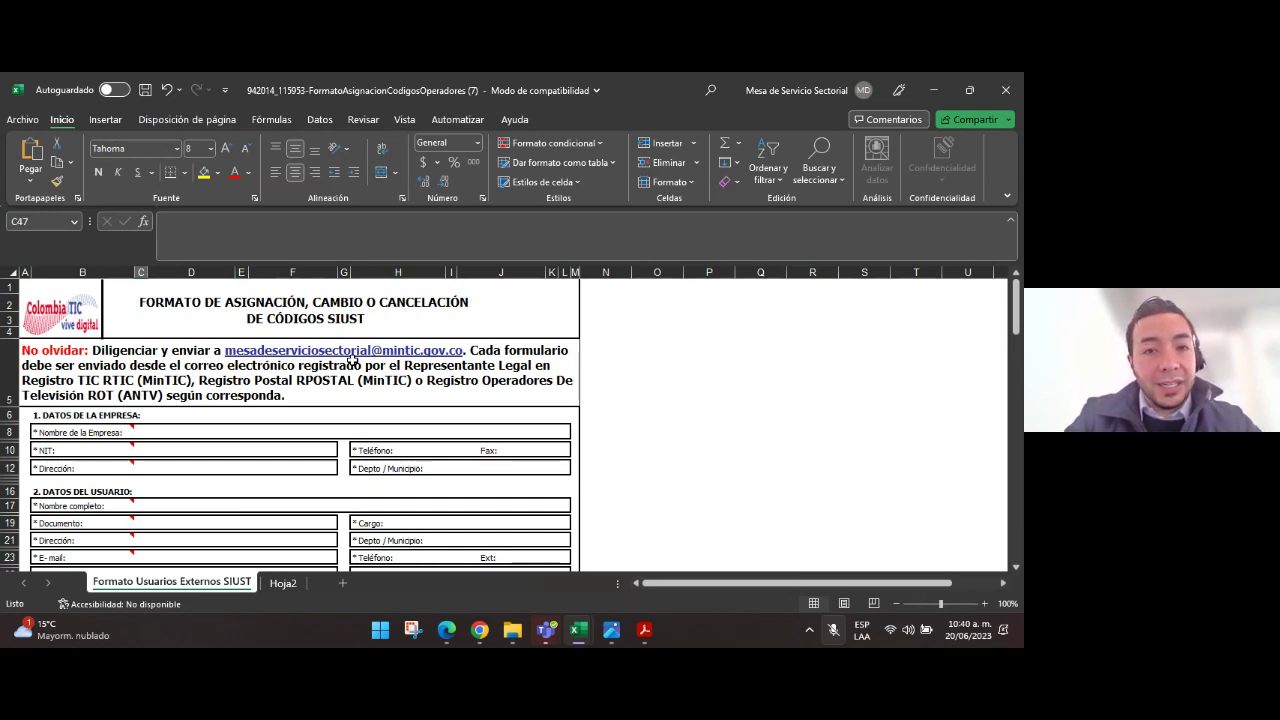
{"action": "key", "text": "alt+Tab"}
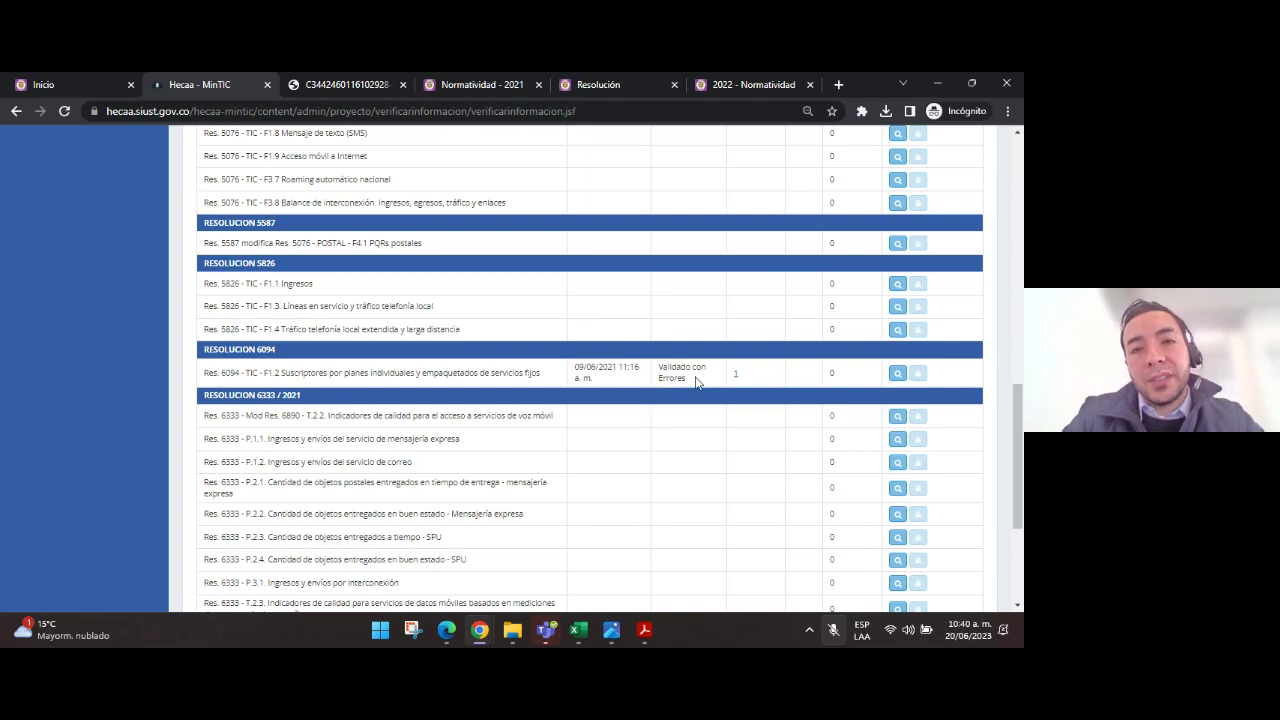
Step: Change the Periodo to Trimestre 1o de 2022 on the verification page
{"action": "scroll", "coordinate": [686, 437], "scroll_direction": "up", "scroll_amount": 3}
{"action": "scroll", "coordinate": [686, 443], "scroll_direction": "up", "scroll_amount": 8}
{"action": "scroll", "coordinate": [685, 440], "scroll_direction": "up", "scroll_amount": 3}
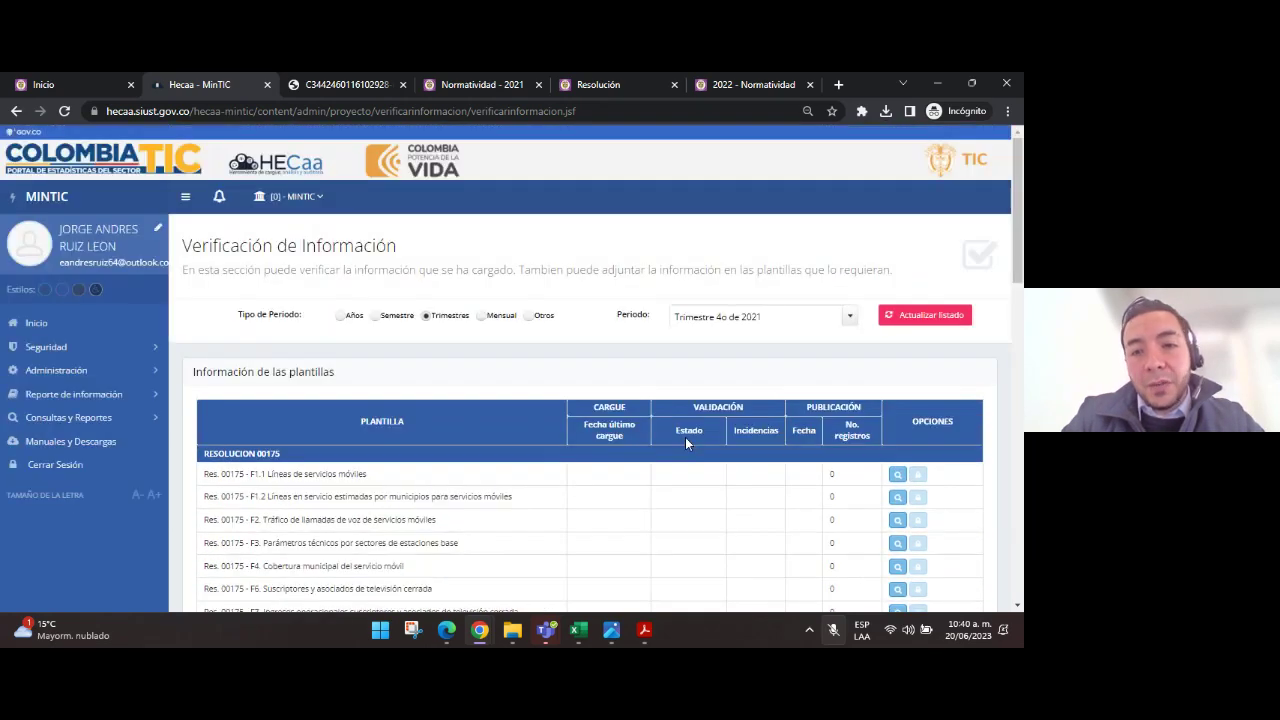
{"action": "left_click", "coordinate": [849, 316]}
{"action": "left_click", "coordinate": [757, 366]}
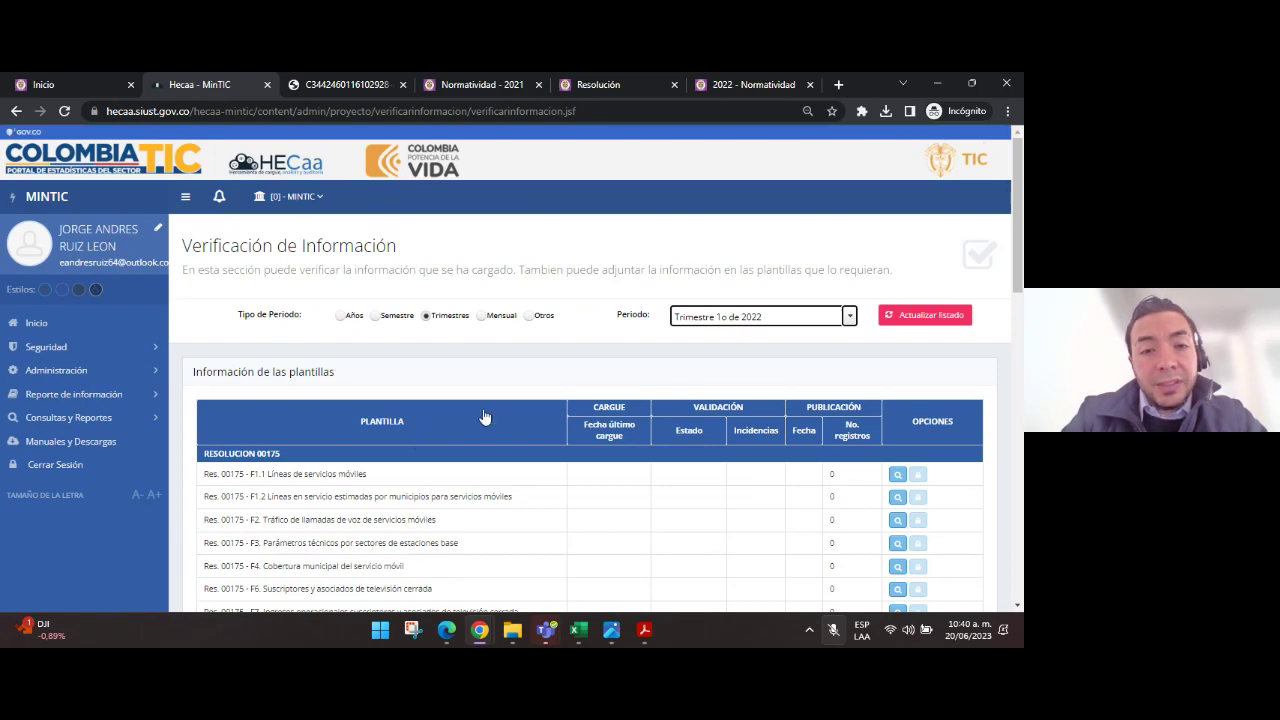
Step: Toggle the period type to Semestre and back to Trimestres, keeping Trimestre 4o de 2023
{"action": "left_click", "coordinate": [374, 316]}
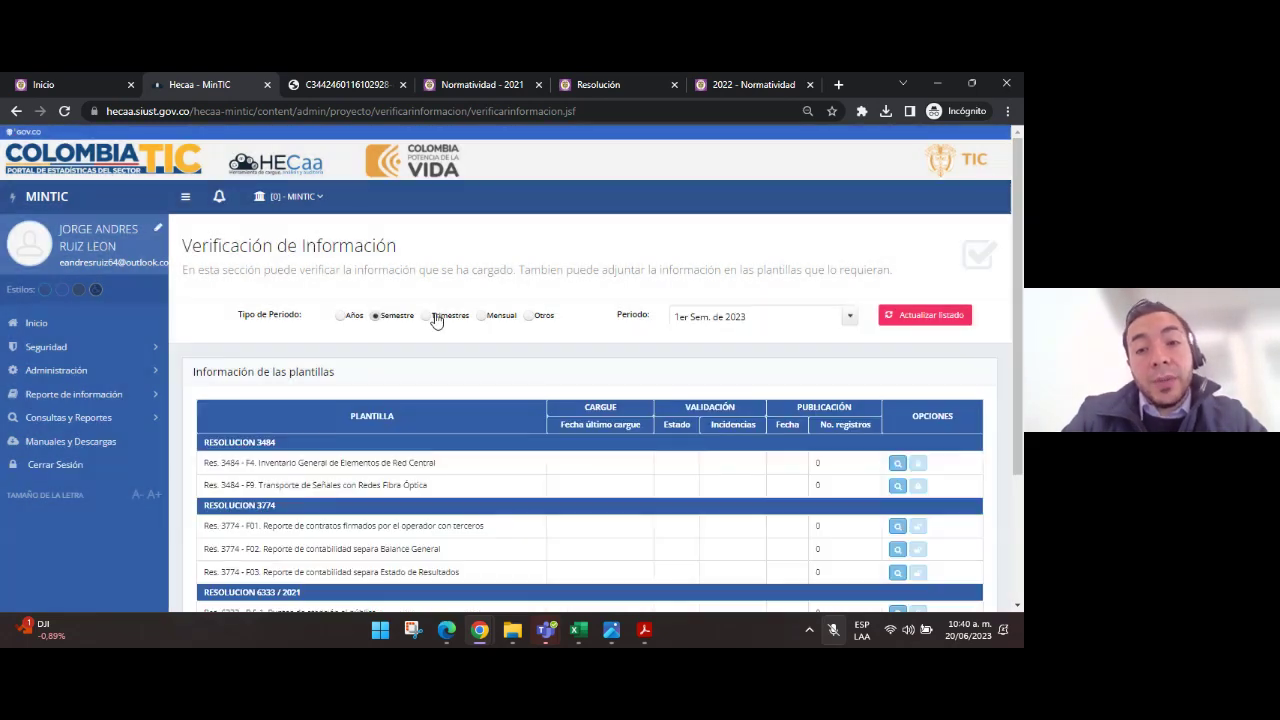
{"action": "left_click", "coordinate": [429, 316]}
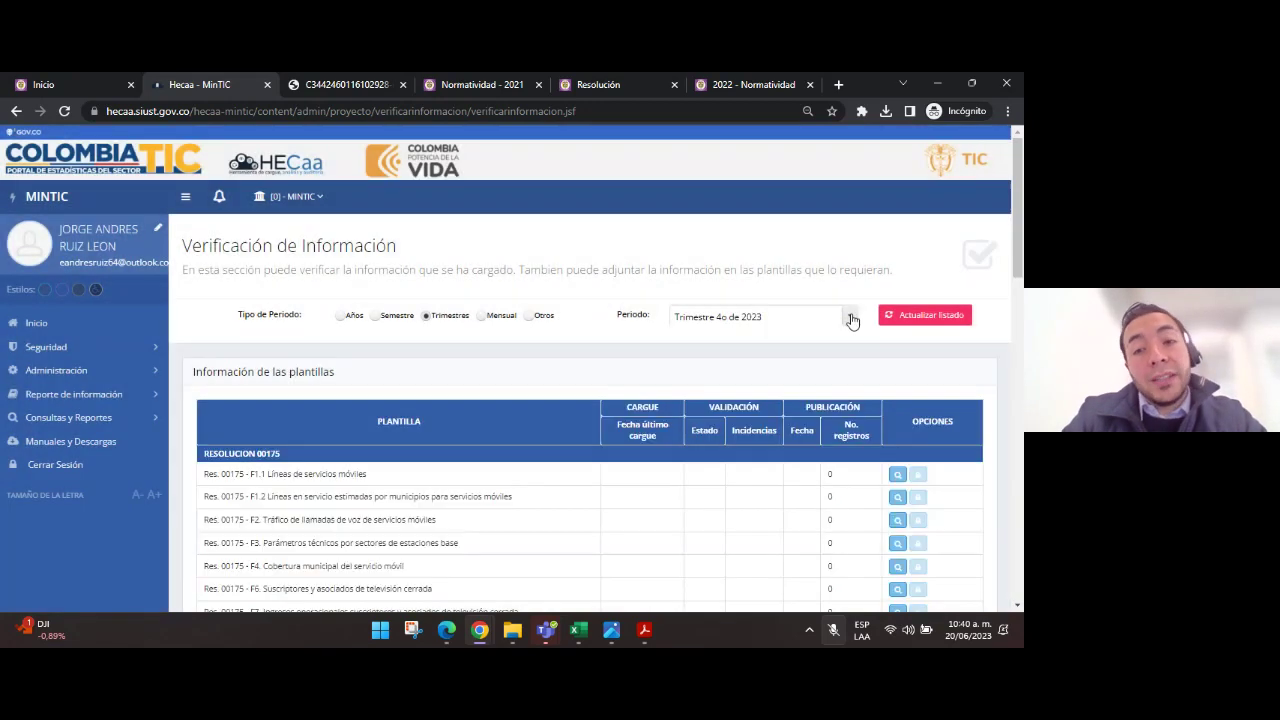
{"action": "left_click", "coordinate": [849, 316]}
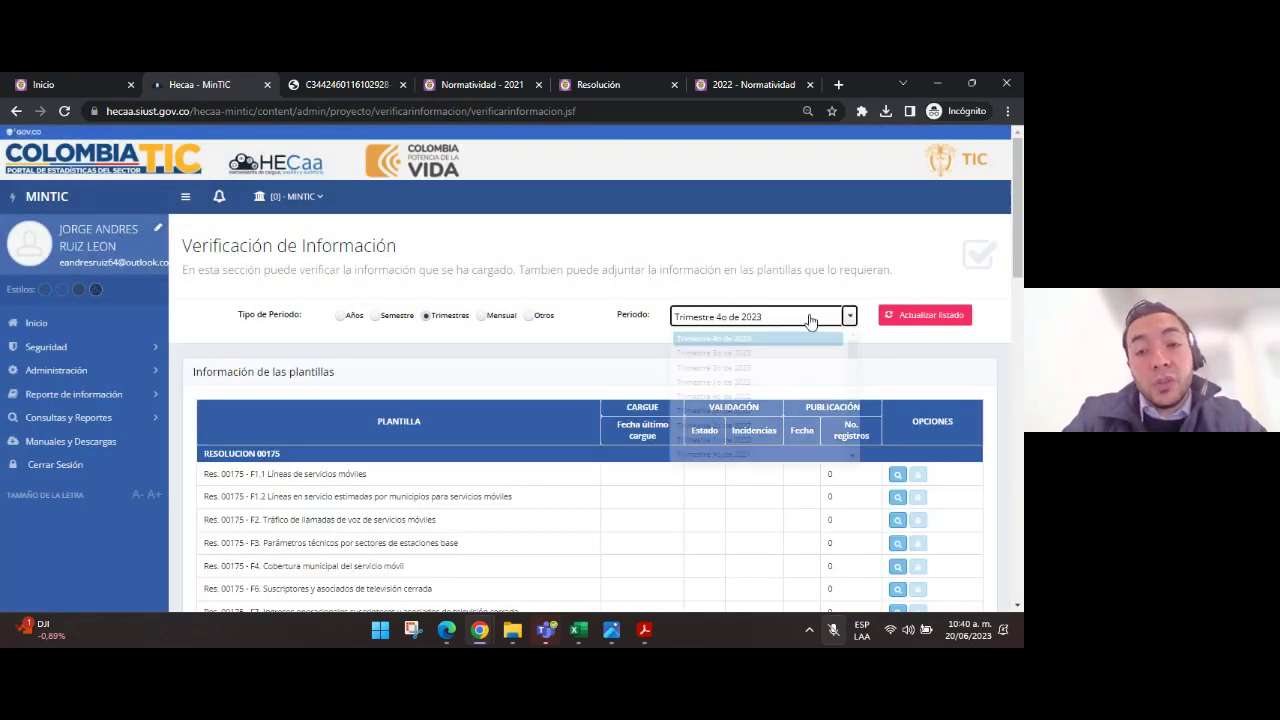
{"action": "left_click", "coordinate": [613, 380]}
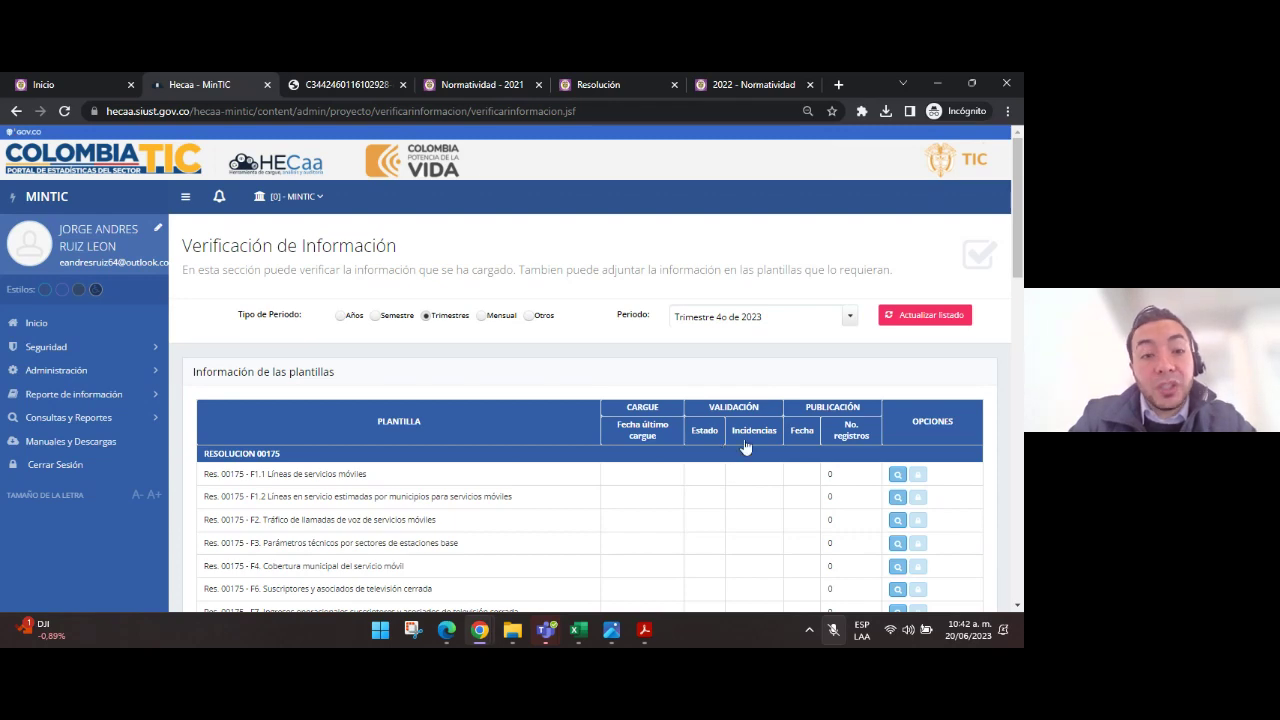
Step: Expand the Reporte de información submenu in the left sidebar
{"action": "scroll", "coordinate": [595, 374], "scroll_direction": "down", "scroll_amount": 3}
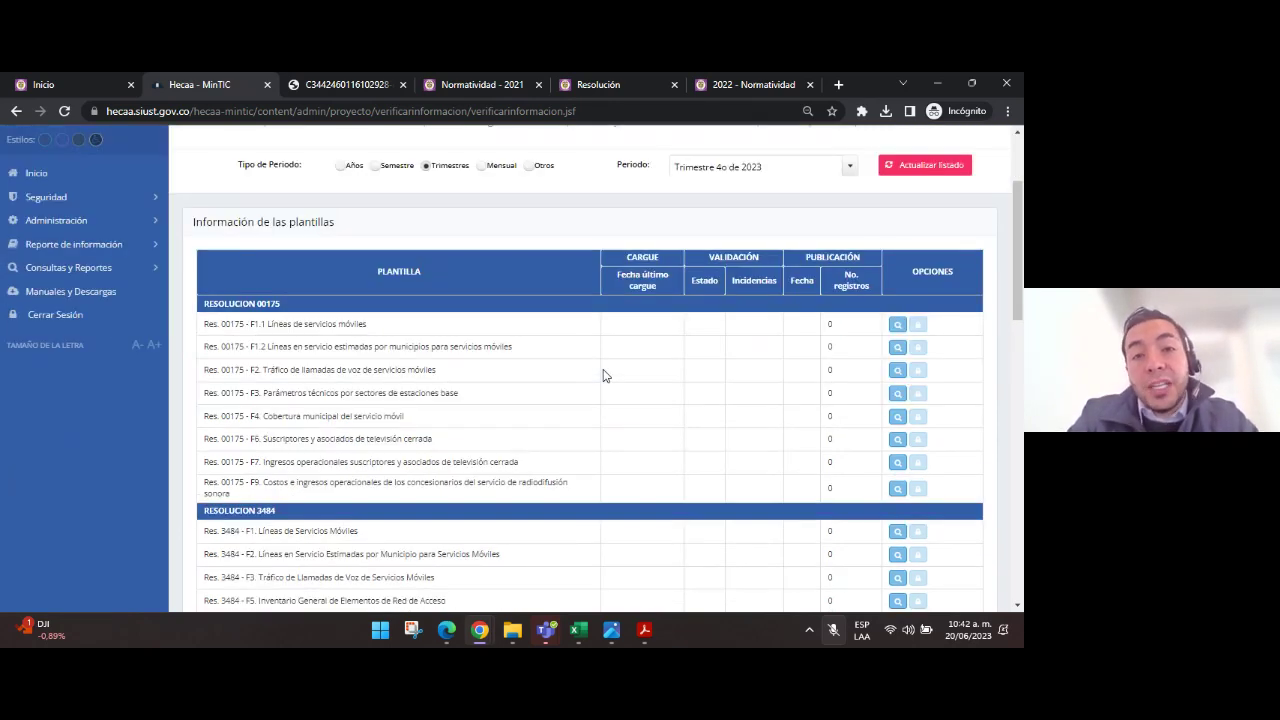
{"action": "scroll", "coordinate": [603, 375], "scroll_direction": "up", "scroll_amount": 1}
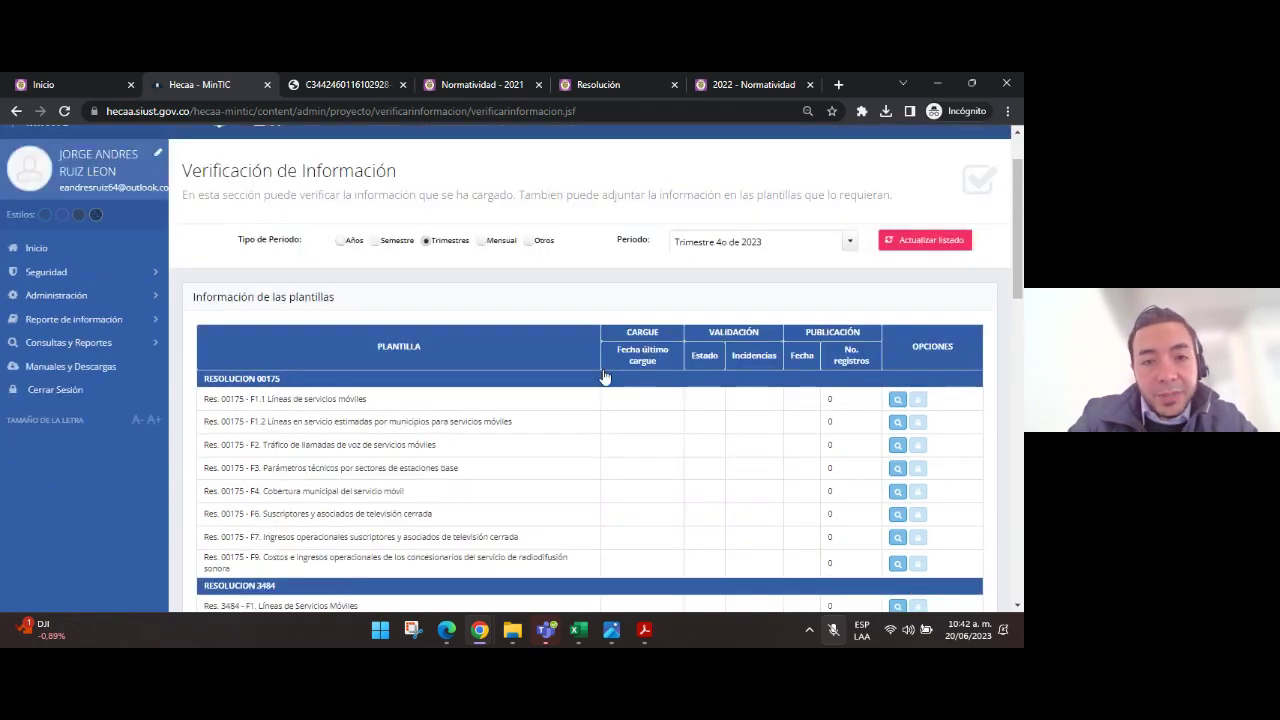
{"action": "left_click", "coordinate": [119, 320]}
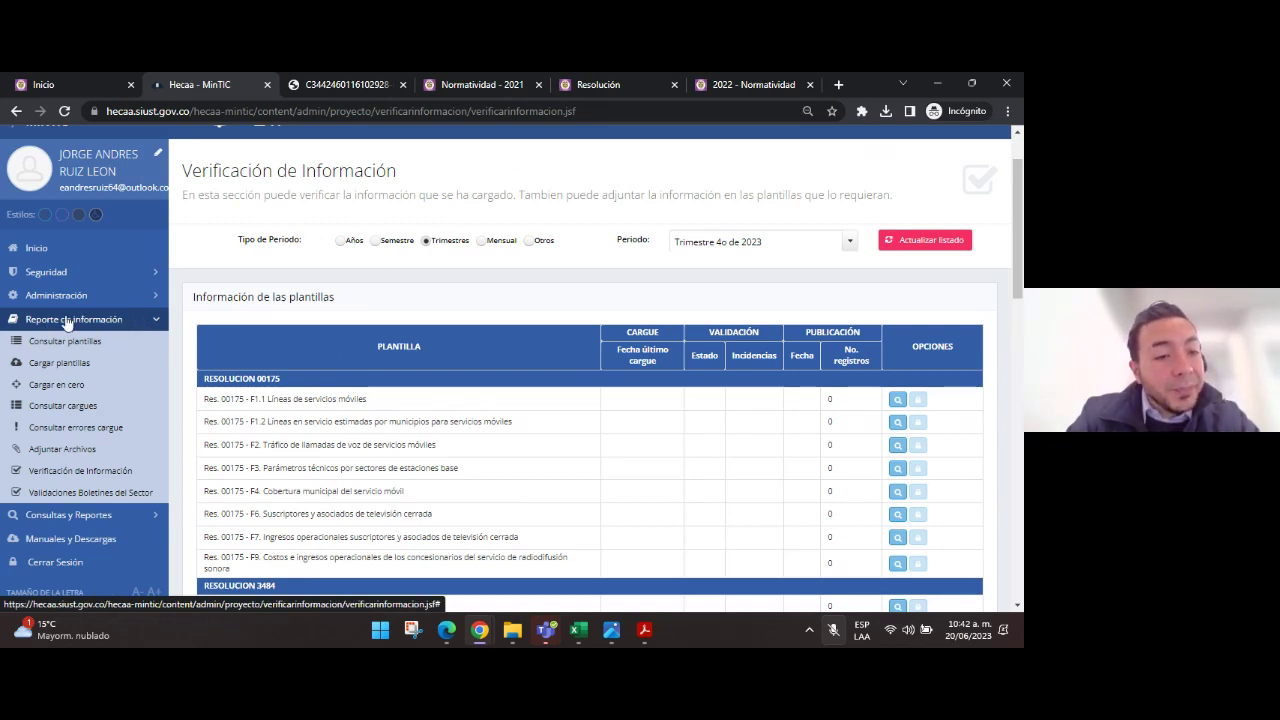
Step: Open 'Validaciones Boletines del Sector' under Reporte de información to check for format inconsistencies
{"action": "left_click", "coordinate": [99, 495]}
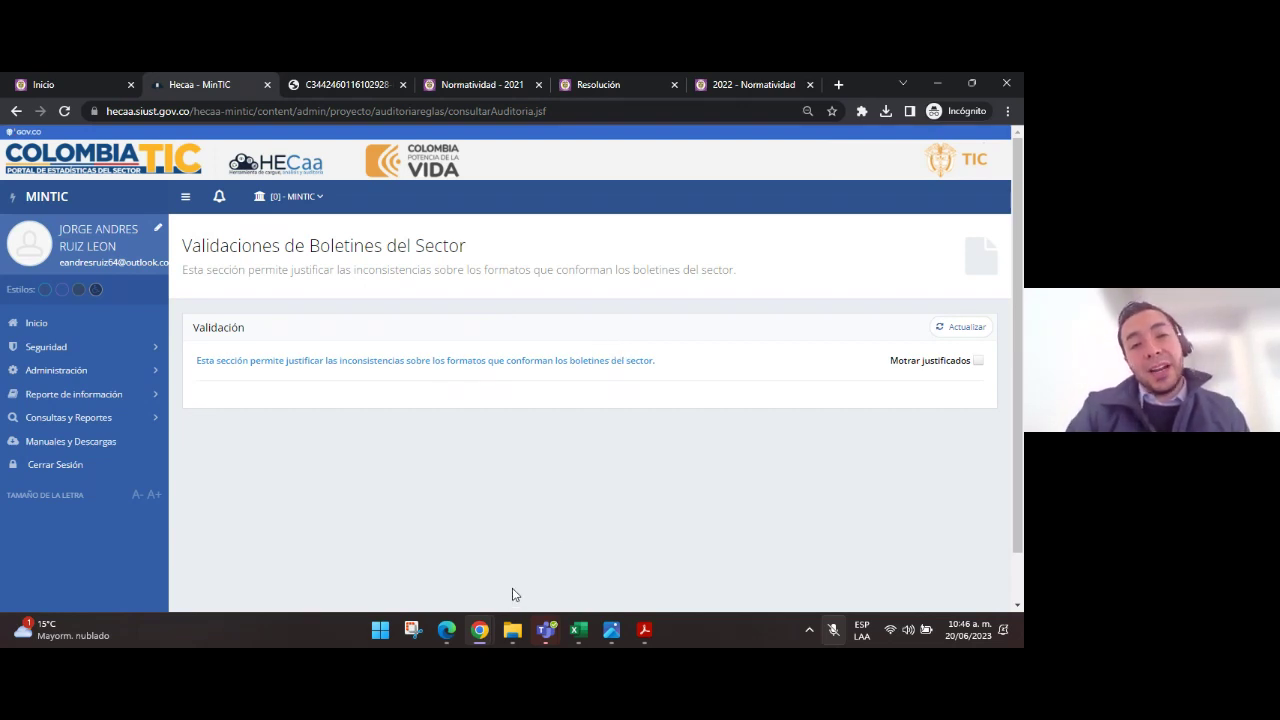
Step: Switch to the Consulta Registro de TIC window and bring up the 01. Directorio sheet
{"action": "mouse_move", "coordinate": [480, 630]}
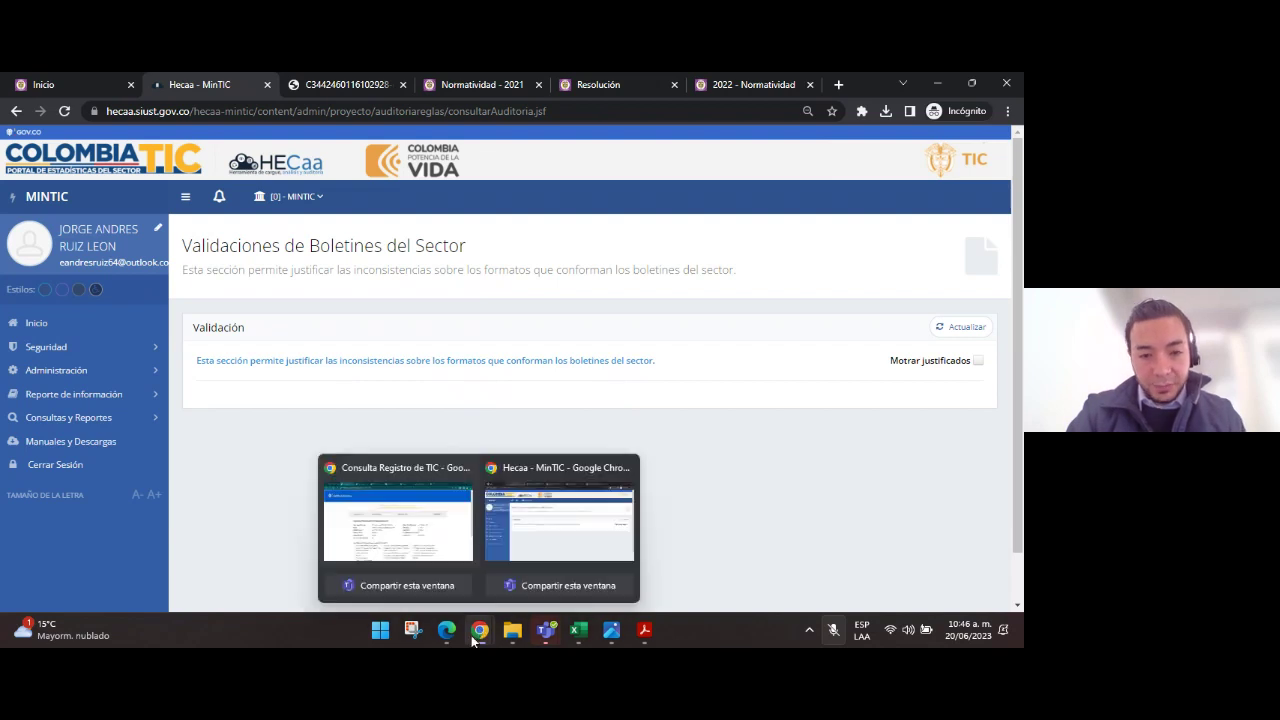
{"action": "left_click", "coordinate": [425, 520]}
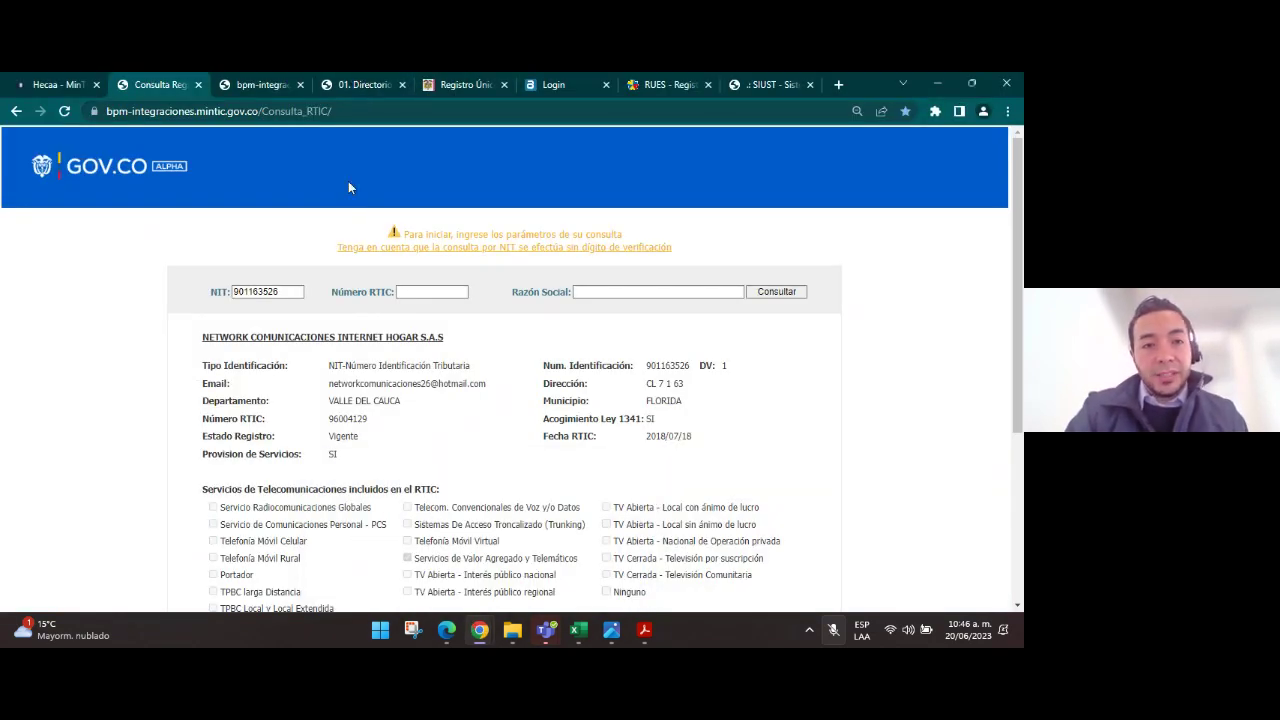
{"action": "left_click", "coordinate": [368, 87]}
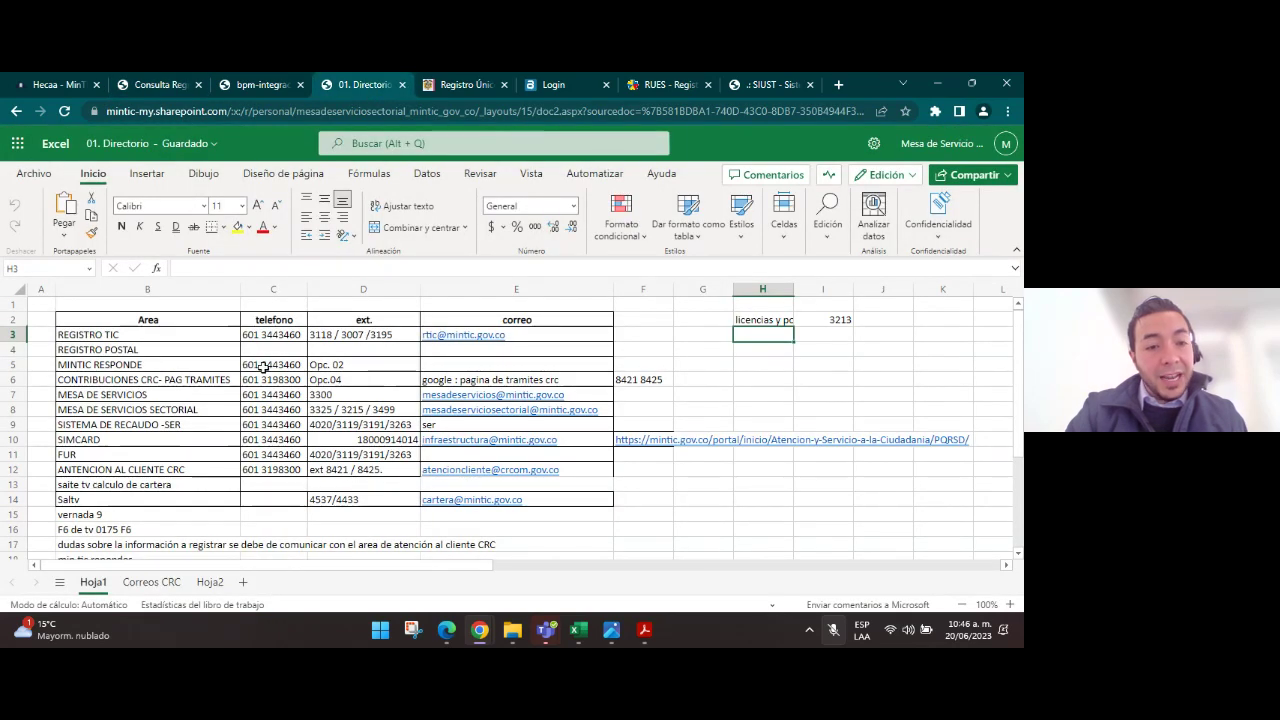
Step: Read the MESA DE SERVICIOS SECTORIAL phone number and extensions in cells B8, C8 and D8
{"action": "left_click", "coordinate": [229, 410]}
{"action": "left_click", "coordinate": [275, 410]}
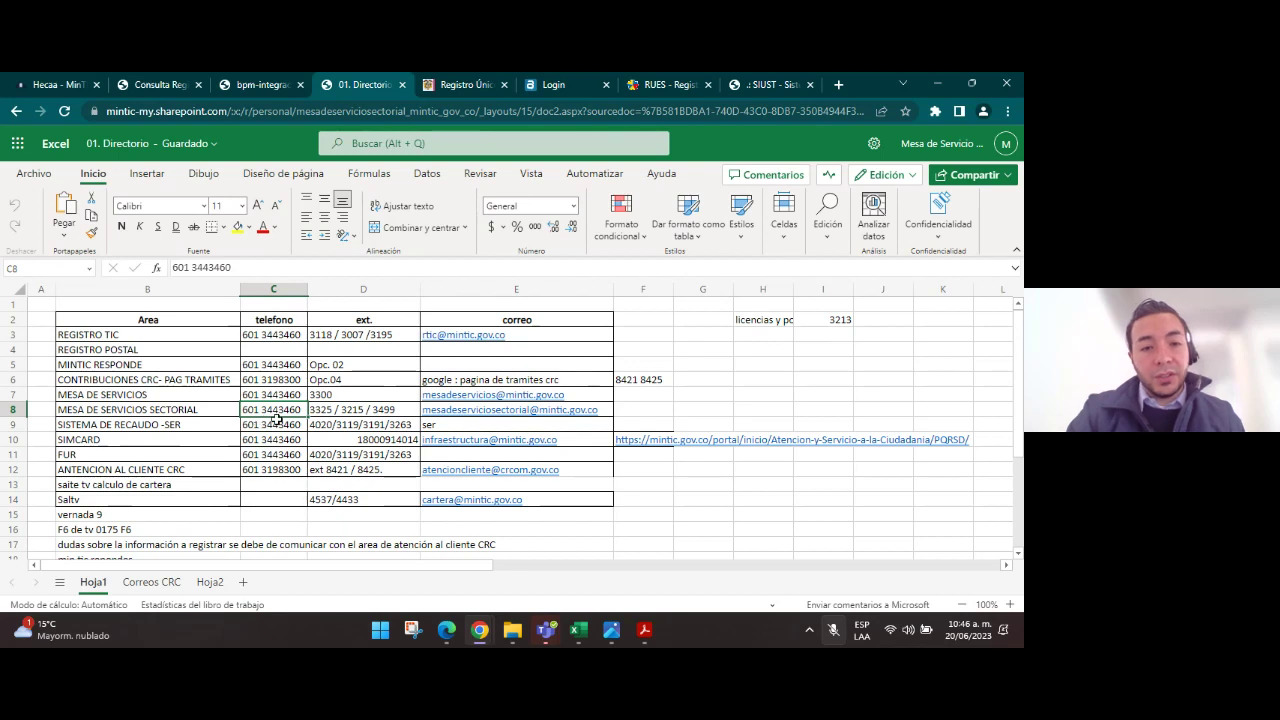
{"action": "left_click", "coordinate": [322, 410]}
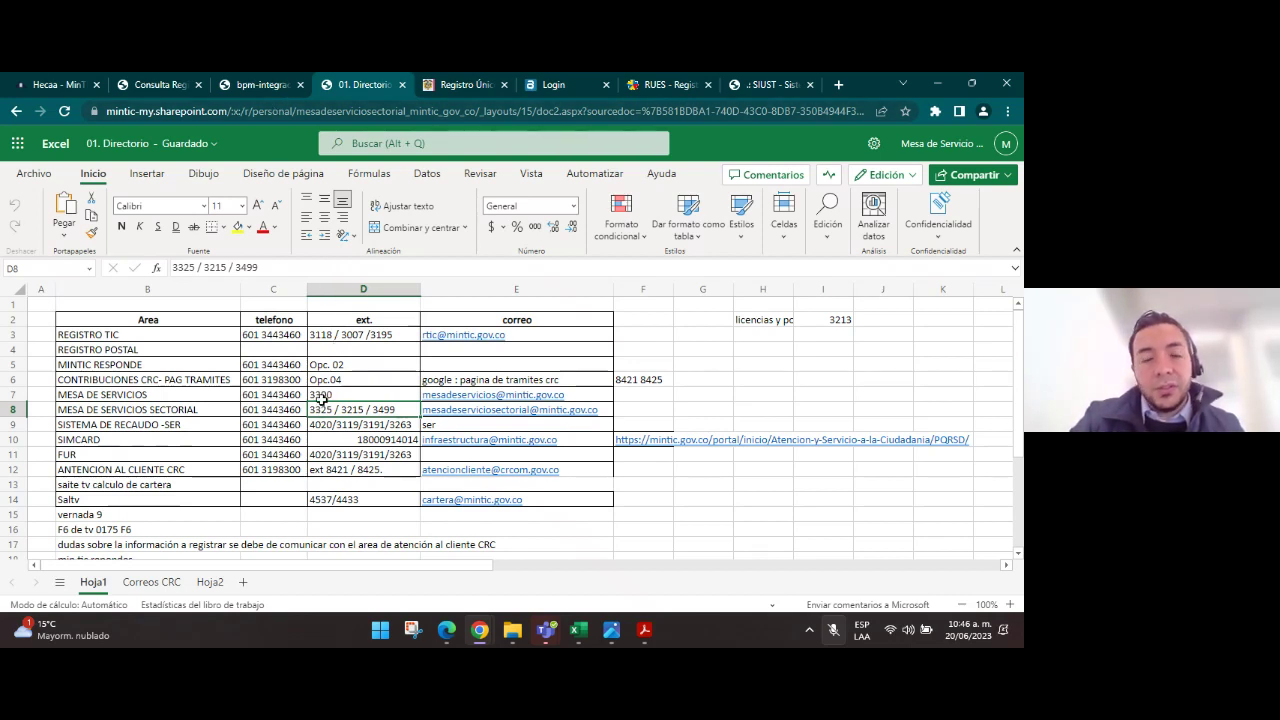
{"action": "scroll", "coordinate": [340, 395], "scroll_direction": "down", "scroll_amount": 2}
{"action": "scroll", "coordinate": [340, 395], "scroll_direction": "up", "scroll_amount": 2}
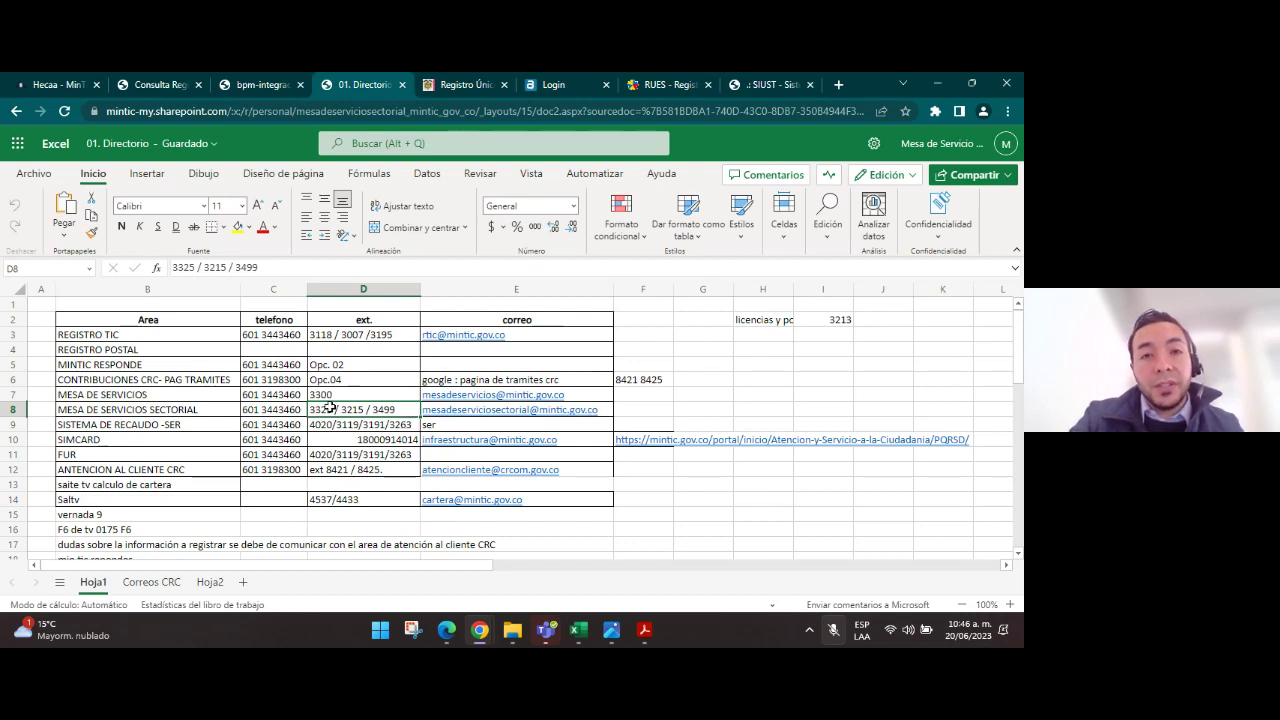
{"action": "left_click", "coordinate": [545, 629]}
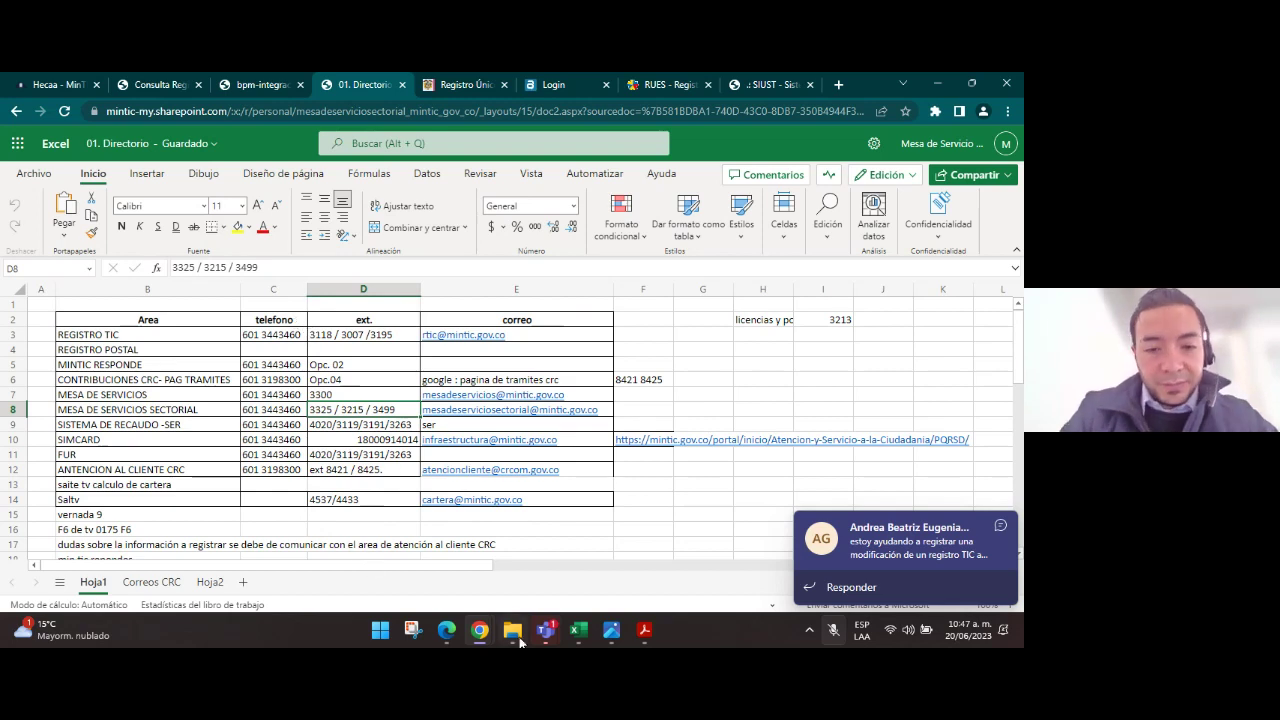
{"action": "mouse_move", "coordinate": [541, 641]}
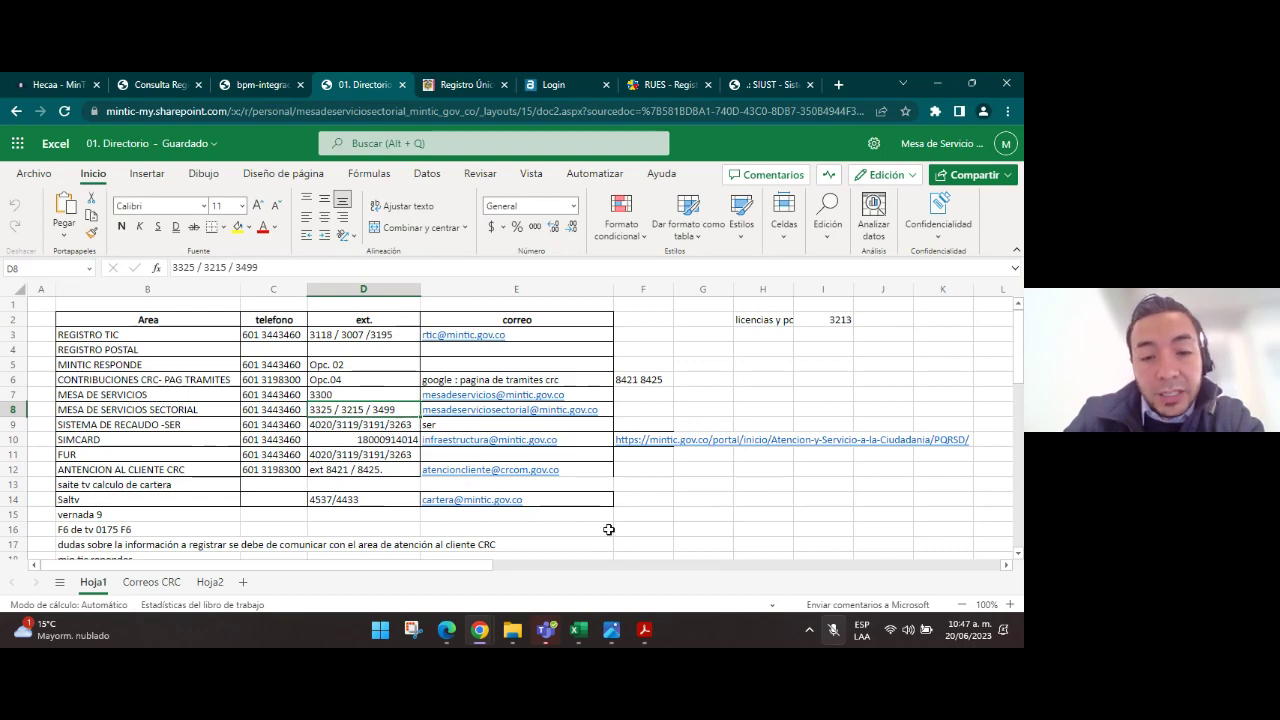
Step: Bring the browser window back and switch to the Resolución reporting-format PDF
{"action": "mouse_move", "coordinate": [482, 630]}
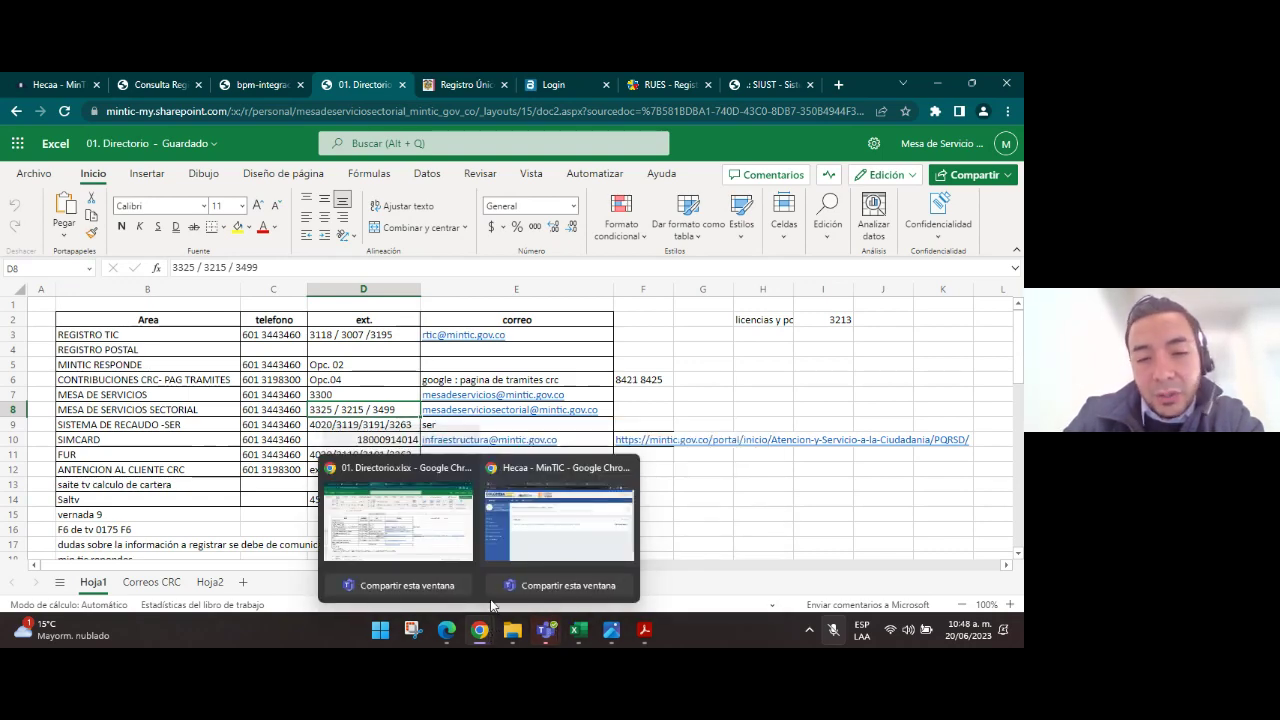
{"action": "left_click", "coordinate": [521, 522]}
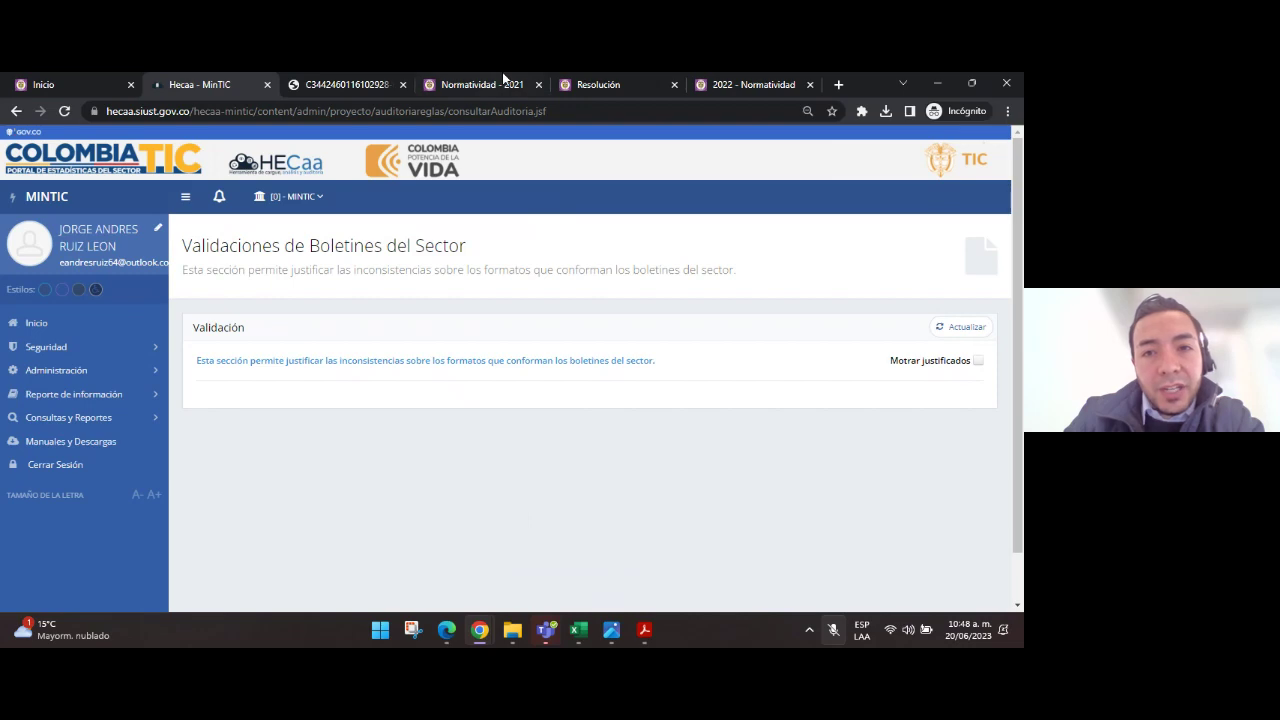
{"action": "left_click", "coordinate": [585, 84]}
Step: Scroll the resolution from page 40 to page 50, where the FORMATO T.2.4 heading appears
{"action": "scroll", "coordinate": [580, 430], "scroll_direction": "down", "scroll_amount": 20}
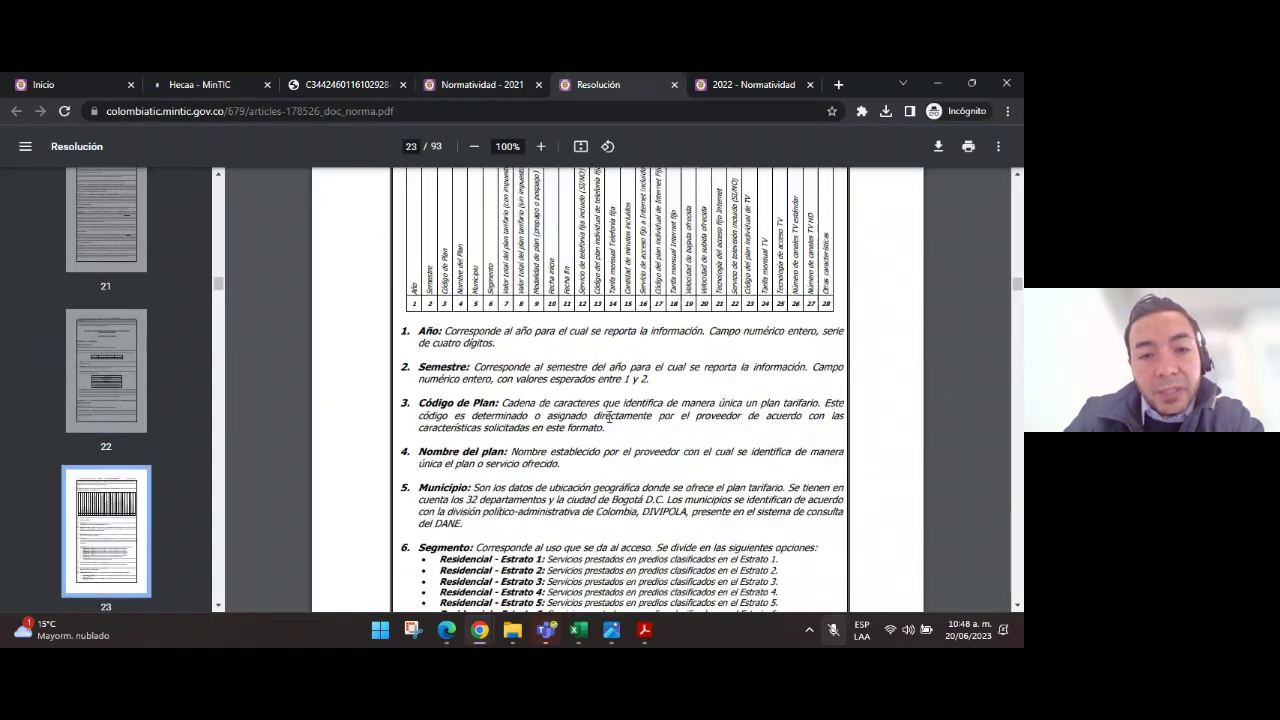
{"action": "scroll", "coordinate": [617, 407], "scroll_direction": "down", "scroll_amount": 15}
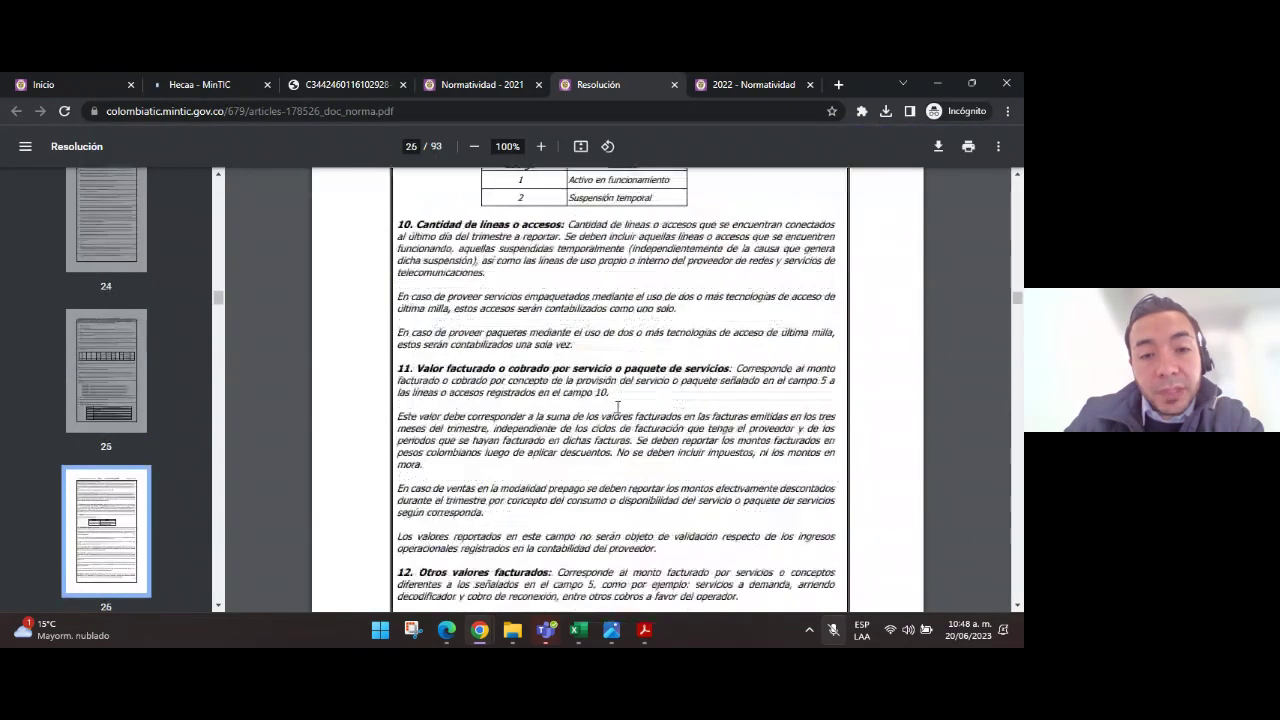
{"action": "scroll", "coordinate": [617, 407], "scroll_direction": "down", "scroll_amount": 20}
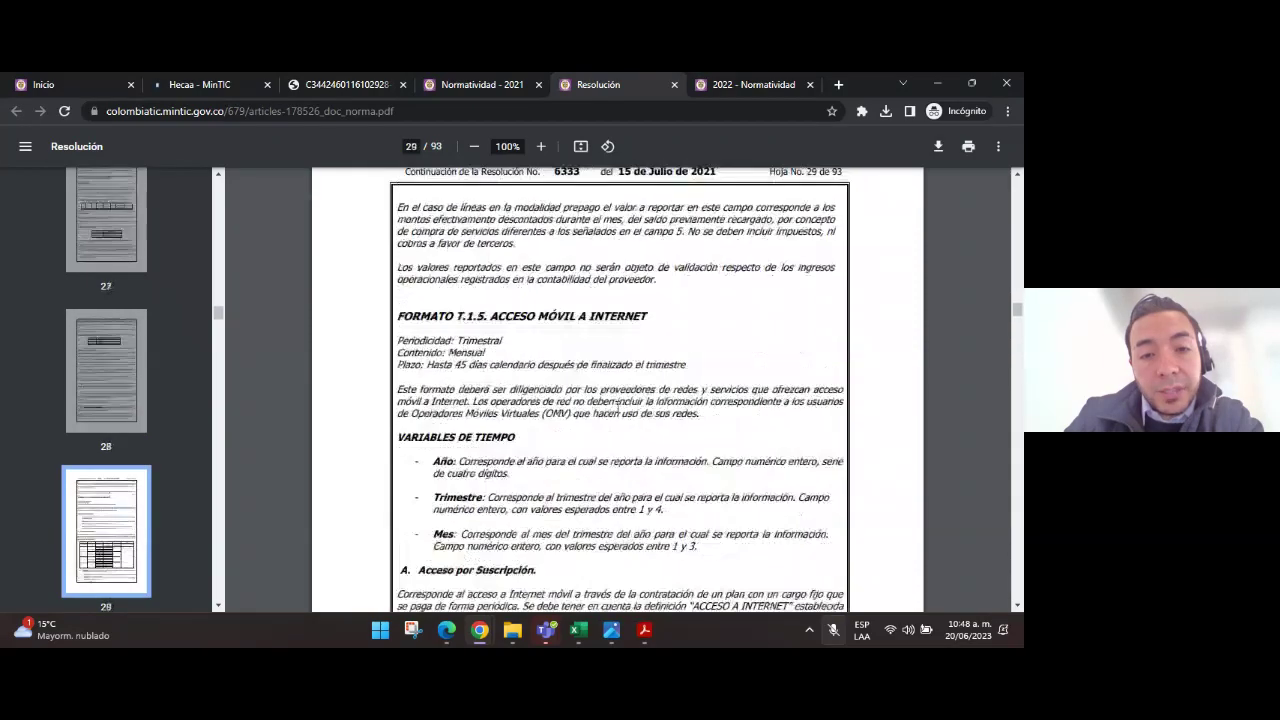
{"action": "scroll", "coordinate": [617, 407], "scroll_direction": "down", "scroll_amount": 11}
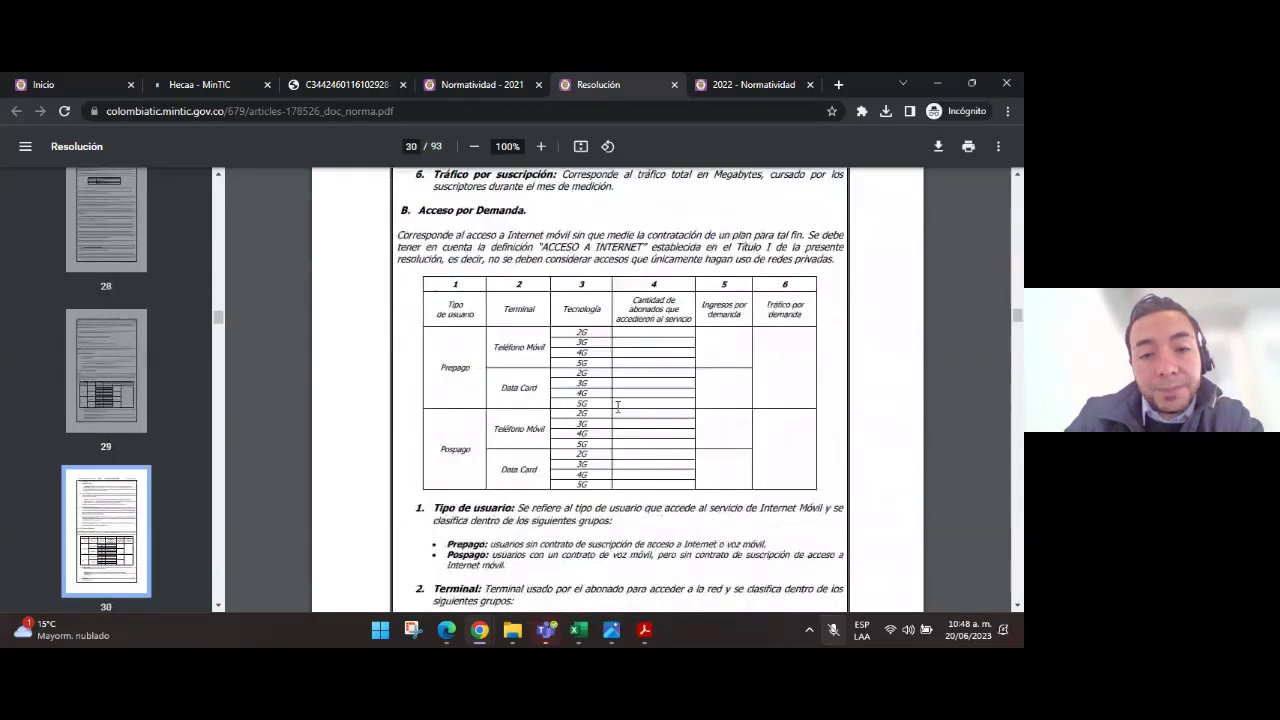
{"action": "scroll", "coordinate": [617, 407], "scroll_direction": "down", "scroll_amount": 15}
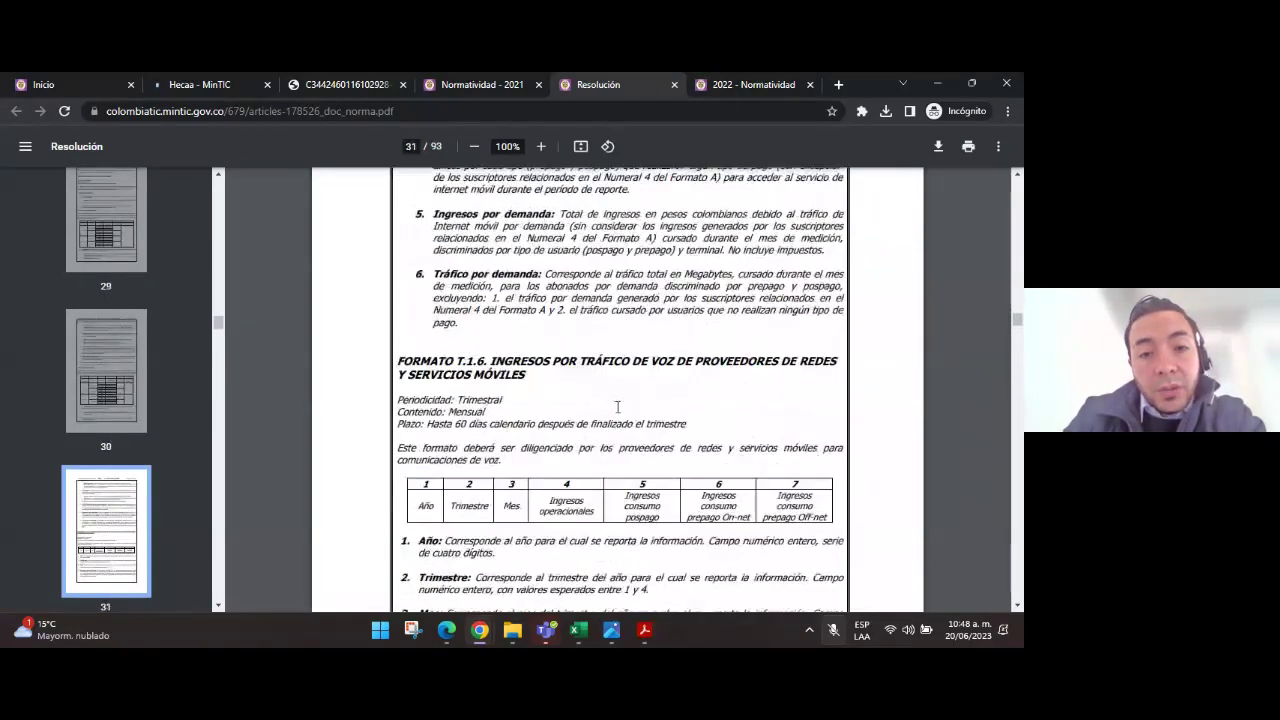
{"action": "scroll", "coordinate": [617, 407], "scroll_direction": "down", "scroll_amount": 3}
{"action": "scroll", "coordinate": [617, 407], "scroll_direction": "up", "scroll_amount": 4}
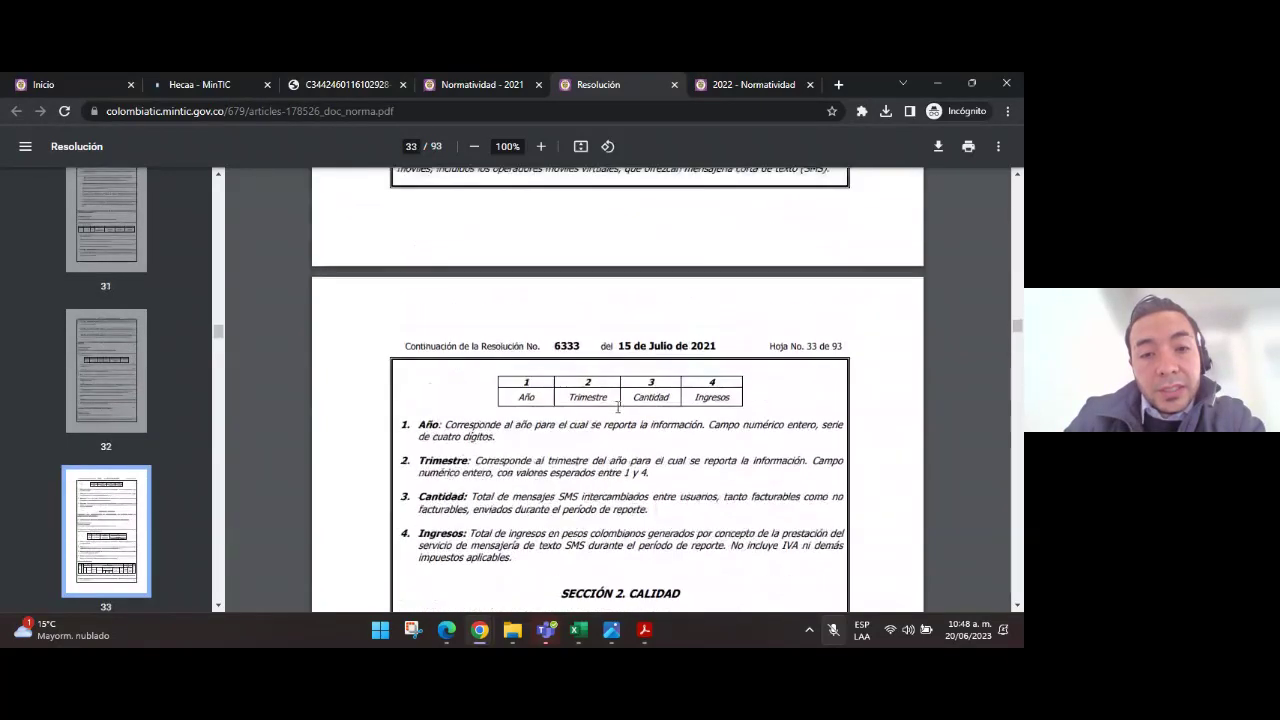
{"action": "scroll", "coordinate": [617, 407], "scroll_direction": "down", "scroll_amount": 8}
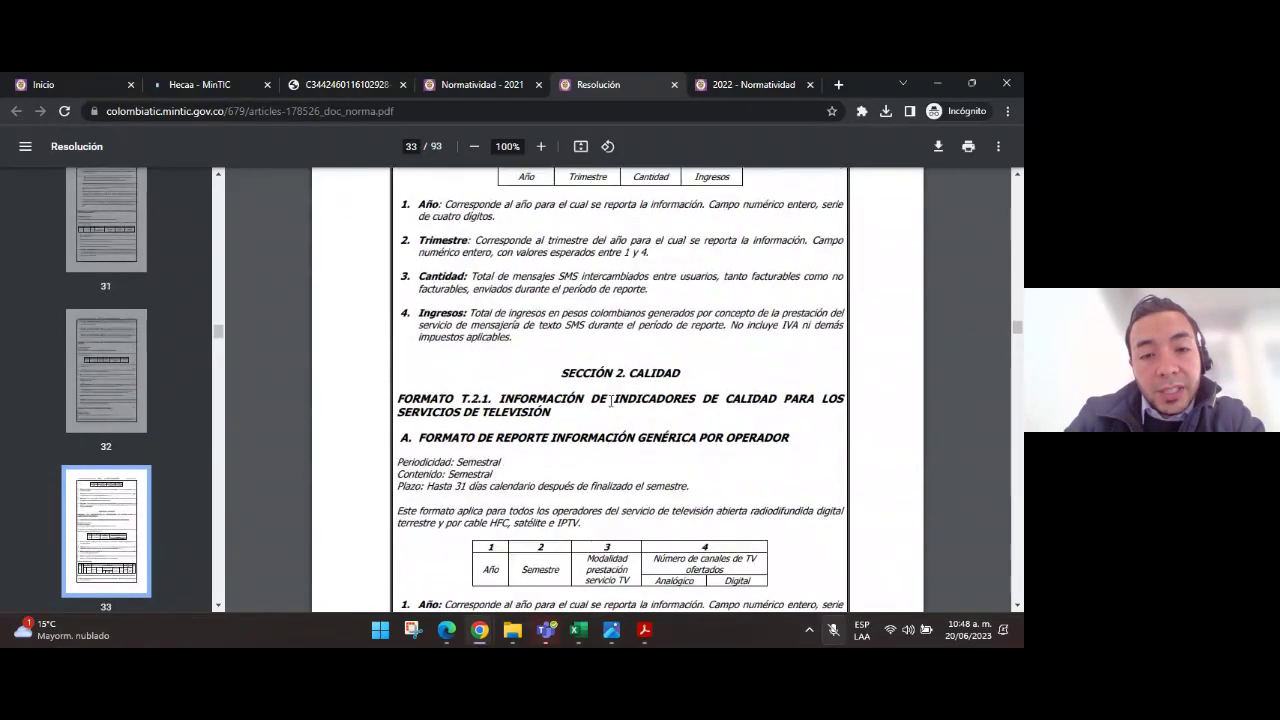
{"action": "scroll", "coordinate": [617, 400], "scroll_direction": "down", "scroll_amount": 2}
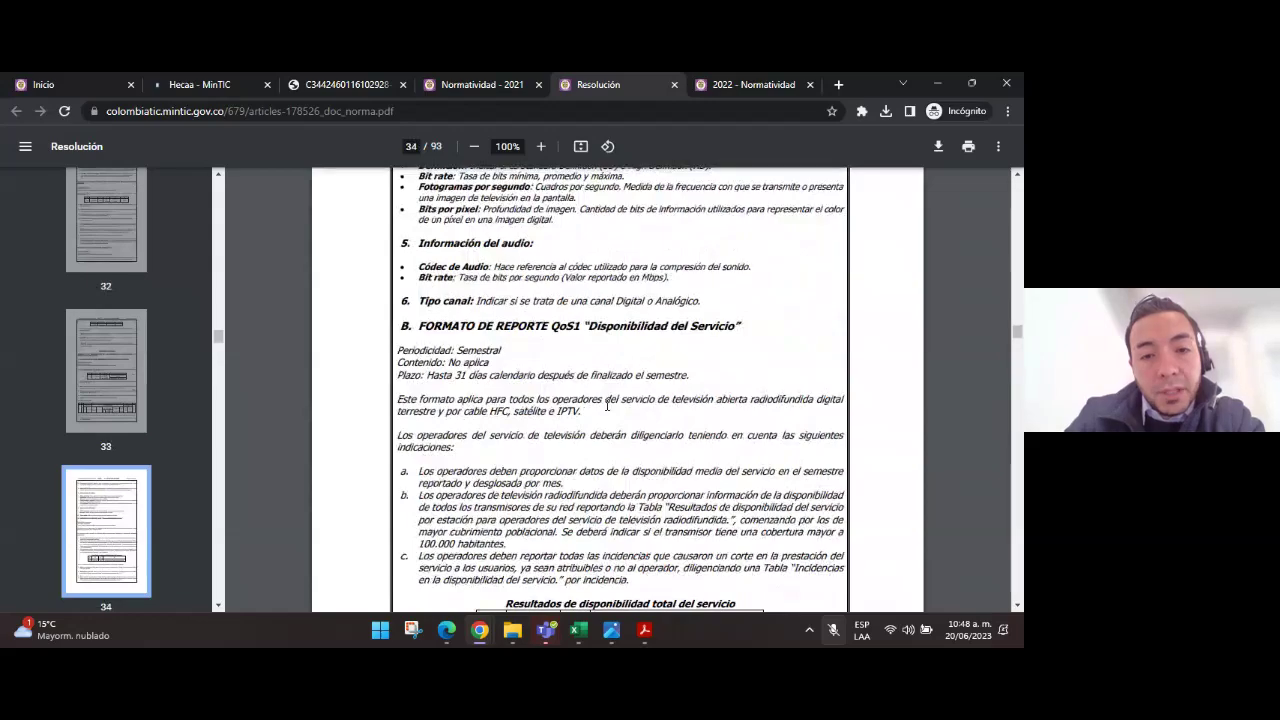
{"action": "scroll", "coordinate": [617, 405], "scroll_direction": "down", "scroll_amount": 5}
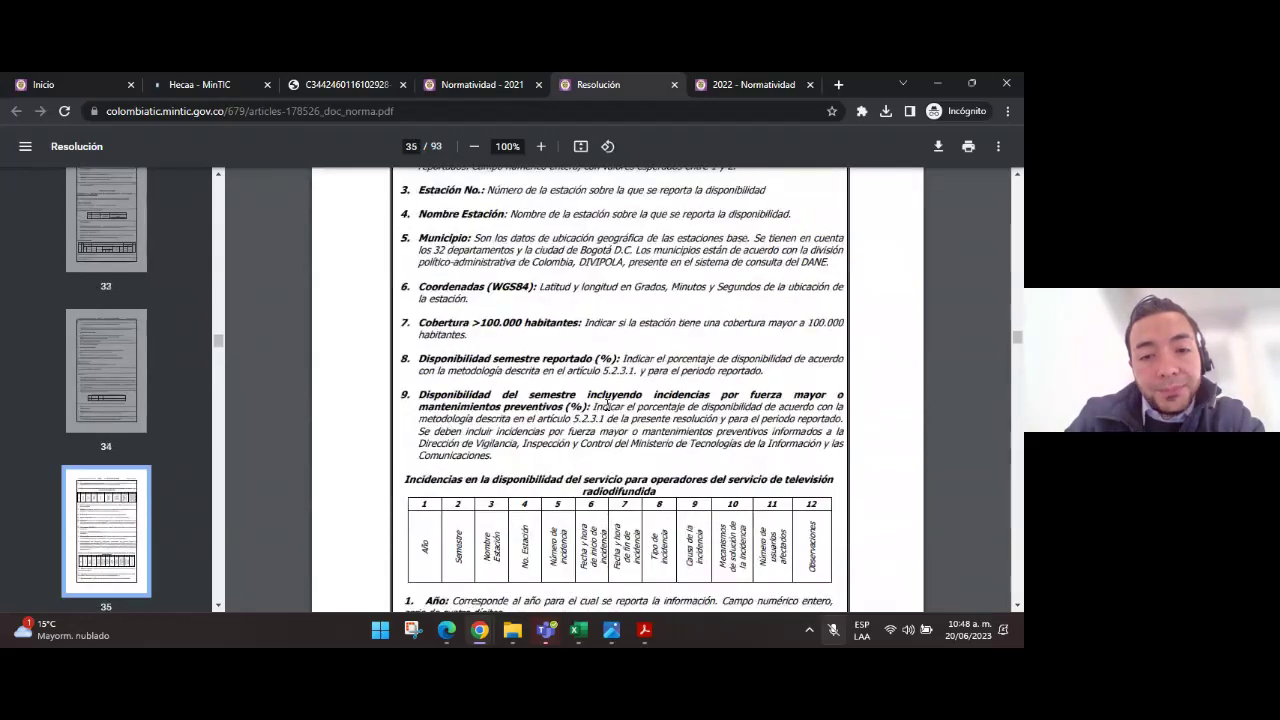
{"action": "scroll", "coordinate": [606, 404], "scroll_direction": "down", "scroll_amount": 15}
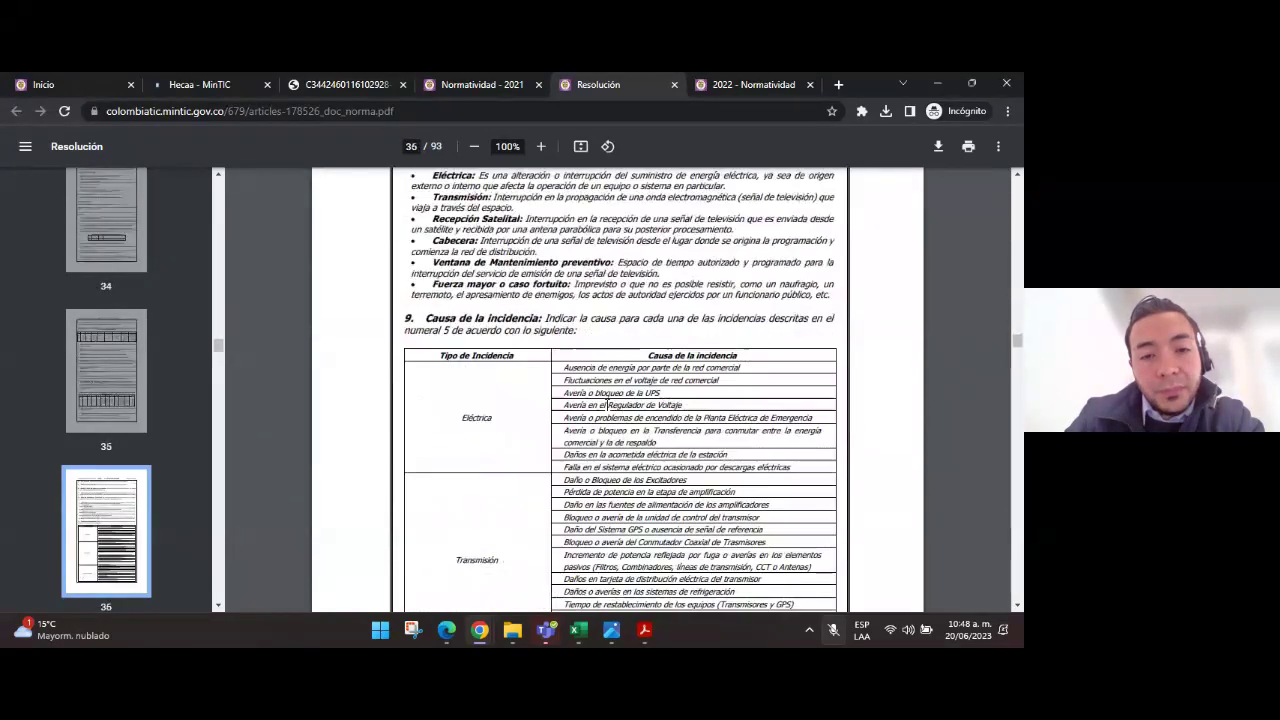
{"action": "scroll", "coordinate": [606, 404], "scroll_direction": "down", "scroll_amount": 15}
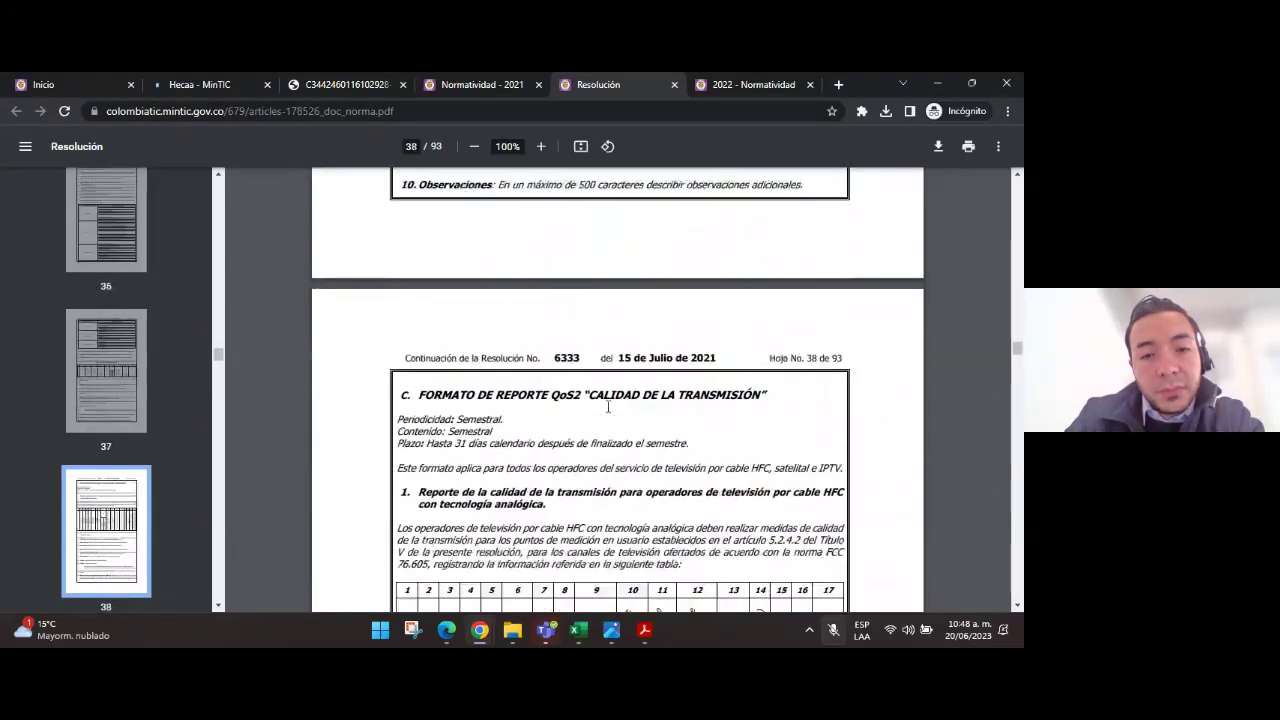
{"action": "scroll", "coordinate": [607, 405], "scroll_direction": "down", "scroll_amount": 15}
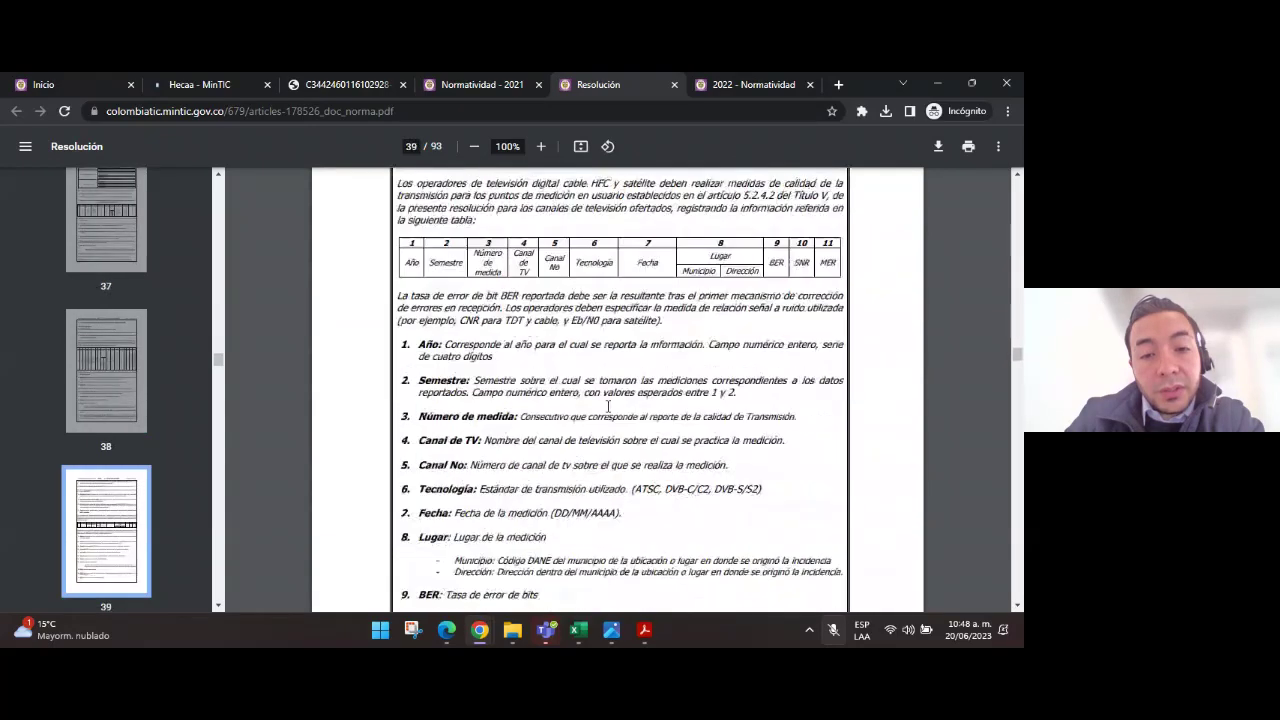
{"action": "scroll", "coordinate": [607, 405], "scroll_direction": "down", "scroll_amount": 15}
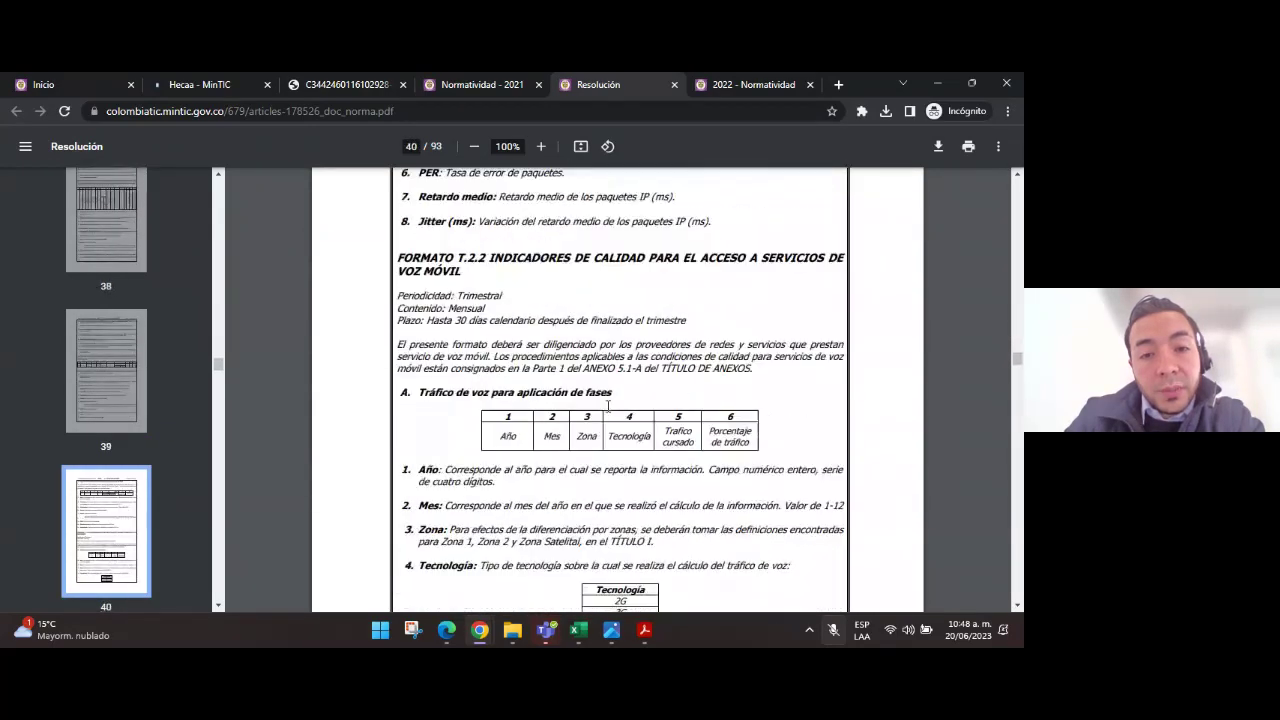
{"action": "scroll", "coordinate": [607, 405], "scroll_direction": "down", "scroll_amount": 15}
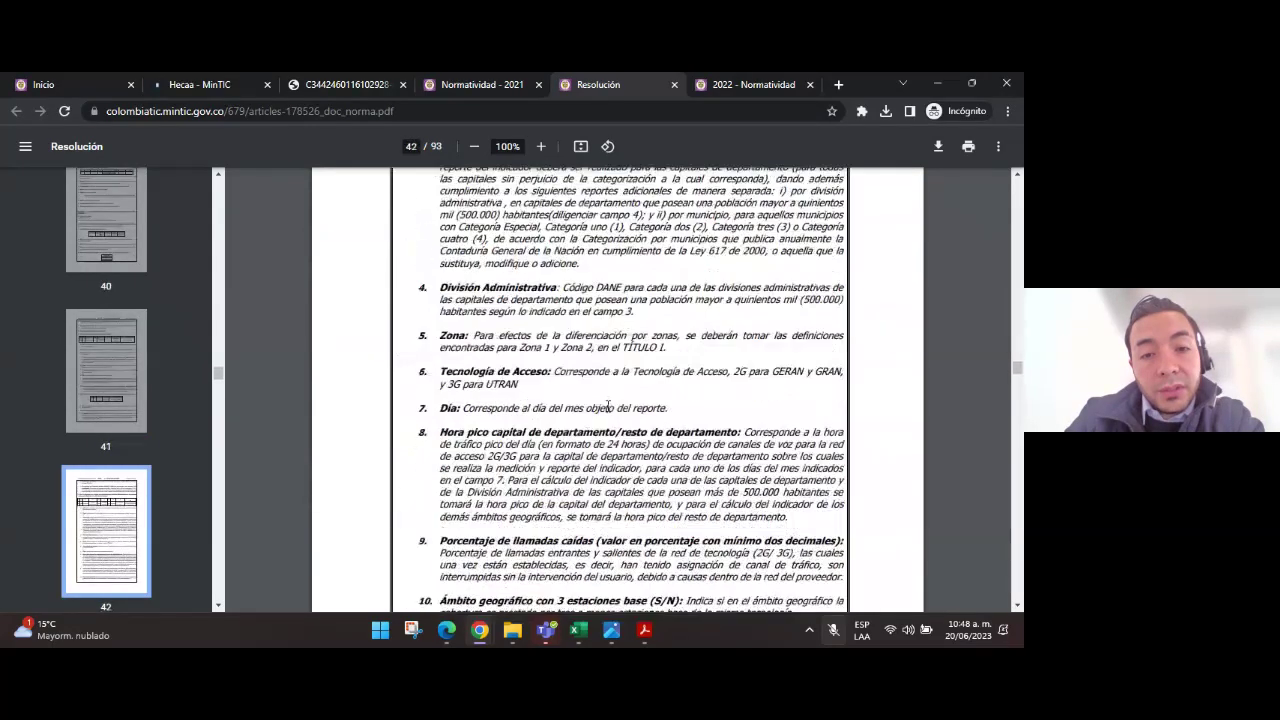
{"action": "scroll", "coordinate": [607, 405], "scroll_direction": "down", "scroll_amount": 15}
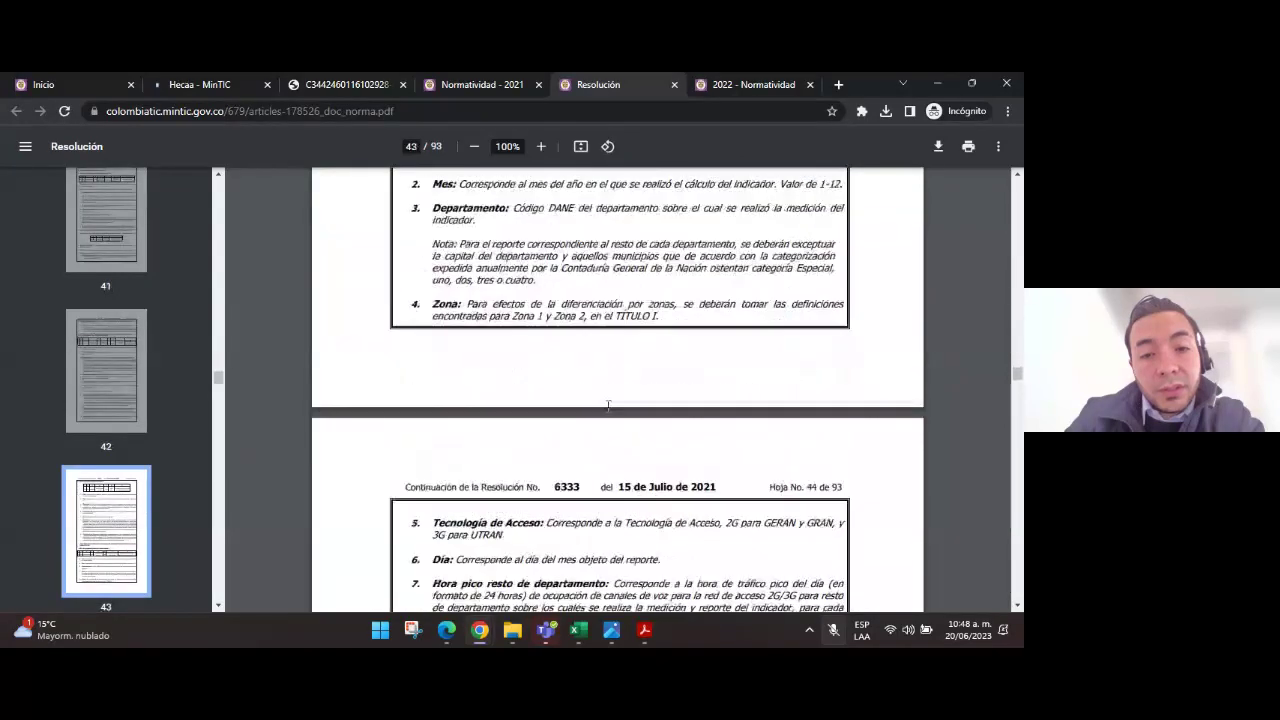
{"action": "scroll", "coordinate": [607, 405], "scroll_direction": "down", "scroll_amount": 15}
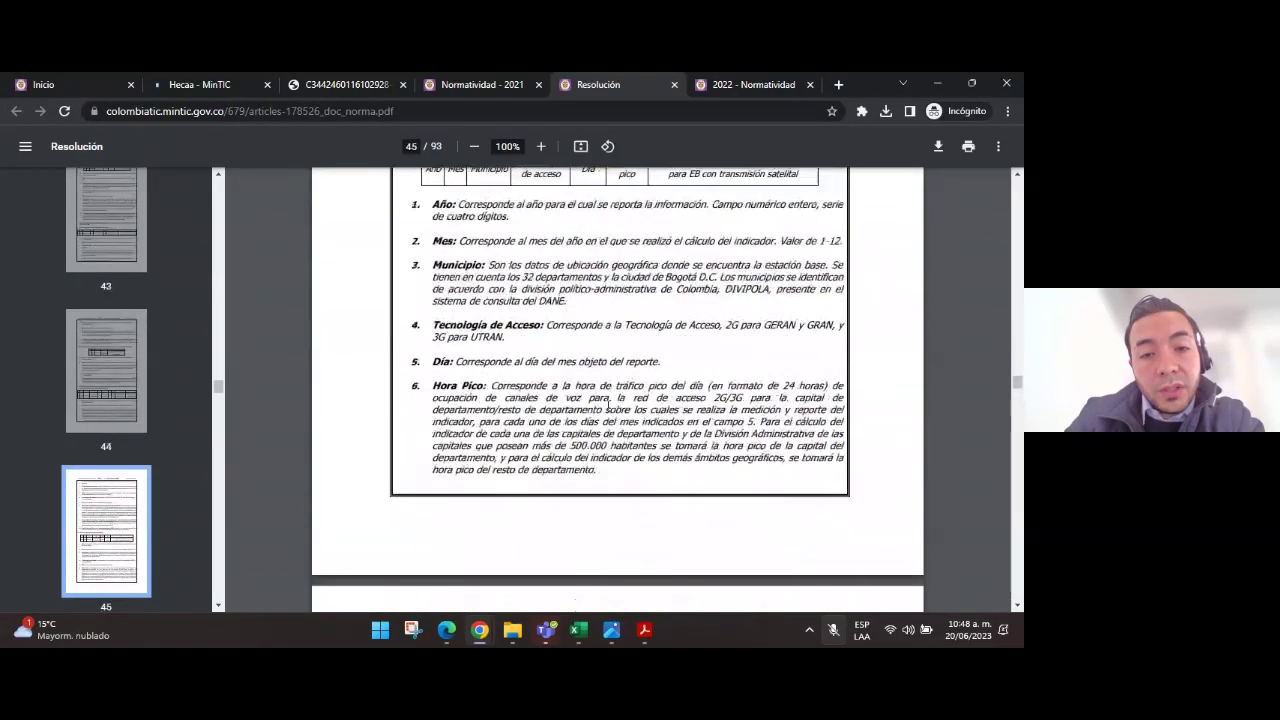
{"action": "scroll", "coordinate": [607, 405], "scroll_direction": "down", "scroll_amount": 15}
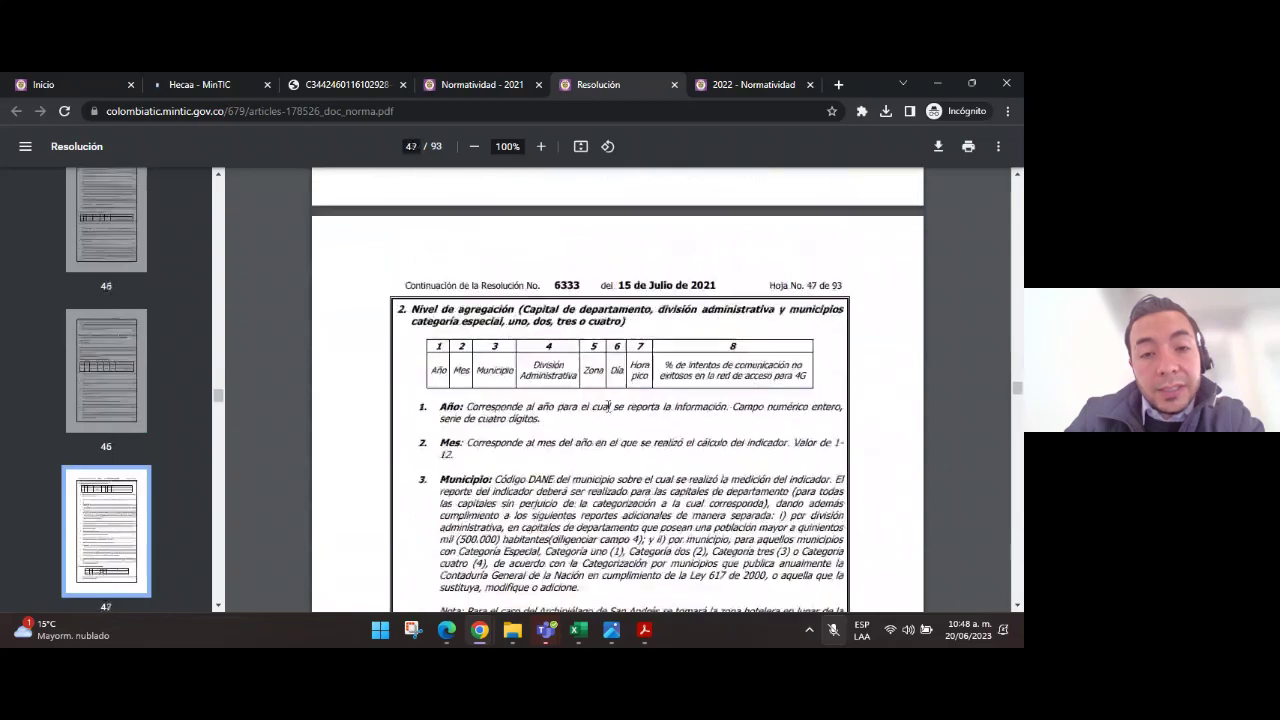
{"action": "scroll", "coordinate": [607, 405], "scroll_direction": "down", "scroll_amount": 3}
{"action": "scroll", "coordinate": [607, 405], "scroll_direction": "up", "scroll_amount": 5}
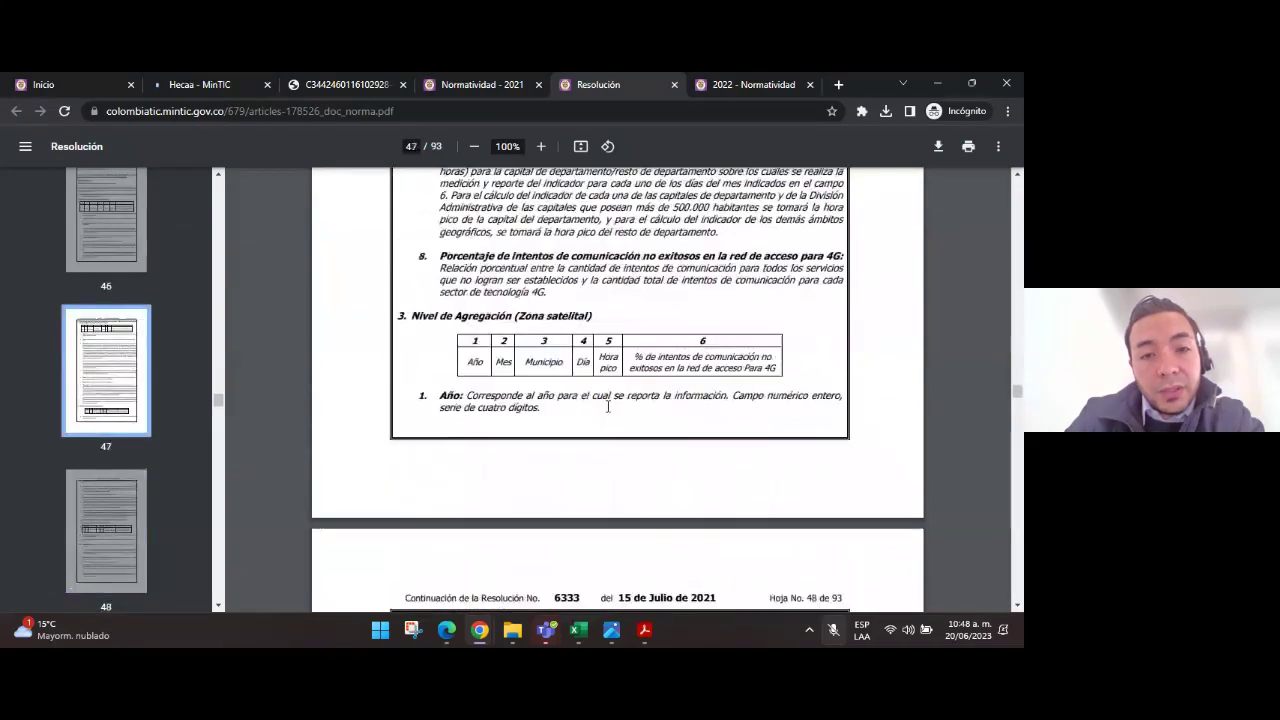
{"action": "scroll", "coordinate": [607, 405], "scroll_direction": "down", "scroll_amount": 4}
{"action": "scroll", "coordinate": [607, 405], "scroll_direction": "down", "scroll_amount": 12}
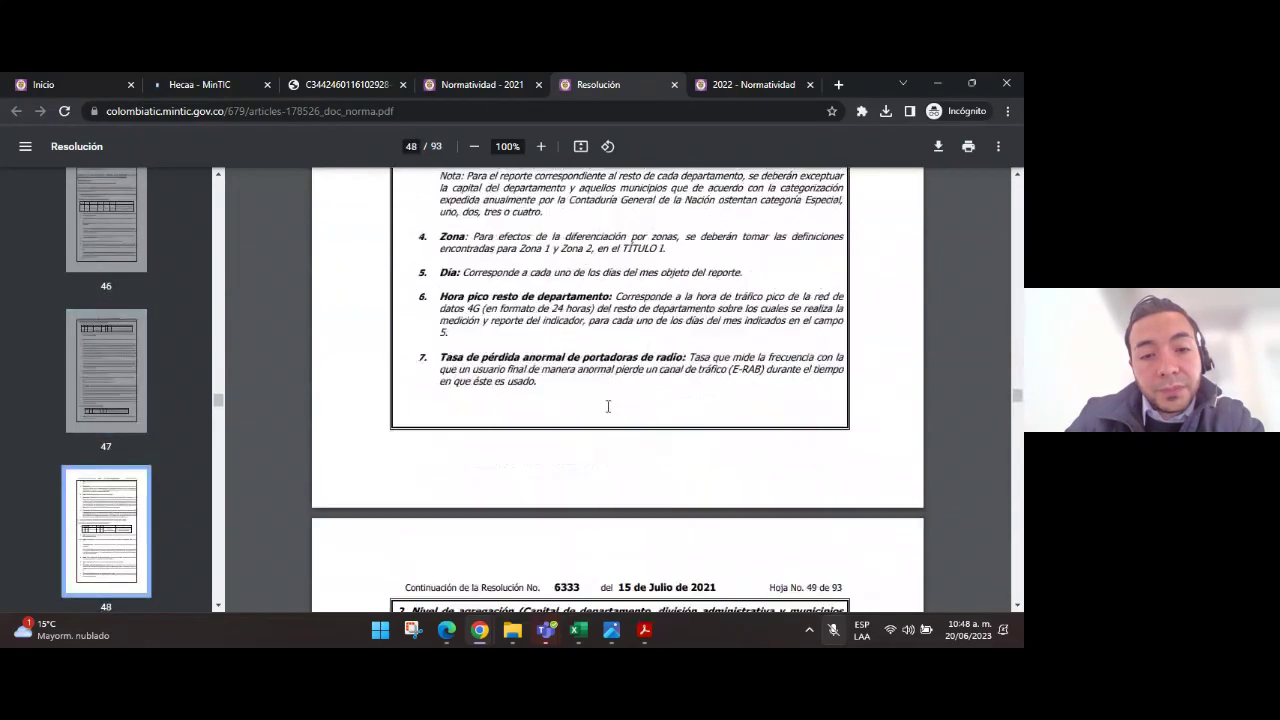
{"action": "scroll", "coordinate": [607, 405], "scroll_direction": "down", "scroll_amount": 12}
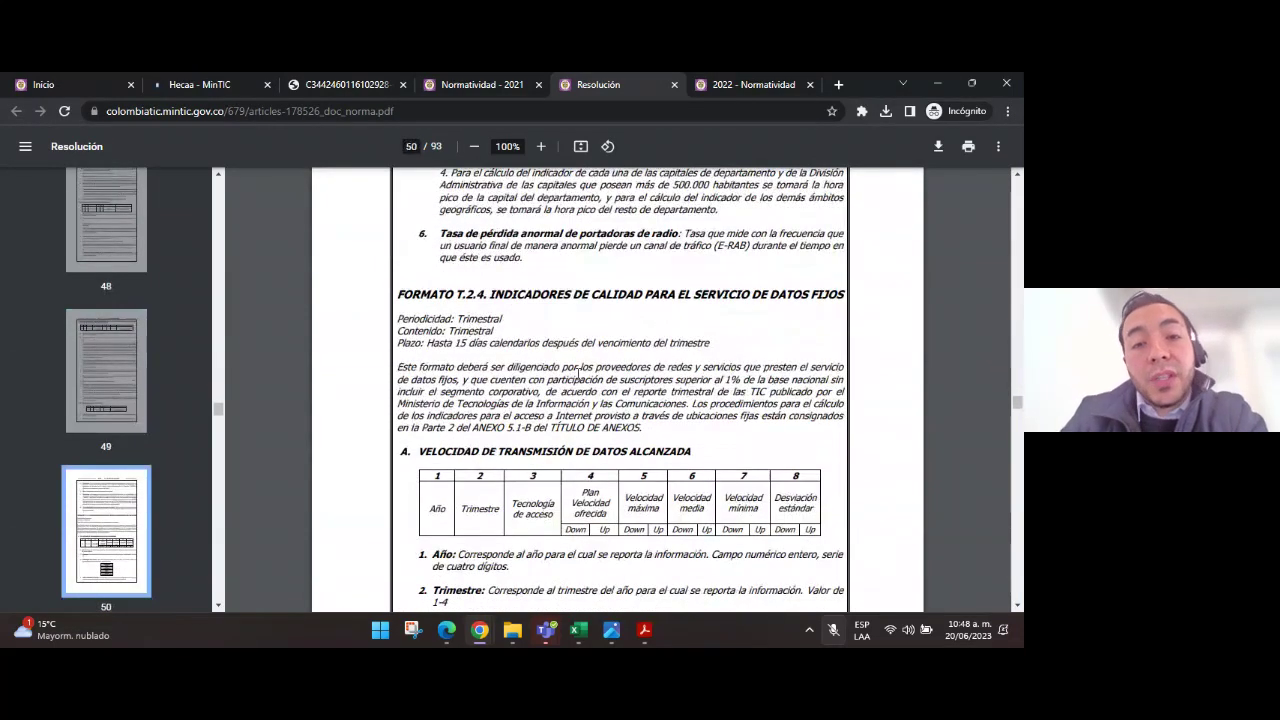
{"action": "scroll", "coordinate": [582, 369], "scroll_direction": "down", "scroll_amount": 2}
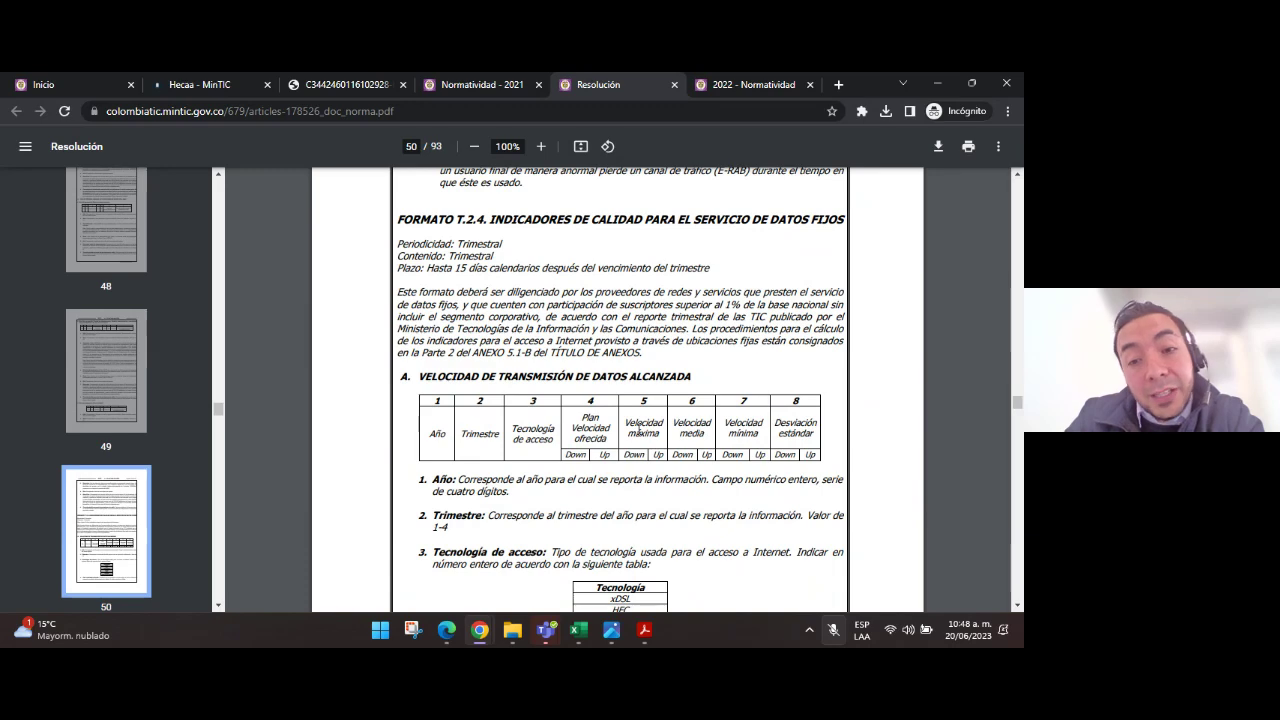
{"action": "scroll", "coordinate": [642, 431], "scroll_direction": "down", "scroll_amount": 1}
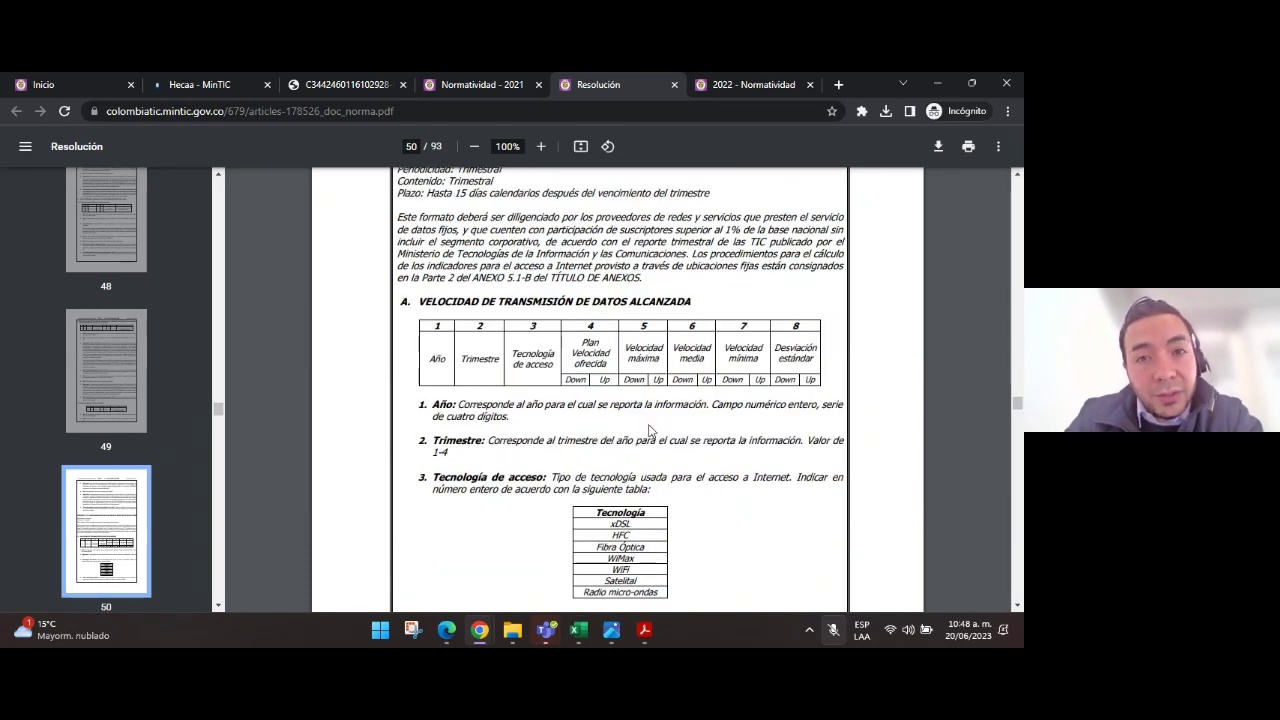
{"action": "scroll", "coordinate": [650, 430], "scroll_direction": "up", "scroll_amount": 1}
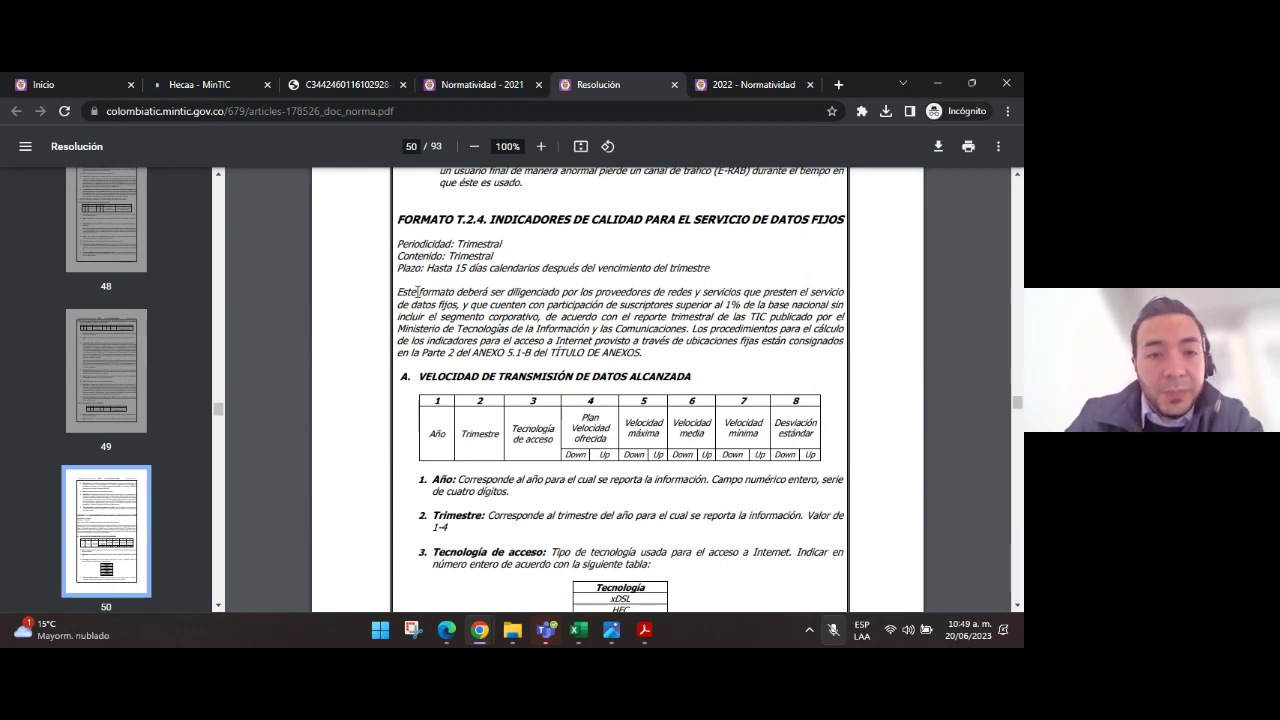
{"action": "left_click_drag", "start_coordinate": [414, 291], "coordinate": [457, 305]}
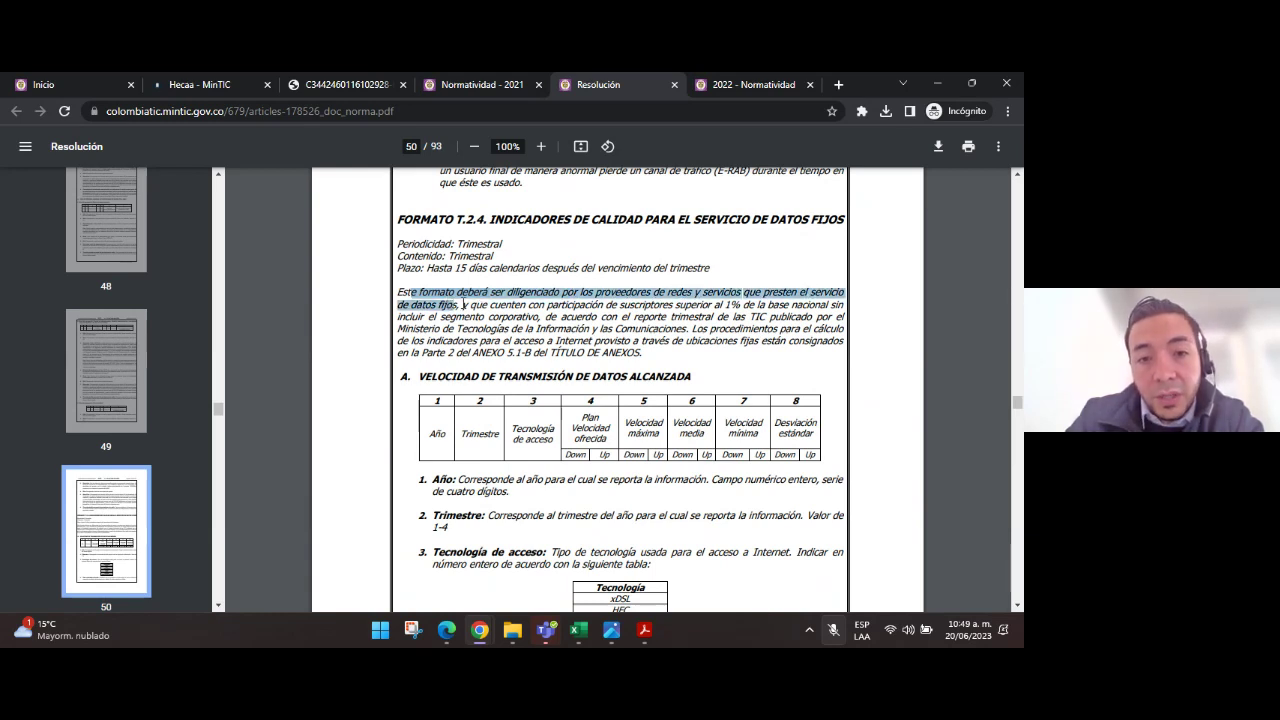
{"action": "left_click_drag", "start_coordinate": [470, 305], "coordinate": [756, 306]}
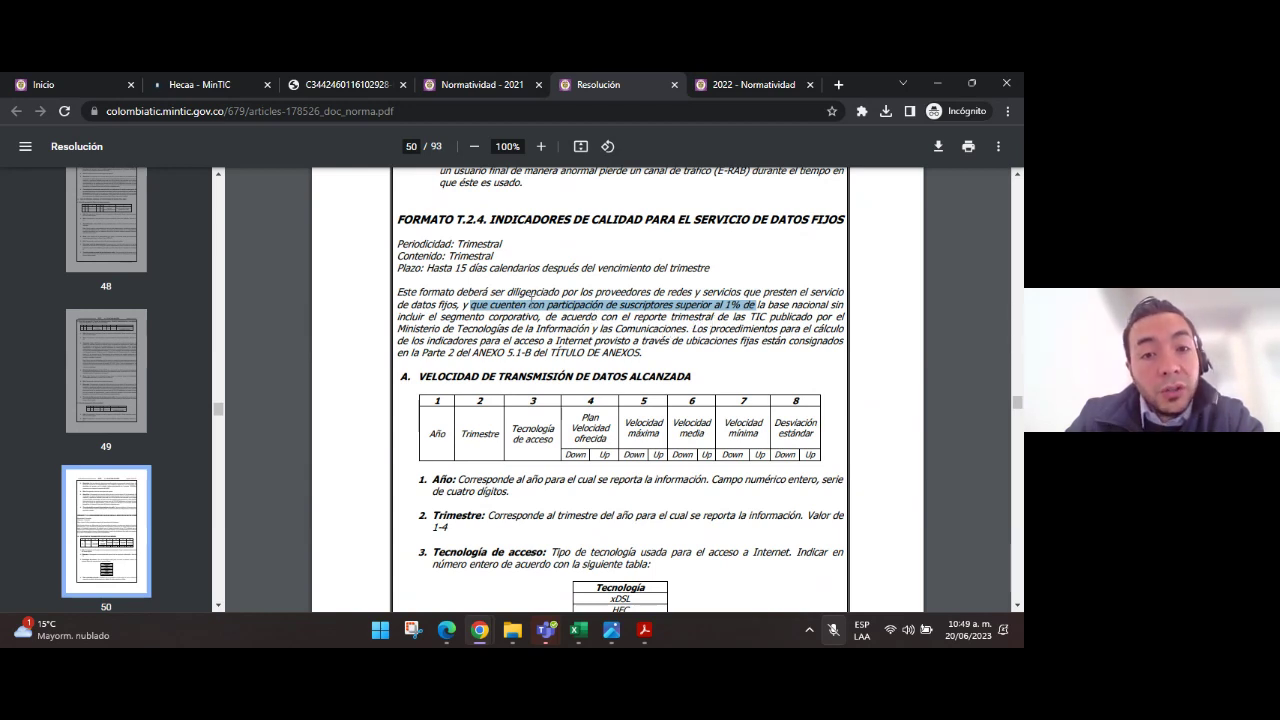
{"action": "left_click", "coordinate": [548, 307]}
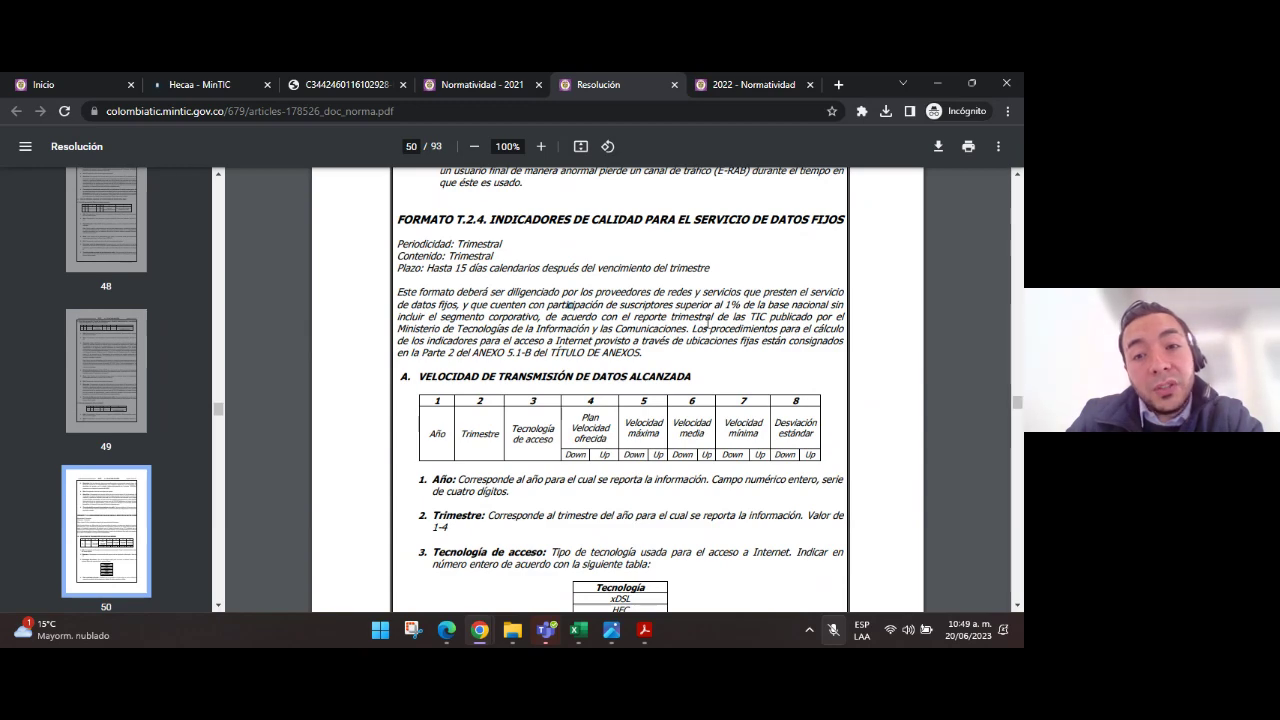
{"action": "scroll", "coordinate": [707, 324], "scroll_direction": "down", "scroll_amount": 1}
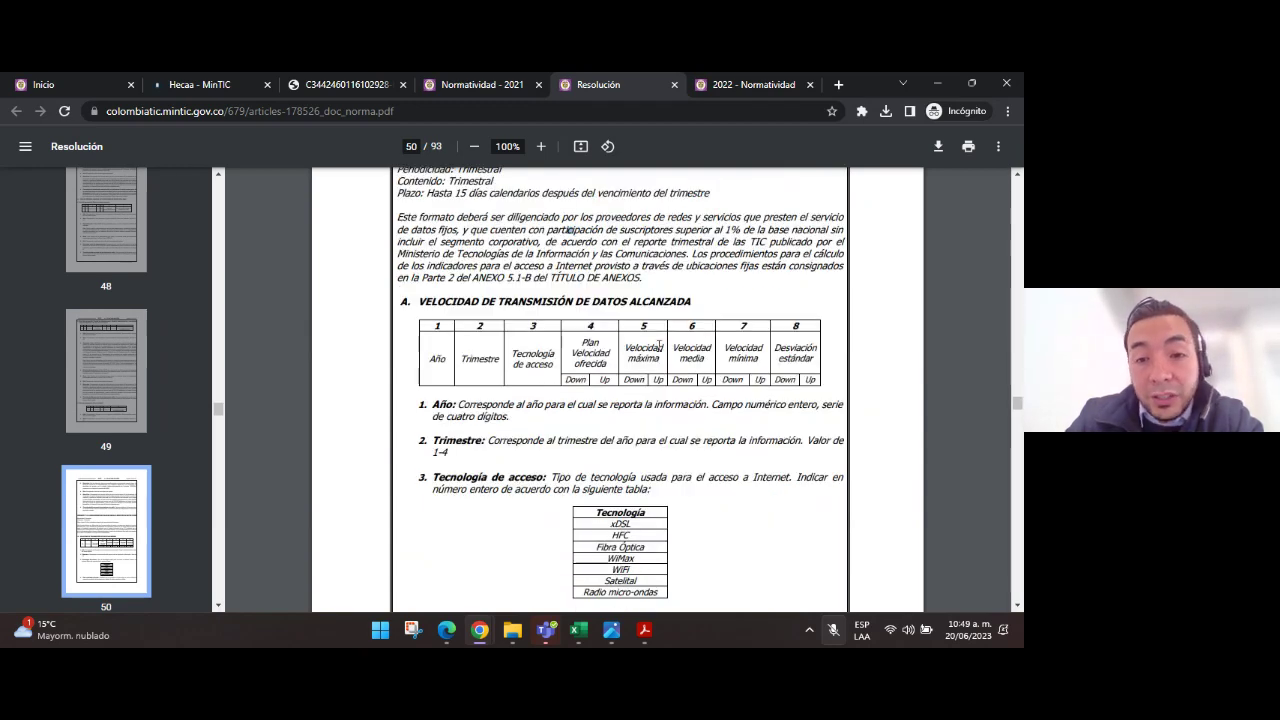
{"action": "scroll", "coordinate": [630, 369], "scroll_direction": "down", "scroll_amount": 6}
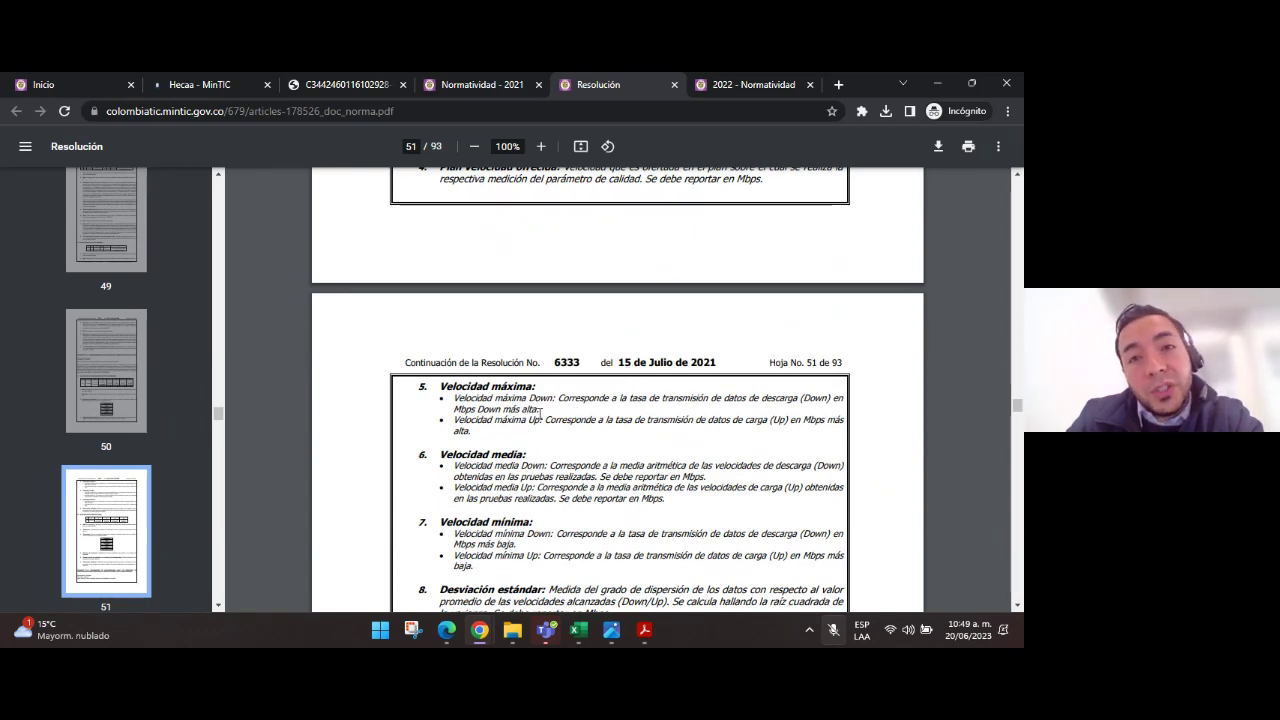
{"action": "scroll", "coordinate": [540, 412], "scroll_direction": "down", "scroll_amount": 2}
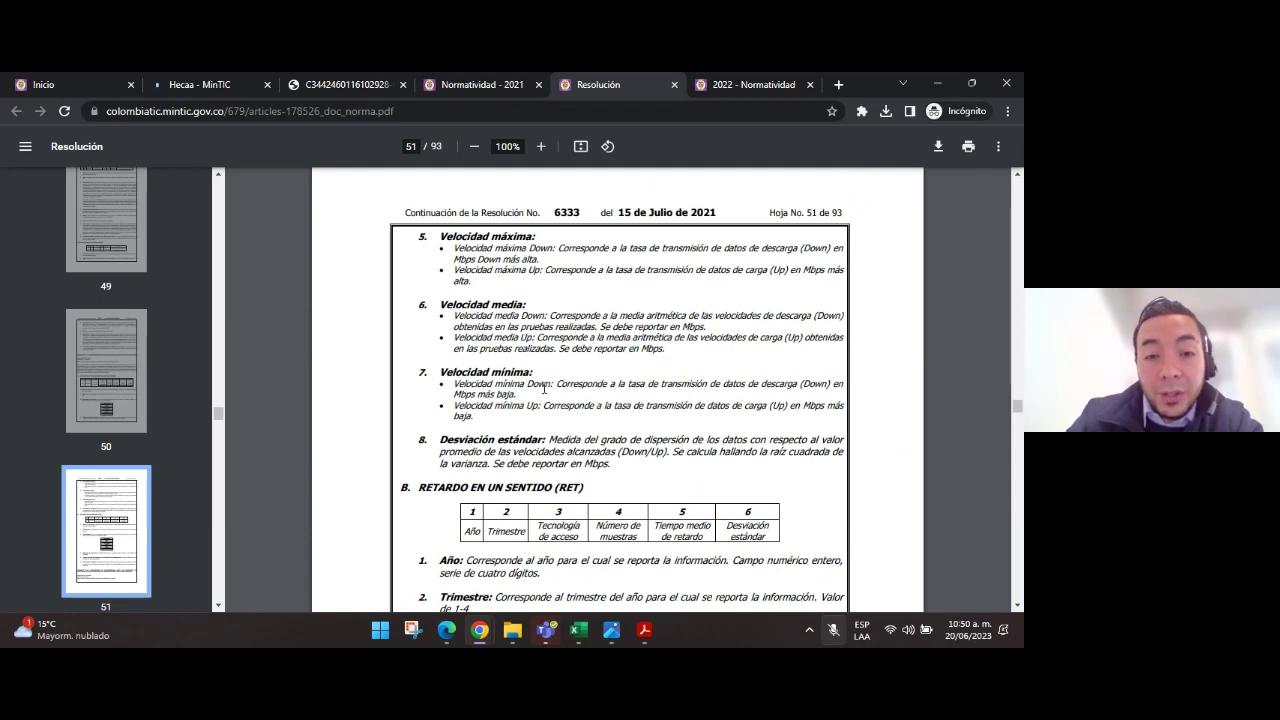
{"action": "left_click_drag", "start_coordinate": [552, 384], "coordinate": [504, 383]}
{"action": "left_click_drag", "start_coordinate": [544, 315], "coordinate": [512, 316]}
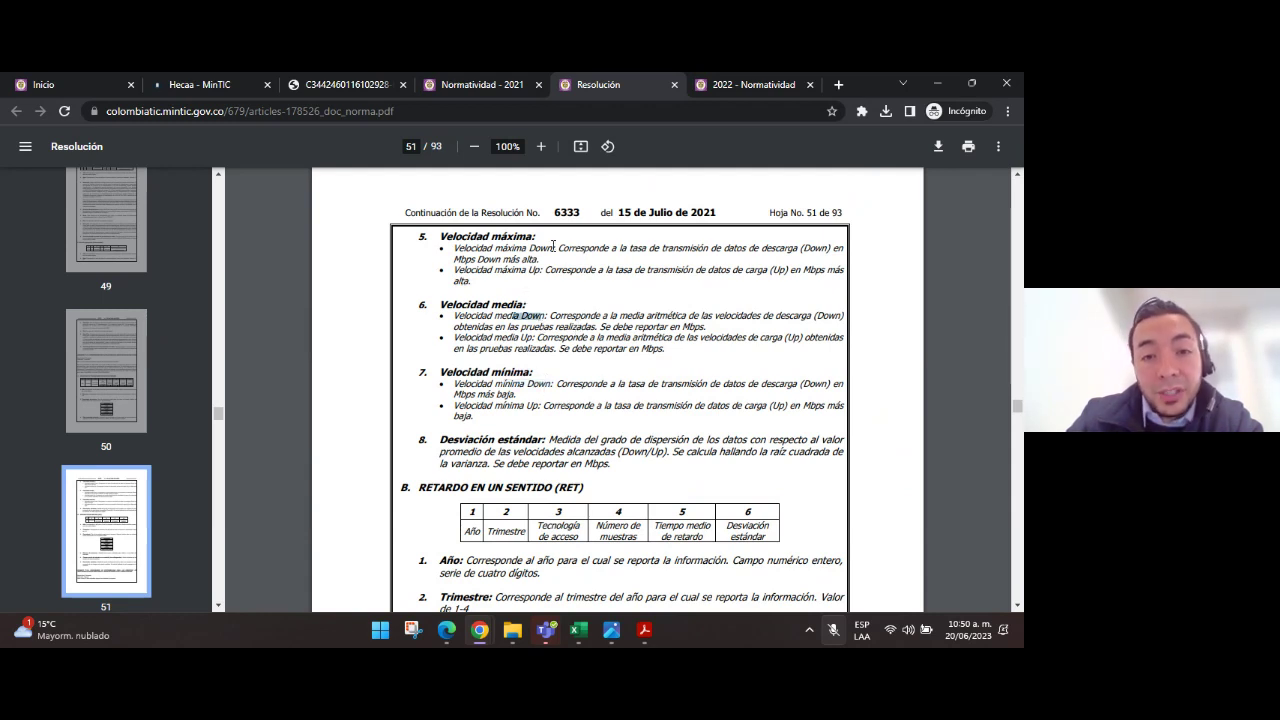
{"action": "left_click_drag", "start_coordinate": [555, 248], "coordinate": [478, 247]}
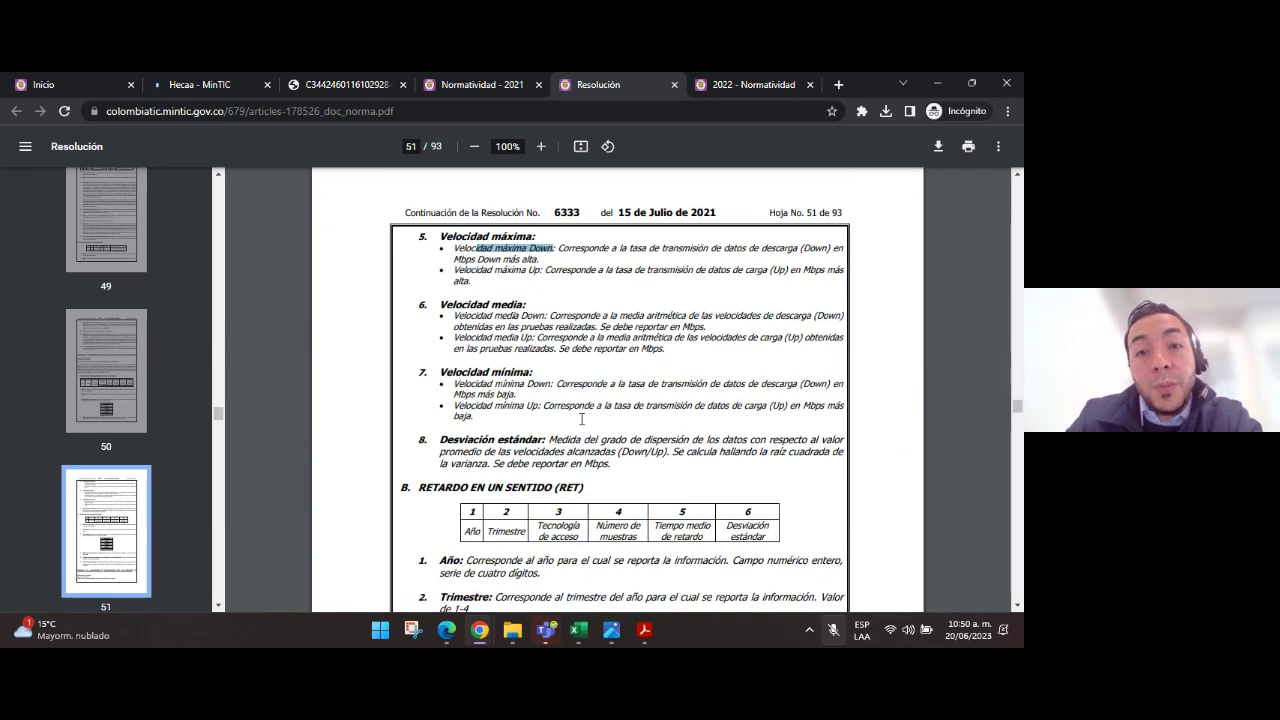
{"action": "scroll", "coordinate": [597, 430], "scroll_direction": "up", "scroll_amount": 8}
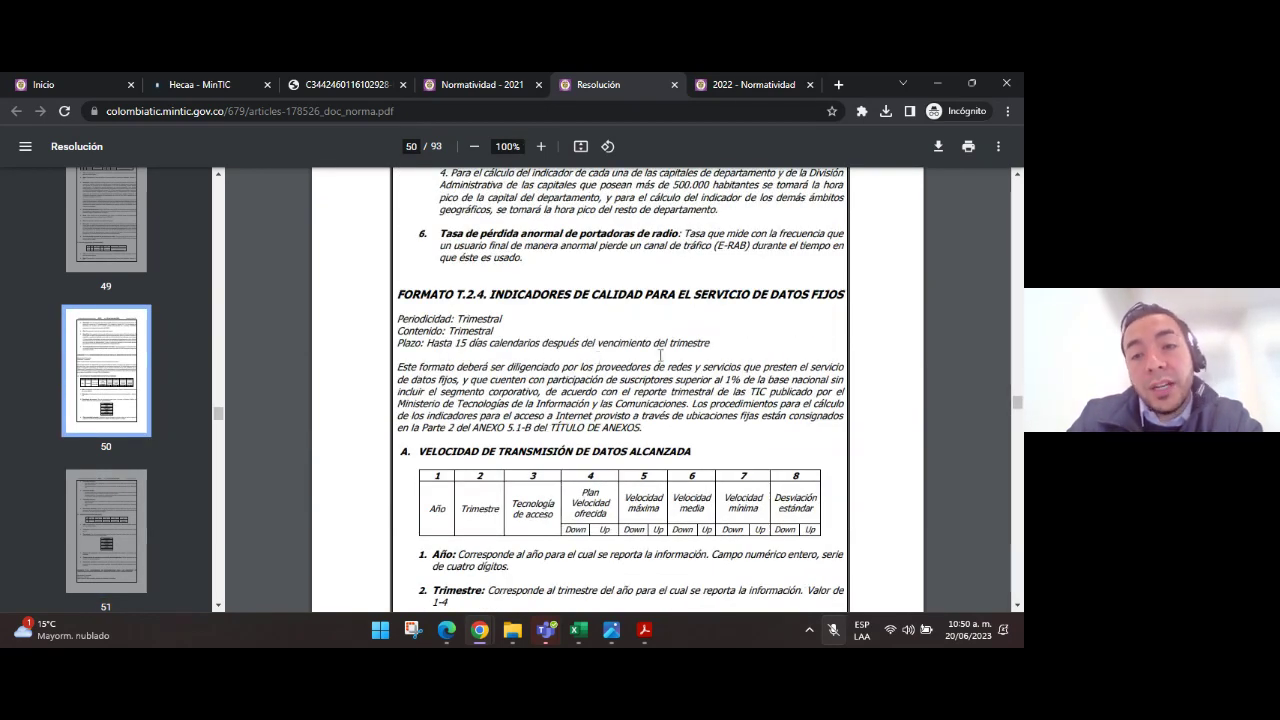
Step: Go from the Normatividad 2021 page to the INICIO home page and scroll to the Estadísticas para consulta categories
{"action": "left_click", "coordinate": [455, 86]}
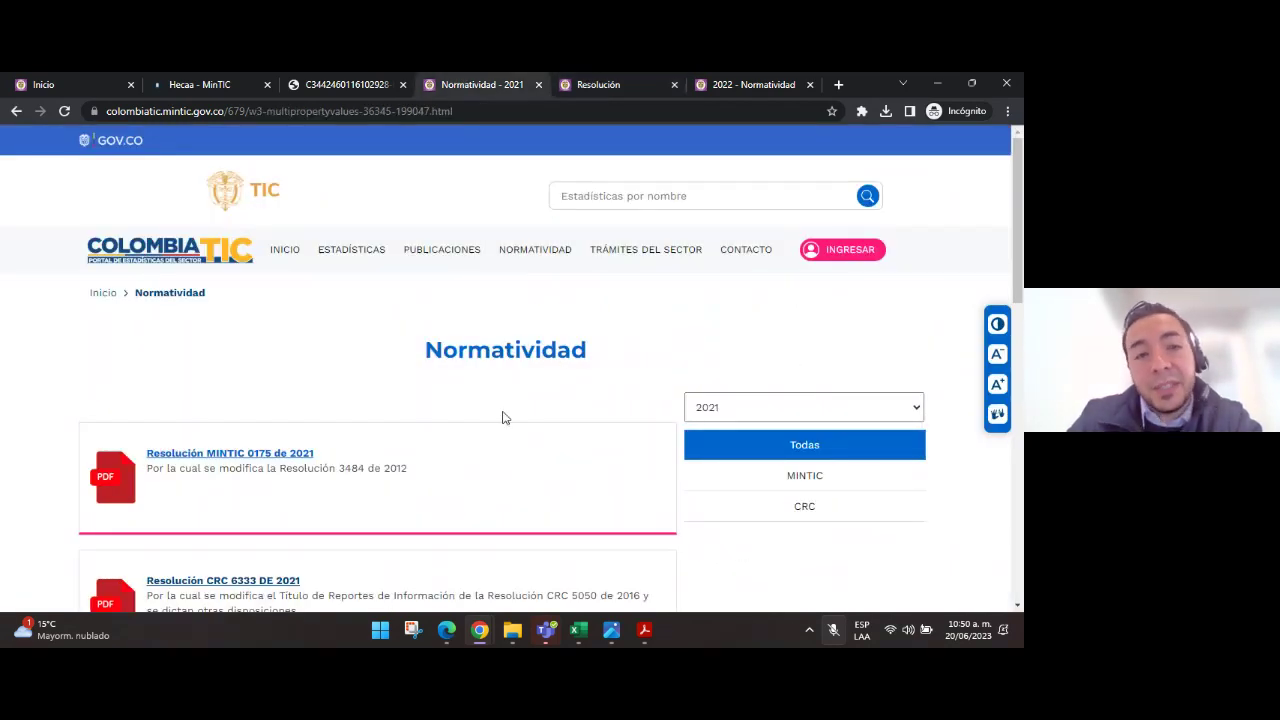
{"action": "left_click", "coordinate": [276, 251]}
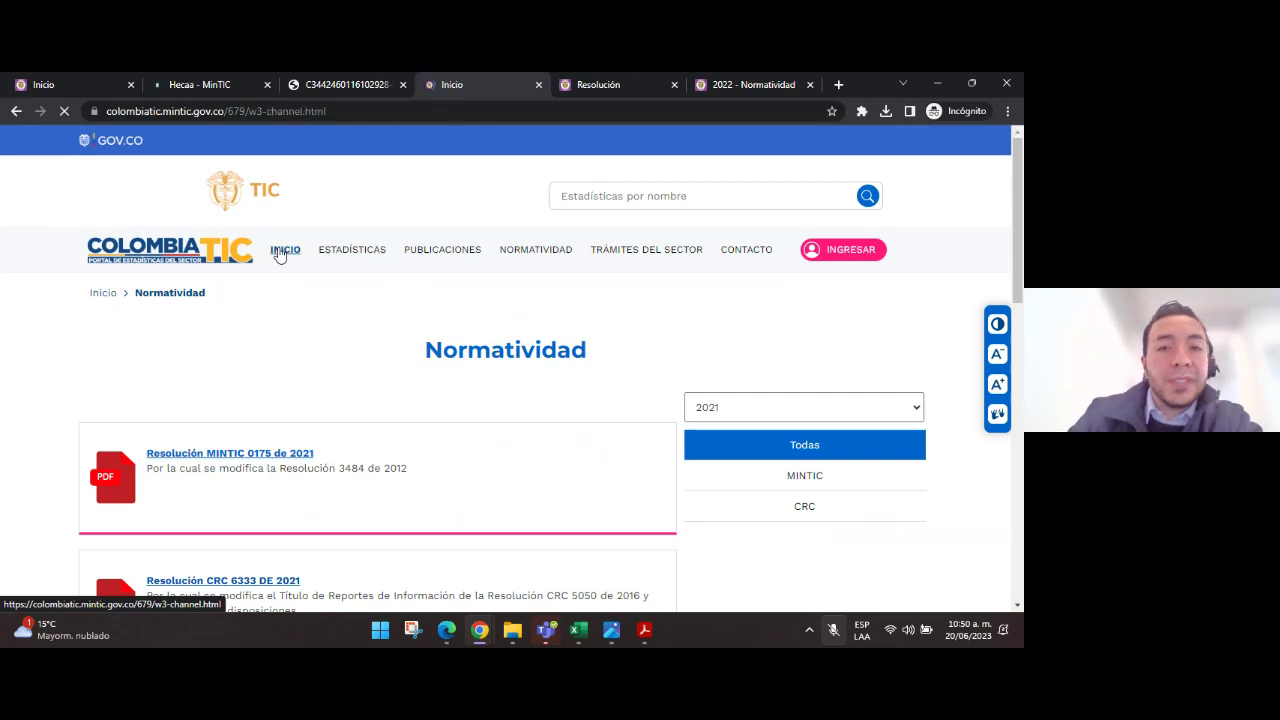
{"action": "scroll", "coordinate": [495, 330], "scroll_direction": "down", "scroll_amount": 1}
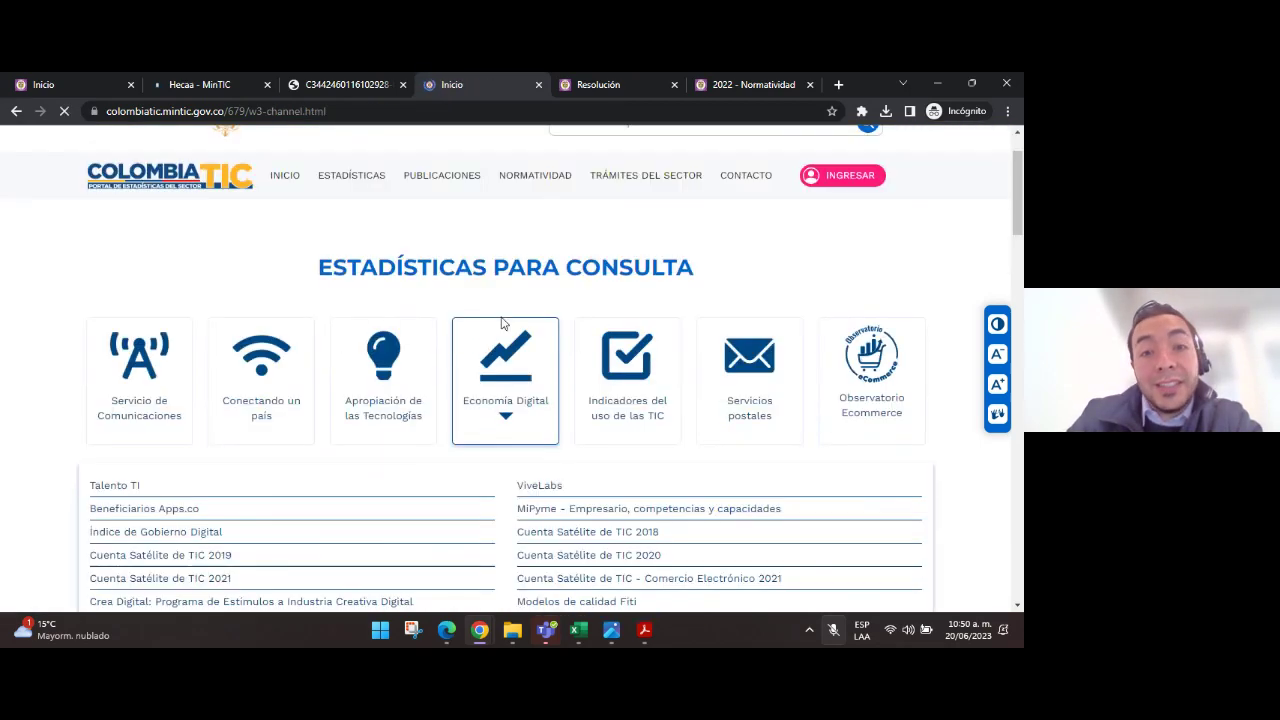
{"action": "scroll", "coordinate": [3, 311], "scroll_direction": "down", "scroll_amount": 5}
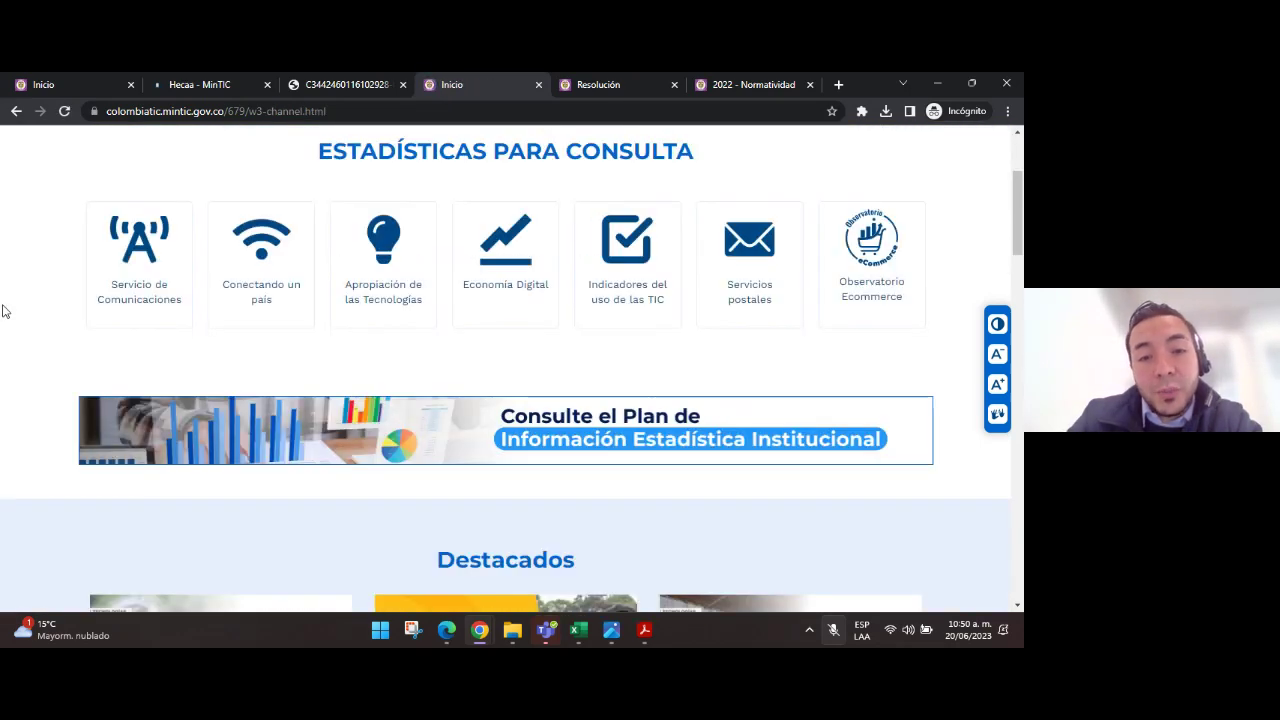
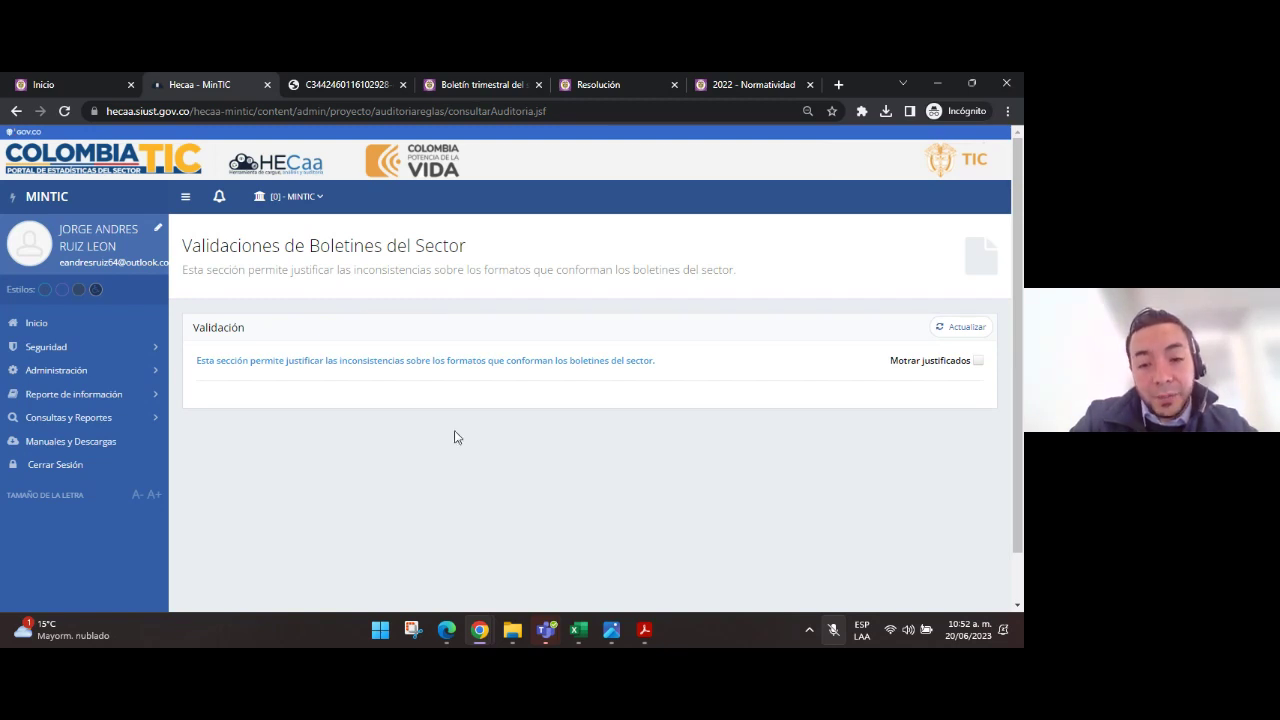
{"action": "left_click", "coordinate": [644, 630]}
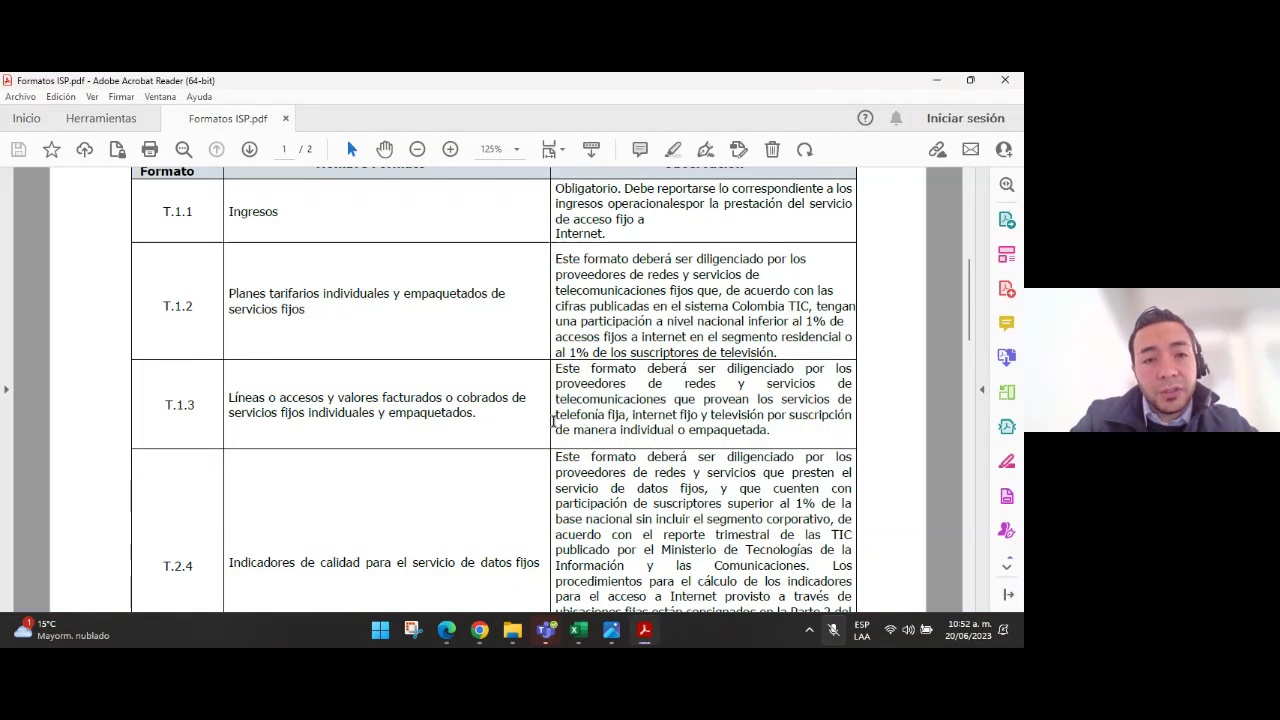
{"action": "scroll", "coordinate": [291, 319], "scroll_direction": "up", "scroll_amount": 1}
{"action": "left_click_drag", "start_coordinate": [230, 248], "coordinate": [300, 256]}
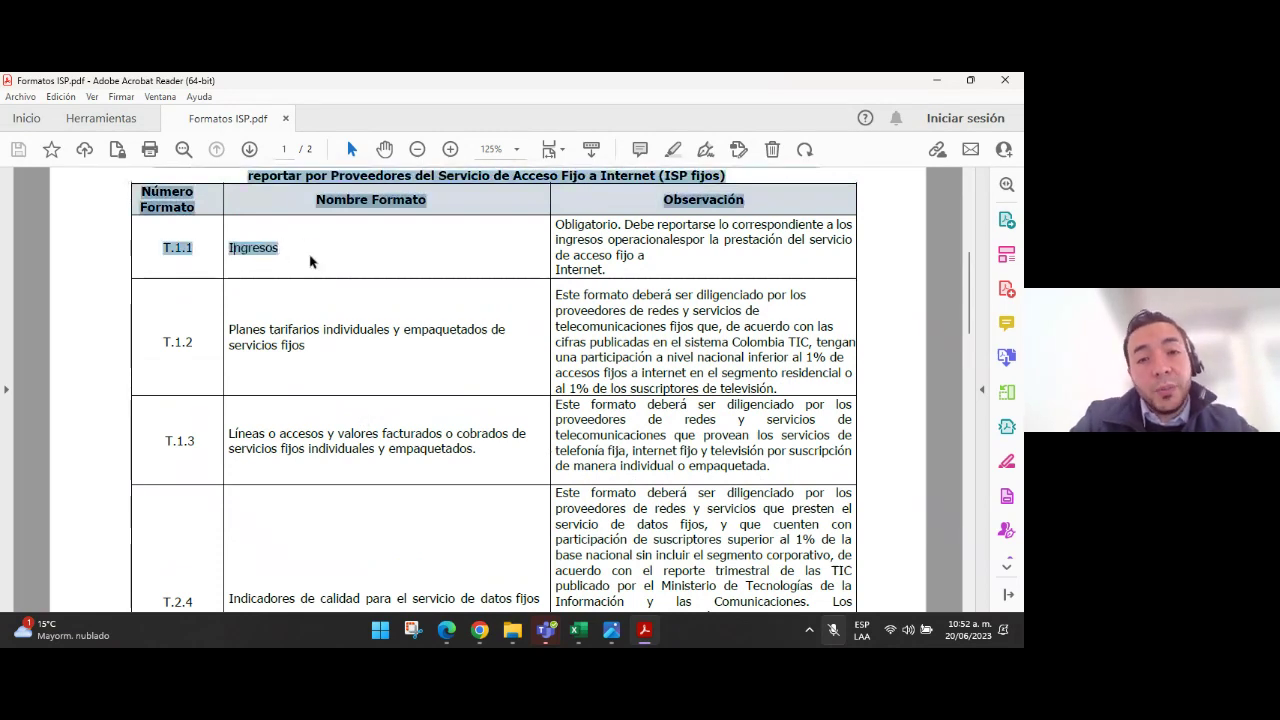
{"action": "left_click_drag", "start_coordinate": [322, 333], "coordinate": [176, 341]}
{"action": "scroll", "coordinate": [341, 387], "scroll_direction": "down", "scroll_amount": 1}
{"action": "left_click_drag", "start_coordinate": [227, 398], "coordinate": [370, 400]}
{"action": "scroll", "coordinate": [370, 405], "scroll_direction": "down", "scroll_amount": 2}
{"action": "left_click_drag", "start_coordinate": [228, 490], "coordinate": [360, 497]}
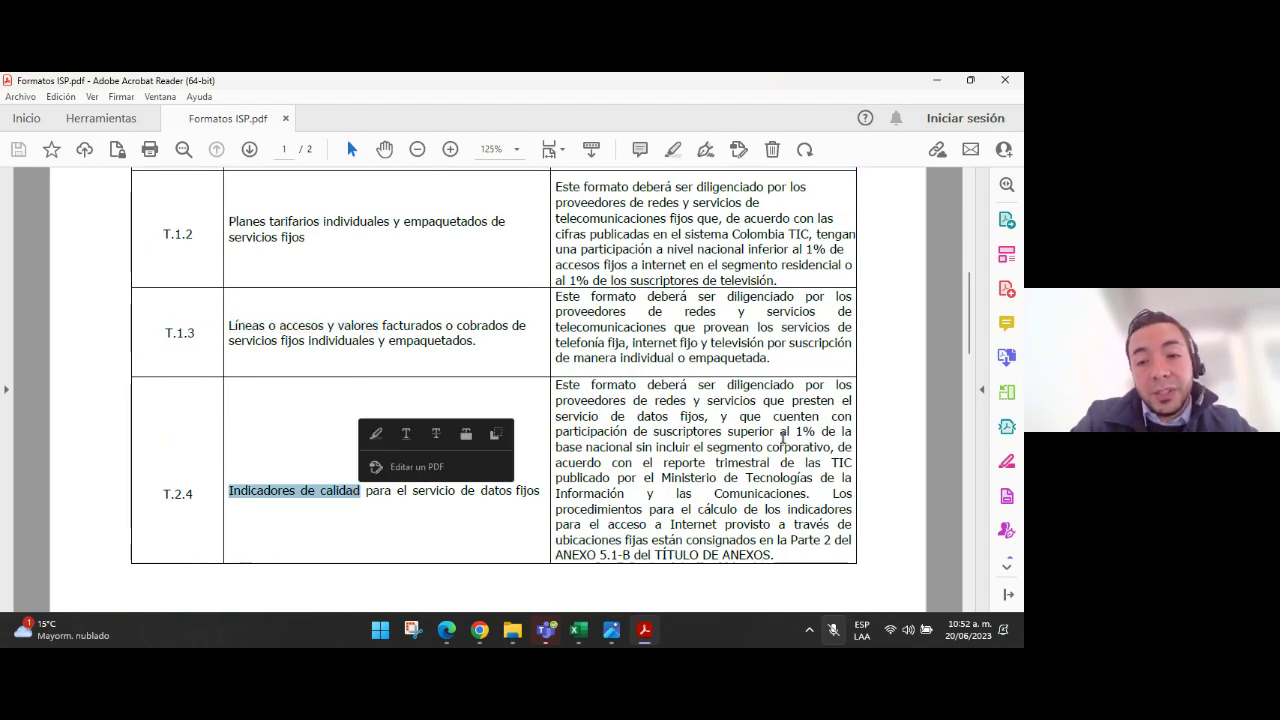
{"action": "left_click_drag", "start_coordinate": [780, 431], "coordinate": [852, 431]}
{"action": "scroll", "coordinate": [719, 449], "scroll_direction": "down", "scroll_amount": 10}
{"action": "scroll", "coordinate": [719, 449], "scroll_direction": "down", "scroll_amount": 6}
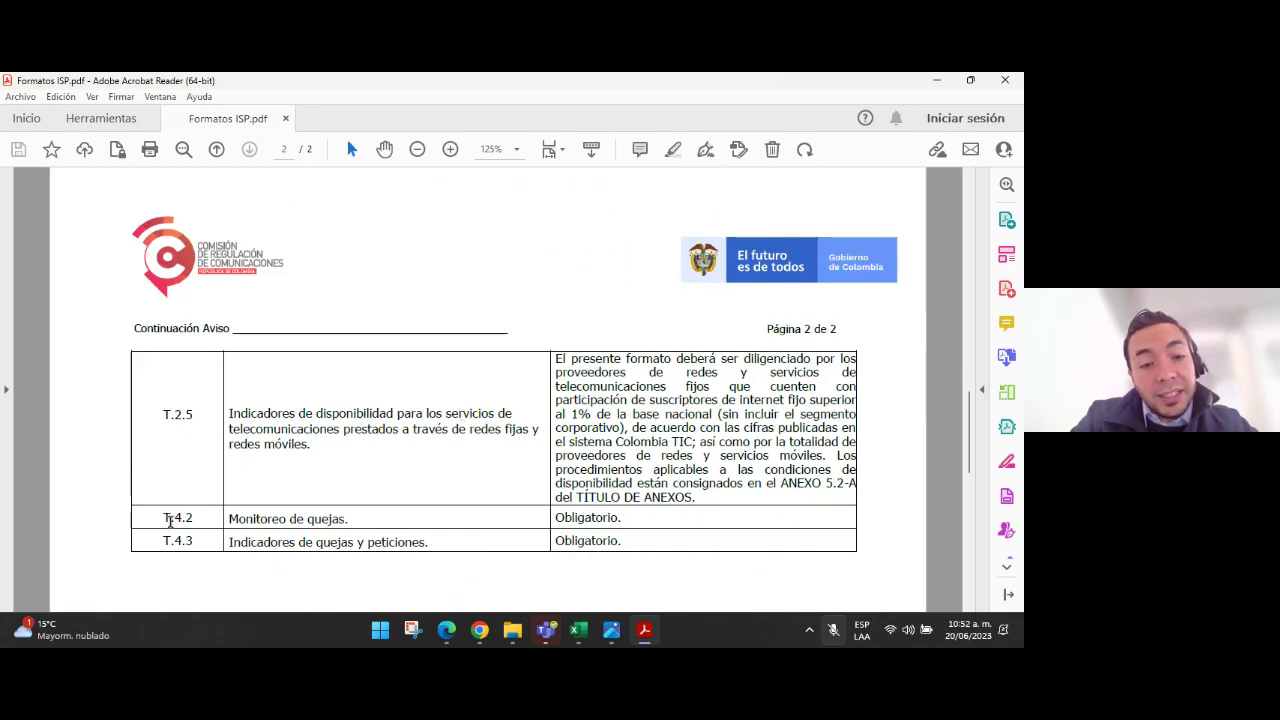
{"action": "left_click_drag", "start_coordinate": [164, 514], "coordinate": [290, 550]}
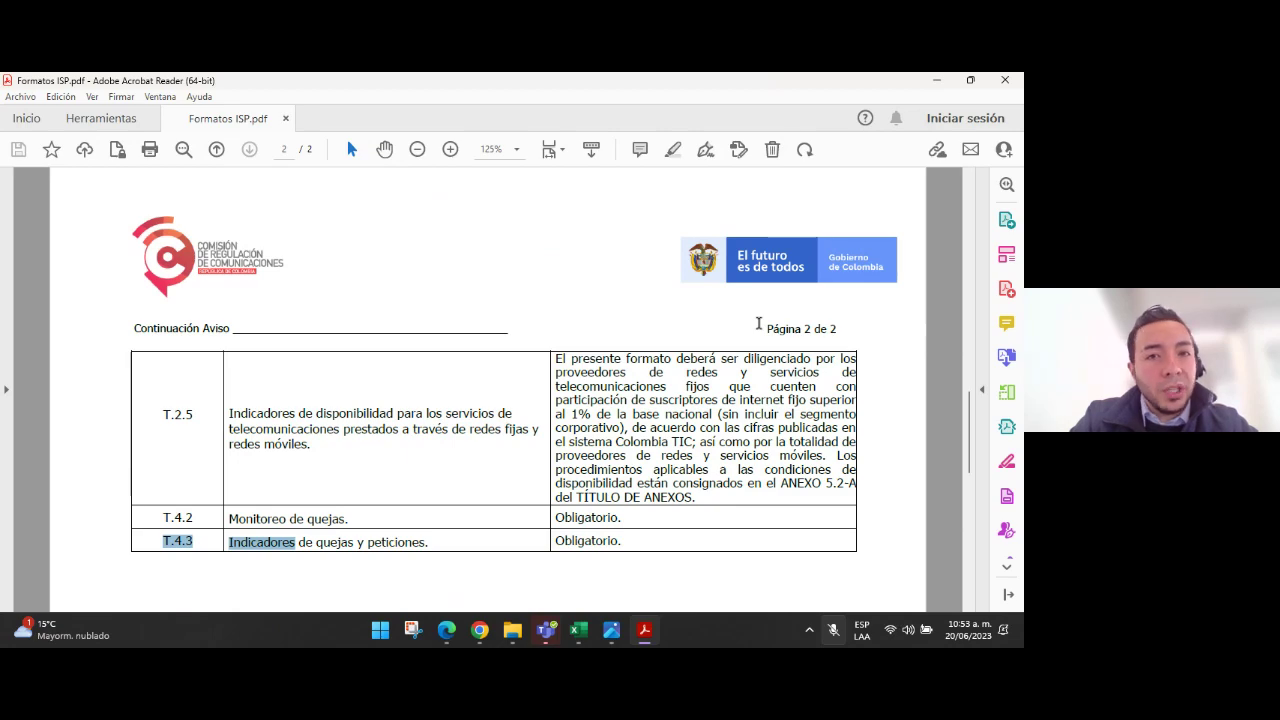
{"action": "scroll", "coordinate": [615, 421], "scroll_direction": "up", "scroll_amount": 3}
{"action": "scroll", "coordinate": [615, 421], "scroll_direction": "up", "scroll_amount": 6}
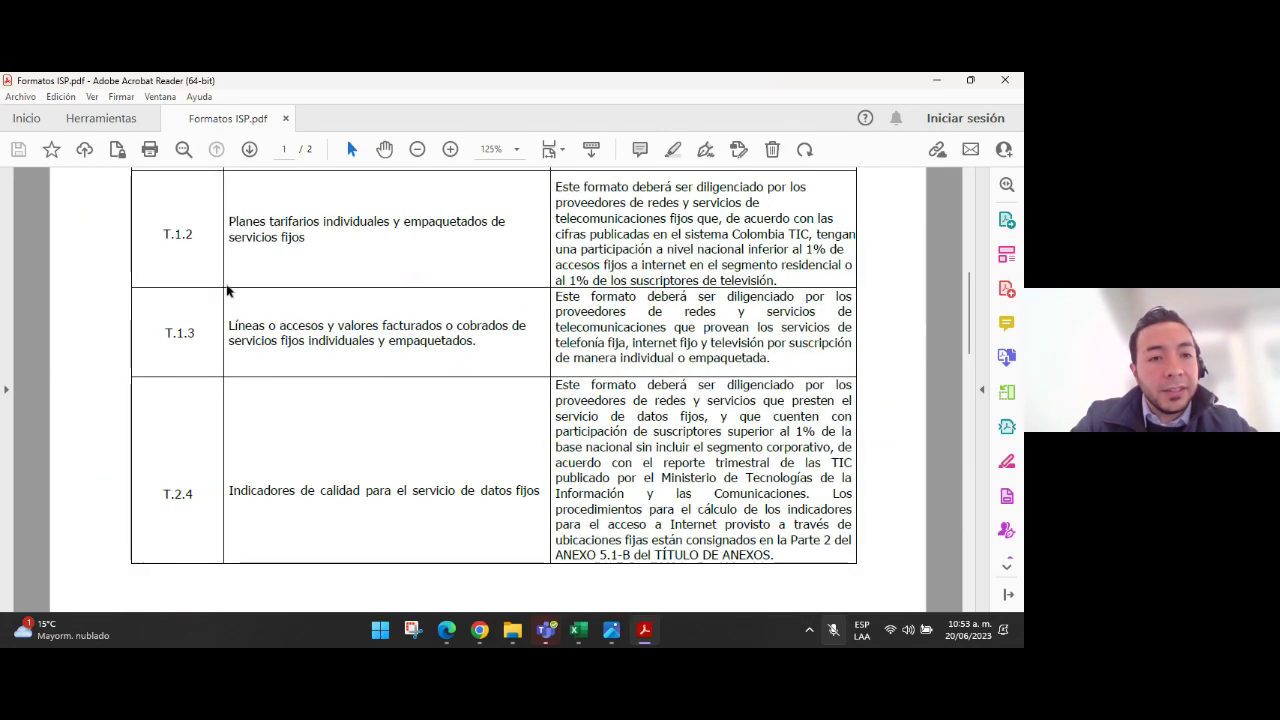
{"action": "left_click_drag", "start_coordinate": [229, 237], "coordinate": [360, 221]}
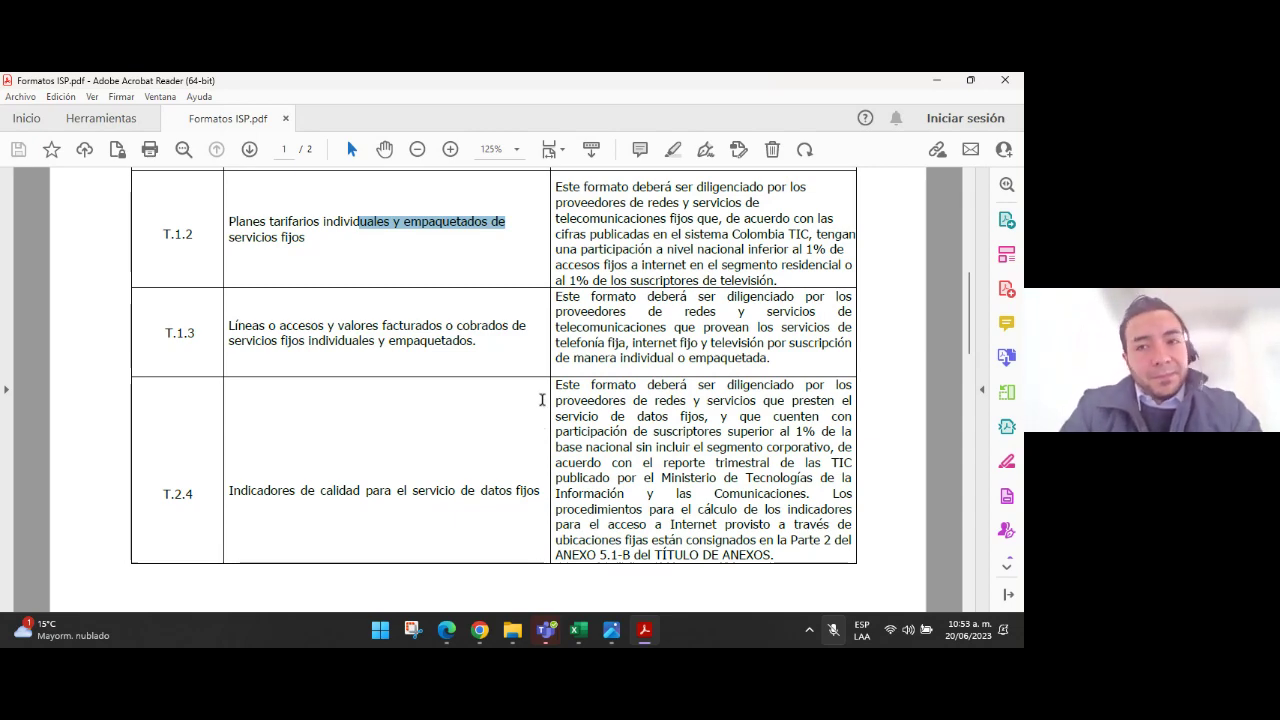
{"action": "left_click", "coordinate": [936, 80]}
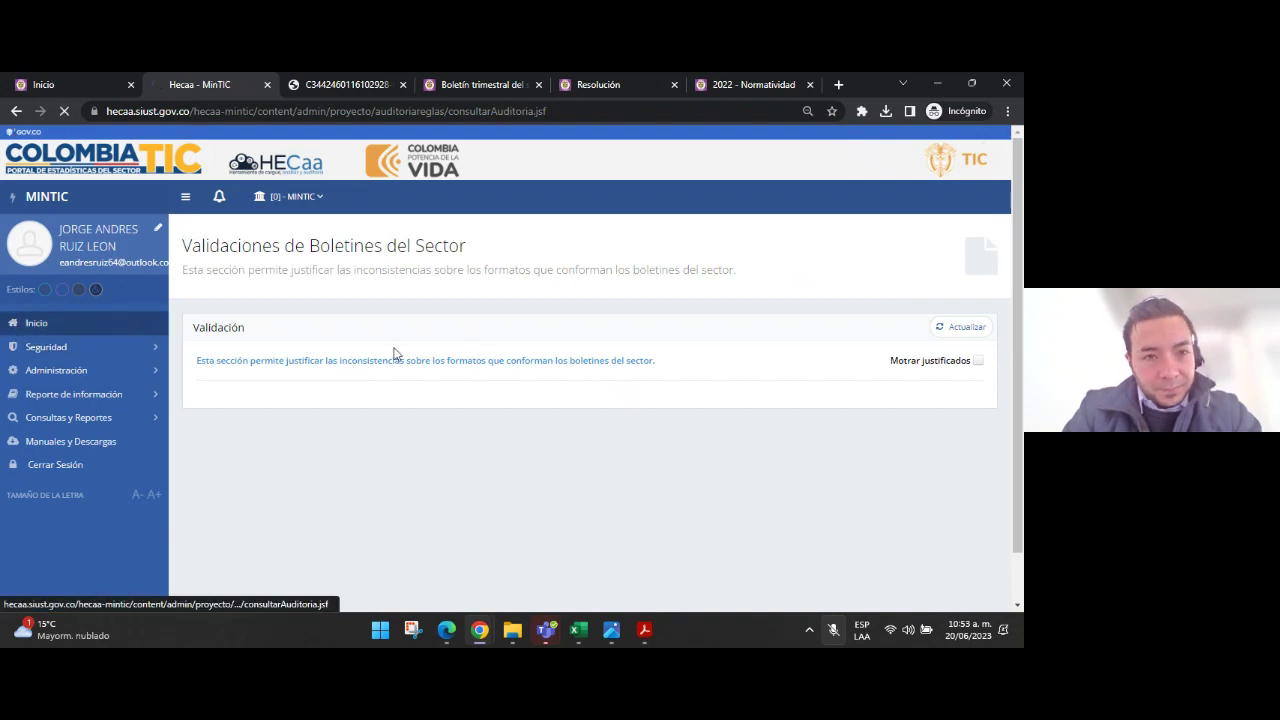
Step: Go to the HECAA Inicio page to show the Noticias feed led by the Res. 6990 template
{"action": "left_click", "coordinate": [106, 328]}
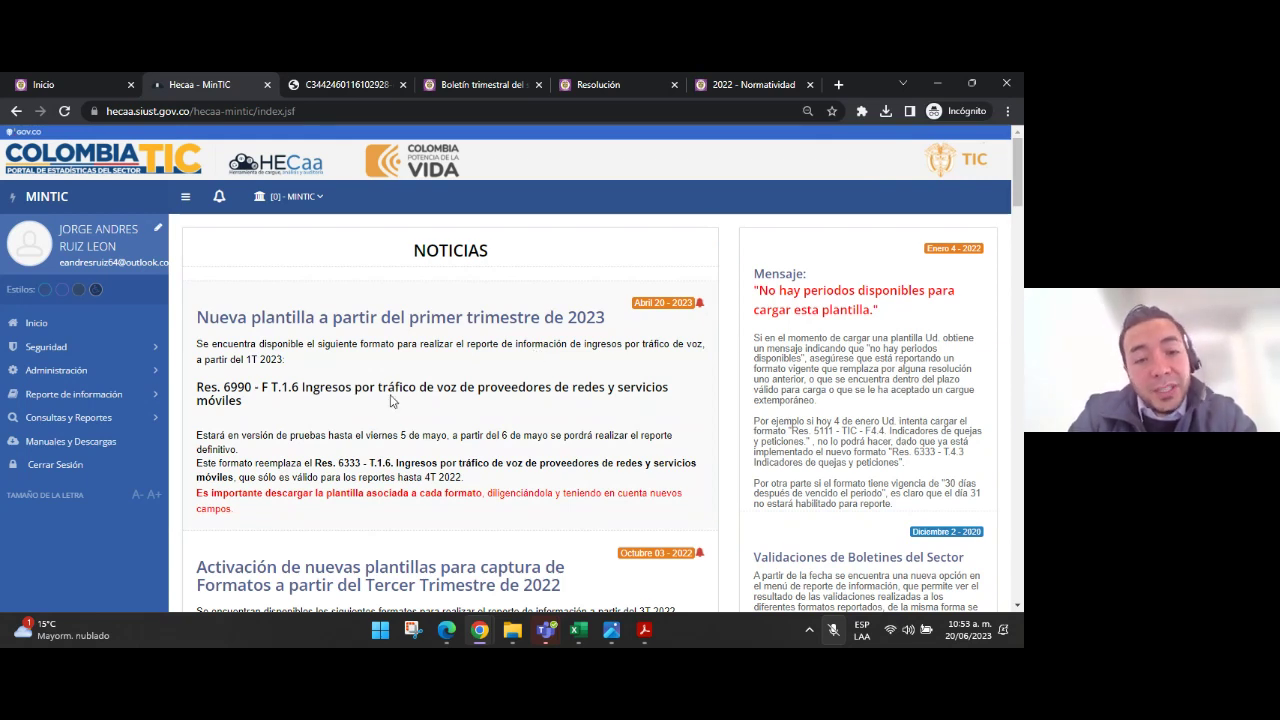
Step: Bring up the Consulta RTIC lookup and highlight the operator's Fecha RTIC, 2018/07/18
{"action": "mouse_move", "coordinate": [482, 632]}
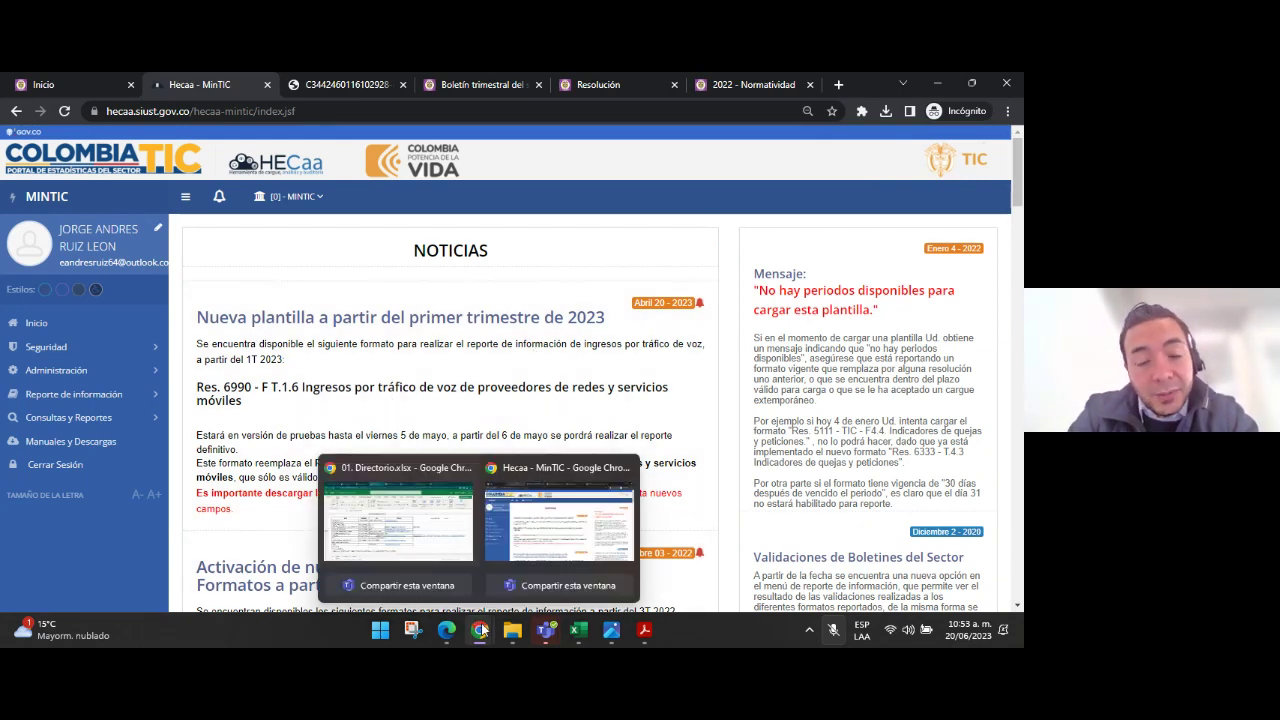
{"action": "left_click", "coordinate": [424, 540]}
{"action": "key", "text": "ctrl+Page_Up"}
{"action": "key", "text": "ctrl+Page_Up"}
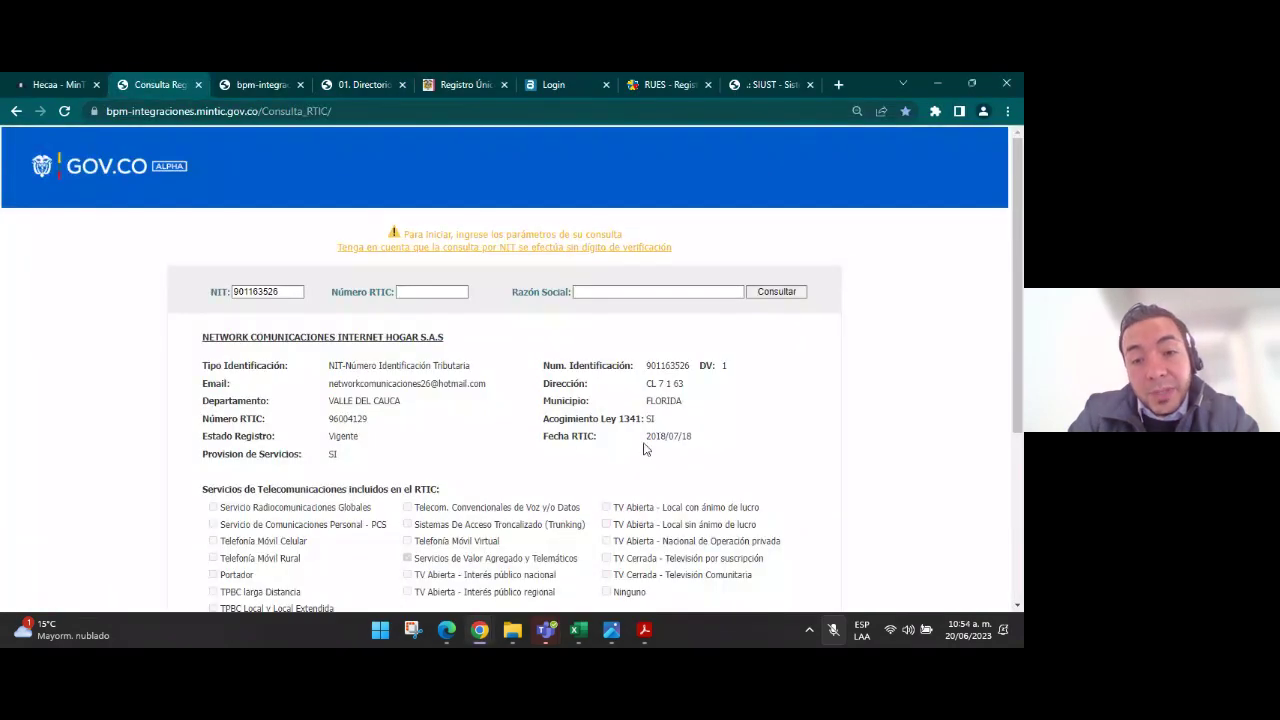
{"action": "left_click_drag", "start_coordinate": [645, 437], "coordinate": [690, 437]}
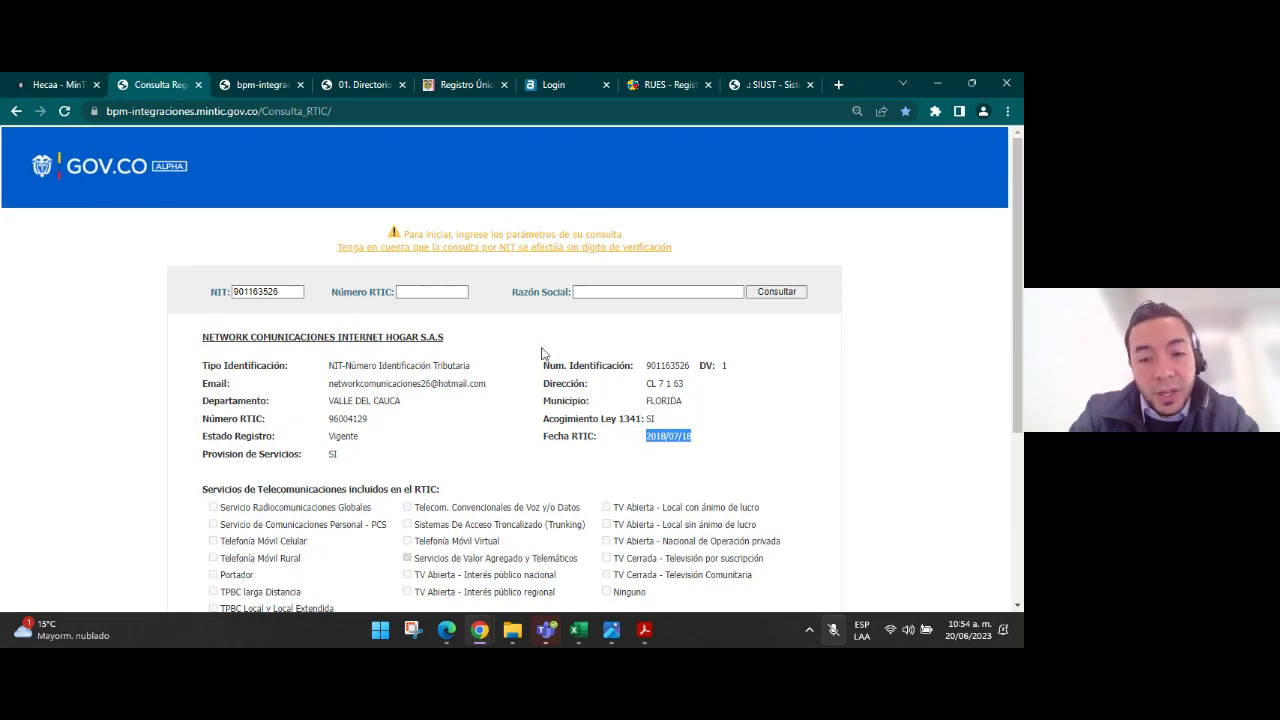
Step: Check the postal operators lookup, then return to the HECaa tab showing the session-expired notice
{"action": "mouse_move", "coordinate": [545, 629]}
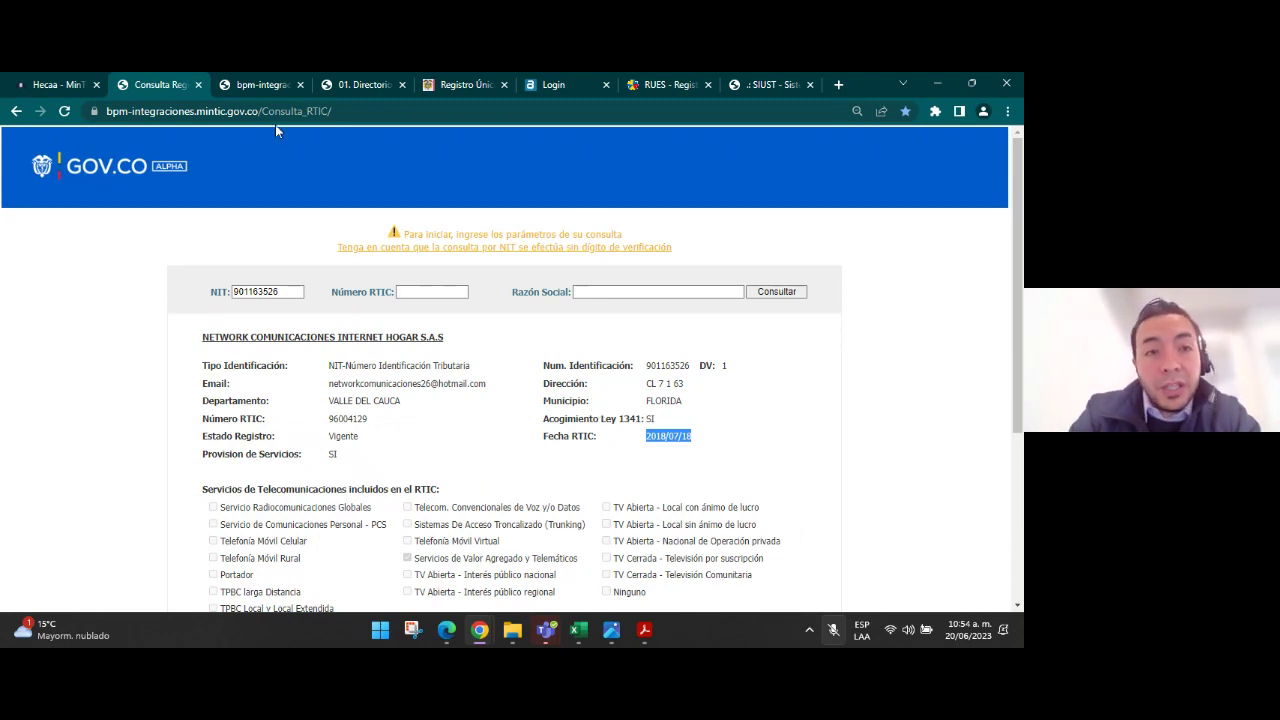
{"action": "left_click", "coordinate": [262, 85]}
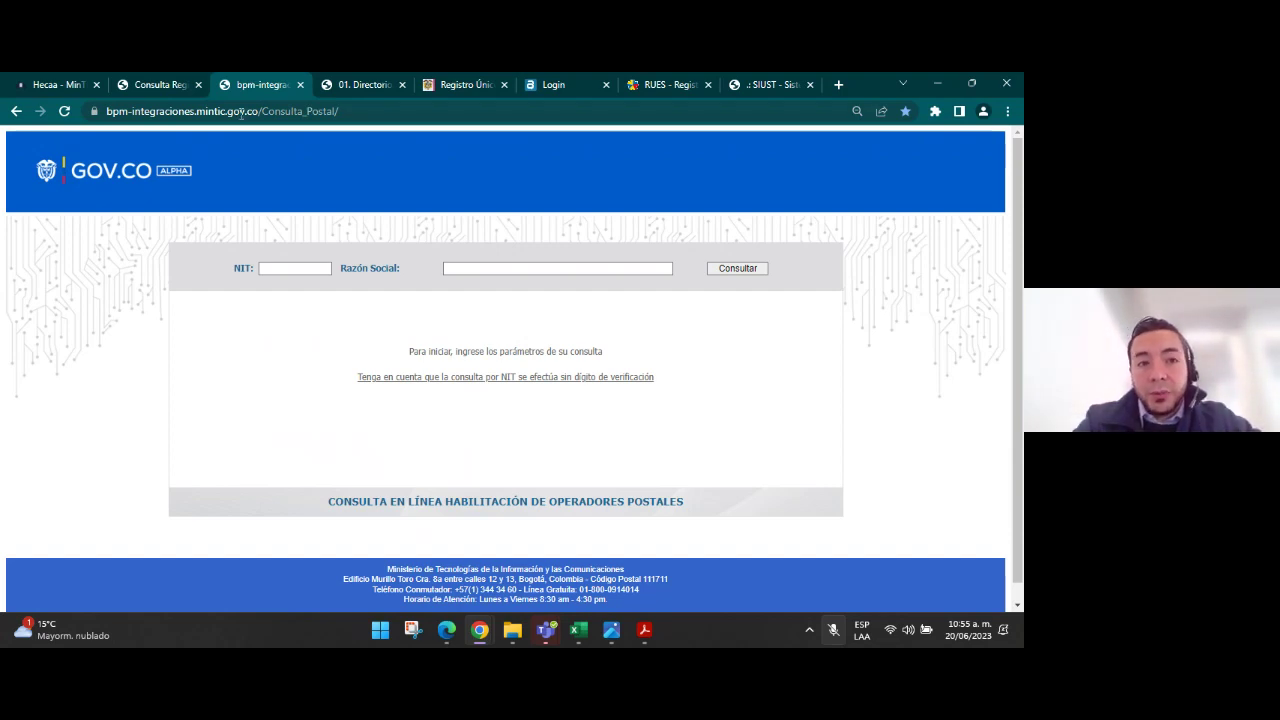
{"action": "left_click", "coordinate": [158, 84]}
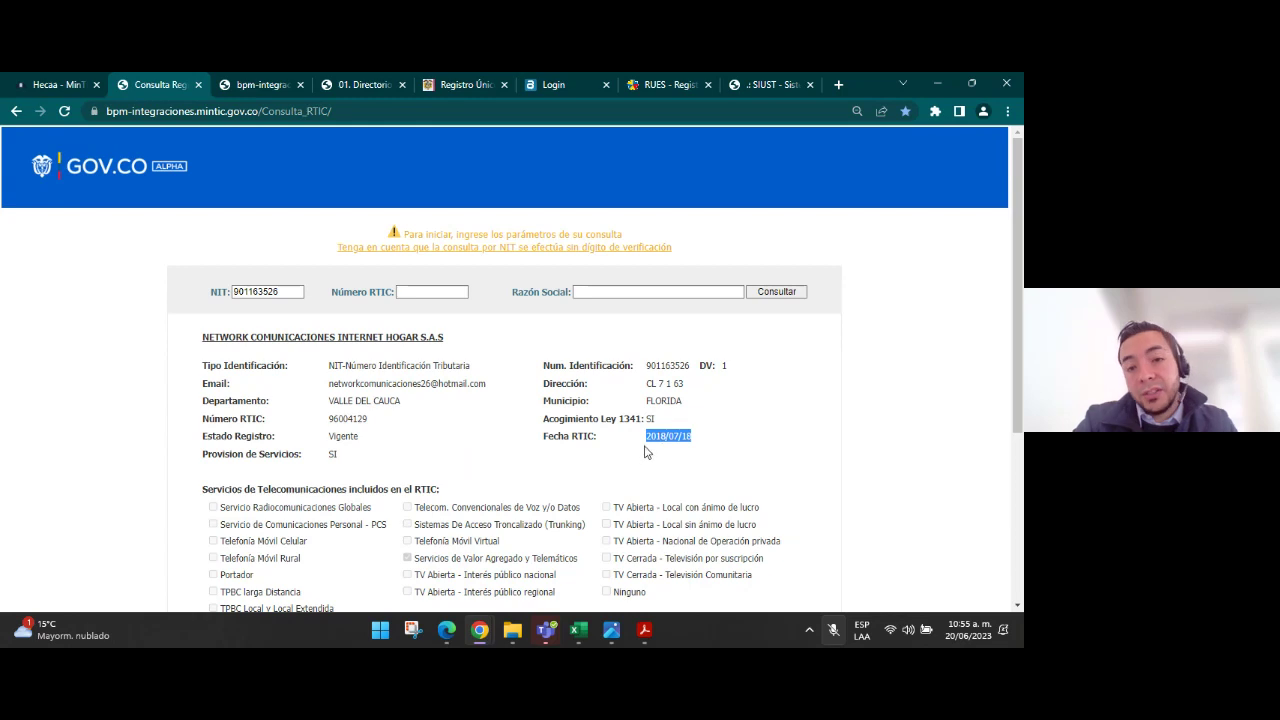
{"action": "left_click", "coordinate": [627, 451]}
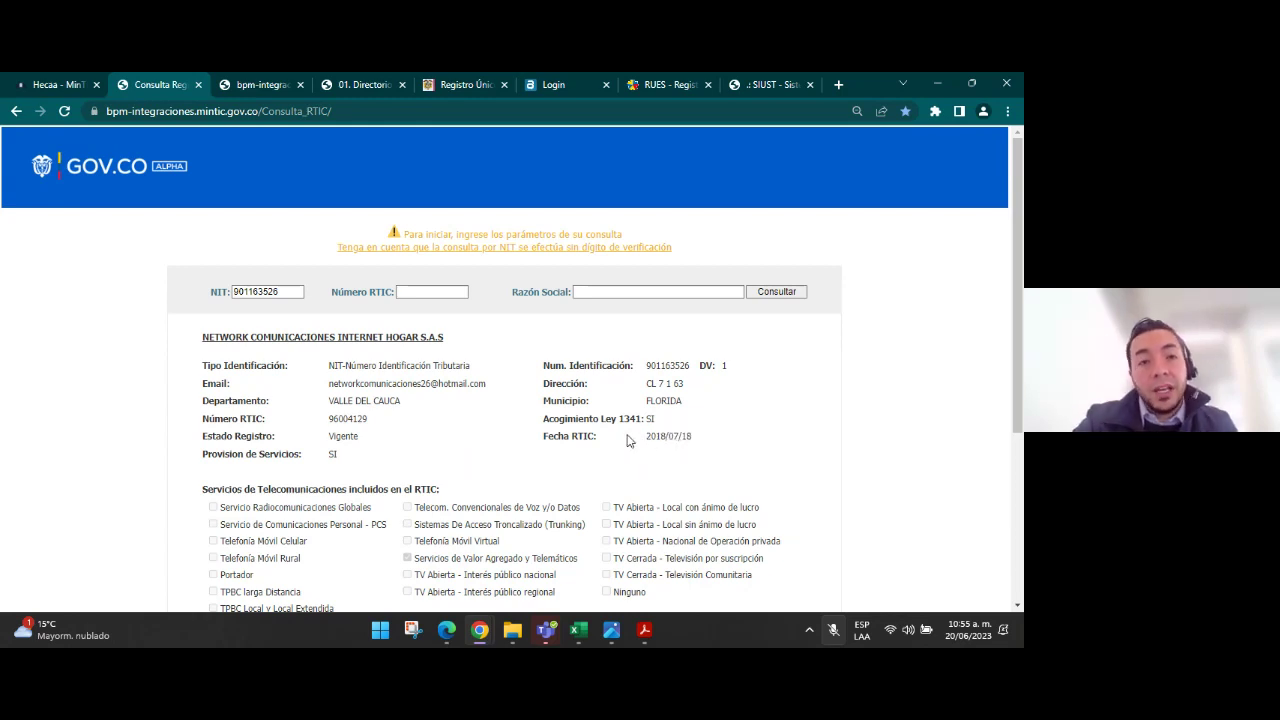
{"action": "left_click", "coordinate": [256, 80]}
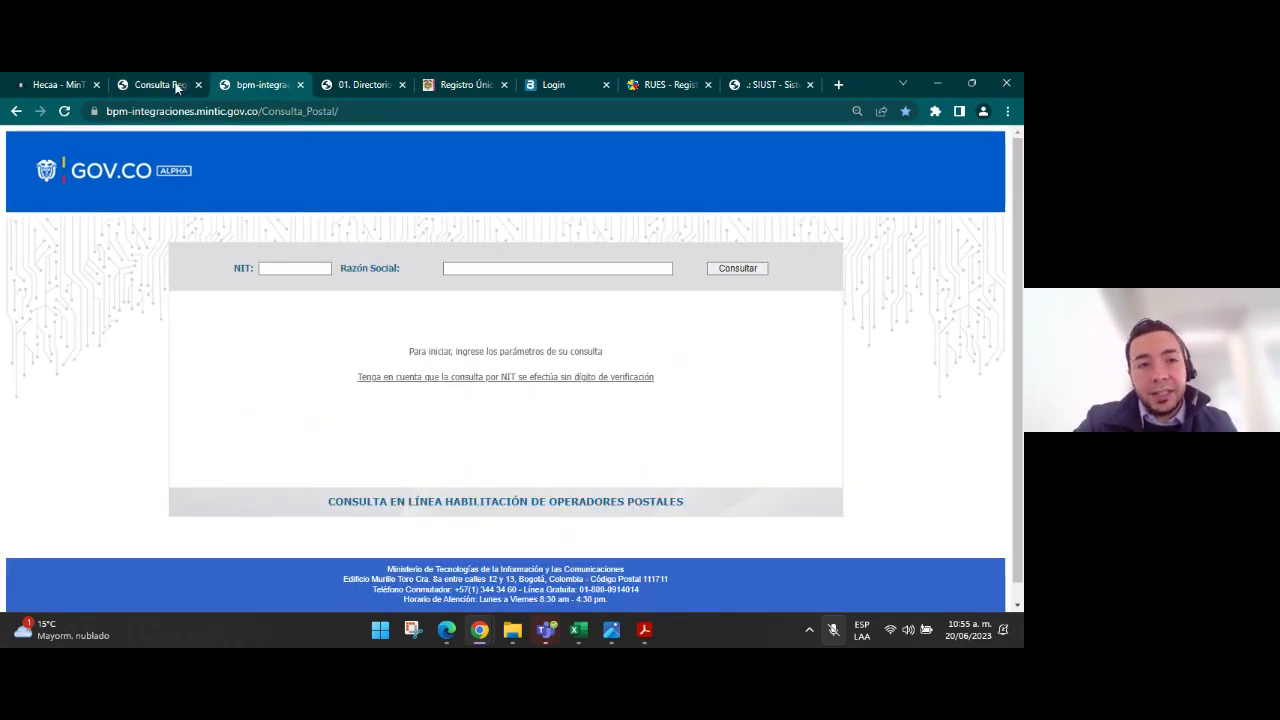
{"action": "left_click", "coordinate": [54, 80]}
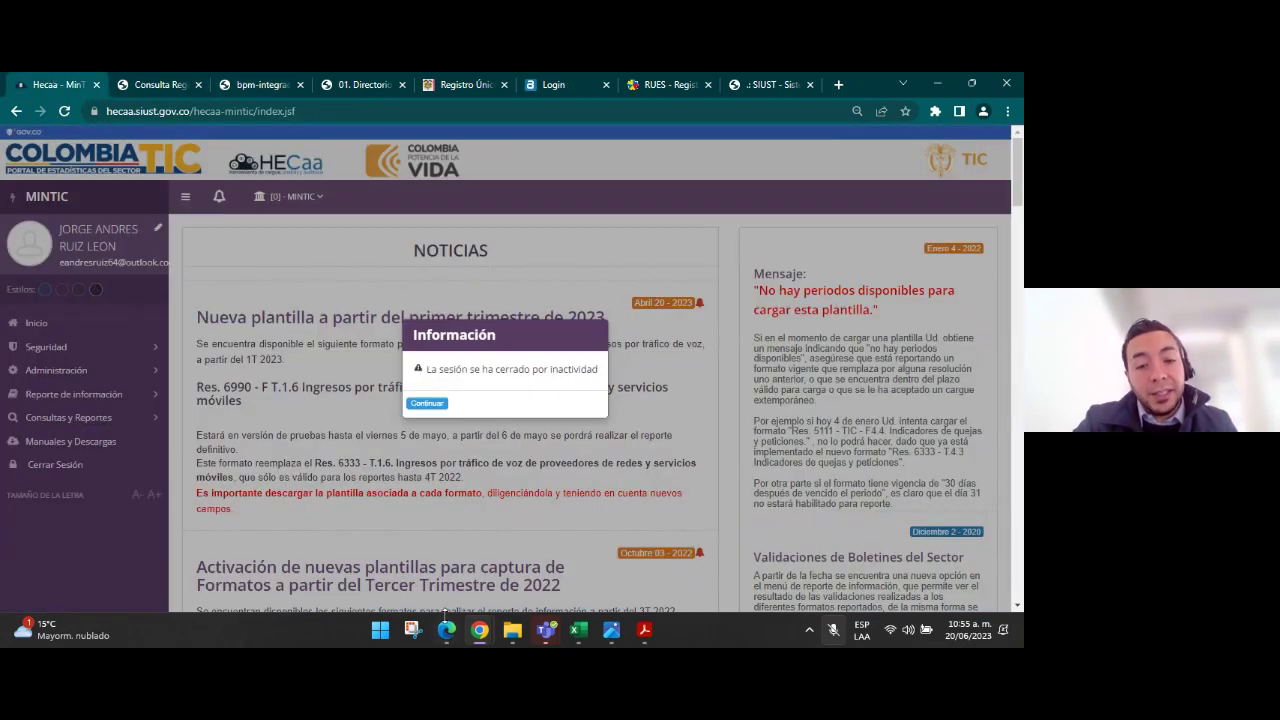
Step: Bring the signed-in HECAA window forward and expand Reporte de información in the sidebar
{"action": "left_click", "coordinate": [518, 587]}
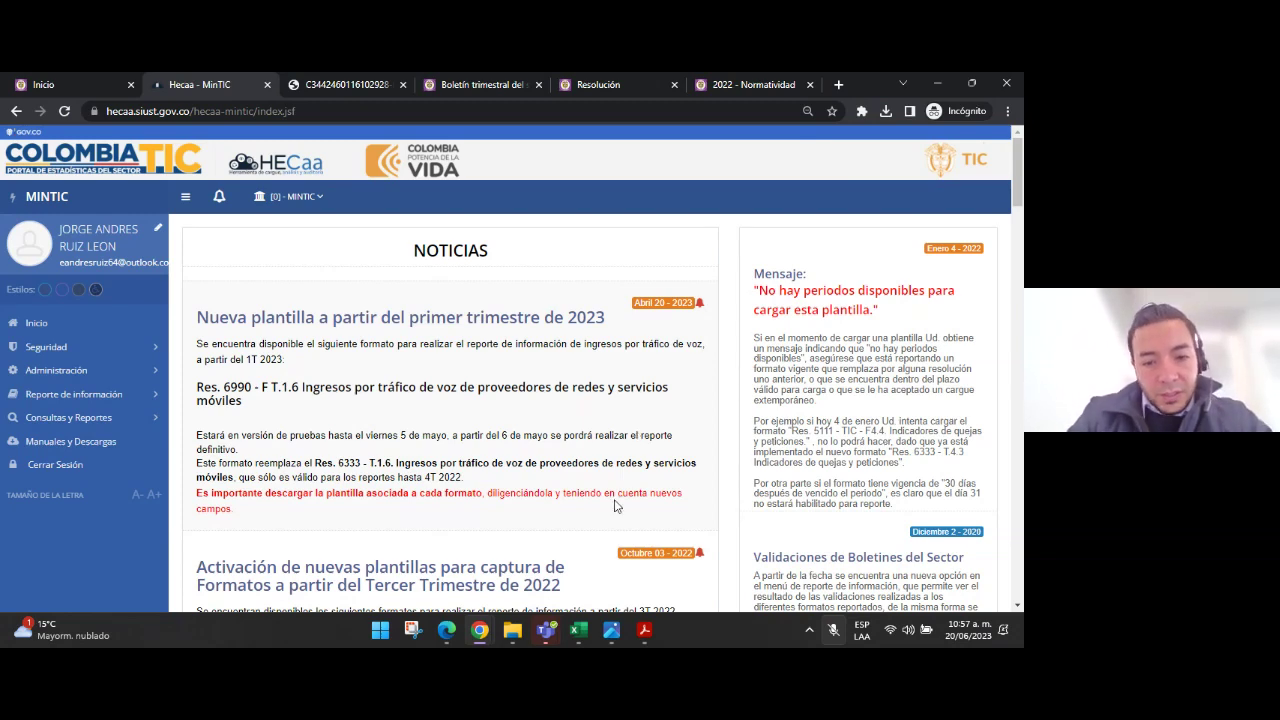
{"action": "mouse_move", "coordinate": [546, 628]}
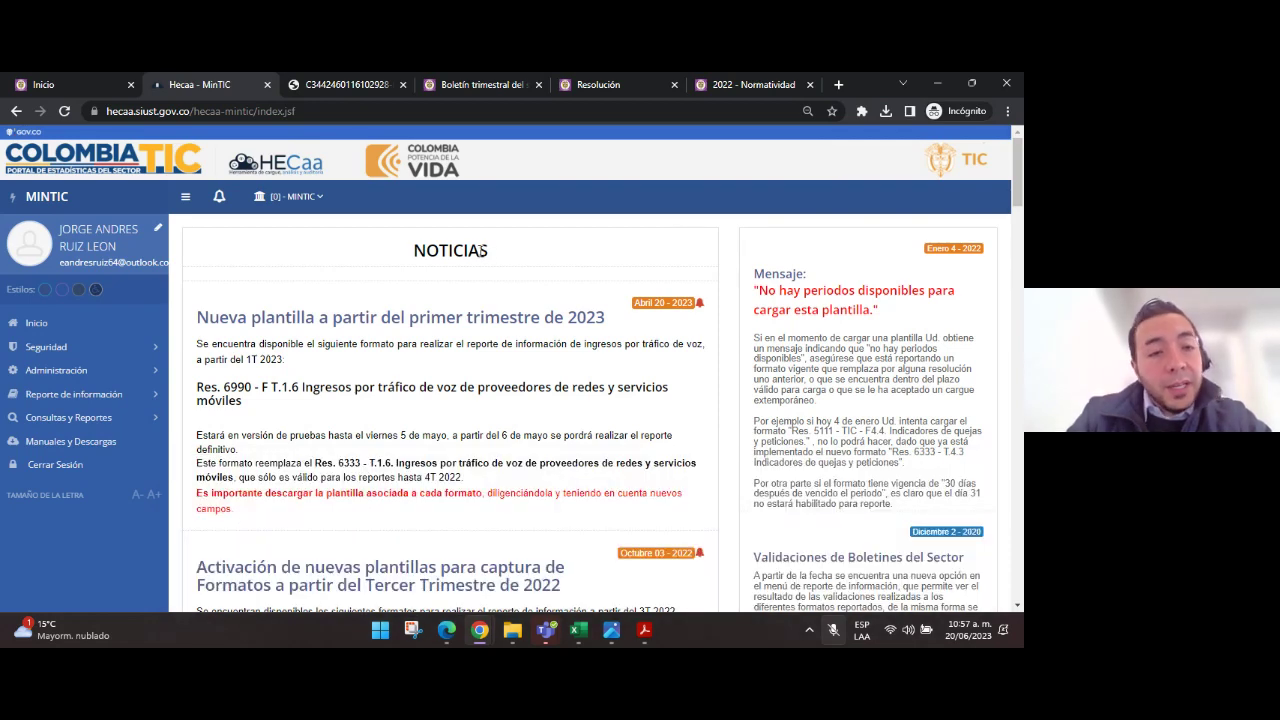
{"action": "left_click", "coordinate": [120, 394]}
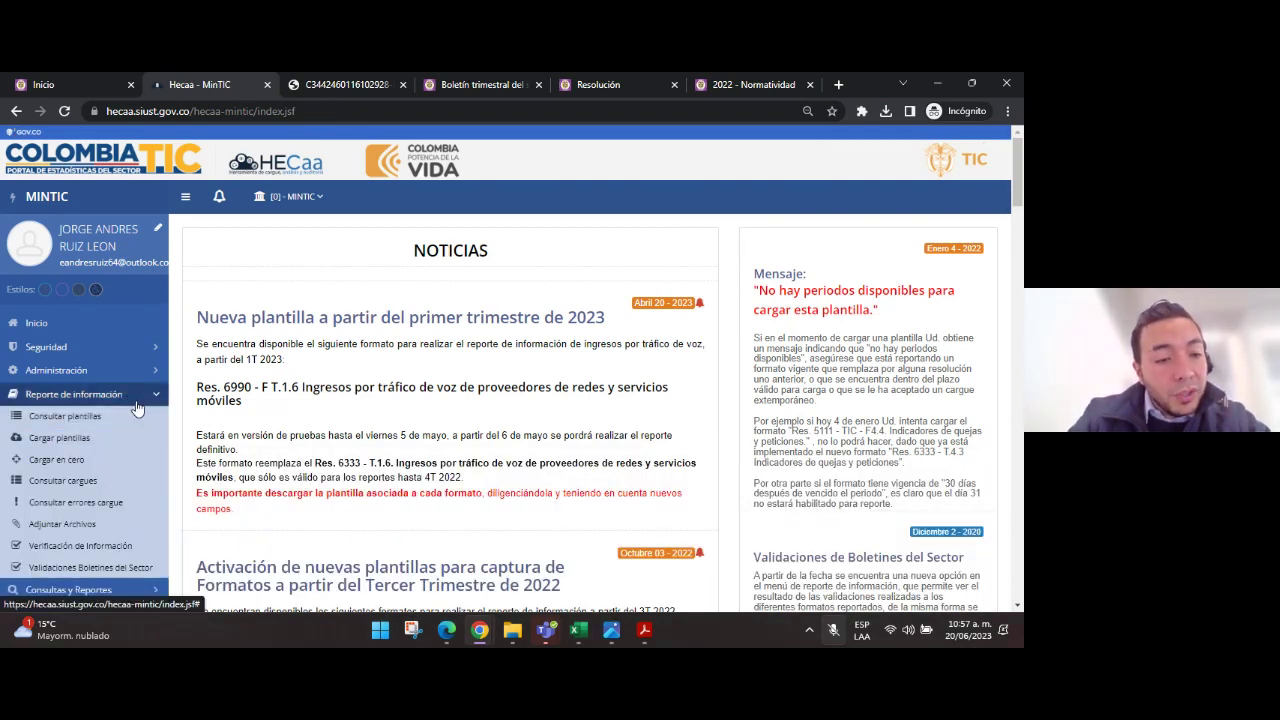
Step: Open the Verificación de Información page and list templates by quarterly periods
{"action": "left_click", "coordinate": [112, 546]}
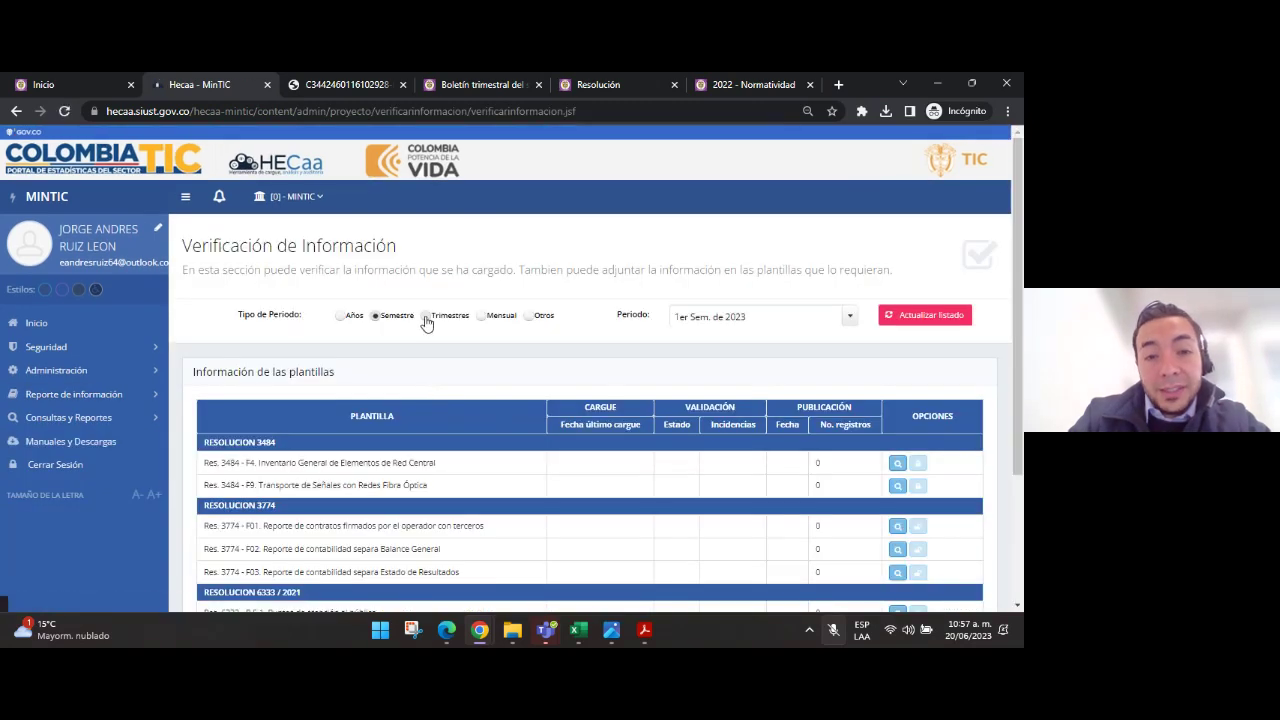
{"action": "left_click", "coordinate": [425, 315]}
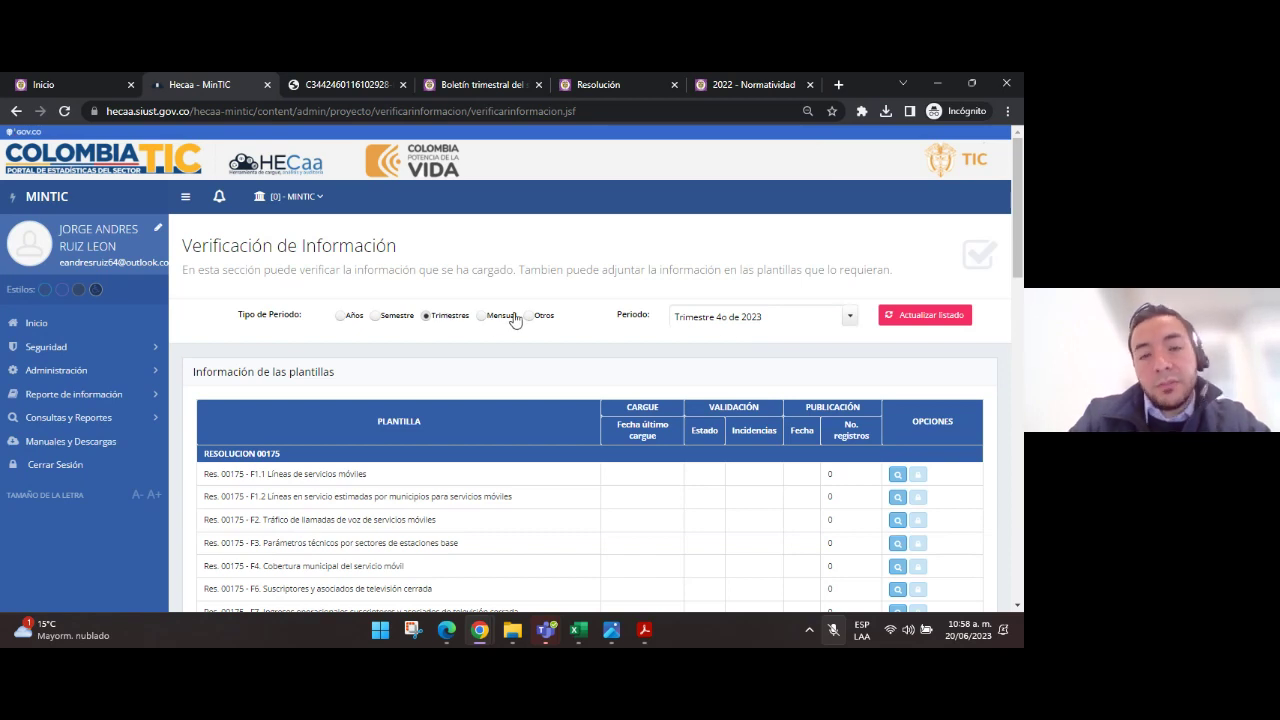
{"action": "left_click", "coordinate": [110, 394]}
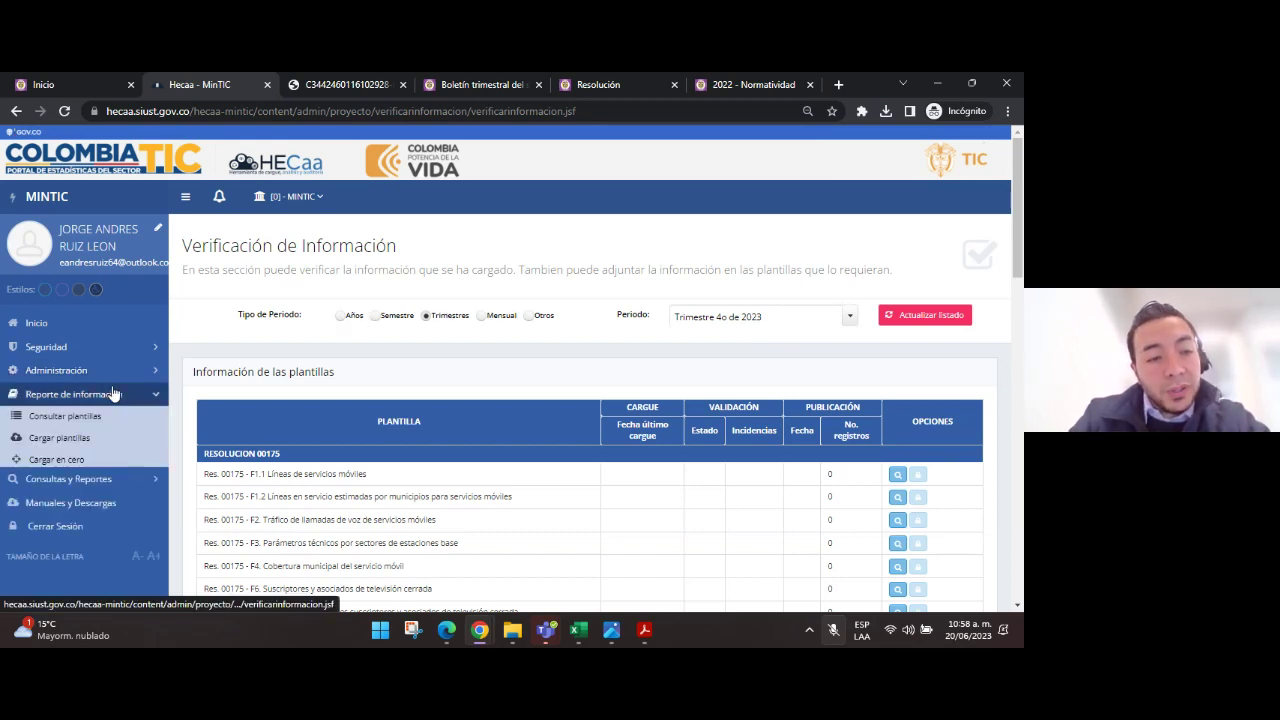
{"action": "left_click", "coordinate": [92, 550]}
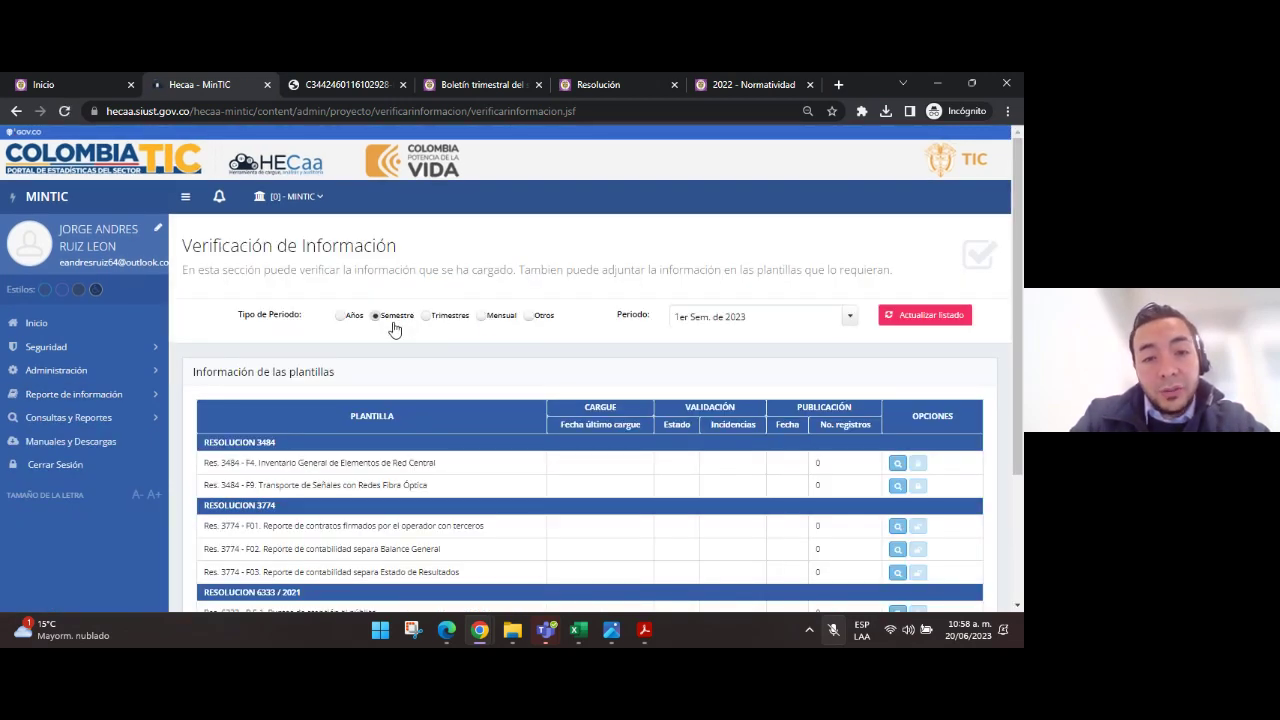
Step: Show templates for 2o Sem. de 2022, check the T.2.1.A row, and bring up the FormatoAsignacion workbook
{"action": "left_click", "coordinate": [850, 316]}
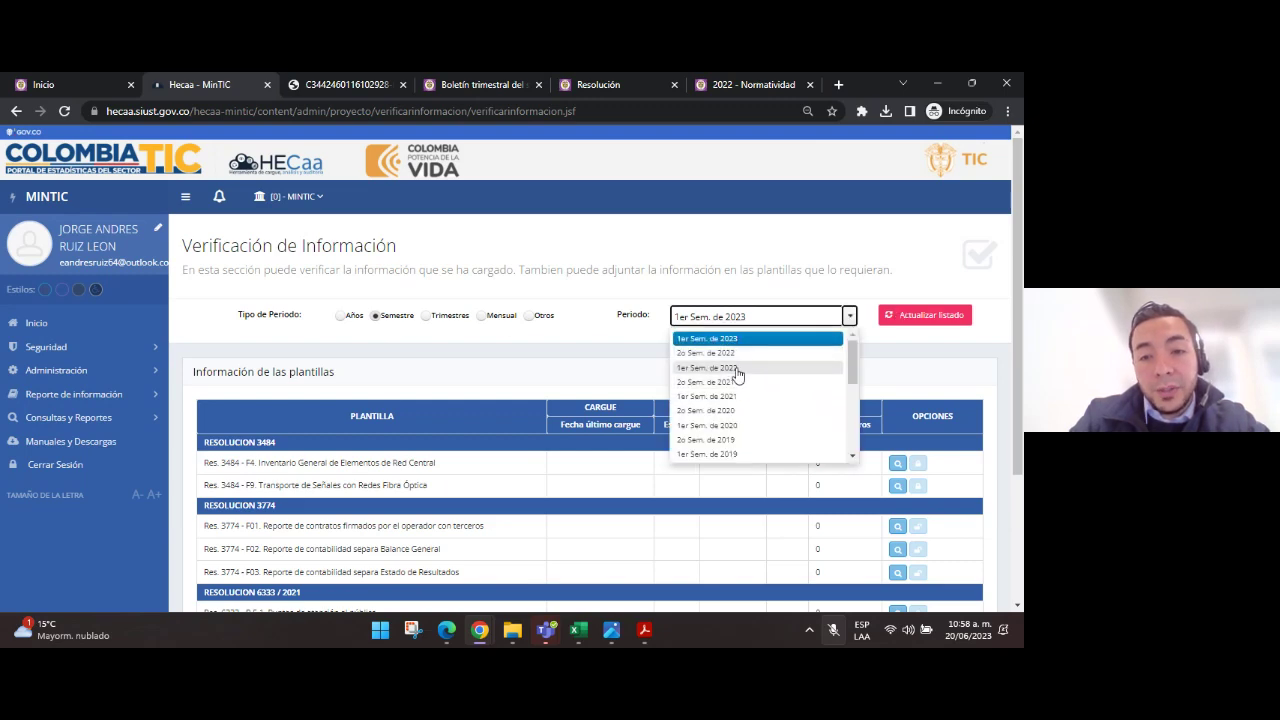
{"action": "left_click", "coordinate": [727, 356]}
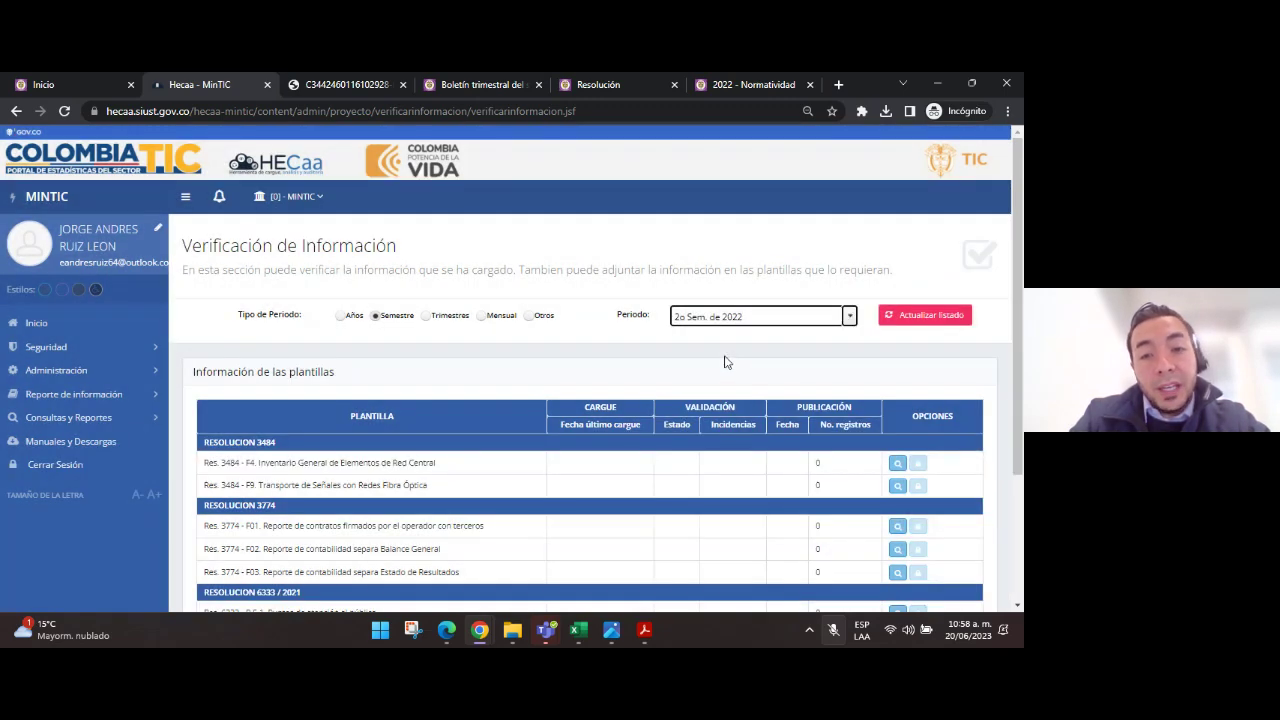
{"action": "scroll", "coordinate": [482, 410], "scroll_direction": "down", "scroll_amount": 3}
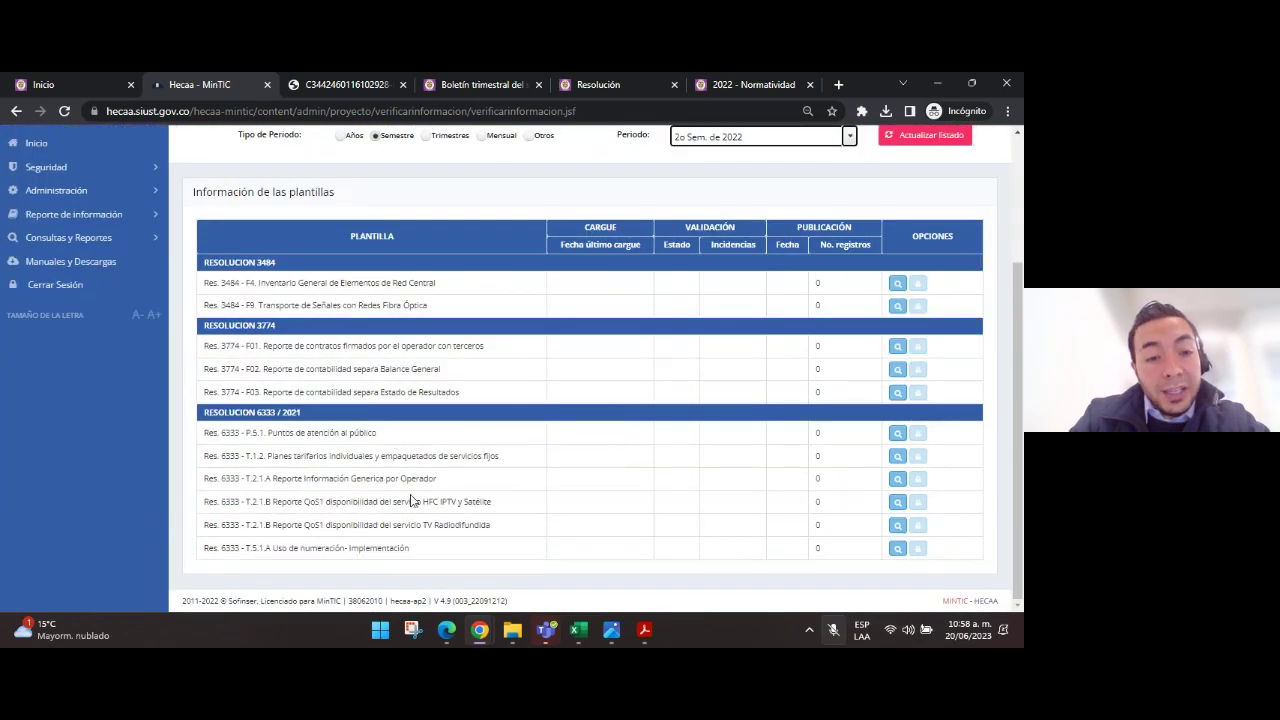
{"action": "left_click", "coordinate": [920, 459]}
{"action": "double_click", "coordinate": [922, 462]}
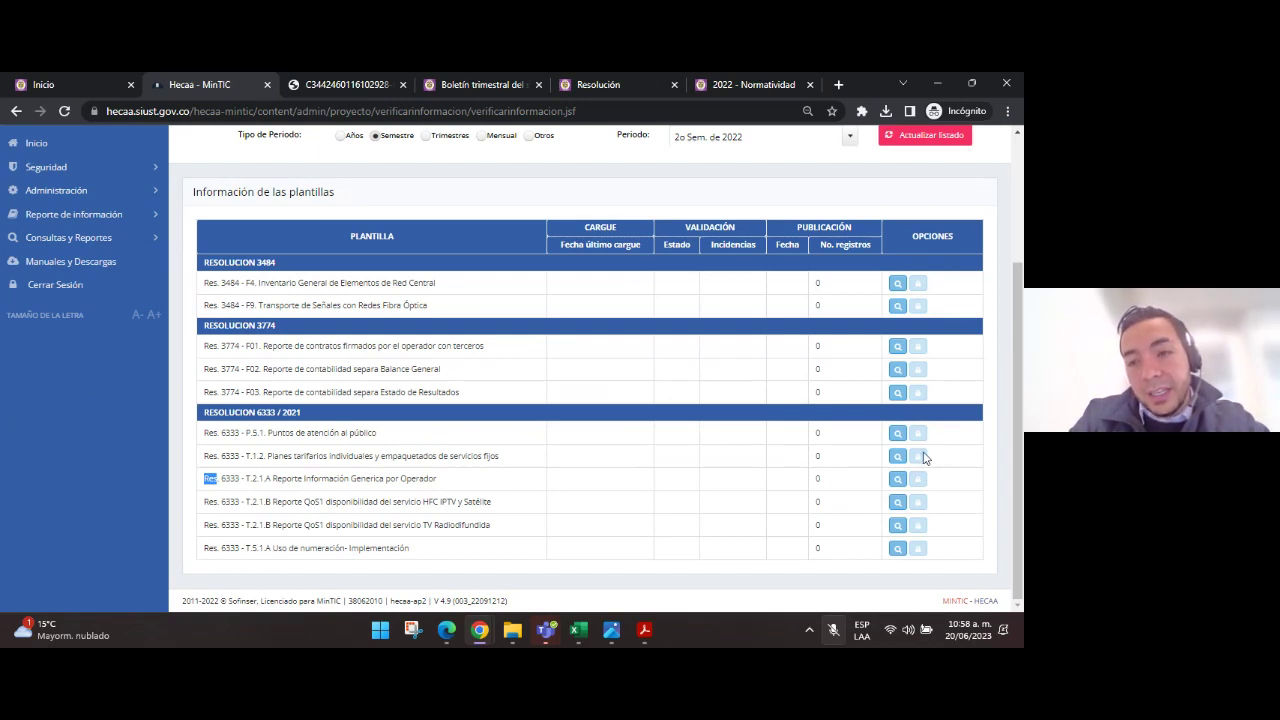
{"action": "left_click", "coordinate": [922, 460]}
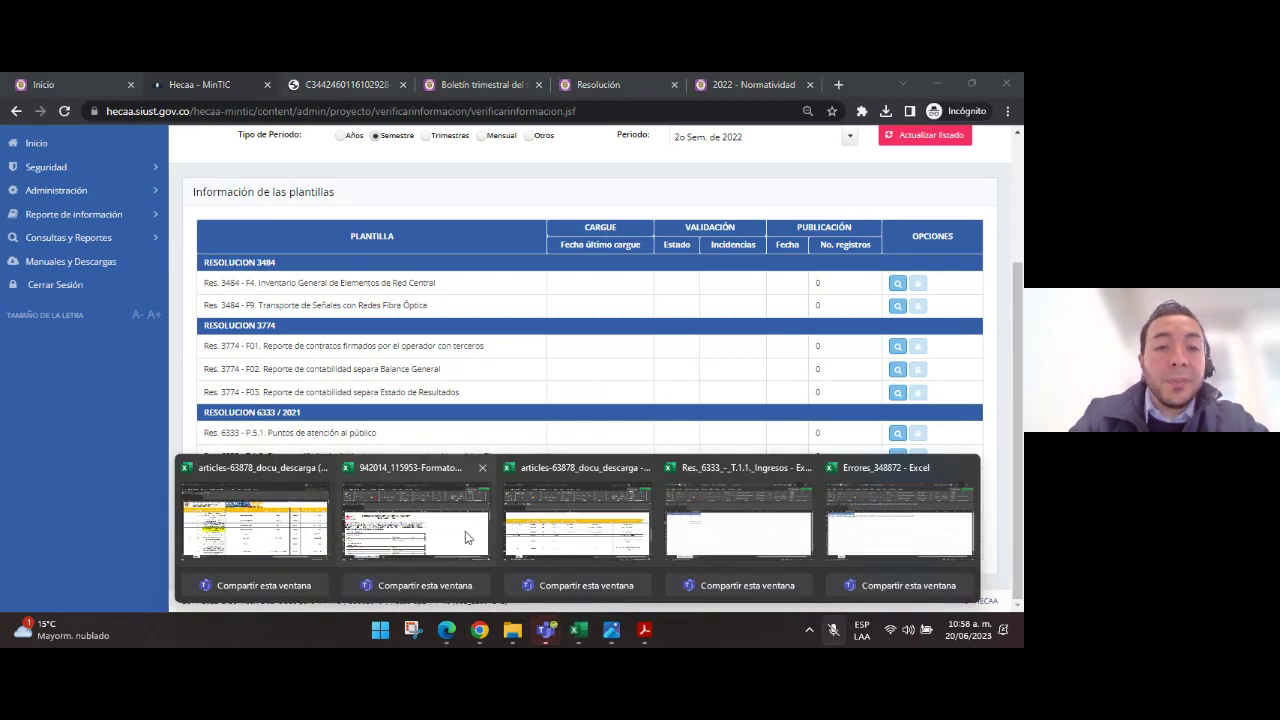
{"action": "left_click", "coordinate": [466, 534]}
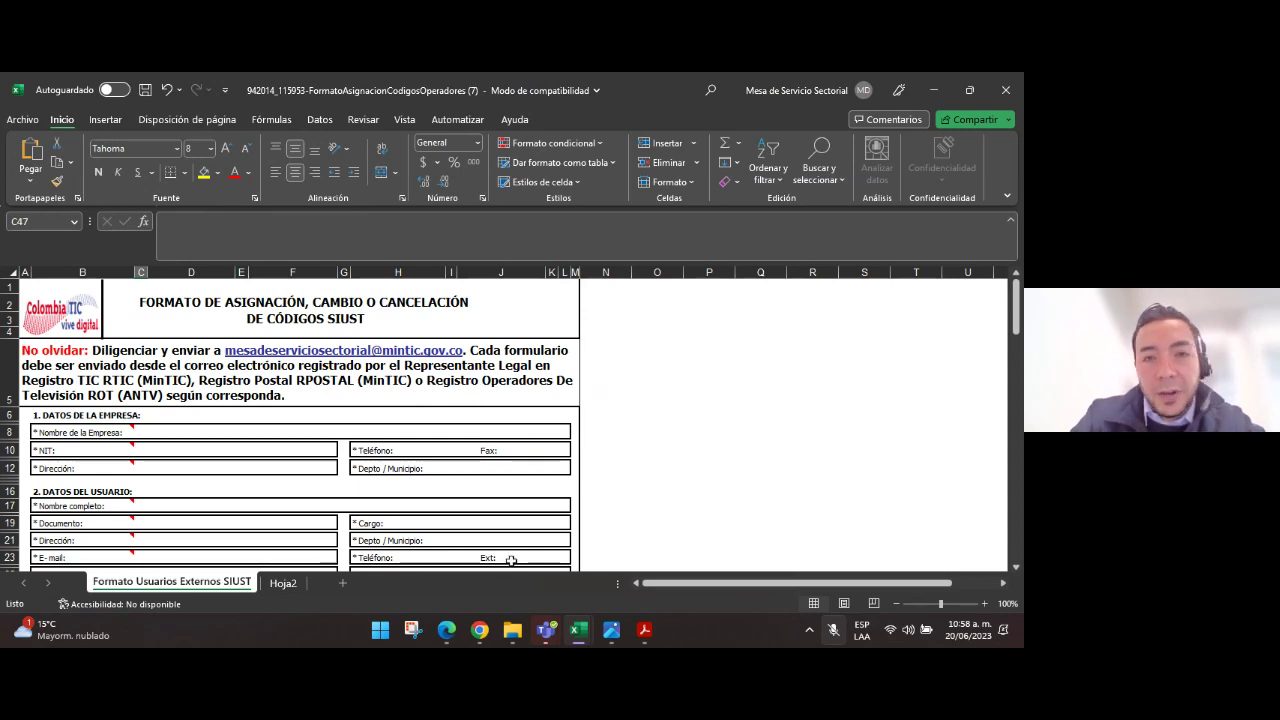
{"action": "mouse_move", "coordinate": [543, 625]}
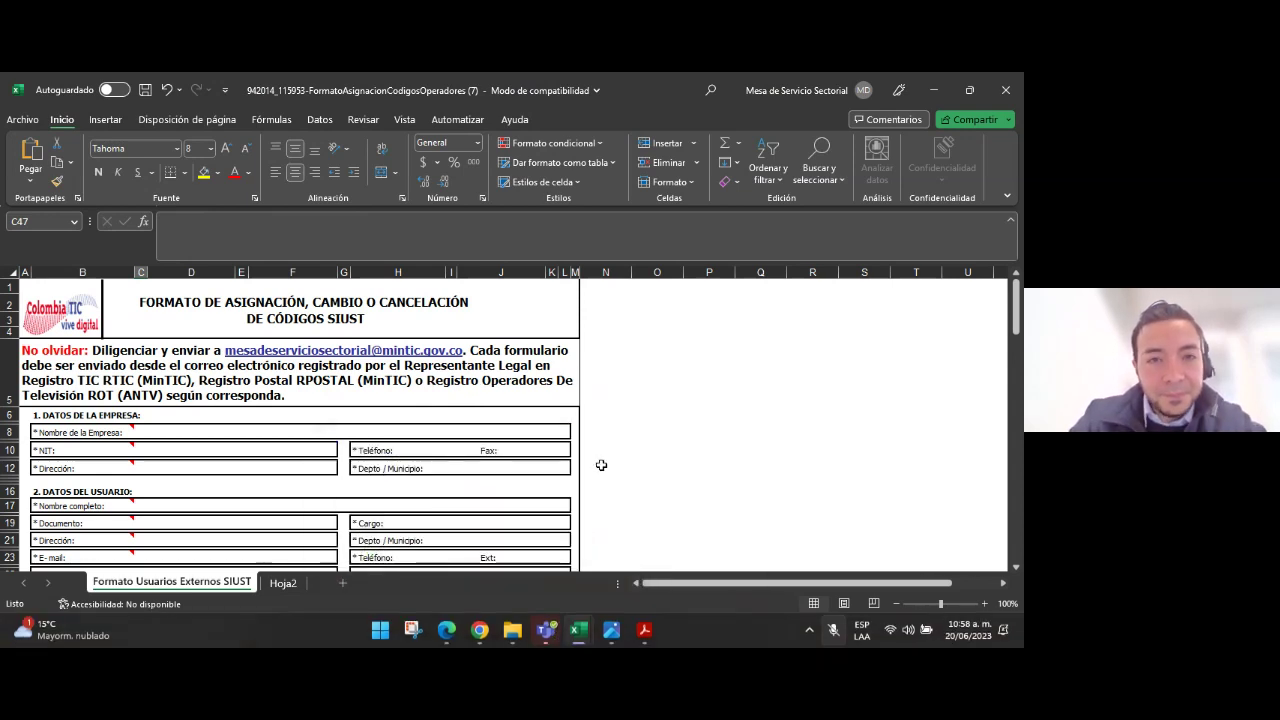
{"action": "left_click", "coordinate": [545, 630]}
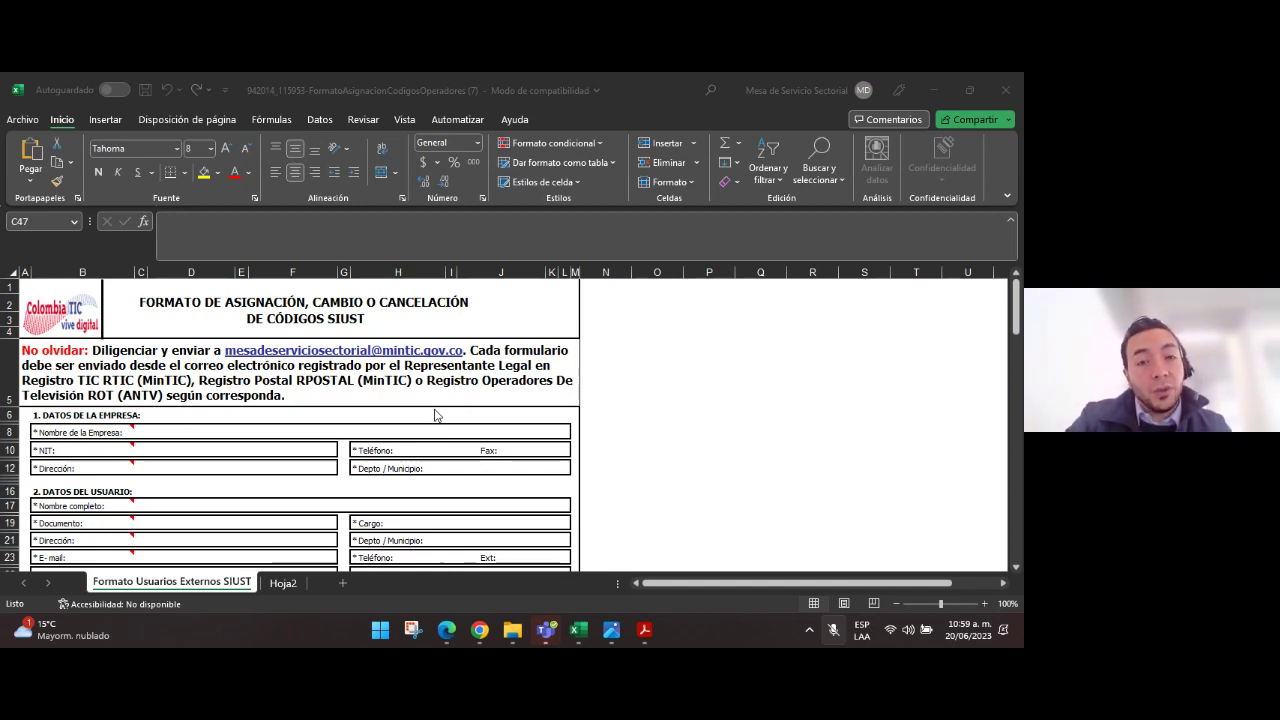
{"action": "scroll", "coordinate": [341, 464], "scroll_direction": "down", "scroll_amount": 1}
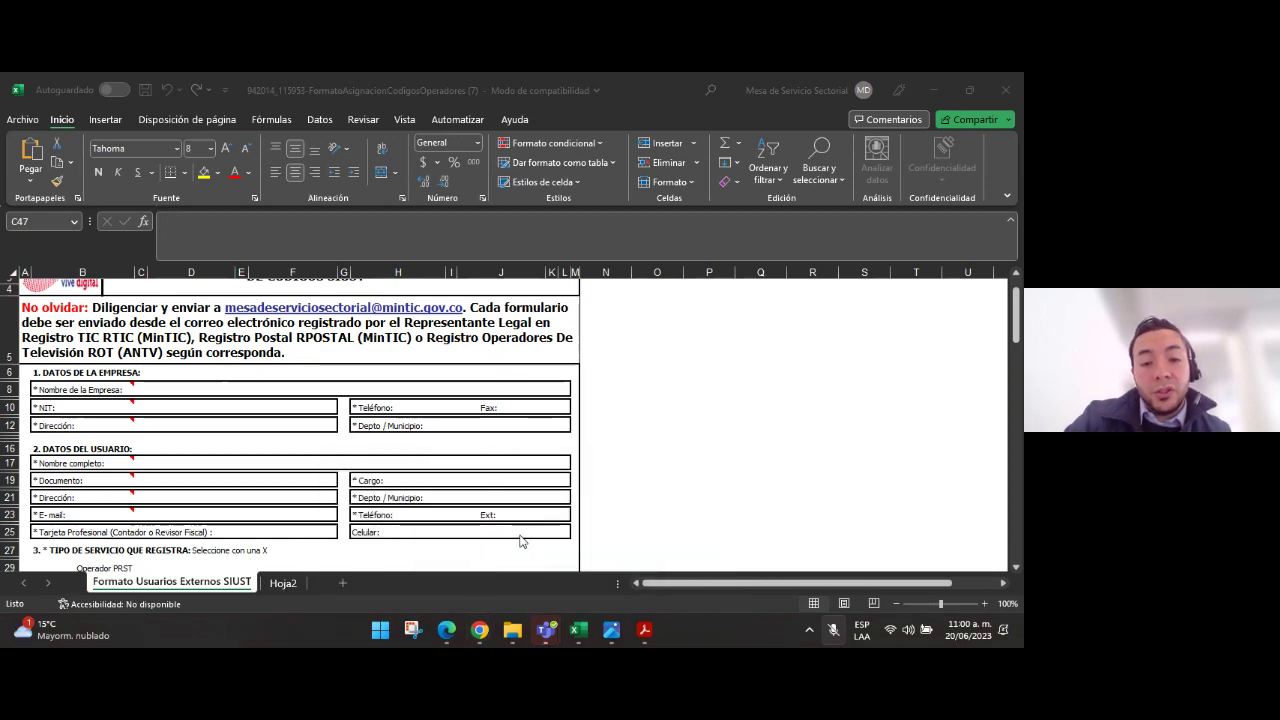
{"action": "mouse_move", "coordinate": [475, 642]}
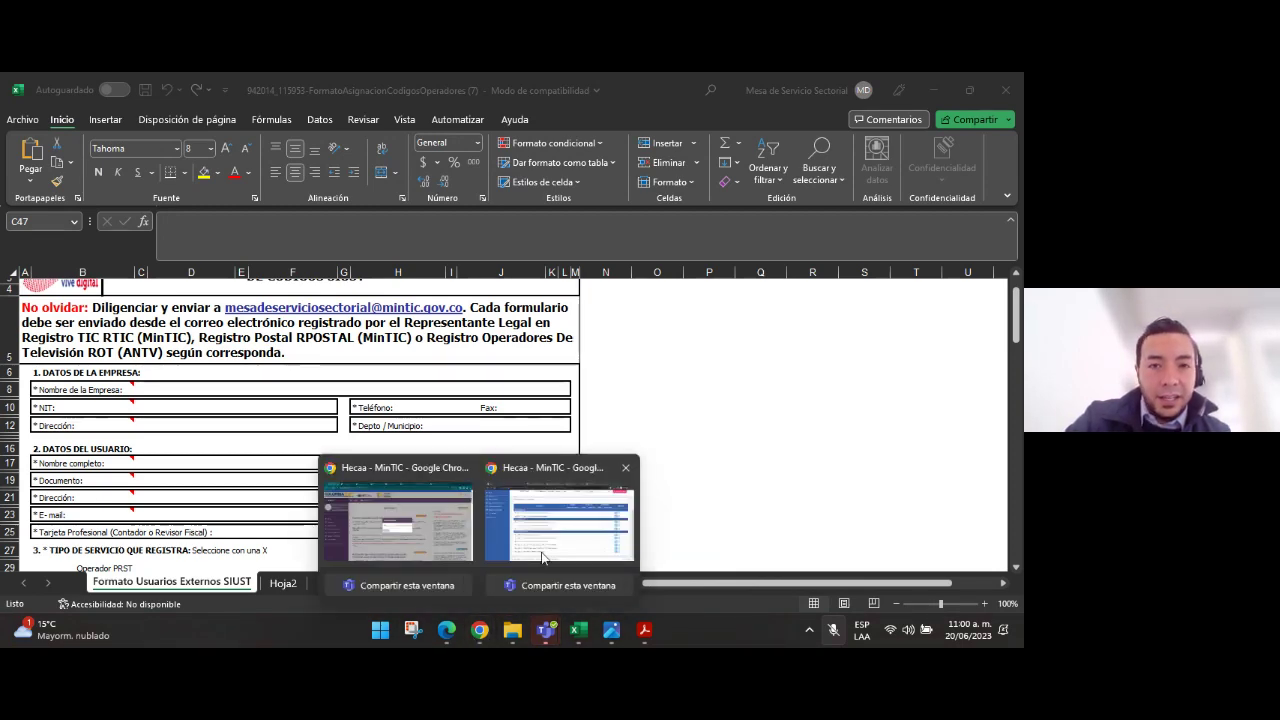
Step: Return to the HECAA Chrome window's Resolución PDF and highlight 'superior al' in the 1% sentence
{"action": "left_click", "coordinate": [575, 520]}
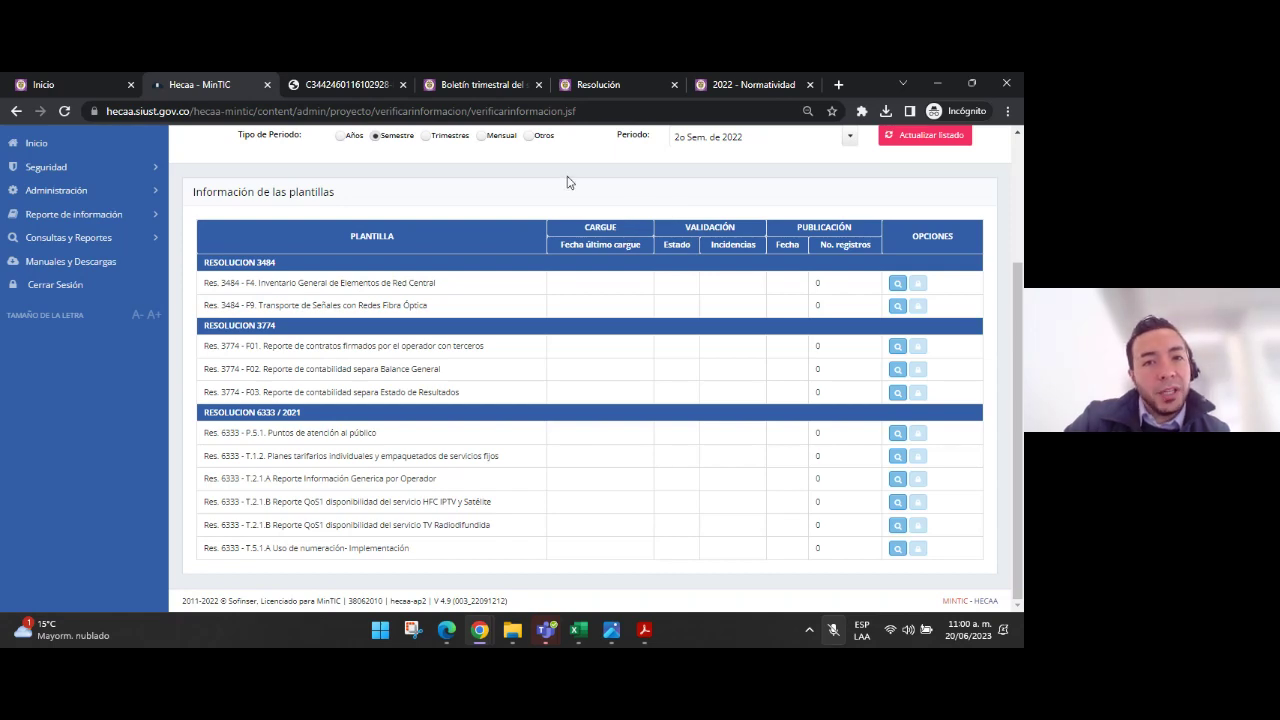
{"action": "left_click", "coordinate": [612, 84]}
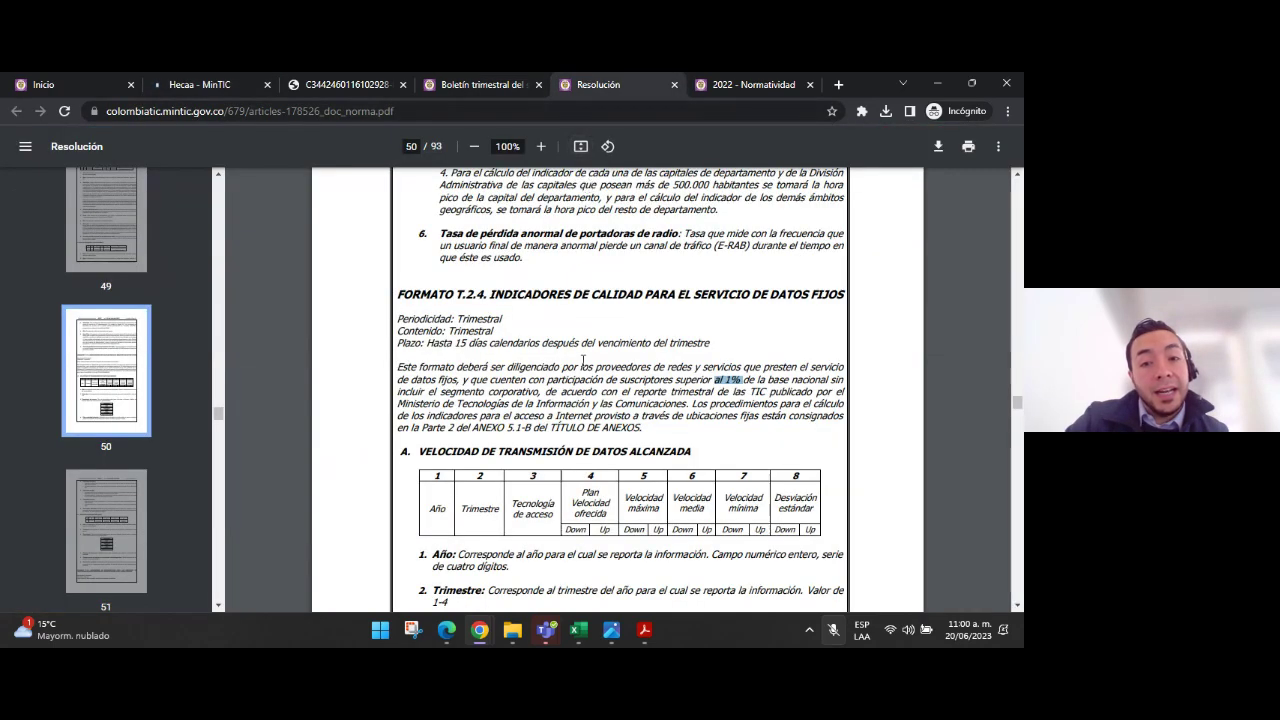
{"action": "left_click_drag", "start_coordinate": [722, 381], "coordinate": [670, 381]}
Step: Scroll up to page 22 and highlight the 1% fixed internet access threshold for Formato T.1.2
{"action": "scroll", "coordinate": [1017, 395], "scroll_direction": "up", "scroll_amount": 15}
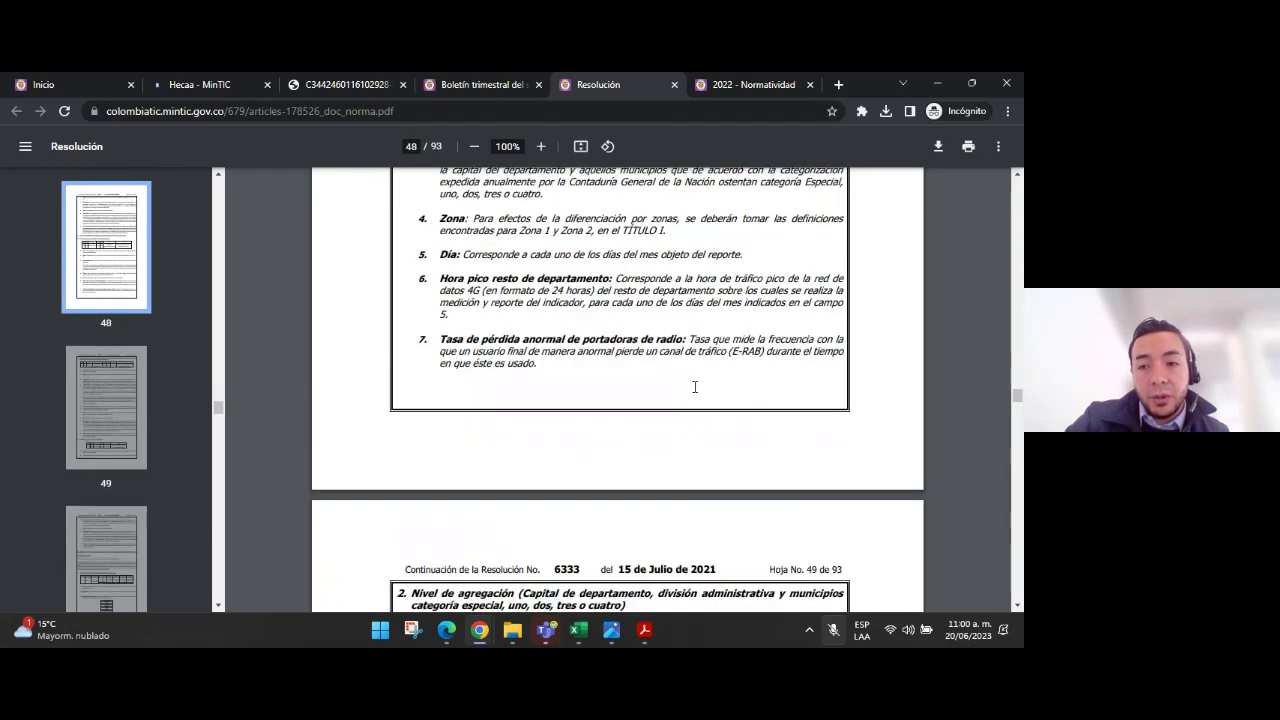
{"action": "scroll", "coordinate": [730, 372], "scroll_direction": "up", "scroll_amount": 20}
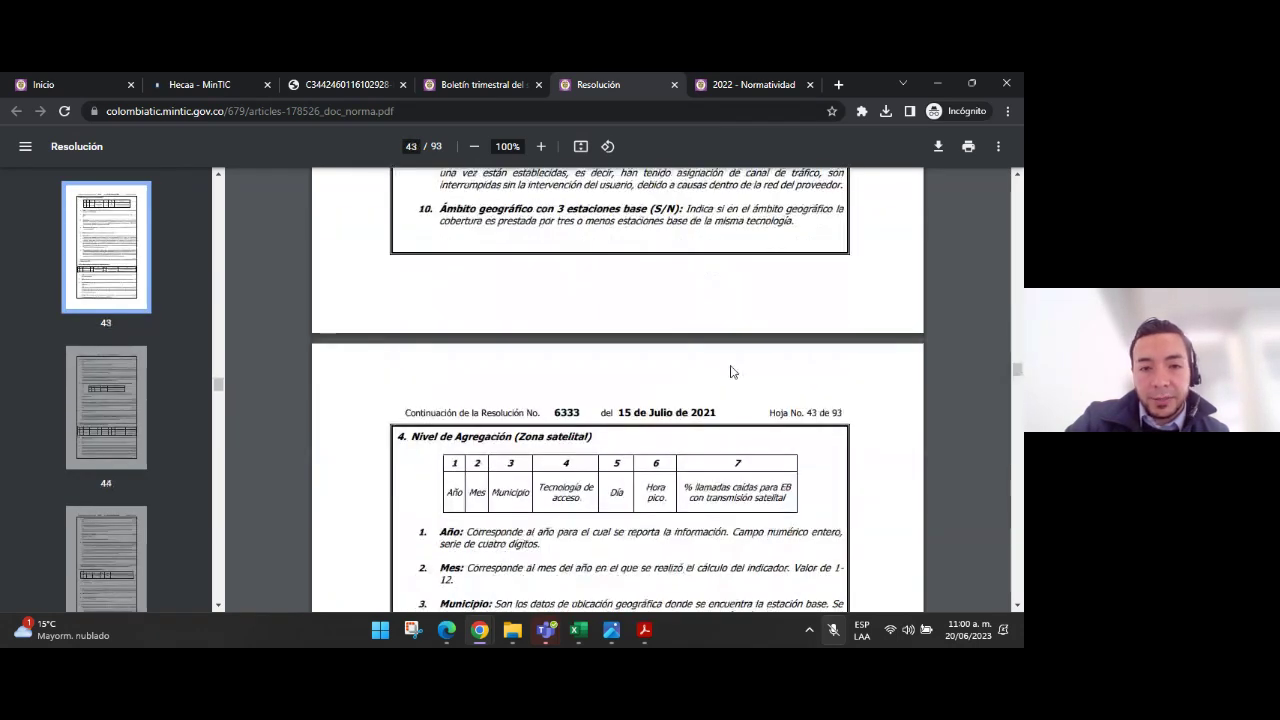
{"action": "scroll", "coordinate": [730, 372], "scroll_direction": "up", "scroll_amount": 15}
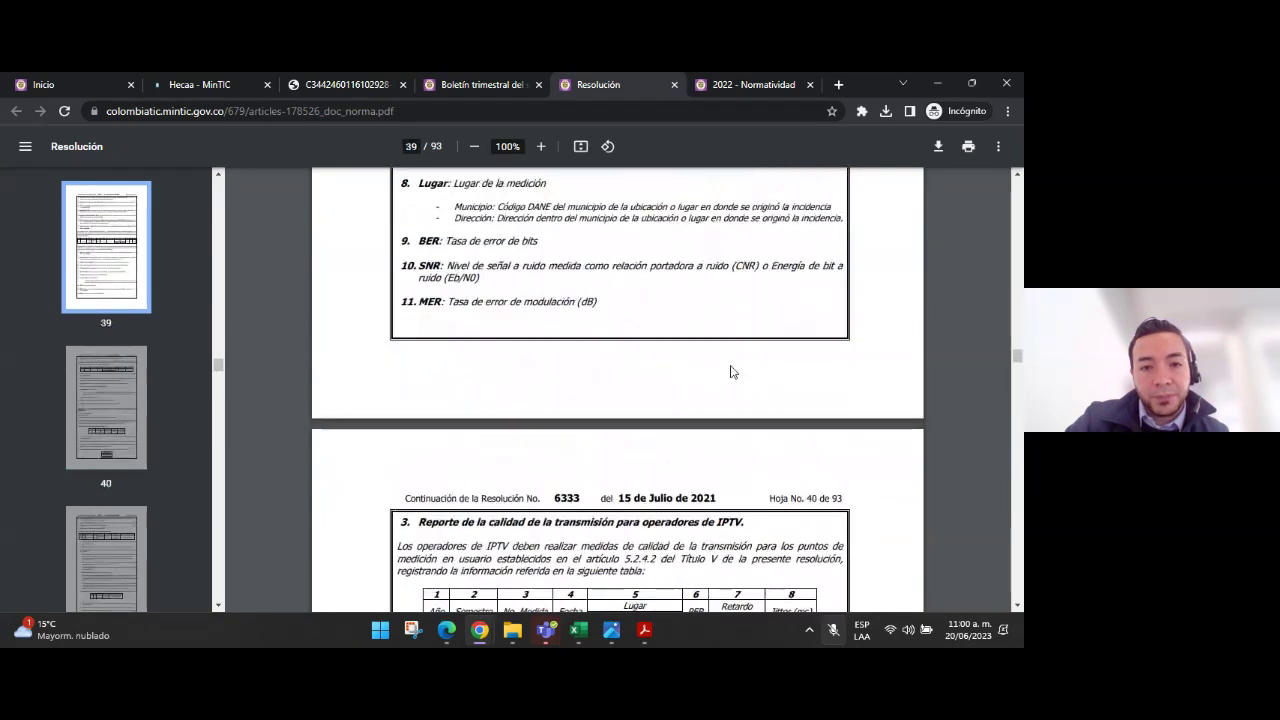
{"action": "scroll", "coordinate": [730, 372], "scroll_direction": "up", "scroll_amount": 20}
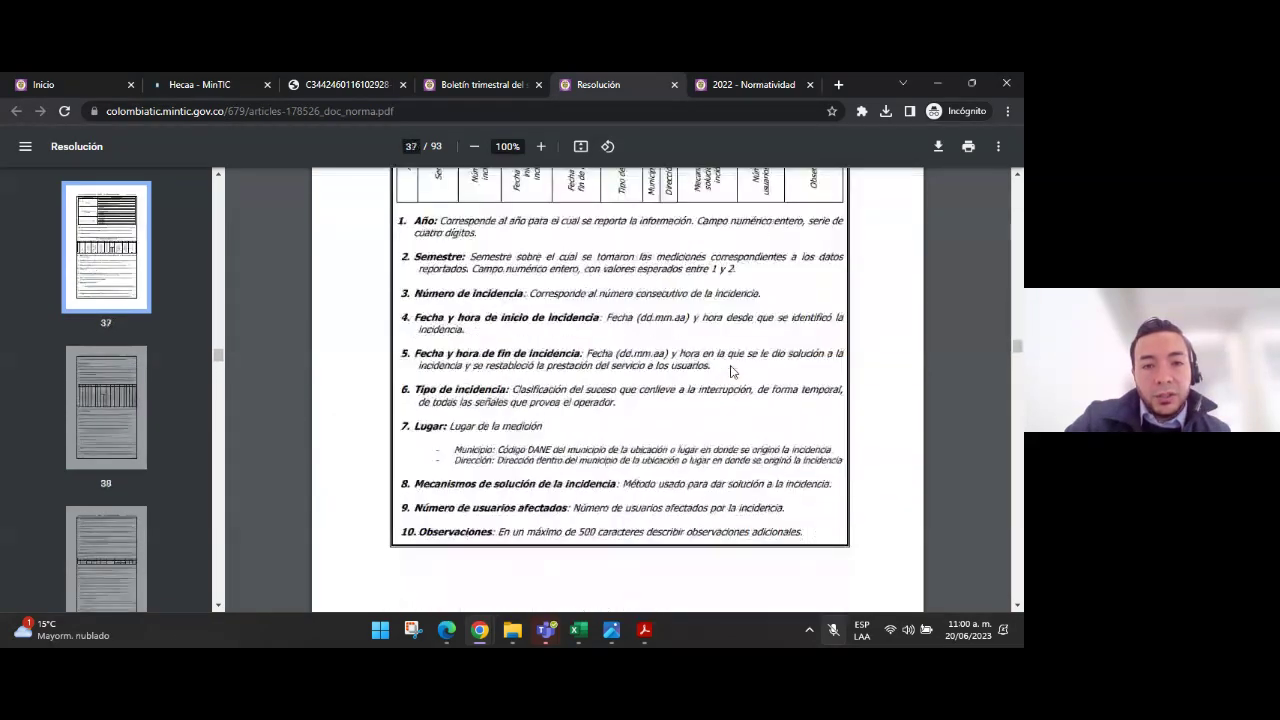
{"action": "scroll", "coordinate": [773, 353], "scroll_direction": "up", "scroll_amount": 20}
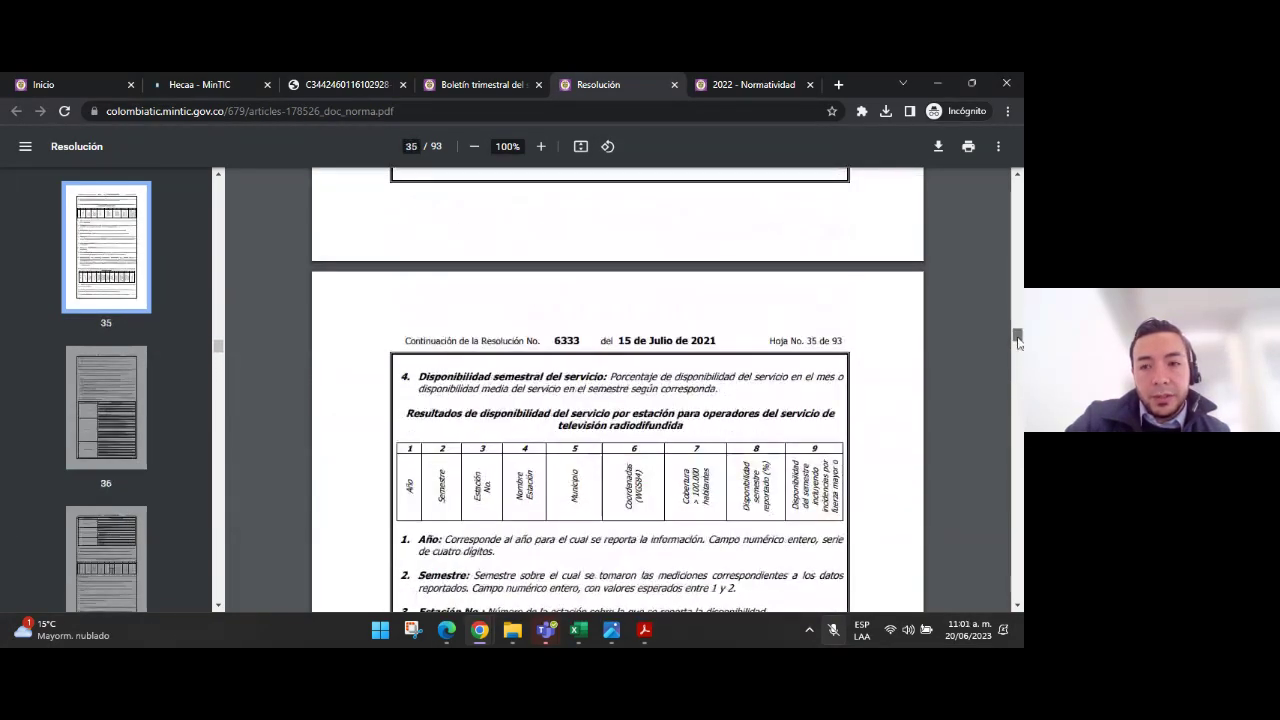
{"action": "scroll", "coordinate": [715, 328], "scroll_direction": "up", "scroll_amount": 10}
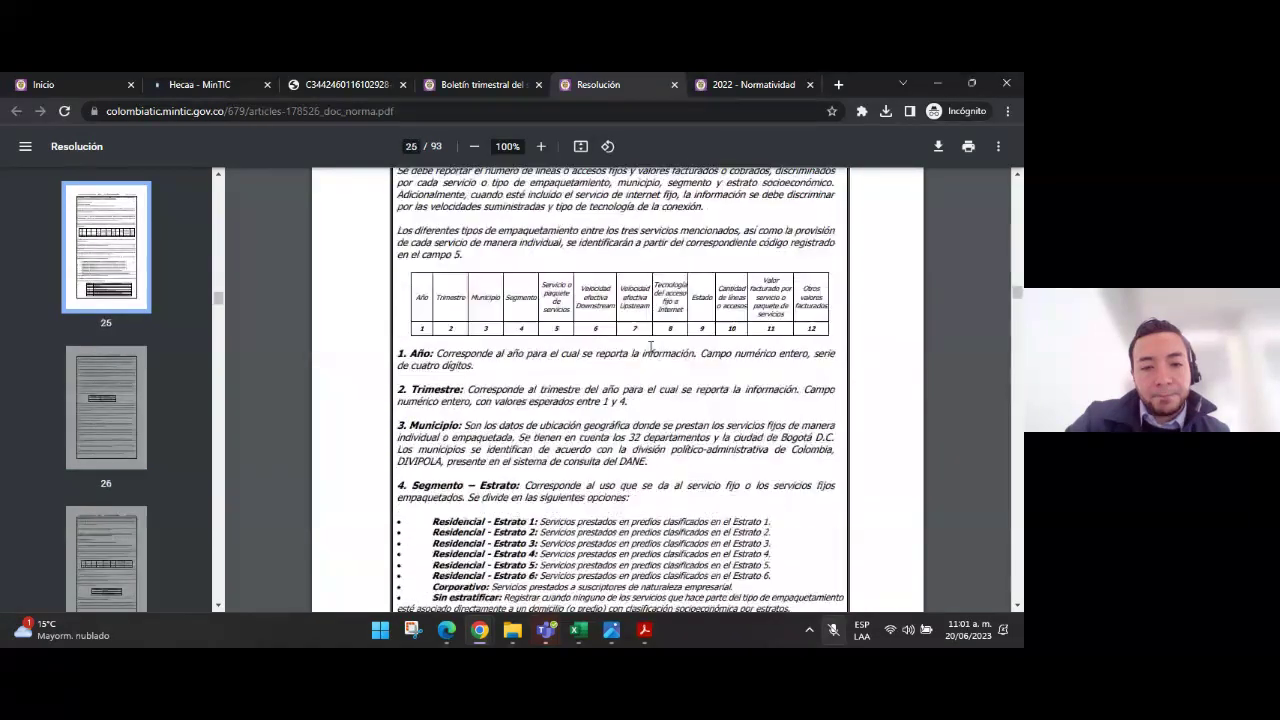
{"action": "scroll", "coordinate": [650, 345], "scroll_direction": "up", "scroll_amount": 15}
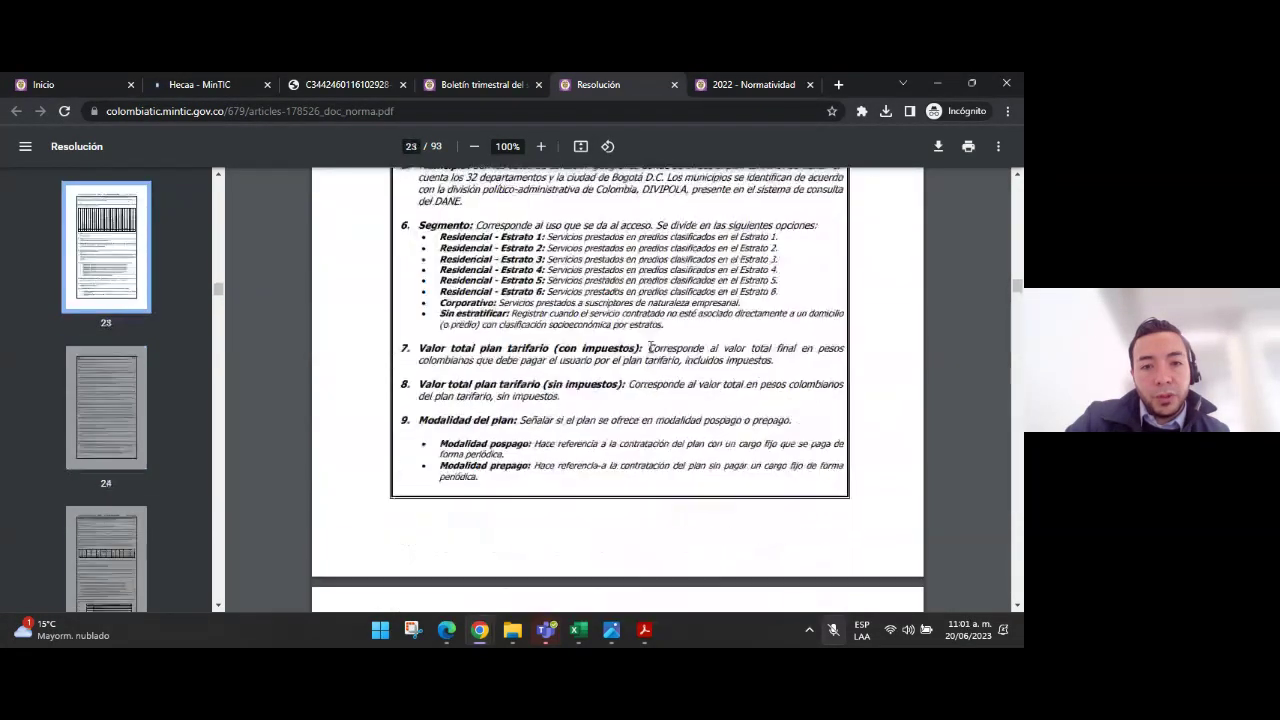
{"action": "scroll", "coordinate": [650, 345], "scroll_direction": "up", "scroll_amount": 4}
{"action": "scroll", "coordinate": [640, 345], "scroll_direction": "down", "scroll_amount": 2}
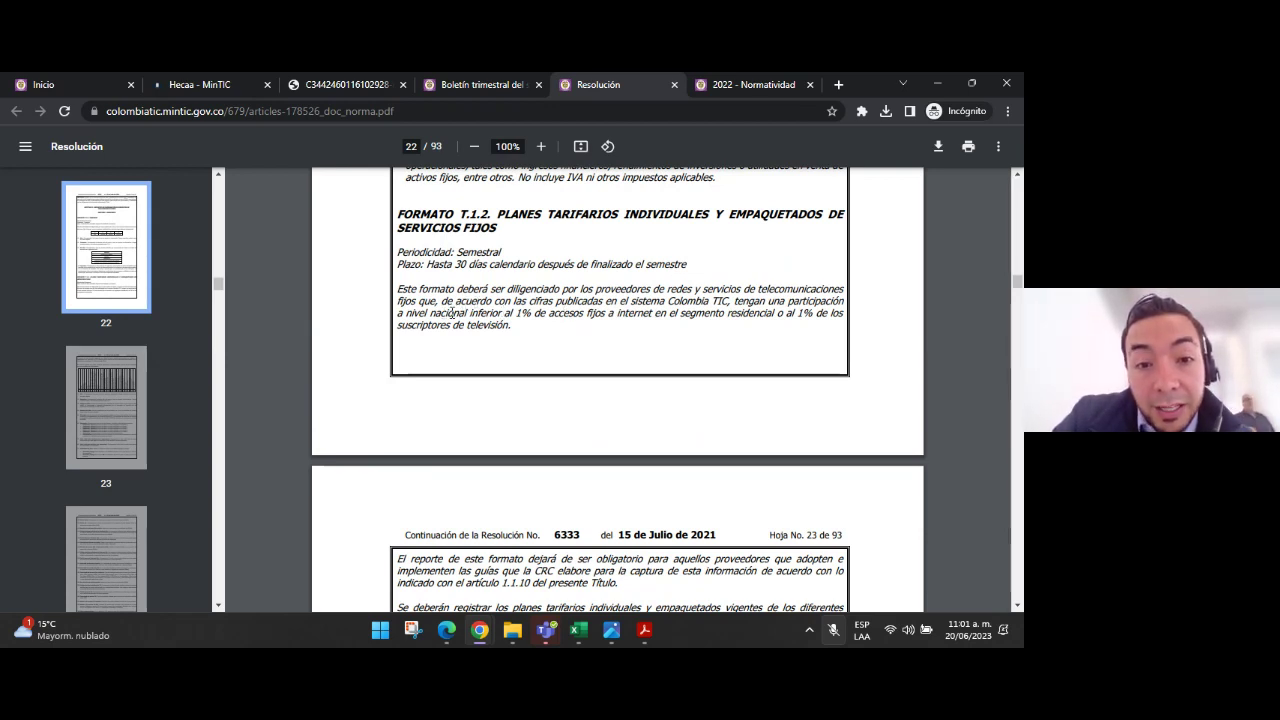
{"action": "left_click_drag", "start_coordinate": [458, 313], "coordinate": [651, 314]}
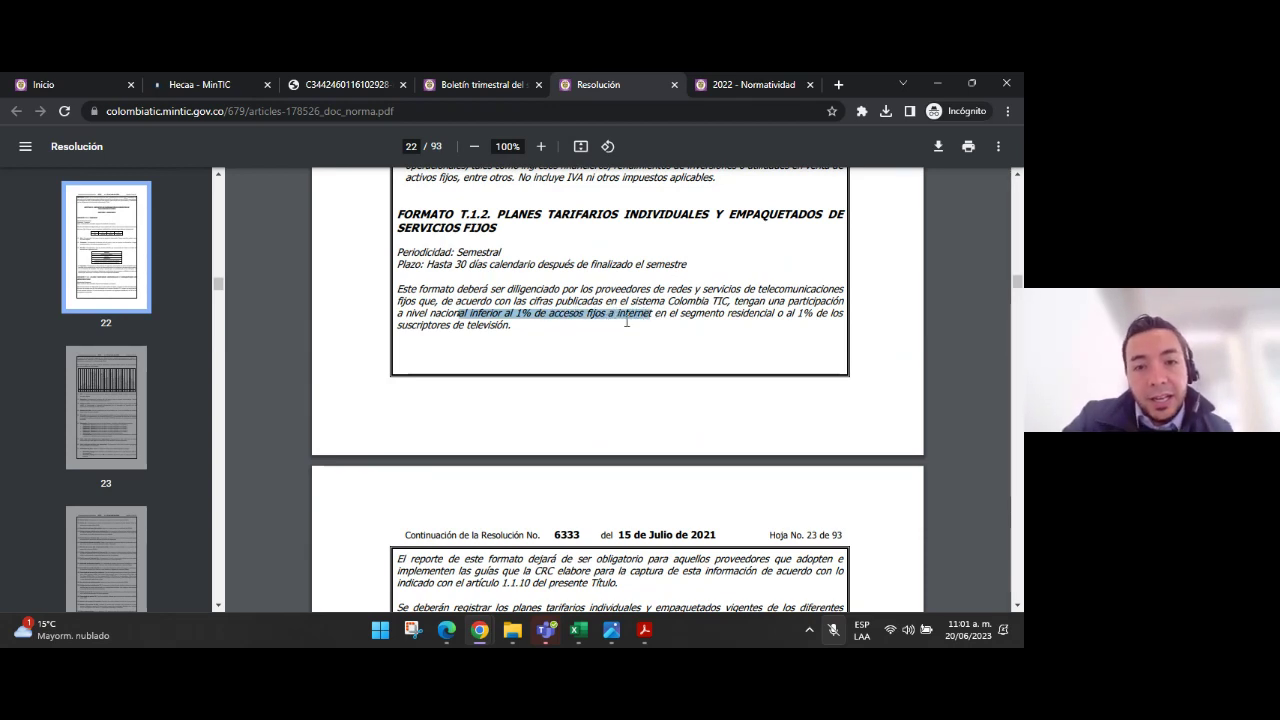
Step: Glance at the NOT@TIC bulletin, then highlight the residential and television subscriber phrases in the Resolución
{"action": "left_click", "coordinate": [475, 88]}
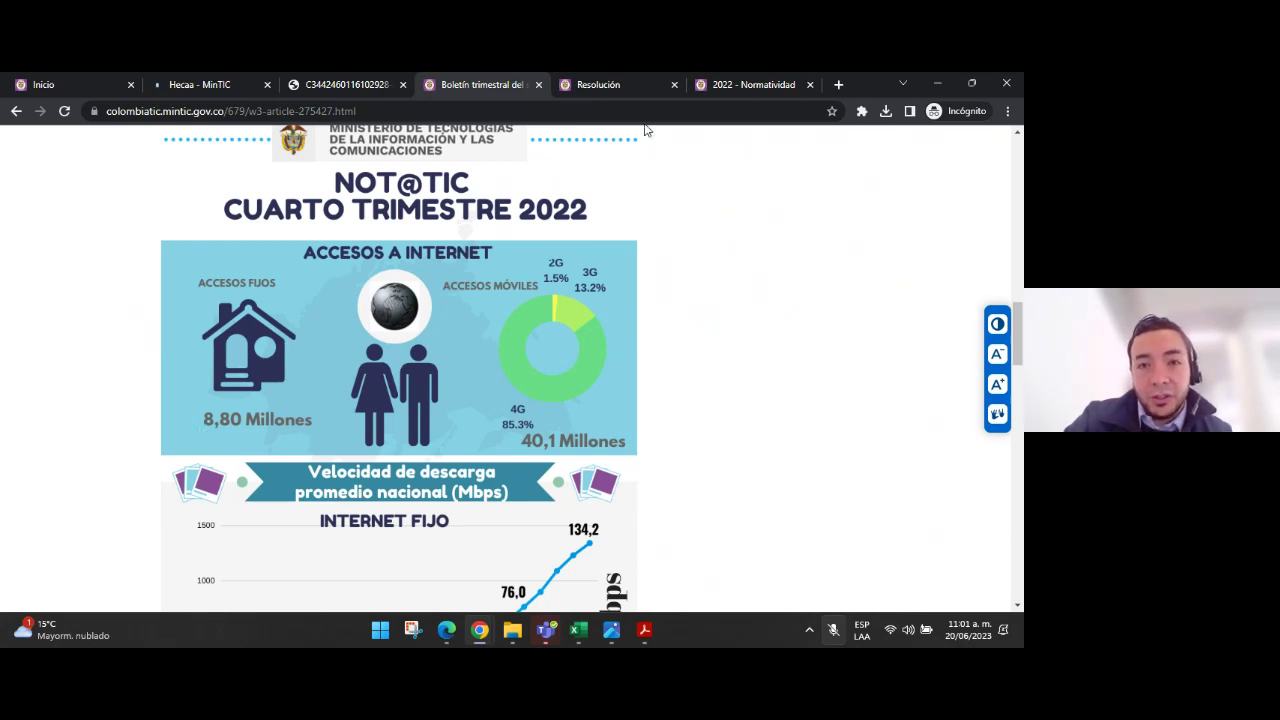
{"action": "left_click", "coordinate": [607, 88]}
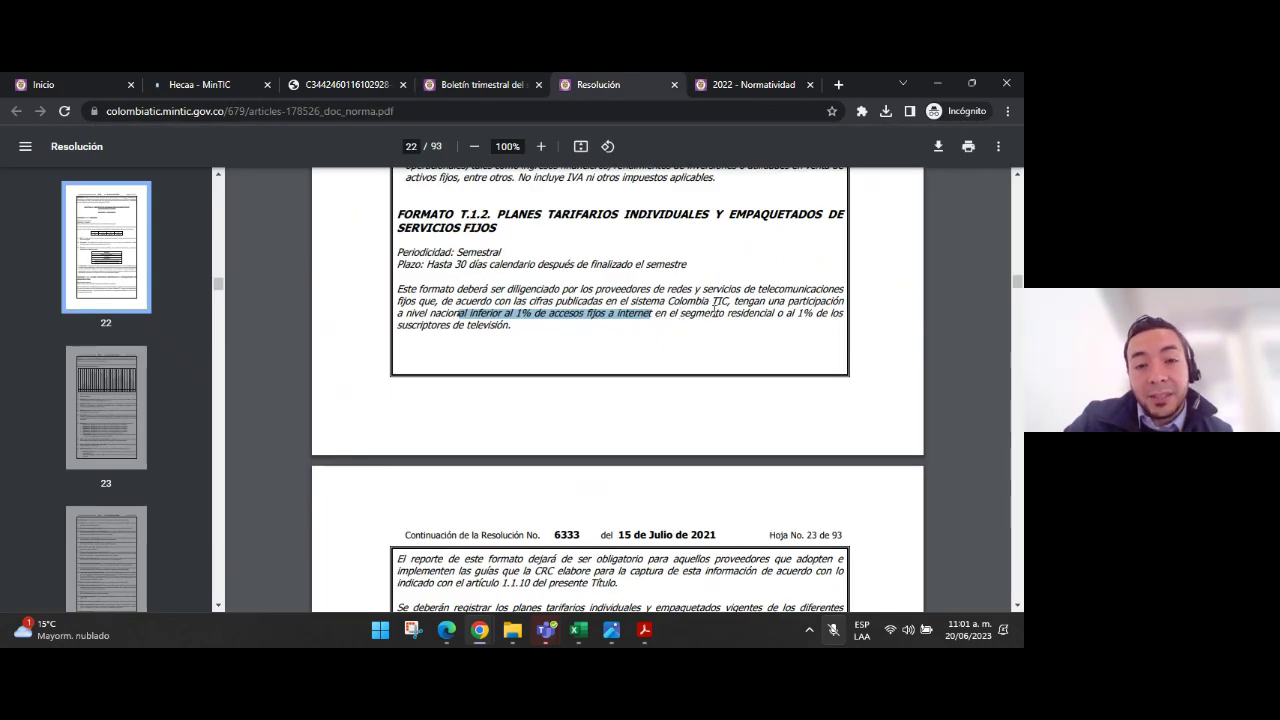
{"action": "left_click_drag", "start_coordinate": [702, 313], "coordinate": [786, 313]}
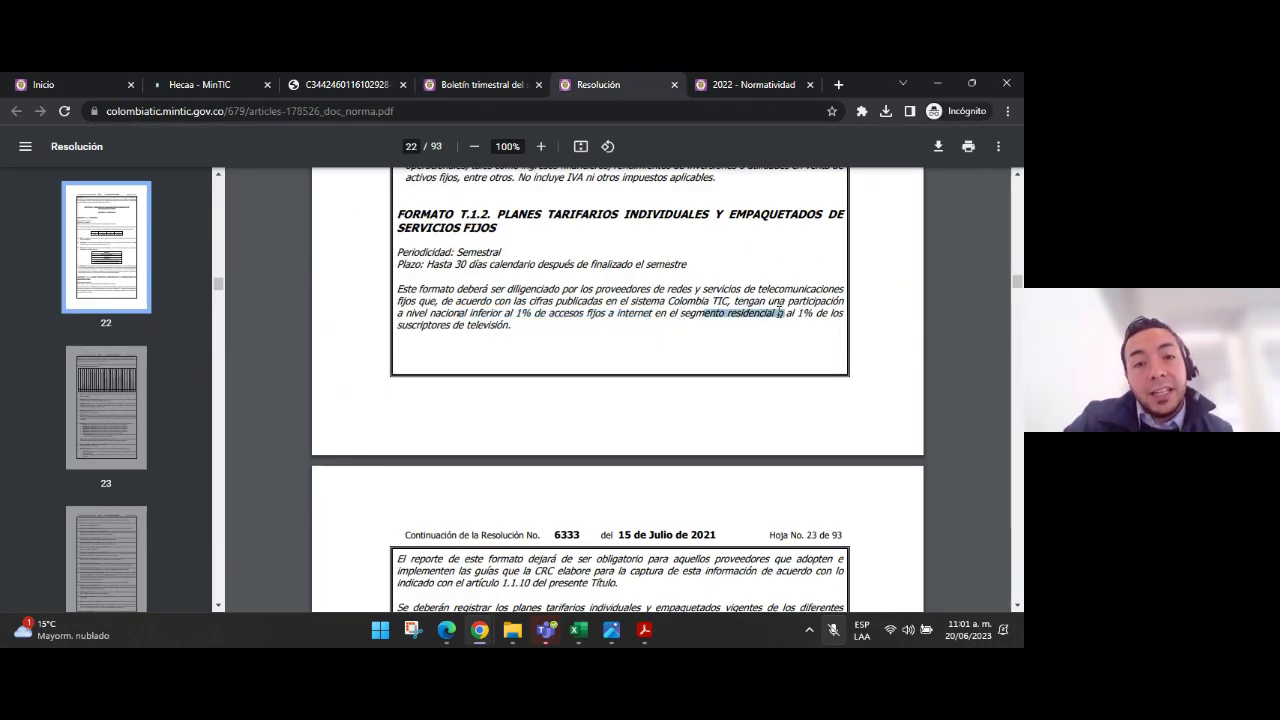
{"action": "left_click_drag", "start_coordinate": [512, 329], "coordinate": [406, 328]}
{"action": "left_click", "coordinate": [599, 337]}
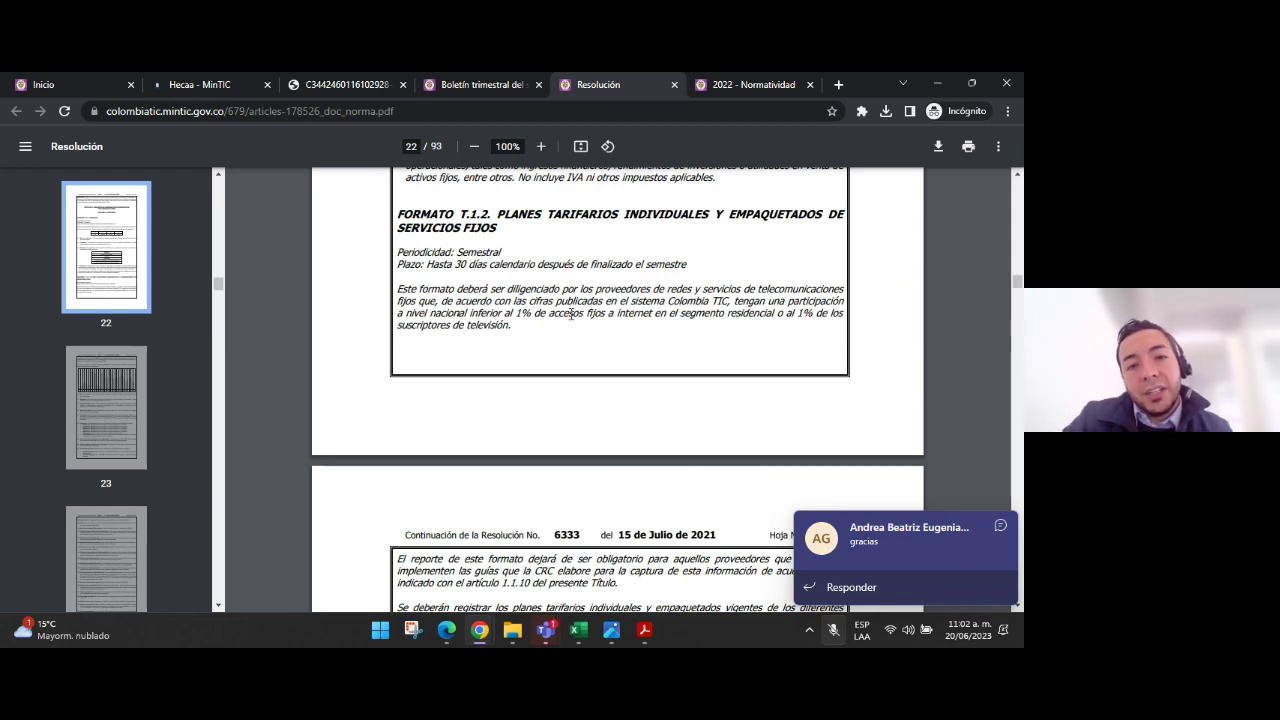
Step: Highlight T.1.2's Semestral periodicity, then its 'inferior al 1%' threshold
{"action": "left_click_drag", "start_coordinate": [506, 251], "coordinate": [457, 252]}
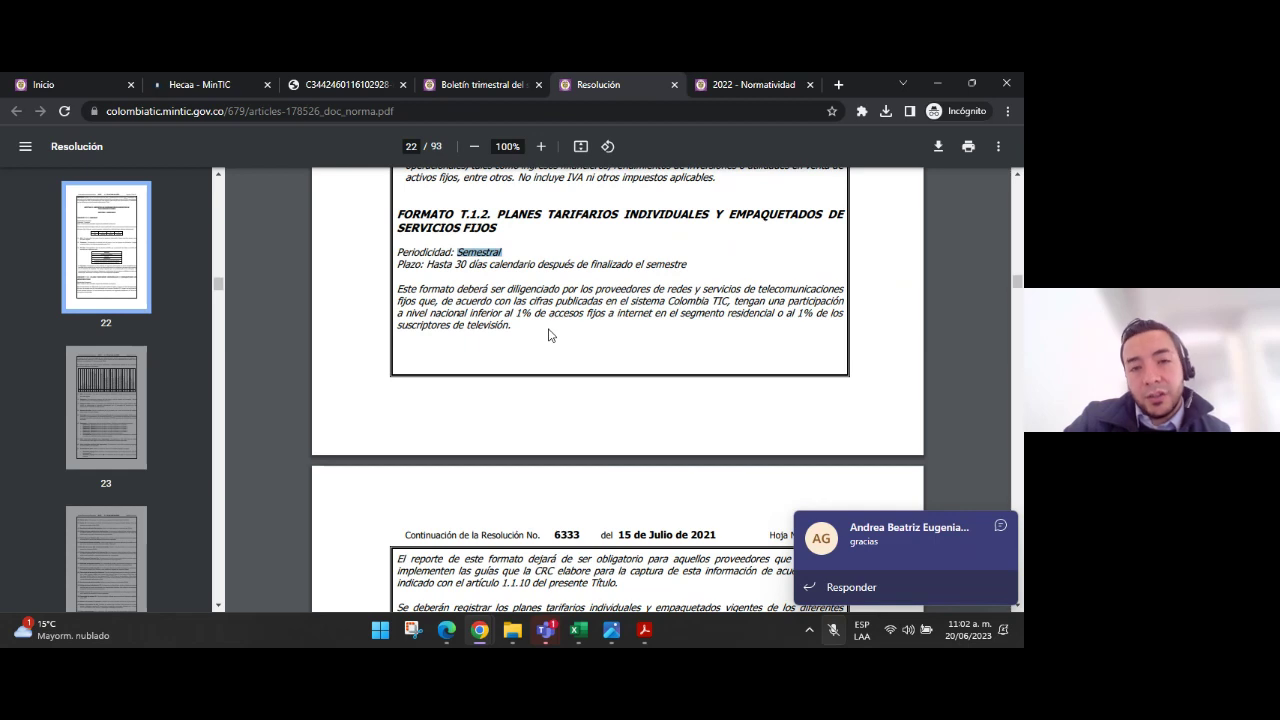
{"action": "left_click", "coordinate": [568, 316]}
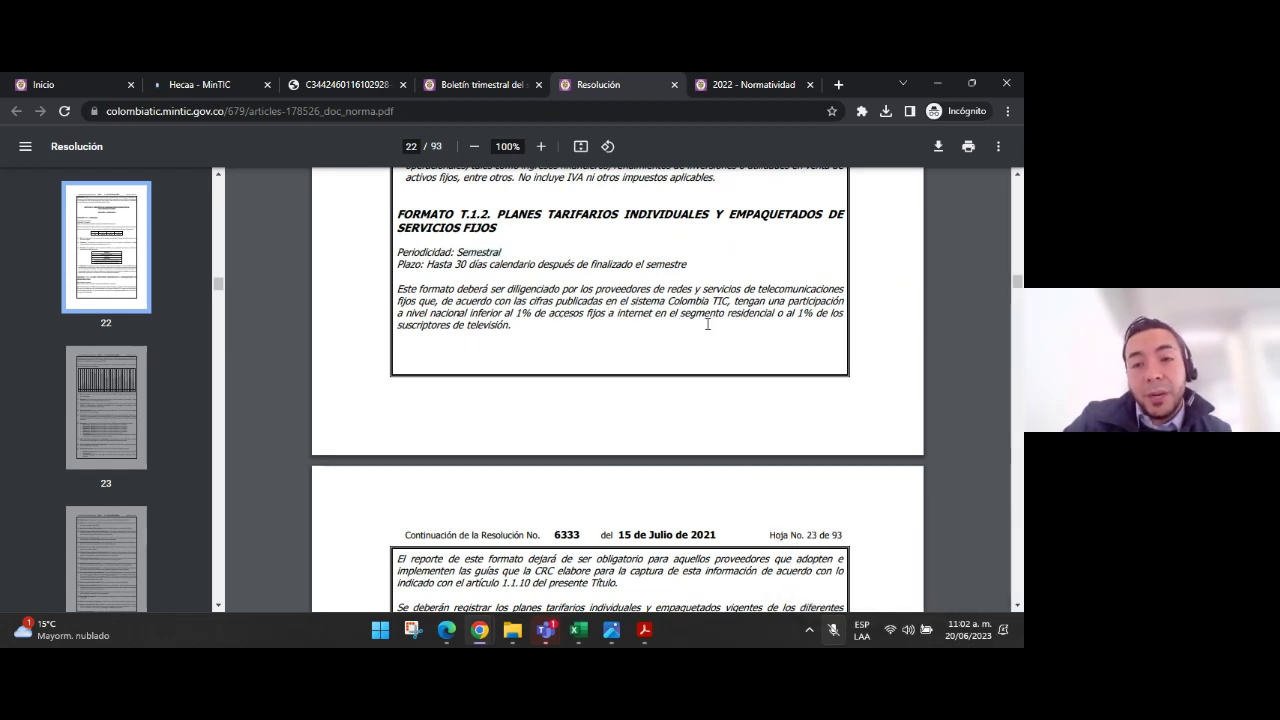
{"action": "left_click_drag", "start_coordinate": [471, 313], "coordinate": [531, 313]}
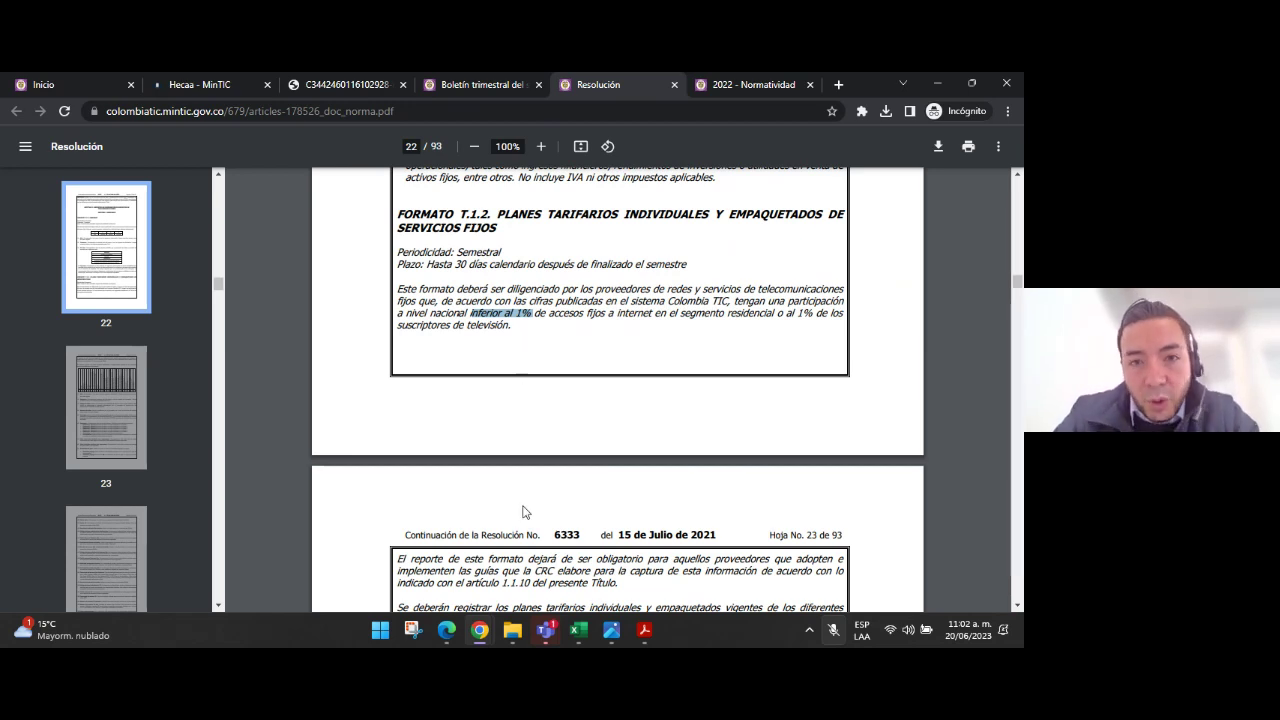
Step: In the deadline workbook, check row 77's Período Inicial 1T 2020 and Período Final 4T 2021
{"action": "mouse_move", "coordinate": [578, 630]}
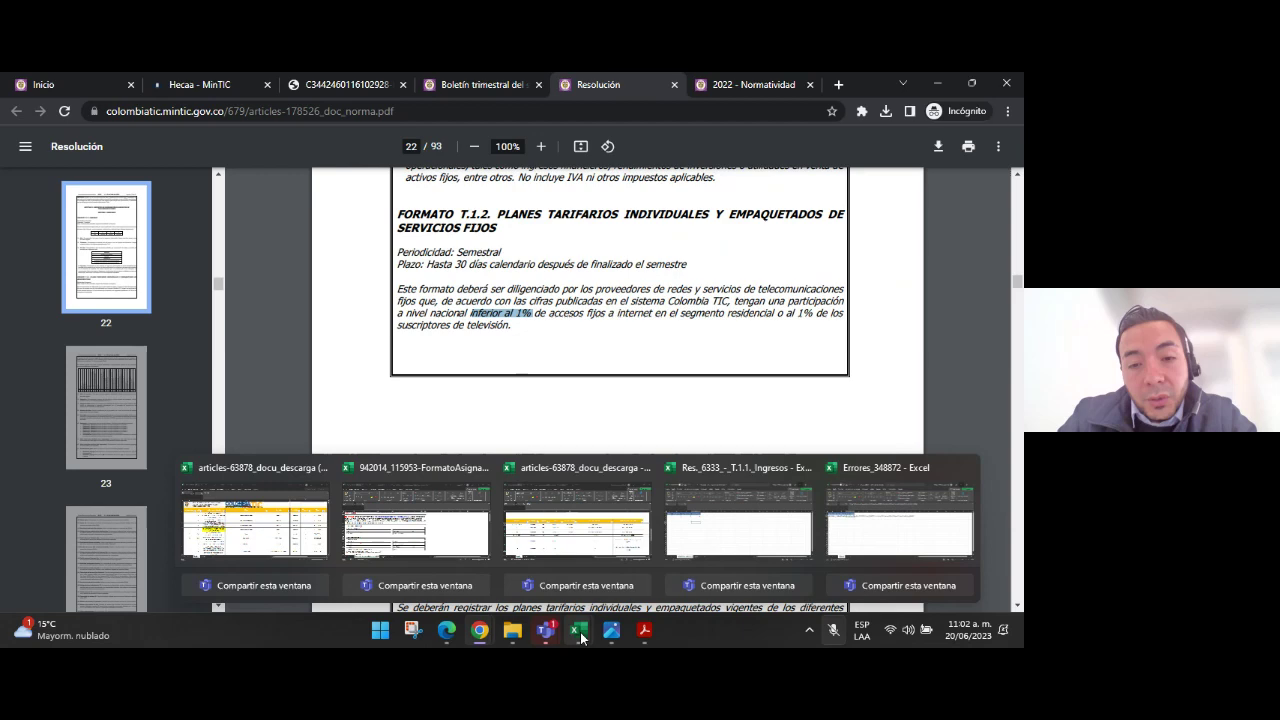
{"action": "left_click", "coordinate": [592, 528]}
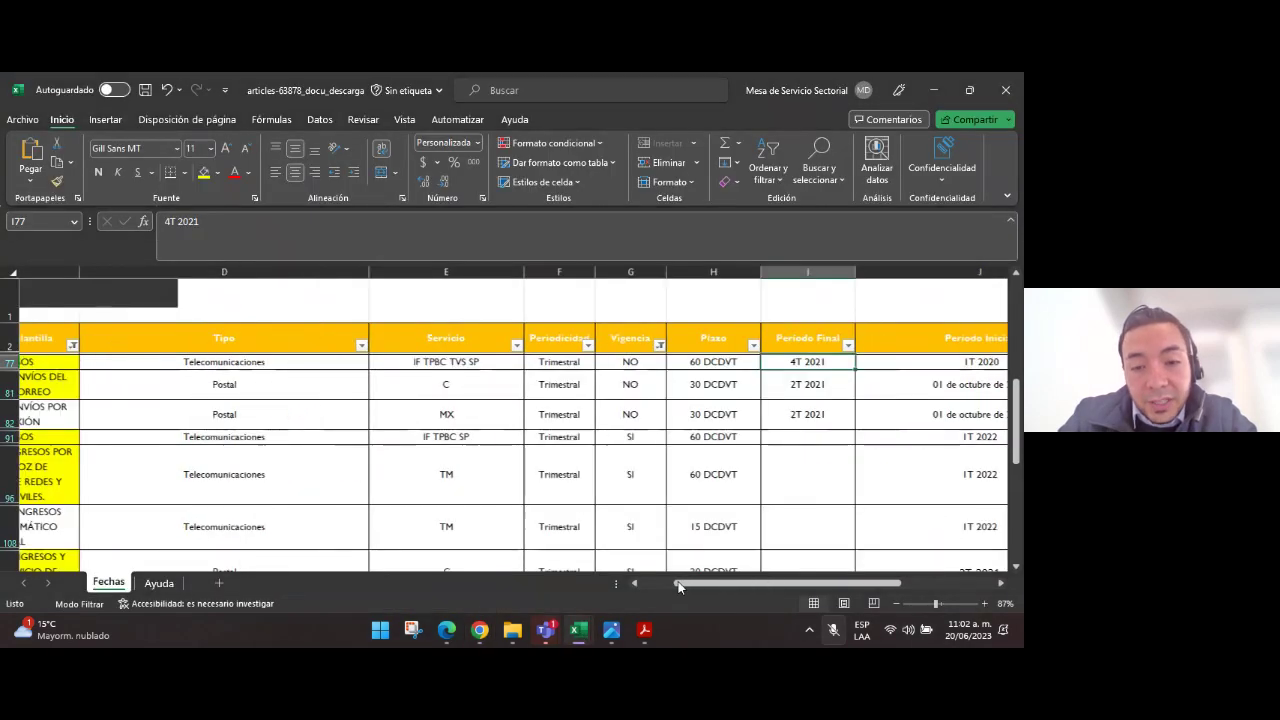
{"action": "left_click_drag", "start_coordinate": [671, 582], "coordinate": [664, 583]}
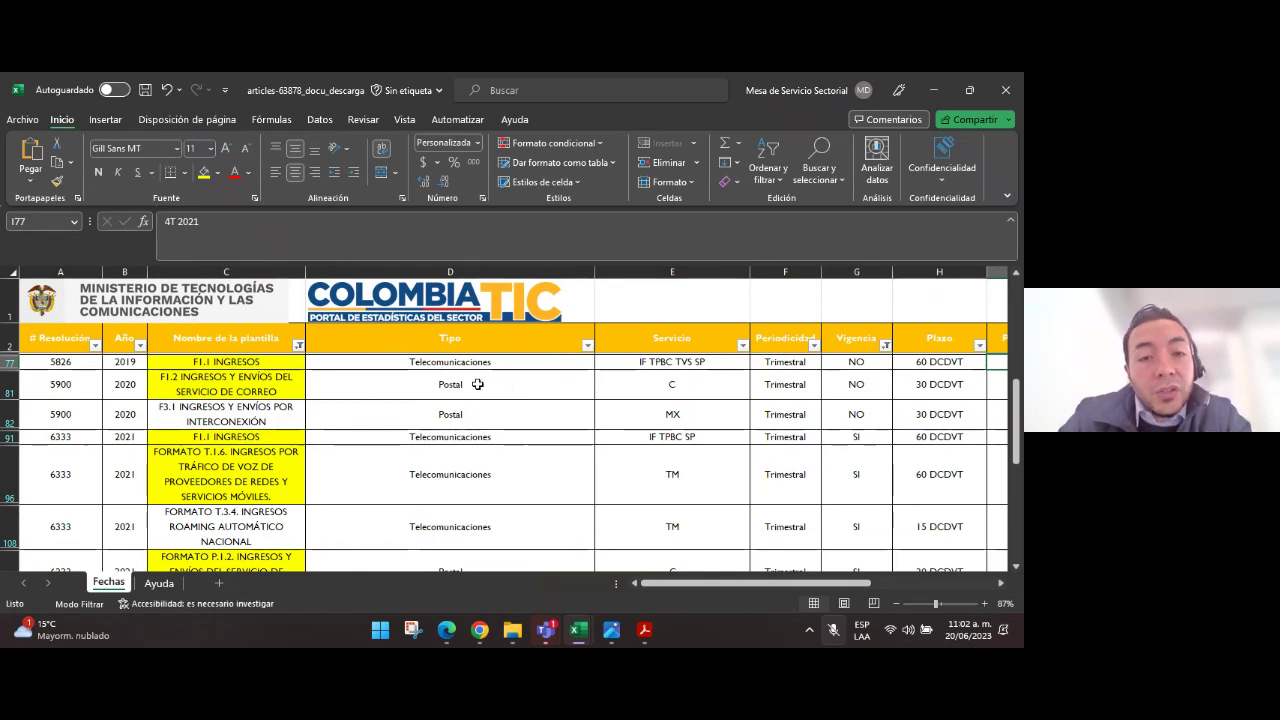
{"action": "key", "text": "Right"}
{"action": "key", "text": "Right"}
{"action": "left_click", "coordinate": [543, 364]}
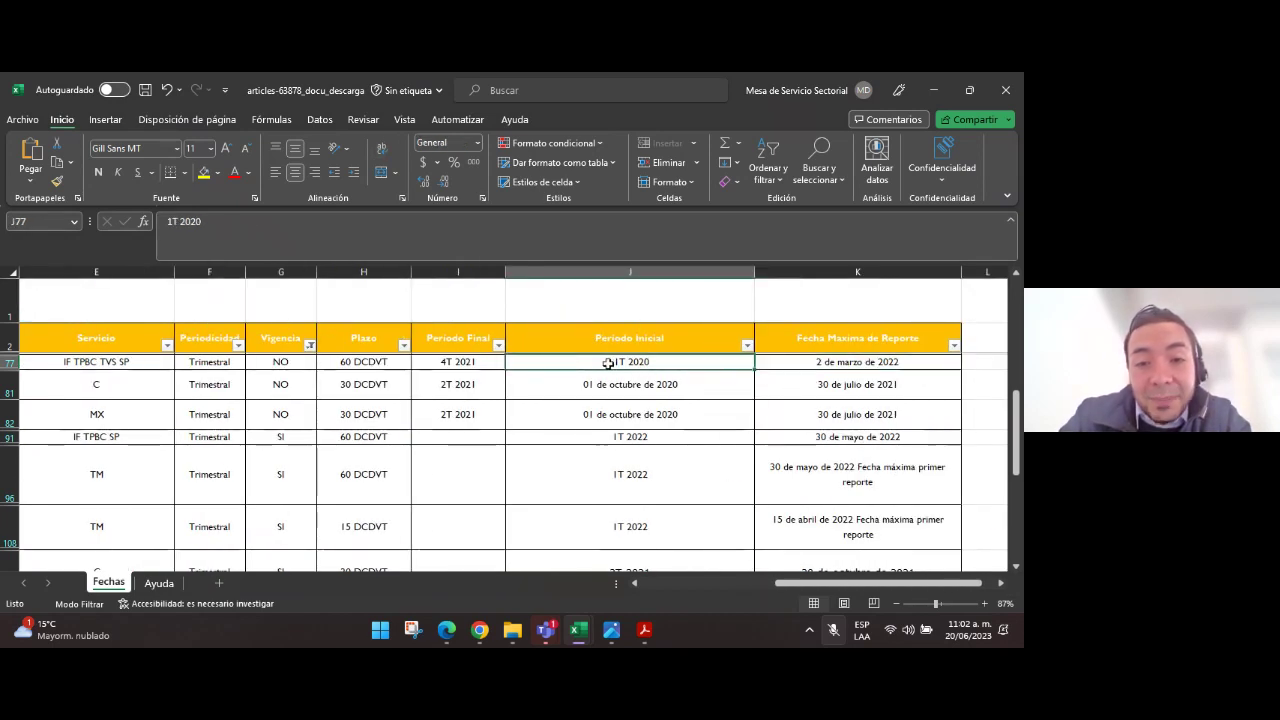
{"action": "left_click", "coordinate": [443, 362]}
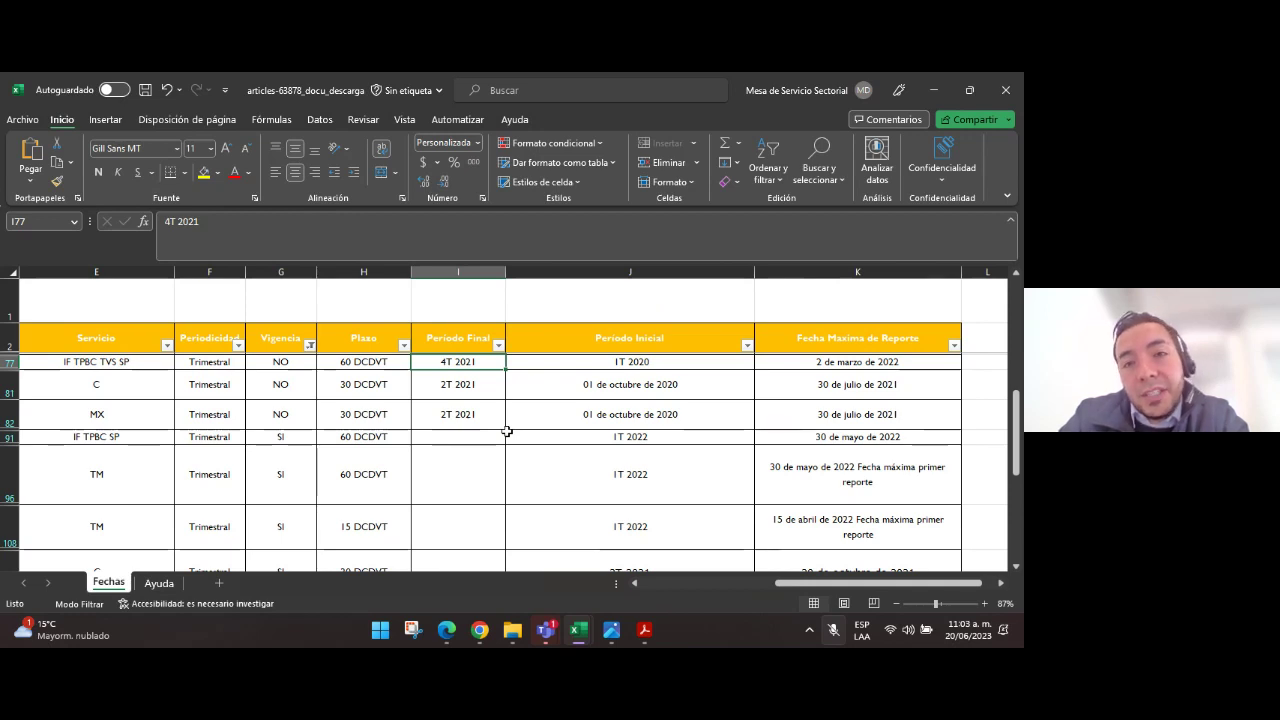
{"action": "left_click", "coordinate": [644, 629]}
Step: Zoom the Formatos ISP table out to 75%, select rows T.1.1–T.1.3, and scroll to page 2
{"action": "scroll", "coordinate": [480, 457], "scroll_direction": "up", "scroll_amount": 3}
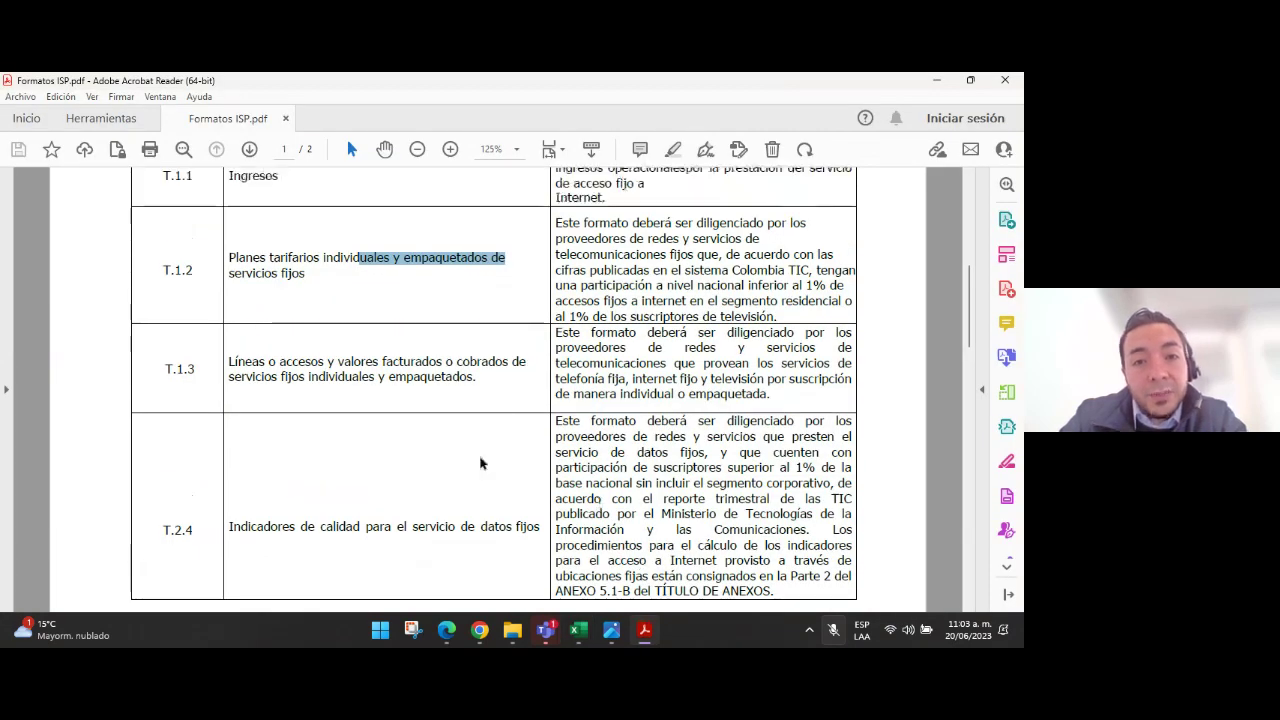
{"action": "left_click", "coordinate": [417, 149]}
{"action": "left_click", "coordinate": [417, 149]}
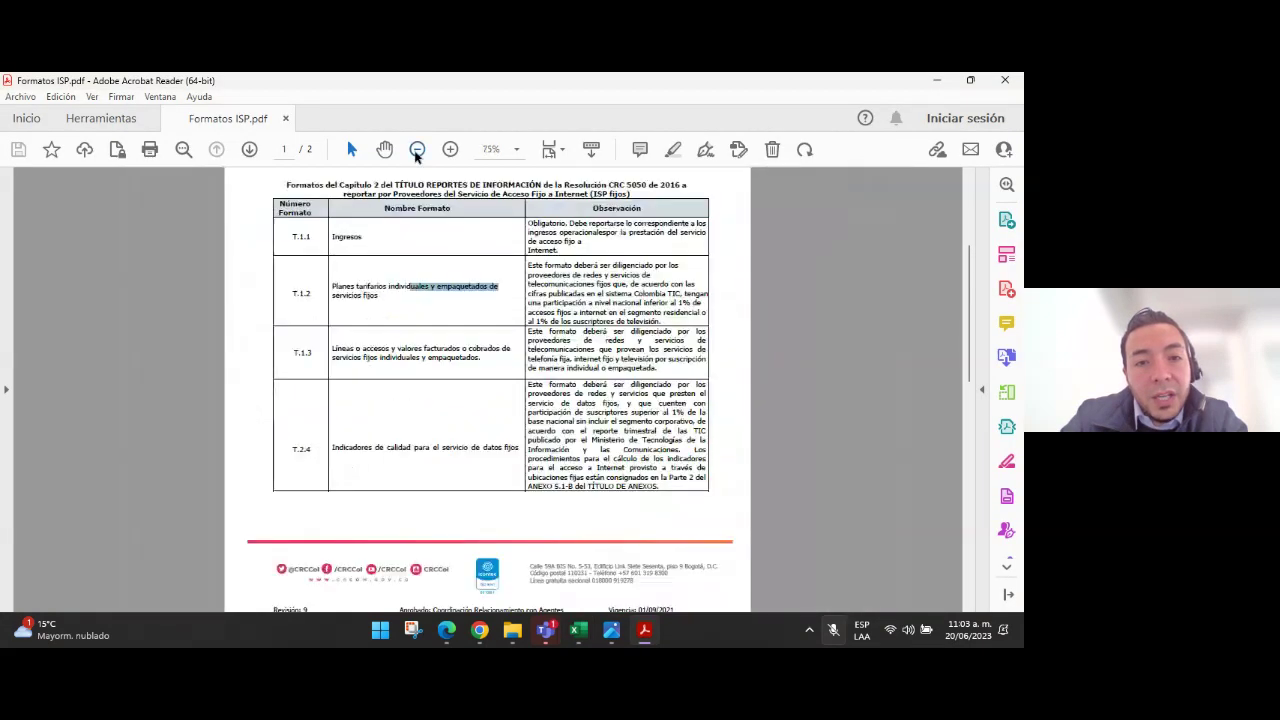
{"action": "left_click_drag", "start_coordinate": [305, 238], "coordinate": [364, 293]}
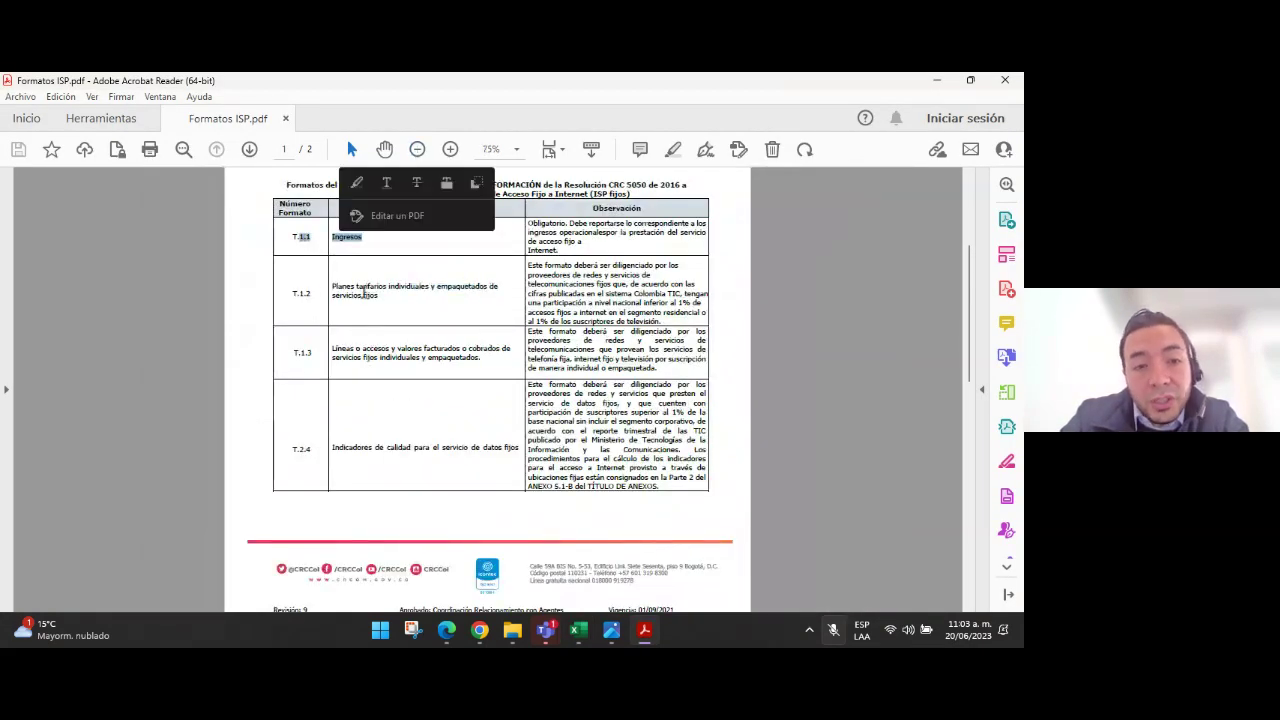
{"action": "triple_click", "coordinate": [364, 293]}
{"action": "left_click_drag", "start_coordinate": [300, 352], "coordinate": [356, 350]}
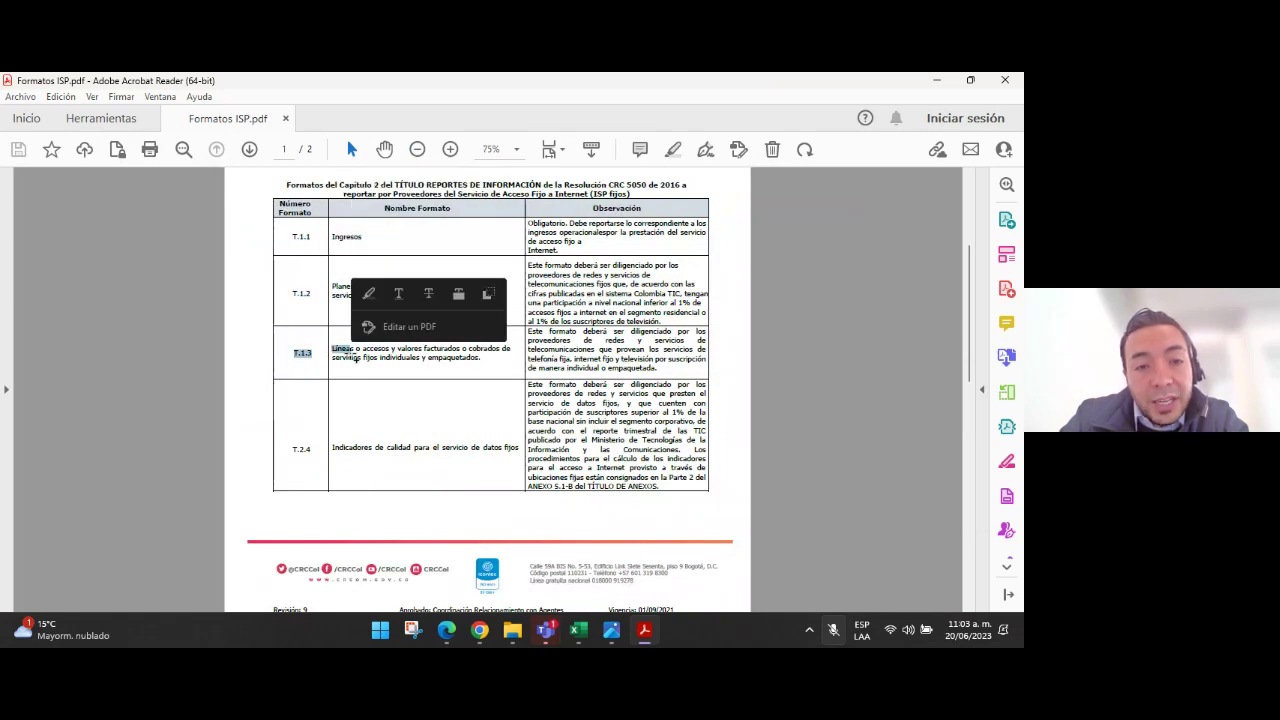
{"action": "scroll", "coordinate": [330, 424], "scroll_direction": "down", "scroll_amount": 1}
{"action": "scroll", "coordinate": [305, 410], "scroll_direction": "down", "scroll_amount": 5}
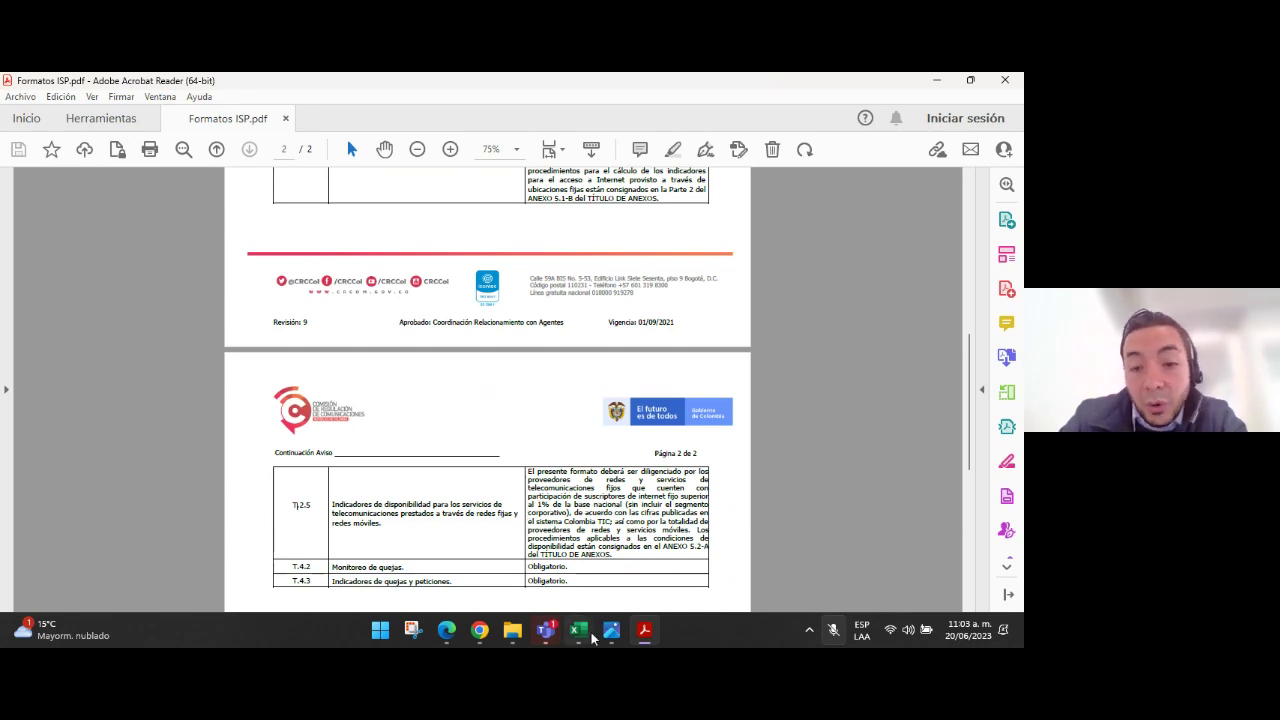
Step: In the Fechas sheet, step through row 77's Vigencia, Período Inicial 1T 2020 and Período Final 4T 2021
{"action": "mouse_move", "coordinate": [580, 632]}
{"action": "left_click", "coordinate": [603, 542]}
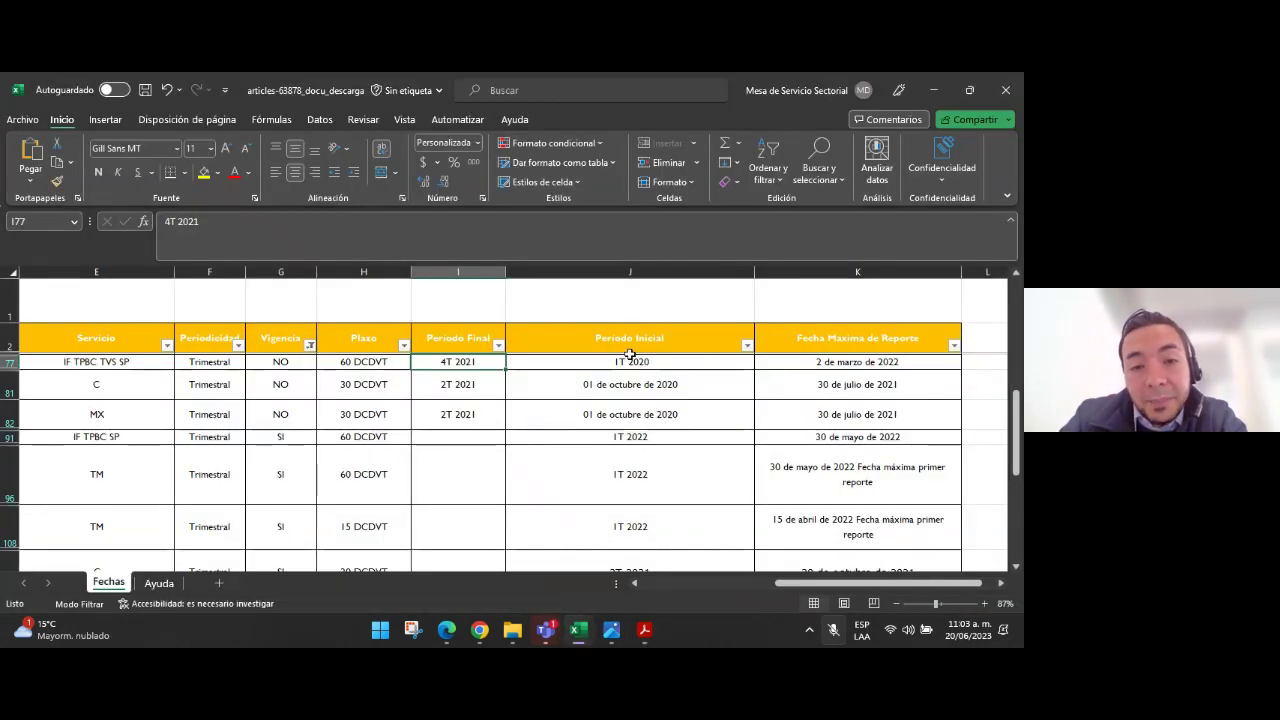
{"action": "left_click", "coordinate": [450, 336]}
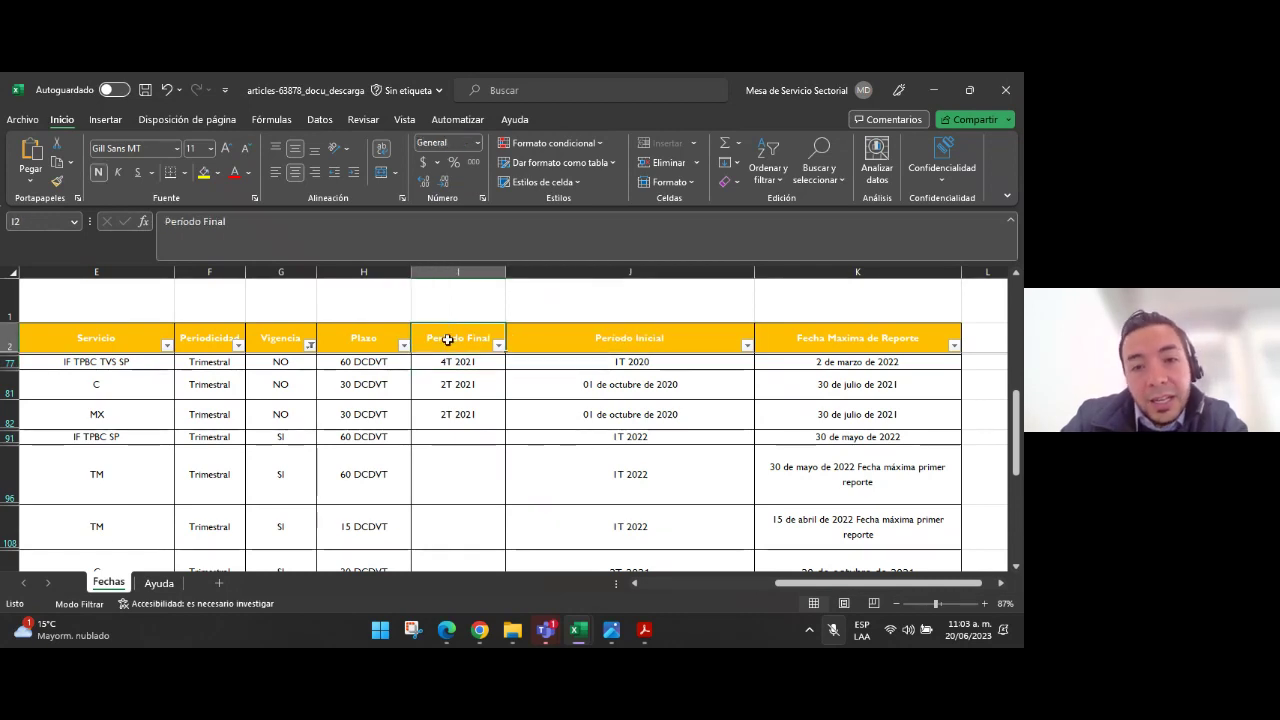
{"action": "left_click", "coordinate": [622, 363]}
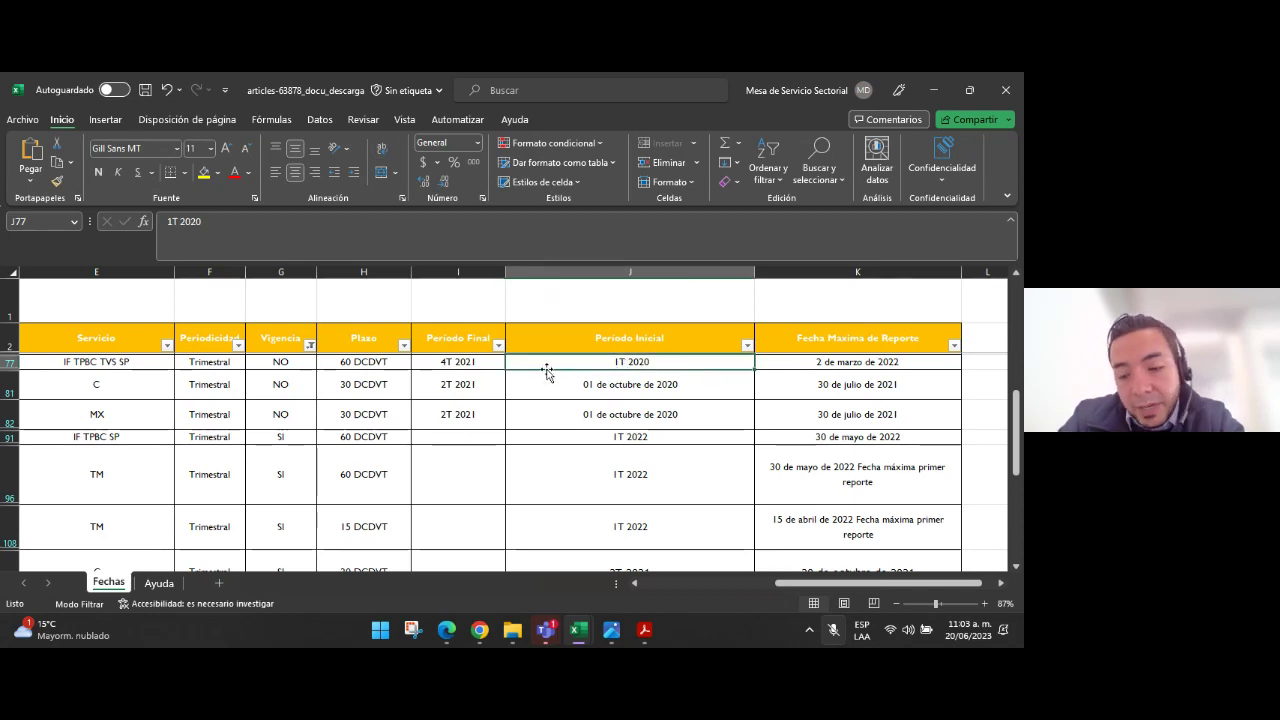
{"action": "key", "text": "Left"}
{"action": "key", "text": "Left"}
{"action": "key", "text": "Left"}
{"action": "key", "text": "Left"}
{"action": "key", "text": "Left"}
{"action": "key", "text": "Left"}
{"action": "key", "text": "Left"}
{"action": "key", "text": "Left"}
{"action": "key", "text": "Left"}
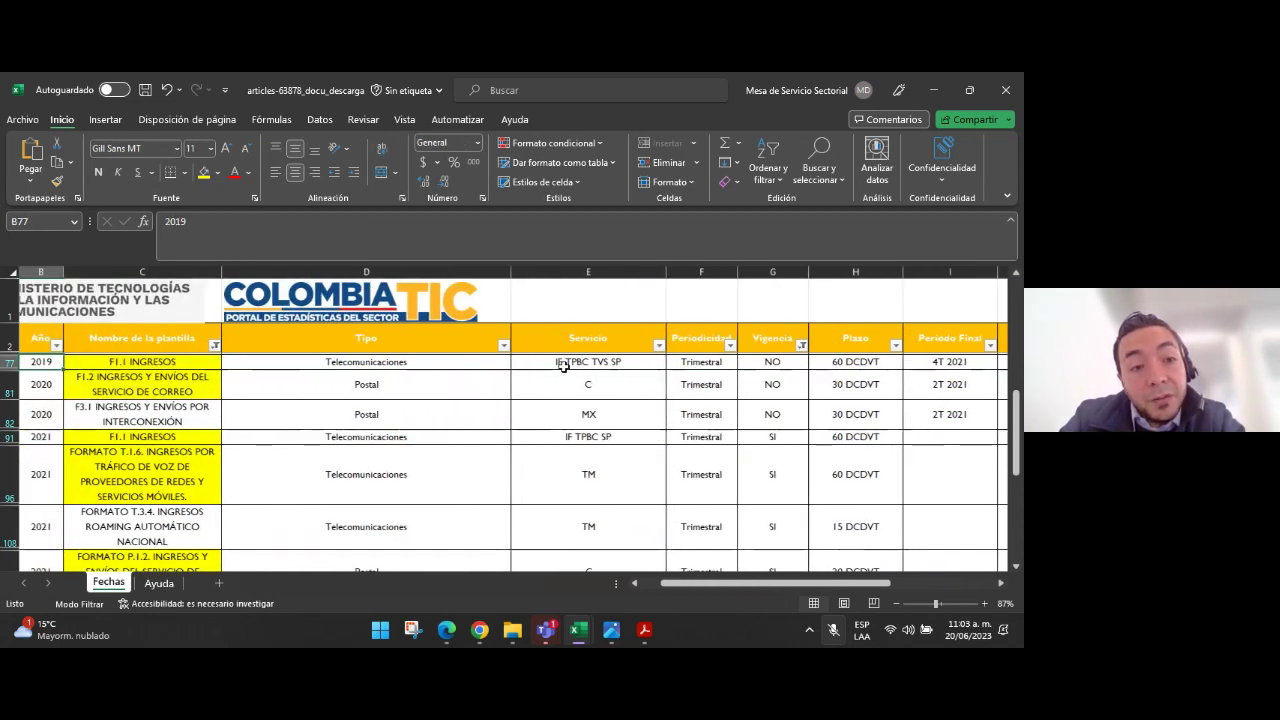
{"action": "key", "text": "Right"}
{"action": "key", "text": "Right"}
{"action": "key", "text": "Right"}
{"action": "key", "text": "Right"}
{"action": "key", "text": "Right"}
{"action": "key", "text": "Right"}
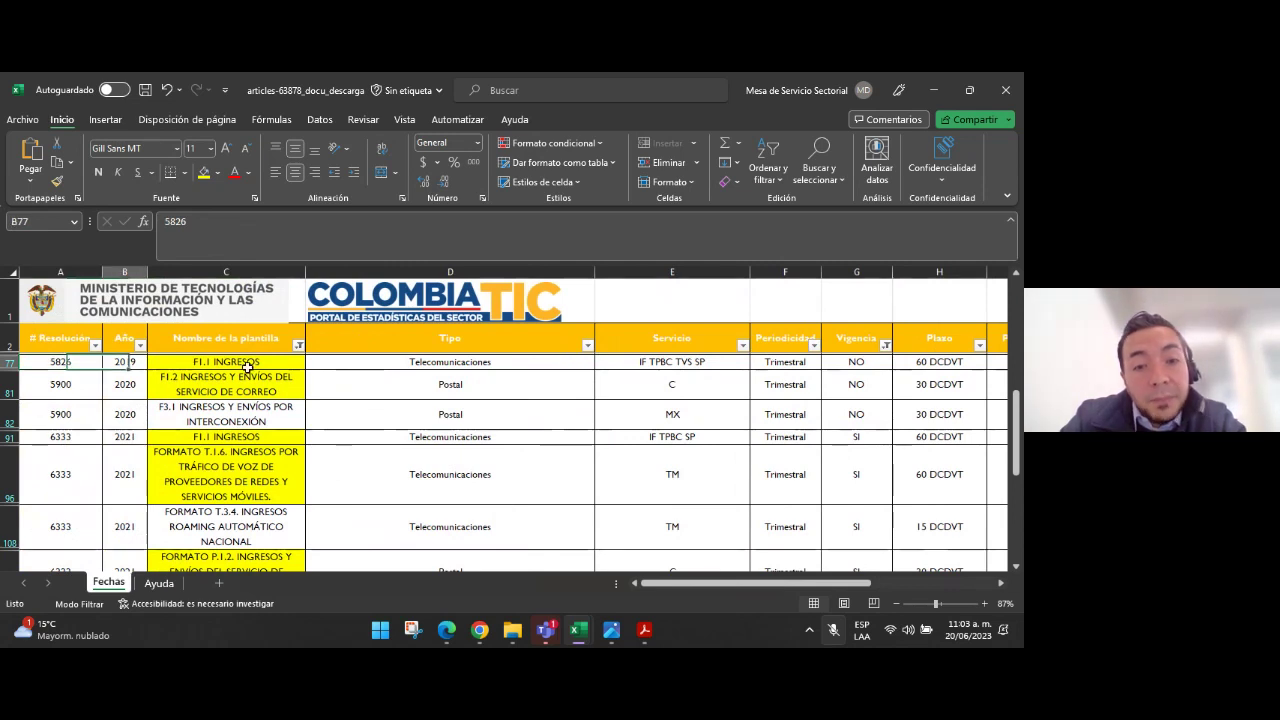
{"action": "key", "text": "Right"}
{"action": "key", "text": "Right"}
{"action": "key", "text": "Right"}
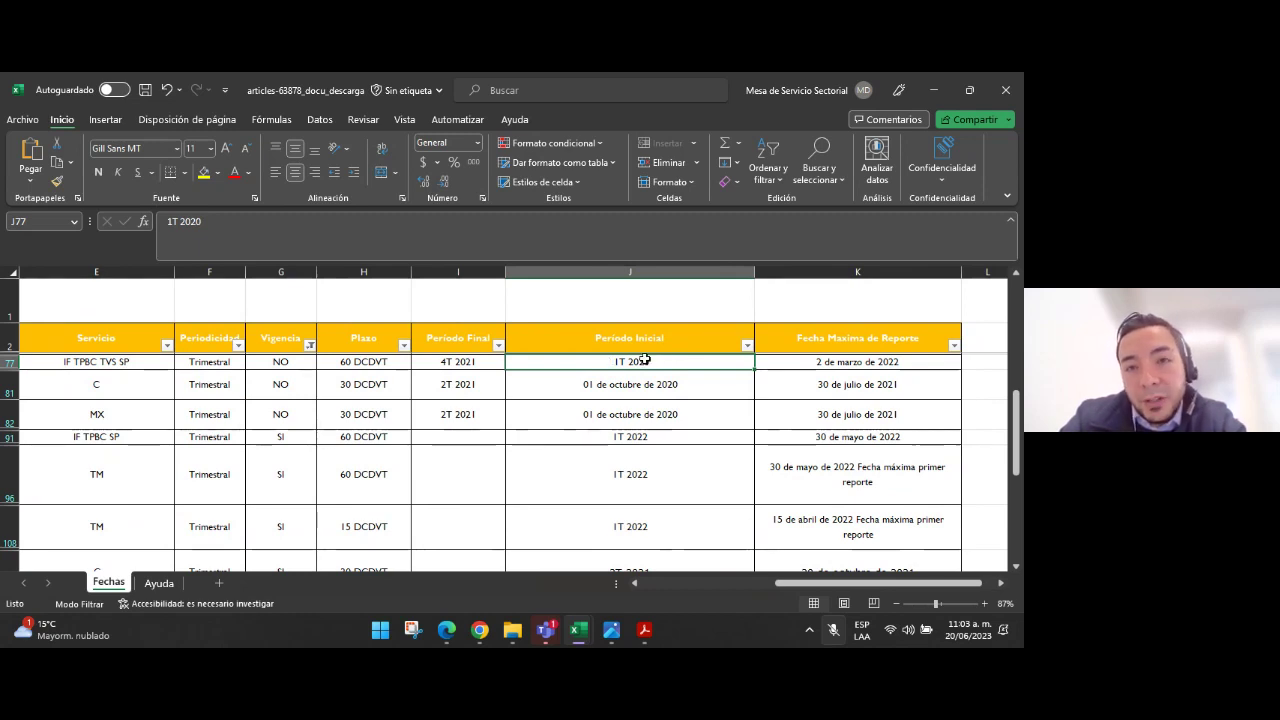
{"action": "key", "text": "Left"}
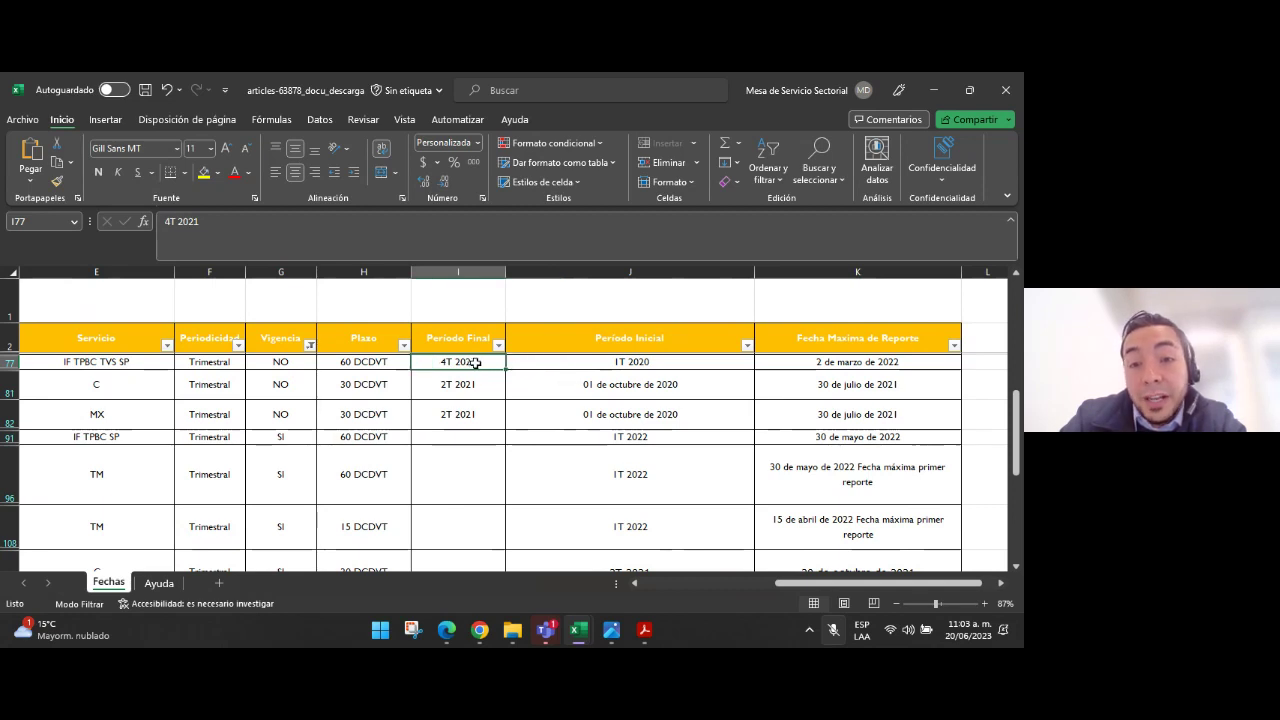
Step: Move back along row 77 to Tipo and resolution 5826, then down to the 5900 row
{"action": "key", "text": "Left"}
{"action": "key", "text": "Left"}
{"action": "key", "text": "Left"}
{"action": "key", "text": "Left"}
{"action": "key", "text": "Left"}
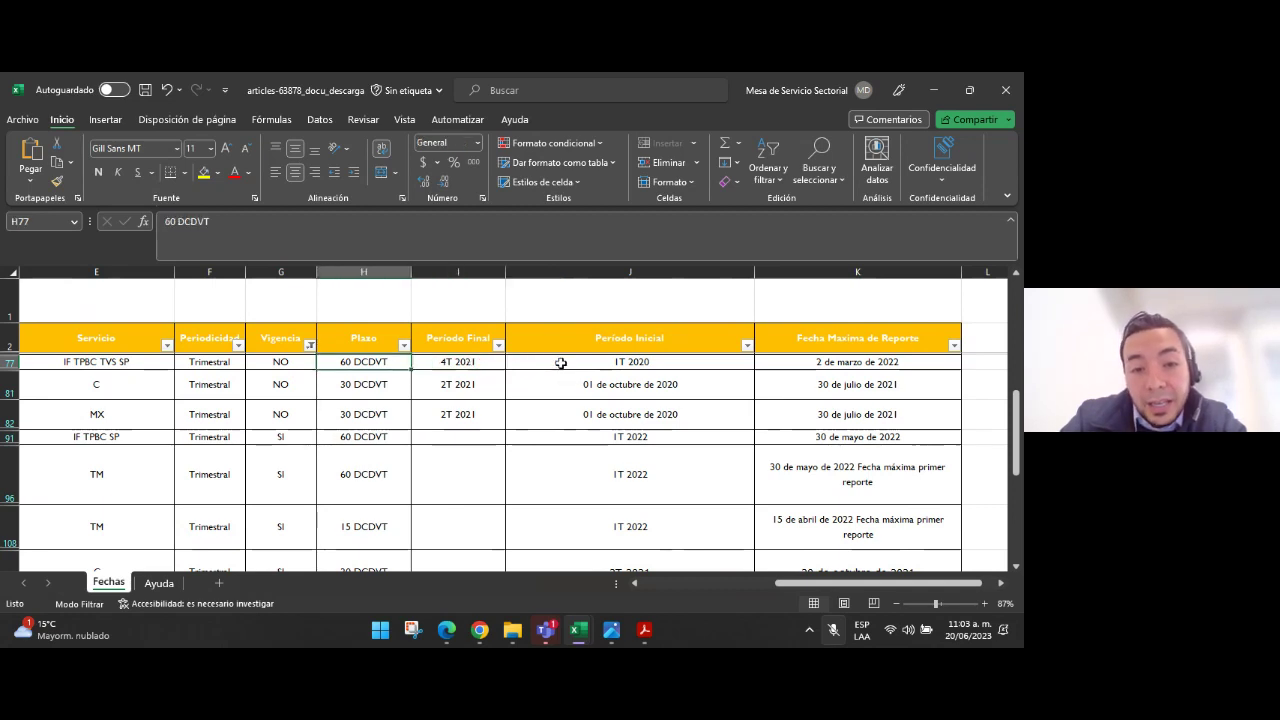
{"action": "key", "text": "Left"}
{"action": "key", "text": "Left"}
{"action": "key", "text": "Left"}
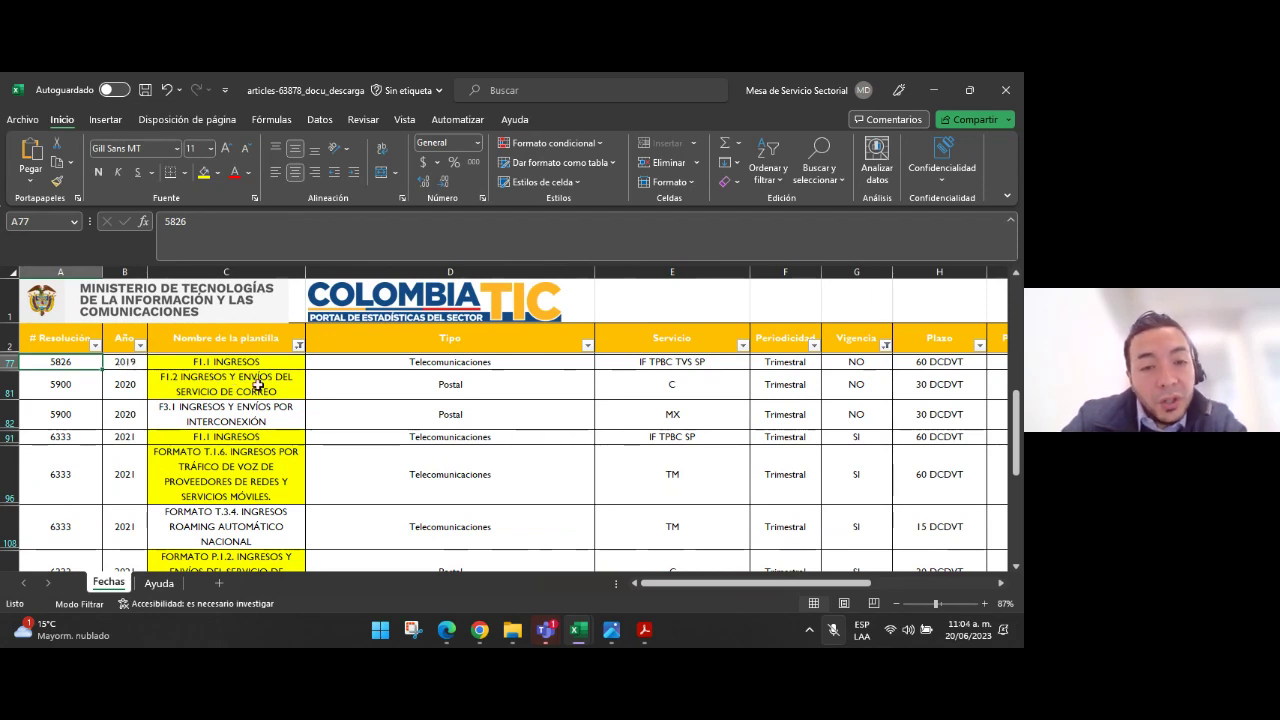
{"action": "key", "text": "Down"}
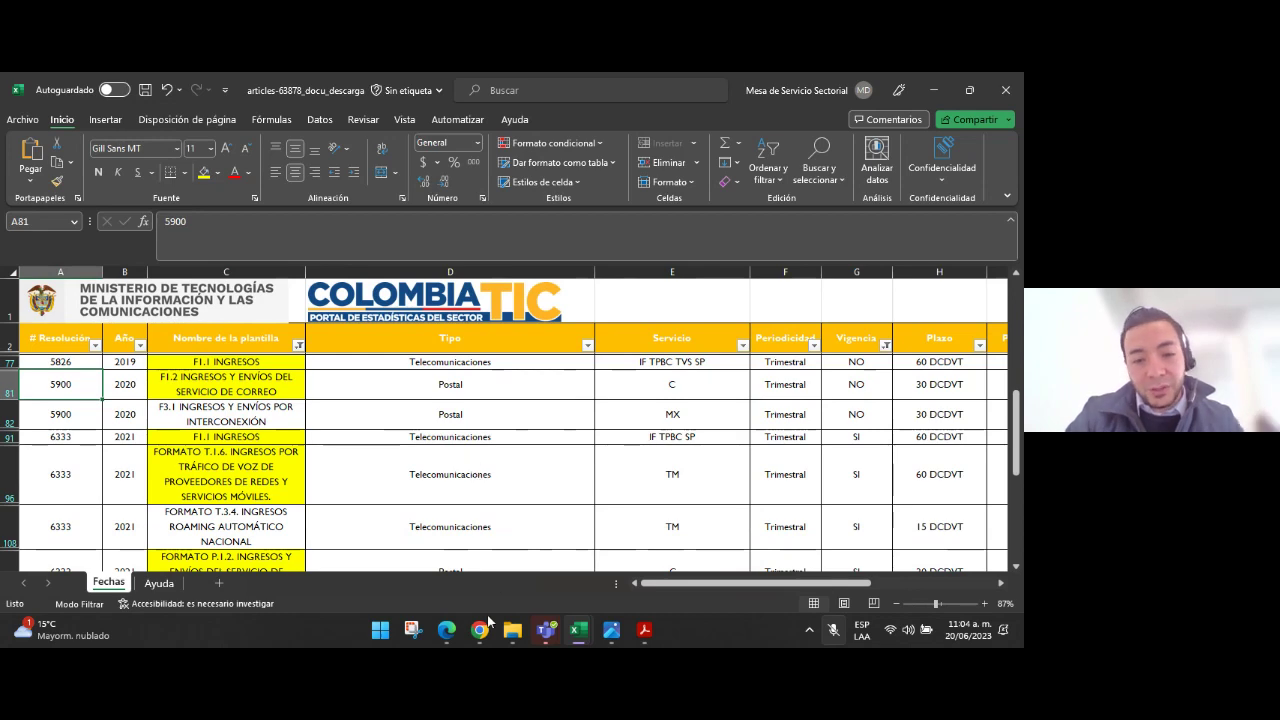
{"action": "mouse_move", "coordinate": [481, 629]}
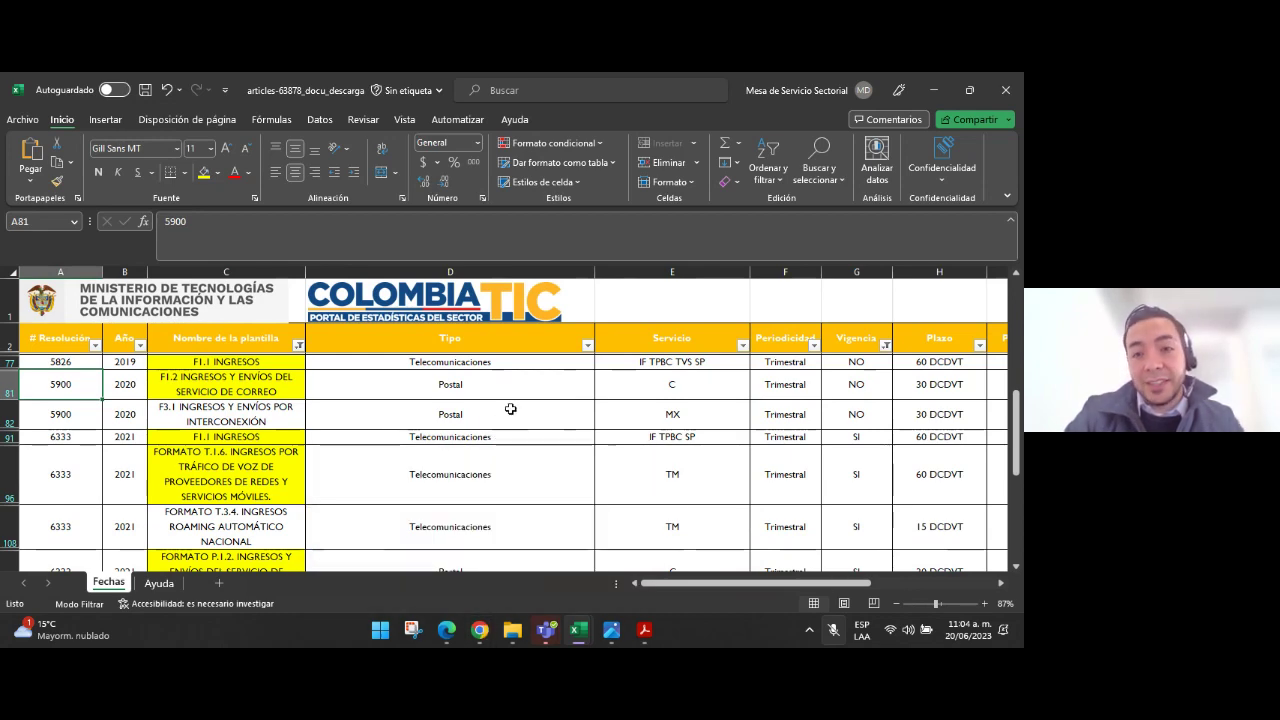
{"action": "scroll", "coordinate": [510, 409], "scroll_direction": "down", "scroll_amount": 2}
{"action": "scroll", "coordinate": [510, 409], "scroll_direction": "up", "scroll_amount": 2}
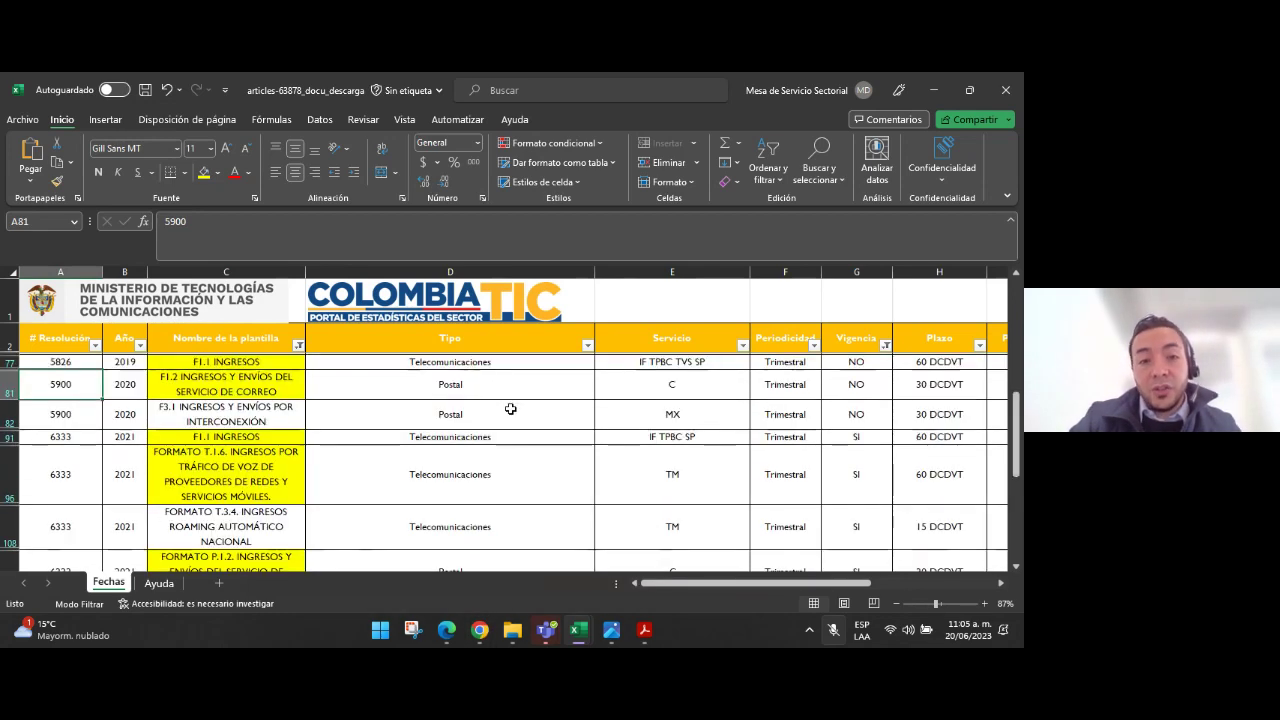
Step: Reset the Nombre de la plantilla filter to all, and filter Periodicidad to Eventual only
{"action": "left_click", "coordinate": [298, 345]}
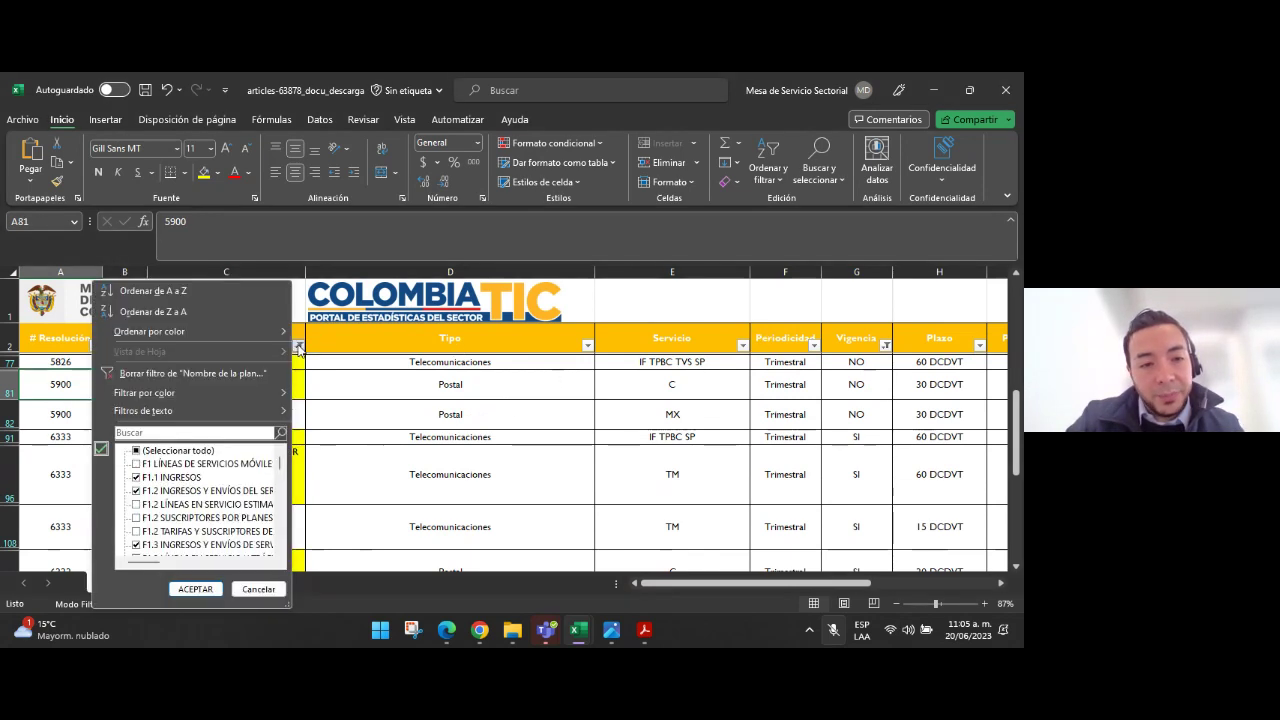
{"action": "left_click", "coordinate": [178, 451]}
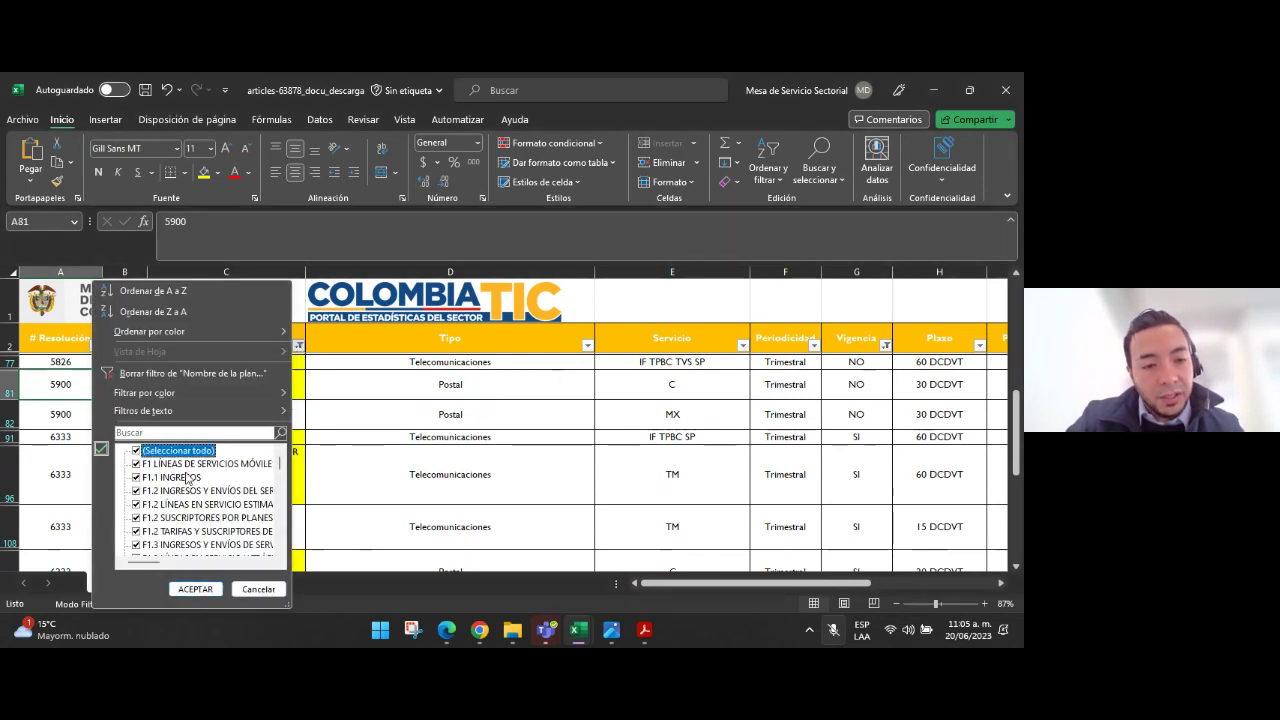
{"action": "left_click", "coordinate": [196, 589]}
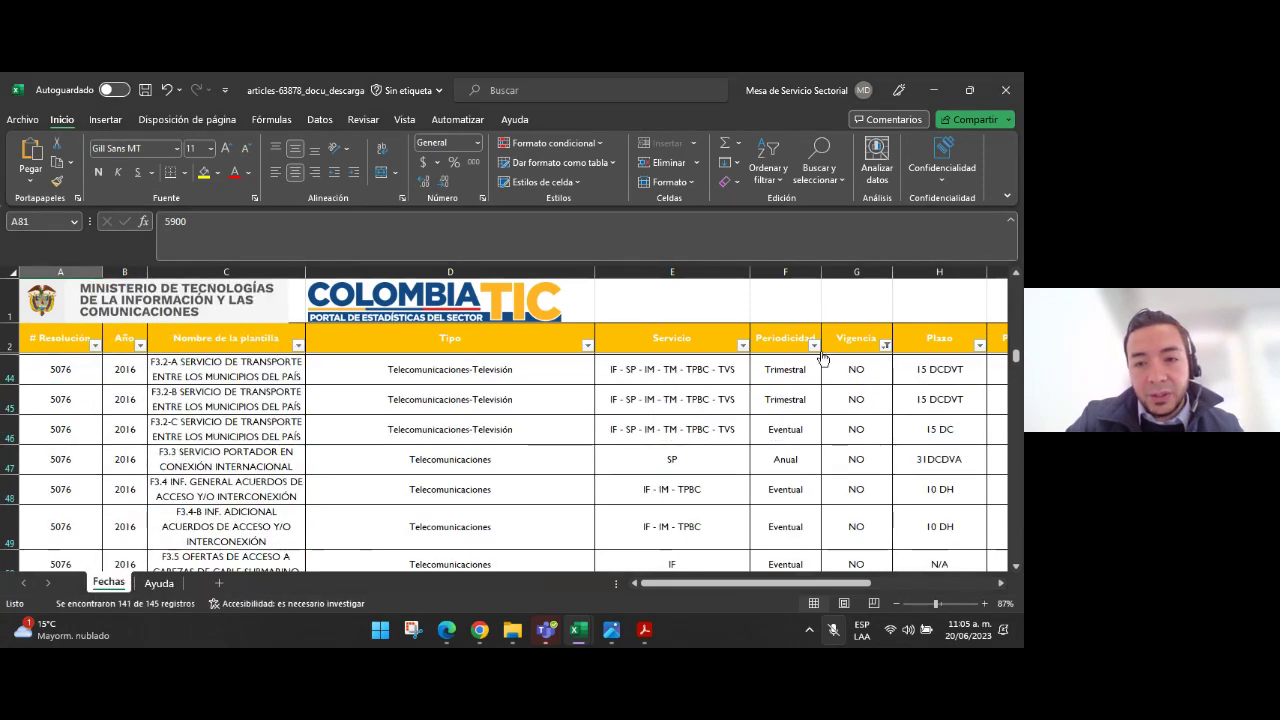
{"action": "left_click", "coordinate": [814, 345]}
{"action": "left_click", "coordinate": [680, 451]}
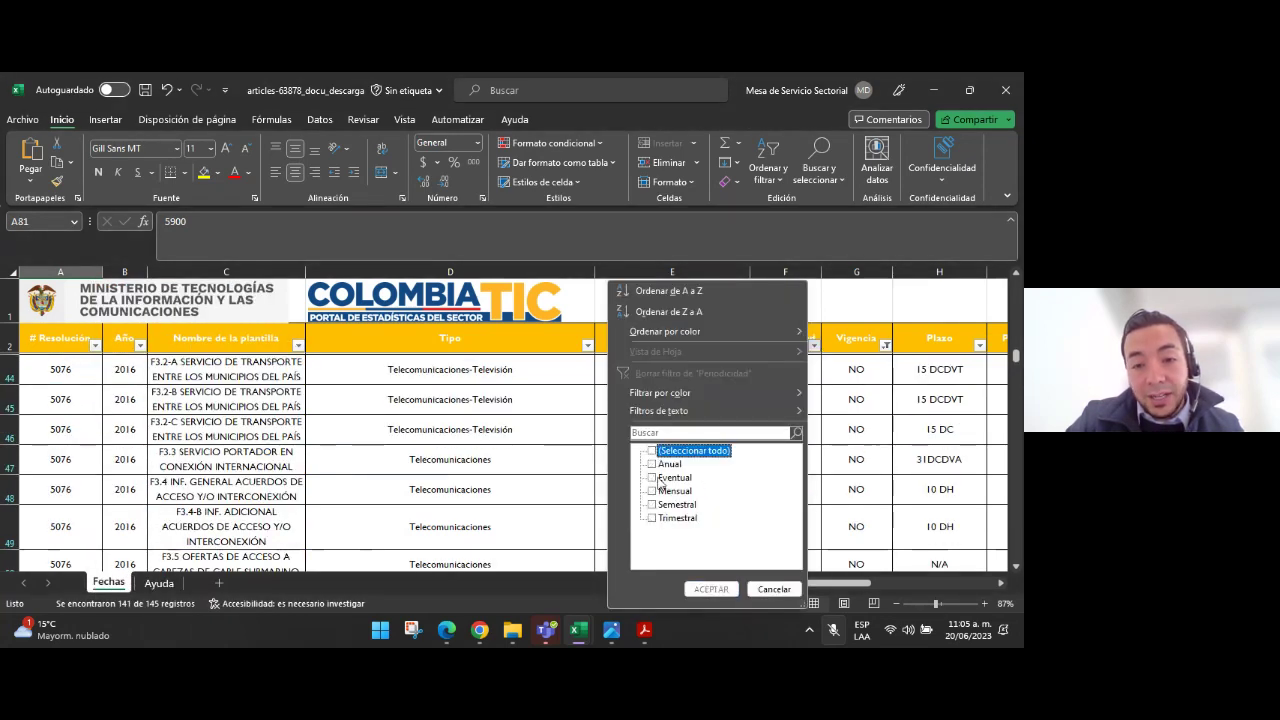
{"action": "left_click", "coordinate": [672, 478]}
{"action": "left_click", "coordinate": [711, 589]}
Step: Point out FORMATO T.3.3 in C107 and its Eventual periodicity
{"action": "scroll", "coordinate": [366, 430], "scroll_direction": "down", "scroll_amount": 3}
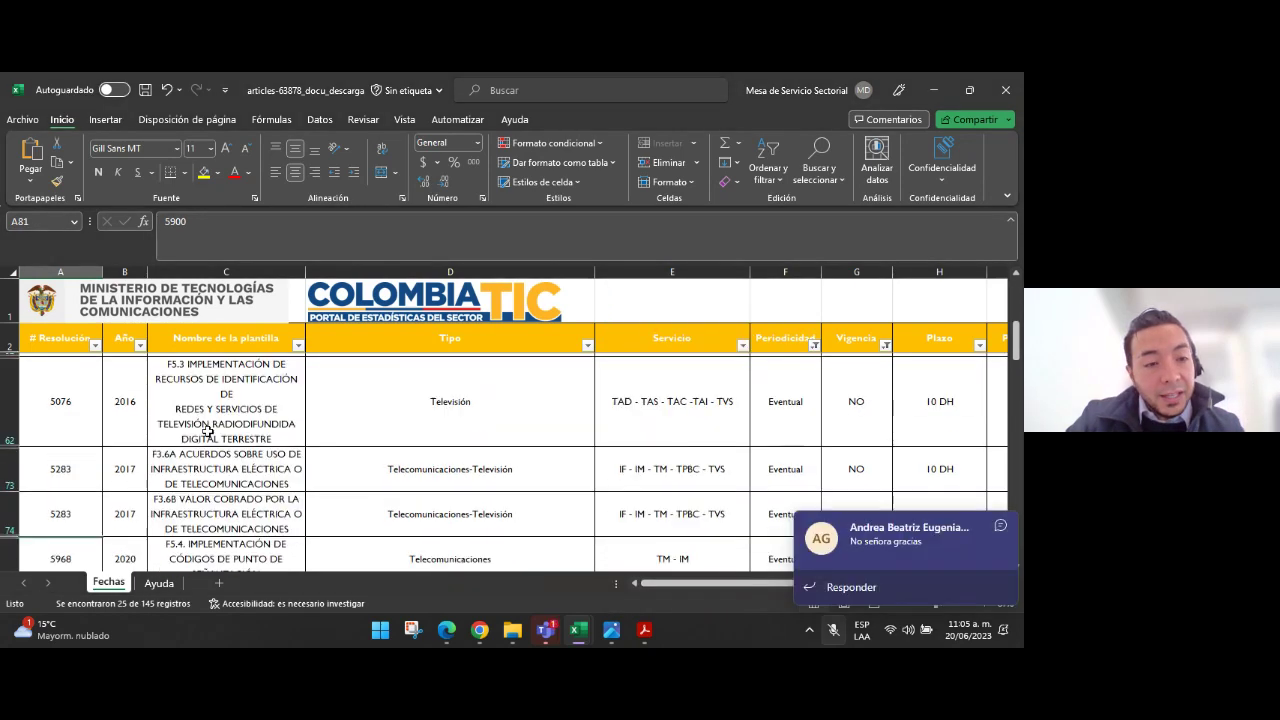
{"action": "scroll", "coordinate": [245, 425], "scroll_direction": "down", "scroll_amount": 3}
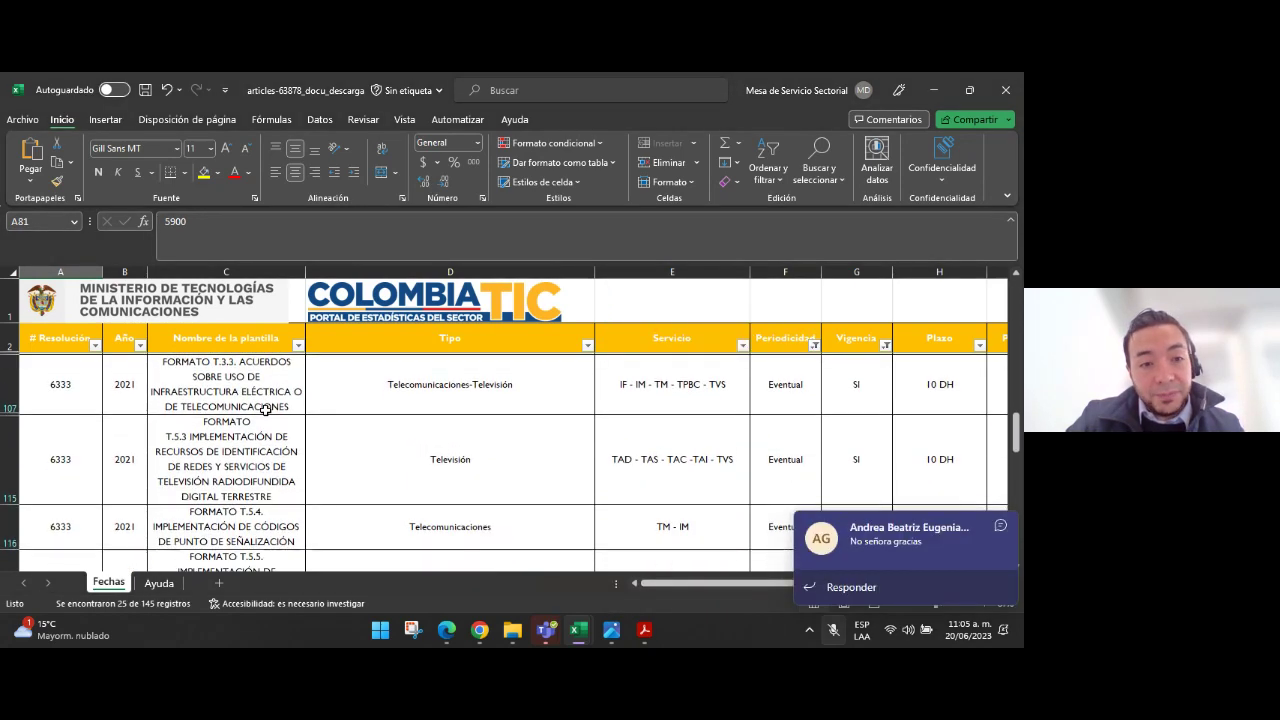
{"action": "left_click", "coordinate": [274, 391]}
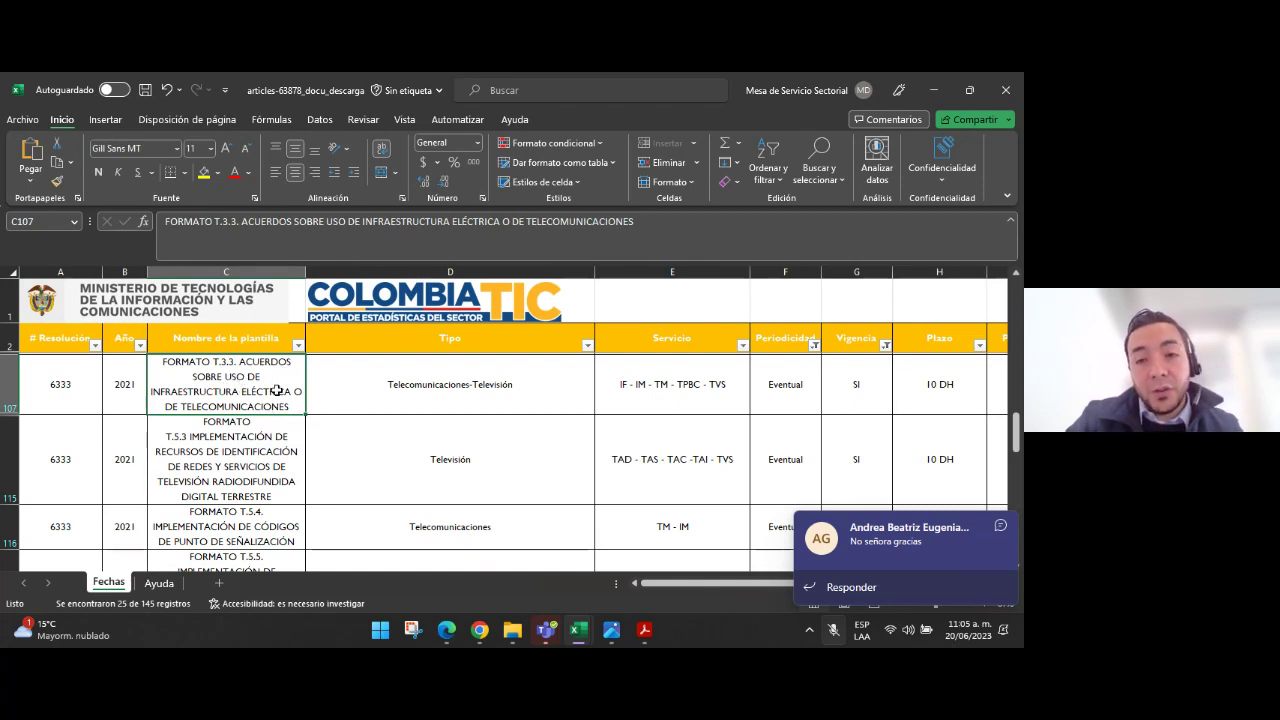
{"action": "left_click", "coordinate": [775, 388]}
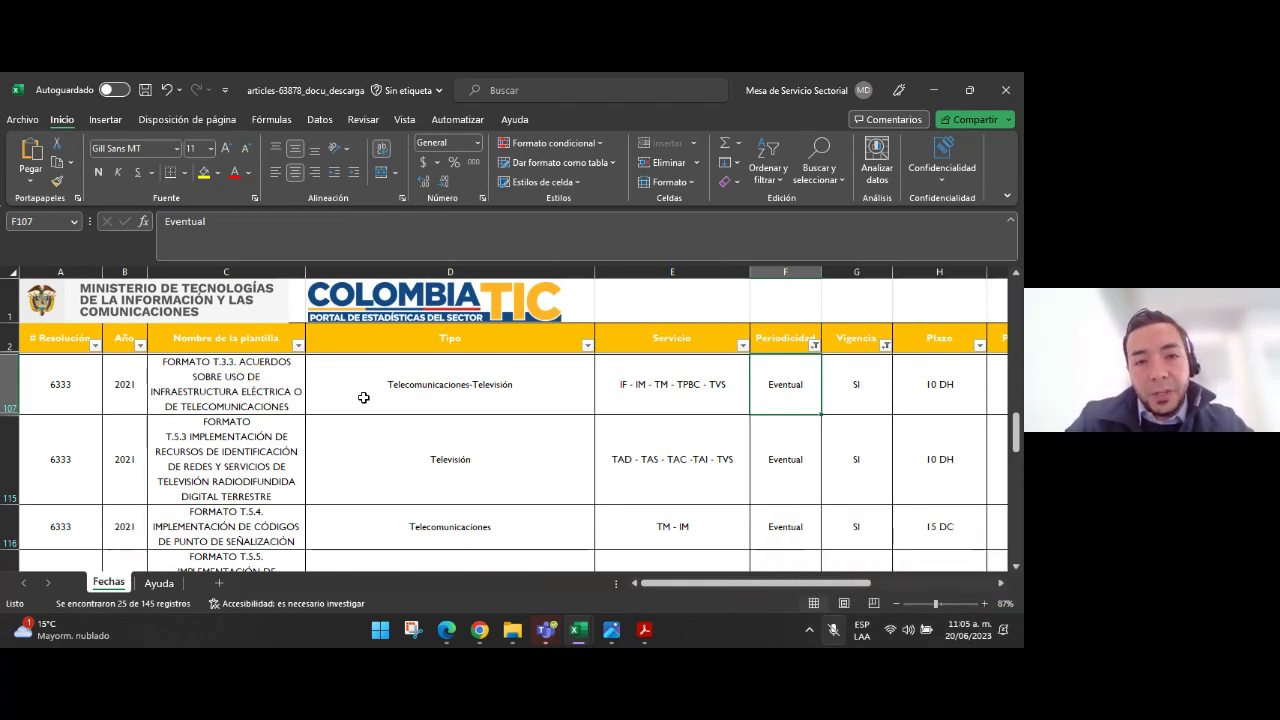
{"action": "left_click", "coordinate": [258, 396]}
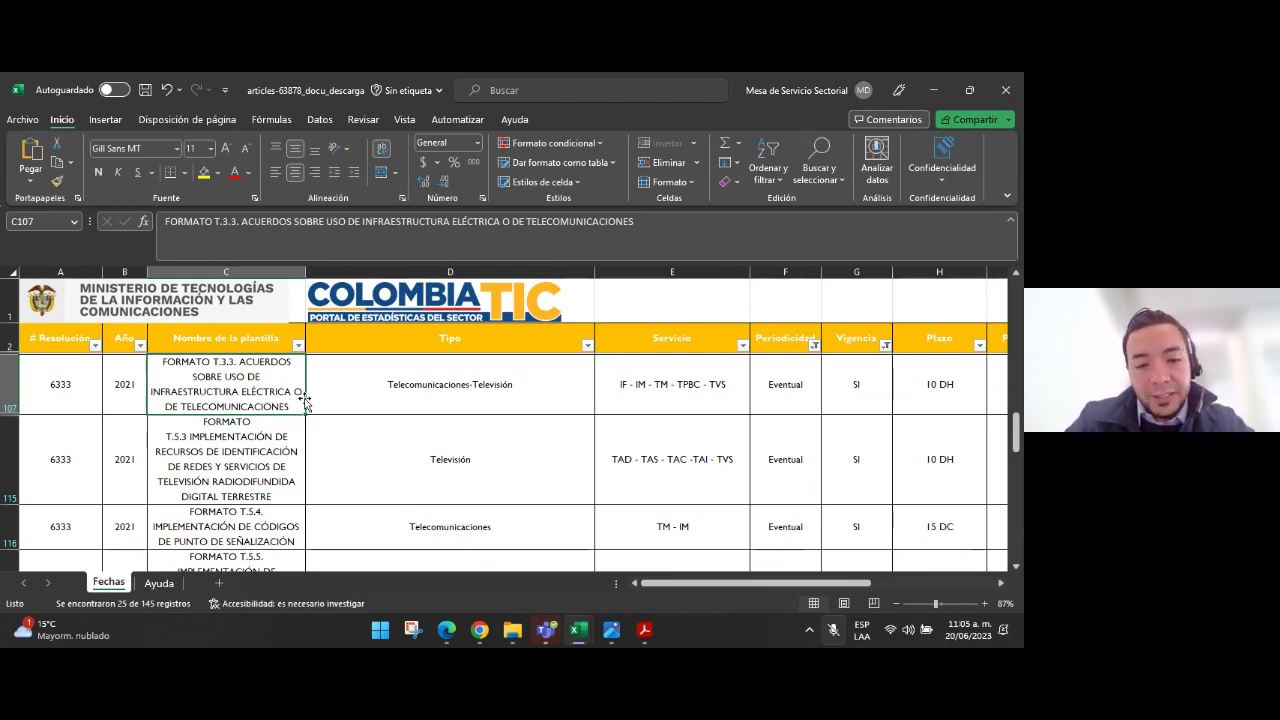
Step: In the HECAA portal tab, open Reporte de información > Adjuntar Archivos
{"action": "left_click", "coordinate": [490, 555]}
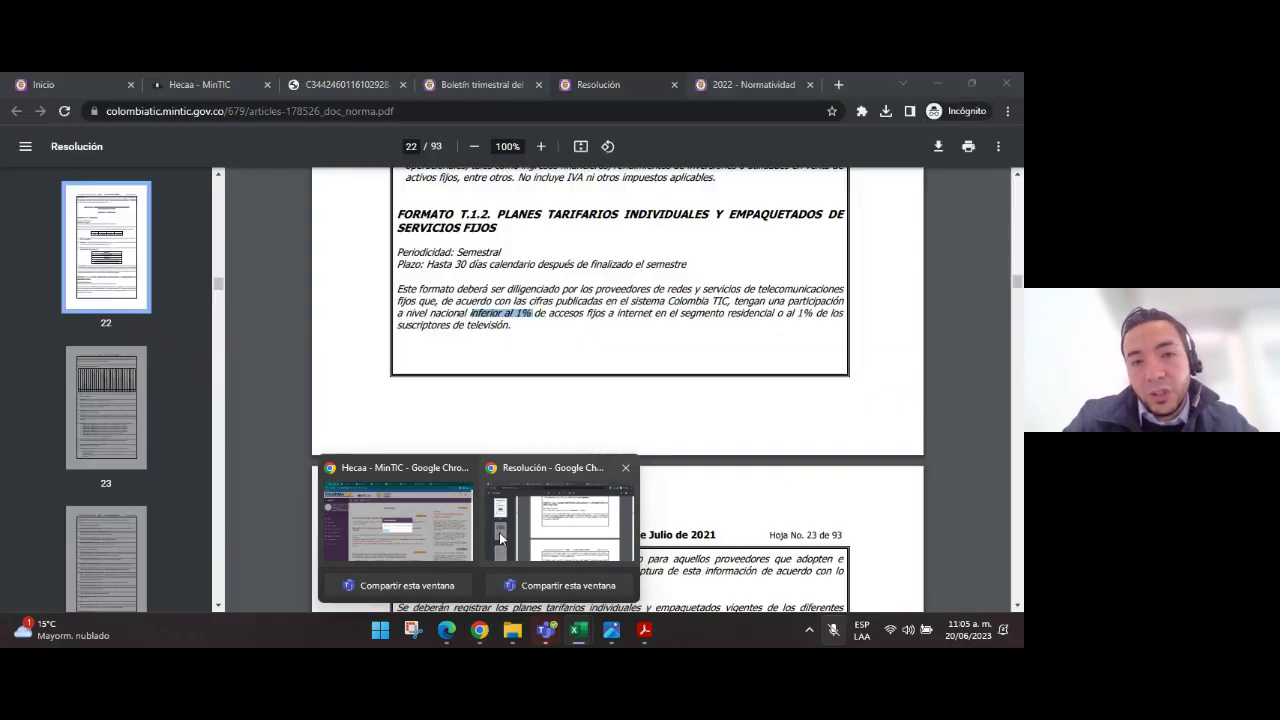
{"action": "left_click", "coordinate": [210, 85]}
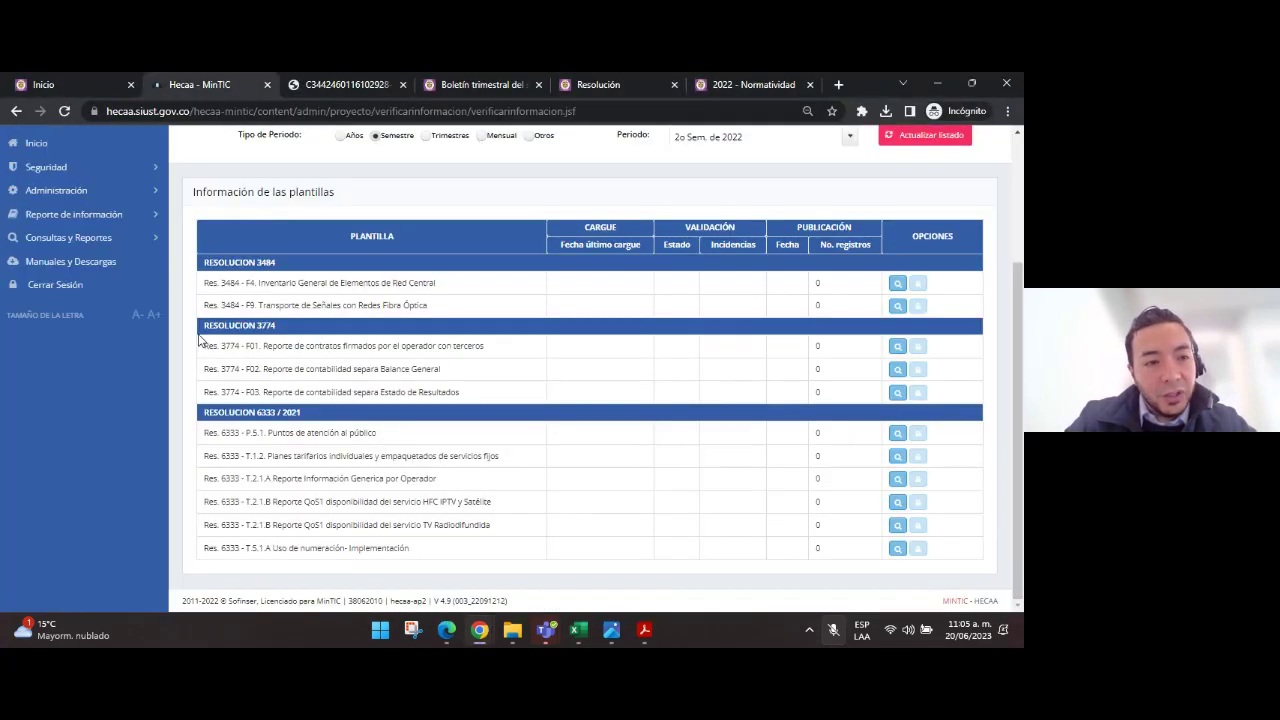
{"action": "scroll", "coordinate": [200, 340], "scroll_direction": "up", "scroll_amount": 3}
{"action": "left_click", "coordinate": [106, 363]}
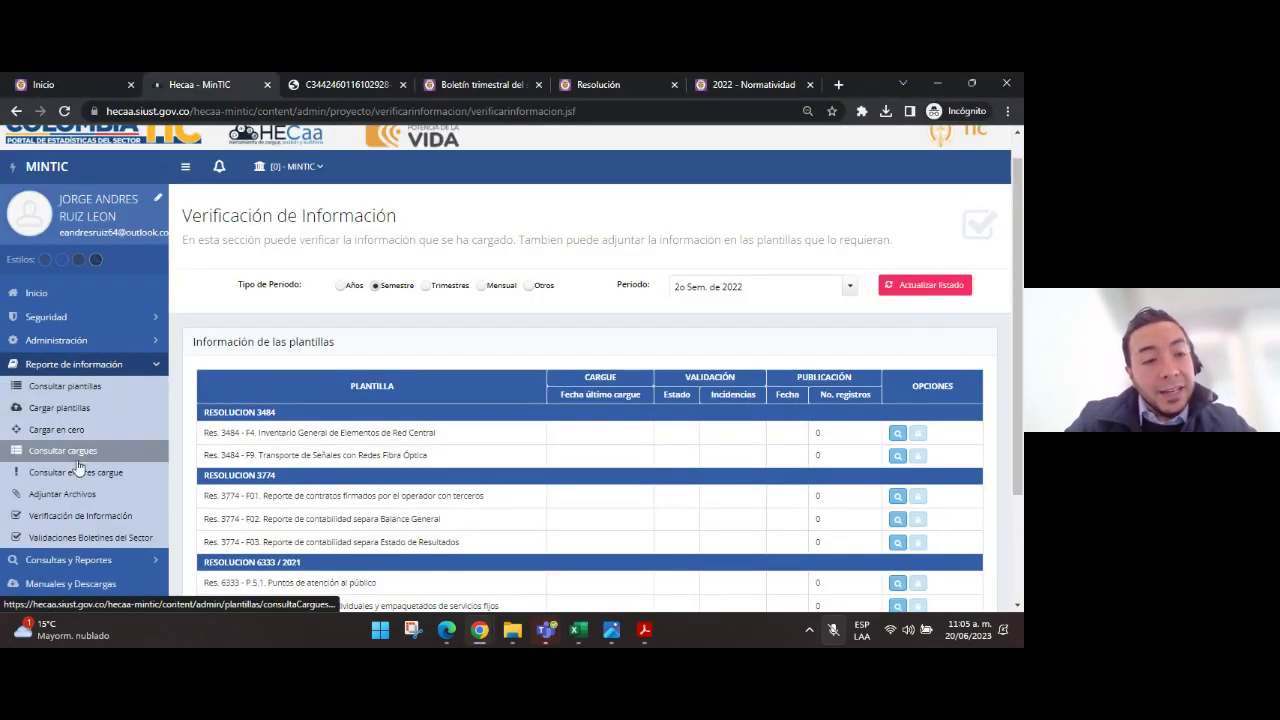
{"action": "left_click", "coordinate": [75, 494]}
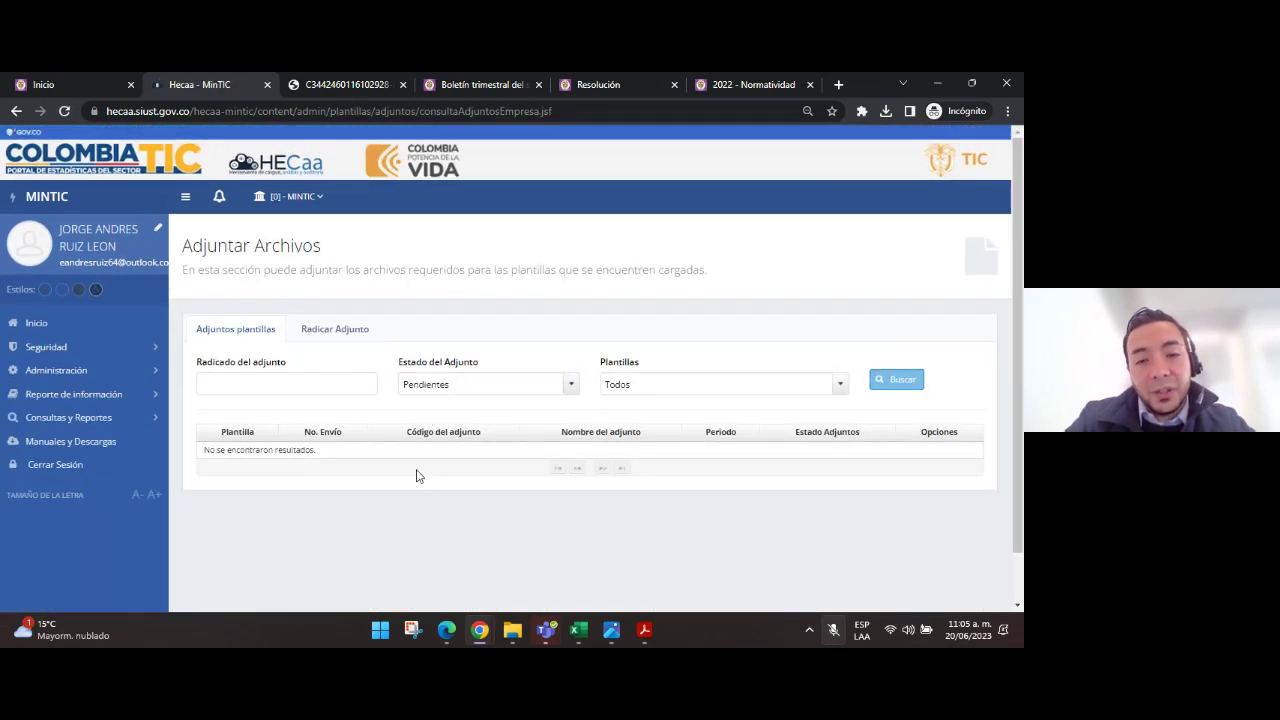
{"action": "scroll", "coordinate": [419, 477], "scroll_direction": "down", "scroll_amount": 1}
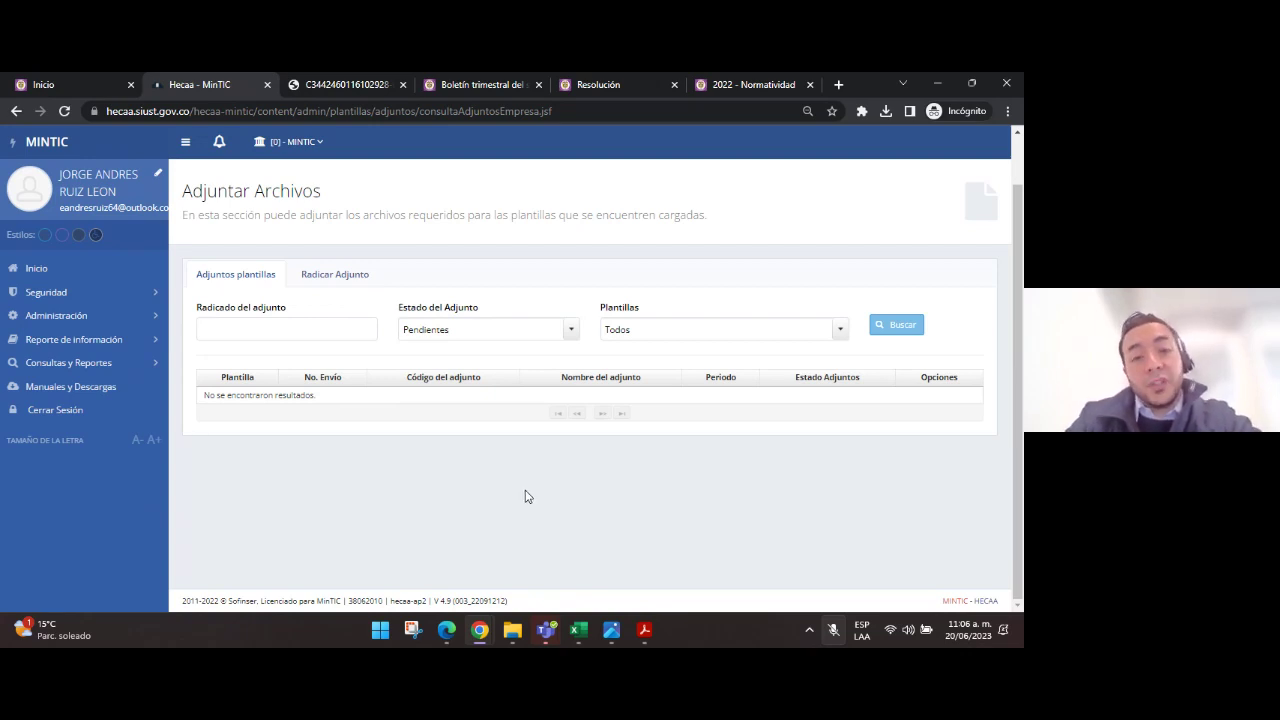
Step: Bring up the RTIC registry record for NETWORK COMUNICACIONES INTERNET HOGAR S.A.S
{"action": "mouse_move", "coordinate": [480, 629]}
{"action": "left_click", "coordinate": [449, 541]}
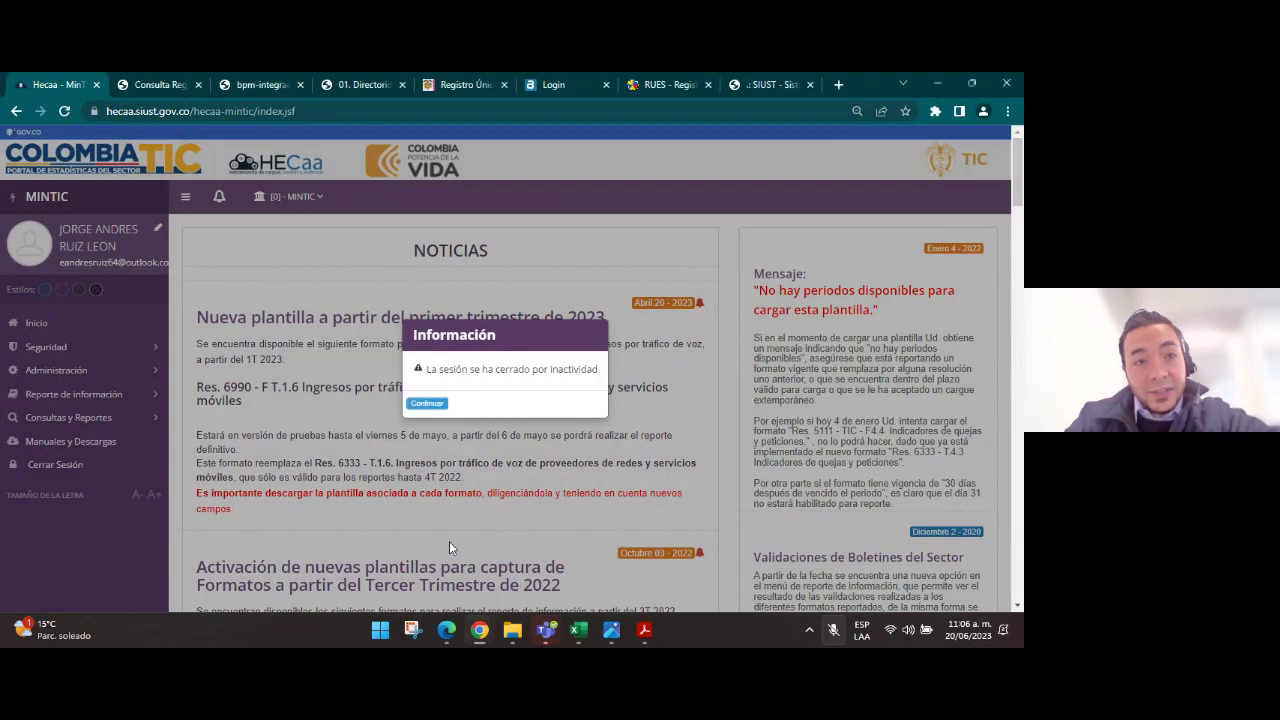
{"action": "left_click", "coordinate": [250, 84]}
{"action": "left_click", "coordinate": [155, 84]}
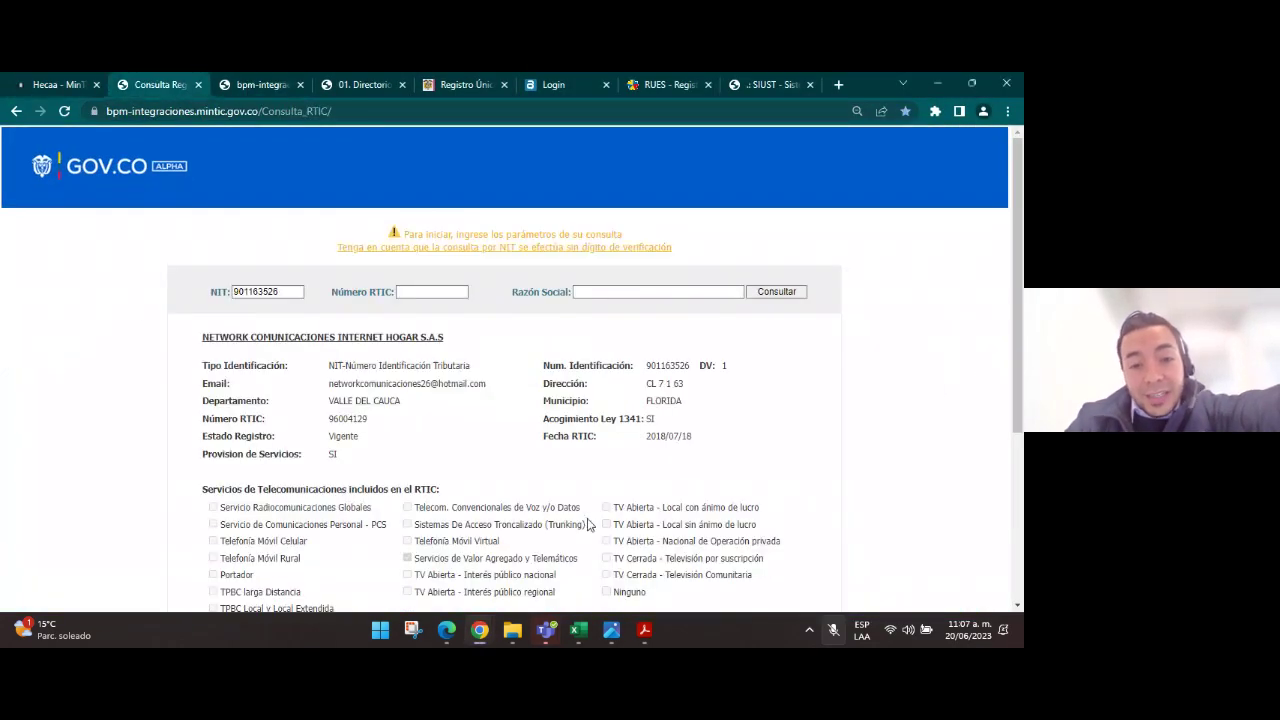
Step: Review its registered services, highlighting the TV Cerrada and ISP entries
{"action": "scroll", "coordinate": [585, 520], "scroll_direction": "down", "scroll_amount": 1}
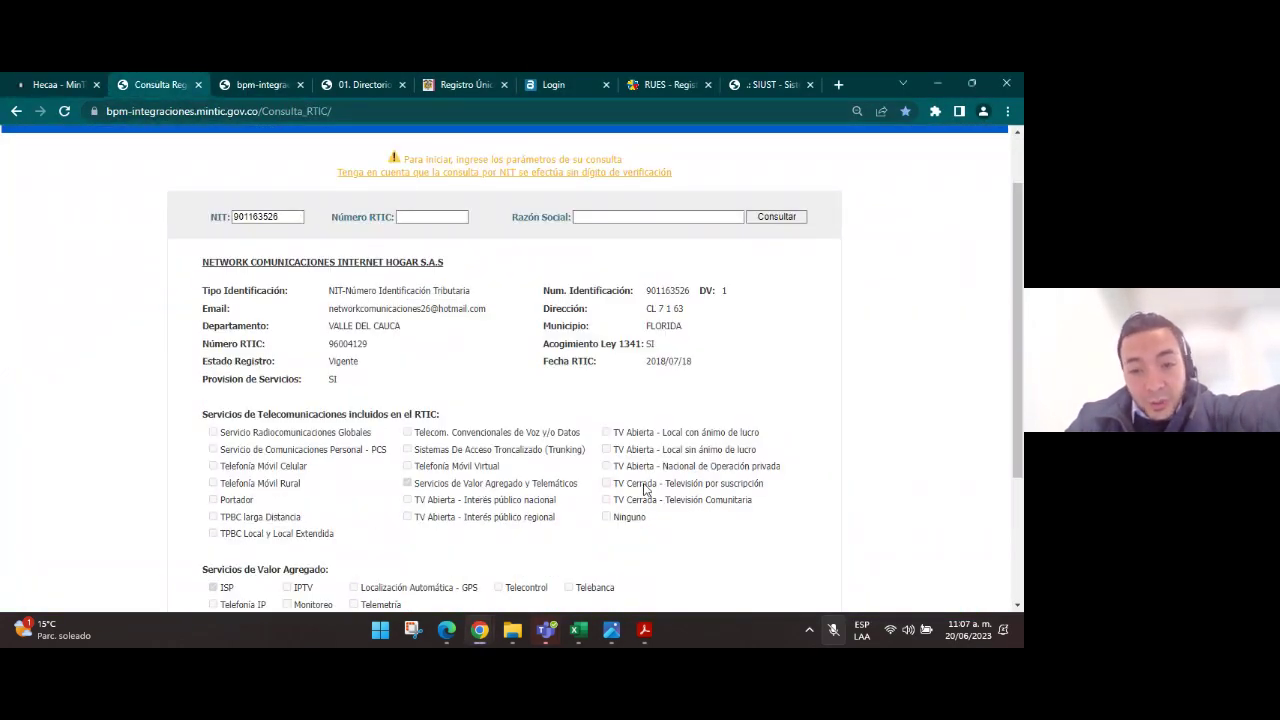
{"action": "left_click_drag", "start_coordinate": [641, 484], "coordinate": [735, 485]}
{"action": "scroll", "coordinate": [598, 503], "scroll_direction": "down", "scroll_amount": 2}
{"action": "left_click_drag", "start_coordinate": [240, 390], "coordinate": [207, 391]}
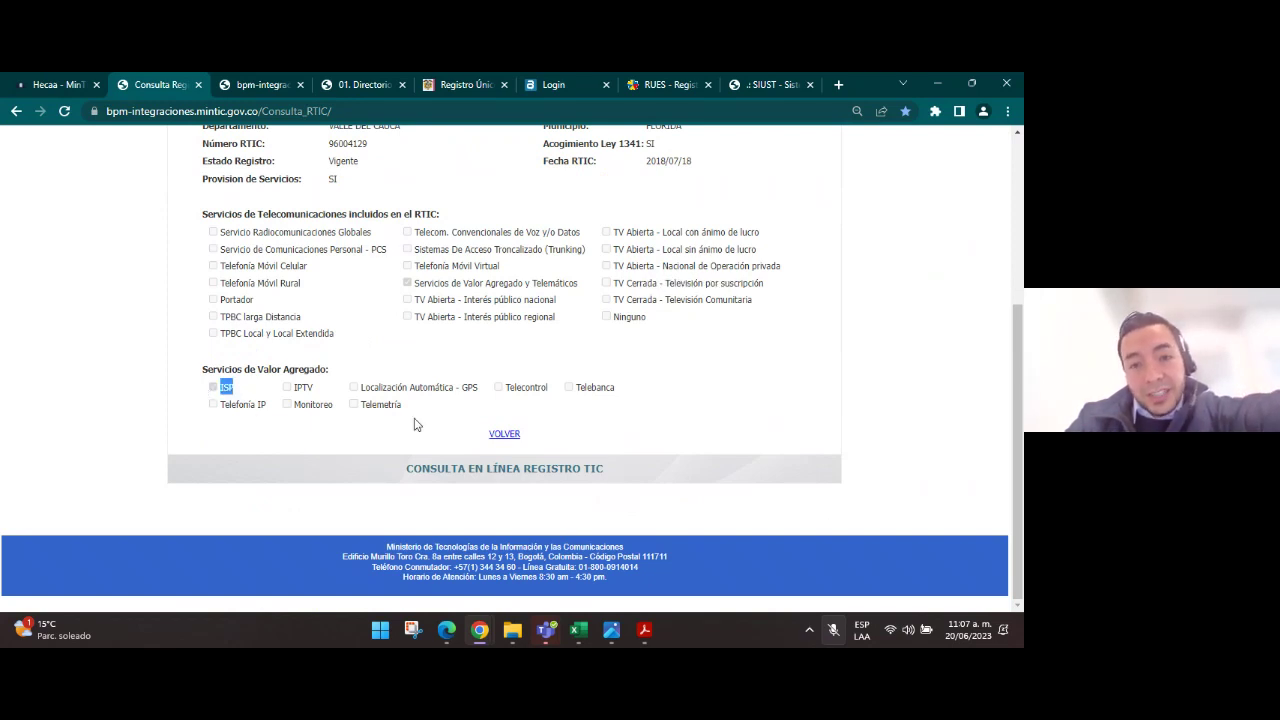
{"action": "left_click_drag", "start_coordinate": [647, 285], "coordinate": [736, 285]}
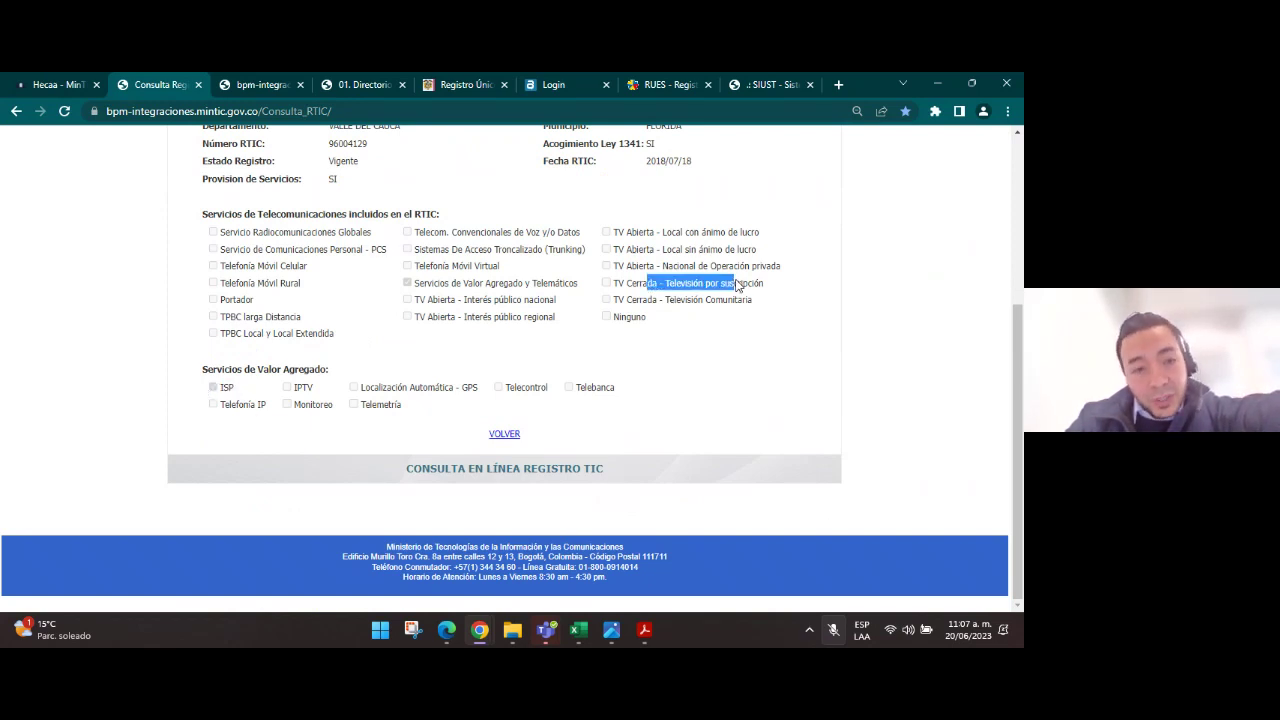
{"action": "left_click", "coordinate": [233, 399]}
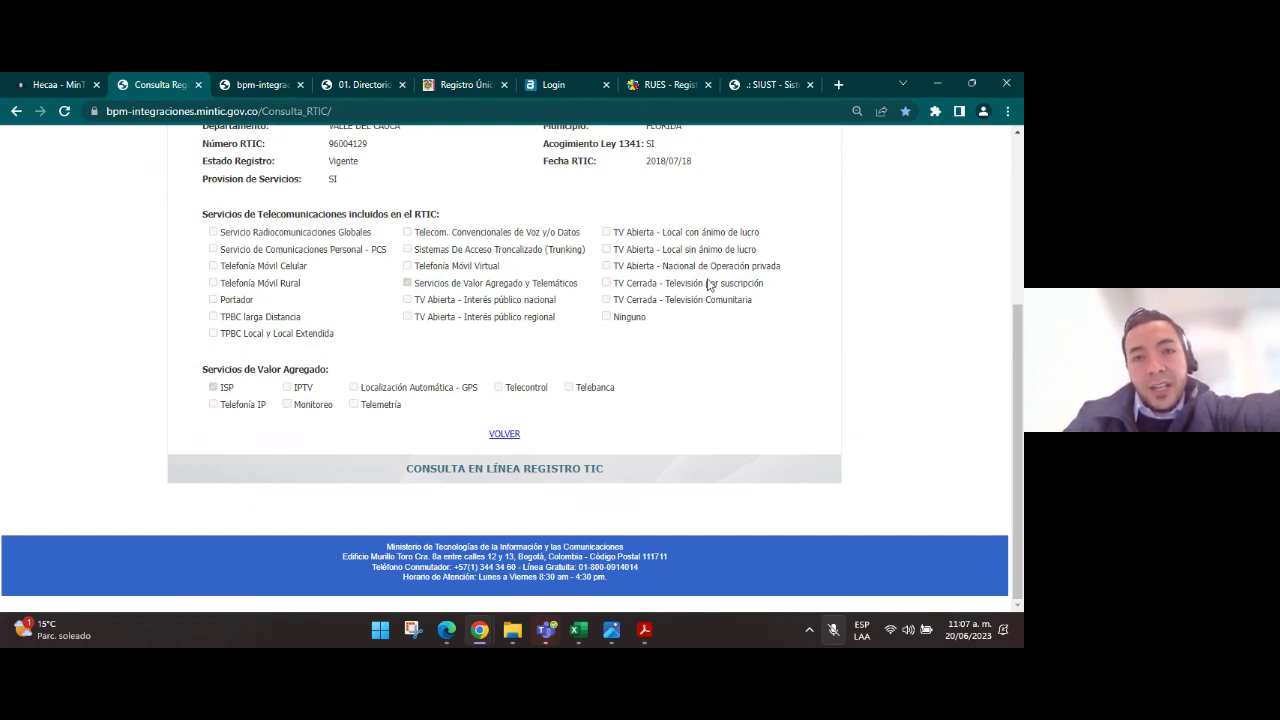
{"action": "left_click", "coordinate": [95, 78]}
Step: Revisit the incognito HECAA Adjuntar Archivos window, then show the 01. Directorio contact spreadsheet
{"action": "mouse_move", "coordinate": [479, 625]}
{"action": "left_click", "coordinate": [503, 537]}
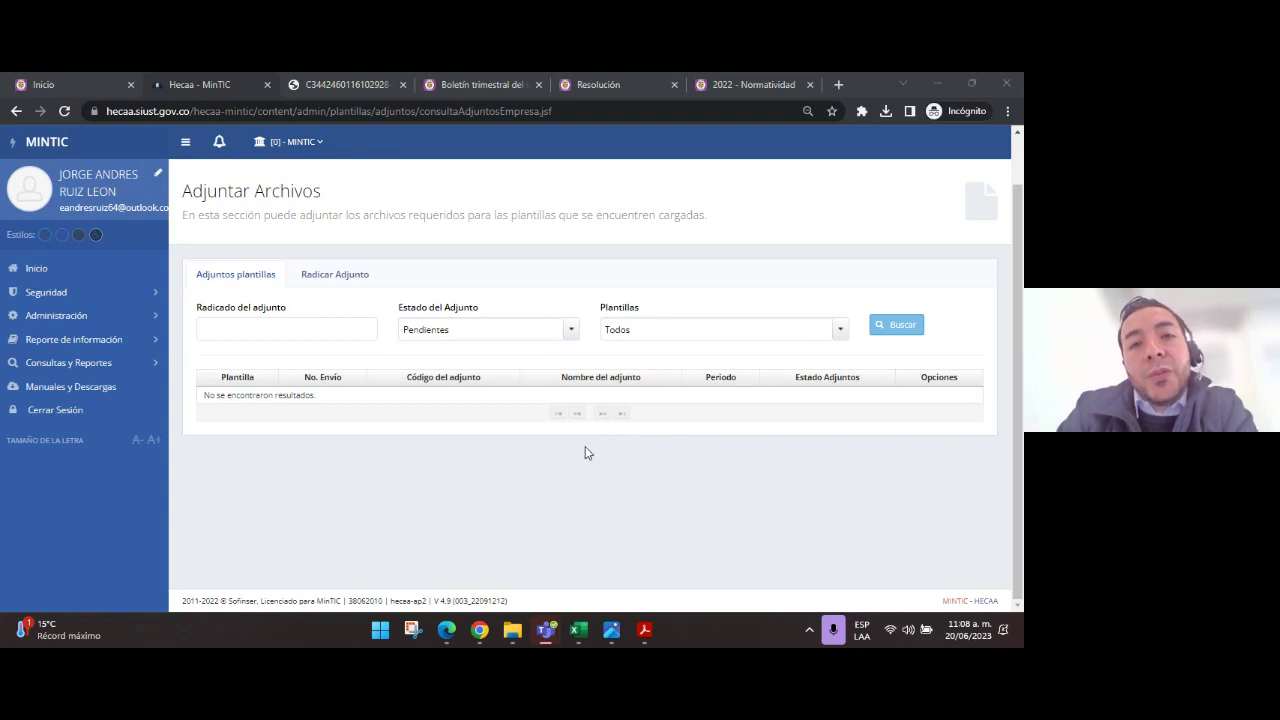
{"action": "mouse_move", "coordinate": [481, 629]}
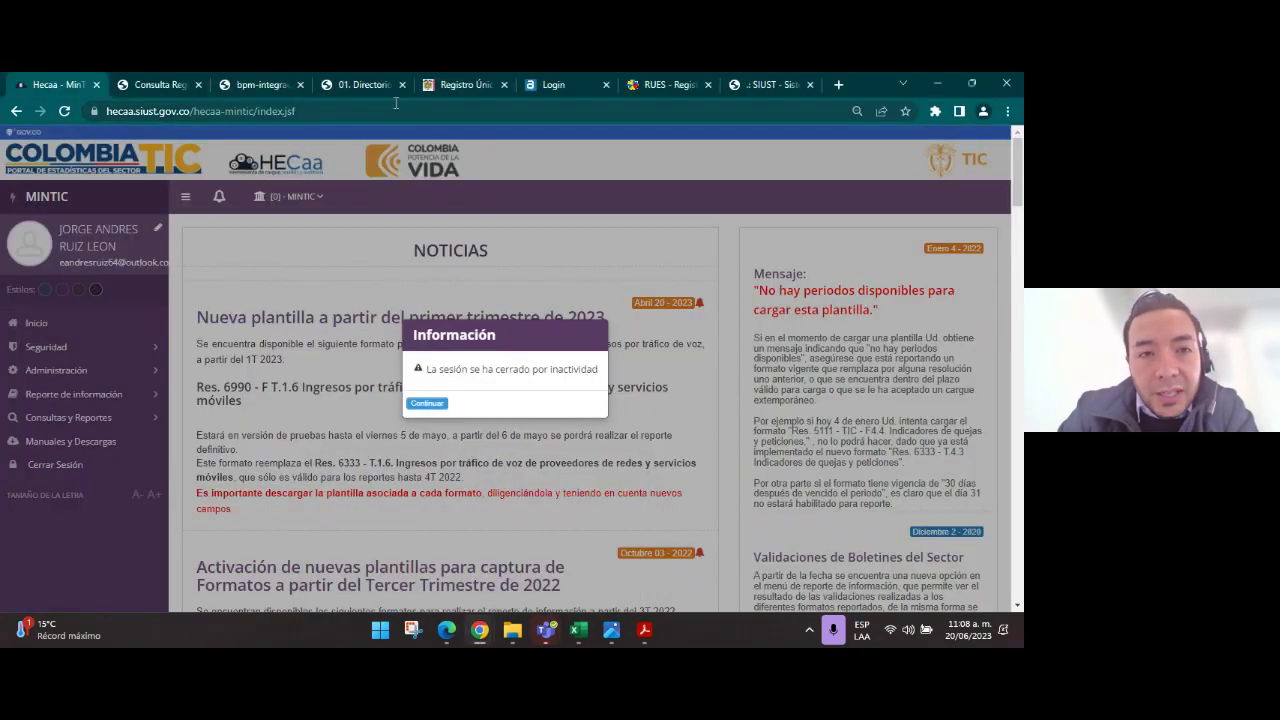
{"action": "left_click", "coordinate": [455, 546]}
{"action": "left_click", "coordinate": [354, 83]}
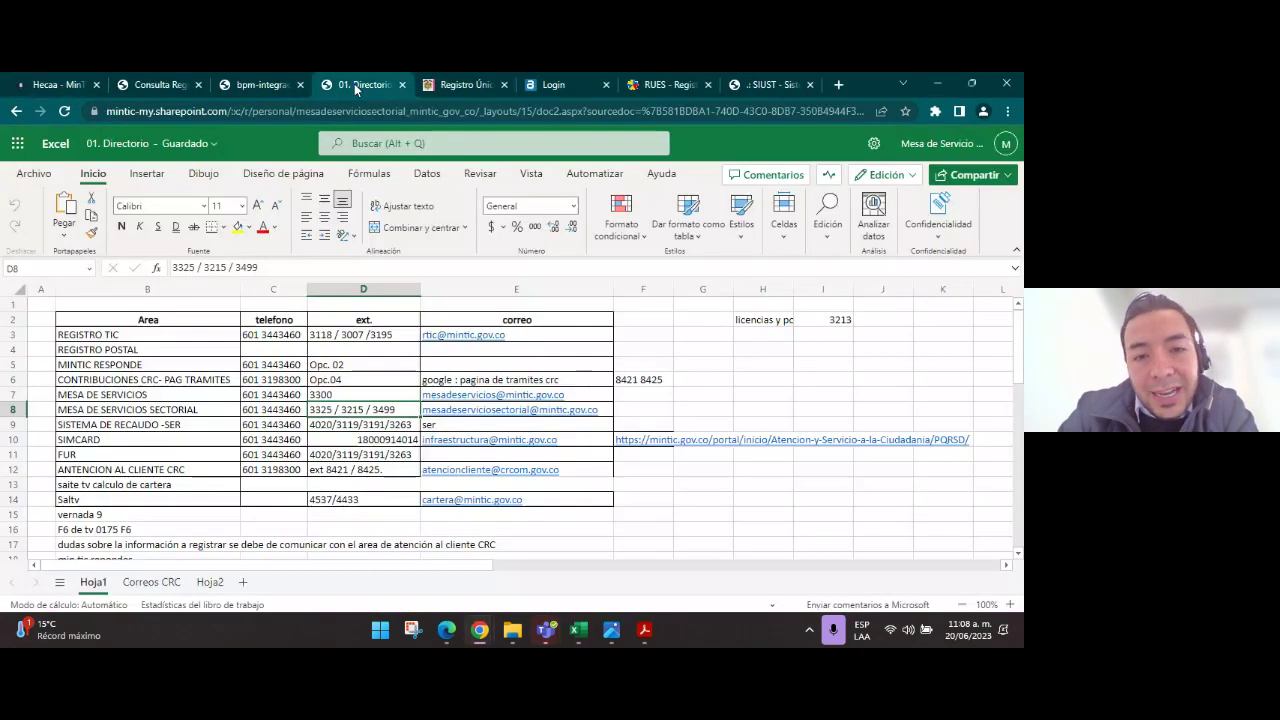